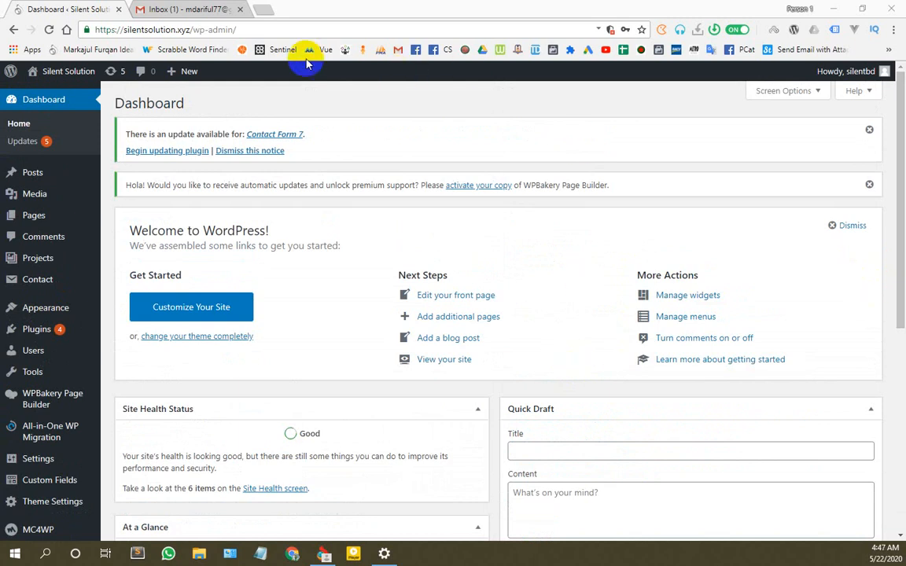
# Step: Search Google for 'google recaptcha' in a new tab and bring up options on the first reCAPTCHA result
pyautogui.click(264, 11)
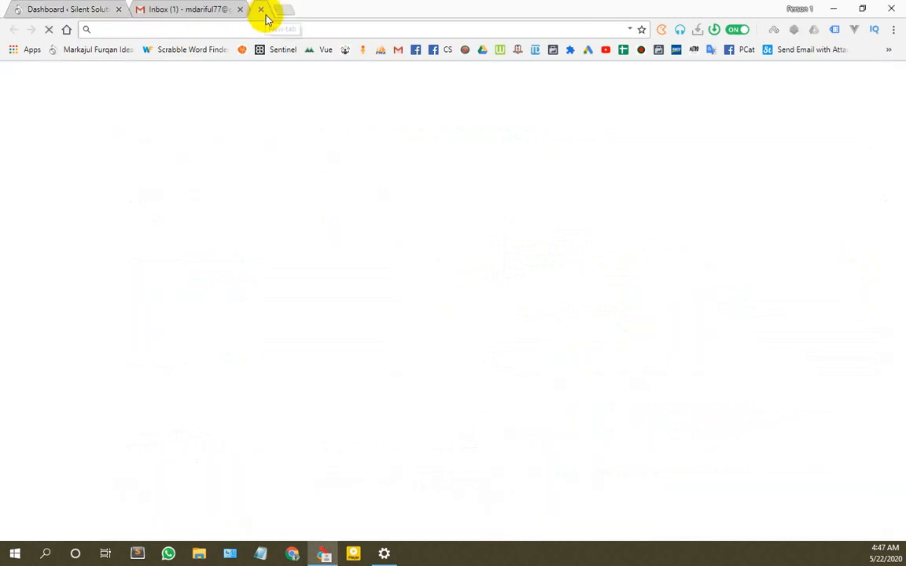
pyautogui.write('apol.com.bd')
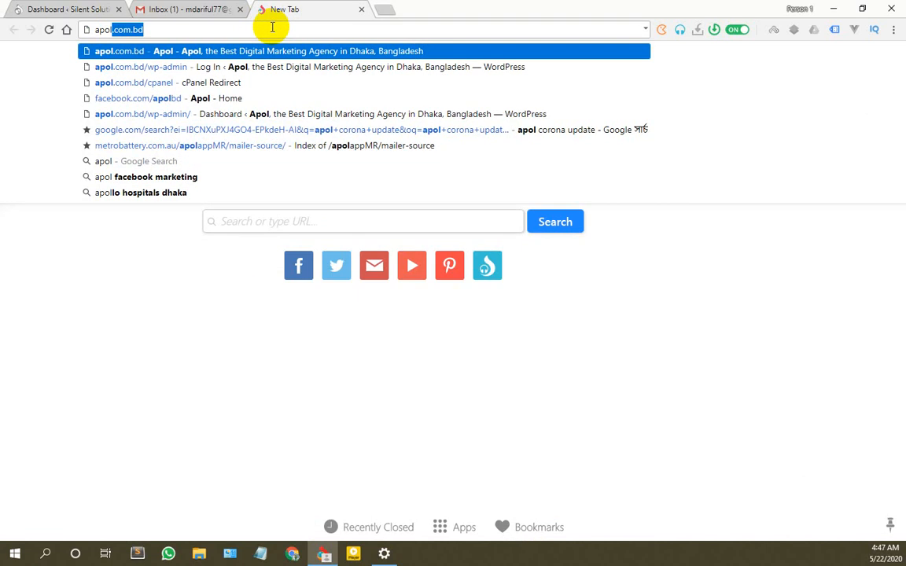
pyautogui.tripleClick(272, 27)
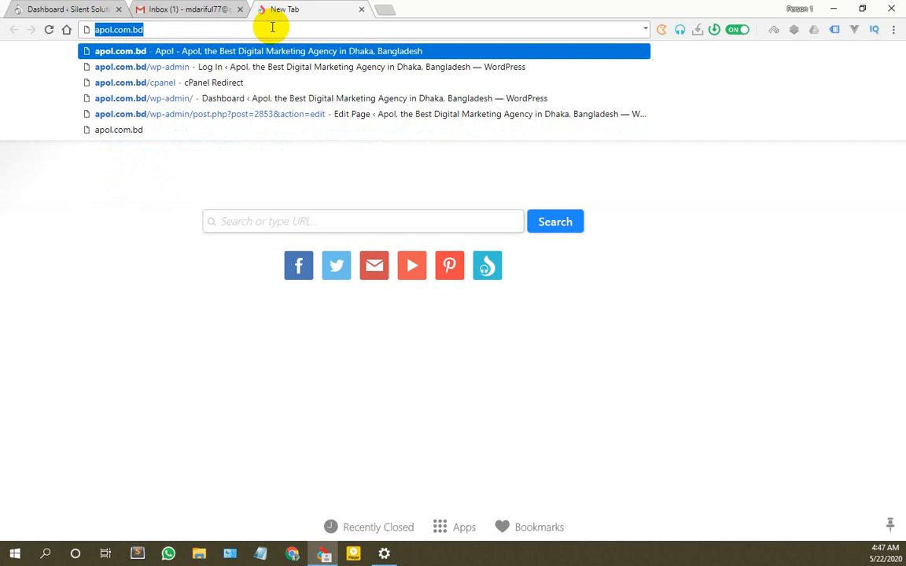
pyautogui.write('google re')
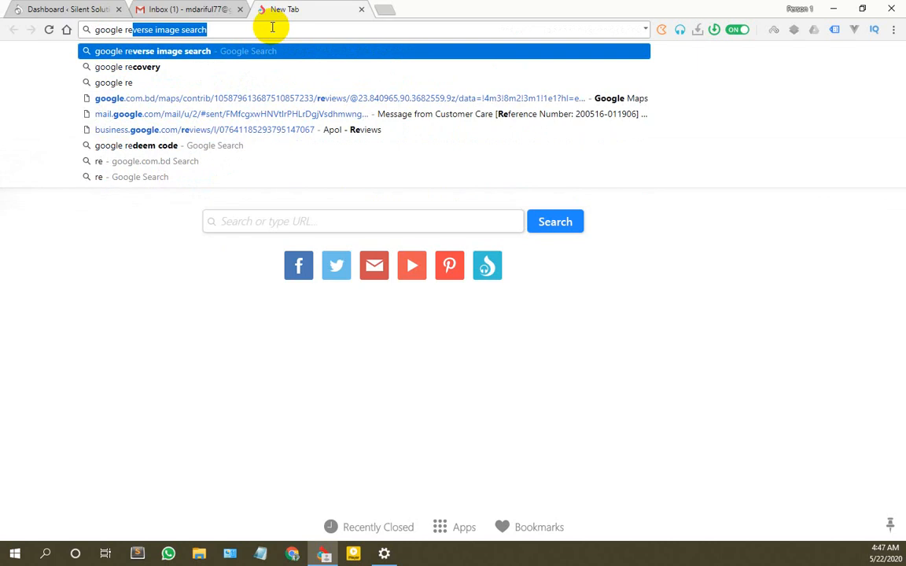
pyautogui.write('cap')
pyautogui.press('Return')
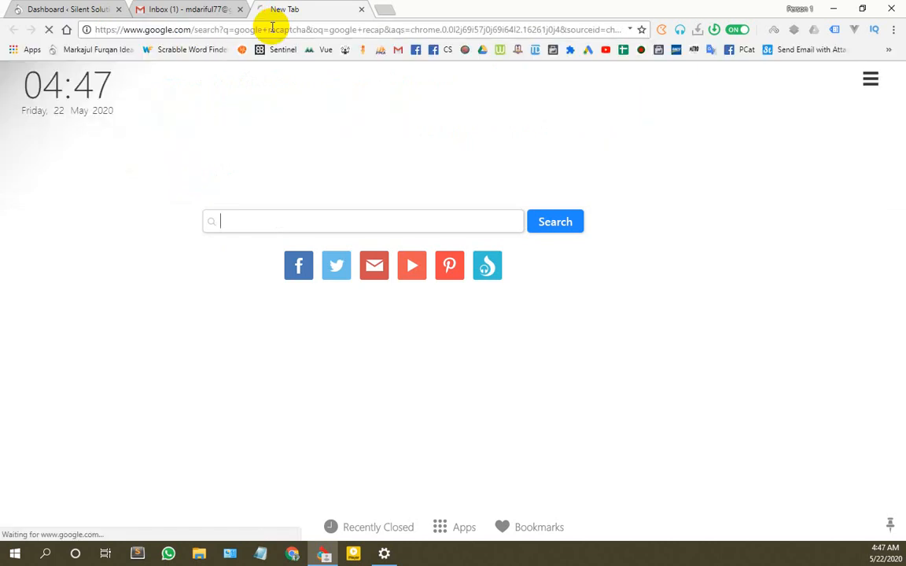
pyautogui.rightClick(228, 206)
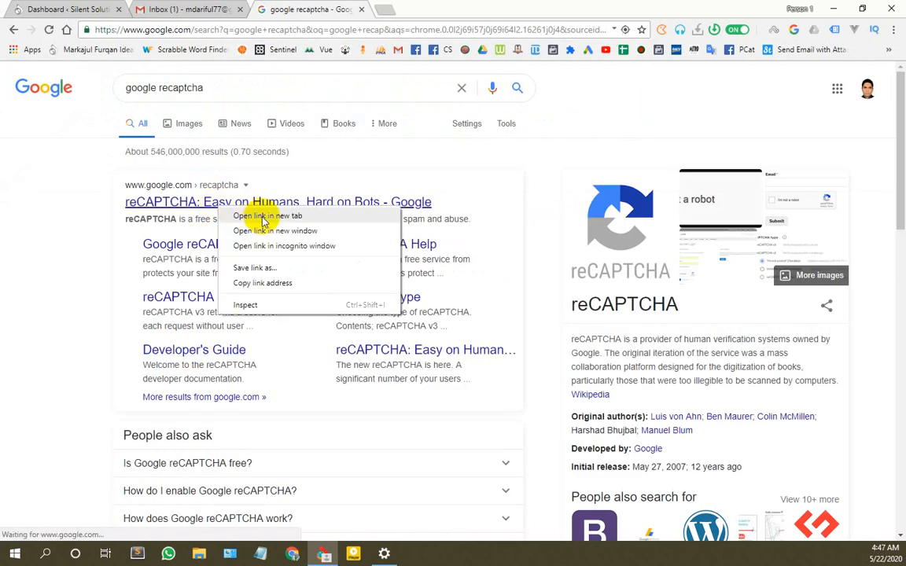
# Step: Open the reCAPTCHA result in its own tab and browse it alongside the search results
pyautogui.click(263, 214)
pyautogui.click(431, 9)
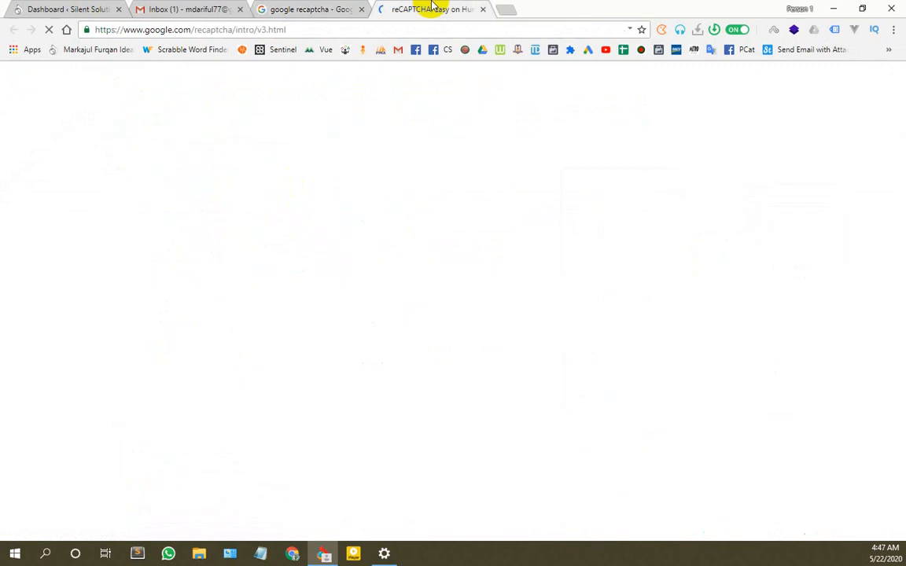
pyautogui.scroll(-4, 338, 181)
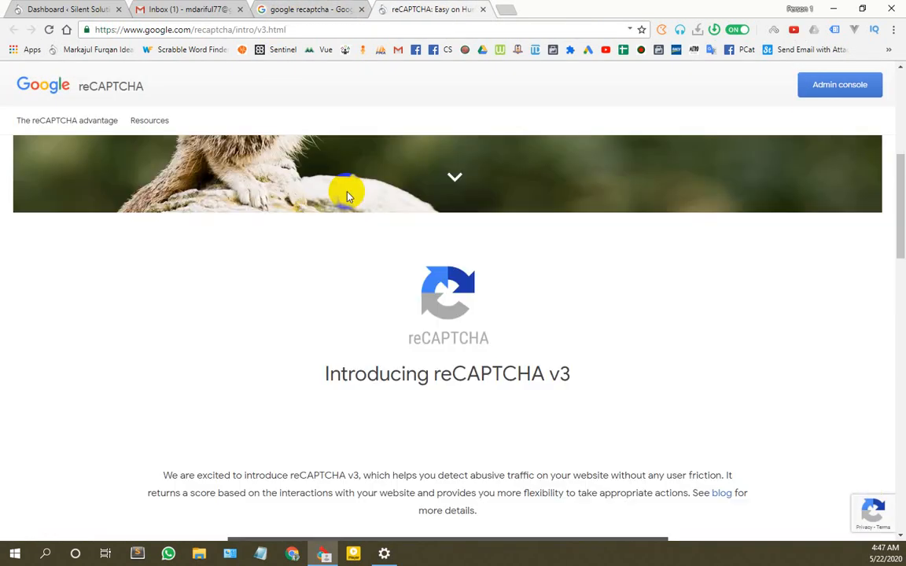
pyautogui.scroll(-5, 348, 196)
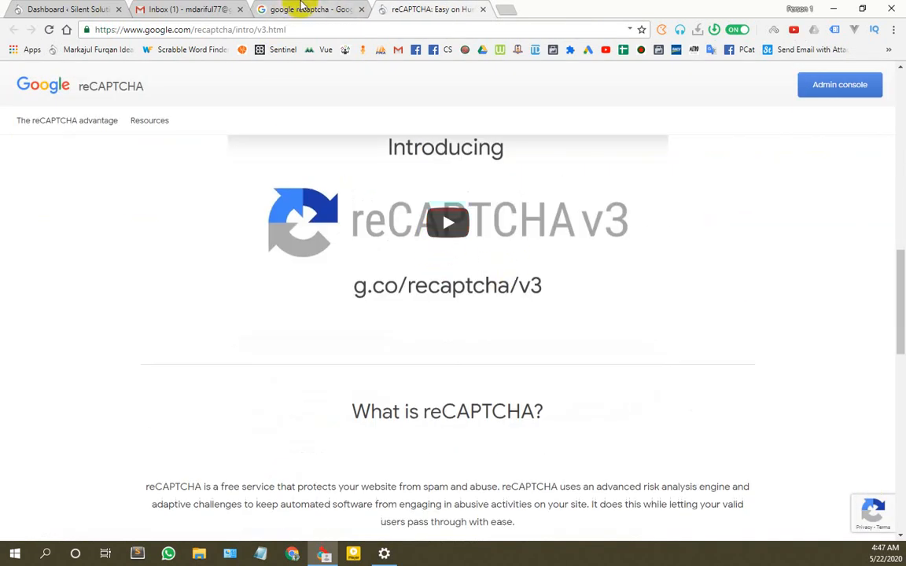
pyautogui.click(303, 8)
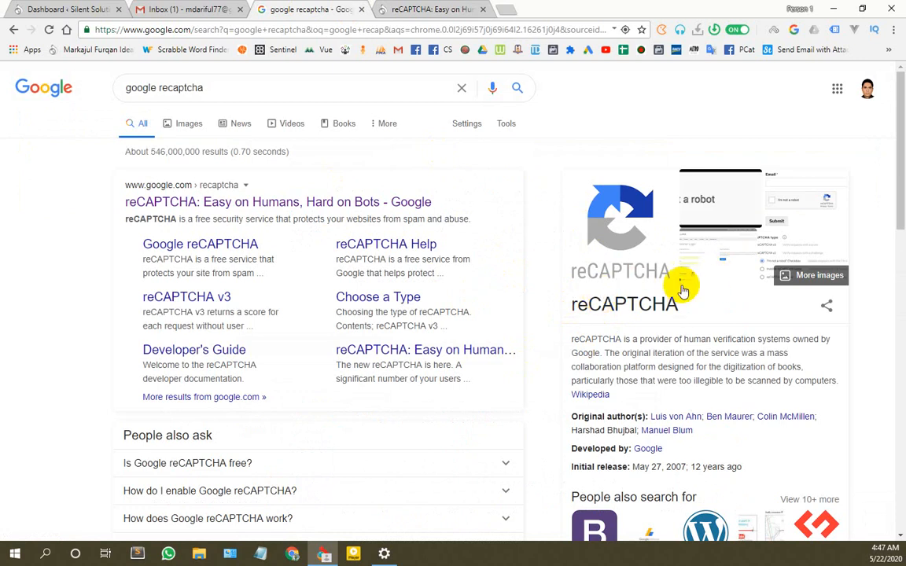
pyautogui.scroll(-5, 684, 290)
pyautogui.scroll(-4, 318, 257)
pyautogui.scroll(2, 308, 257)
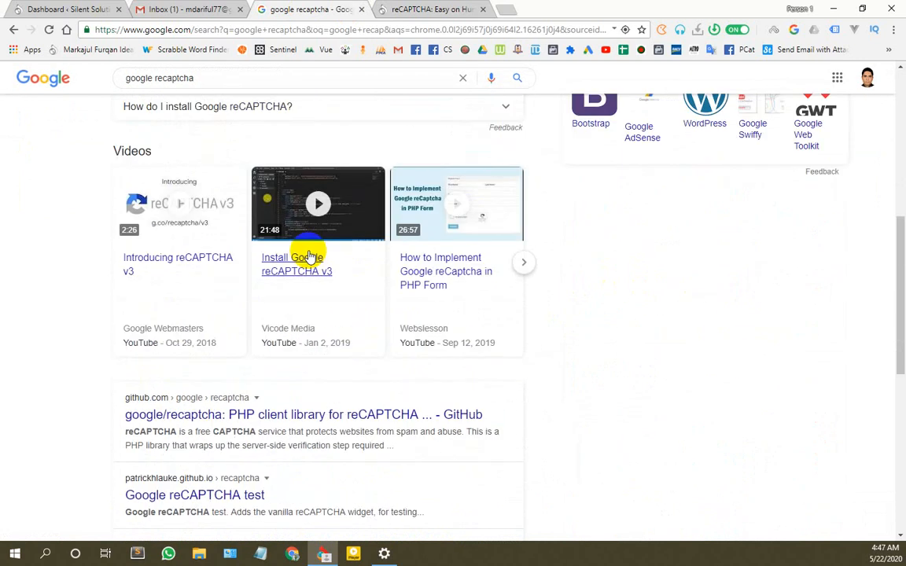
pyautogui.scroll(-2, 308, 258)
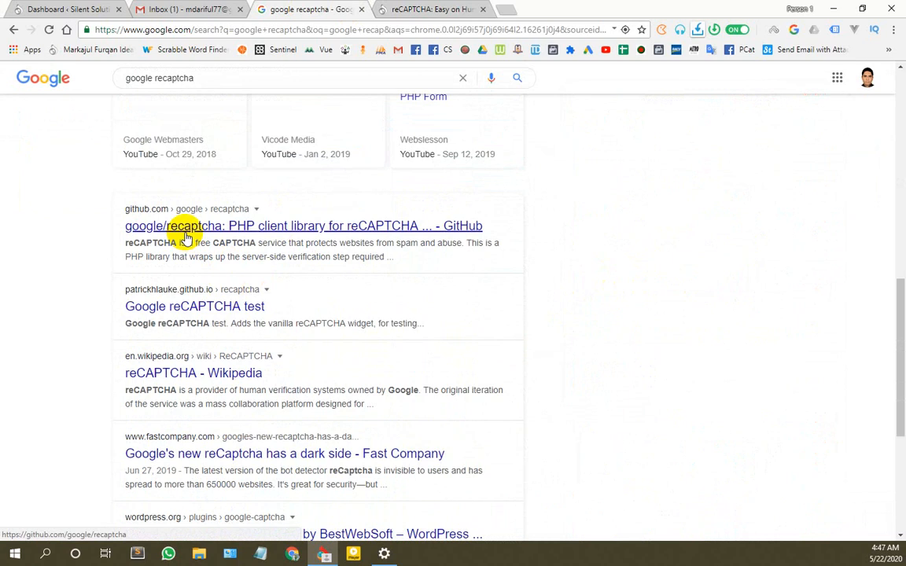
pyautogui.scroll(6, 274, 244)
pyautogui.scroll(2, 275, 244)
# Step: Play the reCAPTCHA v3 intro video, pause it at 0:24, and return to the WordPress dashboard
pyautogui.click(398, 9)
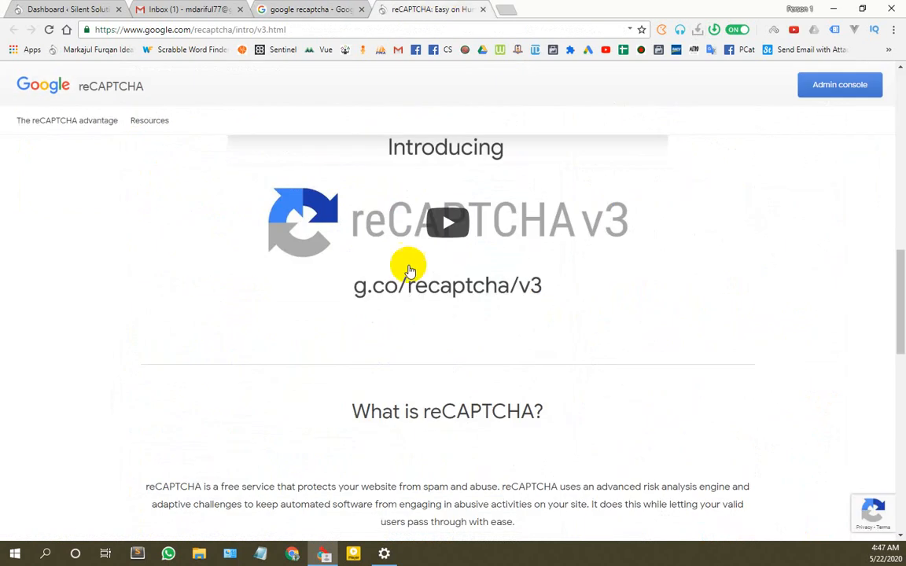
pyautogui.scroll(3, 424, 314)
pyautogui.scroll(-3, 443, 351)
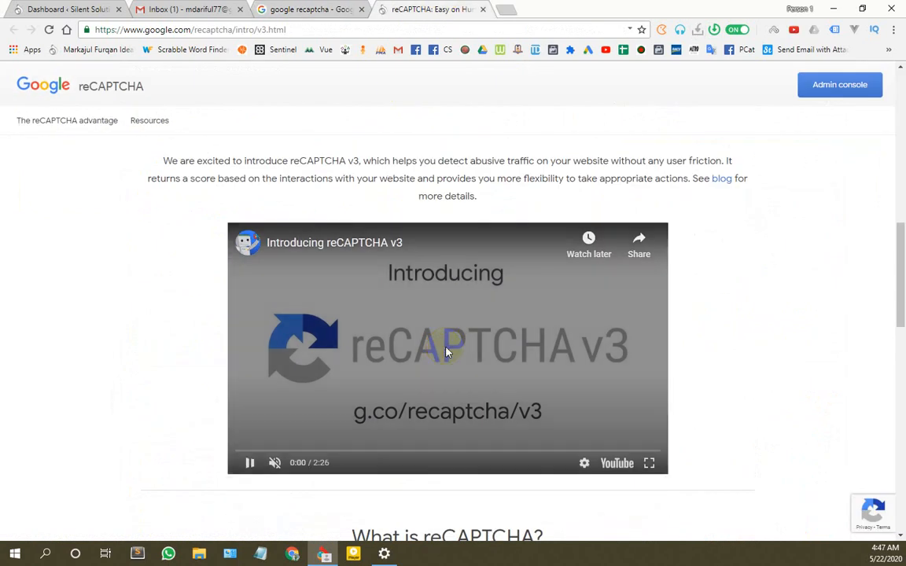
pyautogui.scroll(-1, 445, 353)
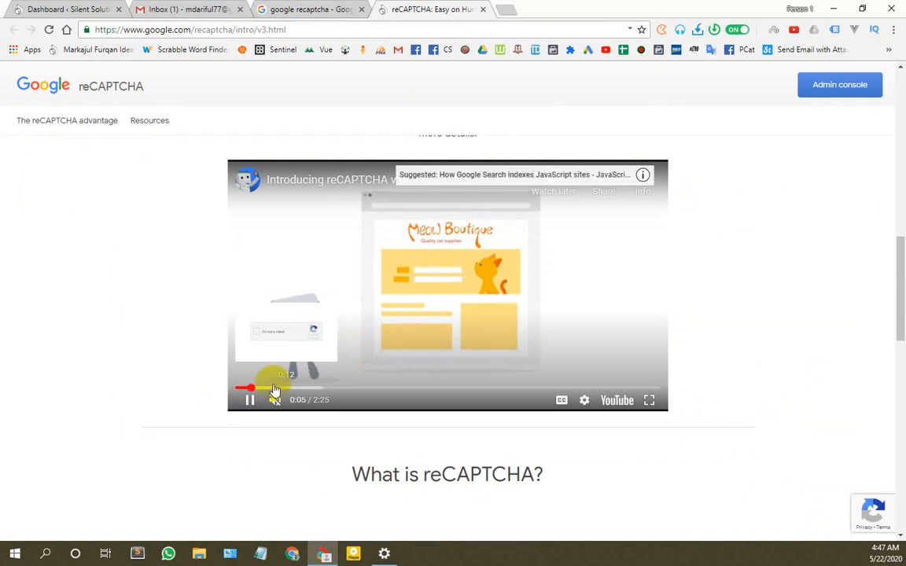
pyautogui.click(273, 388)
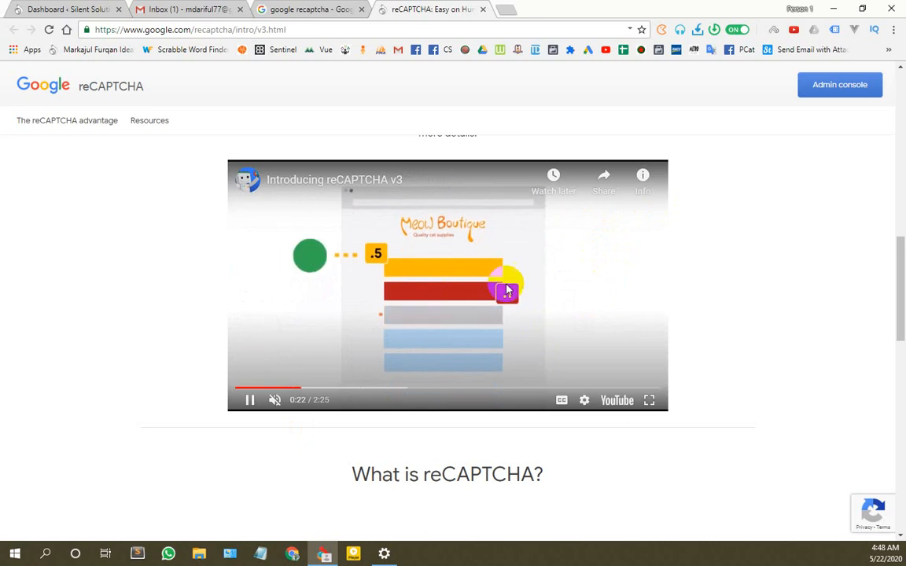
pyautogui.click(559, 303)
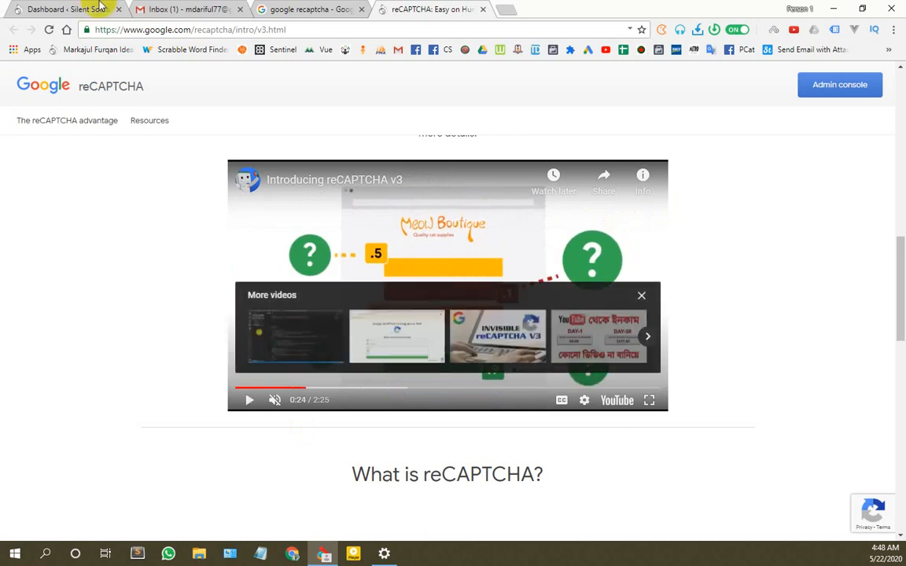
pyautogui.click(77, 9)
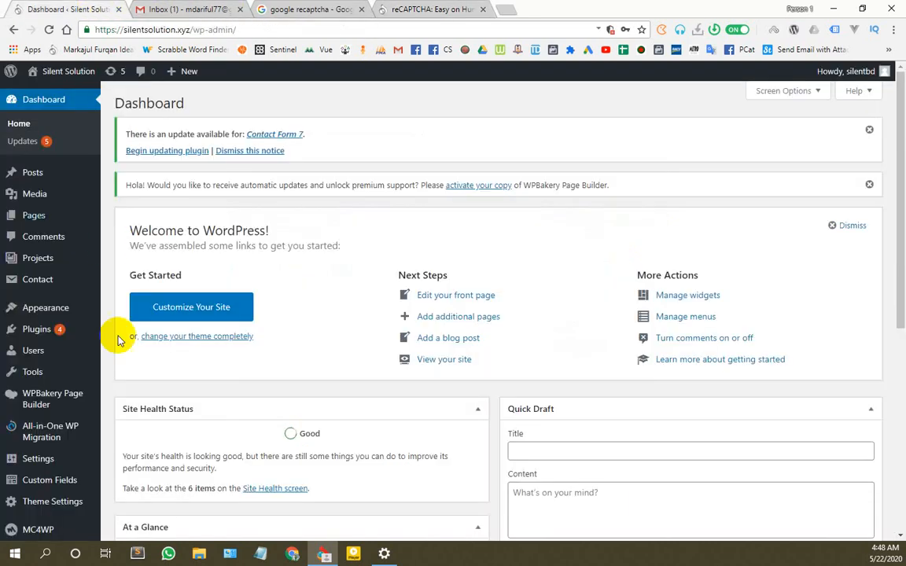
# Step: Load the copied WordPress admin address in a new incognito window
pyautogui.scroll(-4, 67, 343)
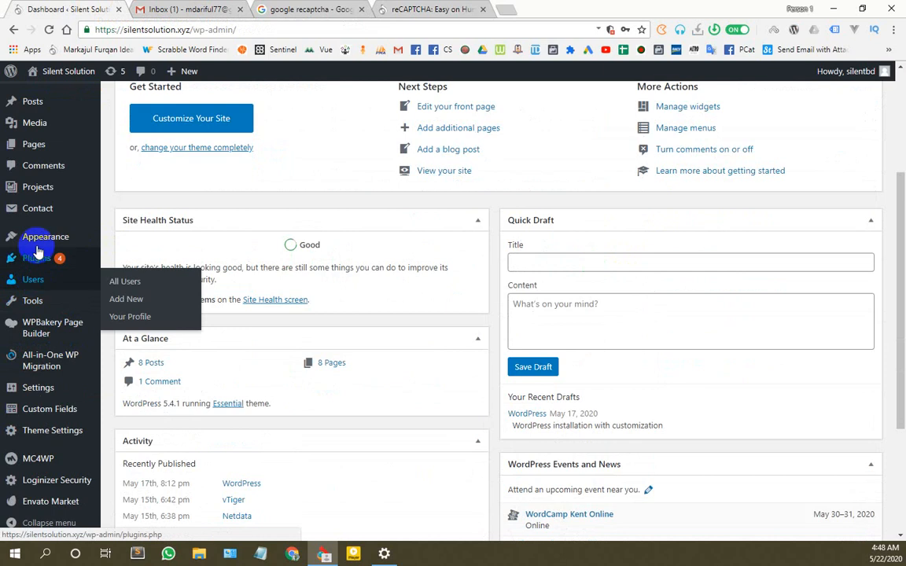
pyautogui.moveTo(36, 246)
pyautogui.click(248, 28)
pyautogui.hotkey('ctrl', 'c')
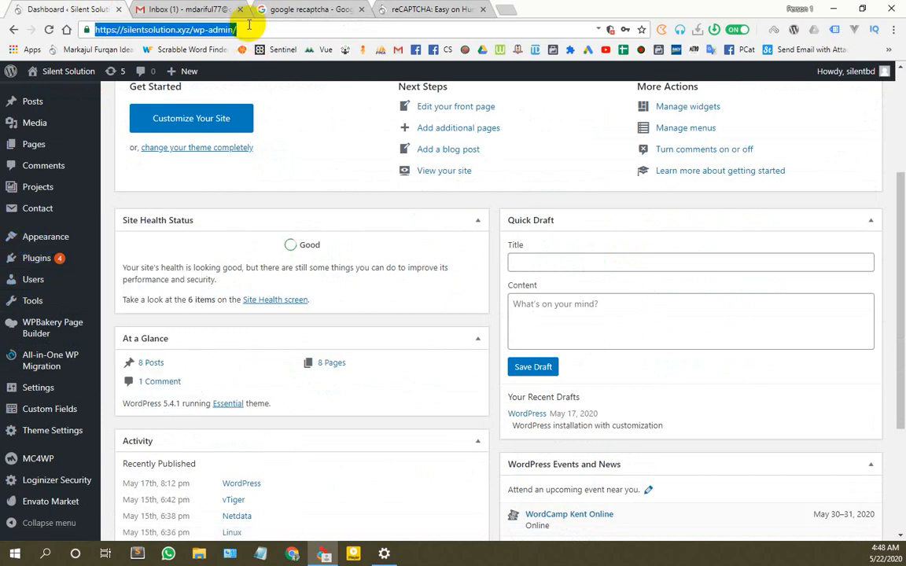
pyautogui.click(893, 29)
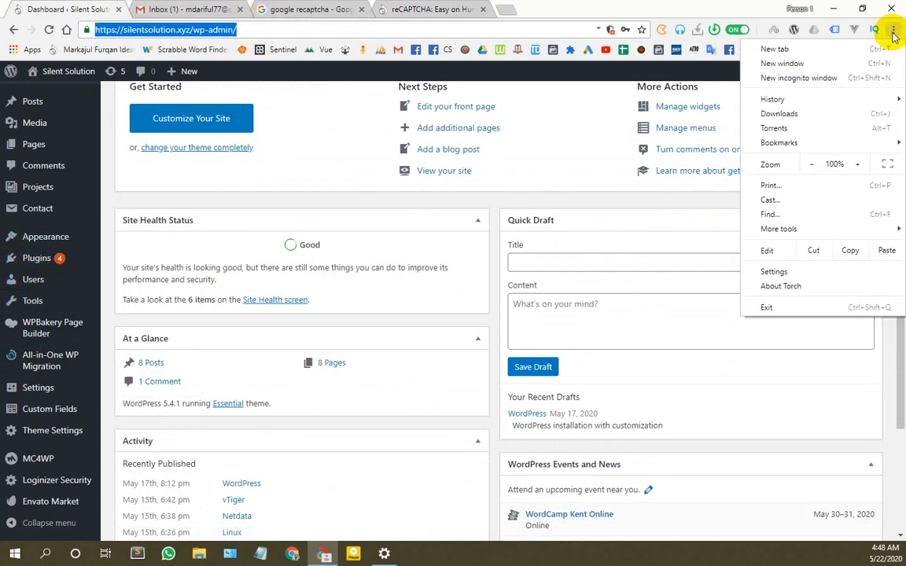
pyautogui.click(815, 77)
pyautogui.hotkey('ctrl', 'v')
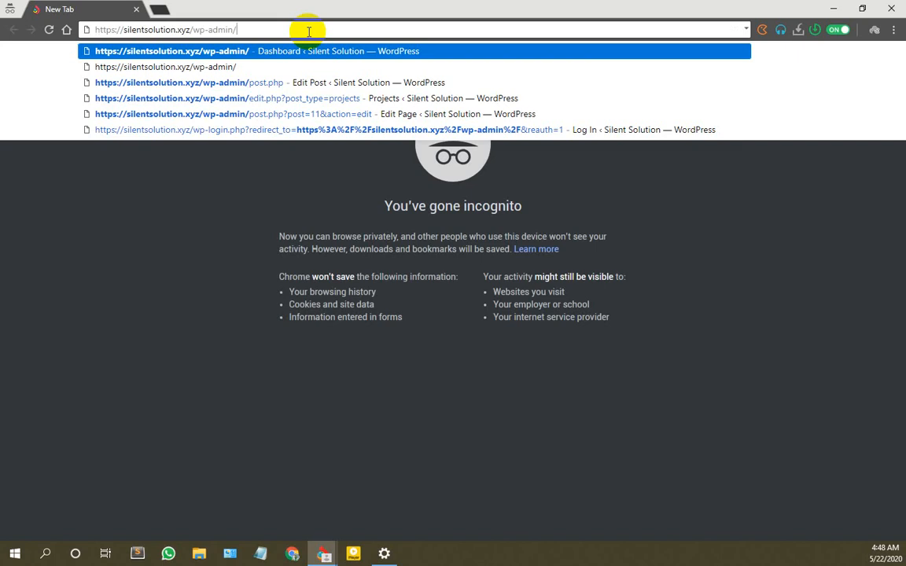
pyautogui.press('Return')
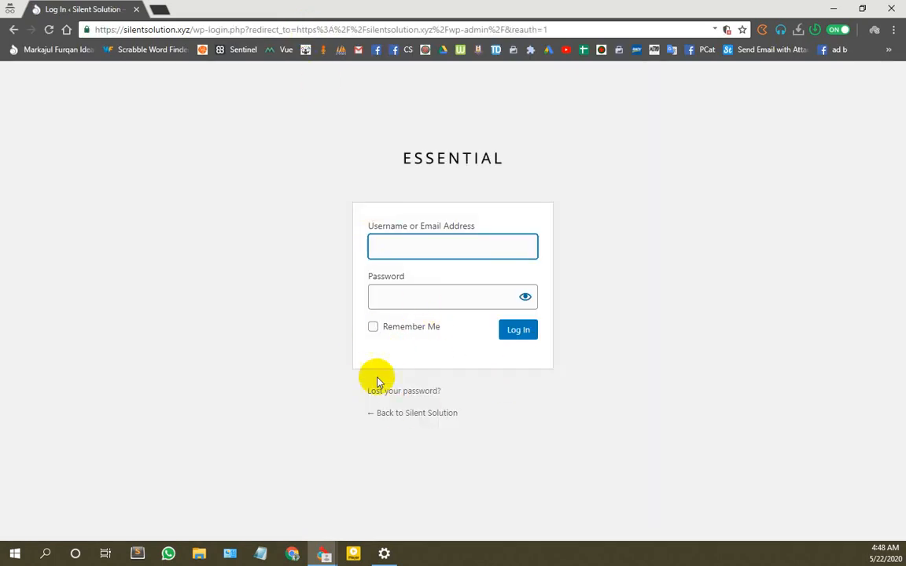
# Step: Check the saved usernames on the private login page, then minimize that window
pyautogui.click(443, 246)
pyautogui.click(348, 300)
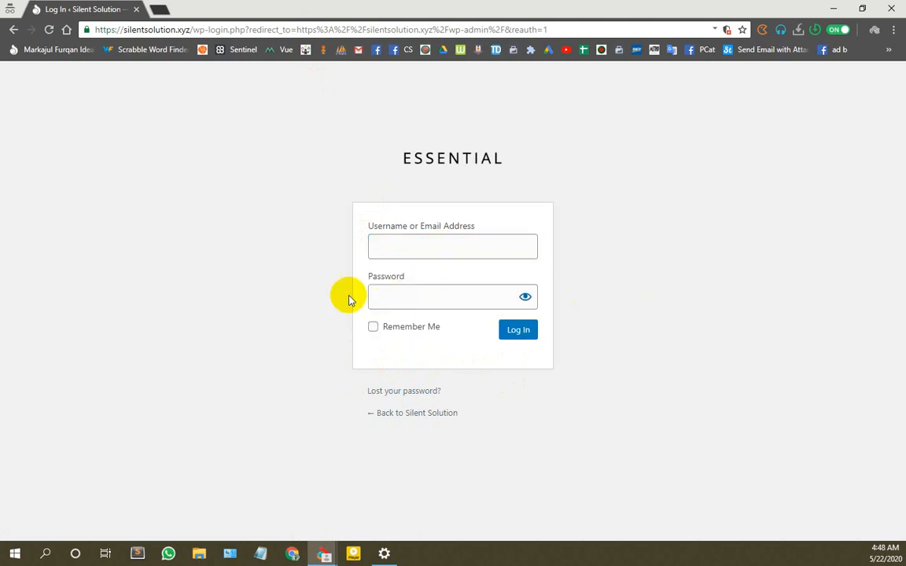
pyautogui.click(425, 288)
pyautogui.click(429, 246)
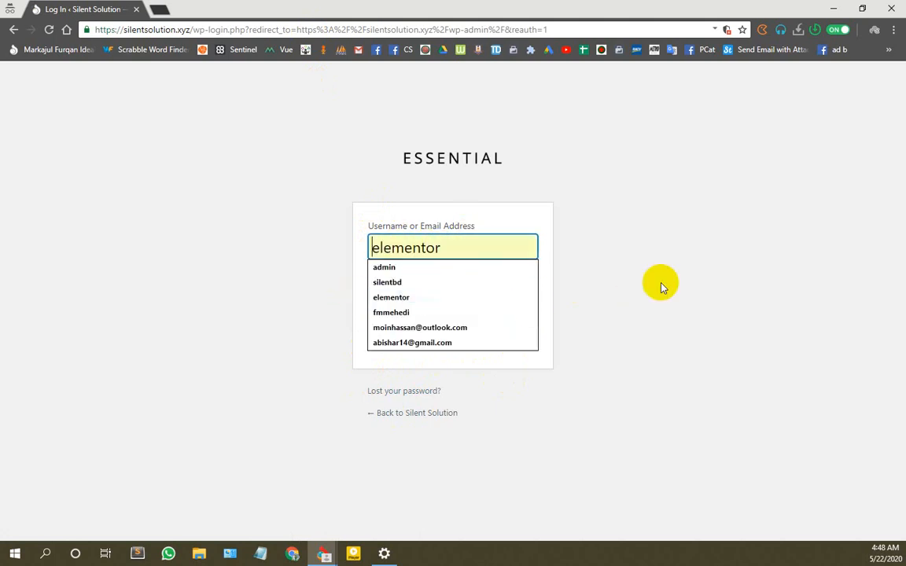
pyautogui.click(660, 284)
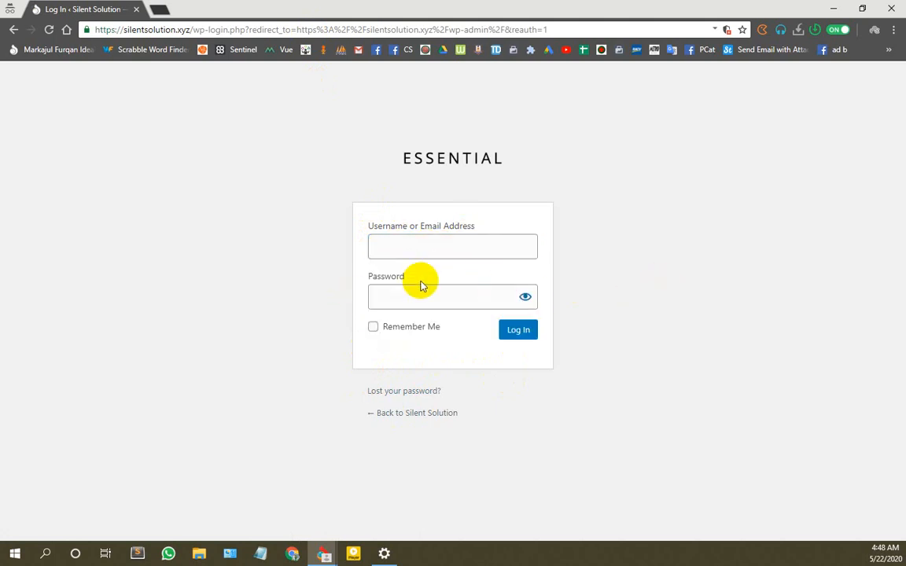
pyautogui.click(831, 8)
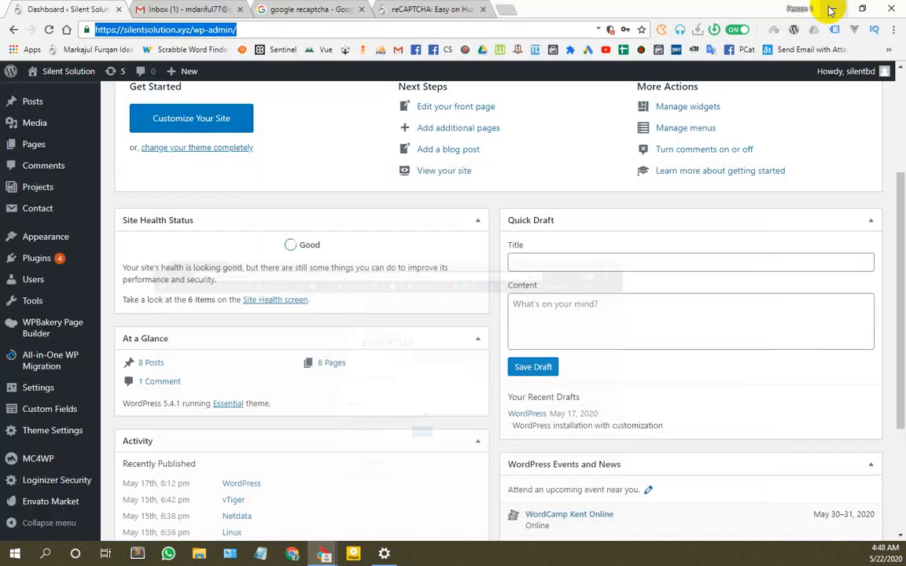
# Step: Open the Add Plugins page and bring the reCAPTCHA v3 introduction tab to the front
pyautogui.scroll(3, 96, 299)
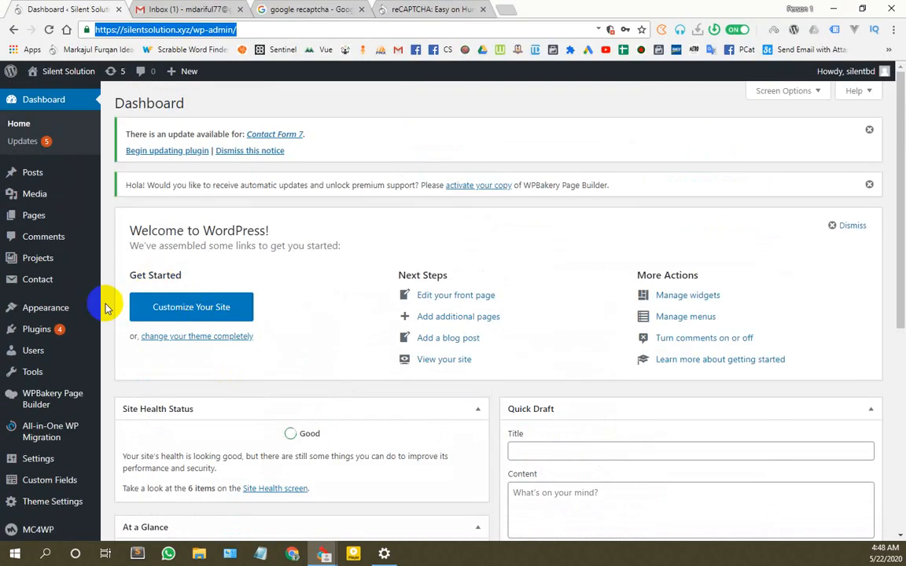
pyautogui.scroll(-3, 96, 298)
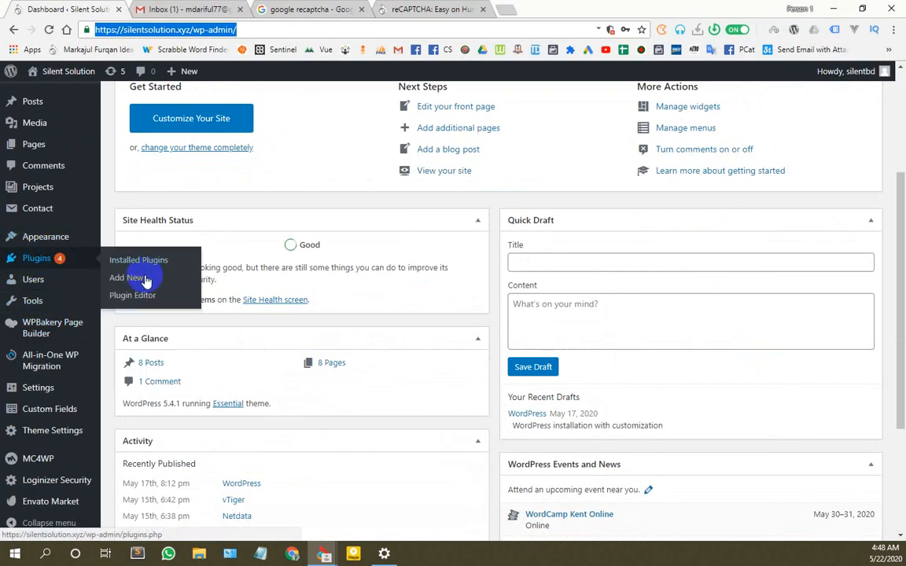
pyautogui.click(124, 279)
pyautogui.click(431, 8)
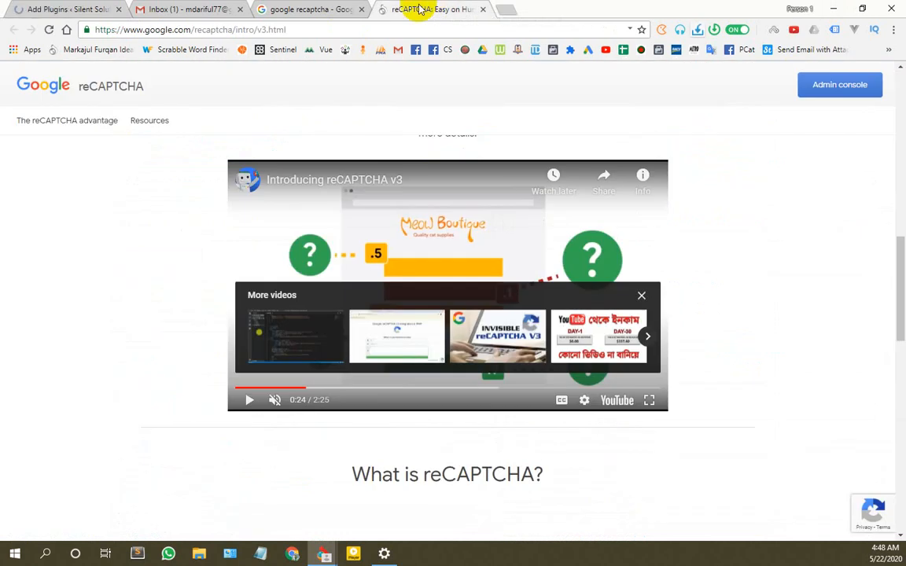
# Step: Find the Simple Google reCAPTCHA plugin in Add Plugins, install it, and activate it
pyautogui.click(73, 8)
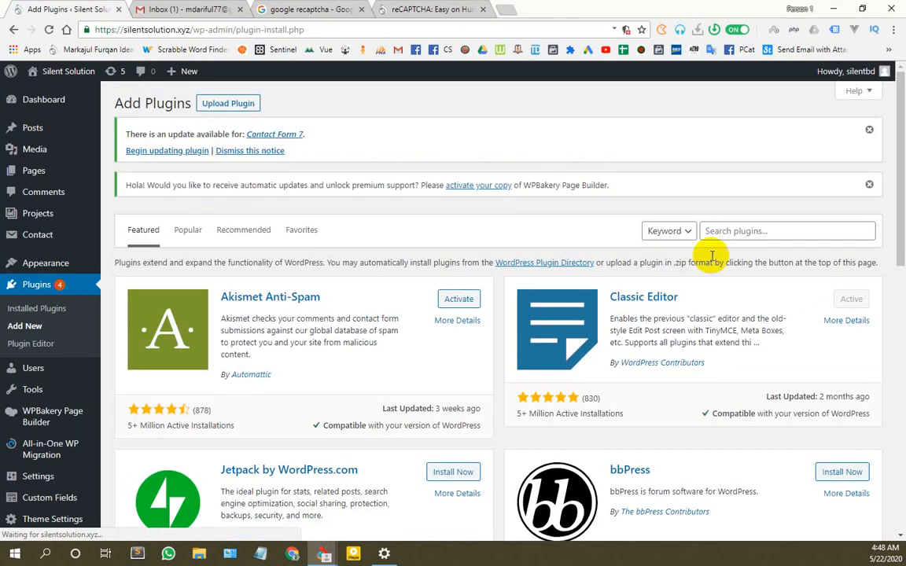
pyautogui.click(735, 233)
pyautogui.write('recapcha')
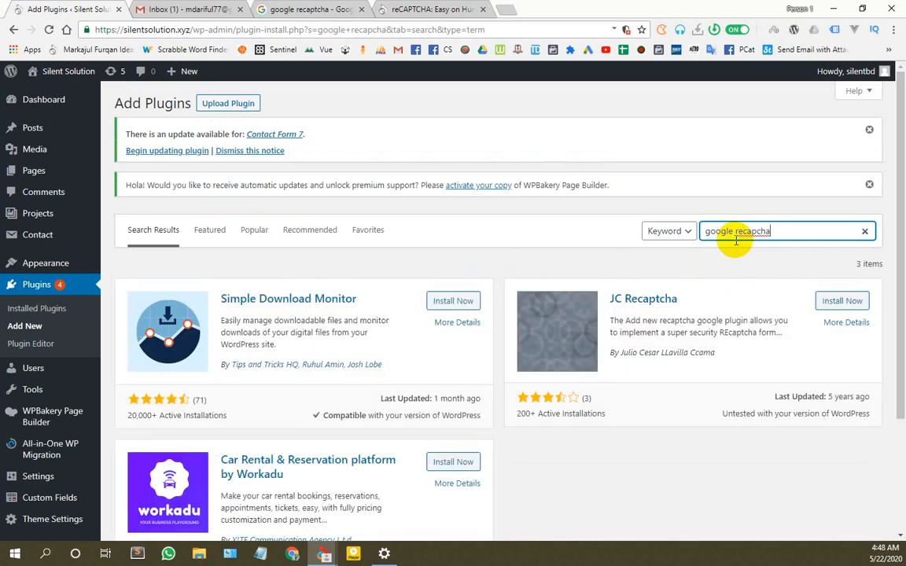
pyautogui.scroll(-3, 551, 322)
pyautogui.scroll(3, 472, 315)
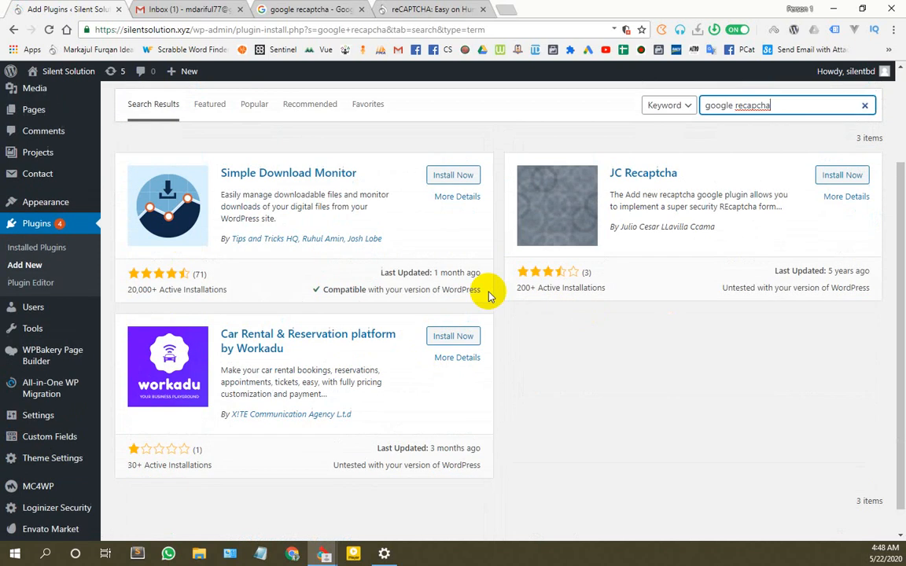
pyautogui.click(758, 231)
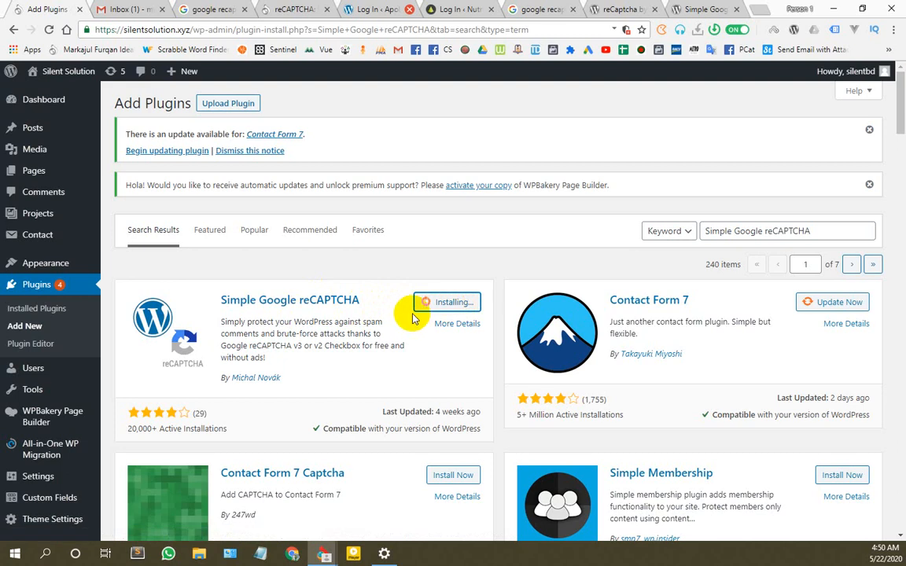
pyautogui.scroll(-3, 412, 317)
pyautogui.click(460, 178)
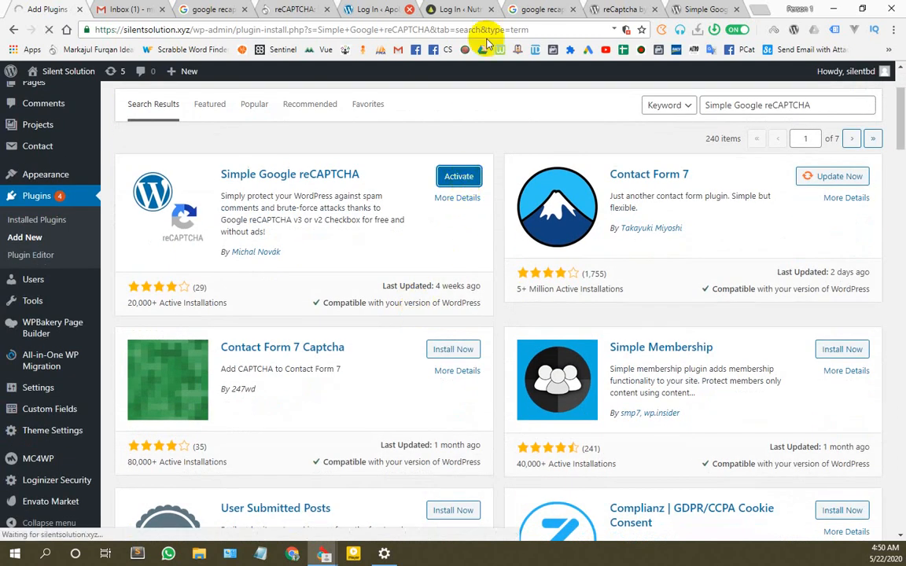
pyautogui.click(492, 10)
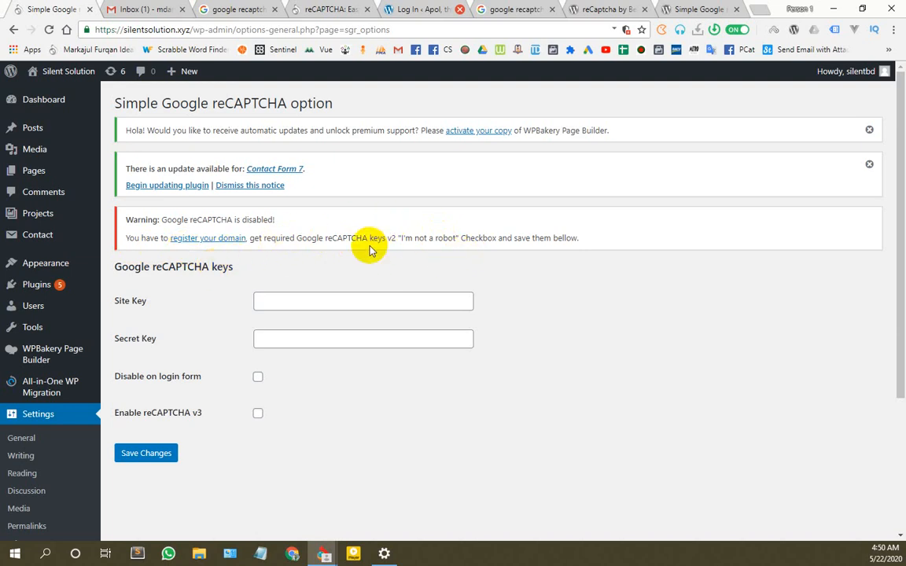
# Step: Read the missing-keys warning and open its 'register your domain' link in a new tab
pyautogui.moveTo(323, 237); pyautogui.dragTo(375, 238)
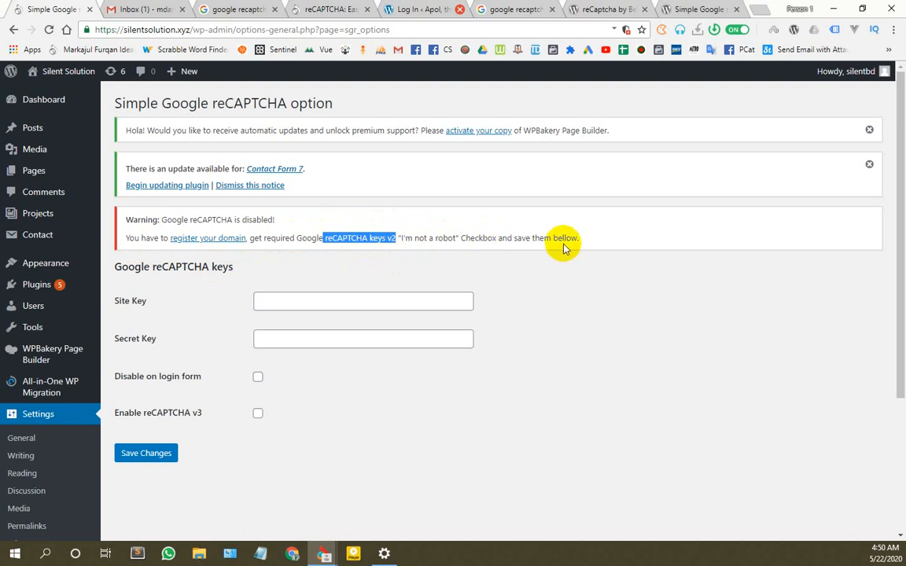
pyautogui.moveTo(590, 239); pyautogui.dragTo(141, 233)
pyautogui.click(233, 305)
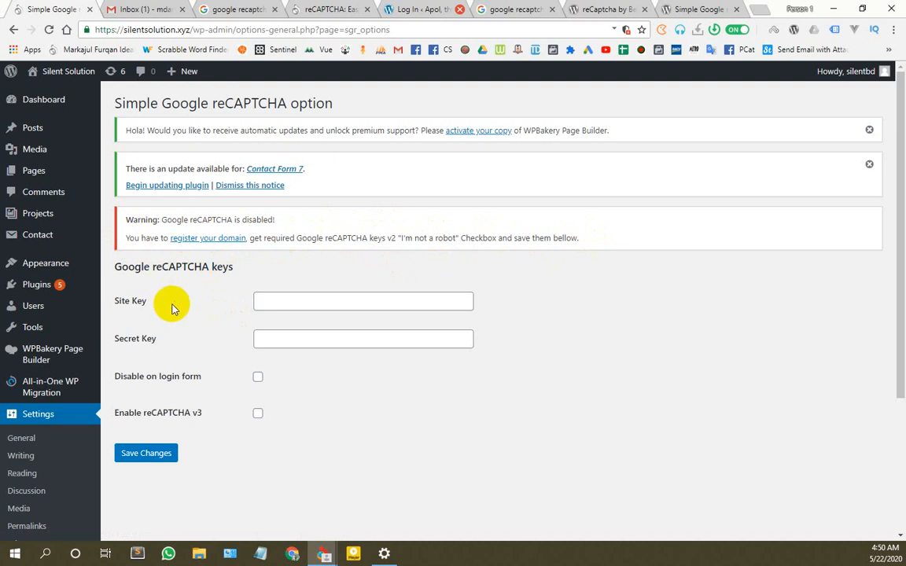
pyautogui.click(308, 303)
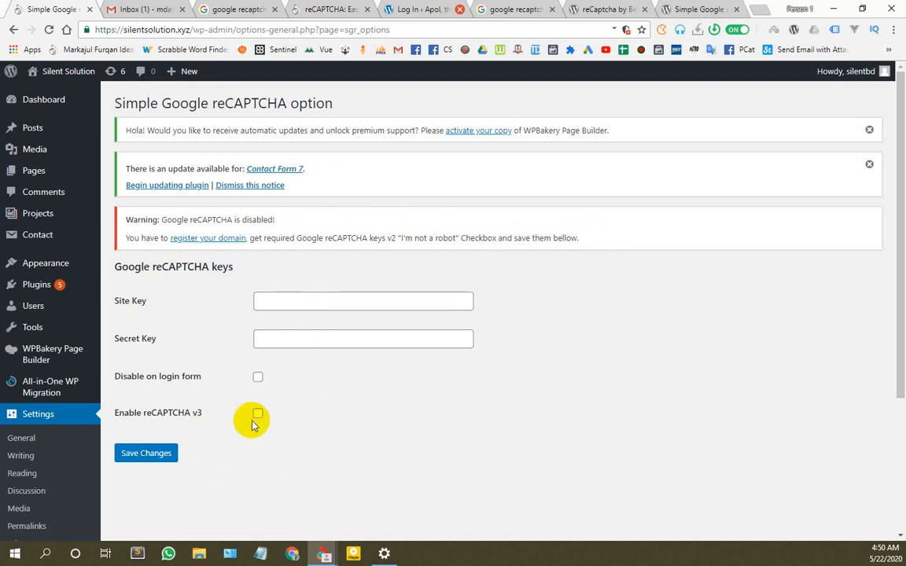
pyautogui.rightClick(208, 243)
pyautogui.click(228, 247)
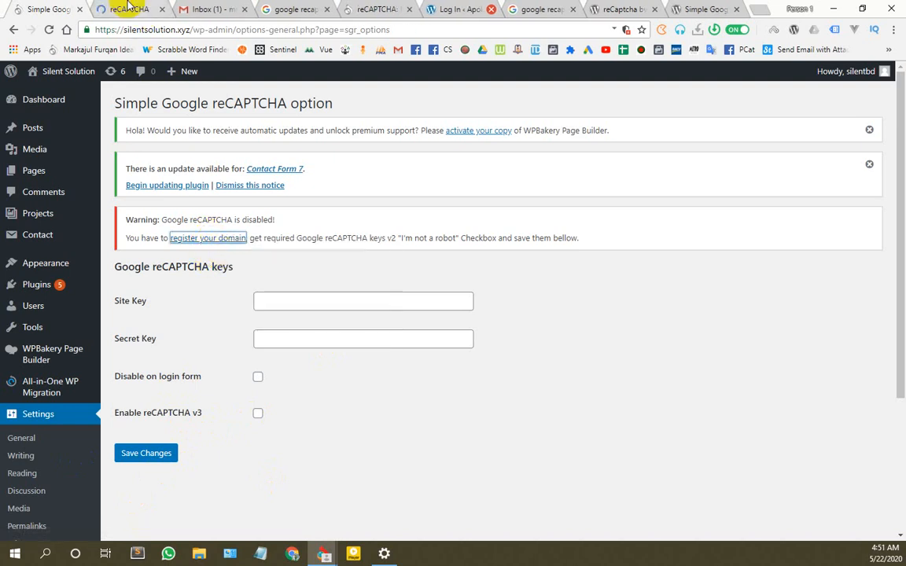
pyautogui.click(128, 8)
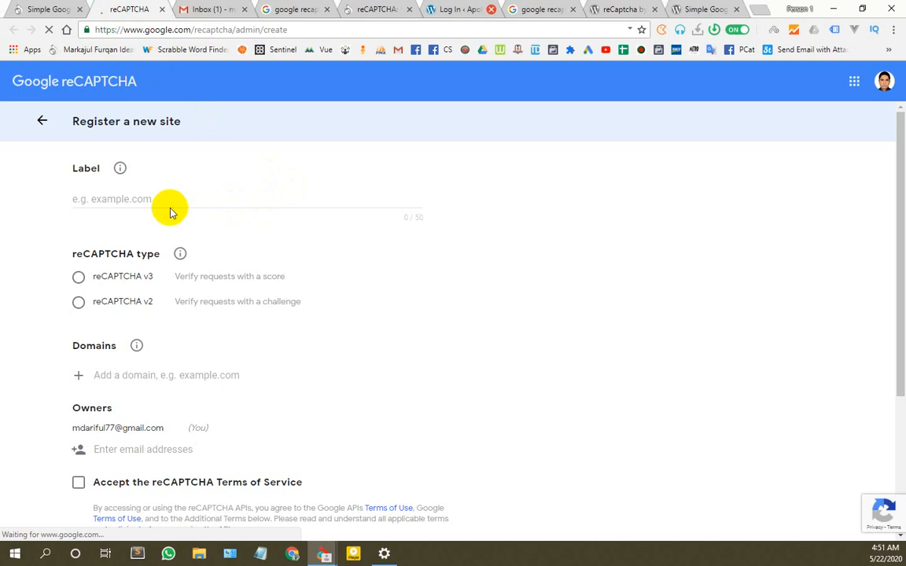
# Step: Confirm the signed-in Google account, enter the site label, and choose reCAPTCHA v2
pyautogui.click(885, 82)
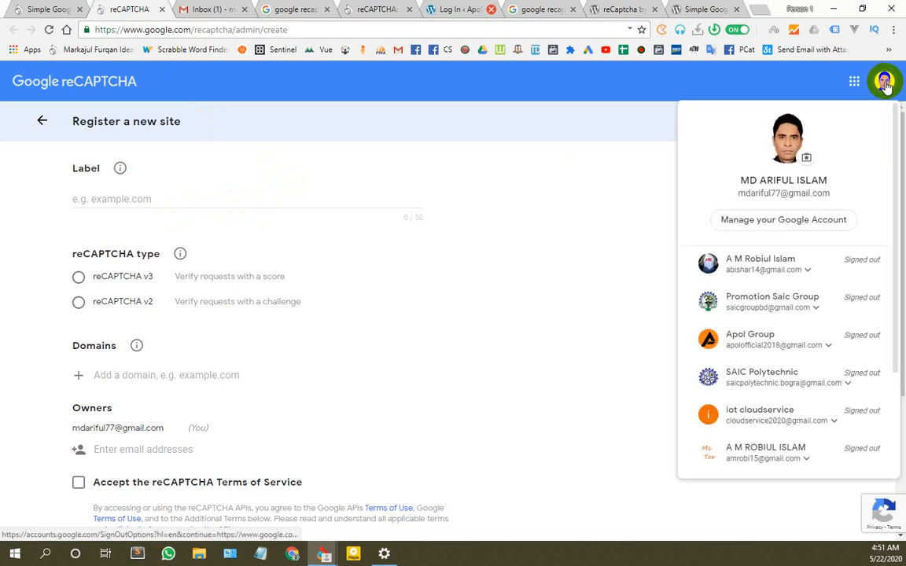
pyautogui.click(884, 83)
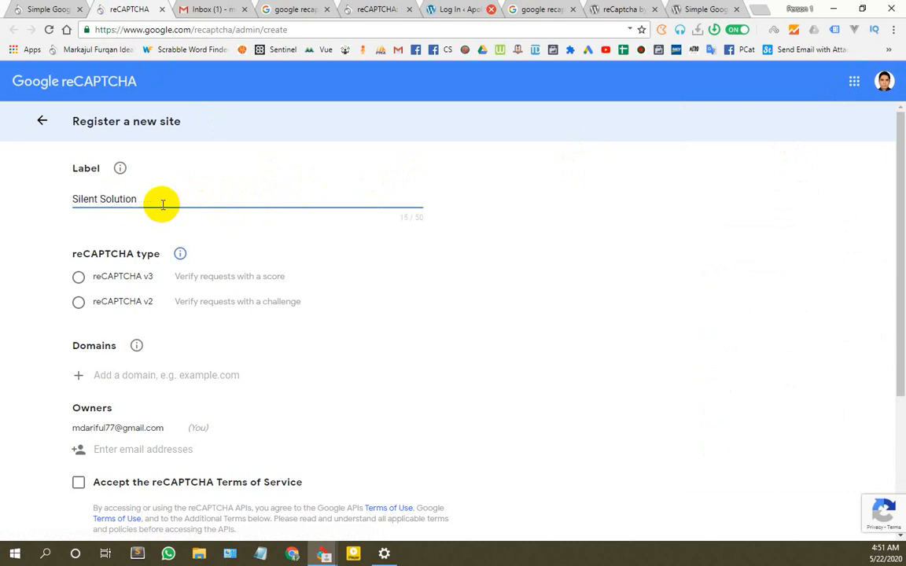
pyautogui.press('Tab')
pyautogui.click(79, 310)
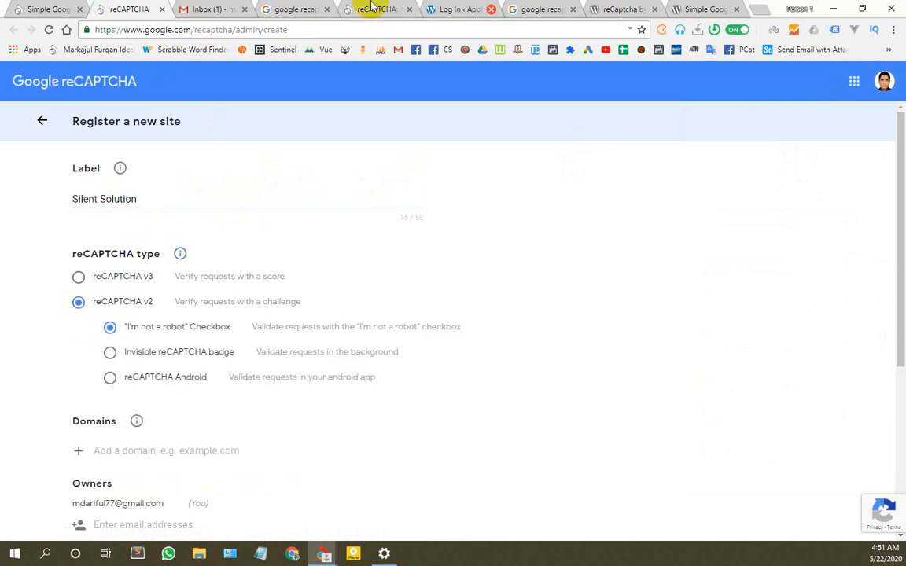
# Step: Copy the site's address from WordPress and paste it into the Domains field
pyautogui.click(75, 8)
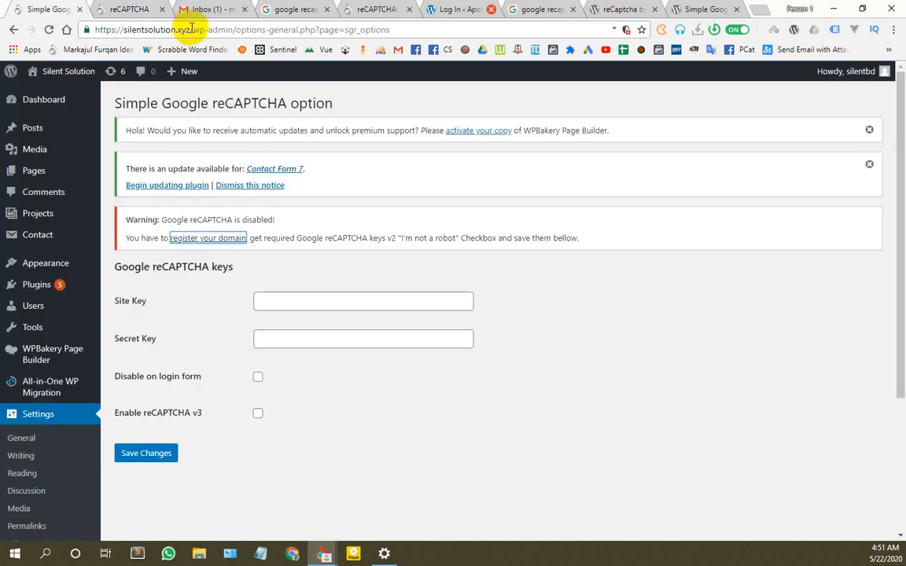
pyautogui.moveTo(191, 29); pyautogui.dragTo(91, 29)
pyautogui.hotkey('ctrl', 'c')
pyautogui.click(139, 6)
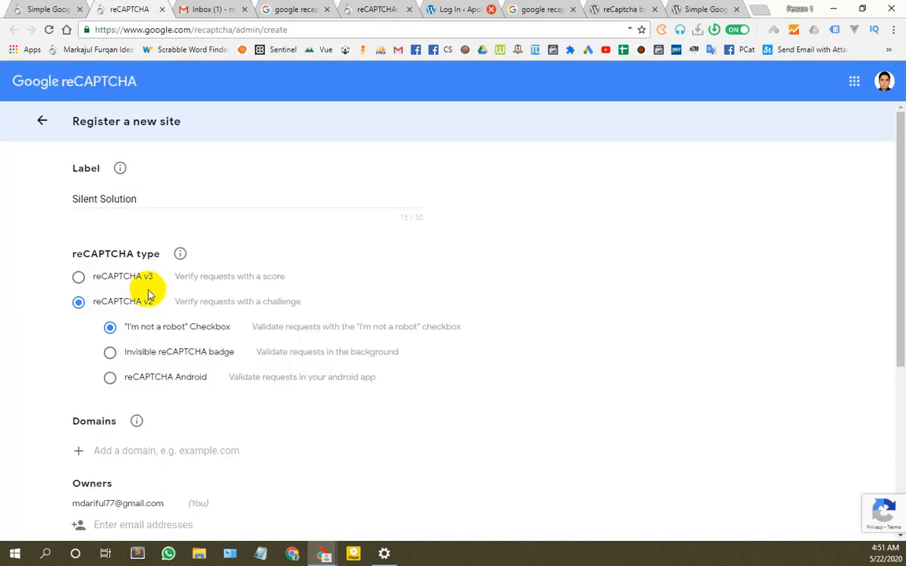
pyautogui.scroll(-2, 145, 390)
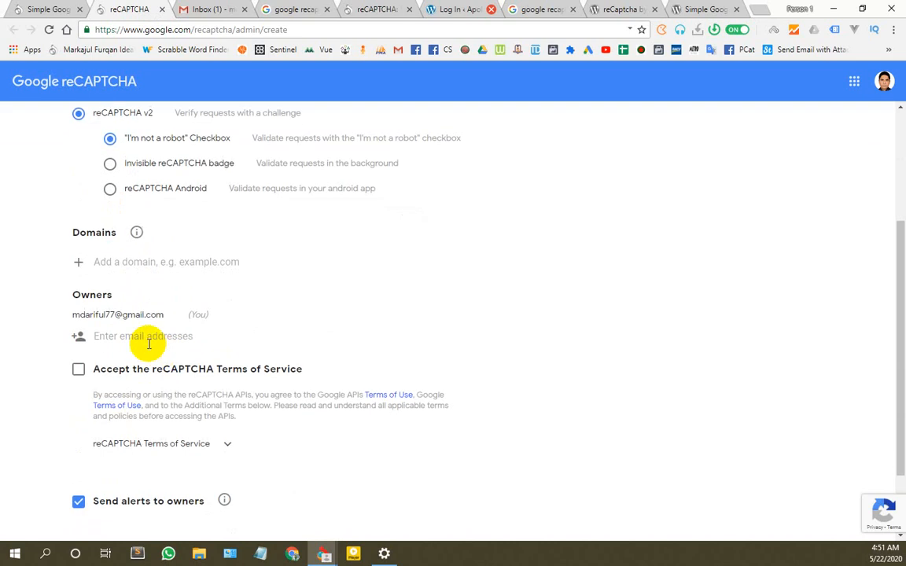
pyautogui.click(109, 266)
pyautogui.hotkey('ctrl', 'v')
pyautogui.scroll(3, 137, 251)
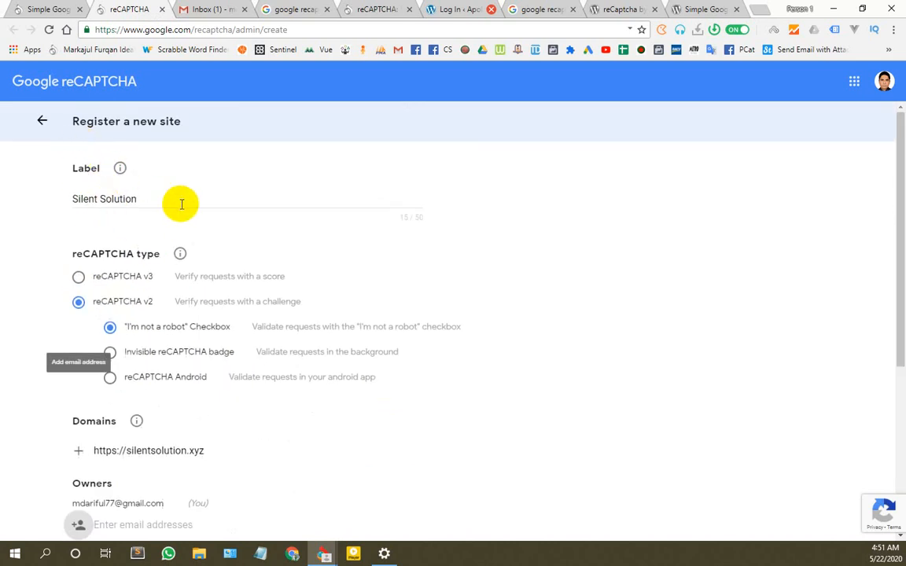
# Step: Add an extra owner's e-mail address to the site registration
pyautogui.moveTo(121, 172)
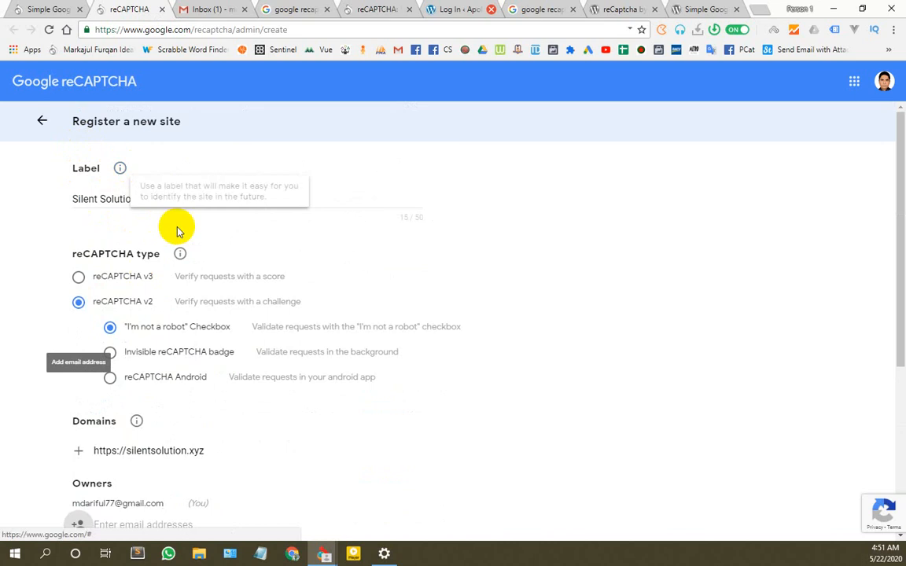
pyautogui.scroll(-2, 110, 191)
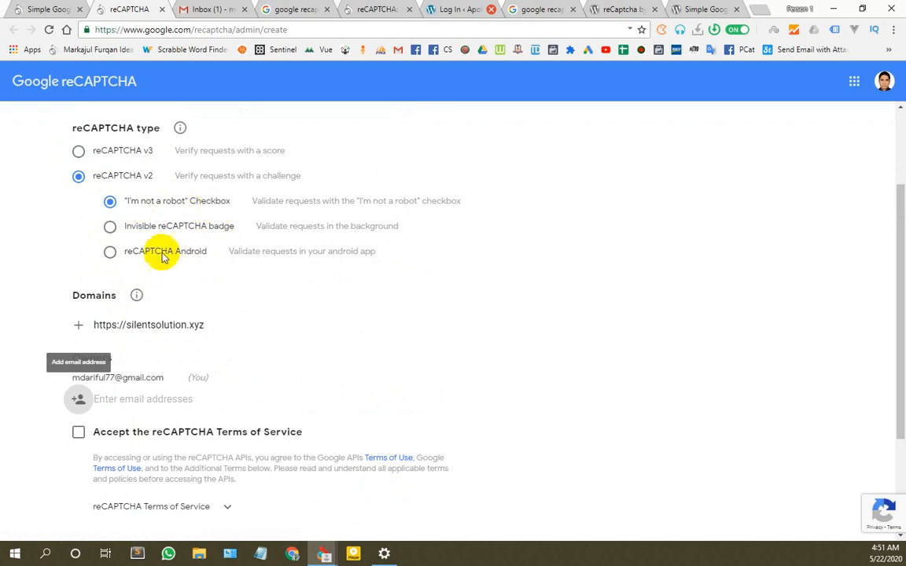
pyautogui.scroll(-1, 122, 267)
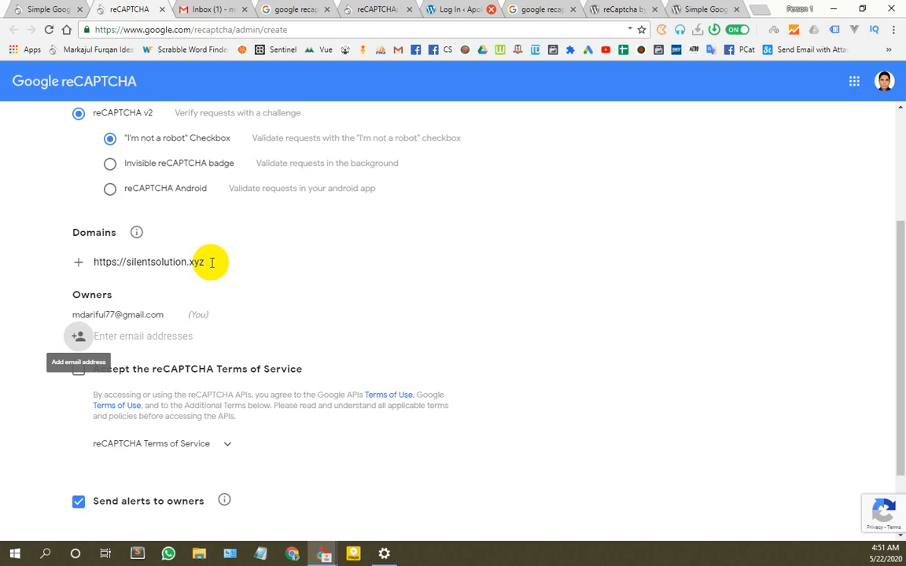
pyautogui.scroll(2, 240, 251)
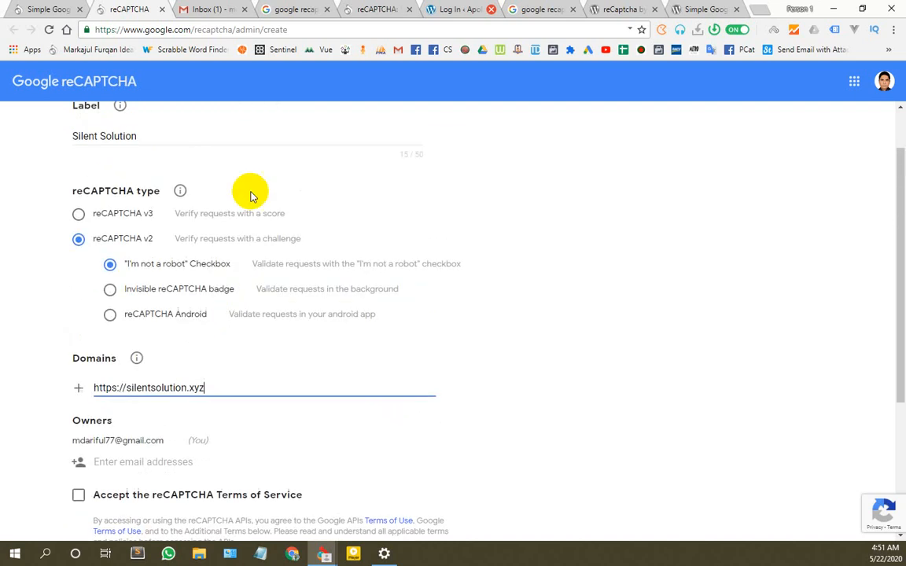
pyautogui.scroll(1, 82, 314)
pyautogui.scroll(-3, 153, 296)
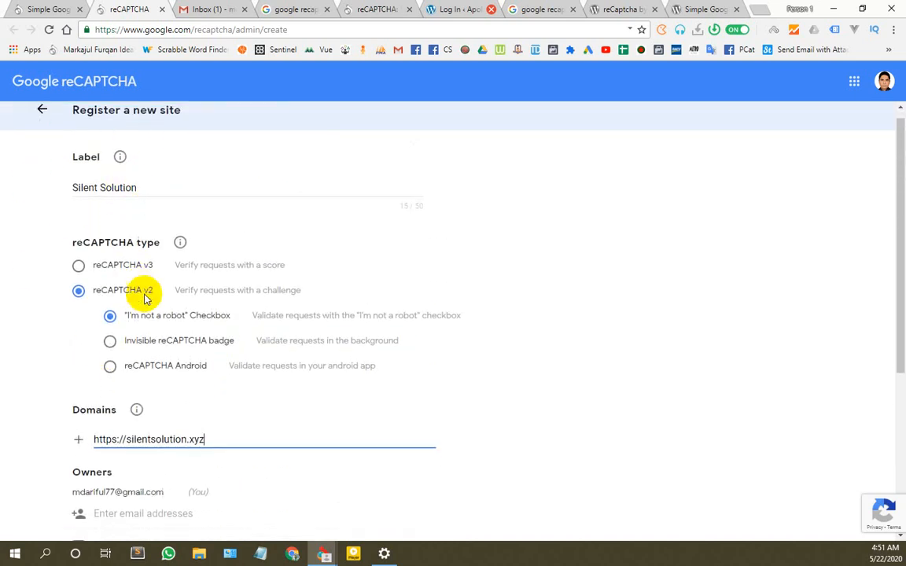
pyautogui.moveTo(136, 237)
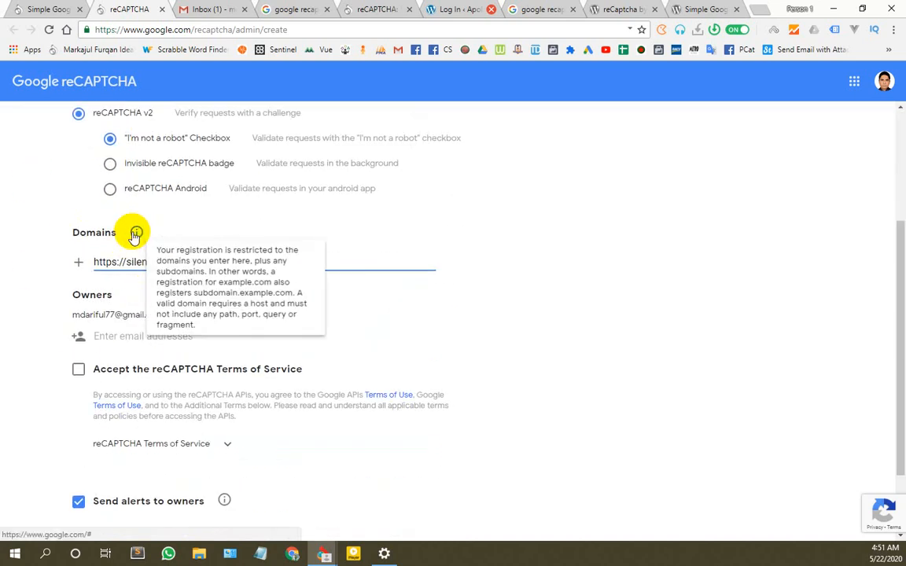
pyautogui.scroll(-1, 125, 354)
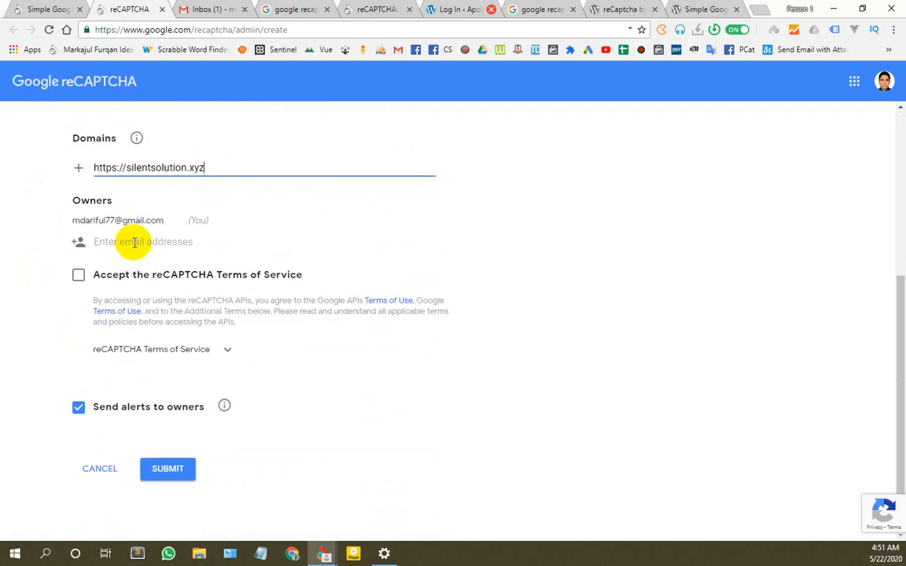
pyautogui.click(102, 241)
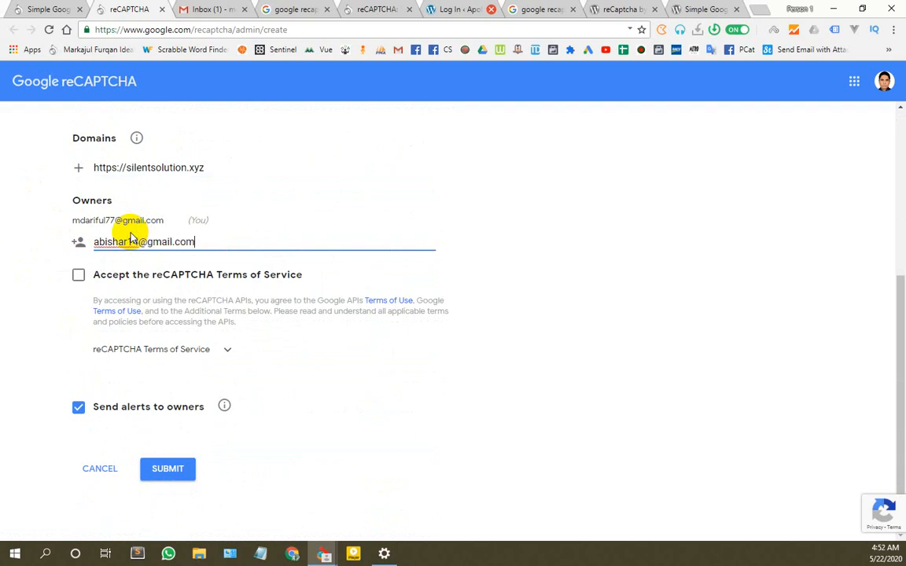
pyautogui.press('Return')
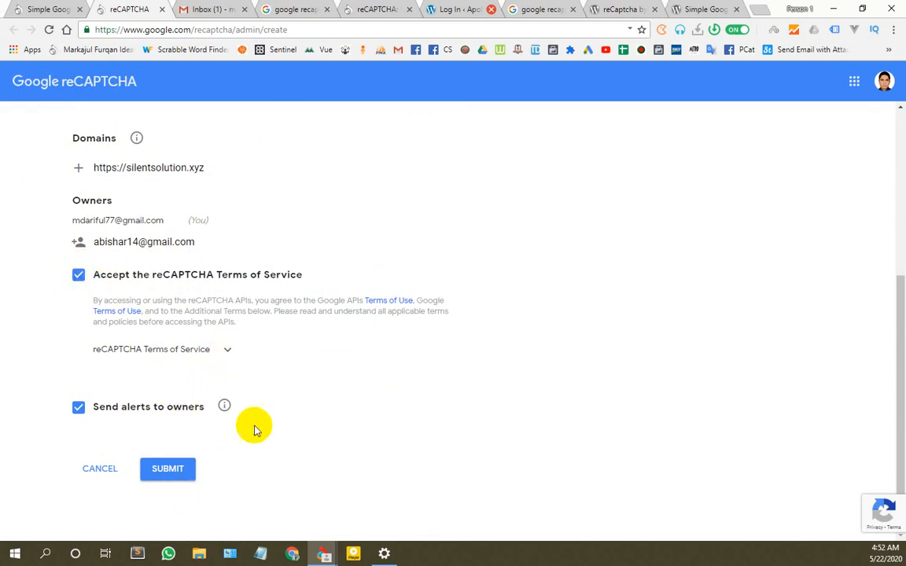
pyautogui.scroll(4, 323, 409)
pyautogui.scroll(-5, 268, 393)
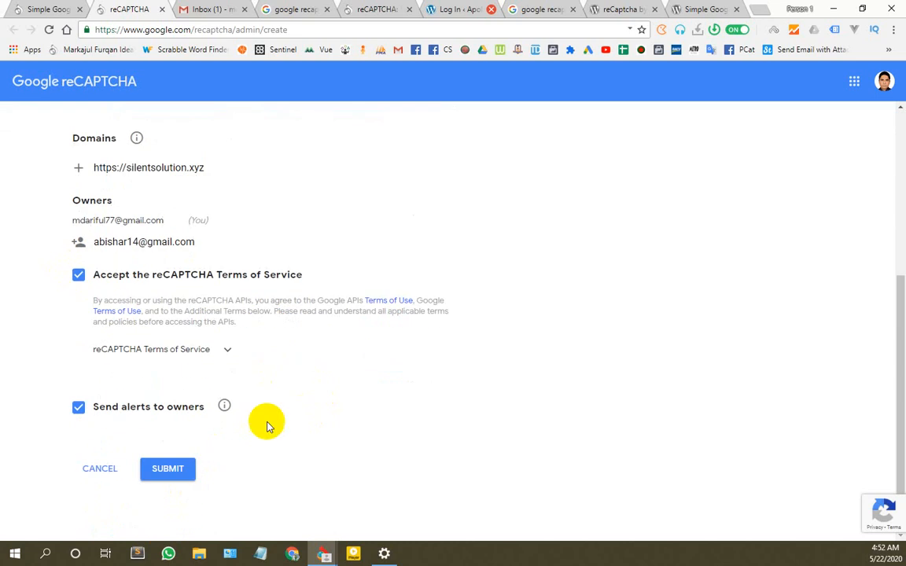
pyautogui.click(177, 470)
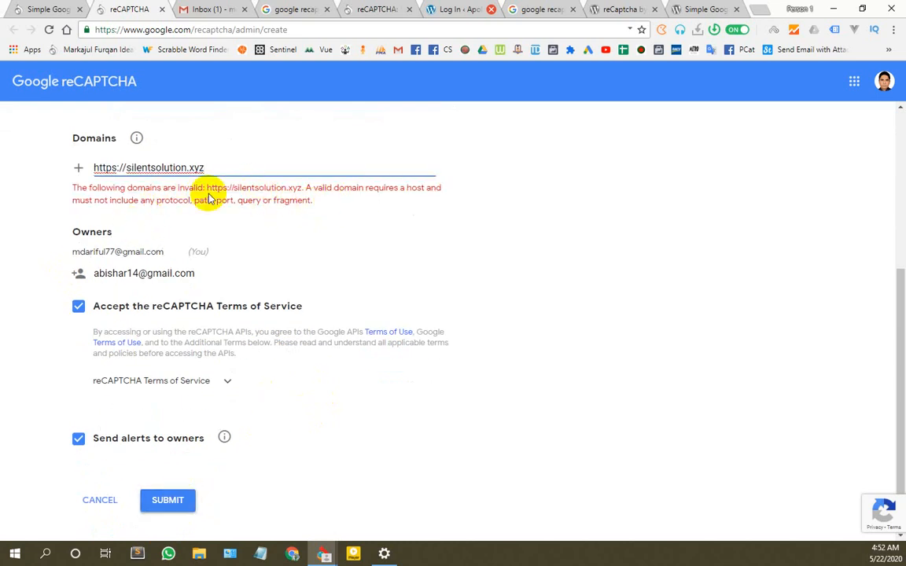
pyautogui.moveTo(127, 168); pyautogui.dragTo(62, 164)
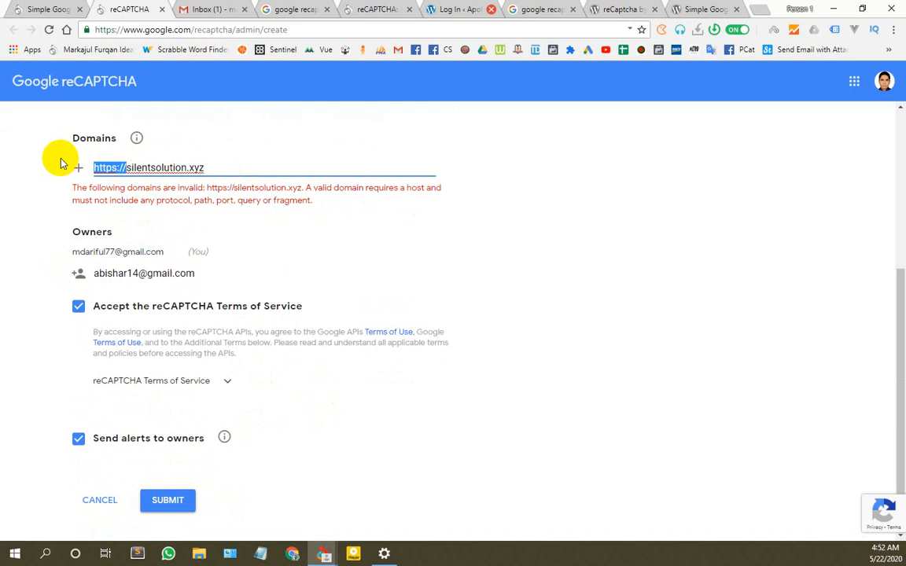
pyautogui.press('BackSpace')
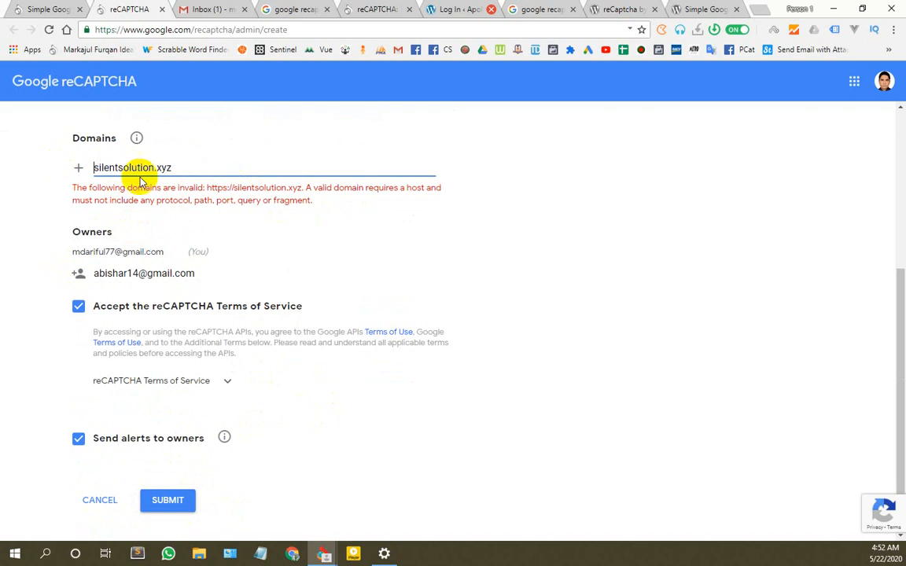
pyautogui.click(174, 506)
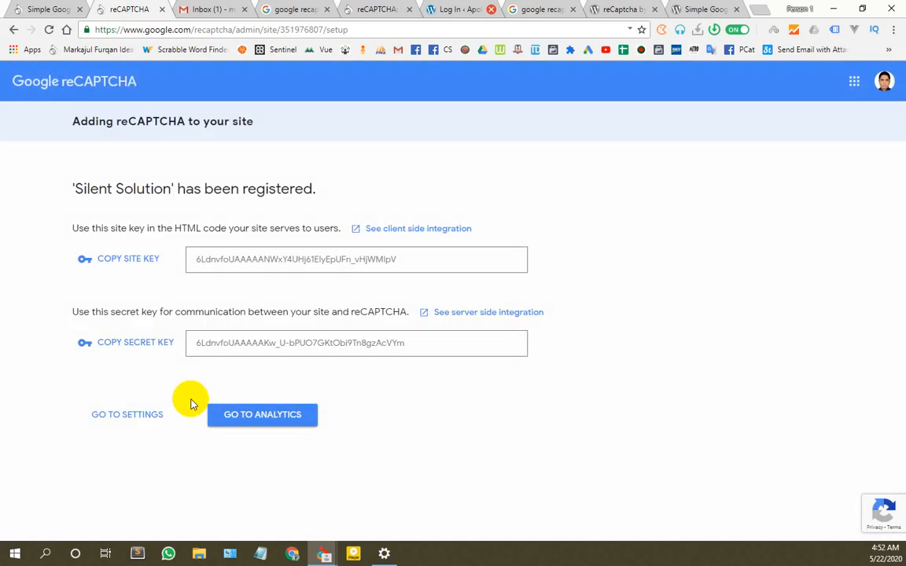
# Step: Copy the new site key and paste it into the plugin's Site Key field
pyautogui.click(138, 264)
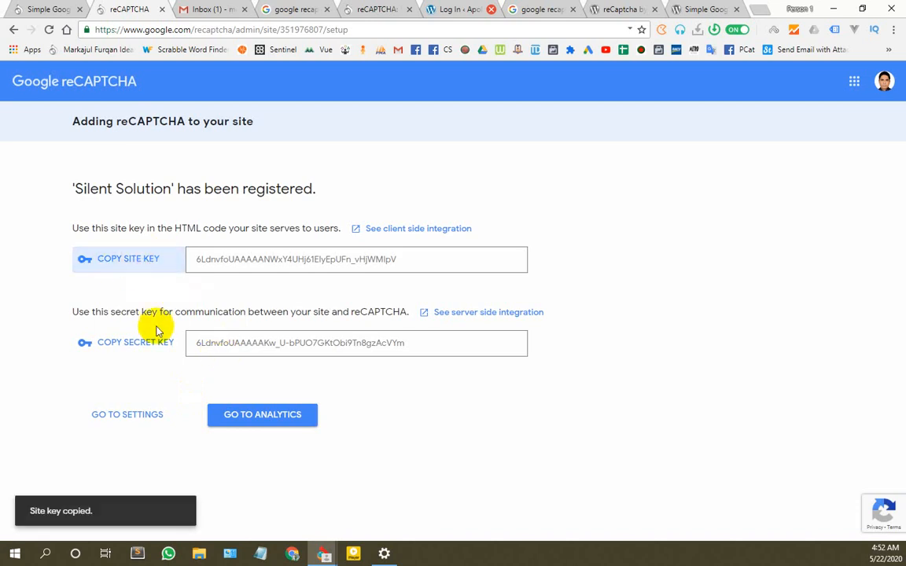
pyautogui.click(53, 8)
pyautogui.click(317, 300)
pyautogui.hotkey('ctrl', 'v')
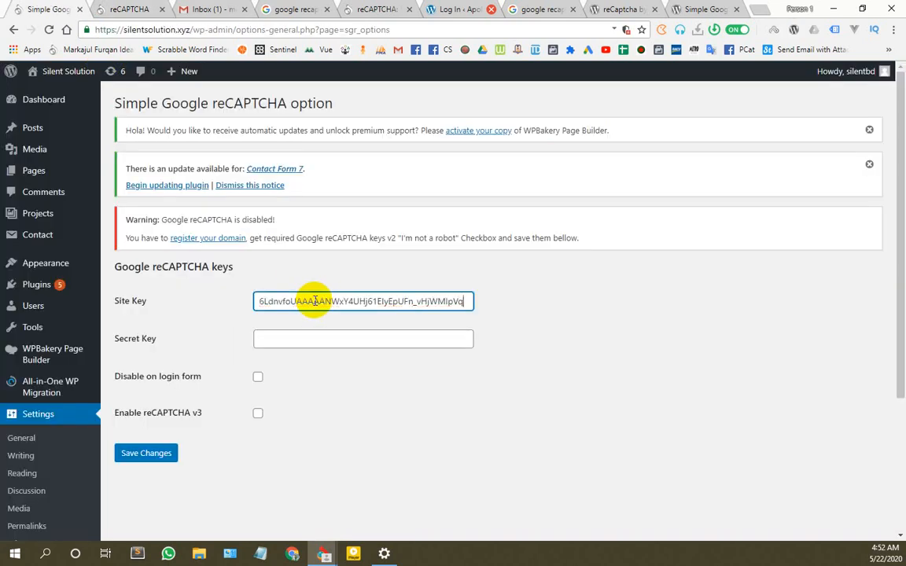
pyautogui.hotkey('ctrl', 'a')
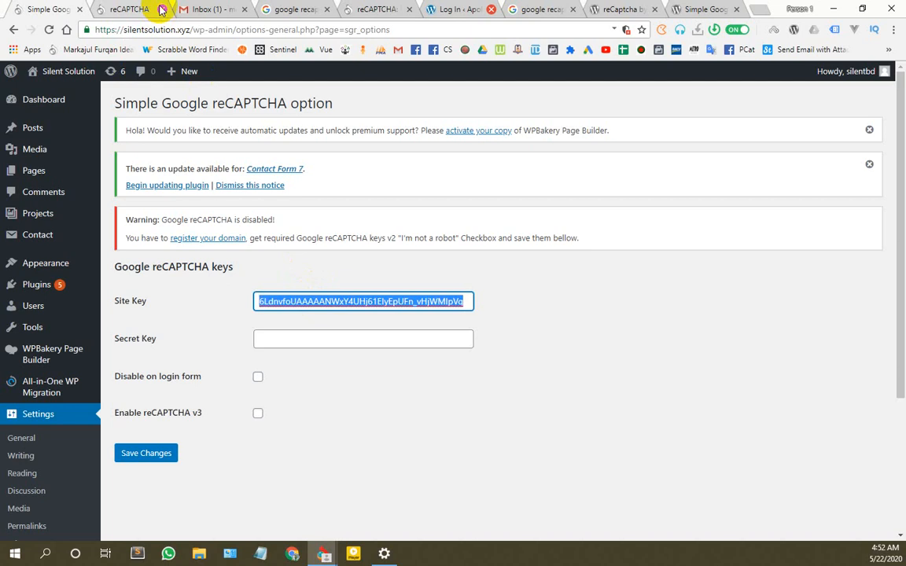
pyautogui.press('Tab')
# Step: Paste the secret key into Secret Key and save the plugin settings
pyautogui.click(134, 8)
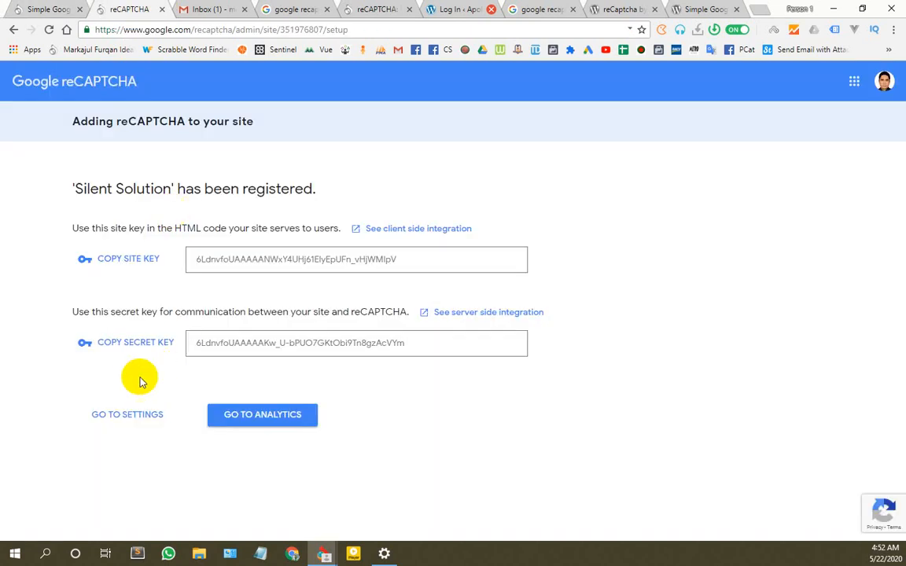
pyautogui.click(122, 344)
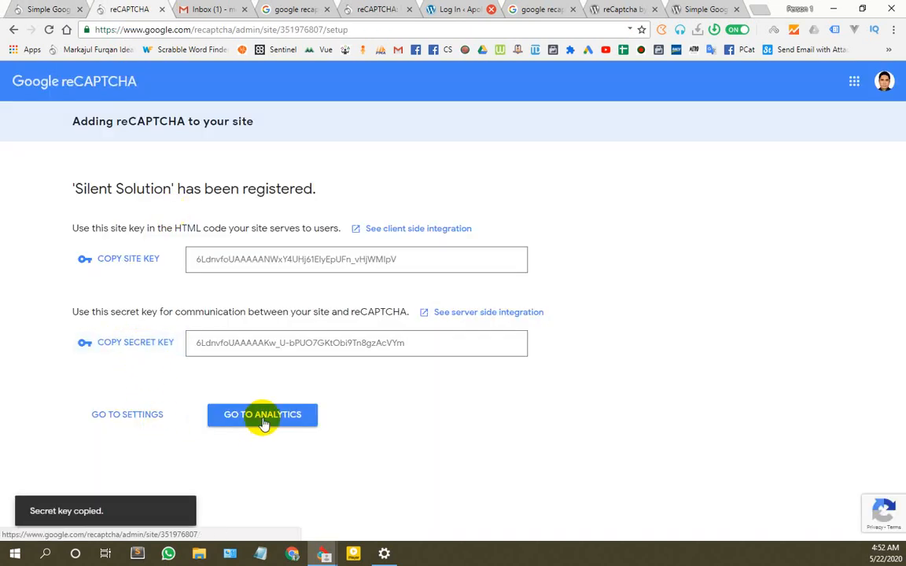
pyautogui.click(49, 9)
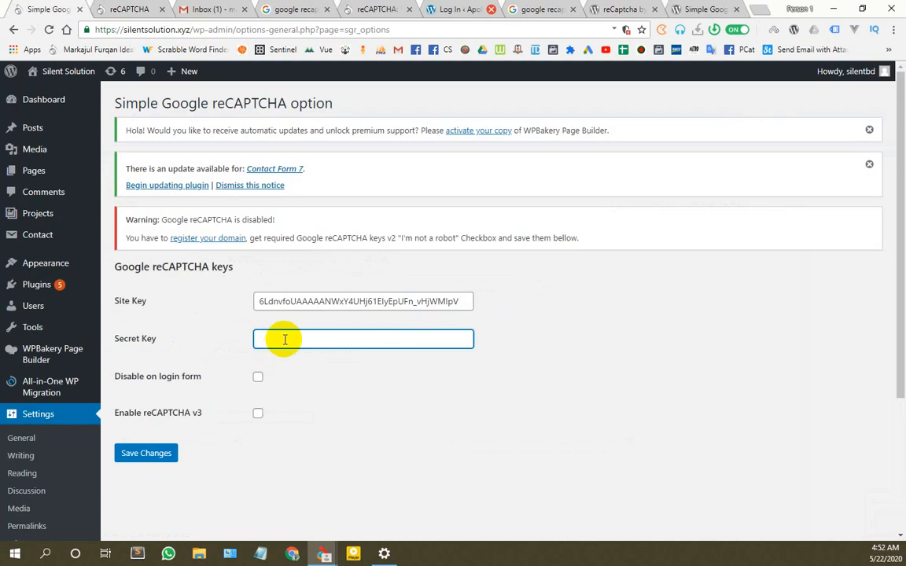
pyautogui.hotkey('ctrl', 'v')
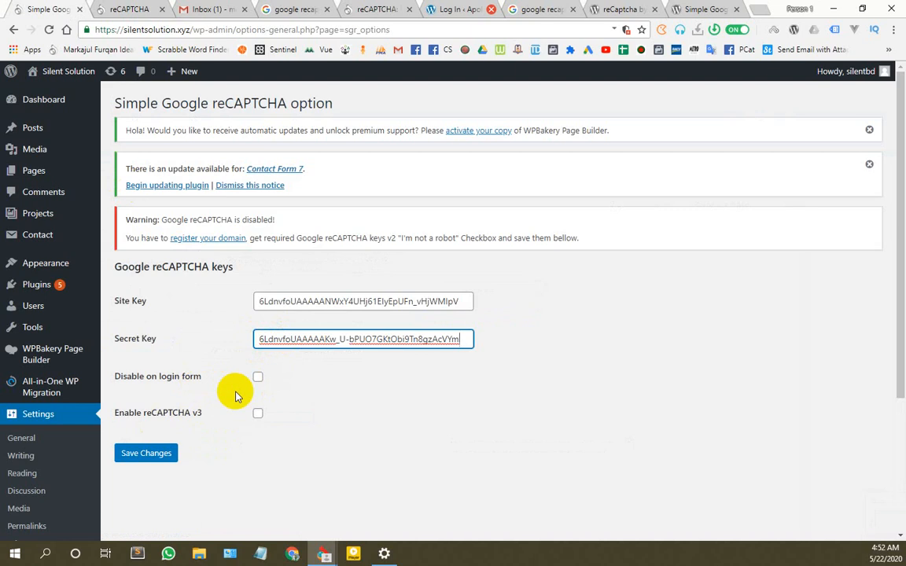
pyautogui.scroll(-1, 228, 394)
pyautogui.click(148, 391)
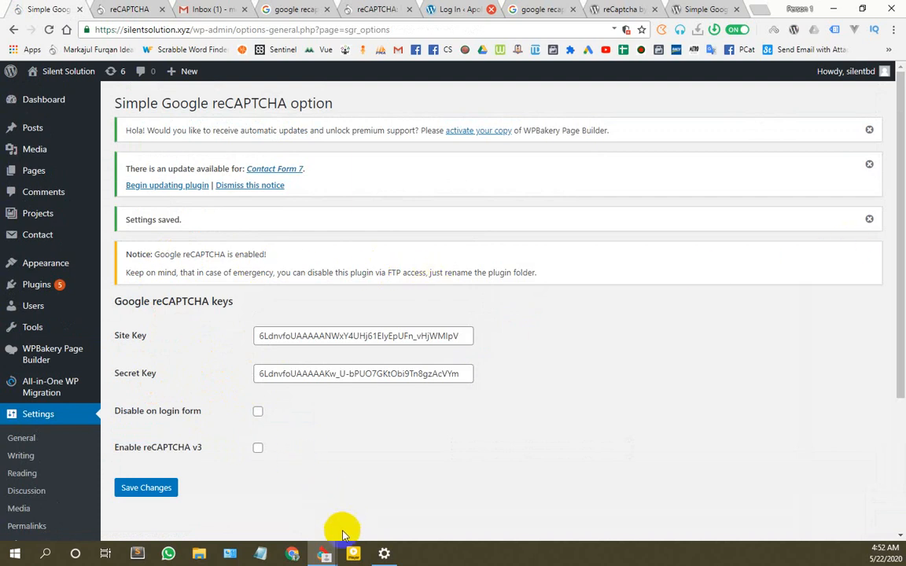
# Step: Reload the login page, fill in the saved username, and try logging in without the robot check
pyautogui.moveTo(343, 545)
pyautogui.click(376, 517)
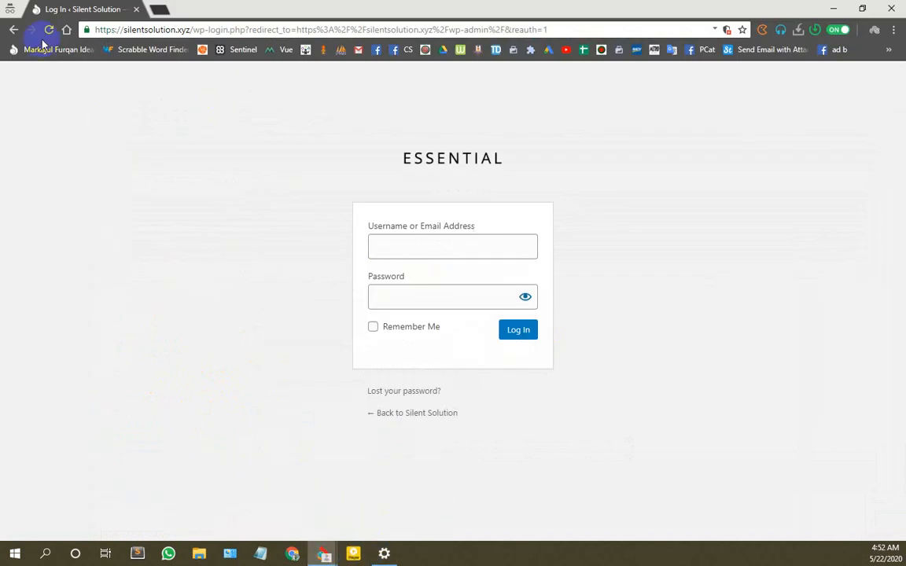
pyautogui.click(50, 29)
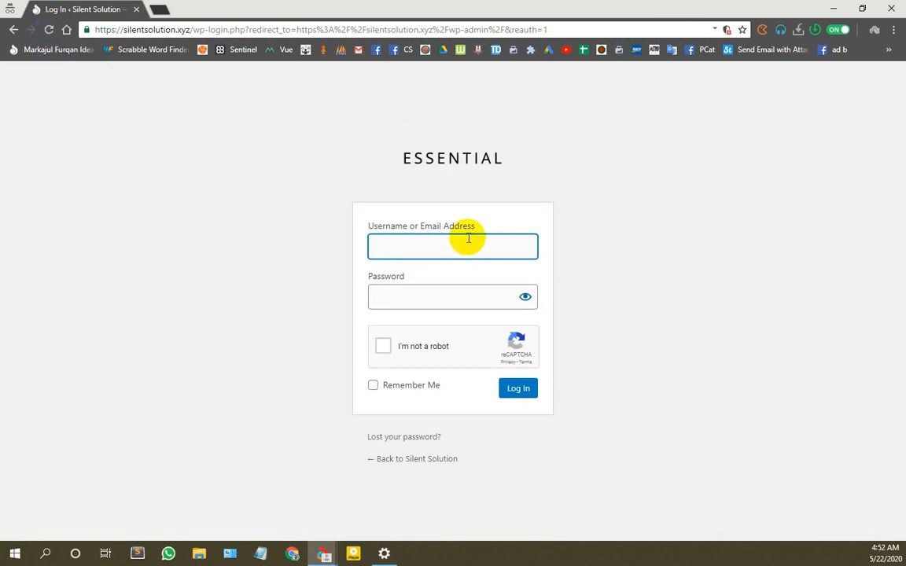
pyautogui.write('si')
pyautogui.press('Down')
pyautogui.press('Tab')
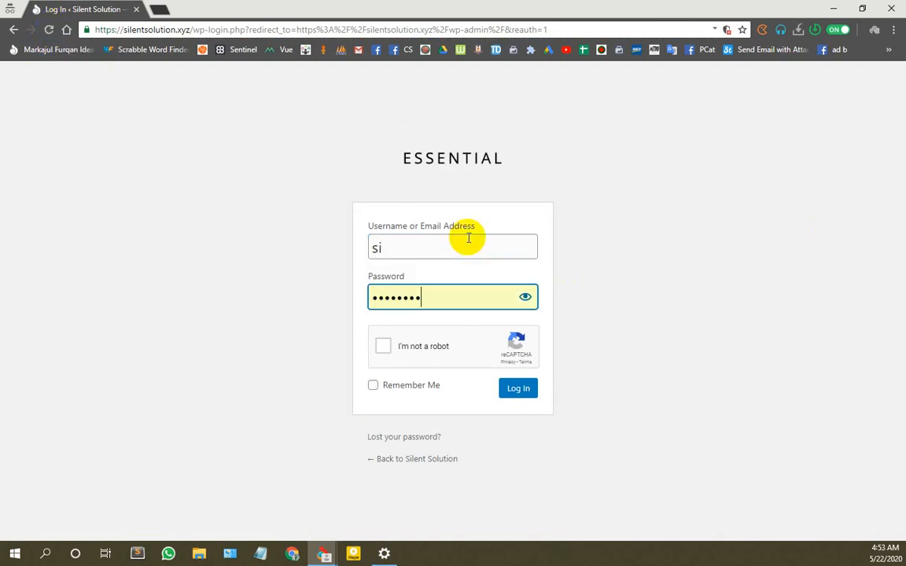
pyautogui.click(417, 249)
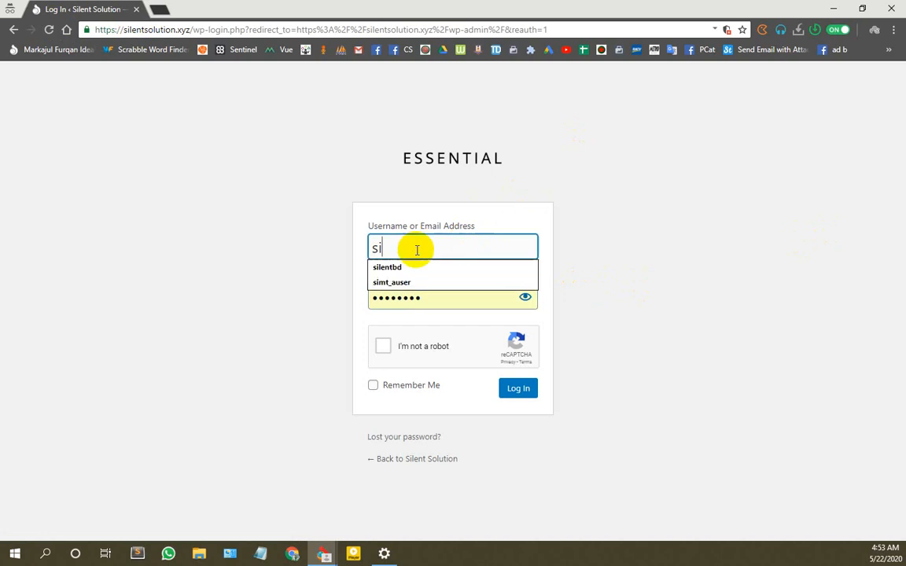
pyautogui.press('Down')
pyautogui.press('Tab')
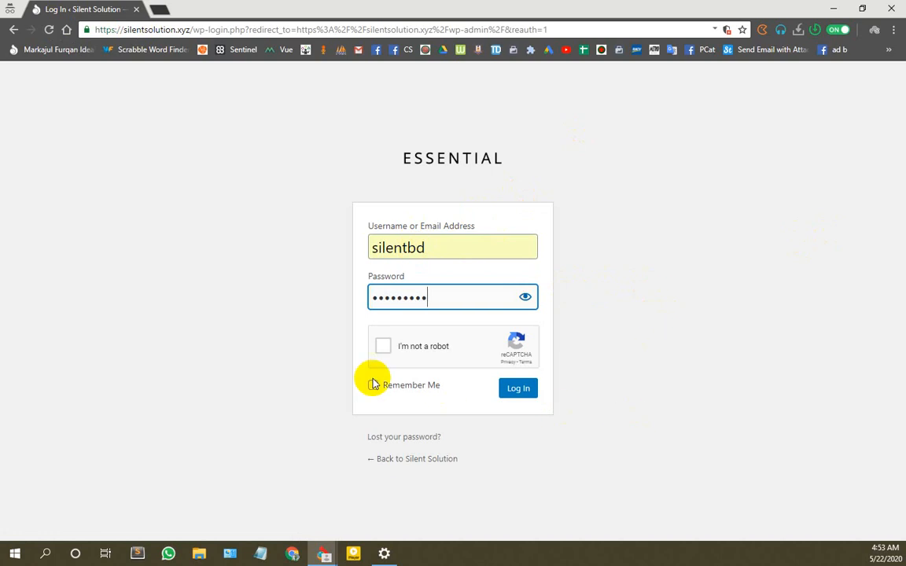
pyautogui.click(509, 390)
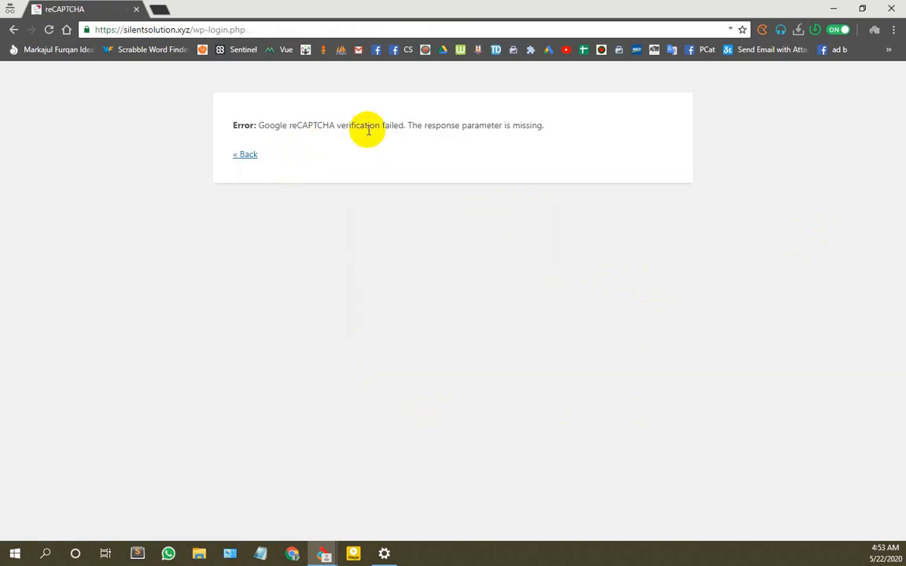
# Step: After the verification error, tick I'm not a robot and log in
pyautogui.moveTo(379, 127); pyautogui.dragTo(589, 126)
pyautogui.click(488, 212)
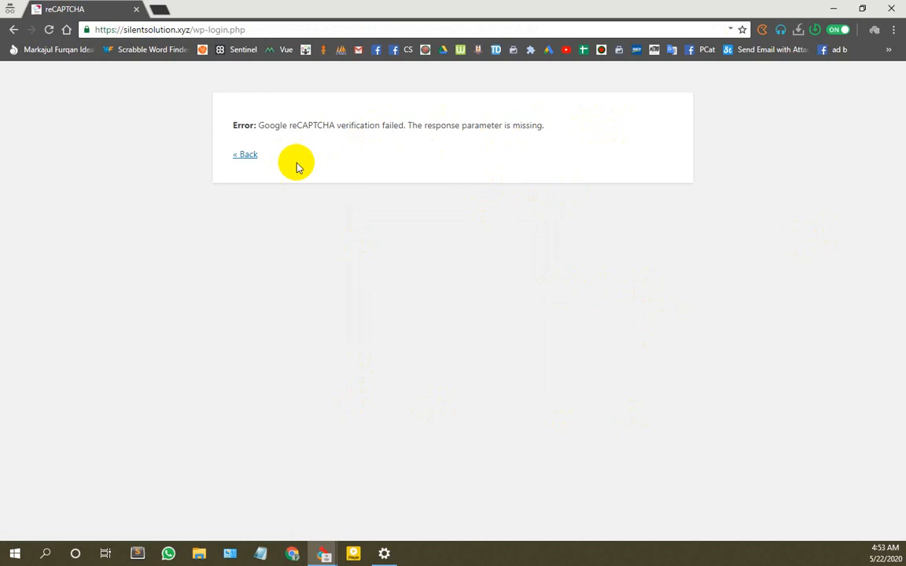
pyautogui.moveTo(222, 130); pyautogui.dragTo(608, 125)
pyautogui.click(256, 222)
pyautogui.click(247, 156)
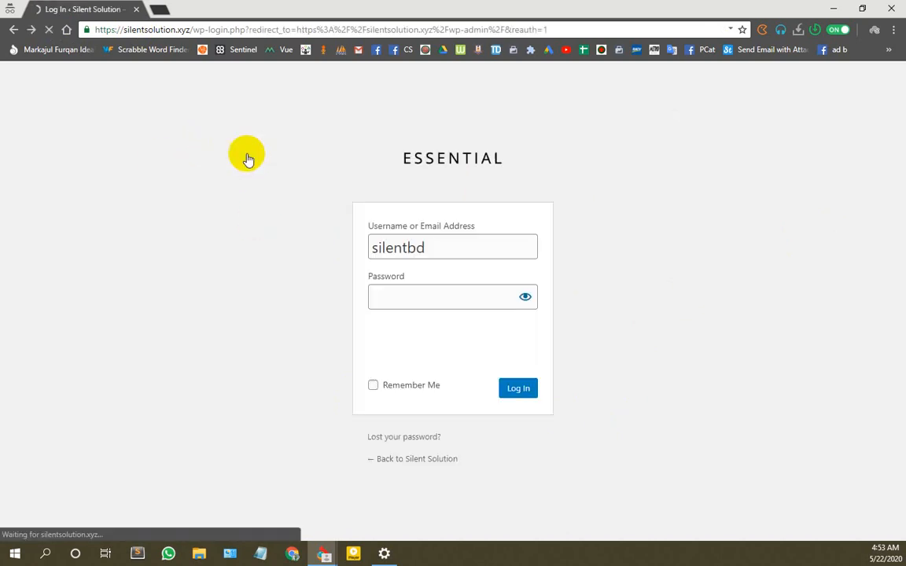
pyautogui.click(408, 294)
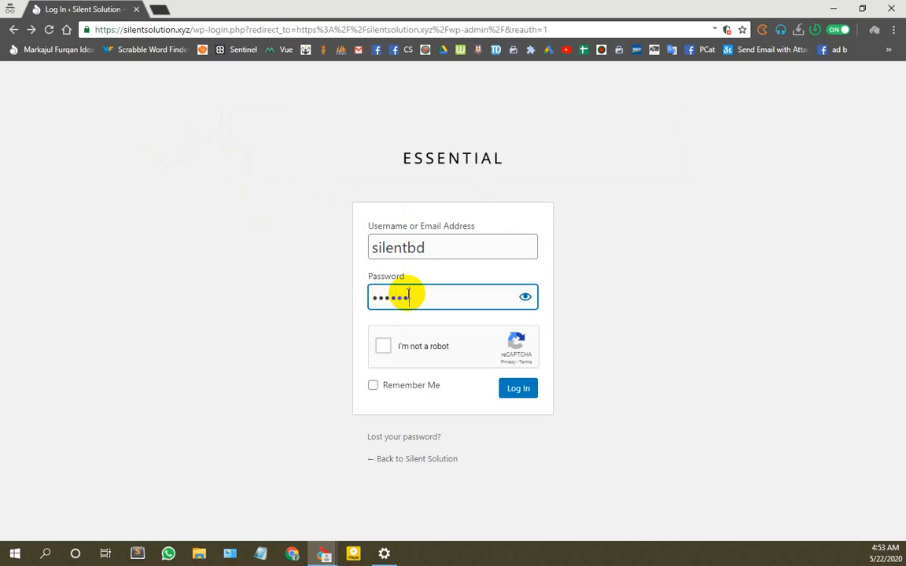
pyautogui.click(383, 346)
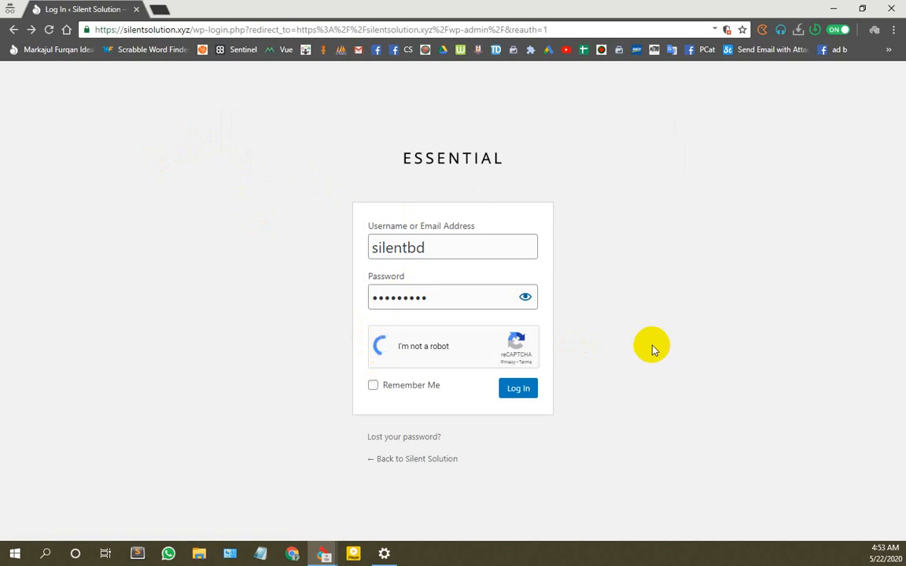
pyautogui.click(517, 395)
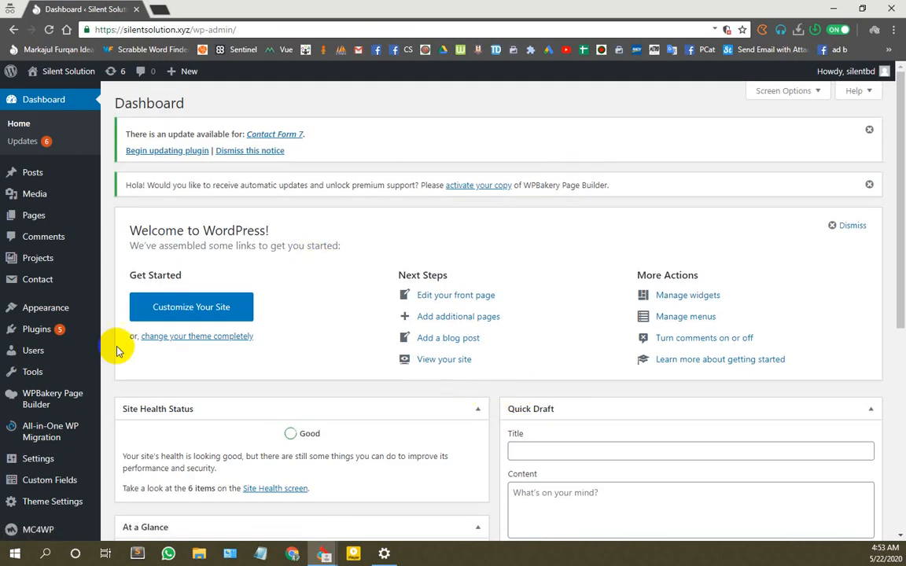
# Step: Review the saved Simple Google reCAPTCHA settings with both keys filled in
pyautogui.scroll(-3, 250, 331)
pyautogui.scroll(3, 250, 331)
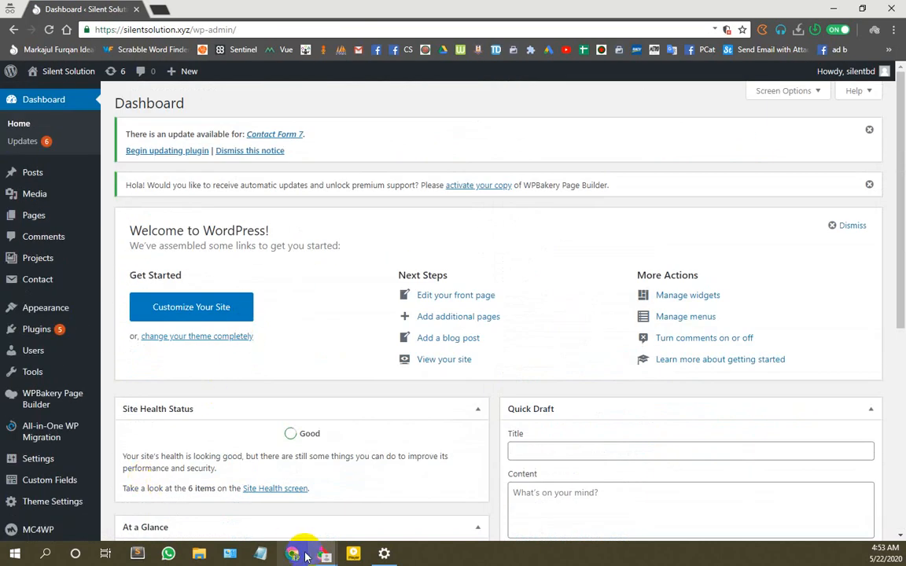
pyautogui.click(829, 9)
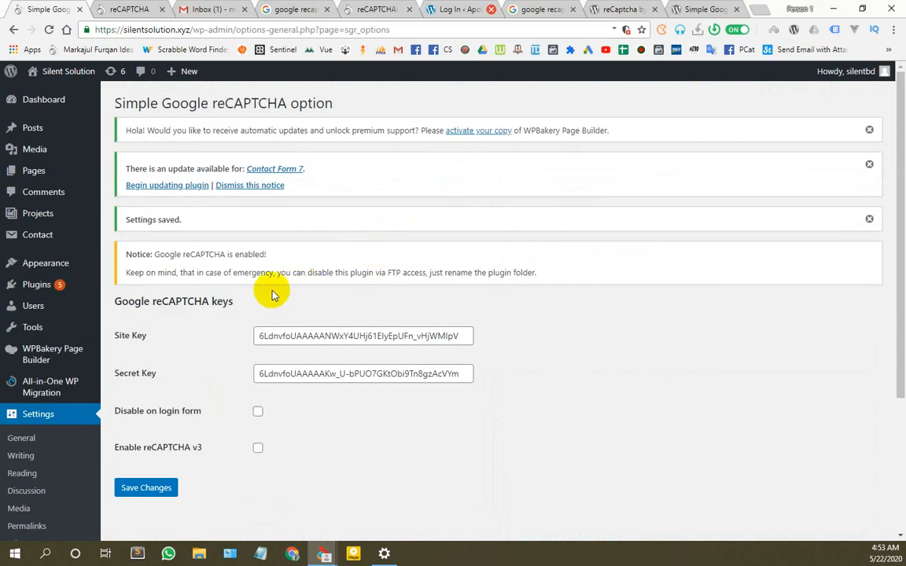
pyautogui.scroll(-2, 299, 410)
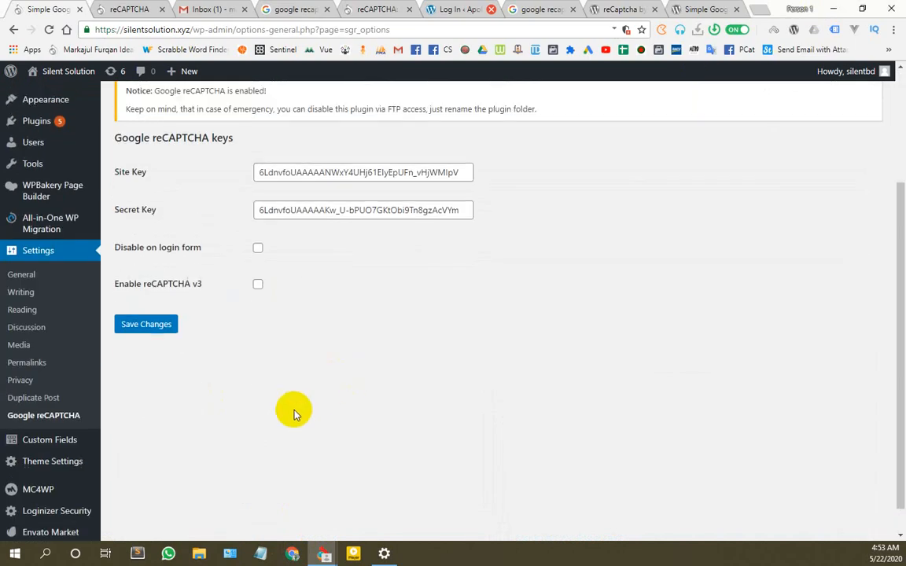
pyautogui.scroll(2, 293, 411)
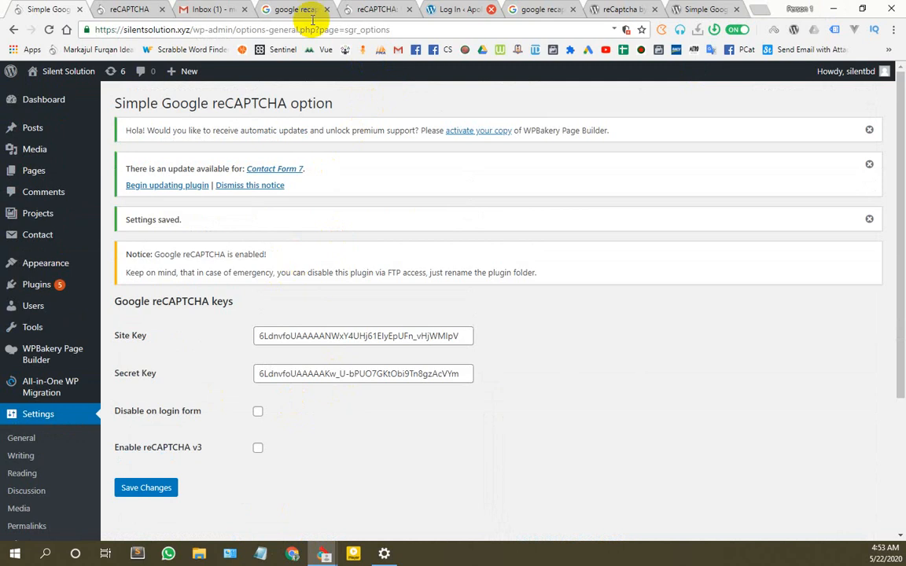
# Step: Close the reCAPTCHA intro page and show the Silent Solution overview in the reCAPTCHA admin console
pyautogui.click(374, 8)
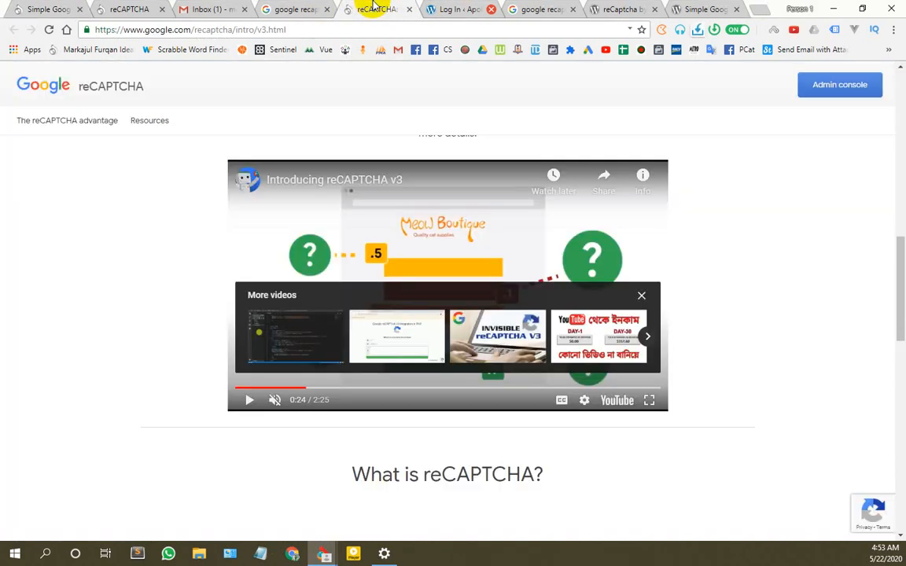
pyautogui.click(406, 9)
pyautogui.click(131, 8)
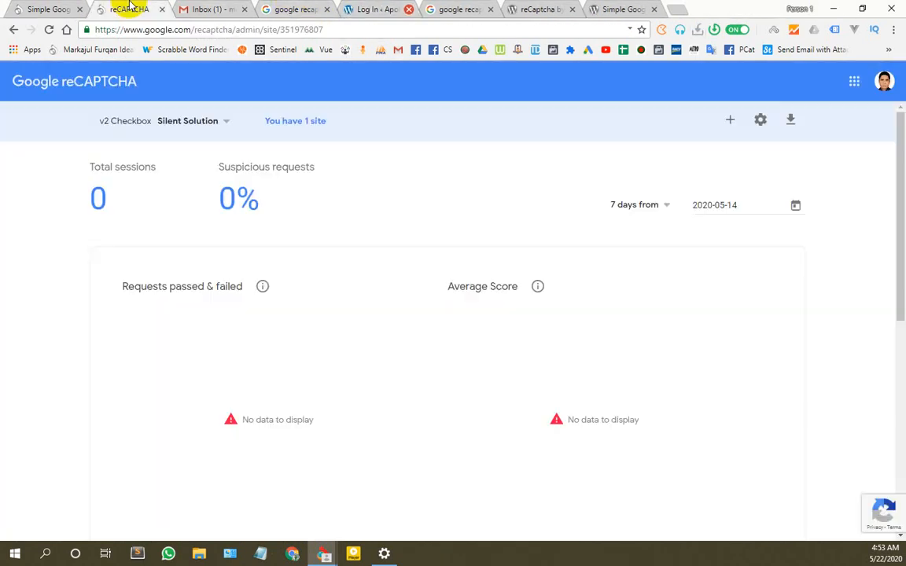
pyautogui.click(71, 85)
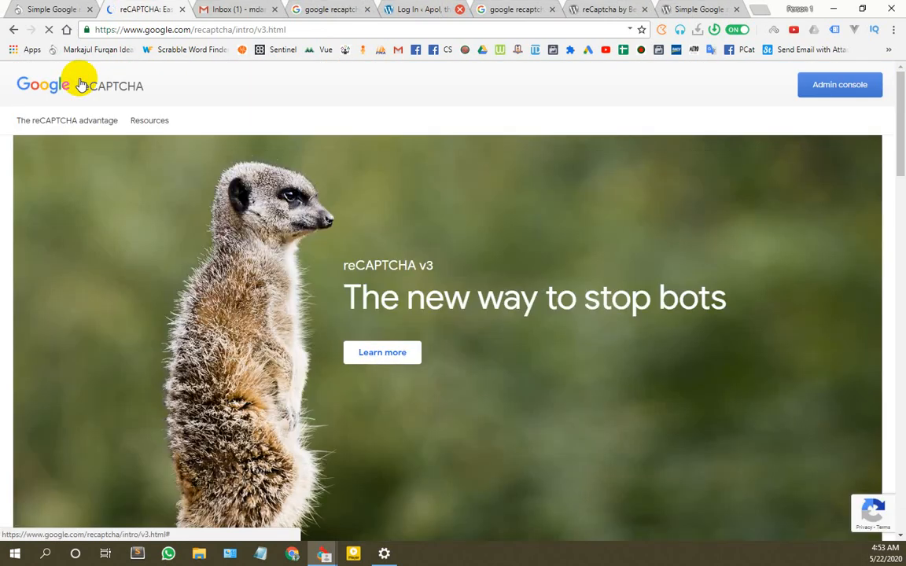
pyautogui.scroll(-13, 143, 197)
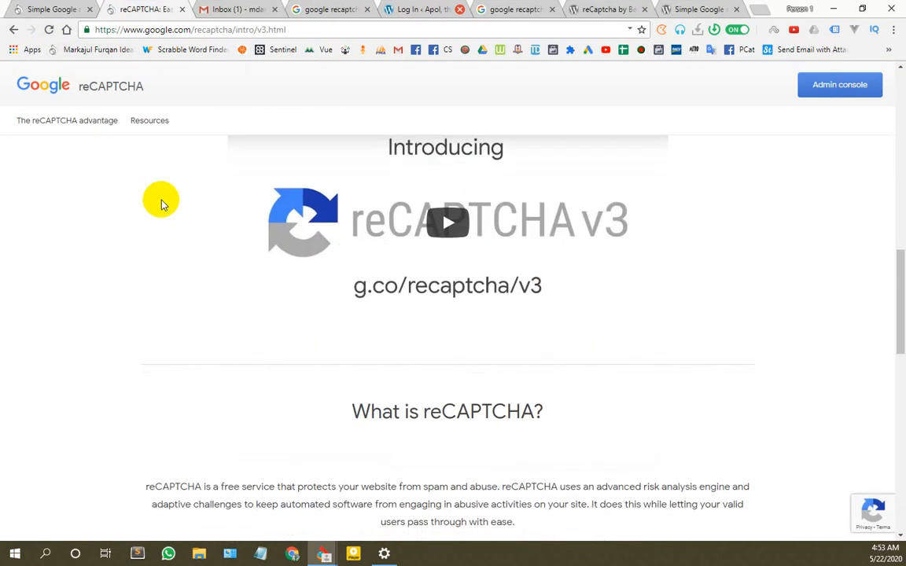
pyautogui.scroll(7, 161, 201)
pyautogui.click(12, 31)
pyautogui.click(38, 9)
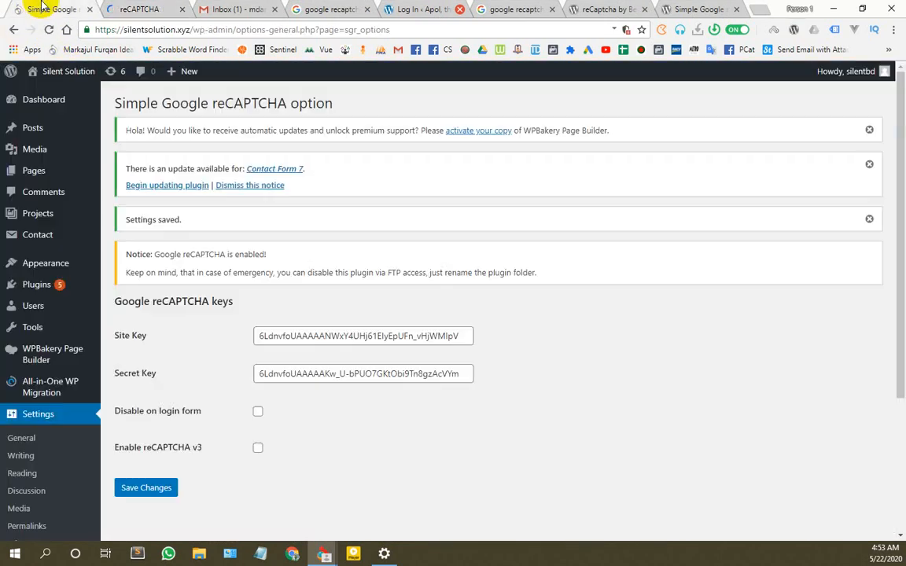
pyautogui.click(134, 9)
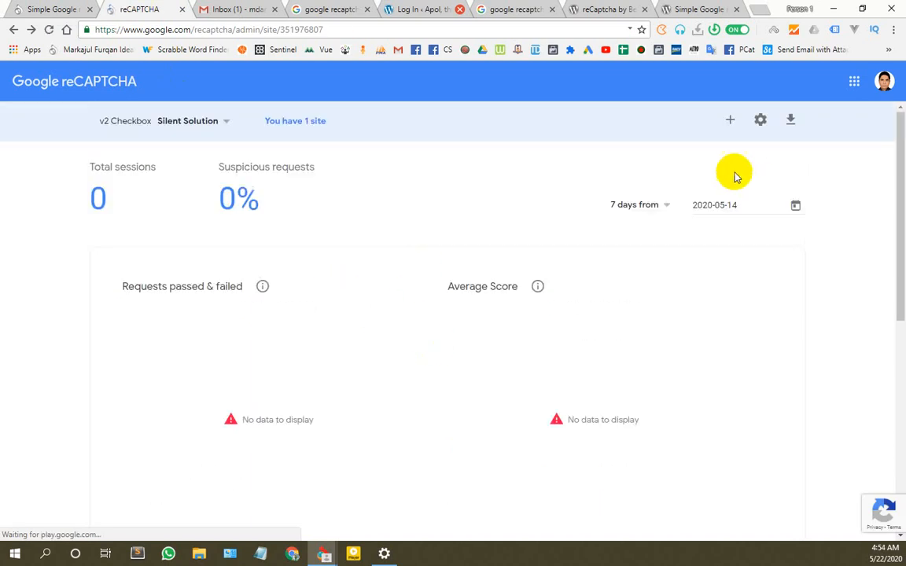
# Step: Set the Silent Solution site's reCAPTCHA security preference to Most secure and save it
pyautogui.click(760, 121)
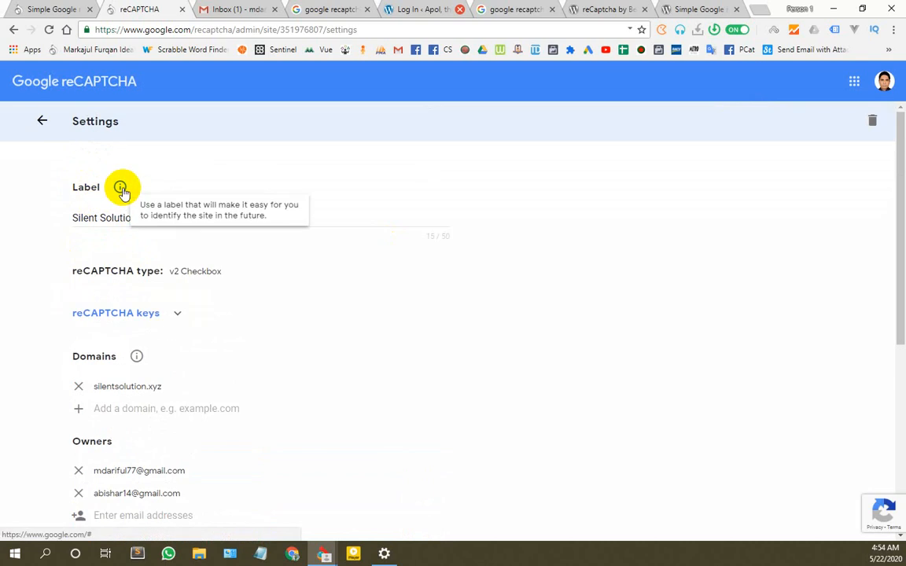
pyautogui.moveTo(141, 219); pyautogui.dragTo(32, 214)
pyautogui.click(33, 214)
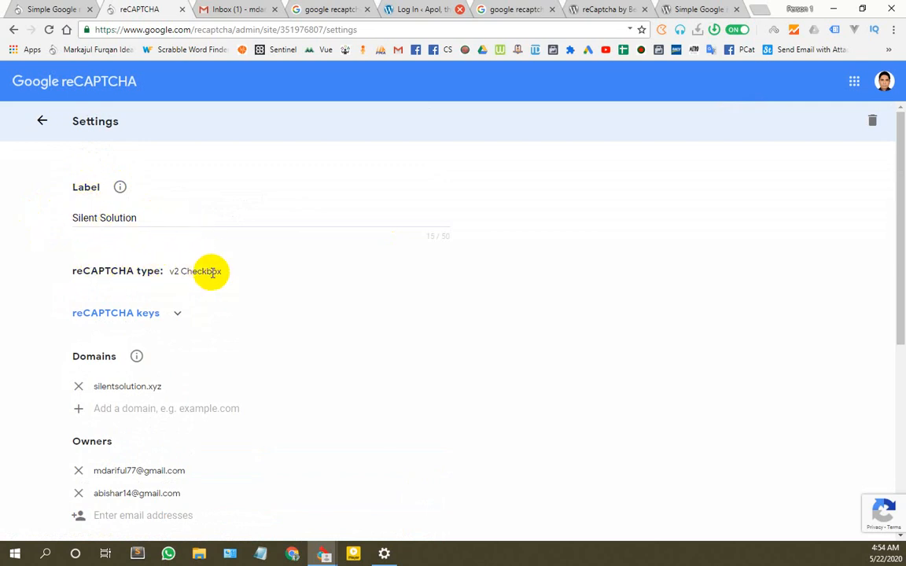
pyautogui.click(177, 314)
pyautogui.scroll(-2, 174, 230)
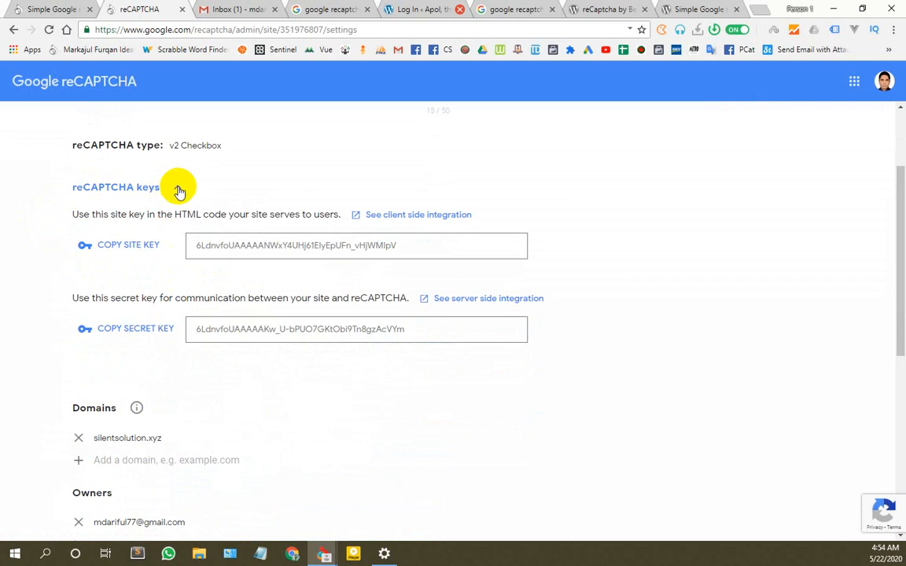
pyautogui.click(176, 188)
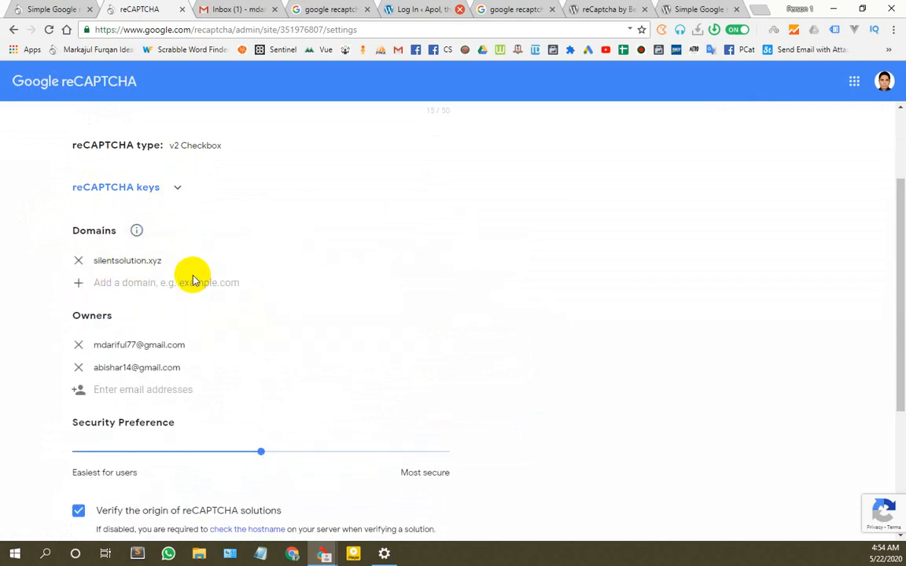
pyautogui.scroll(-2, 129, 265)
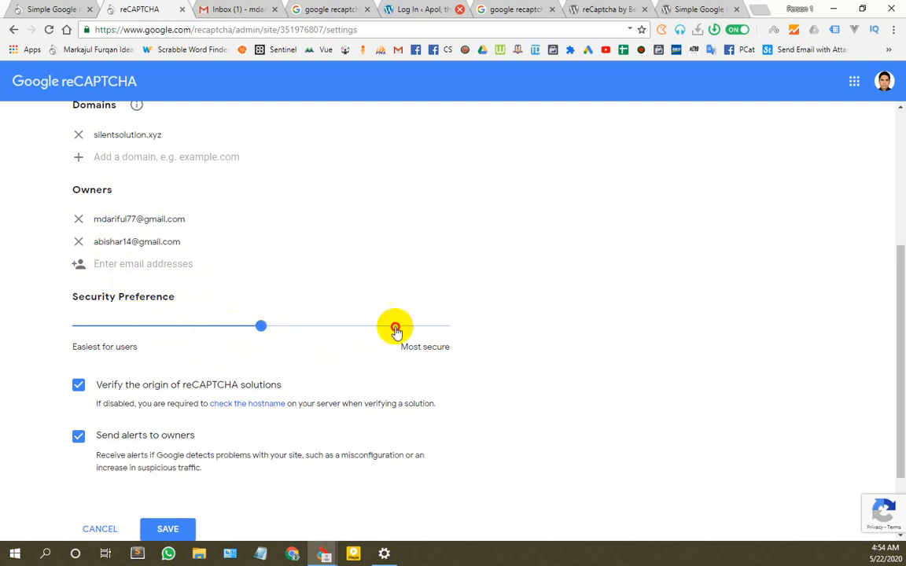
pyautogui.click(454, 330)
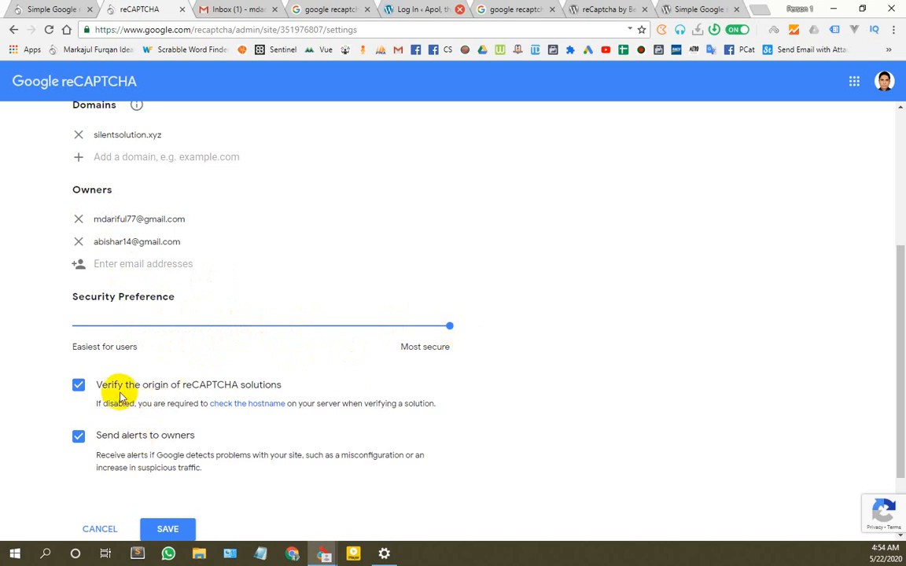
pyautogui.scroll(-1, 213, 369)
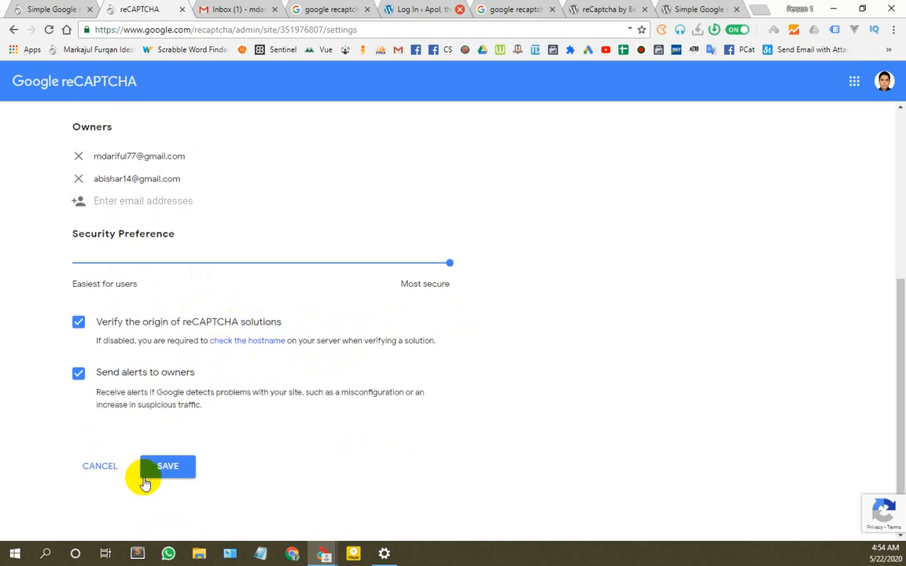
pyautogui.click(167, 467)
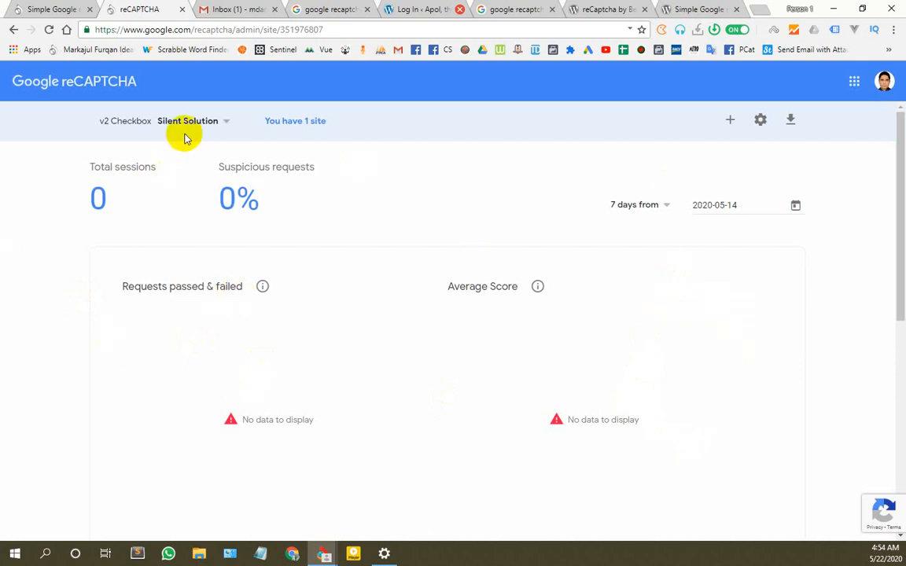
# Step: Check the registered sites list, then return to the WordPress reCAPTCHA settings page
pyautogui.click(217, 125)
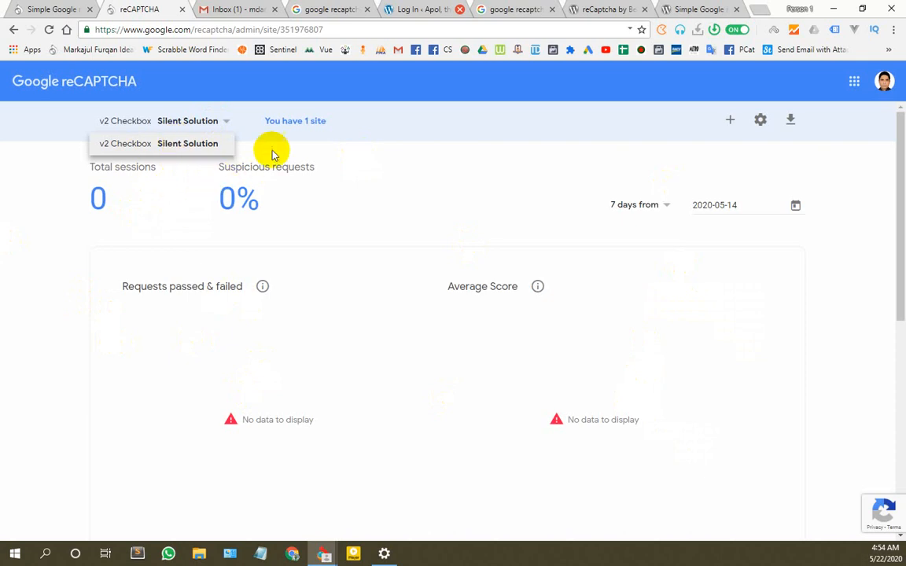
pyautogui.click(272, 125)
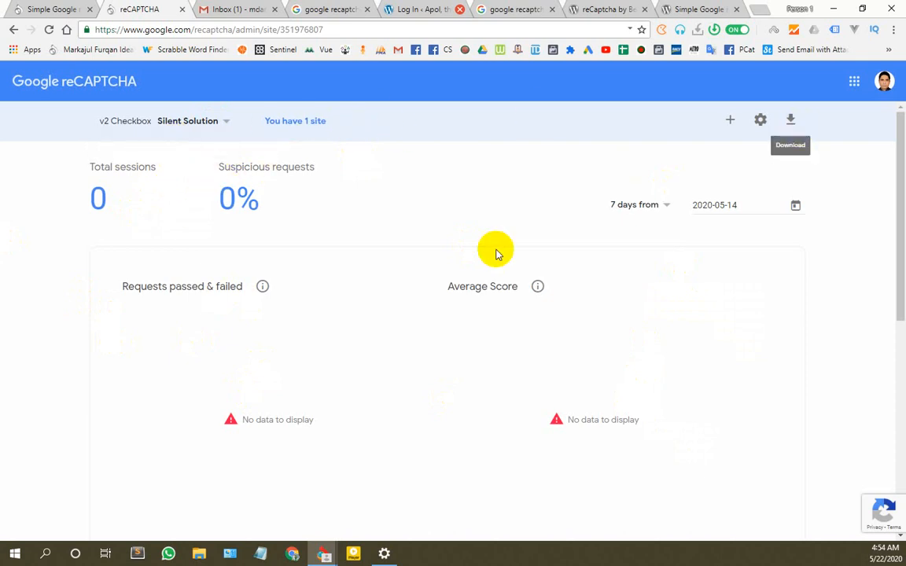
pyautogui.scroll(-5, 491, 260)
pyautogui.scroll(2, 487, 271)
pyautogui.scroll(4, 586, 248)
pyautogui.scroll(-5, 340, 286)
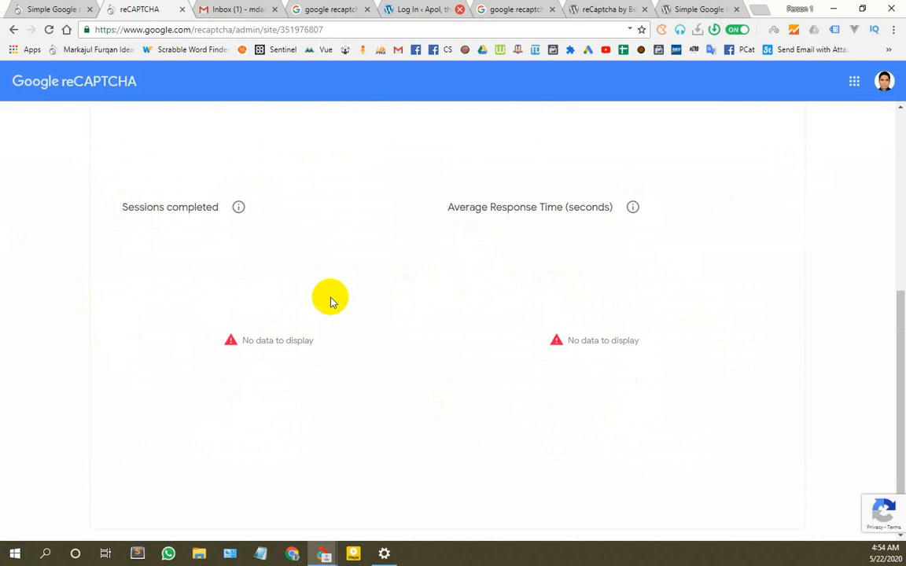
pyautogui.scroll(2, 328, 297)
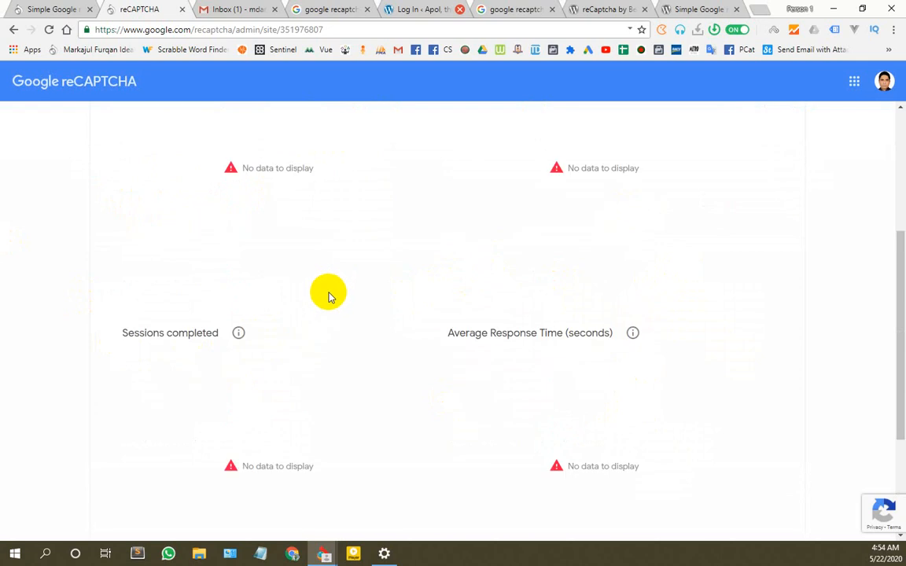
pyautogui.click(55, 10)
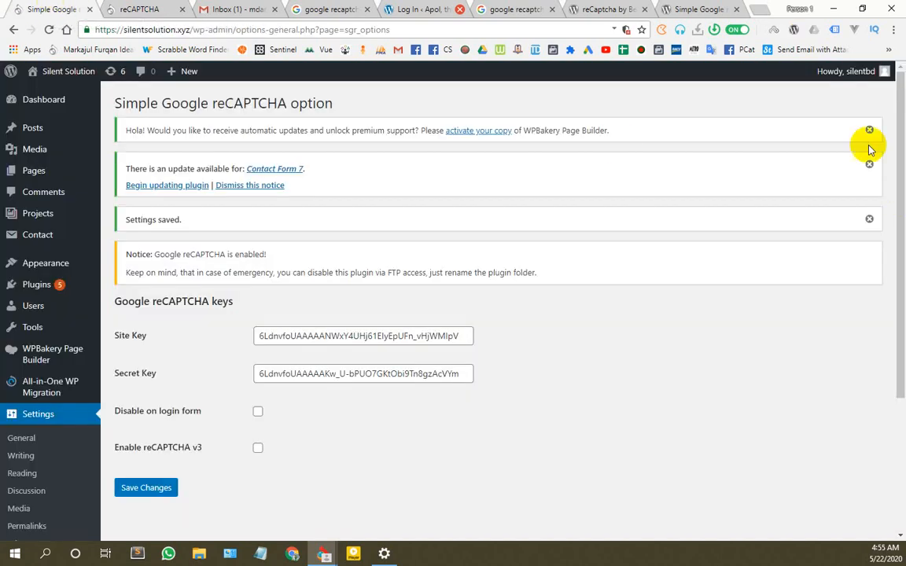
# Step: Log out and log back in as admin, passing the 'I'm not a robot' reCAPTCHA check
pyautogui.moveTo(849, 77)
pyautogui.click(813, 136)
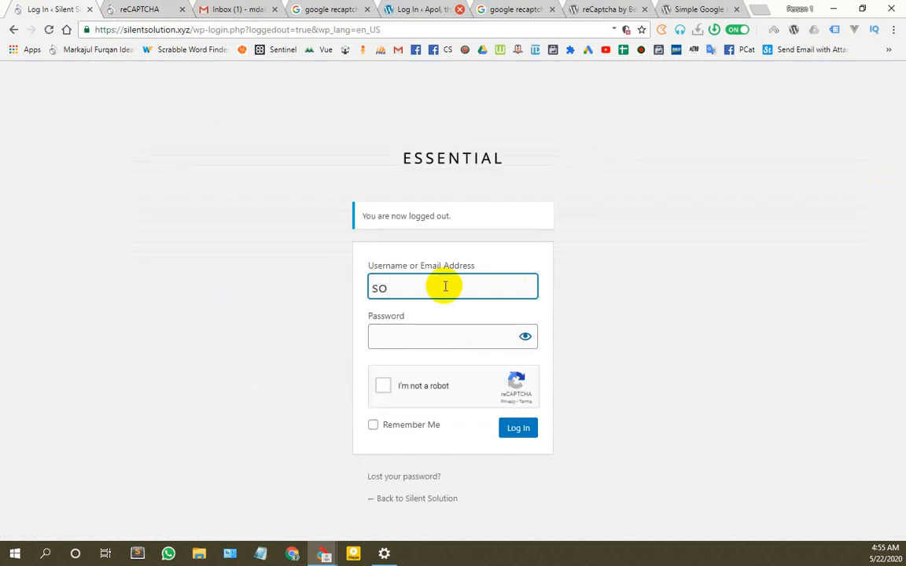
pyautogui.press('BackSpace')
pyautogui.write('il')
pyautogui.press('Down')
pyautogui.press('Tab')
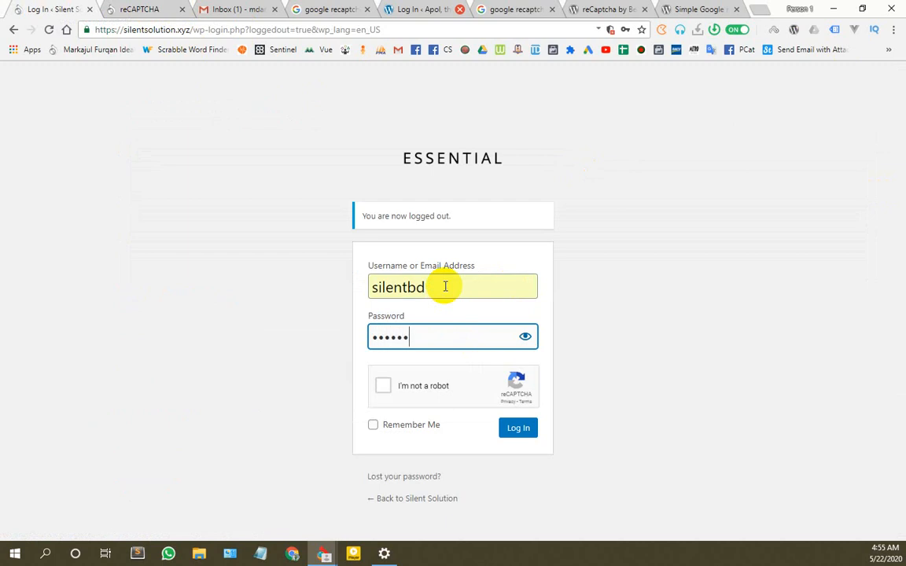
pyautogui.press('Tab')
pyautogui.press('Return')
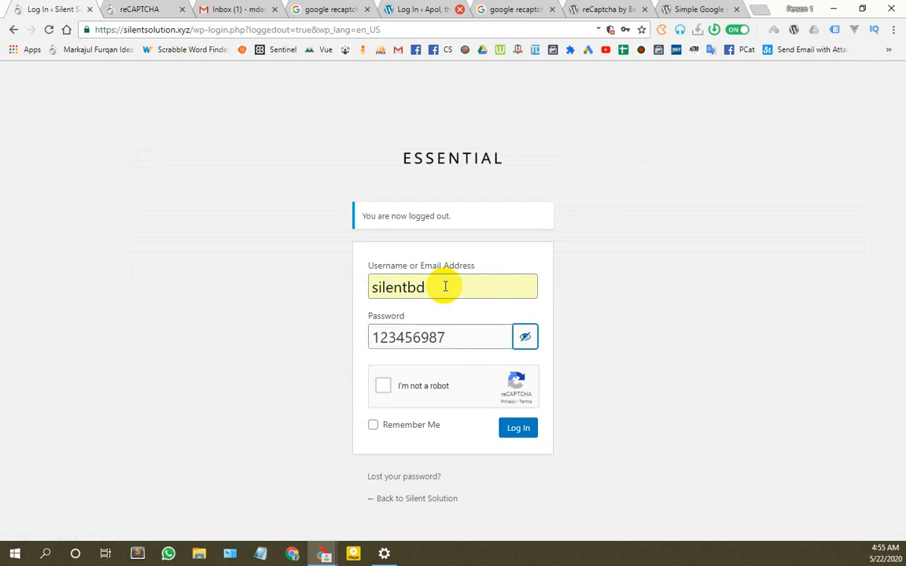
pyautogui.click(524, 337)
pyautogui.click(384, 387)
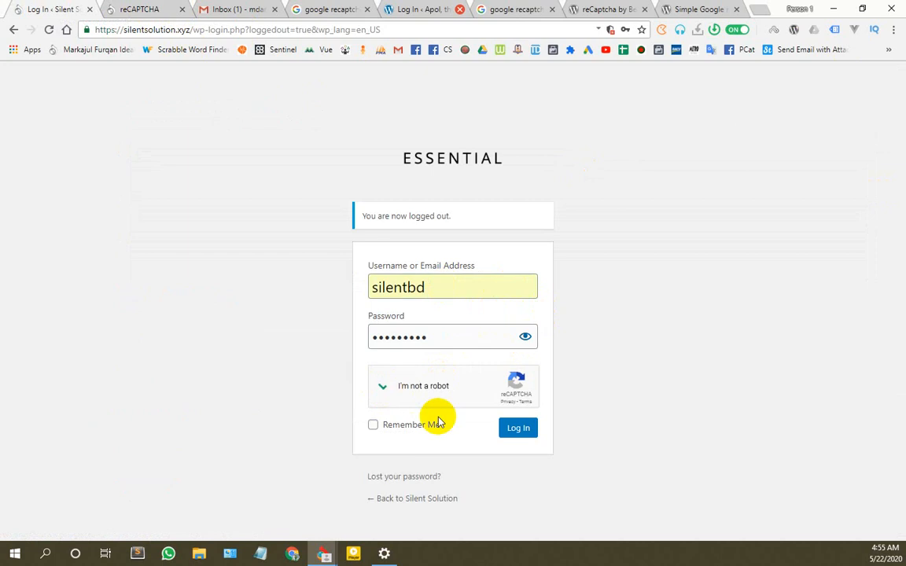
pyautogui.click(522, 432)
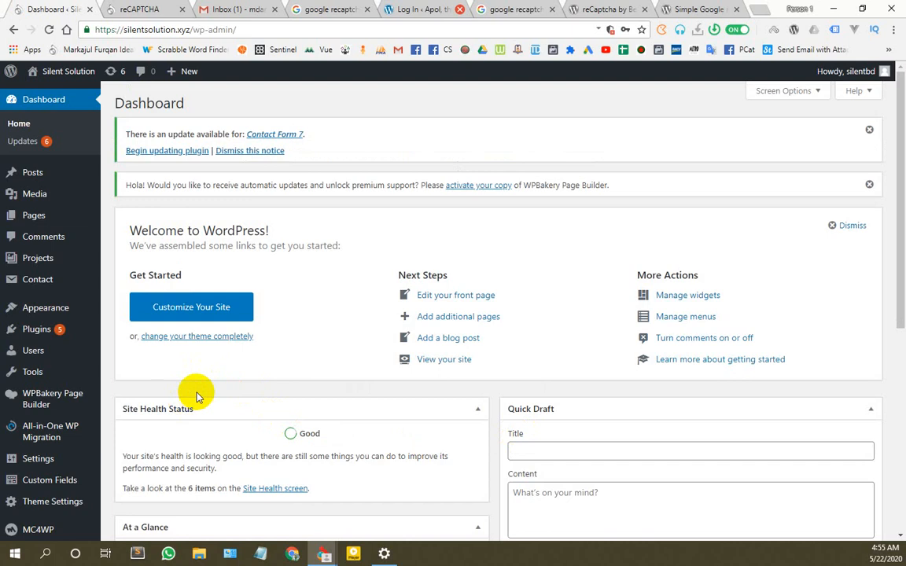
pyautogui.scroll(-4, 196, 392)
pyautogui.scroll(4, 196, 392)
# Step: Reload the reCAPTCHA admin console to check for analytics data
pyautogui.click(126, 12)
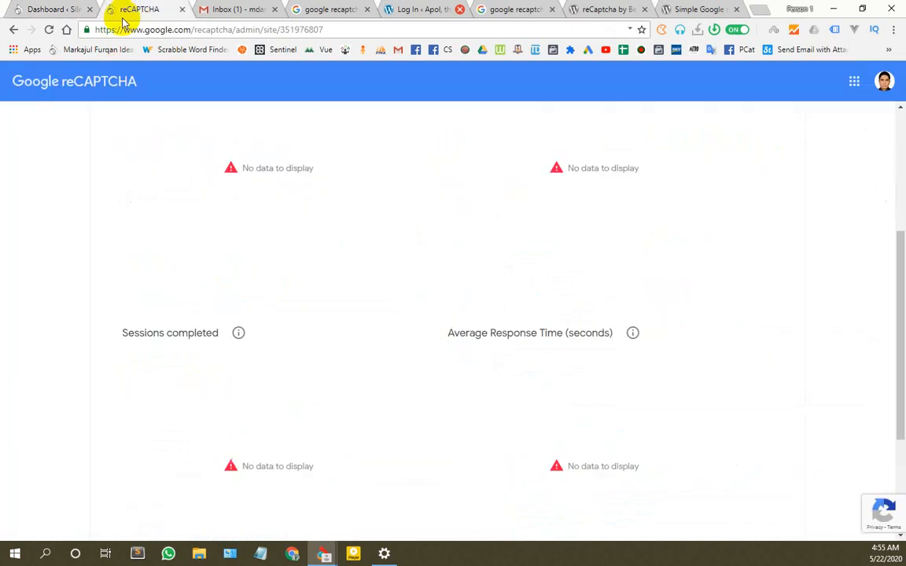
pyautogui.click(48, 29)
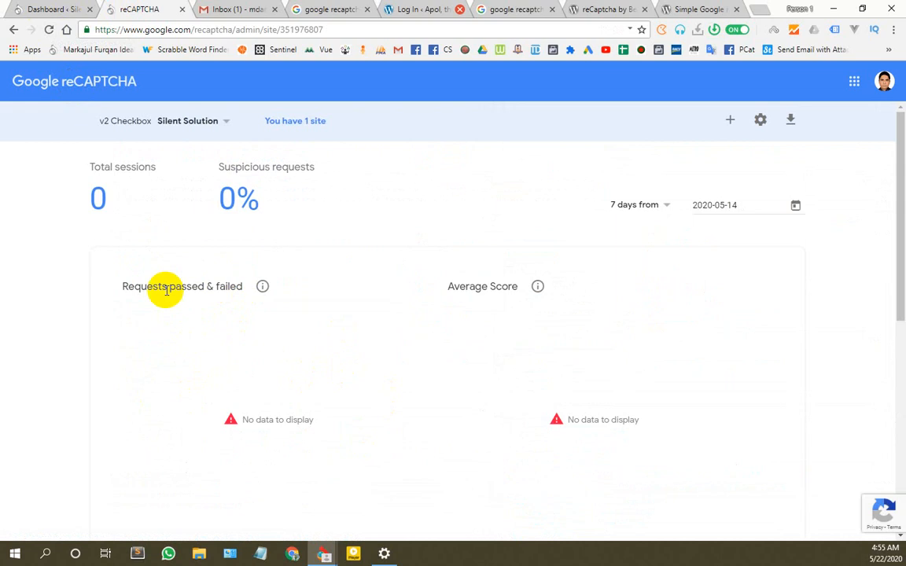
pyautogui.scroll(-5, 503, 327)
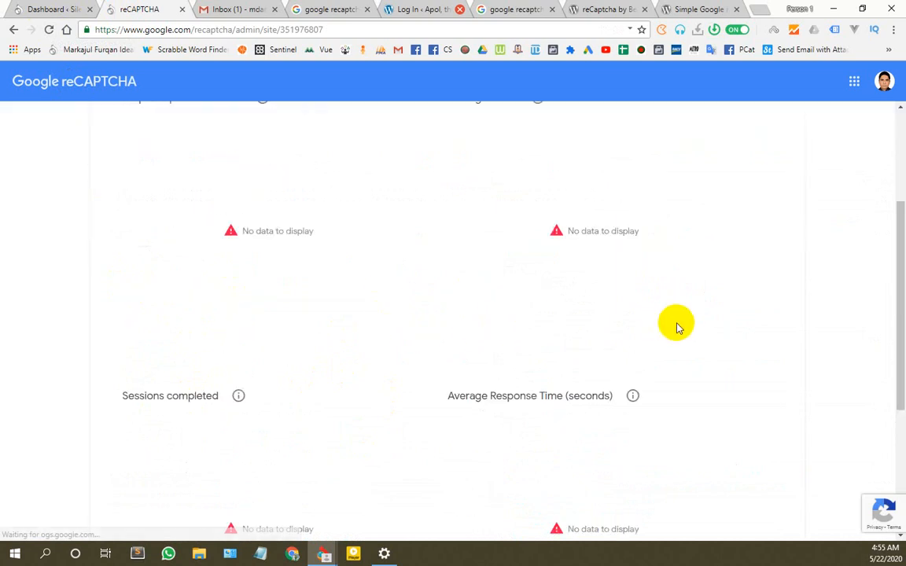
pyautogui.scroll(5, 743, 376)
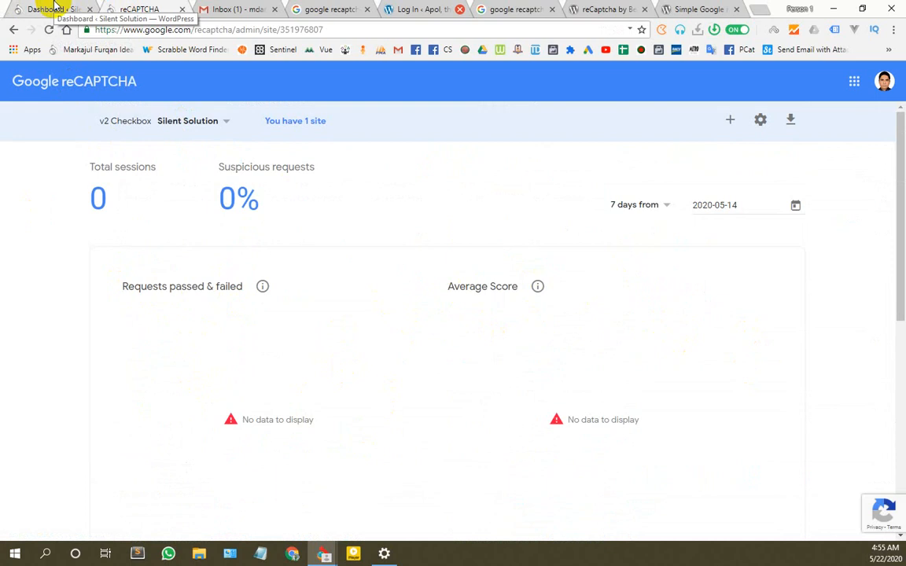
# Step: Go back to the WordPress Dashboard and open Plugins > Add New
pyautogui.click(53, 9)
pyautogui.scroll(-5, 202, 313)
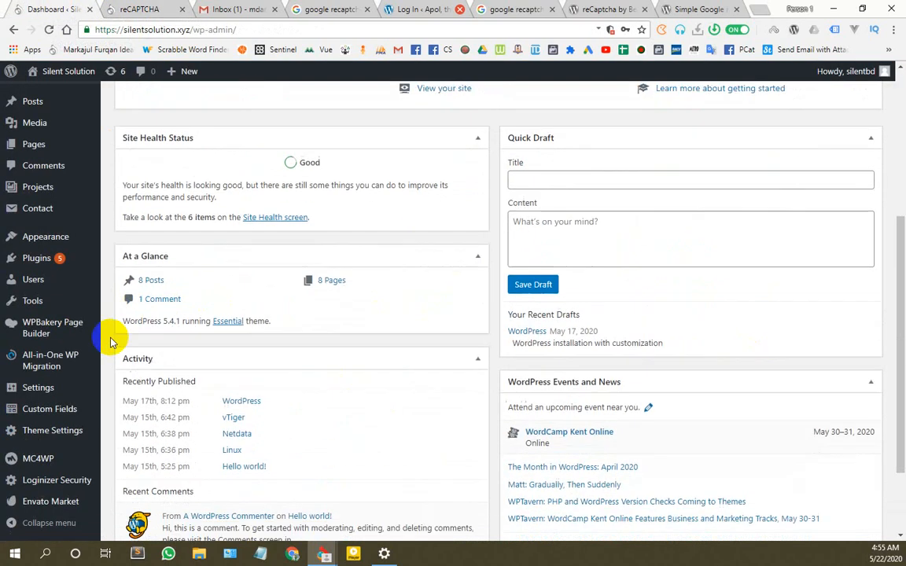
pyautogui.scroll(5, 322, 385)
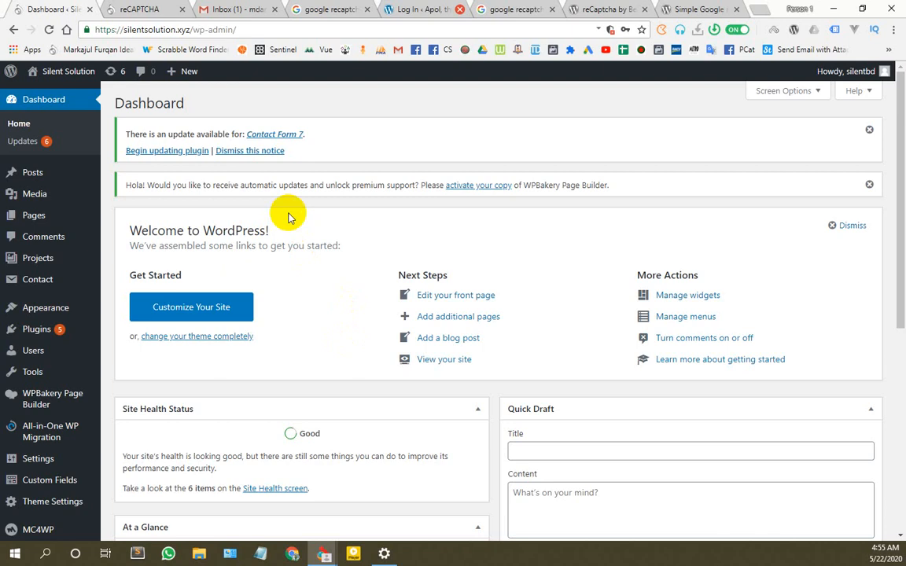
pyautogui.scroll(-4, 55, 362)
pyautogui.moveTo(44, 225)
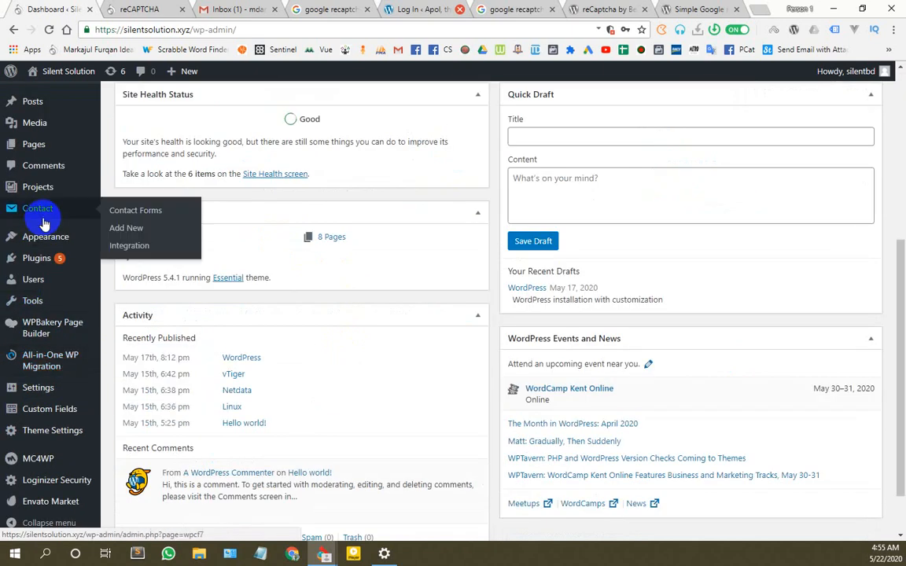
pyautogui.moveTo(39, 257)
pyautogui.click(132, 282)
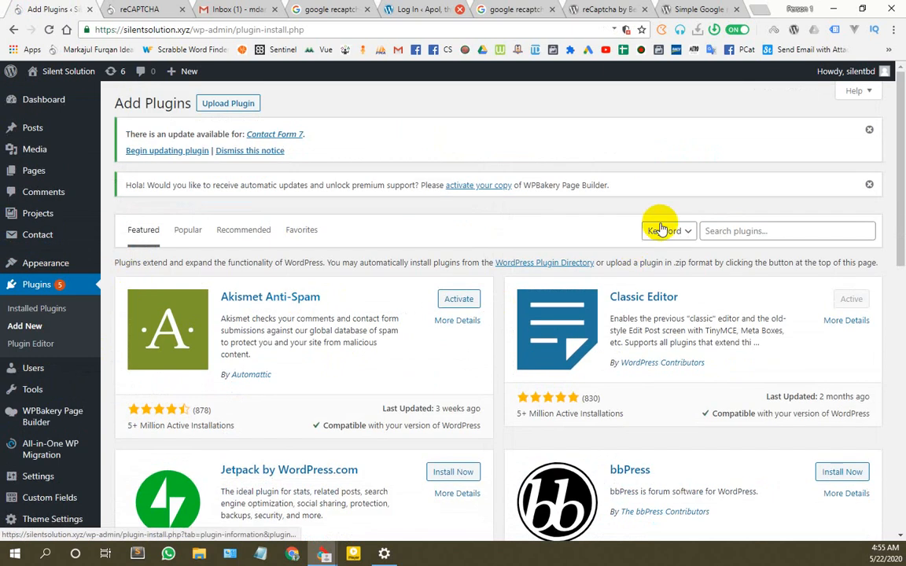
# Step: Search plugins for 'rank math', then install and activate Rank Math SEO
pyautogui.click(738, 231)
pyautogui.write('ra')
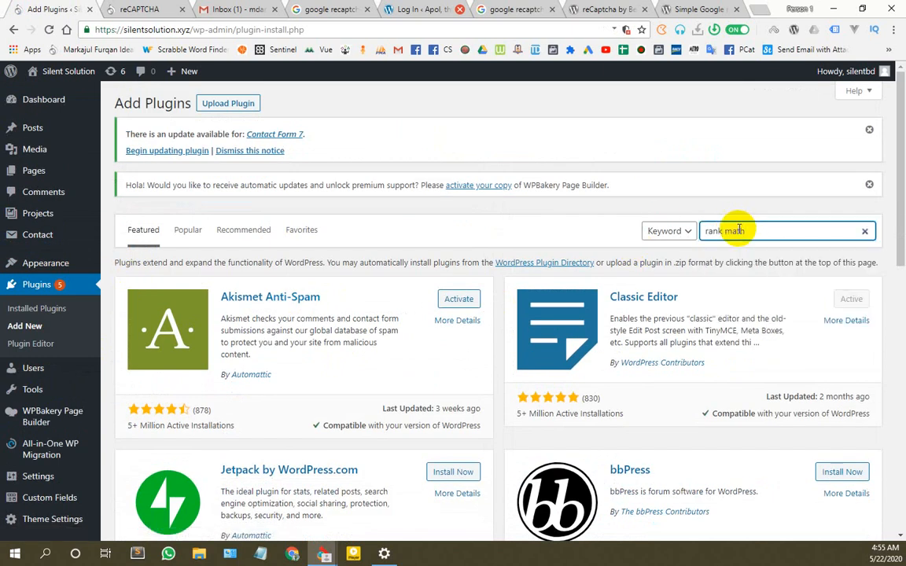
pyautogui.write('nk math')
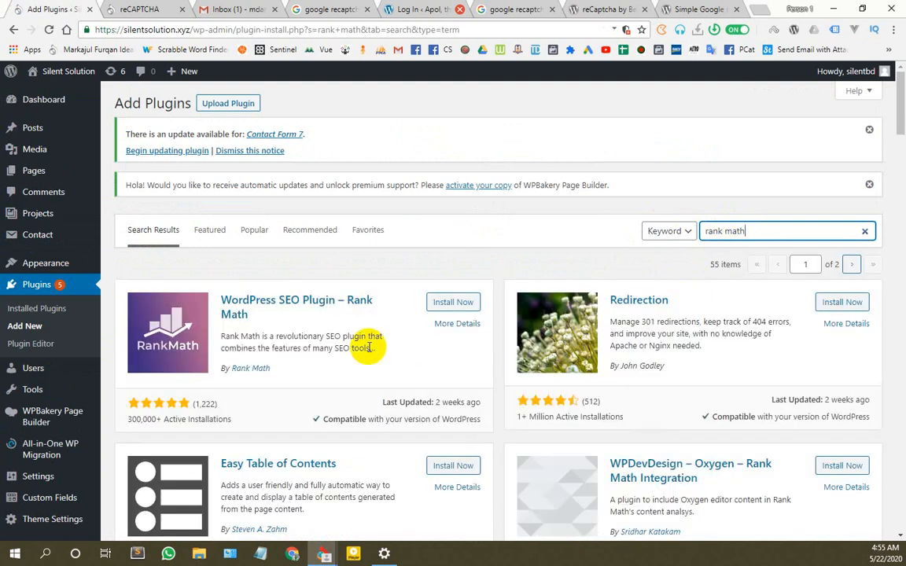
pyautogui.click(456, 302)
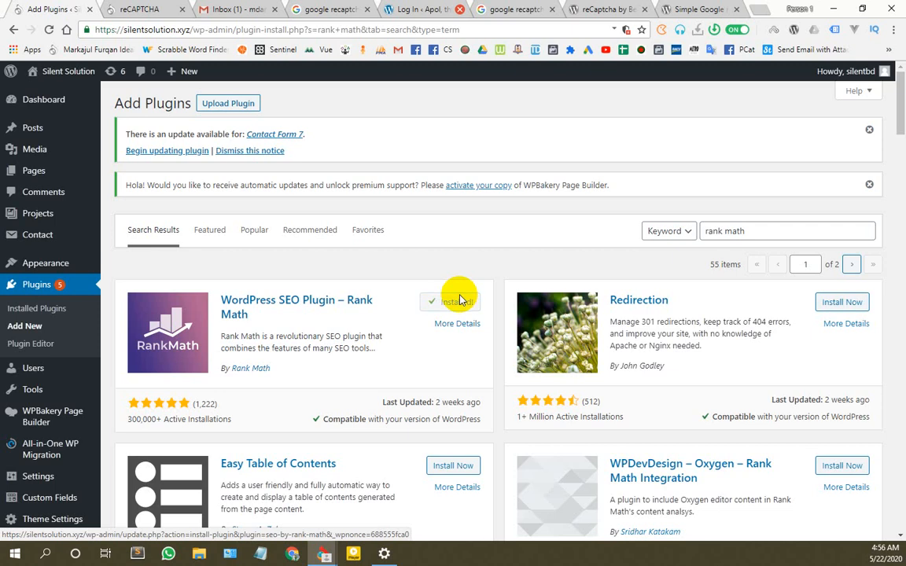
pyautogui.click(460, 305)
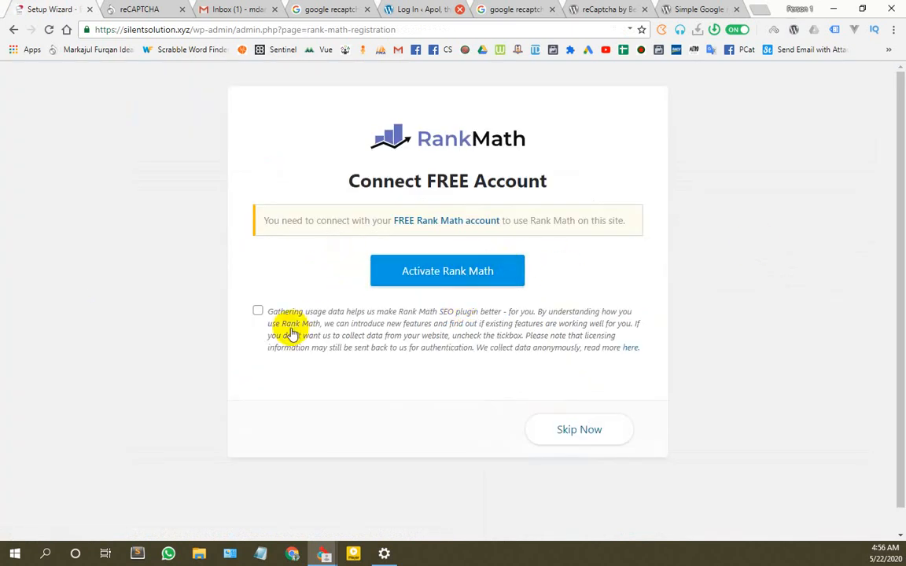
# Step: Allow usage-data sharing and register a free Rank Math account with a Google account
pyautogui.click(259, 312)
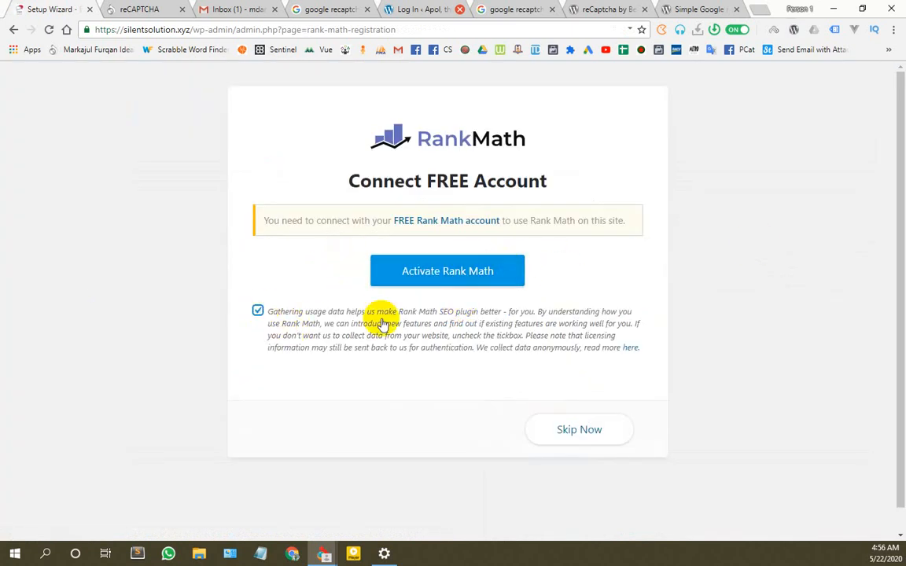
pyautogui.click(463, 275)
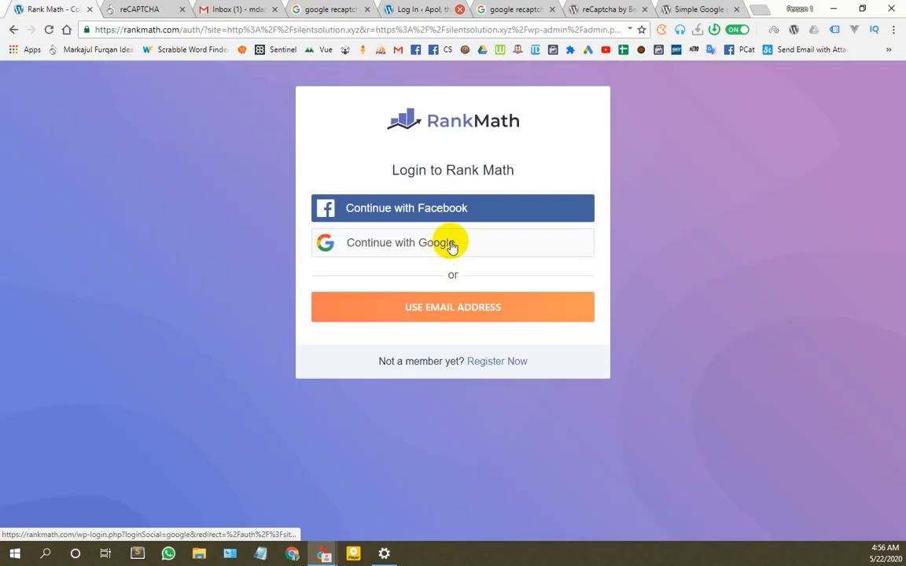
pyautogui.click(453, 245)
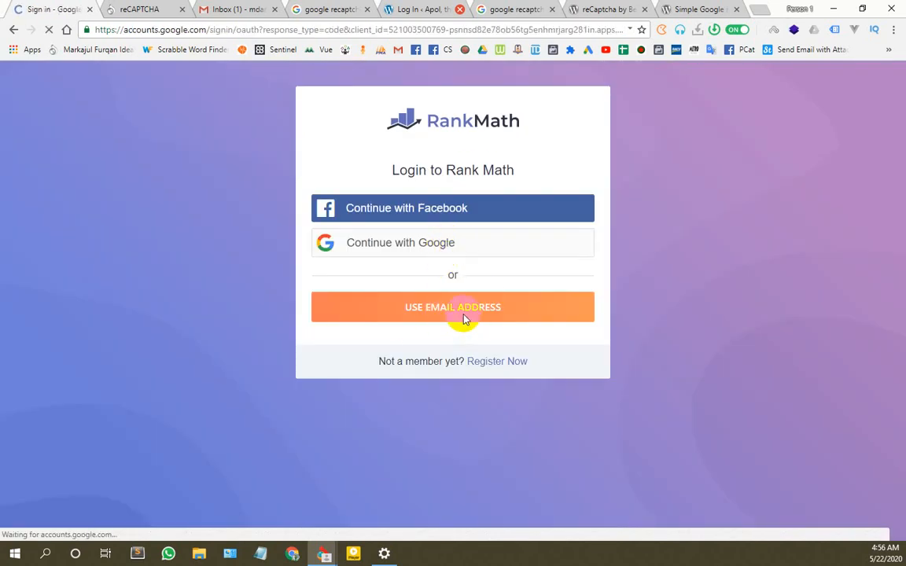
pyautogui.scroll(-3, 382, 414)
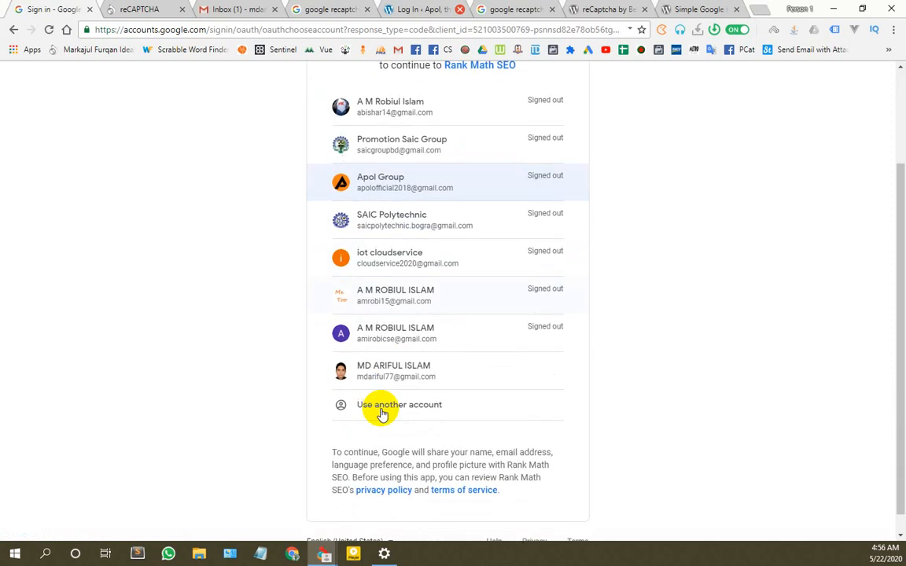
pyautogui.click(385, 370)
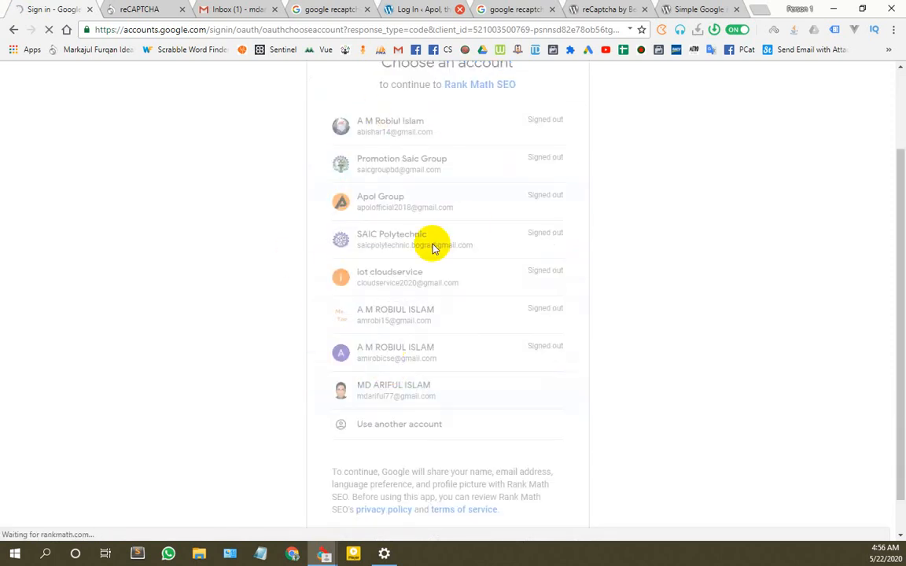
pyautogui.scroll(-1, 432, 250)
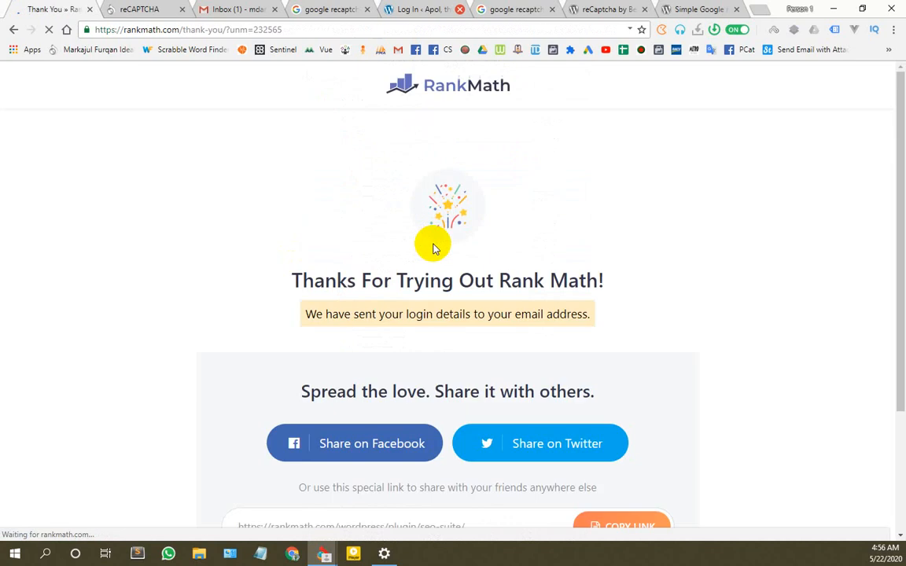
pyautogui.scroll(-2, 424, 394)
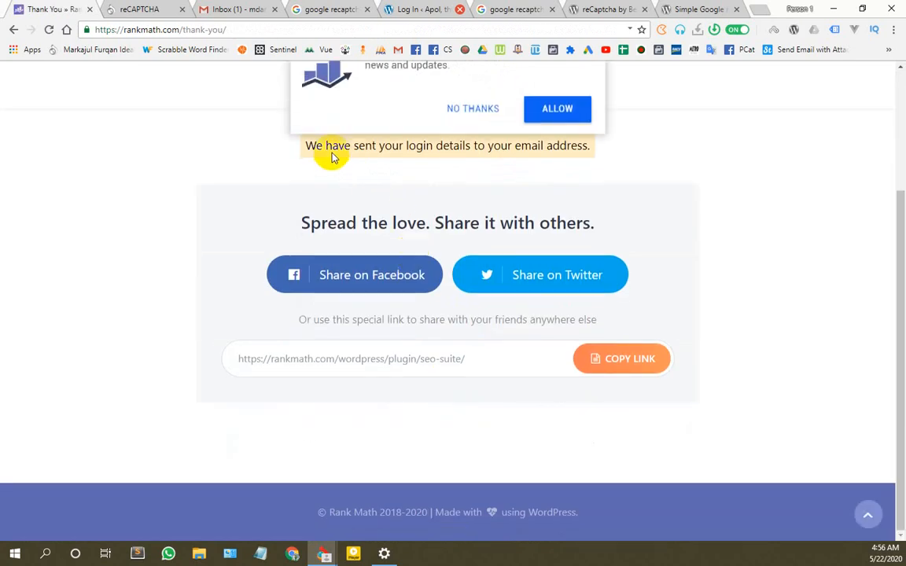
pyautogui.scroll(3, 491, 227)
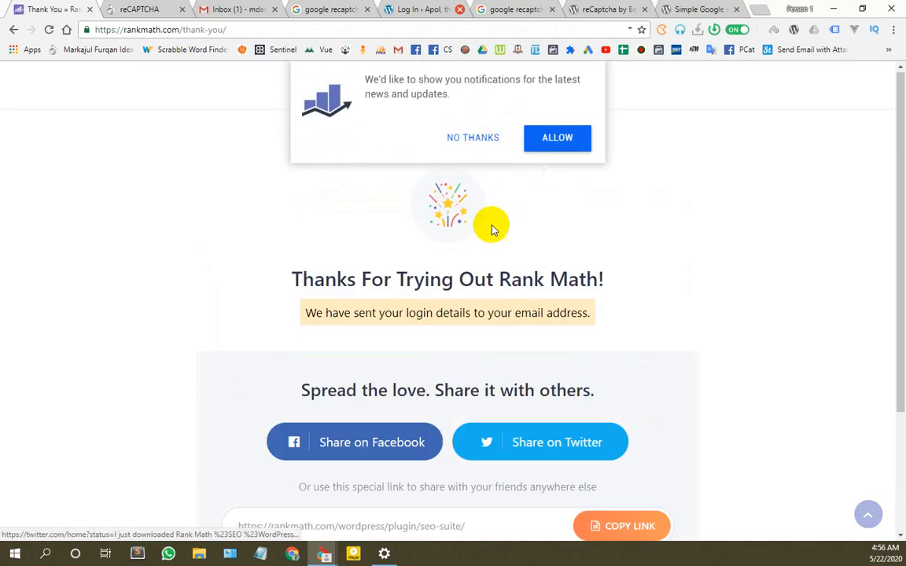
pyautogui.click(477, 146)
pyautogui.scroll(-2, 458, 320)
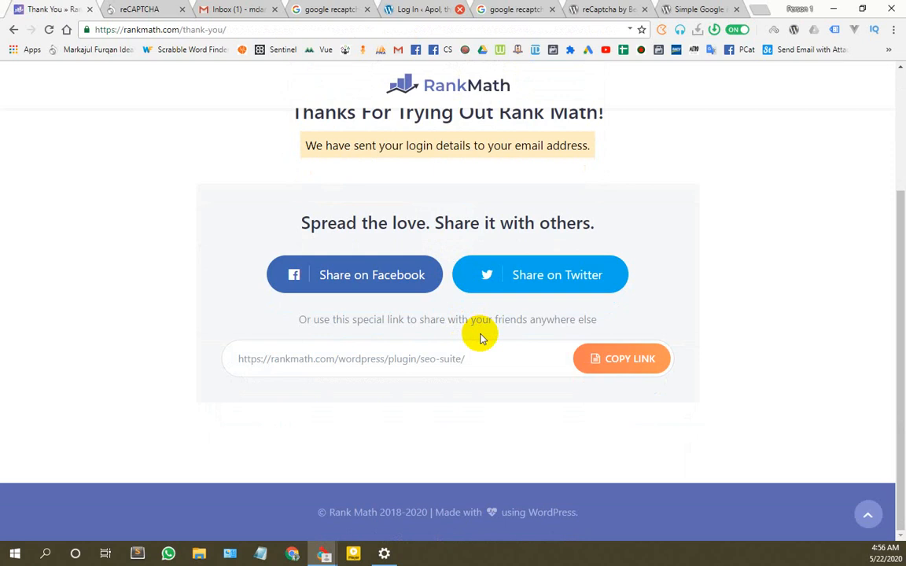
pyautogui.click(228, 9)
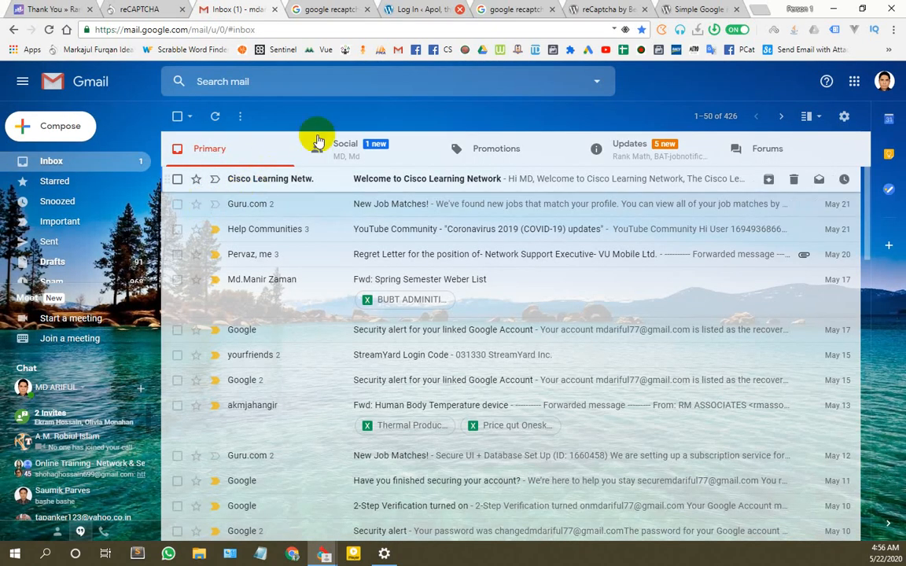
# Step: Open the Rank Math 'Thank you for signing up!' email under Updates and log in from it
pyautogui.click(607, 145)
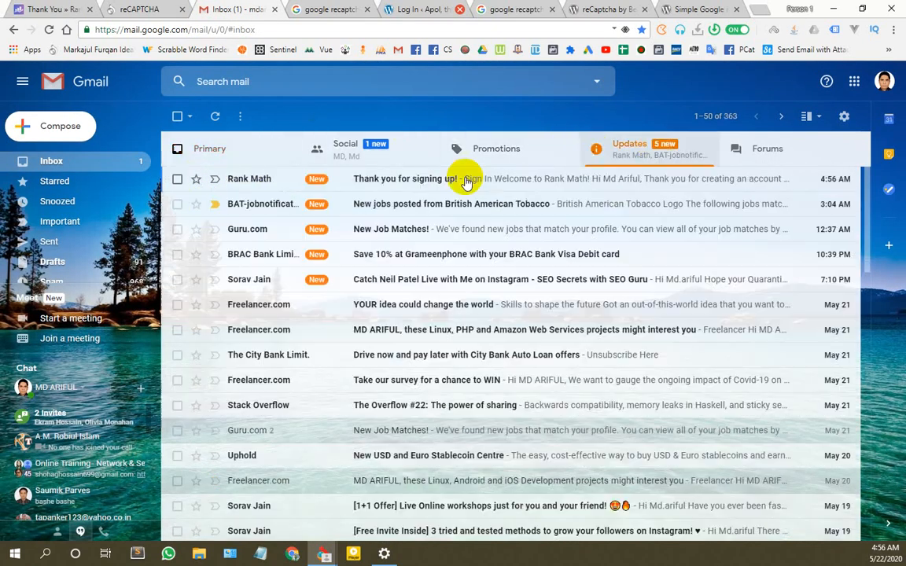
pyautogui.click(266, 181)
pyautogui.scroll(-4, 542, 410)
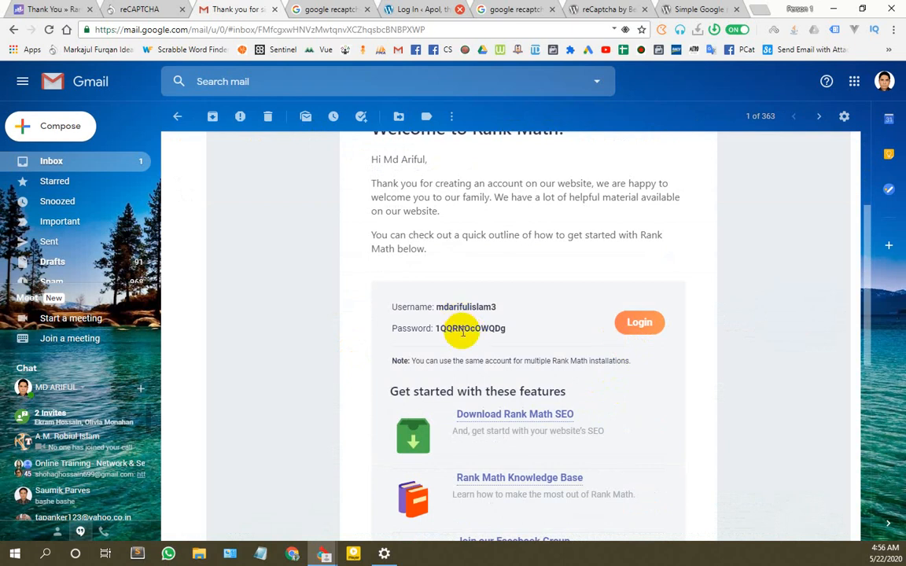
pyautogui.click(639, 322)
pyautogui.click(290, 9)
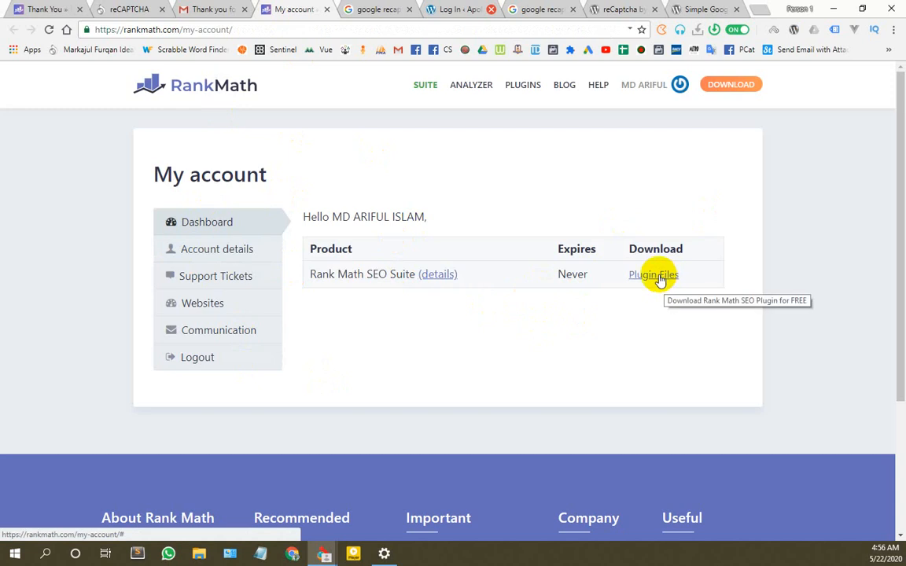
pyautogui.click(118, 9)
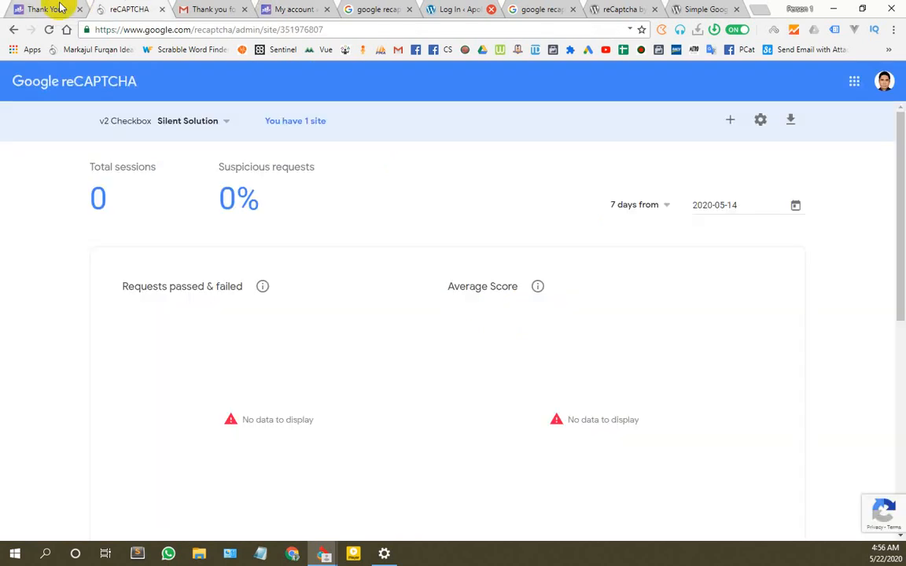
# Step: Navigate back to the site's admin, reload it, and reopen Rank Math's Connect FREE Account page
pyautogui.click(59, 6)
pyautogui.click(13, 30)
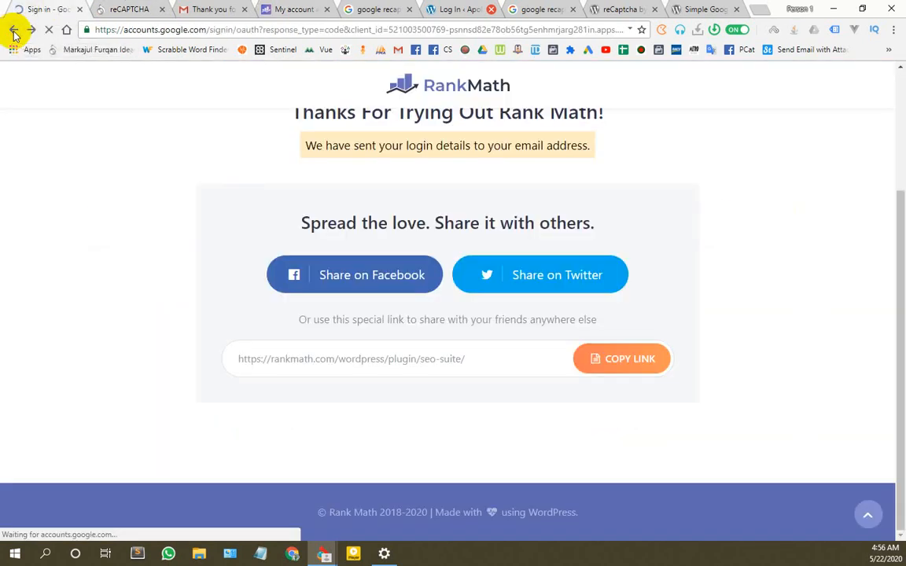
pyautogui.click(14, 31)
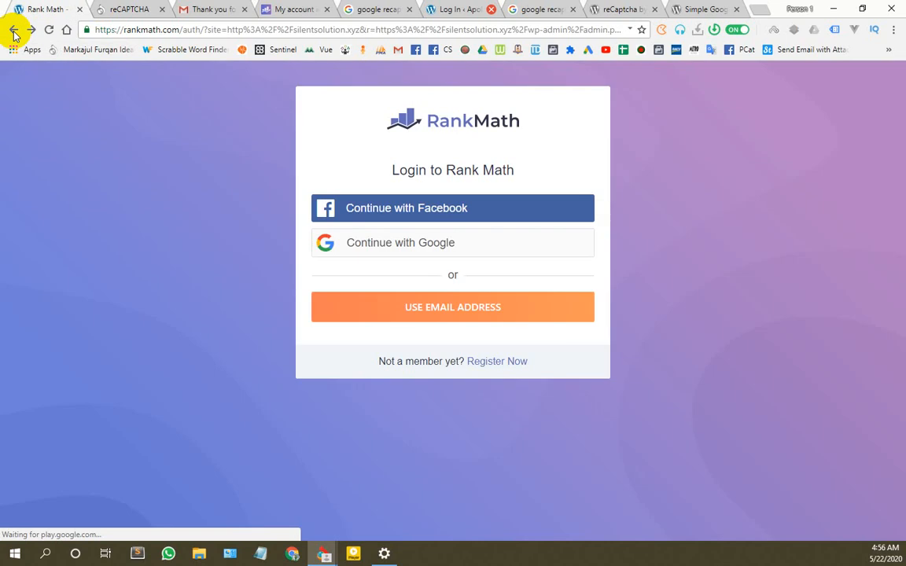
pyautogui.click(14, 31)
pyautogui.click(13, 32)
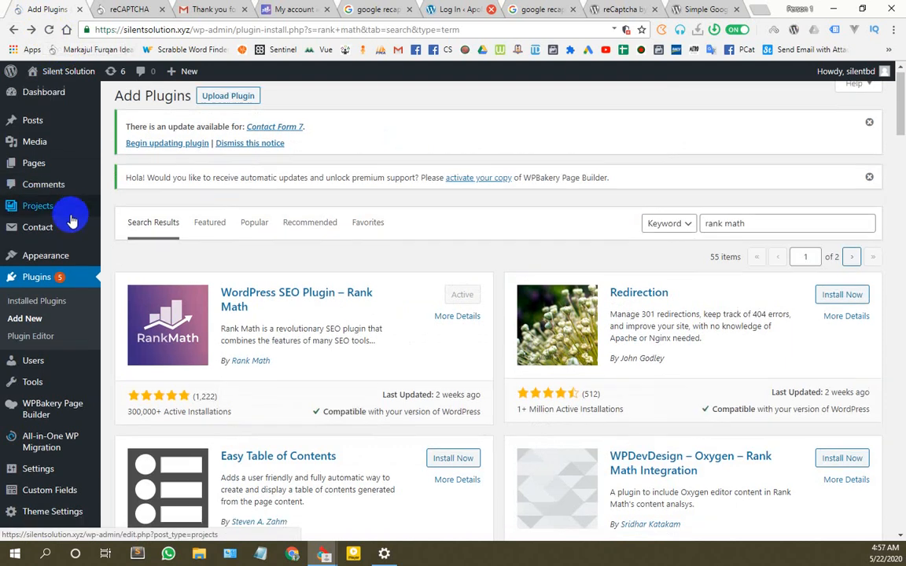
pyautogui.scroll(-4, 71, 217)
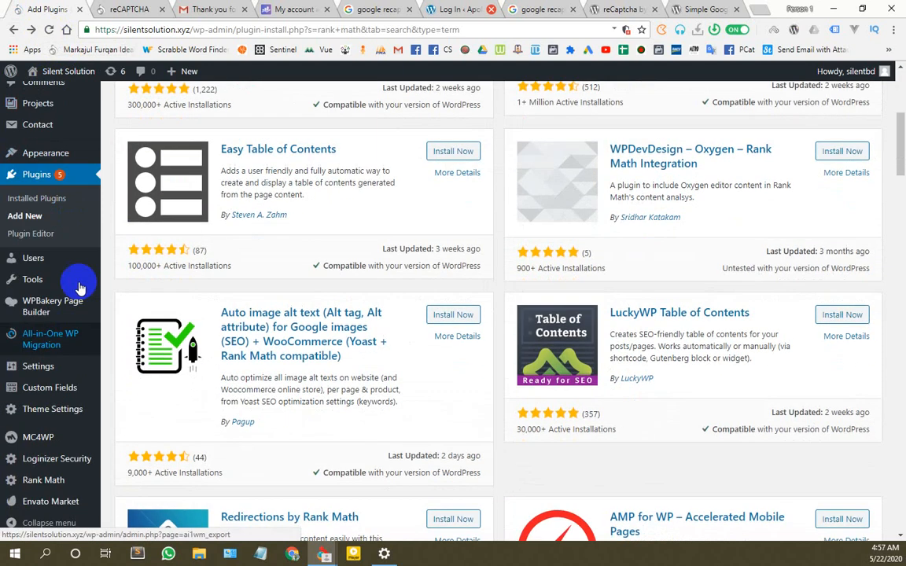
pyautogui.click(39, 479)
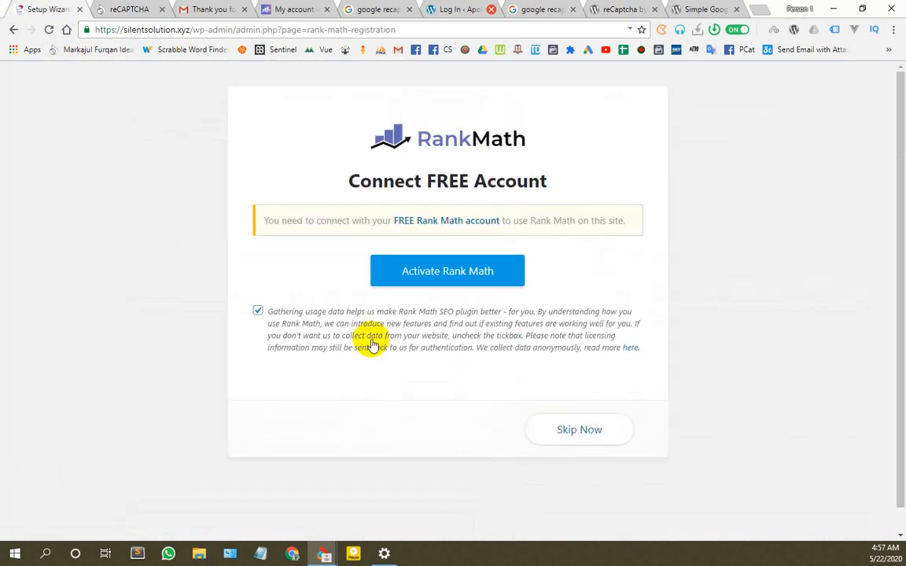
# Step: Activate Rank Math with the free account and start the setup wizard
pyautogui.click(441, 283)
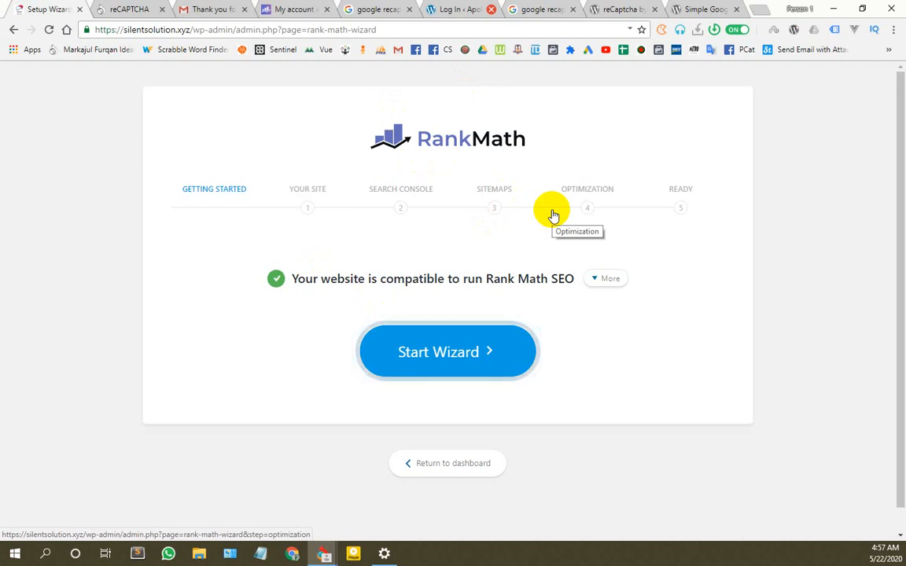
pyautogui.click(460, 358)
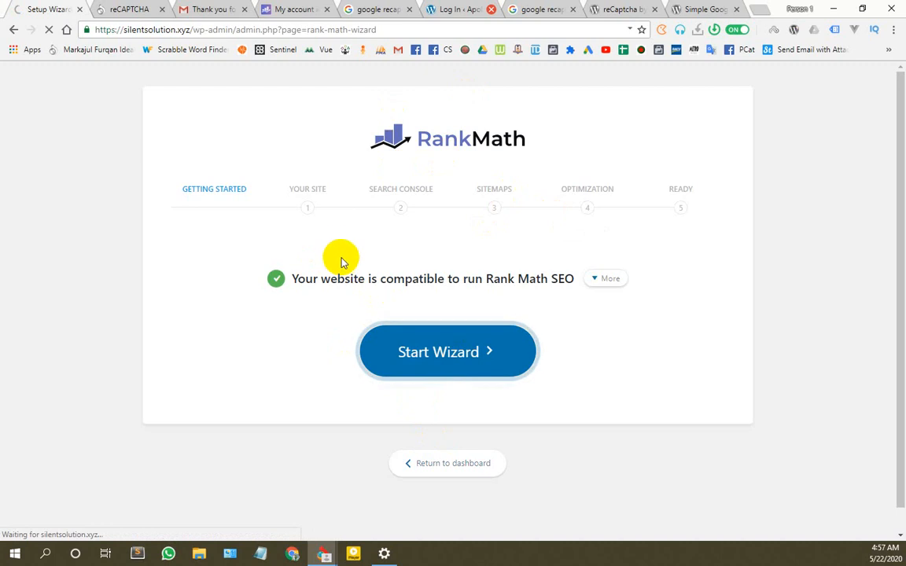
pyautogui.scroll(-1, 349, 370)
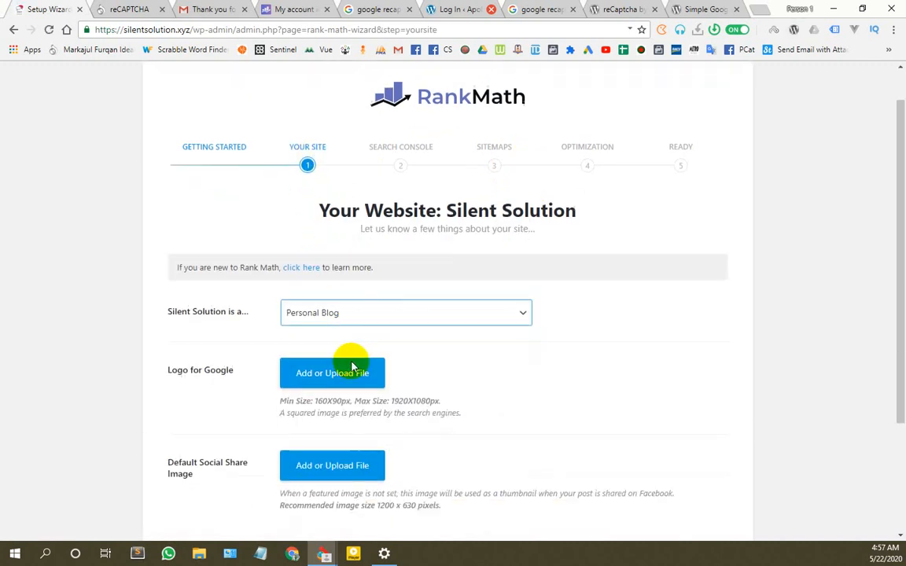
pyautogui.scroll(-2, 343, 182)
pyautogui.scroll(3, 307, 177)
pyautogui.scroll(-3, 530, 115)
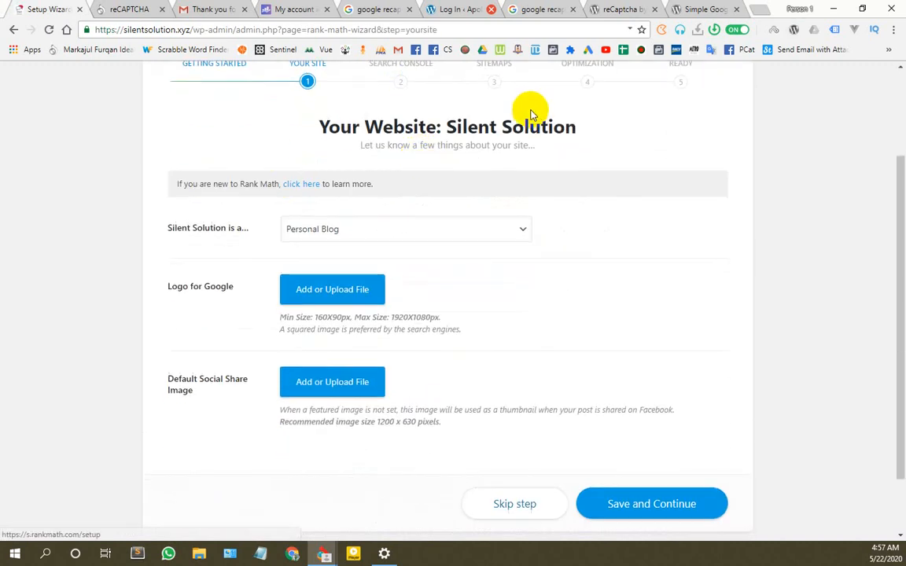
# Step: Change Silent Solution's site type from Small Business Site to Personal Portfolio
pyautogui.click(417, 232)
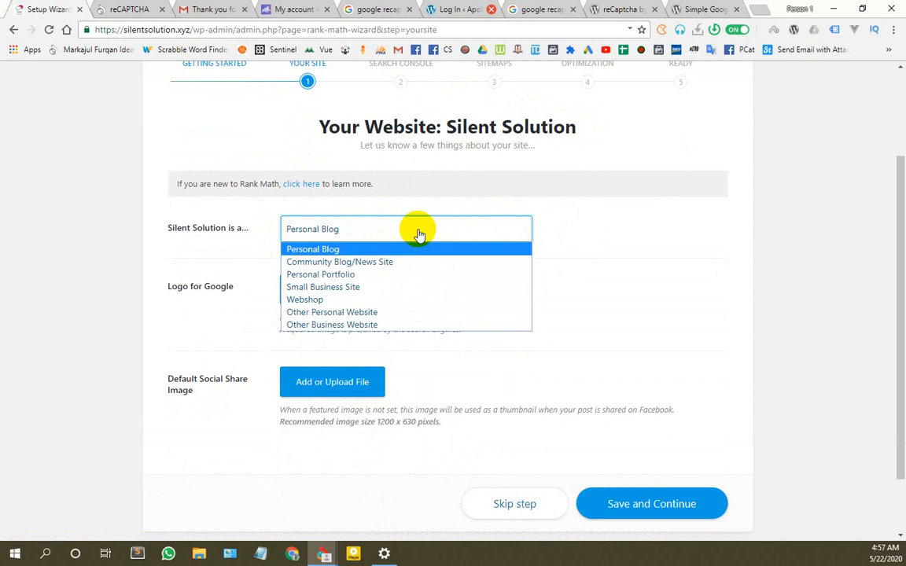
pyautogui.click(360, 287)
pyautogui.scroll(-1, 406, 262)
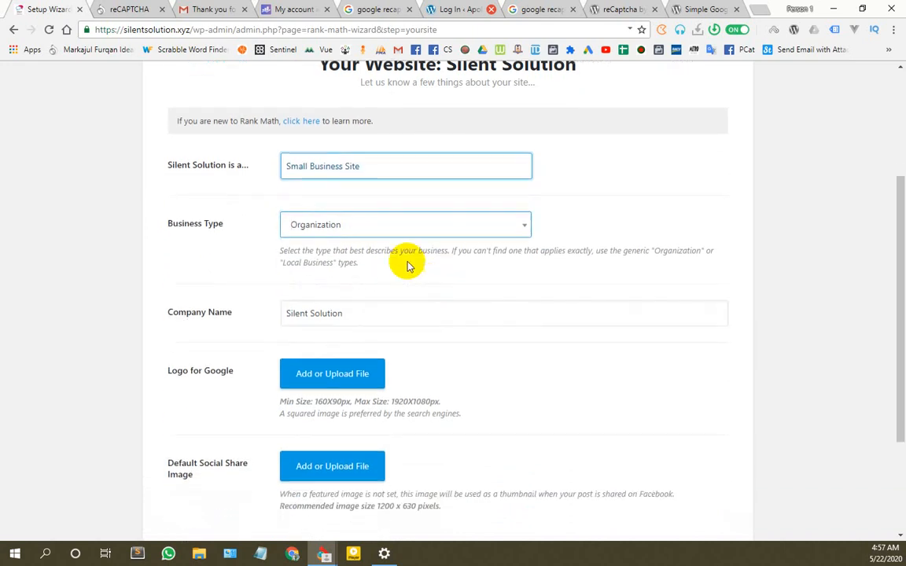
pyautogui.click(395, 226)
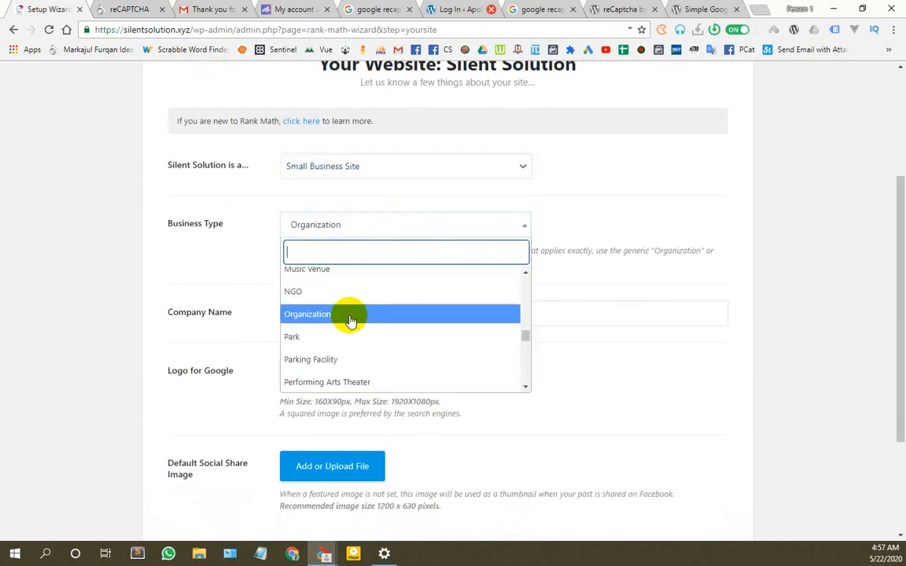
pyautogui.scroll(6, 356, 383)
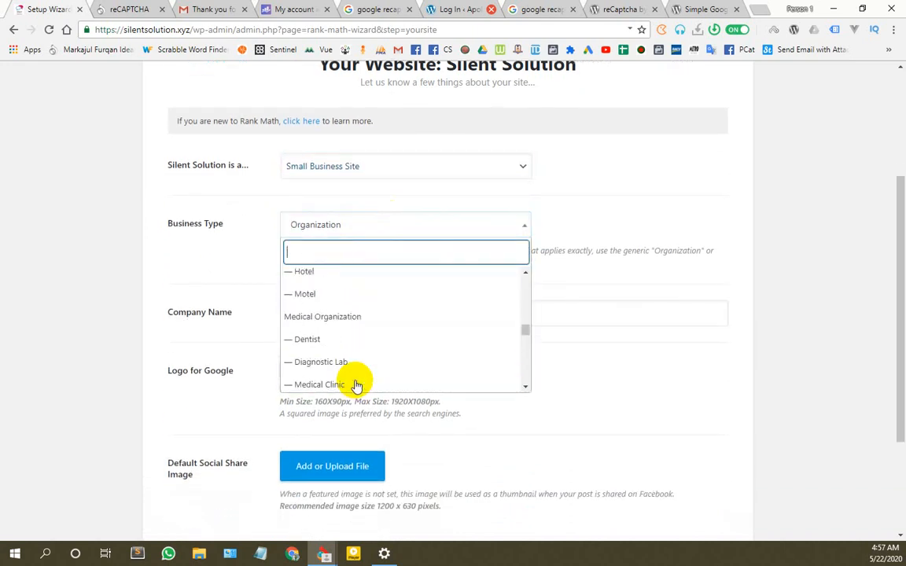
pyautogui.scroll(10, 355, 381)
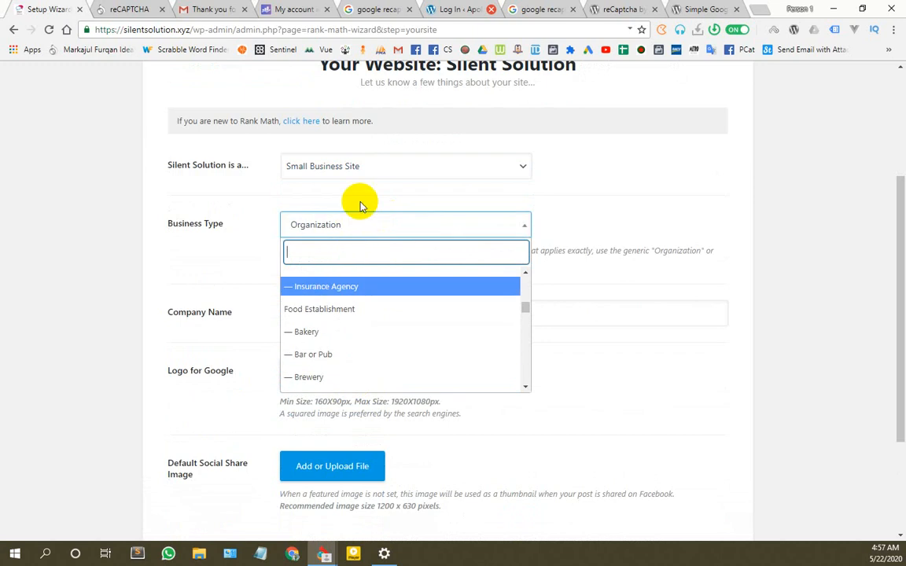
pyautogui.click(359, 174)
pyautogui.click(364, 167)
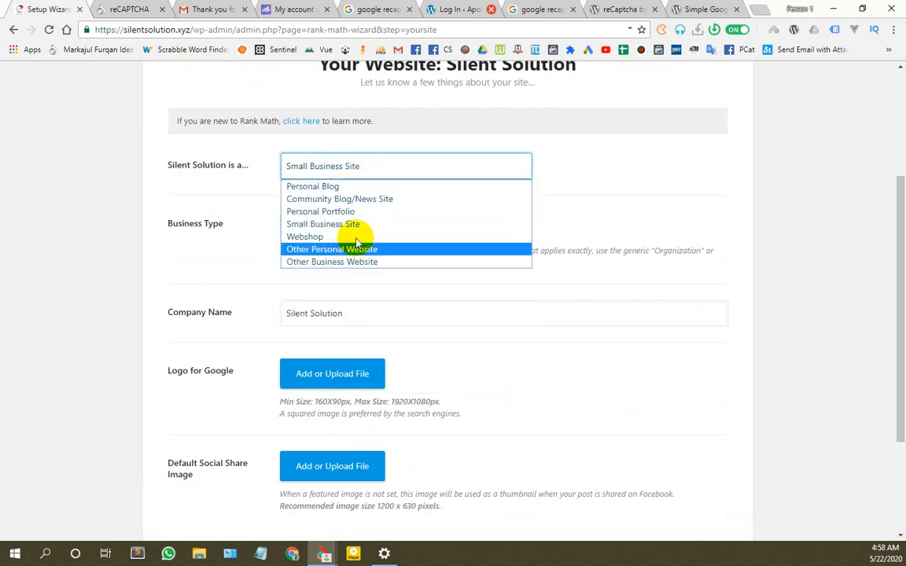
pyautogui.click(353, 211)
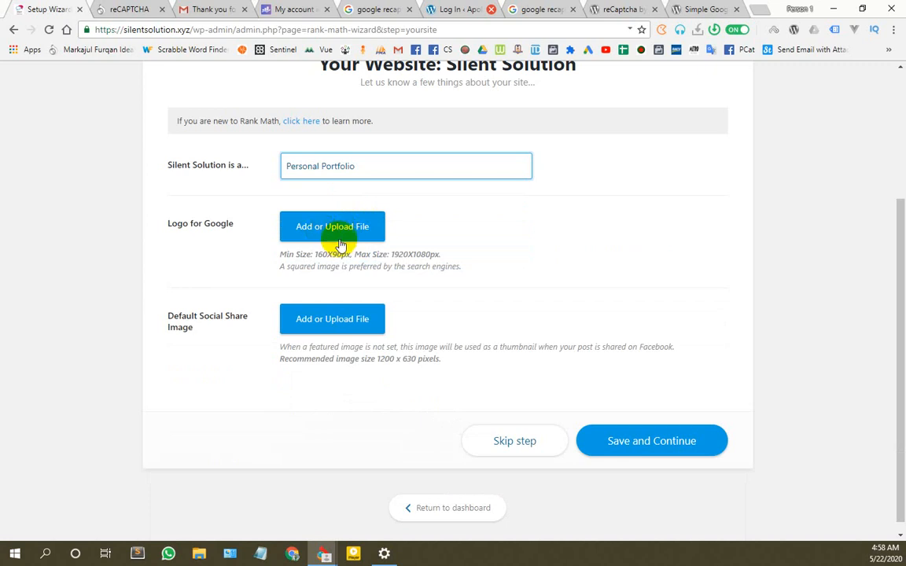
pyautogui.click(343, 234)
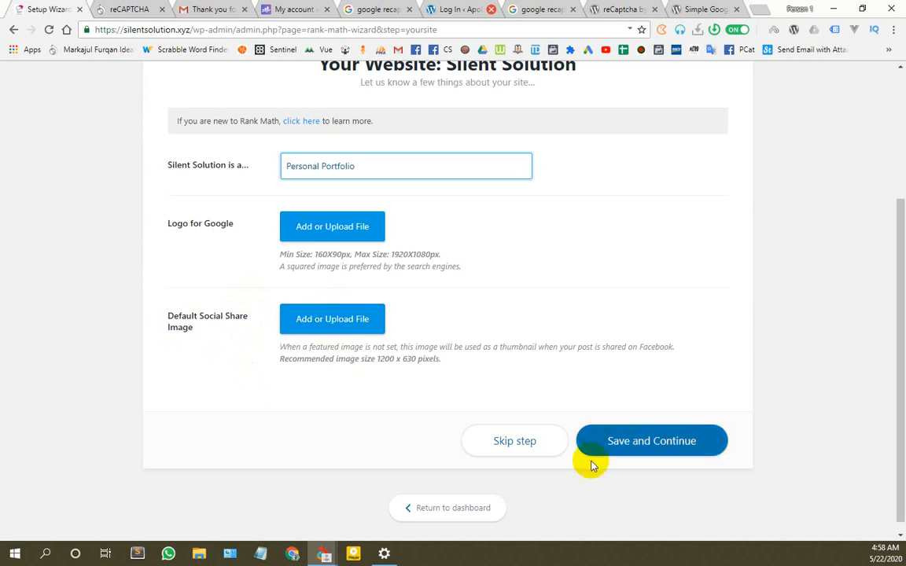
# Step: Save the Your Site details and advance to the Google Search Console step
pyautogui.click(665, 444)
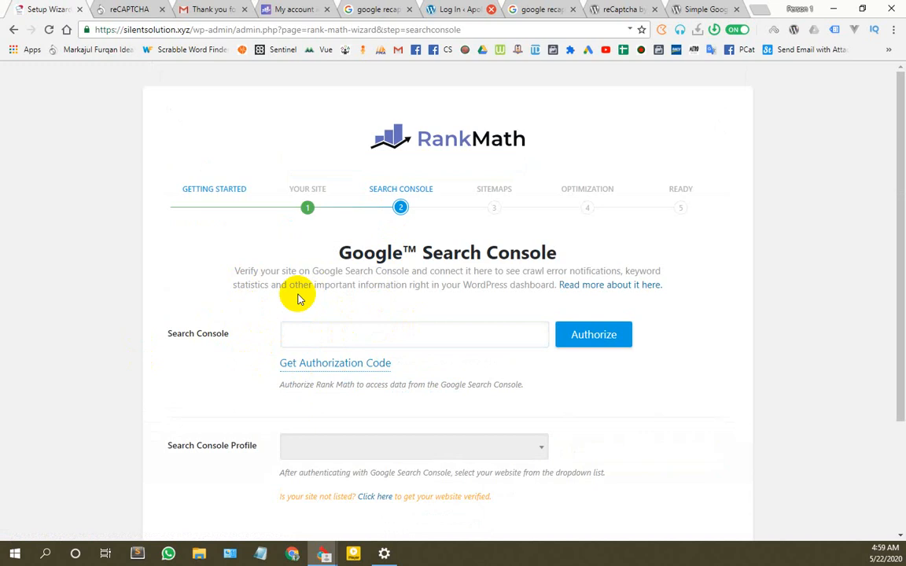
pyautogui.scroll(-1, 401, 312)
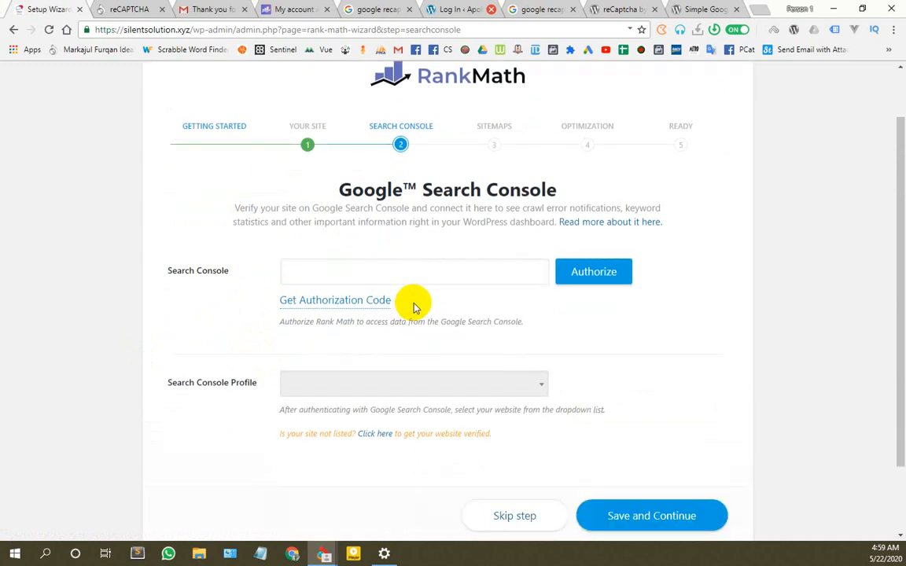
pyautogui.click(426, 264)
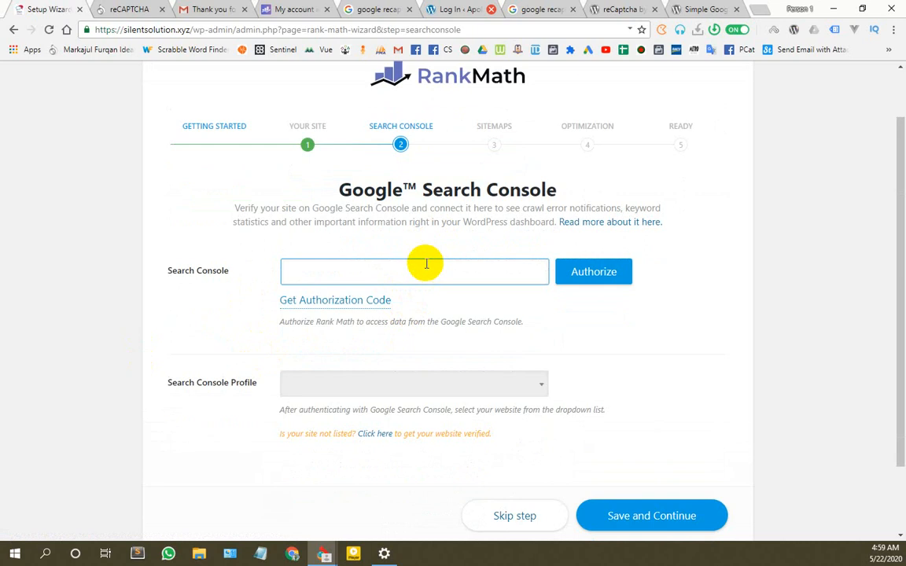
pyautogui.click(470, 249)
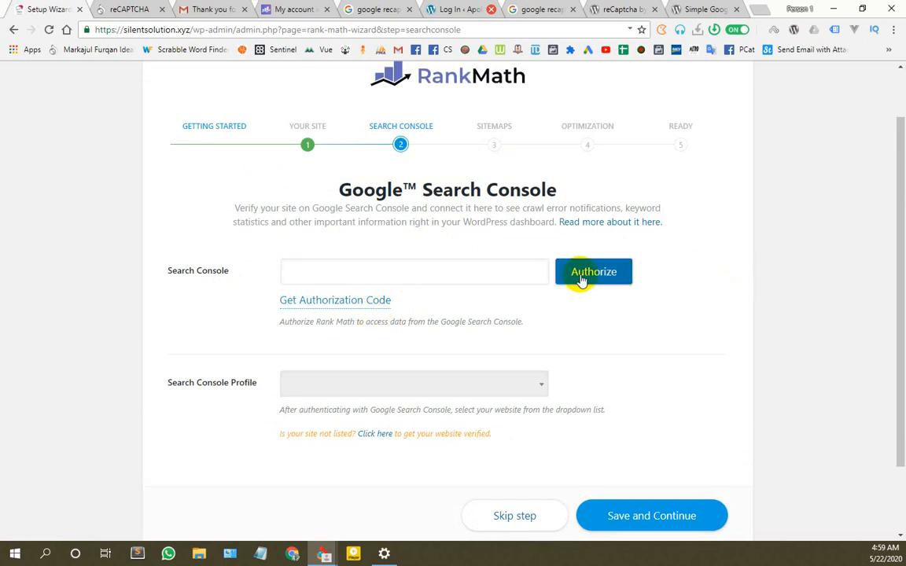
# Step: Request a Google authorization code, abandoning the first sign-in attempts
pyautogui.click(360, 299)
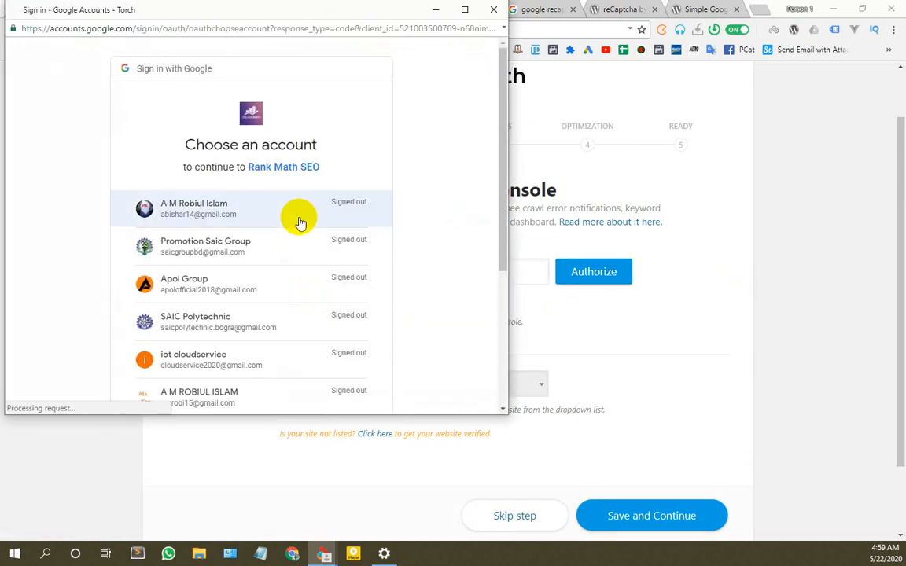
pyautogui.click(494, 11)
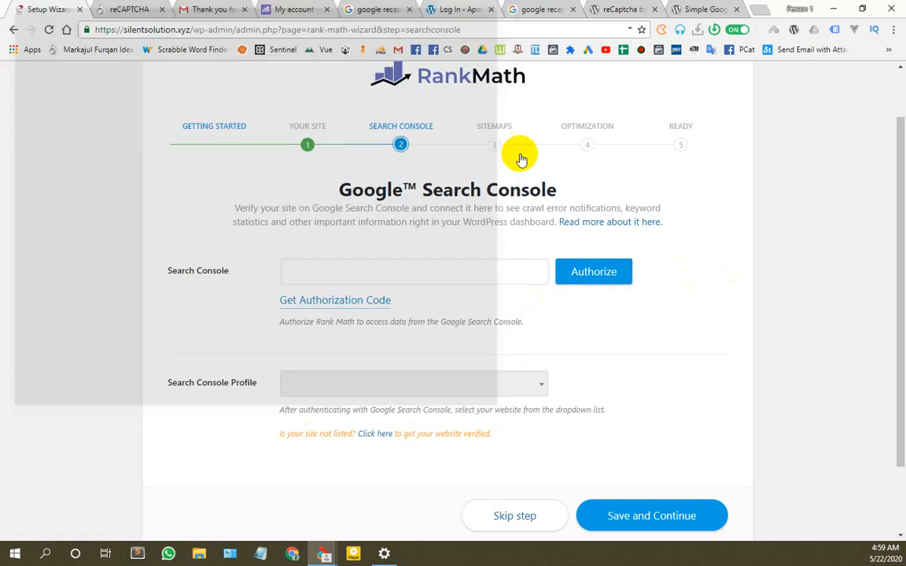
pyautogui.scroll(-2, 472, 228)
pyautogui.click(377, 216)
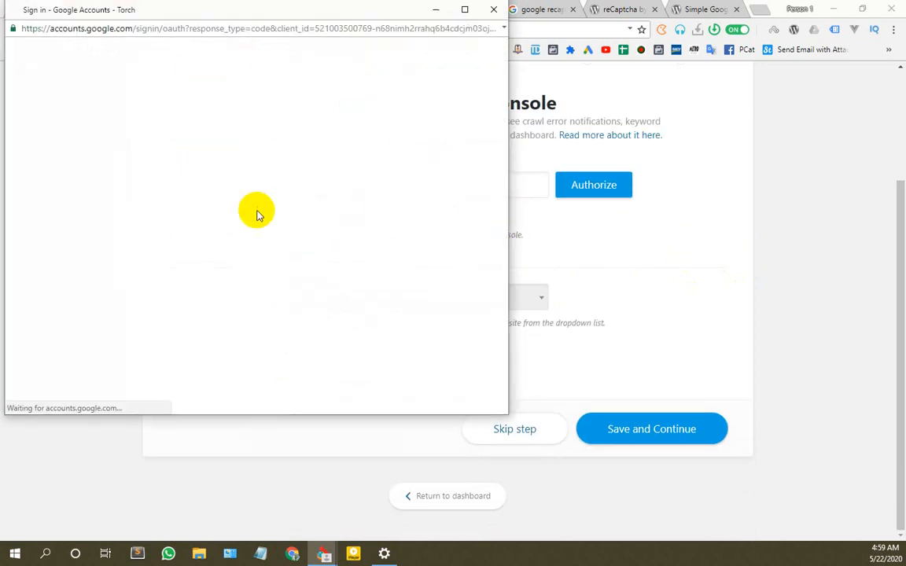
pyautogui.scroll(-3, 212, 235)
pyautogui.scroll(5, 220, 273)
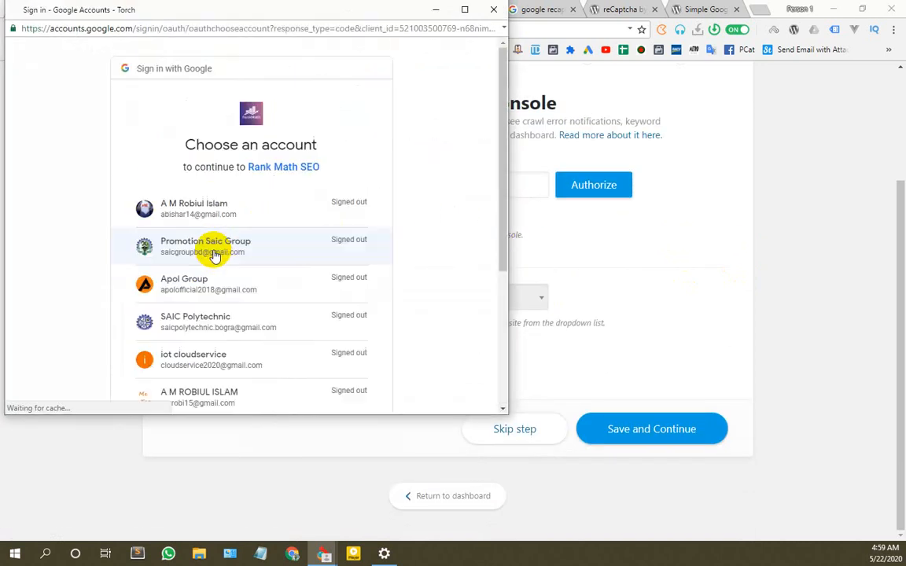
pyautogui.click(213, 250)
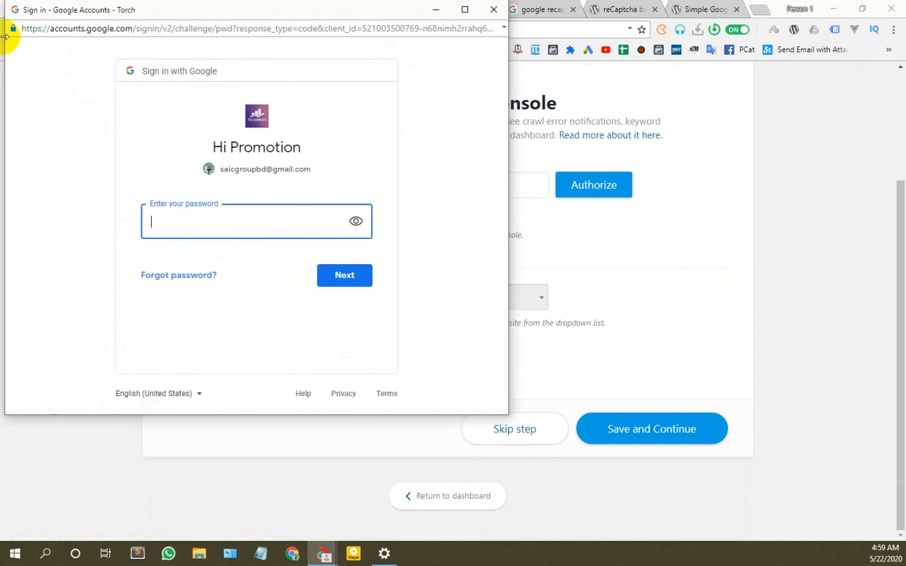
pyautogui.click(493, 10)
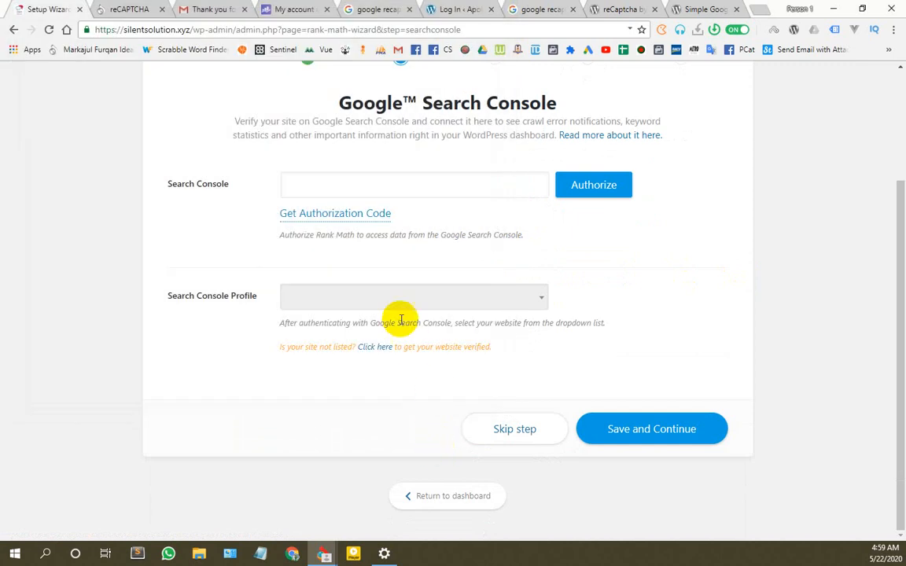
# Step: Authorize Rank Math SEO with a different Google account, copy the authorization code, and close the popup
pyautogui.click(346, 217)
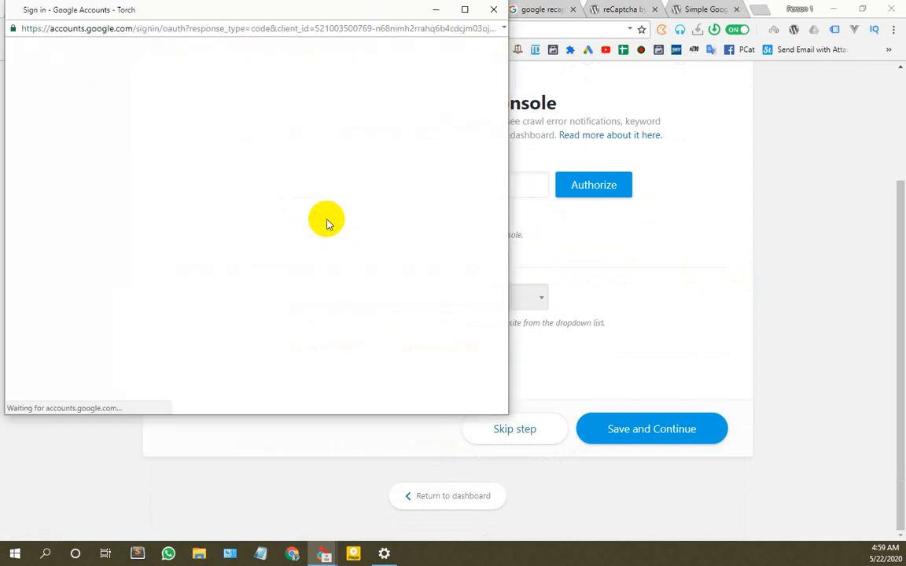
pyautogui.scroll(-1, 188, 259)
pyautogui.scroll(3, 196, 322)
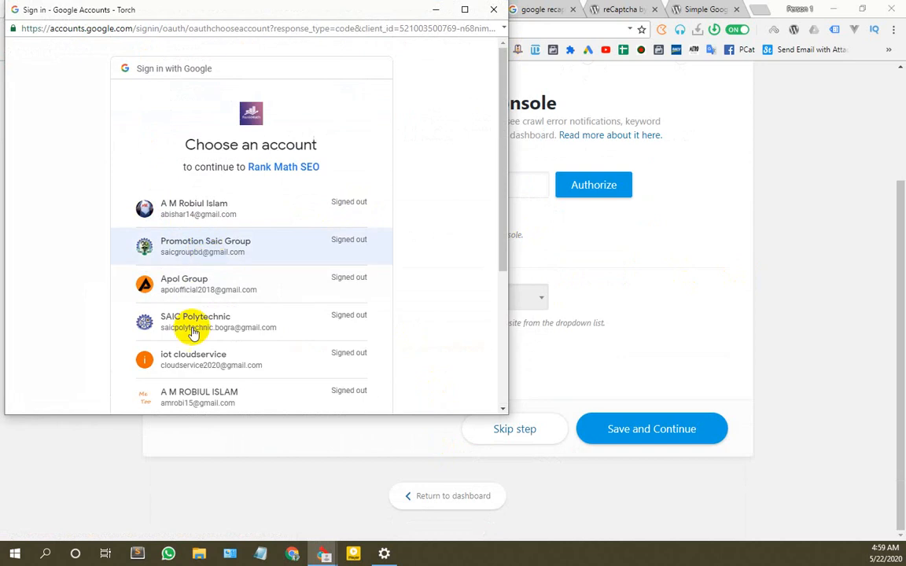
pyautogui.scroll(-3, 202, 303)
pyautogui.click(224, 252)
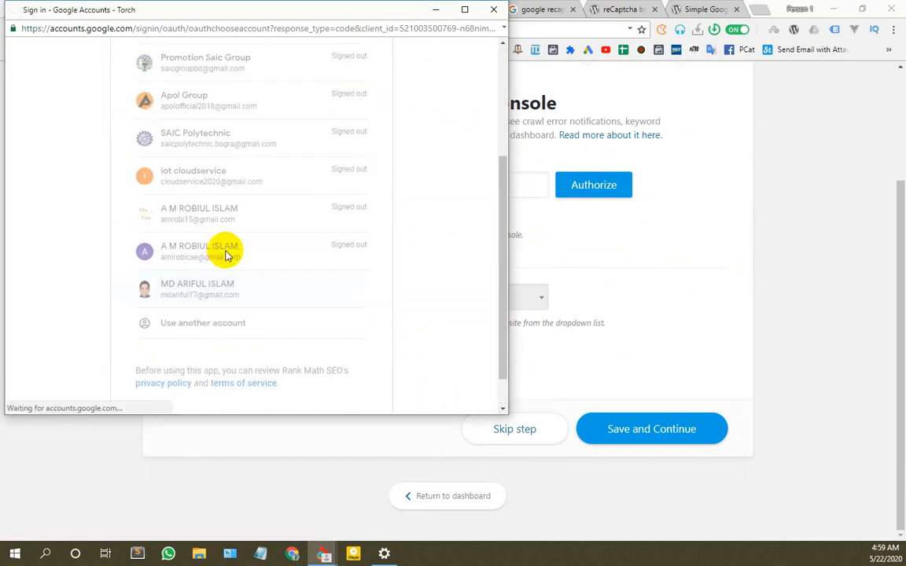
pyautogui.scroll(-1, 218, 253)
pyautogui.scroll(-2, 217, 255)
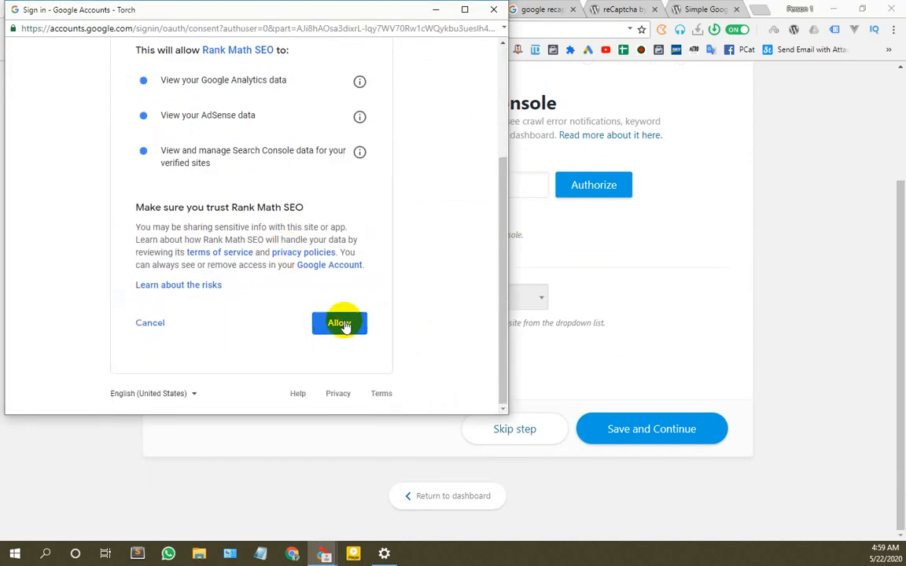
pyautogui.click(340, 319)
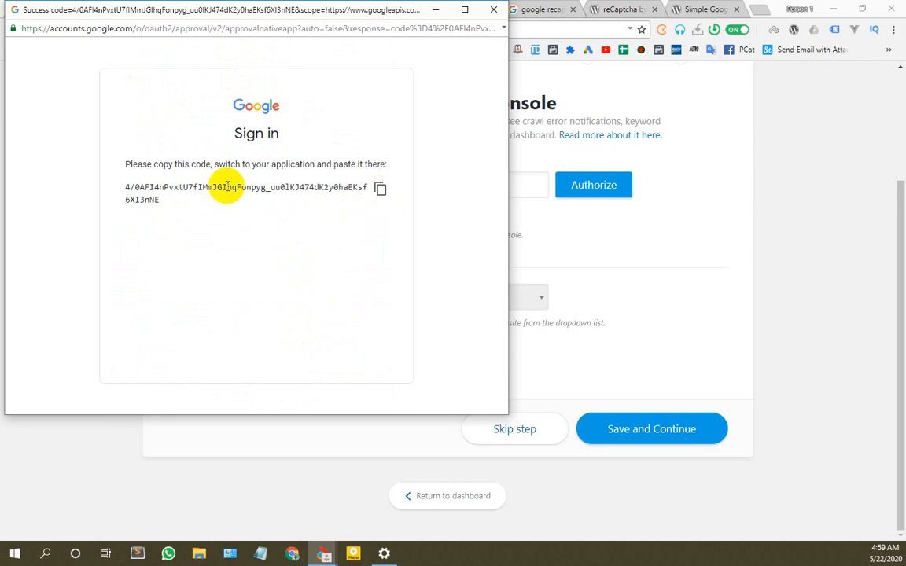
pyautogui.click(380, 191)
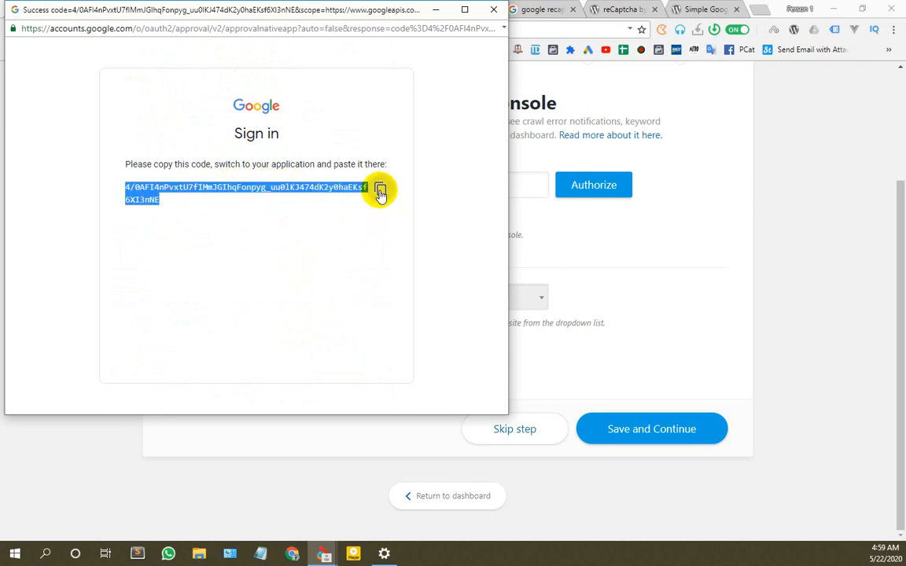
pyautogui.click(439, 8)
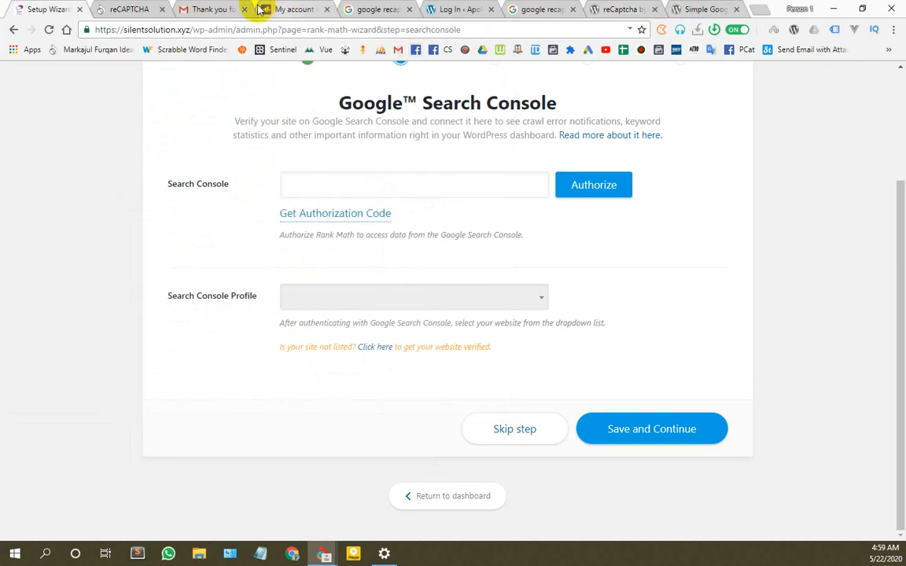
# Step: Search the web for 'google search console' in a new tab and open its page
pyautogui.click(758, 8)
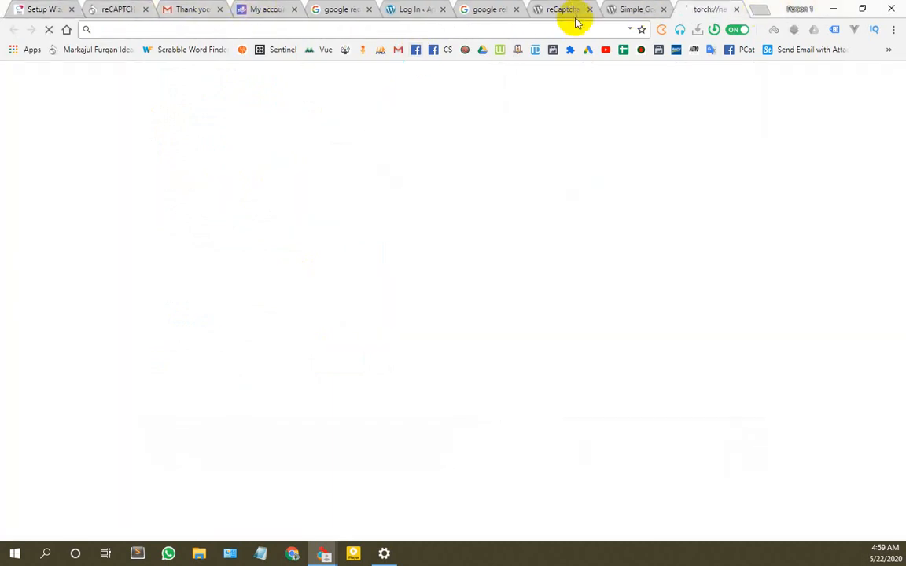
pyautogui.write('google se')
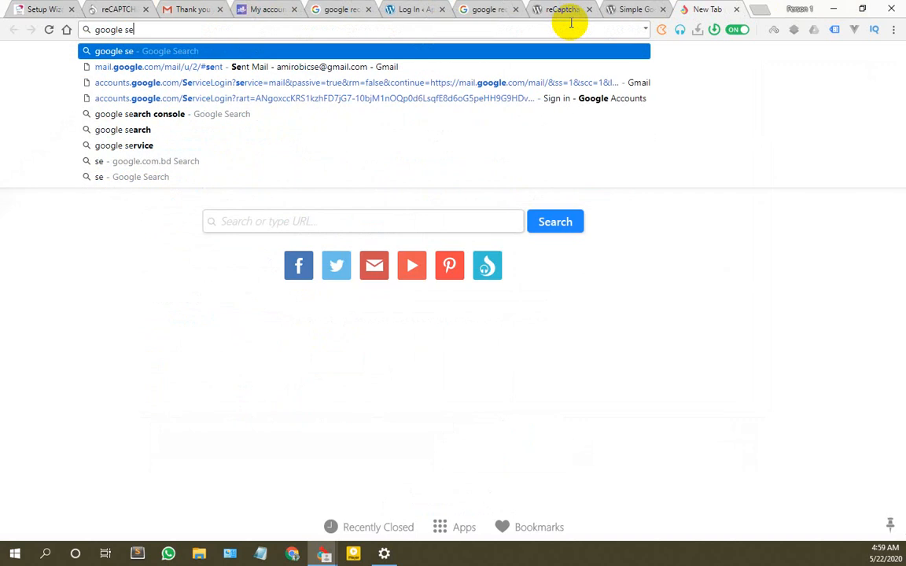
pyautogui.write('arch cons')
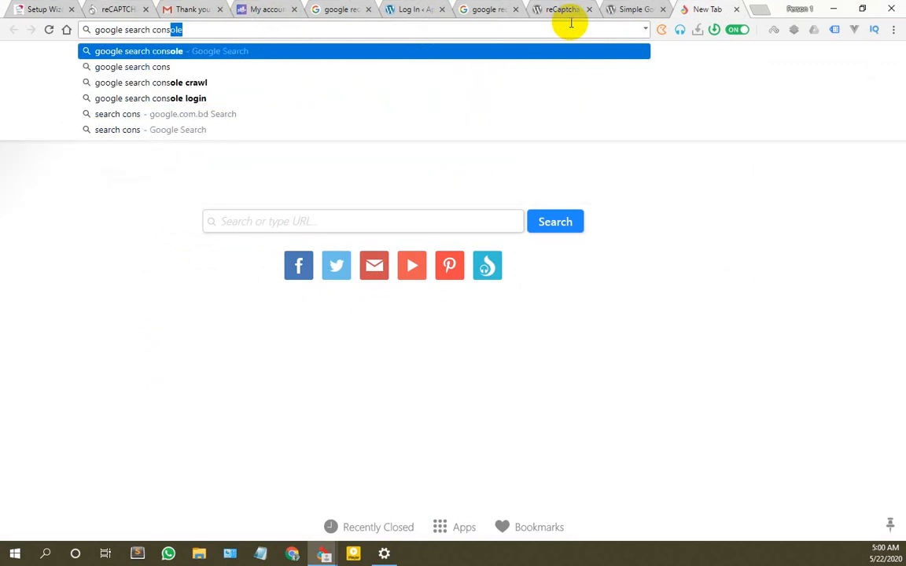
pyautogui.press('Return')
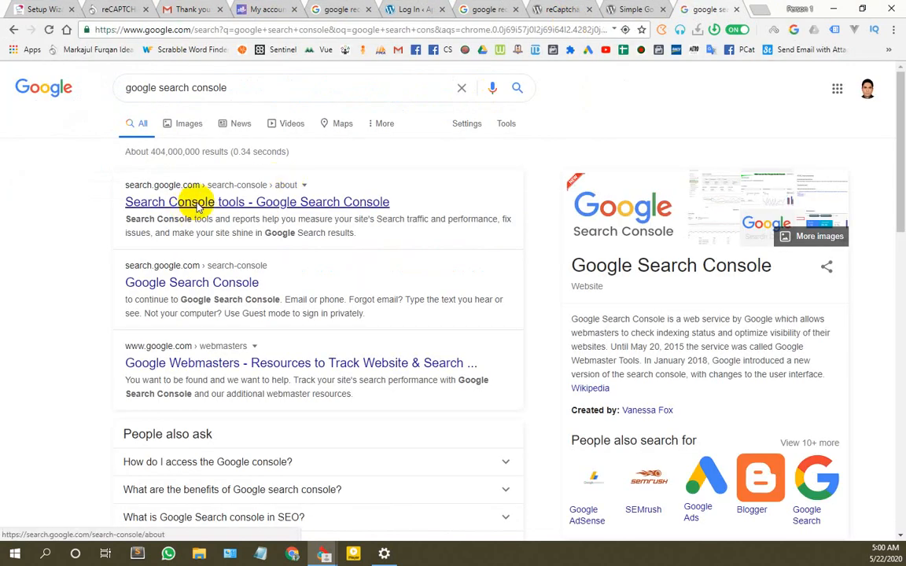
pyautogui.click(195, 205)
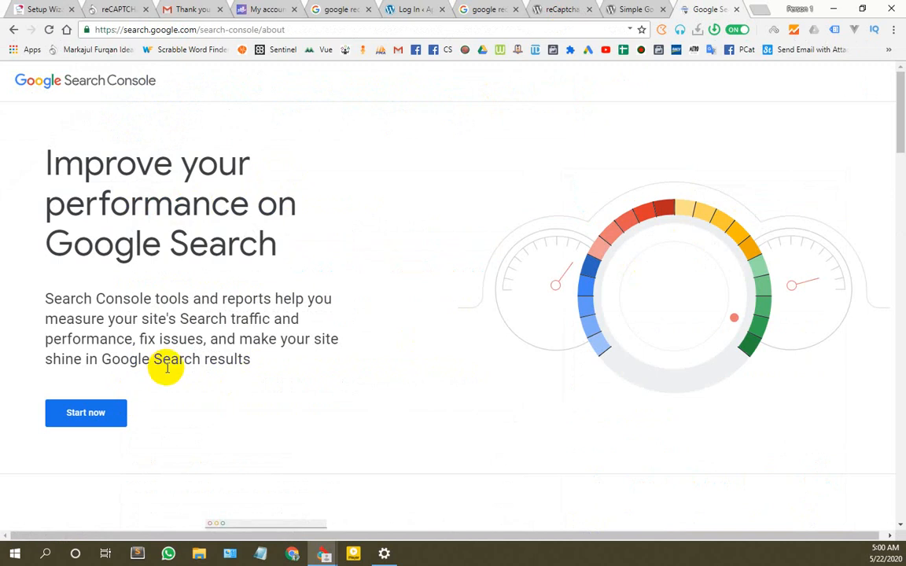
pyautogui.scroll(-5, 70, 226)
pyautogui.scroll(3, 61, 228)
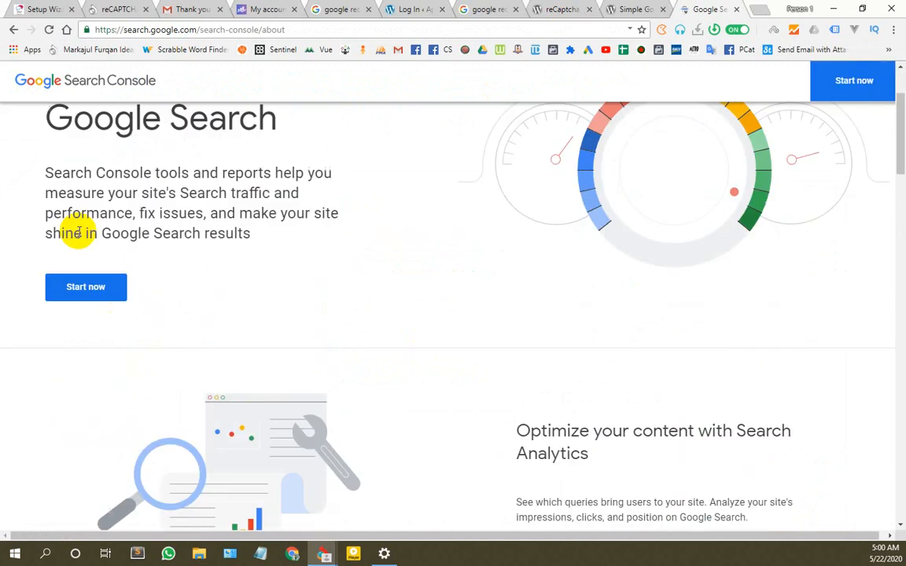
pyautogui.click(81, 288)
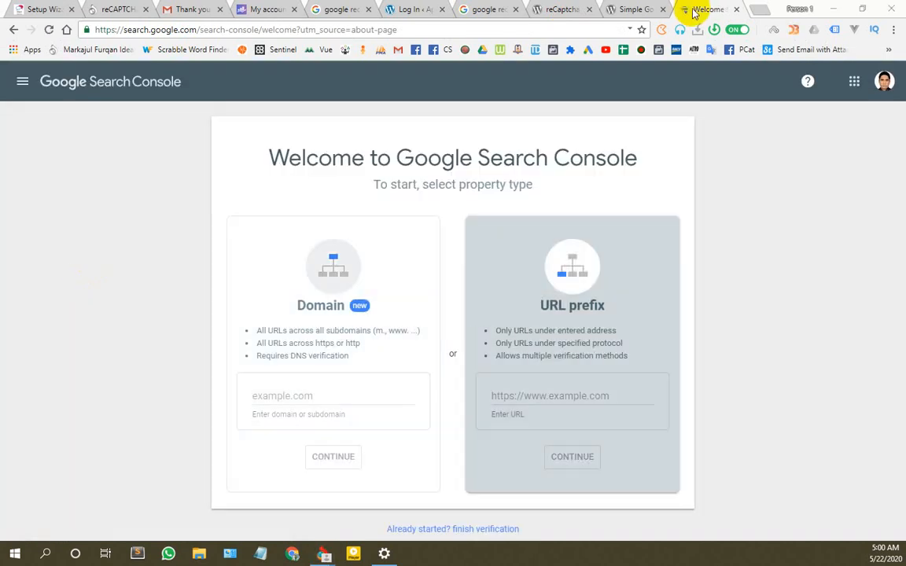
pyautogui.click(13, 30)
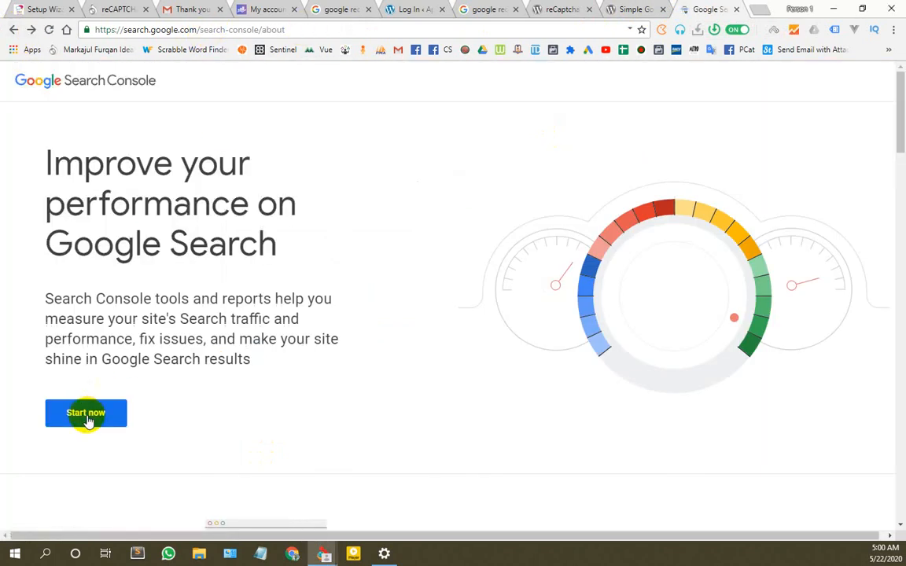
pyautogui.click(86, 416)
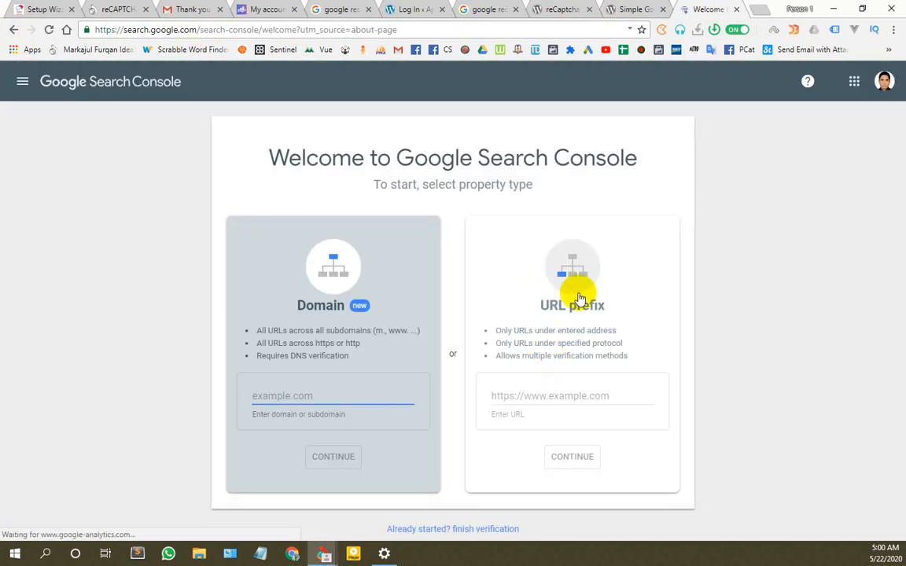
pyautogui.click(568, 397)
pyautogui.hotkey('ctrl', 'v')
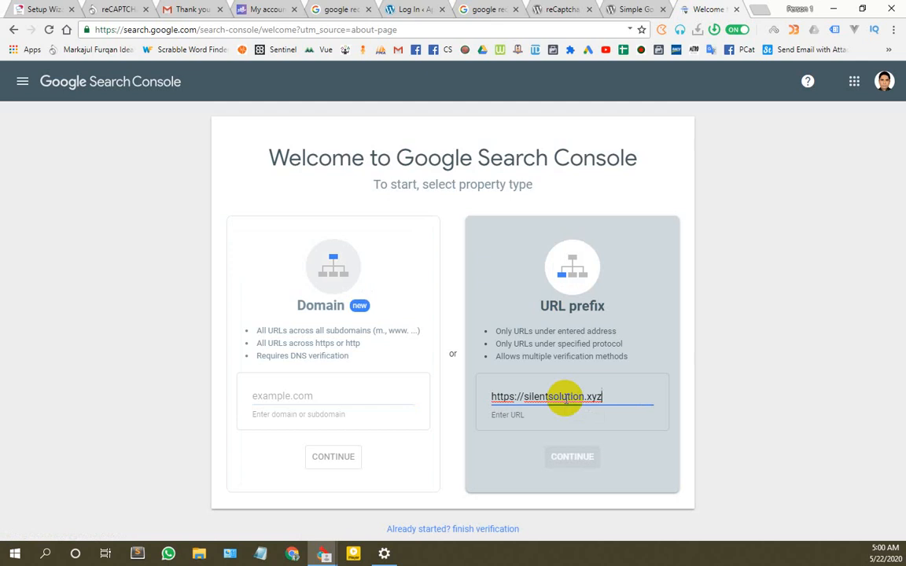
pyautogui.click(571, 460)
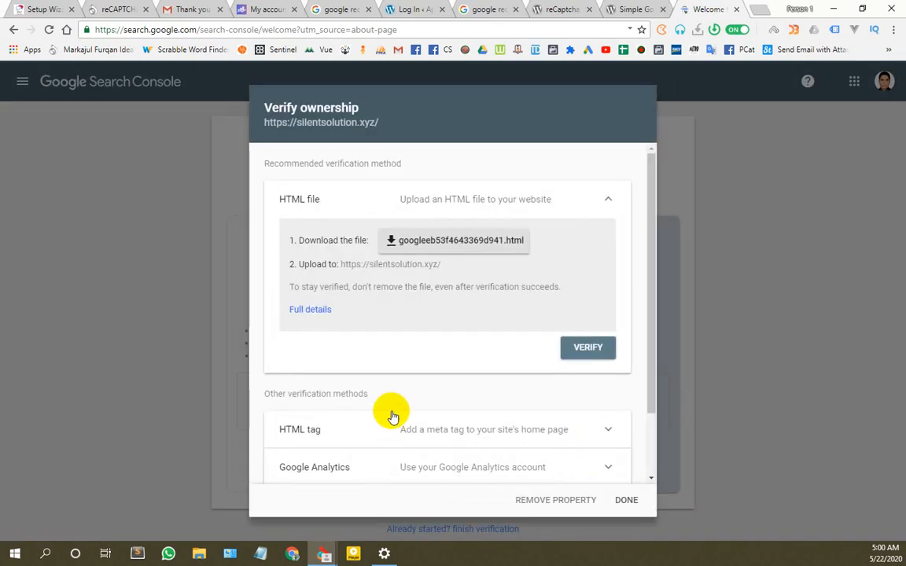
# Step: Download the verification file googleeb53f4643369d941.html and select the 'Upload to' address line
pyautogui.scroll(-2, 393, 417)
pyautogui.scroll(2, 438, 400)
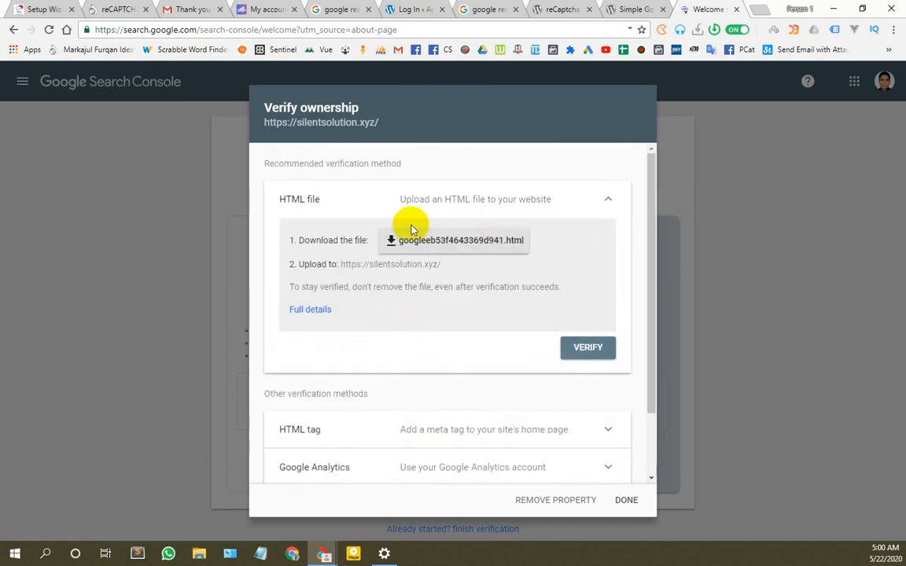
pyautogui.click(458, 242)
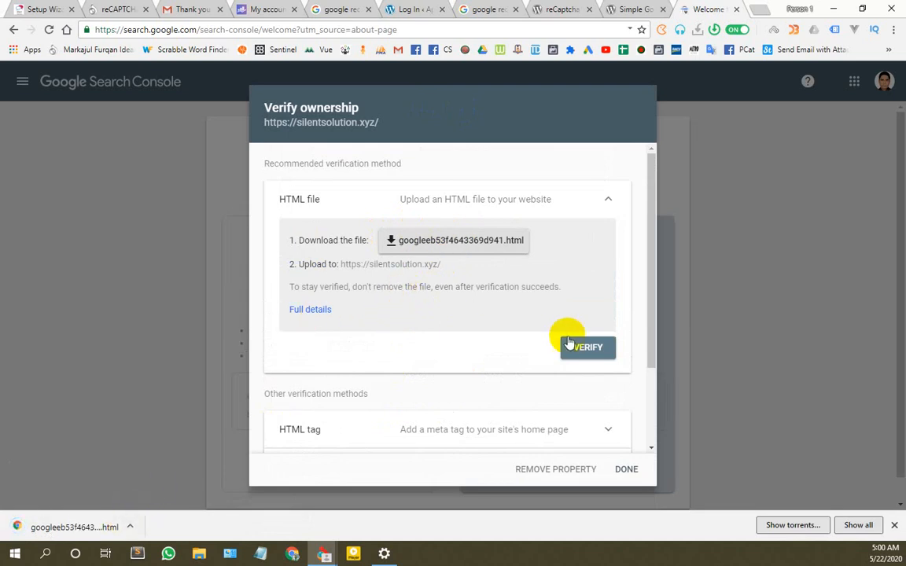
pyautogui.click(427, 265)
pyautogui.tripleClick(427, 265)
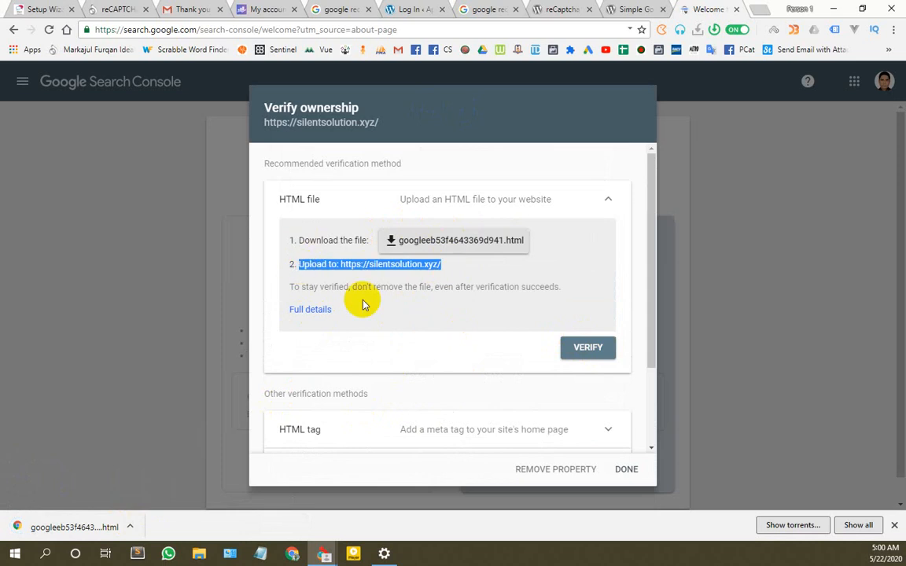
# Step: Log in to the site's cPanel in another tab
pyautogui.scroll(-2, 368, 308)
pyautogui.scroll(2, 463, 363)
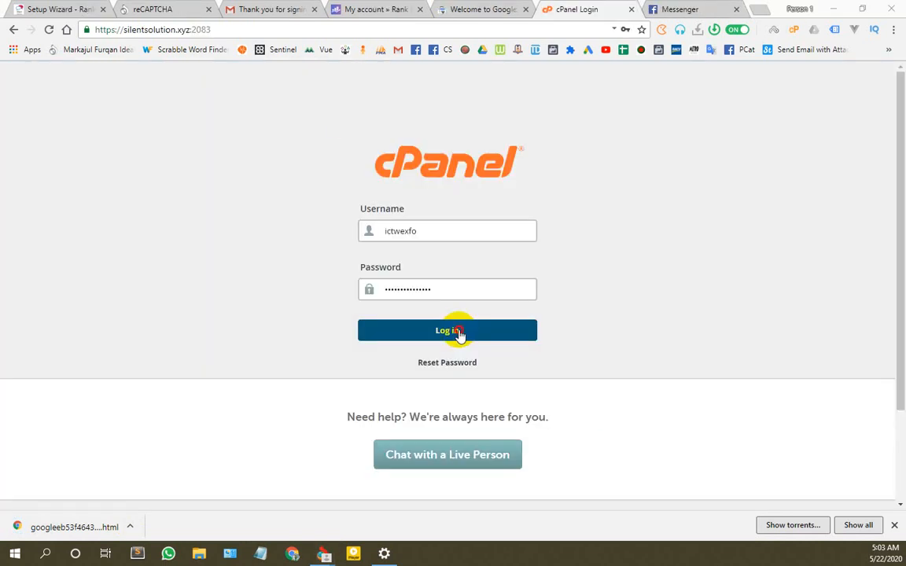
pyautogui.click(458, 331)
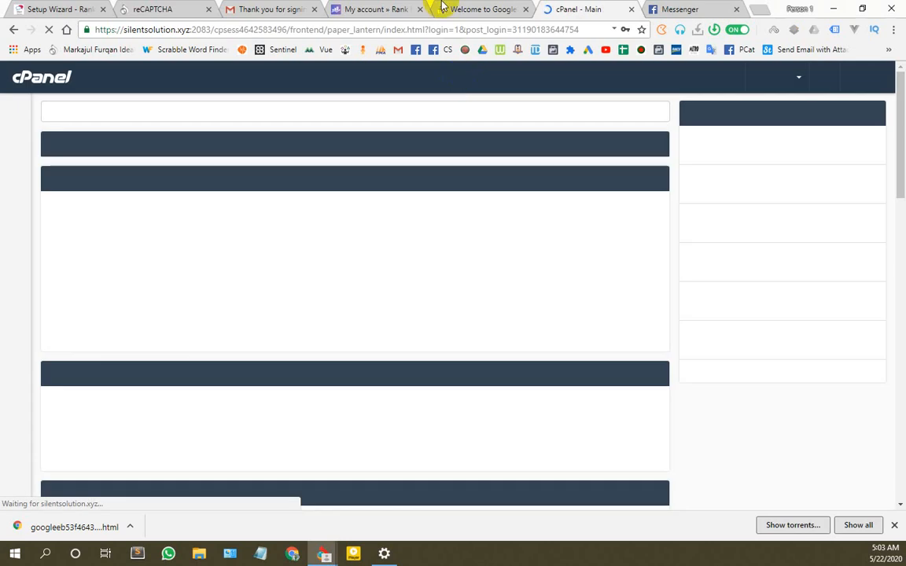
# Step: In cPanel's File Manager, open the silentsolution.xyz site folder
pyautogui.click(445, 9)
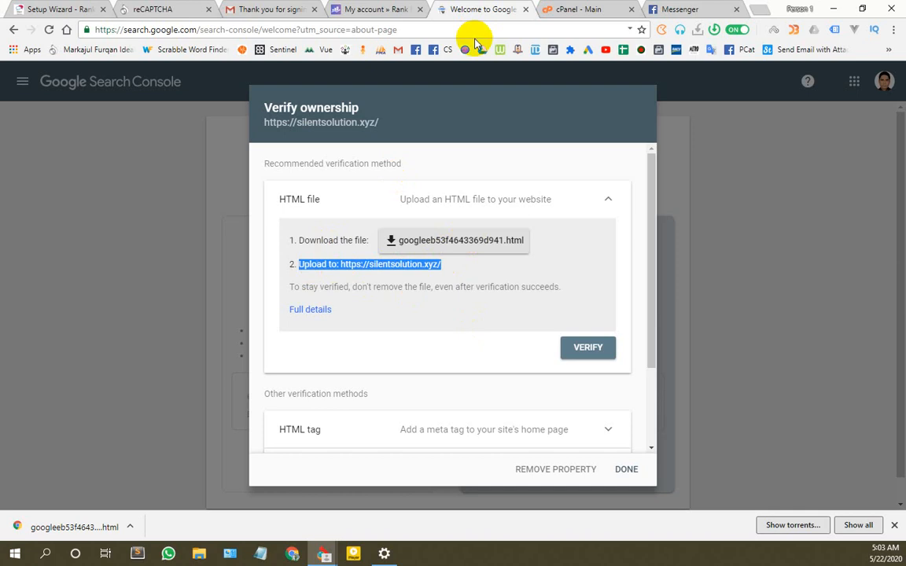
pyautogui.click(556, 9)
pyautogui.click(620, 128)
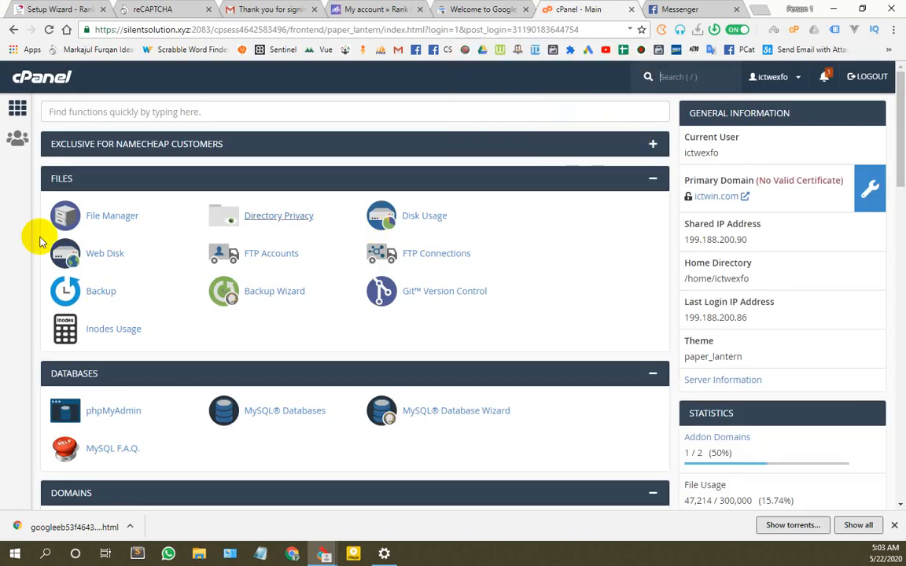
pyautogui.click(114, 215)
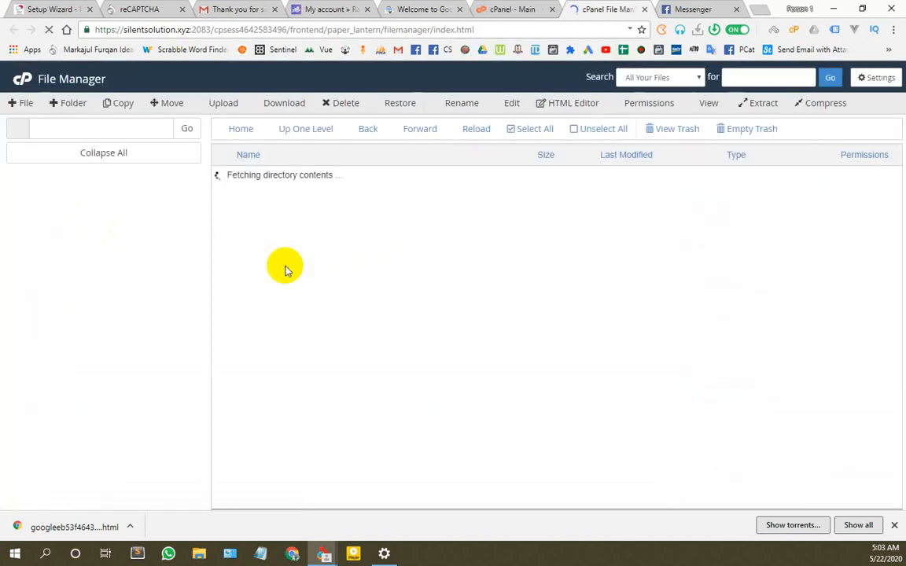
pyautogui.scroll(-3, 266, 330)
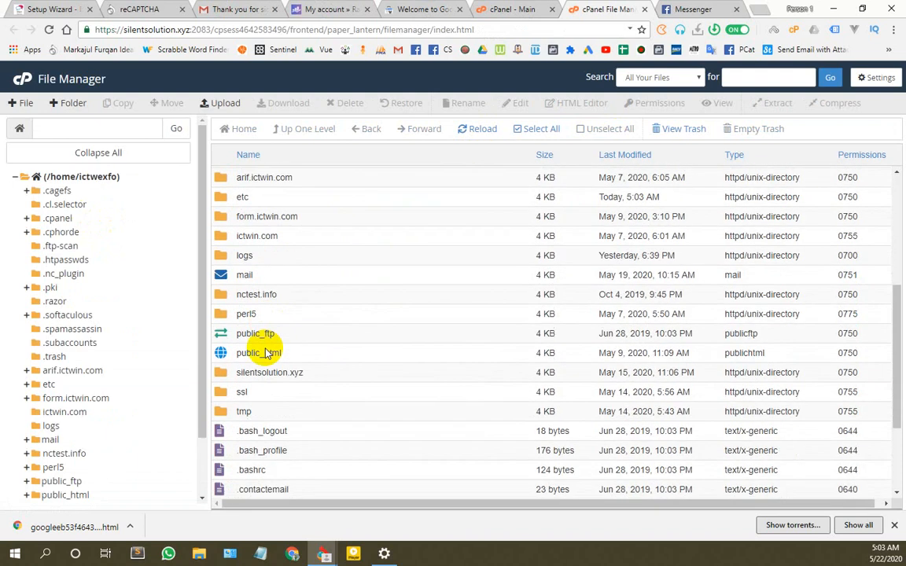
pyautogui.doubleClick(220, 372)
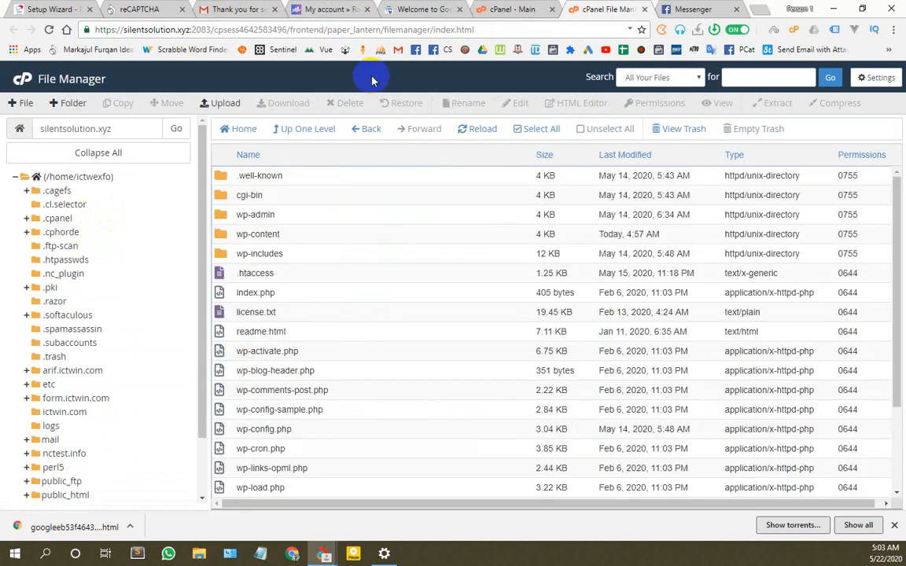
# Step: Upload googleeb53f4643369d941.html from Downloads into that folder, then return to Search Console
pyautogui.click(225, 106)
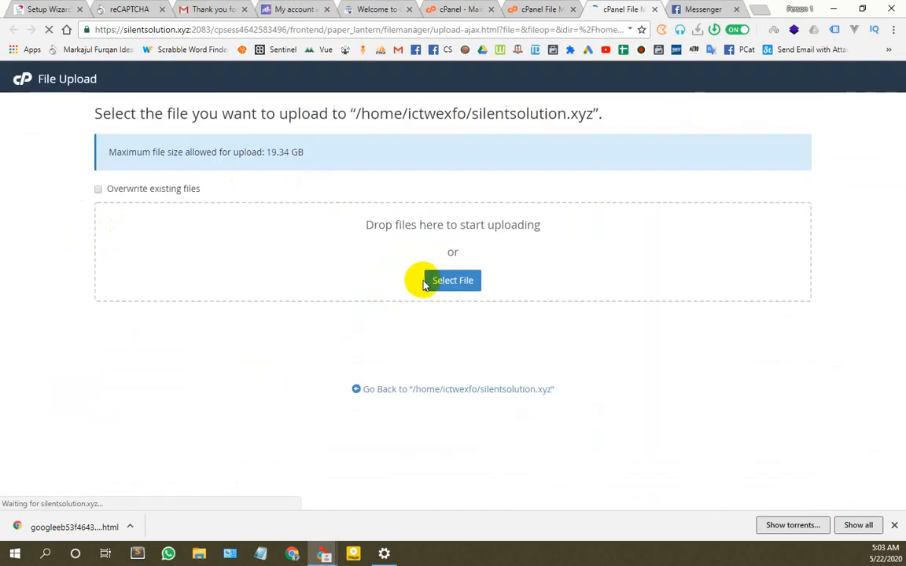
pyautogui.click(434, 282)
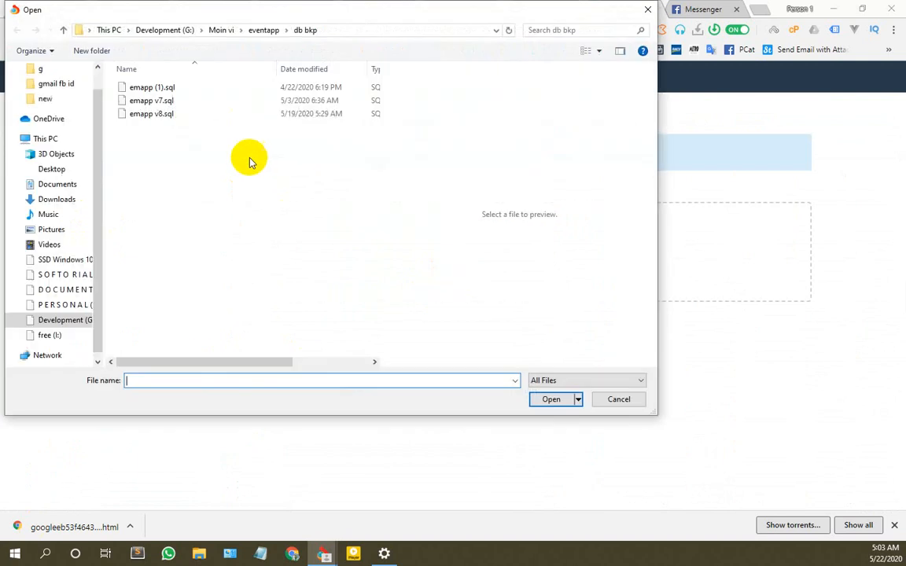
pyautogui.click(57, 199)
pyautogui.click(153, 104)
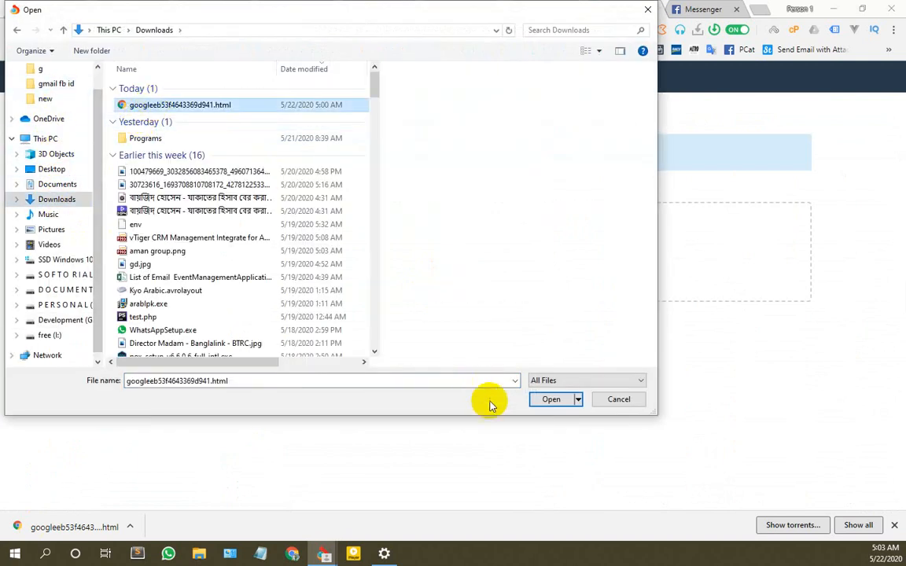
pyautogui.click(559, 399)
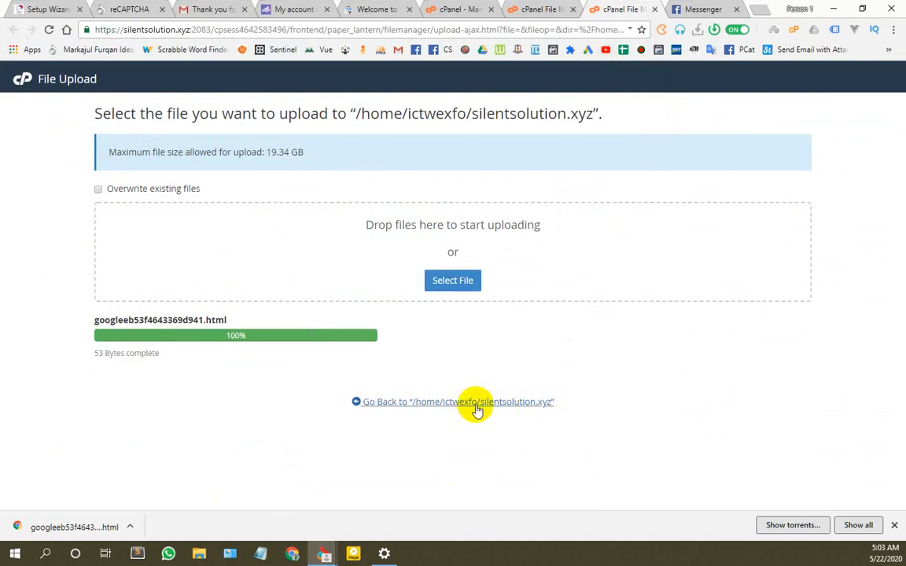
pyautogui.click(477, 411)
pyautogui.click(403, 7)
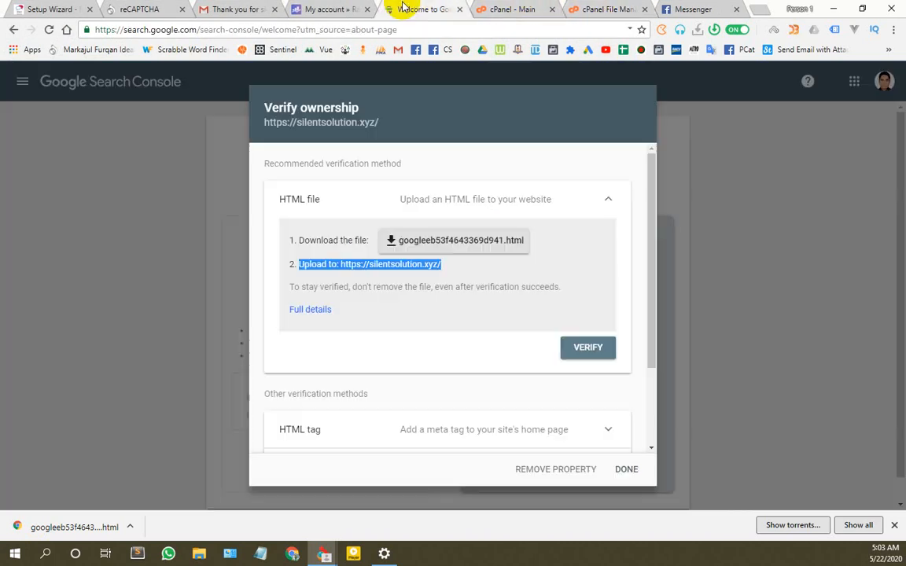
# Step: Verify ownership with the uploaded file, open the property, and dismiss its welcome tips
pyautogui.click(586, 348)
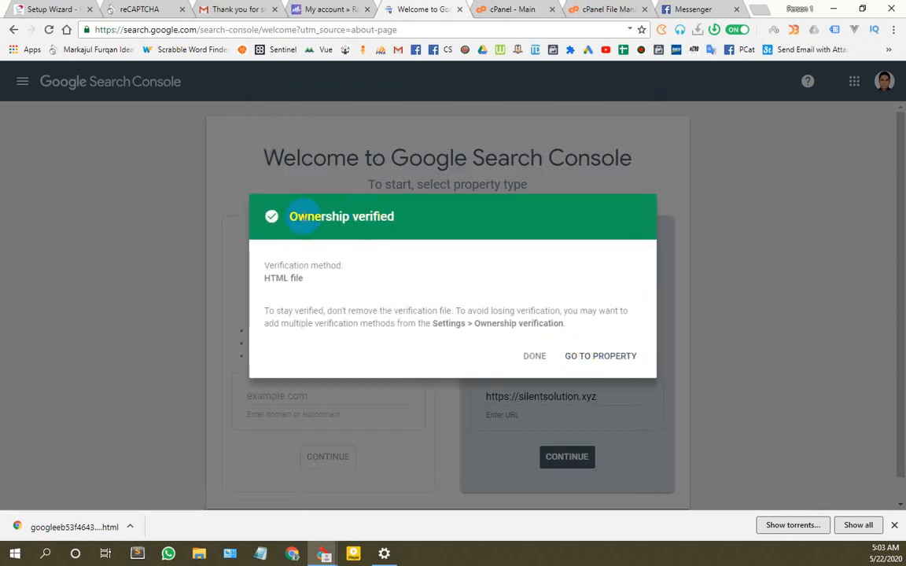
pyautogui.click(601, 355)
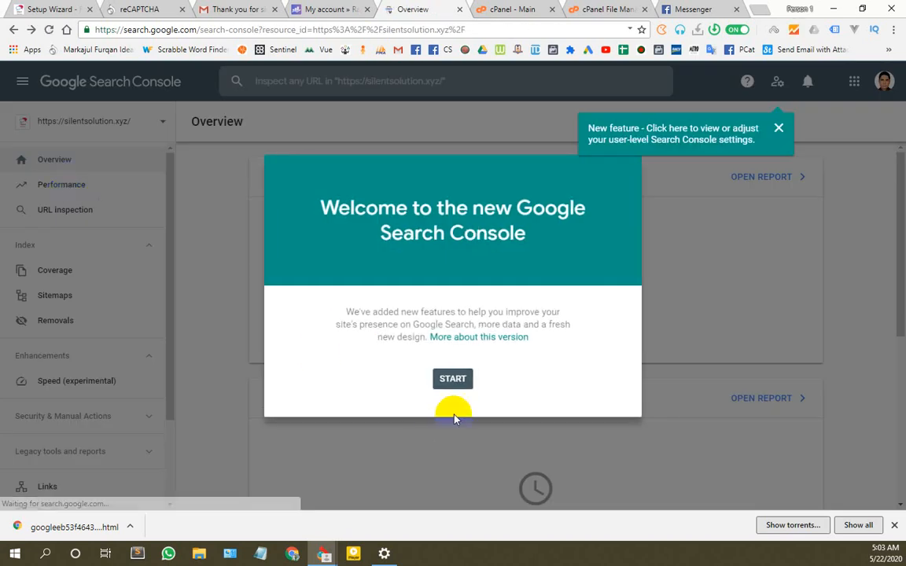
pyautogui.click(454, 378)
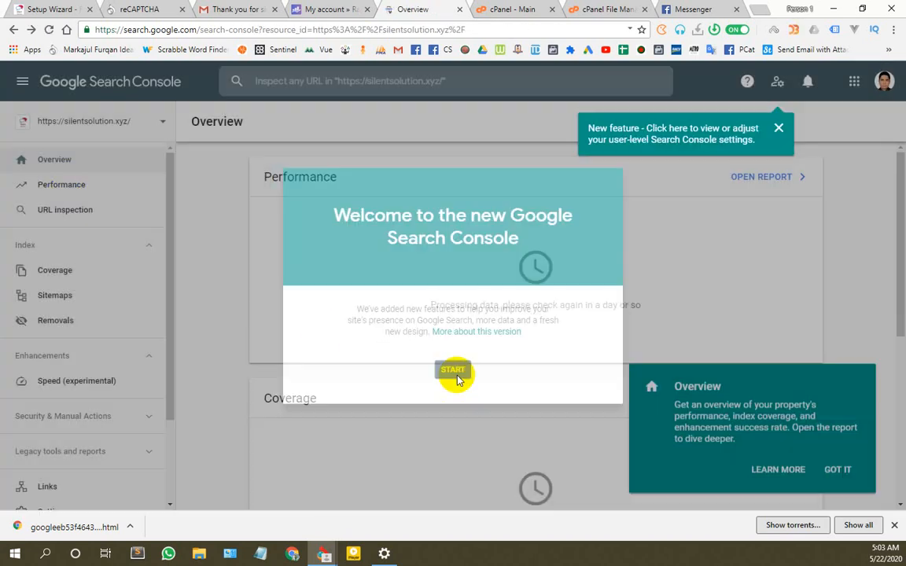
pyautogui.click(838, 465)
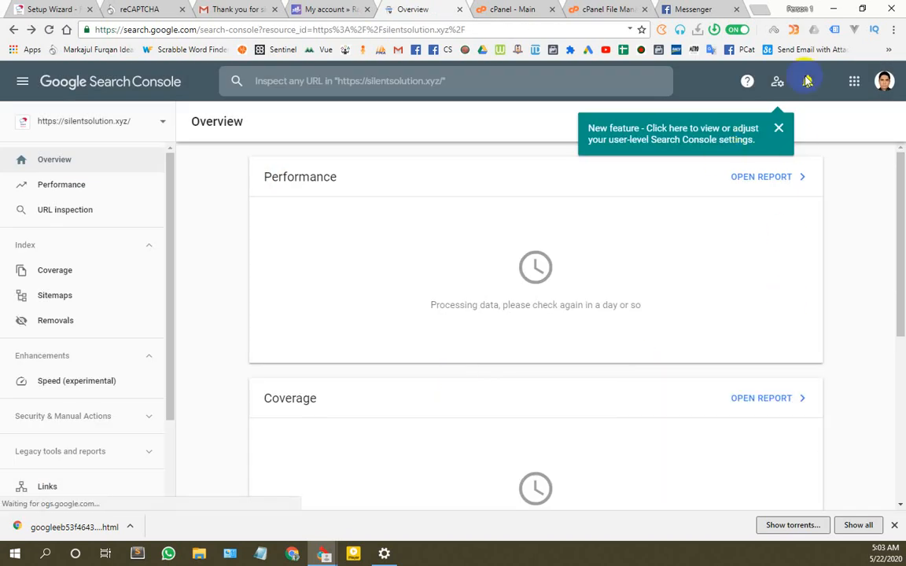
pyautogui.click(136, 123)
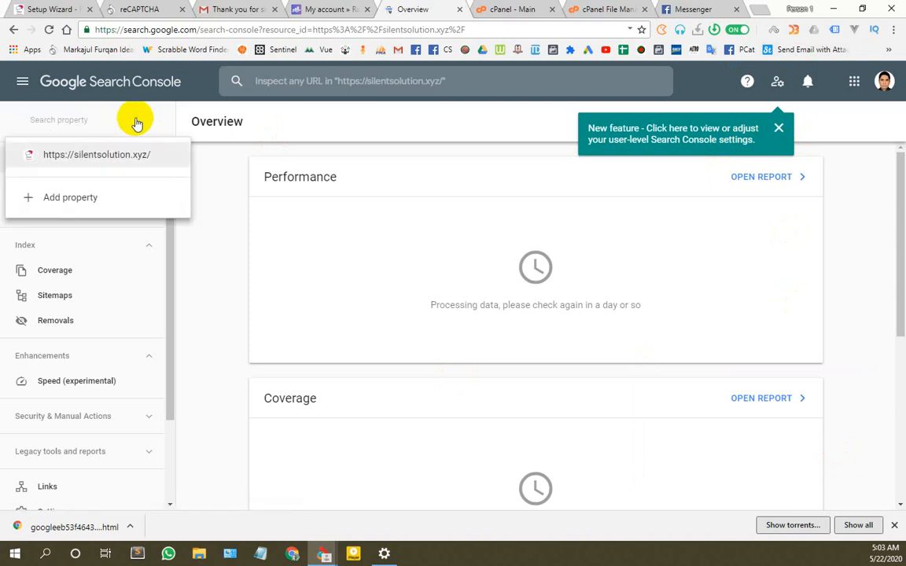
pyautogui.click(219, 173)
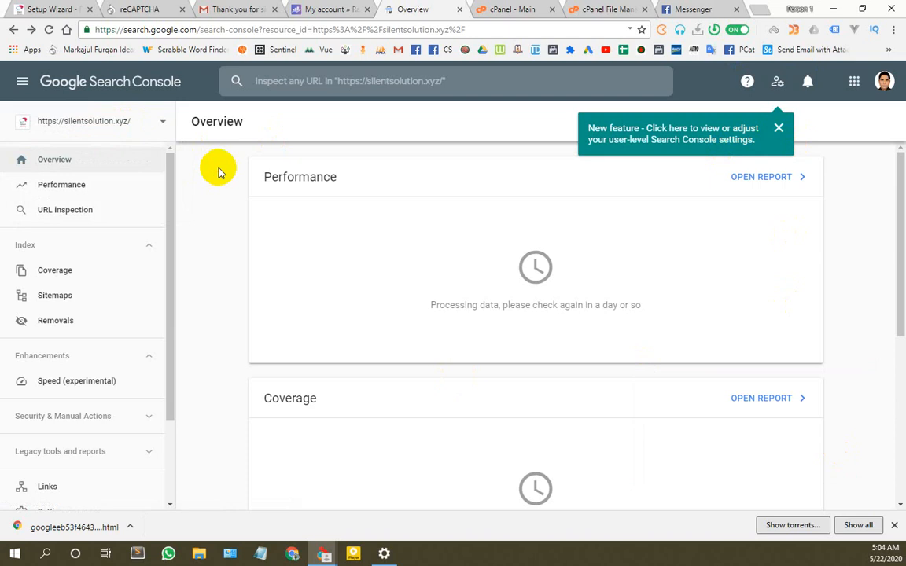
pyautogui.scroll(-4, 224, 256)
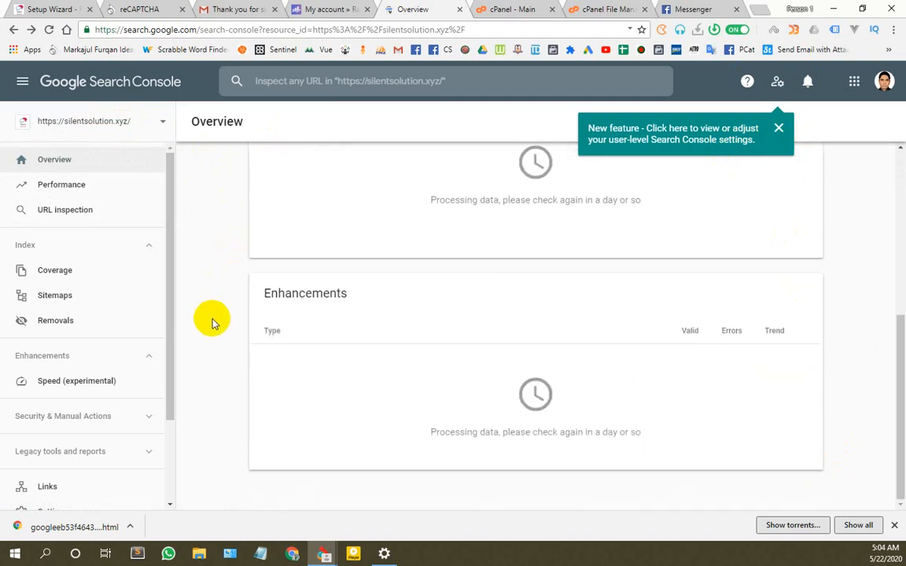
pyautogui.scroll(4, 211, 318)
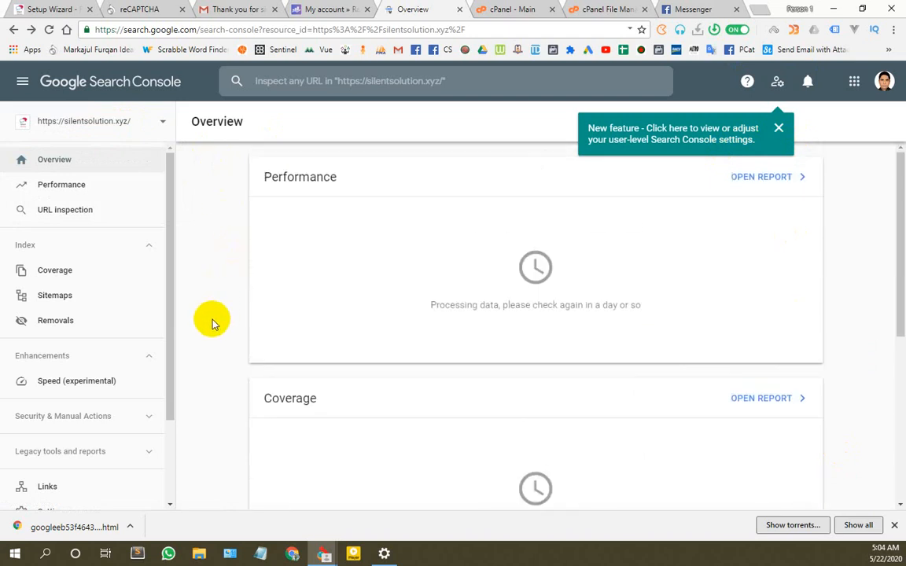
# Step: Request a Search Console authorization code from the wizard, grant Rank Math access, and copy the code
pyautogui.click(77, 10)
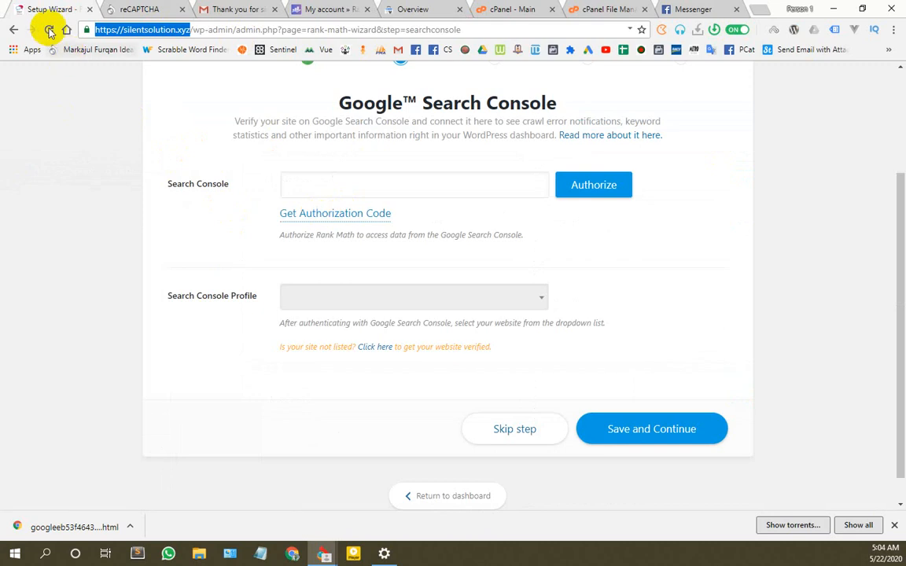
pyautogui.click(49, 30)
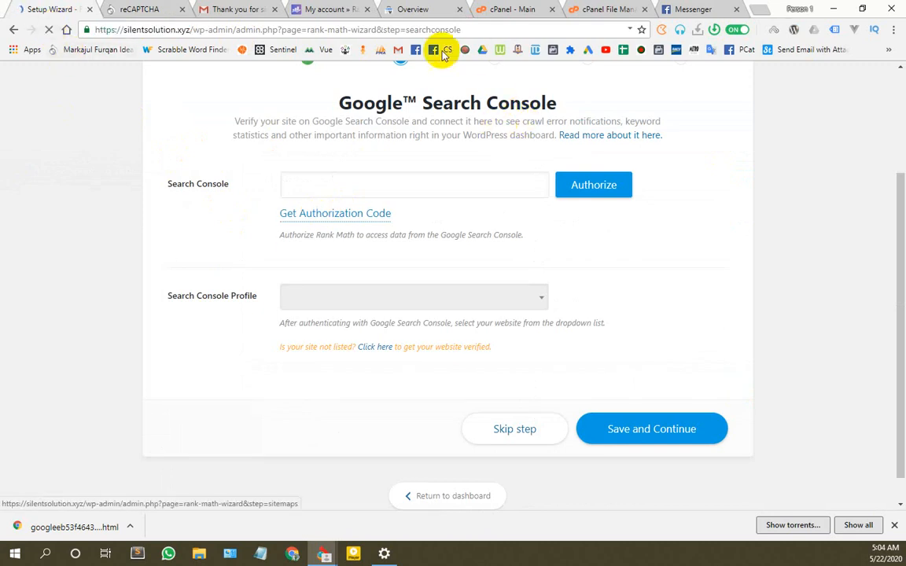
pyautogui.click(364, 214)
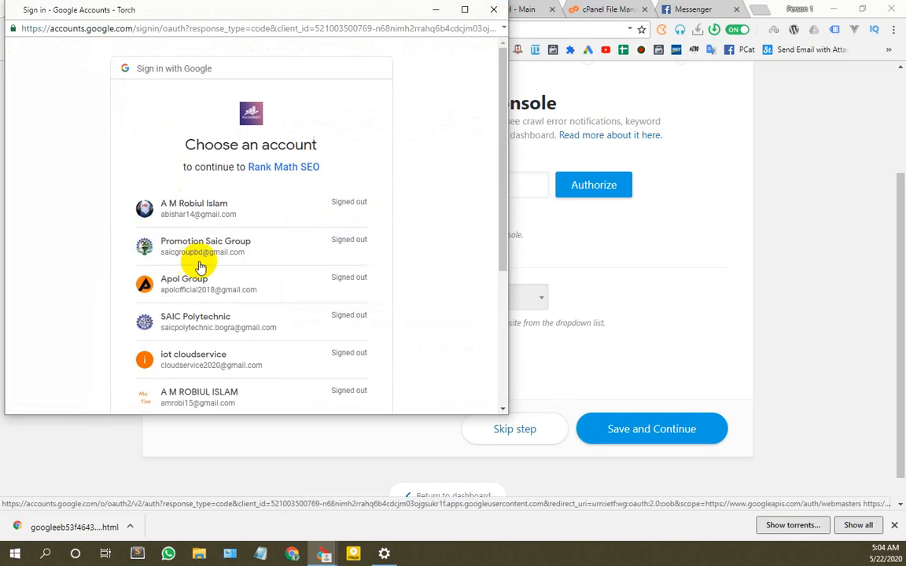
pyautogui.scroll(-5, 195, 262)
pyautogui.click(205, 257)
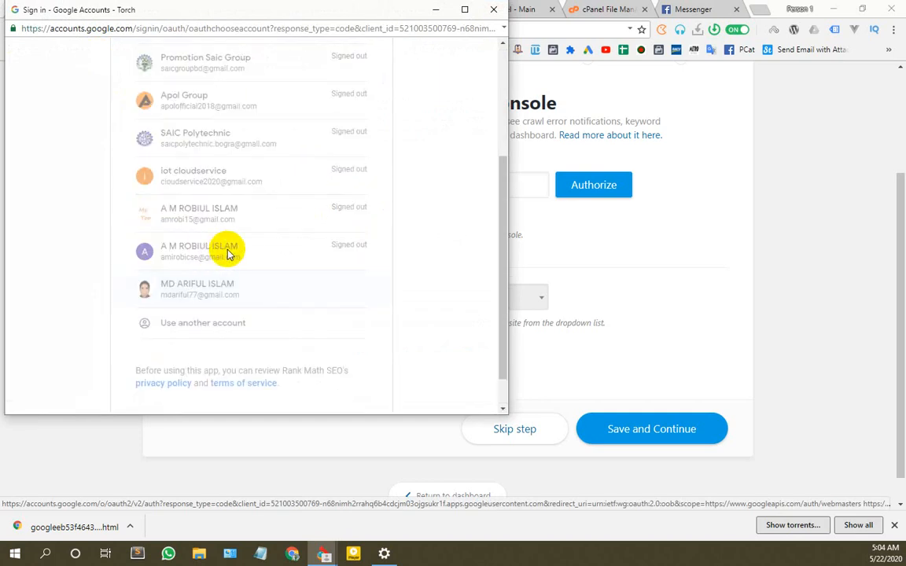
pyautogui.scroll(-3, 233, 272)
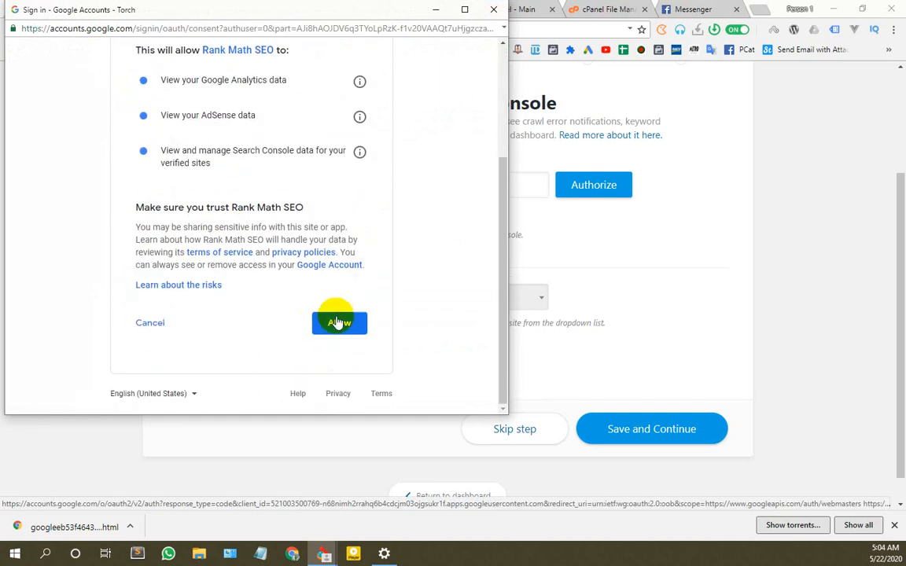
pyautogui.click(338, 319)
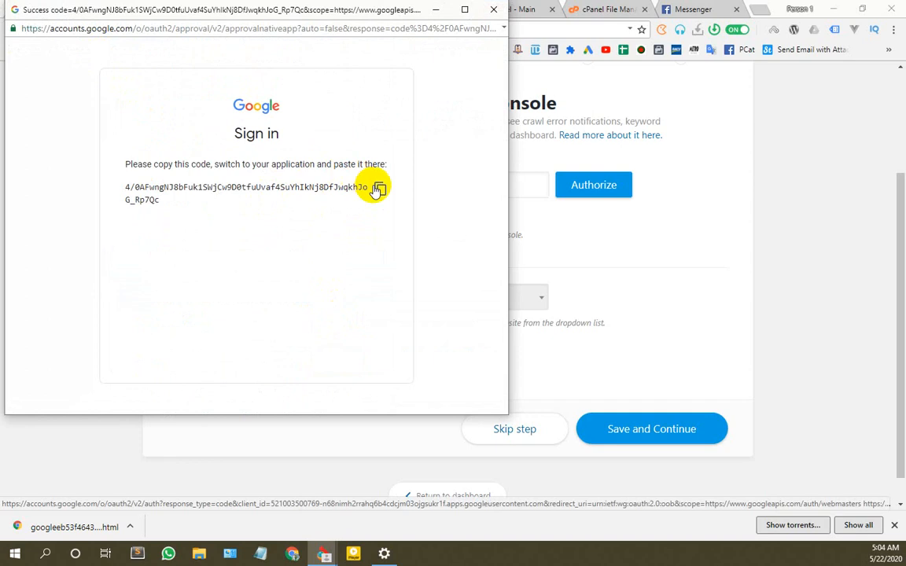
pyautogui.click(379, 189)
pyautogui.click(437, 10)
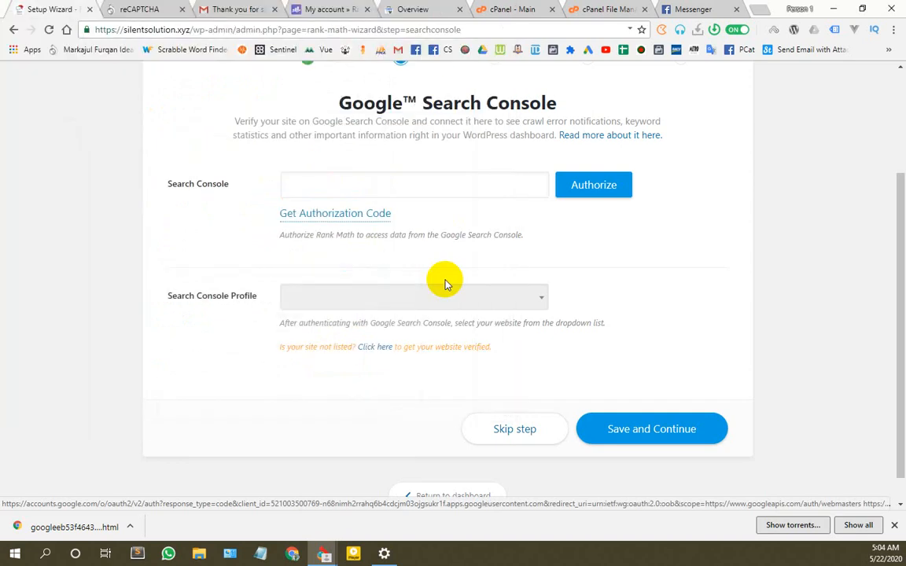
pyautogui.click(425, 176)
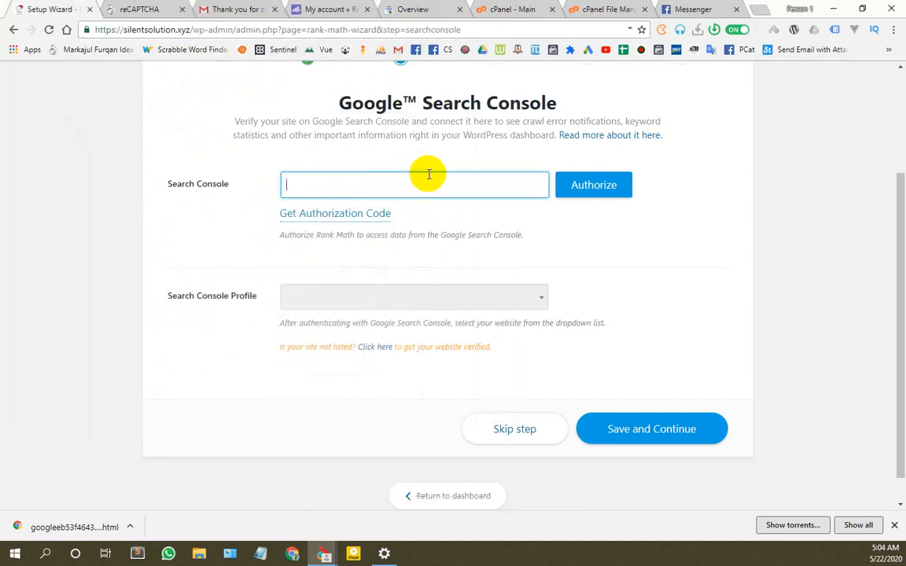
pyautogui.hotkey('ctrl', 'v')
pyautogui.click(595, 193)
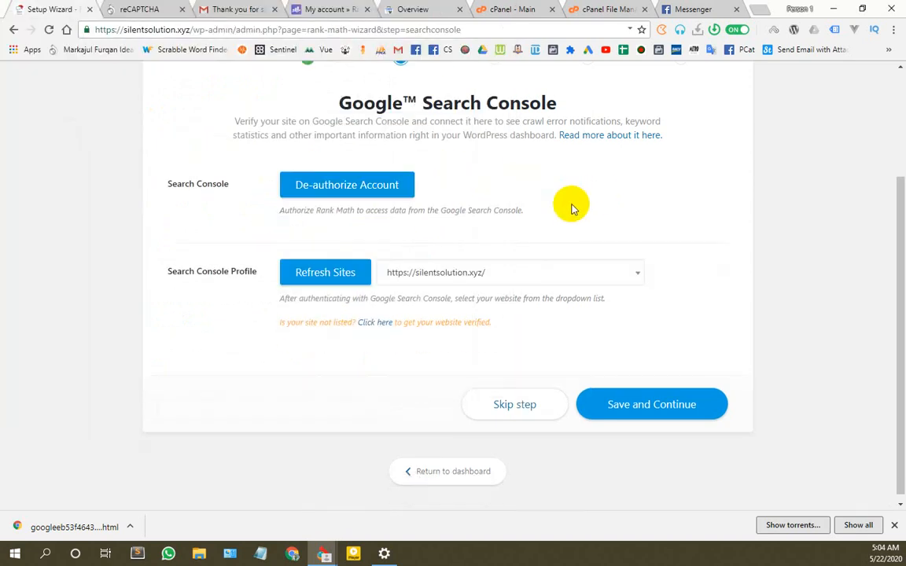
pyautogui.click(519, 275)
pyautogui.click(518, 275)
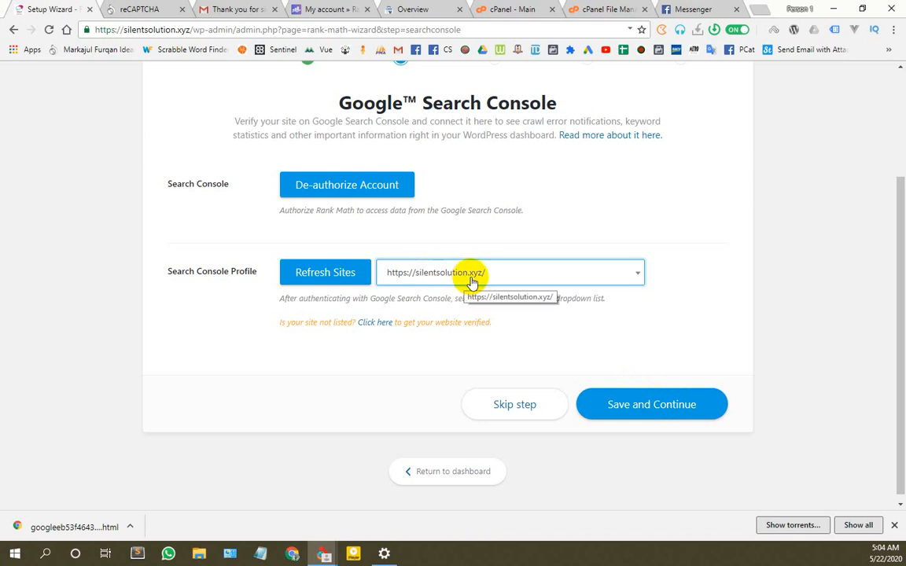
pyautogui.scroll(2, 564, 357)
pyautogui.scroll(-2, 570, 363)
pyautogui.scroll(2, 511, 227)
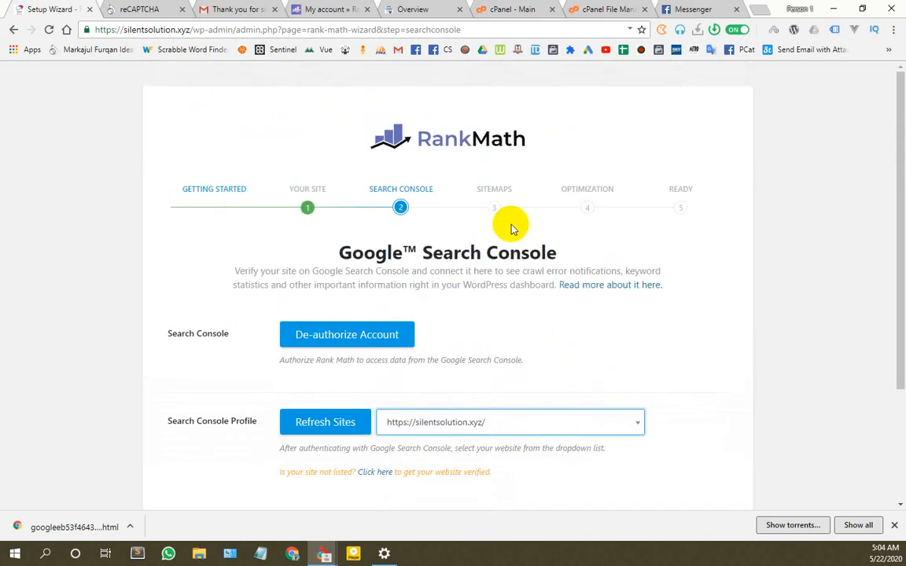
pyautogui.scroll(-2, 633, 416)
# Step: Save the Search Console step, exclude Projects from sitemaps, and finish the wizard to the dashboard
pyautogui.click(640, 404)
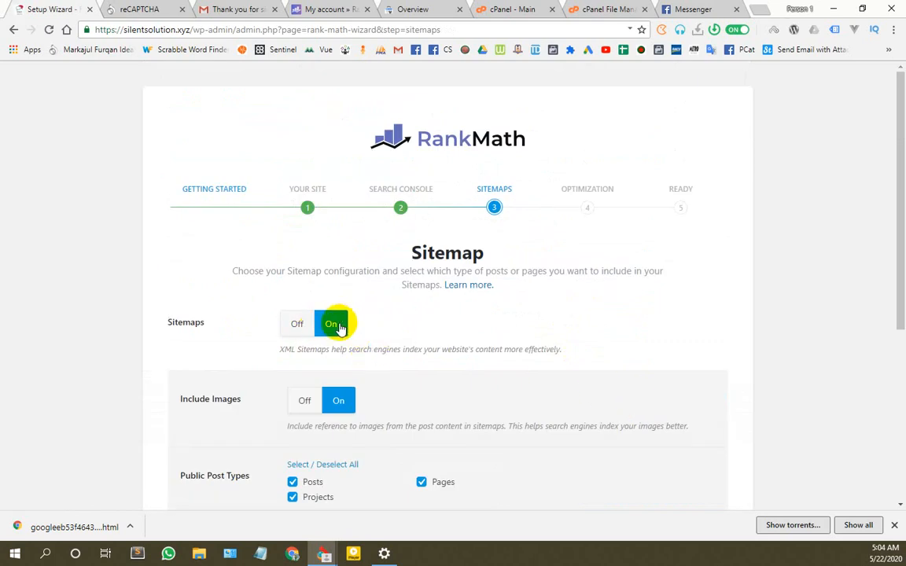
pyautogui.scroll(-2, 340, 322)
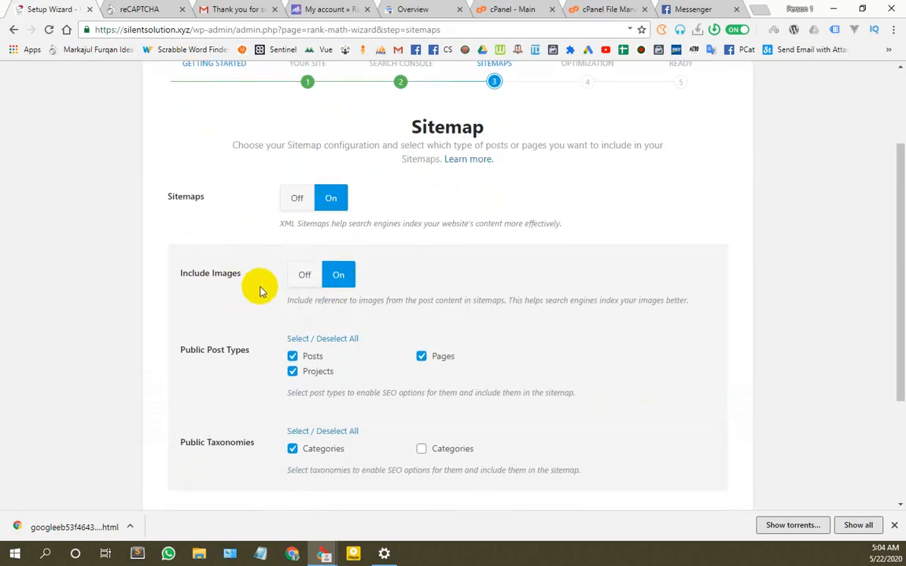
pyautogui.scroll(-2, 338, 285)
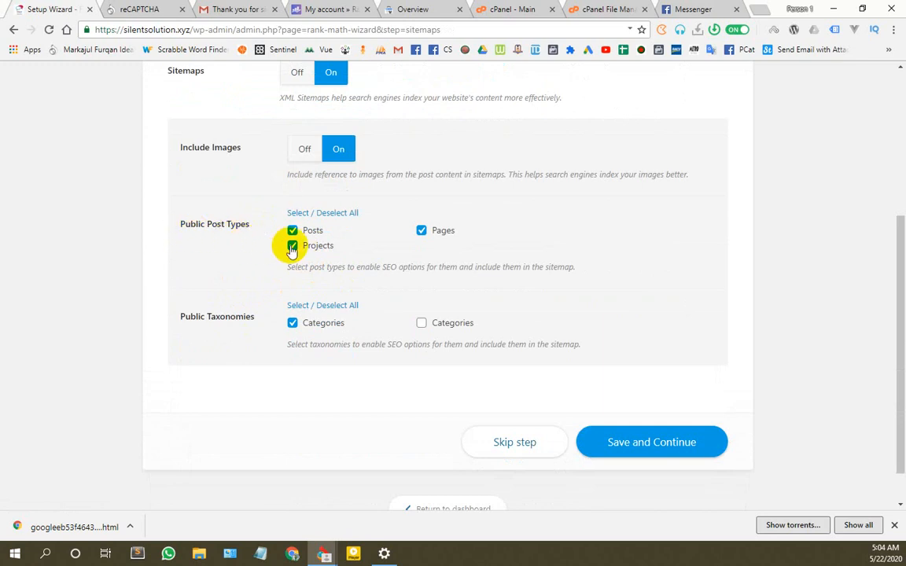
pyautogui.click(291, 246)
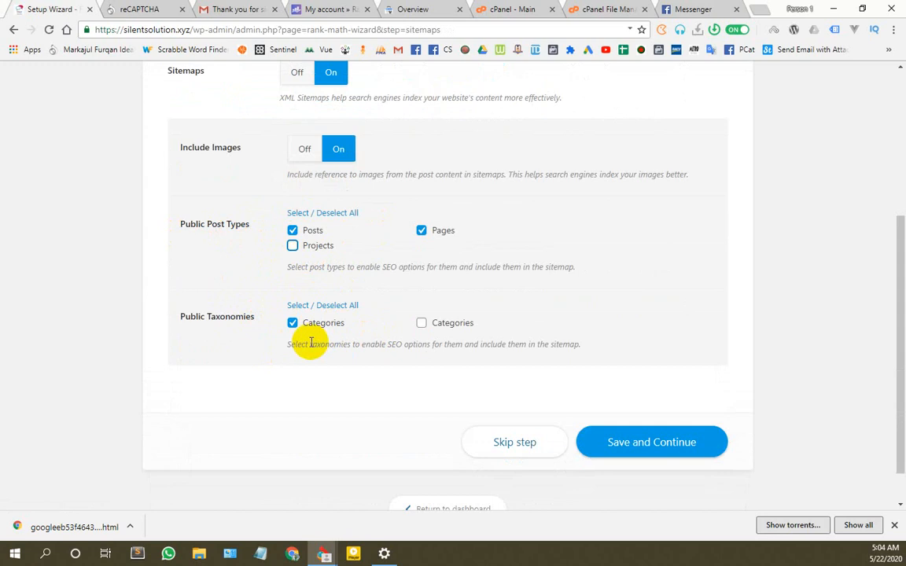
pyautogui.scroll(-1, 598, 412)
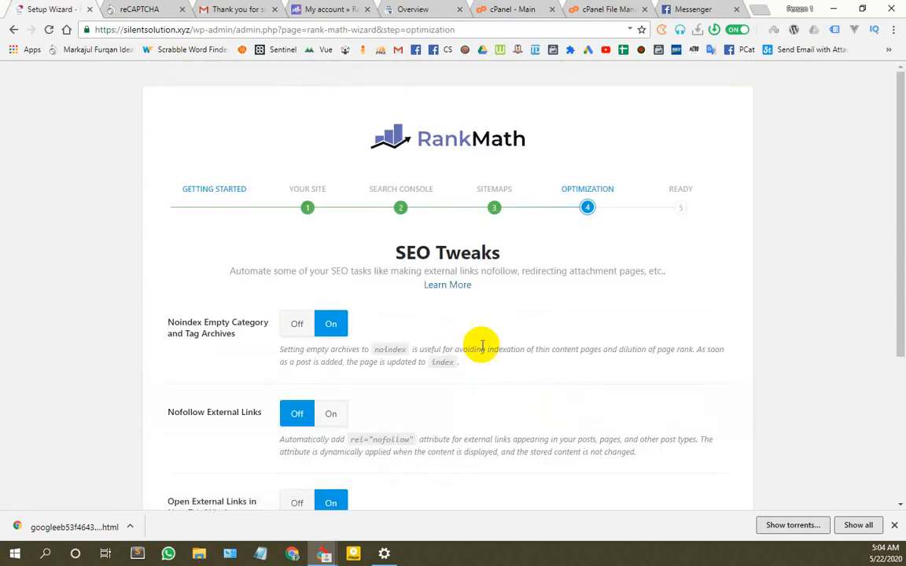
pyautogui.scroll(-3, 519, 338)
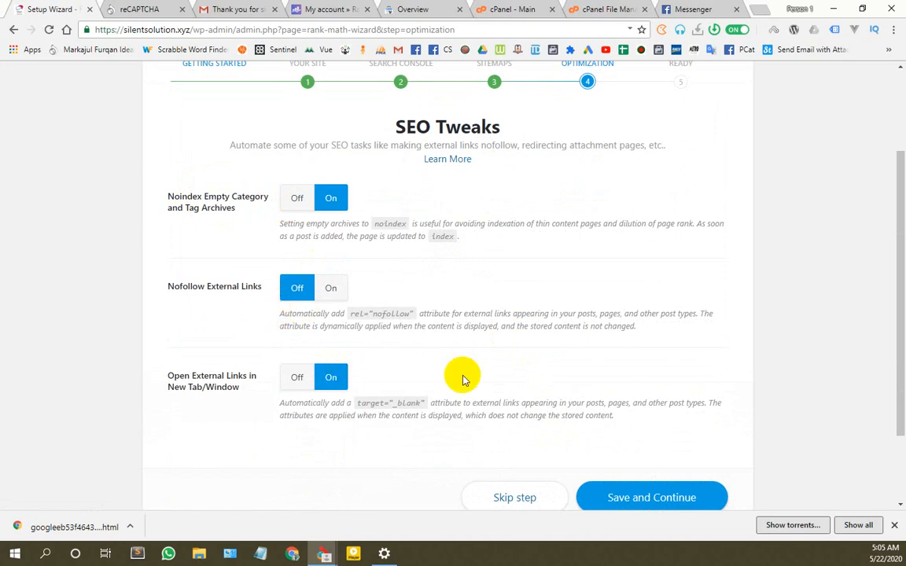
pyautogui.scroll(-2, 462, 380)
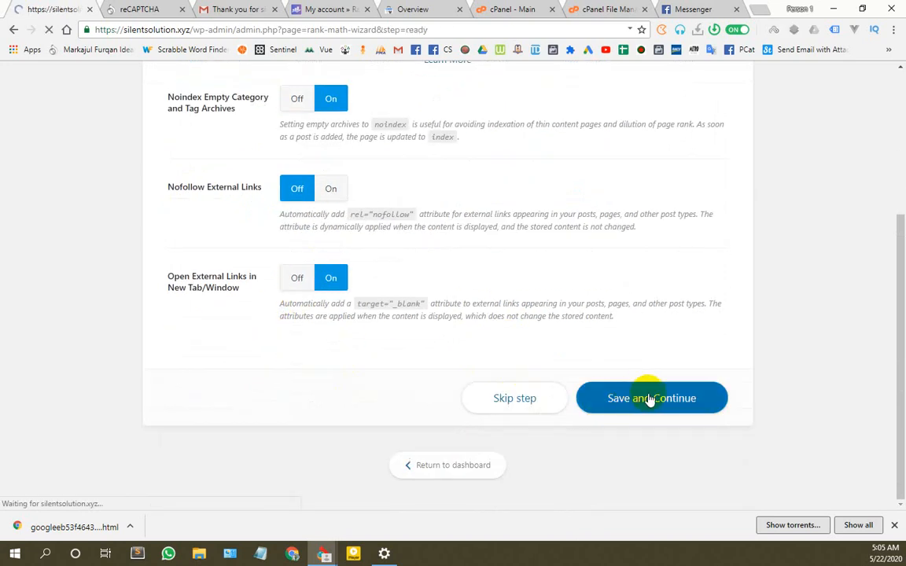
pyautogui.scroll(-5, 605, 350)
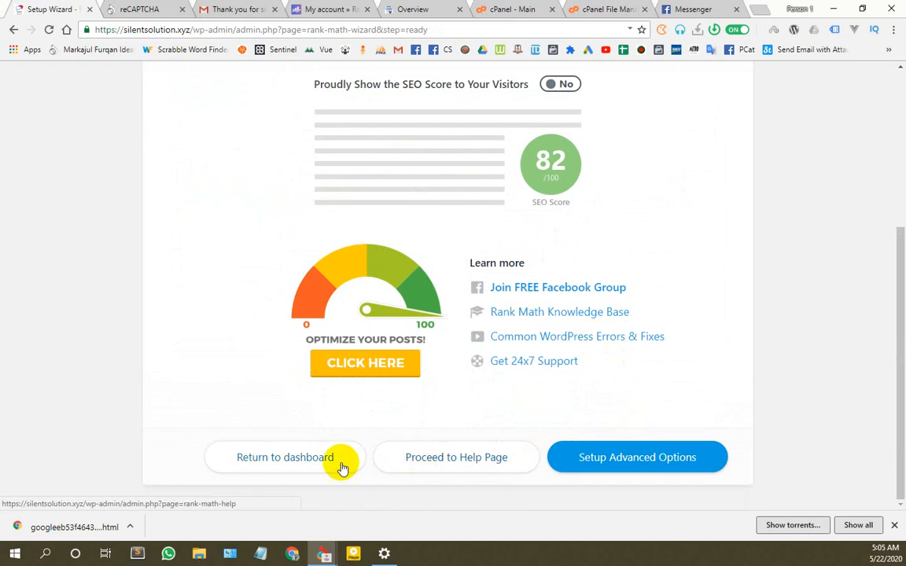
pyautogui.click(307, 456)
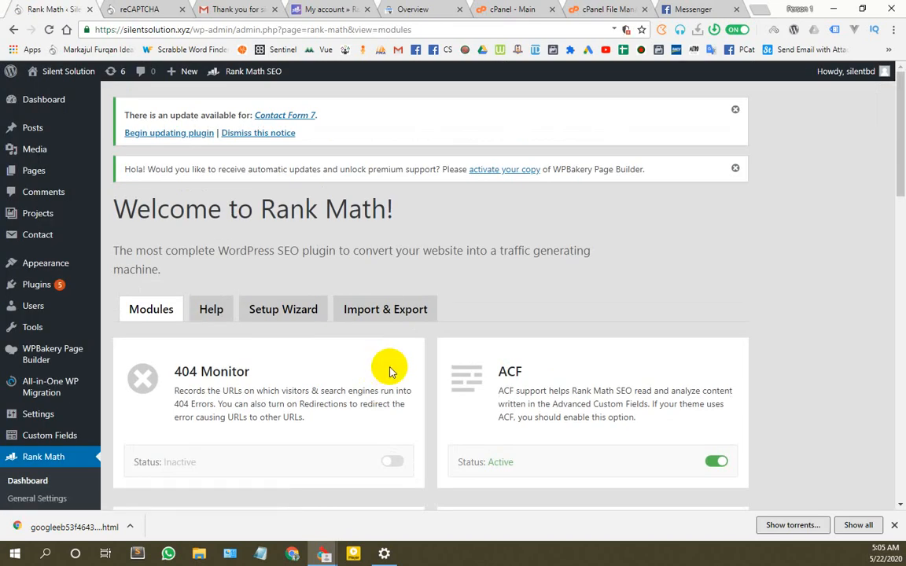
# Step: Switch on the 404 Monitor and Redirections modules on Rank Math's Modules page
pyautogui.scroll(-1, 447, 245)
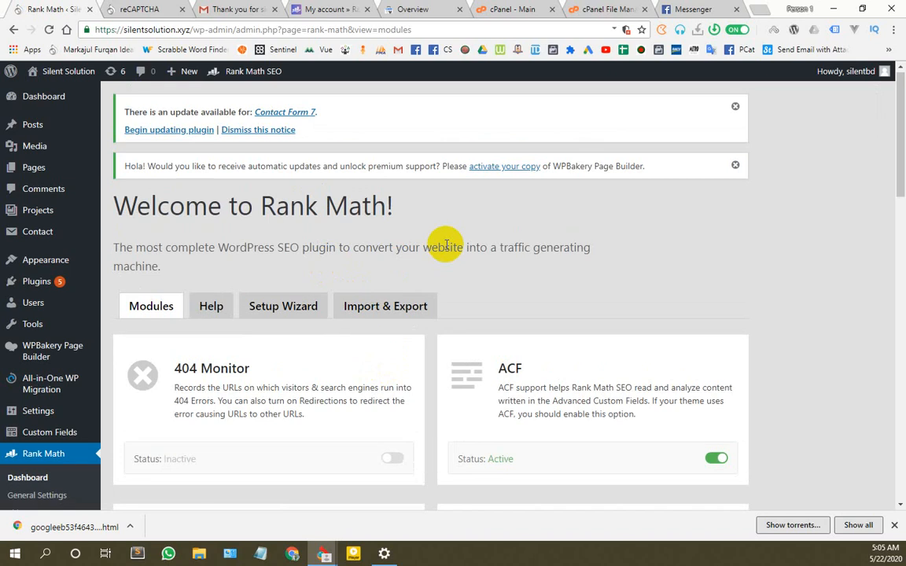
pyautogui.scroll(-3, 447, 245)
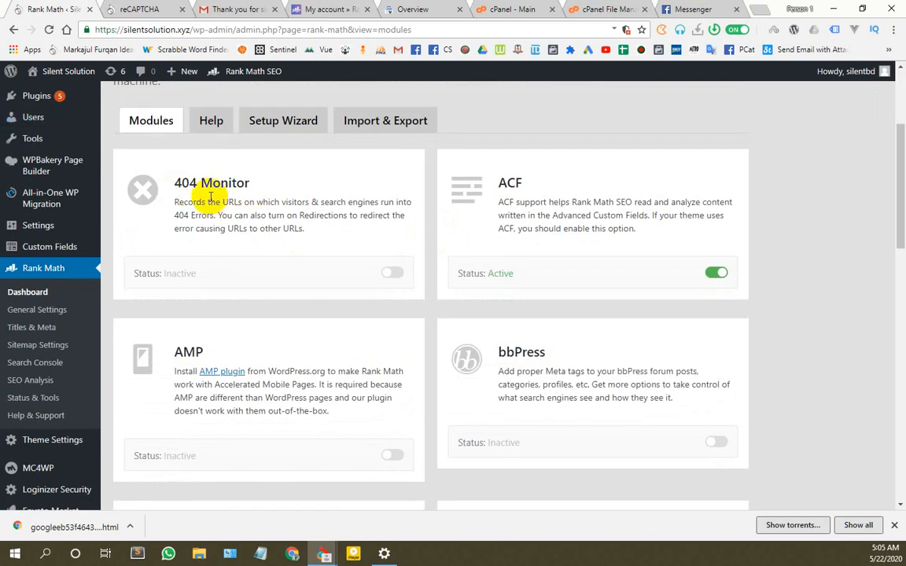
pyautogui.click(392, 273)
pyautogui.scroll(-2, 393, 362)
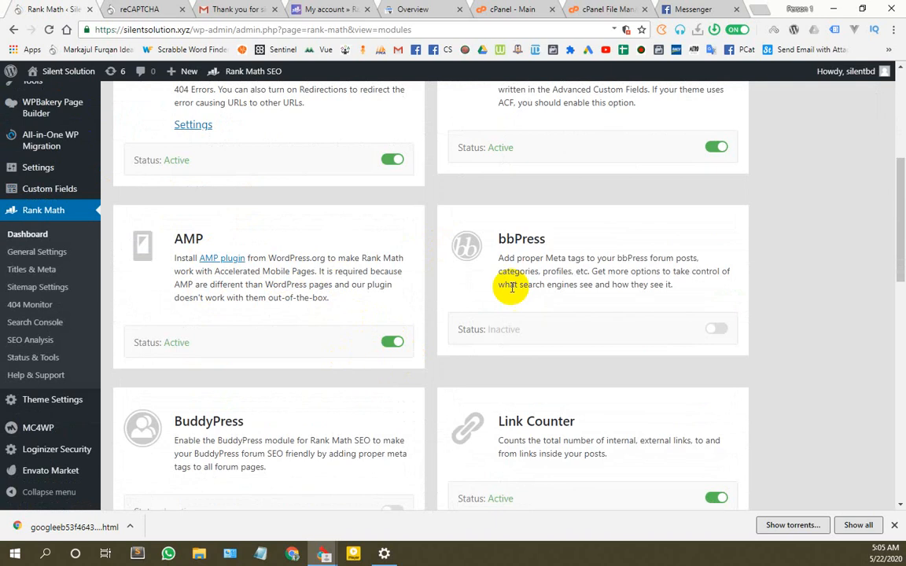
pyautogui.scroll(-2, 632, 328)
pyautogui.scroll(-3, 239, 331)
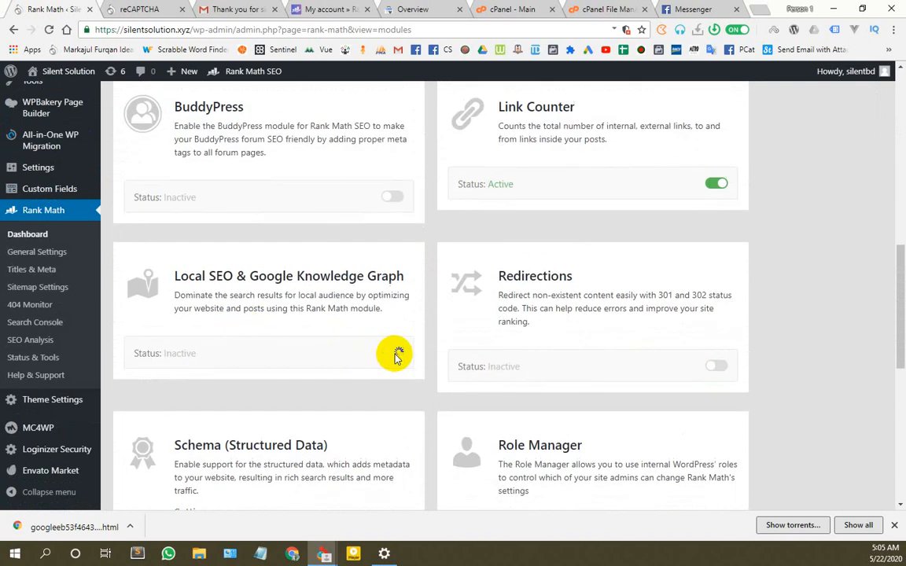
pyautogui.scroll(-2, 481, 348)
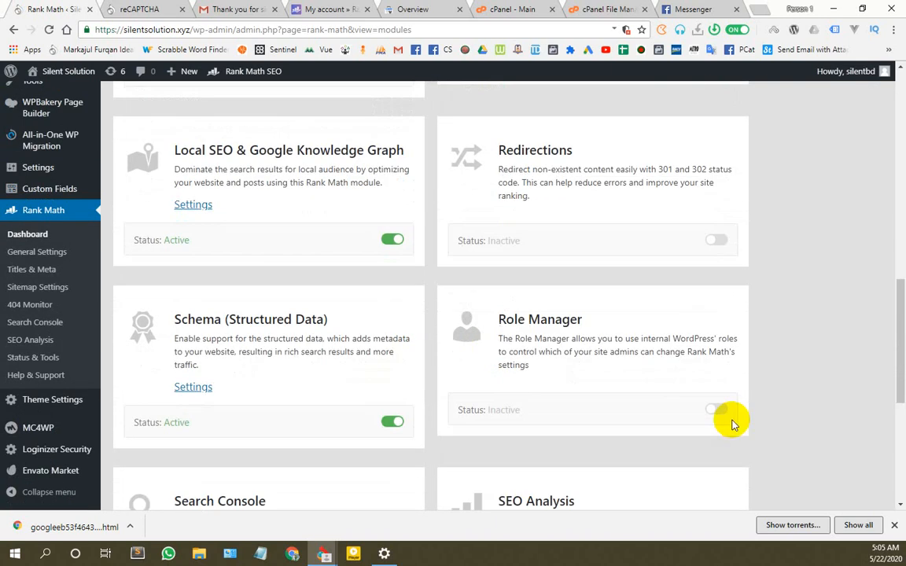
pyautogui.scroll(-4, 406, 369)
pyautogui.scroll(-3, 556, 391)
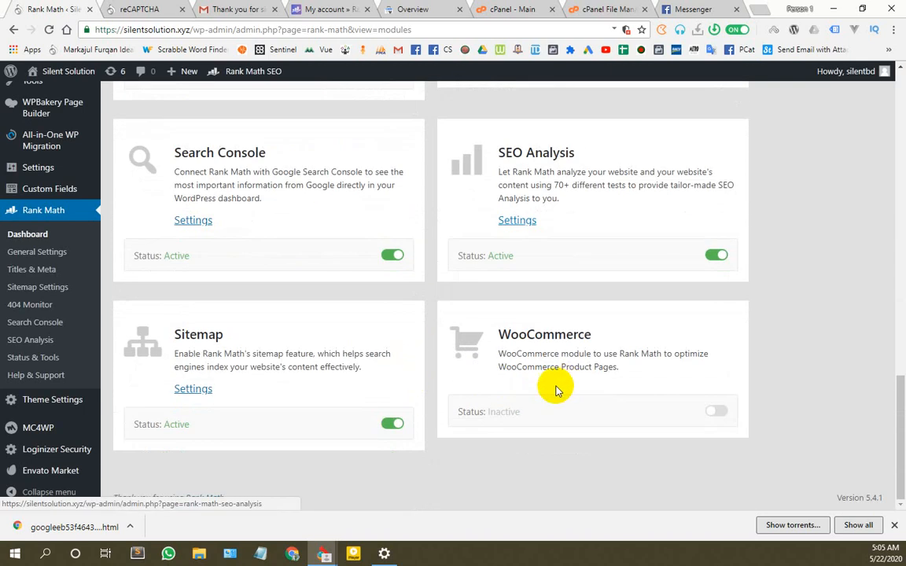
pyautogui.scroll(5, 700, 393)
pyautogui.scroll(1, 515, 319)
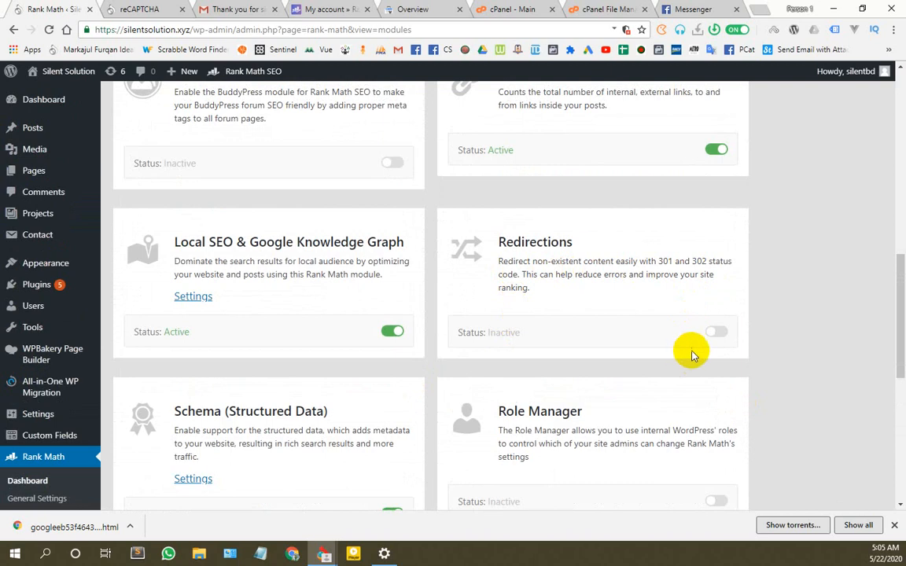
pyautogui.click(714, 331)
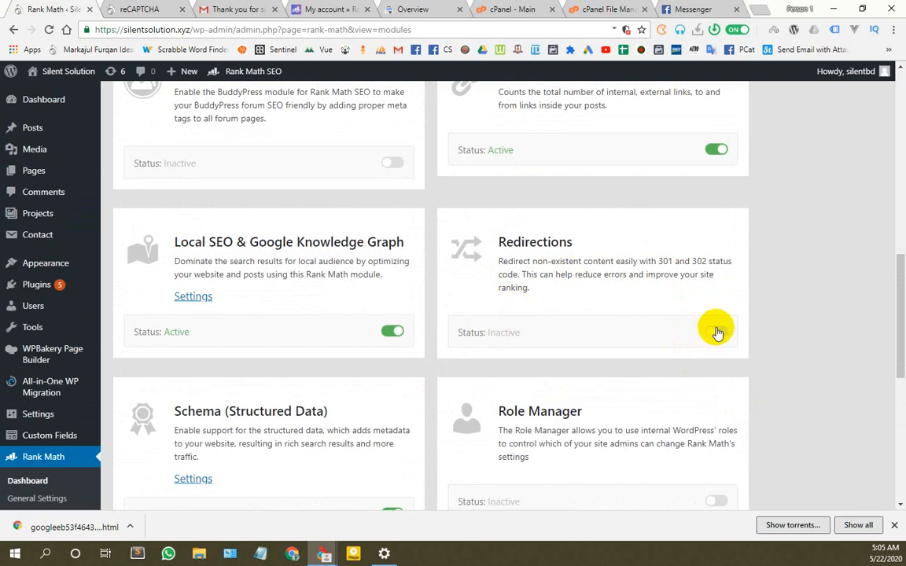
pyautogui.scroll(-10, 340, 275)
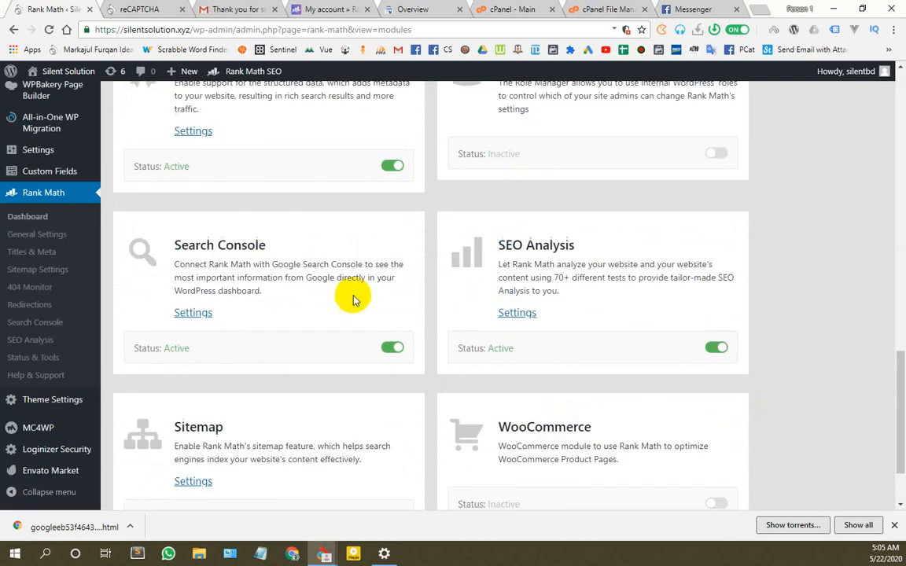
pyautogui.scroll(20, 337, 285)
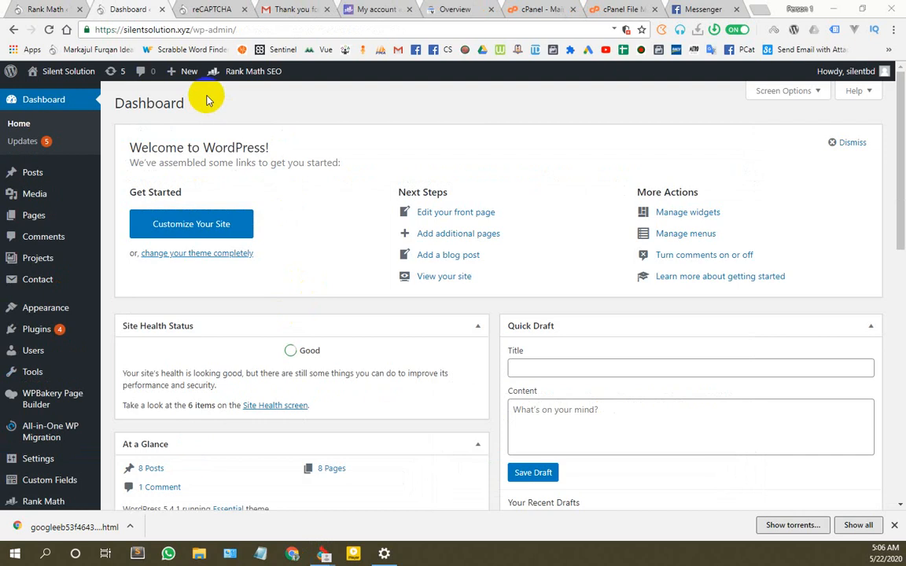
# Step: Reload the Rank Math admin page until it loads, then close the connection-error tab
pyautogui.scroll(-4, 90, 238)
pyautogui.click(50, 379)
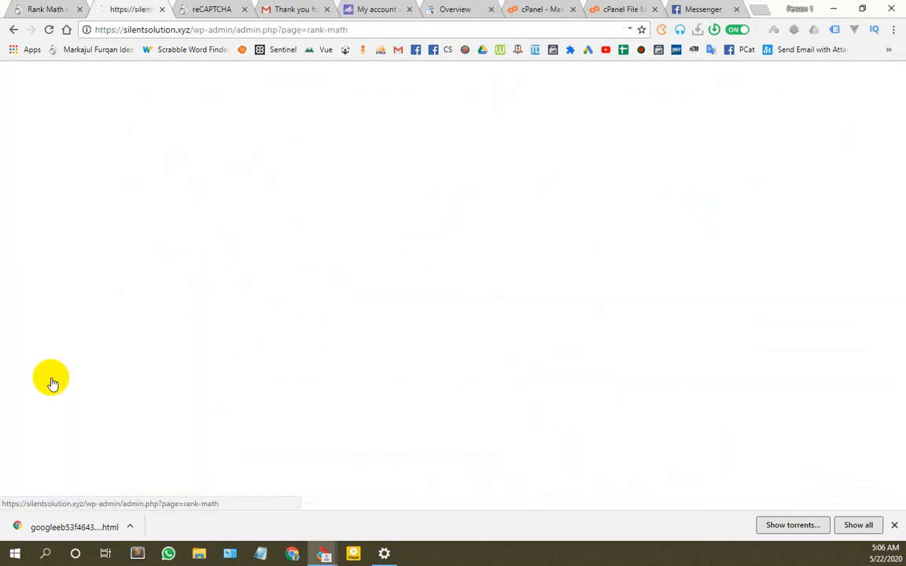
pyautogui.click(48, 31)
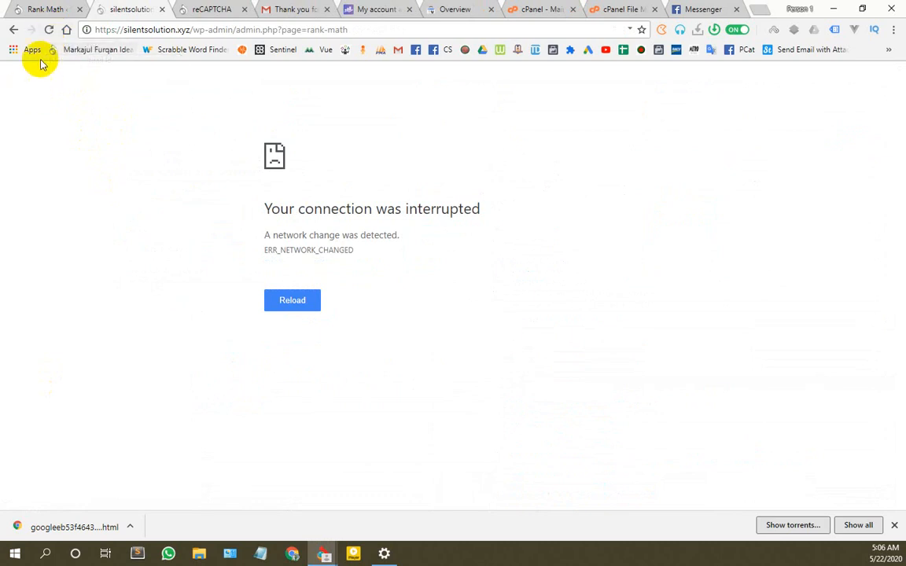
pyautogui.click(49, 31)
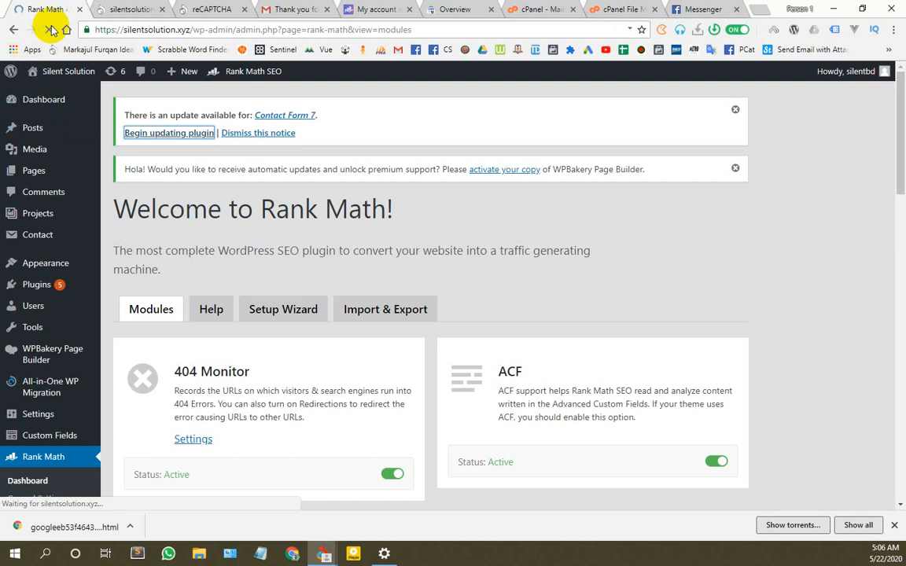
pyautogui.click(118, 10)
pyautogui.click(161, 9)
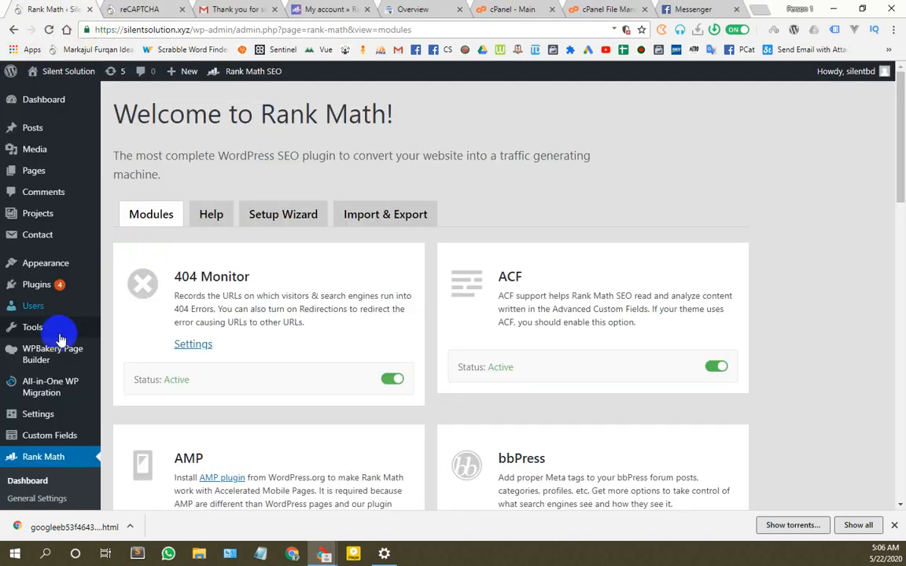
# Step: Start Rank Math's site-wide SEO analysis on the SEO Analysis page
pyautogui.scroll(-3, 104, 311)
pyautogui.scroll(-3, 106, 313)
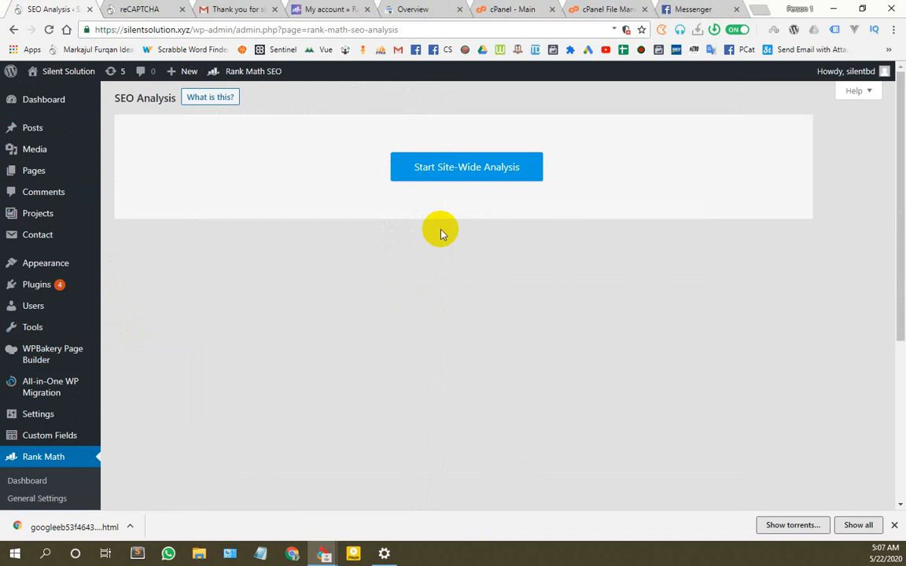
pyautogui.click(481, 169)
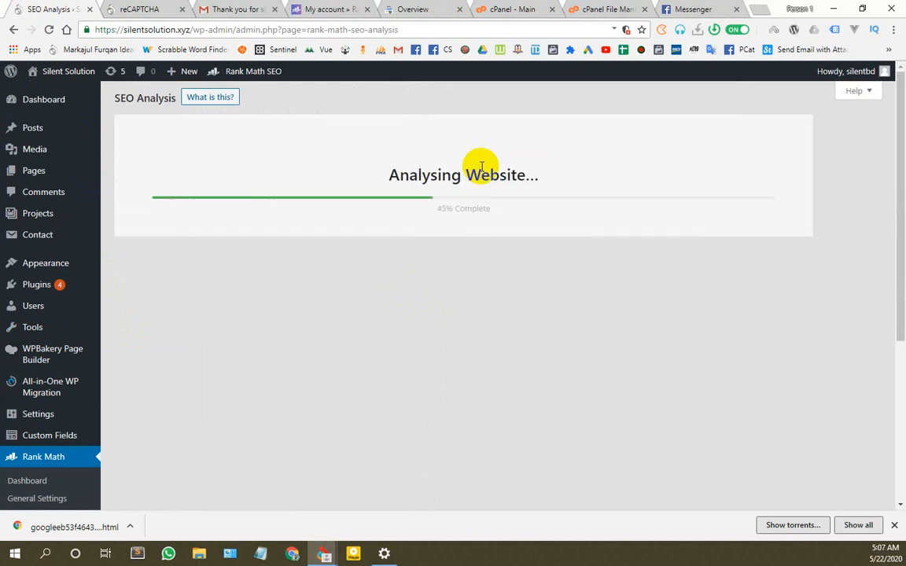
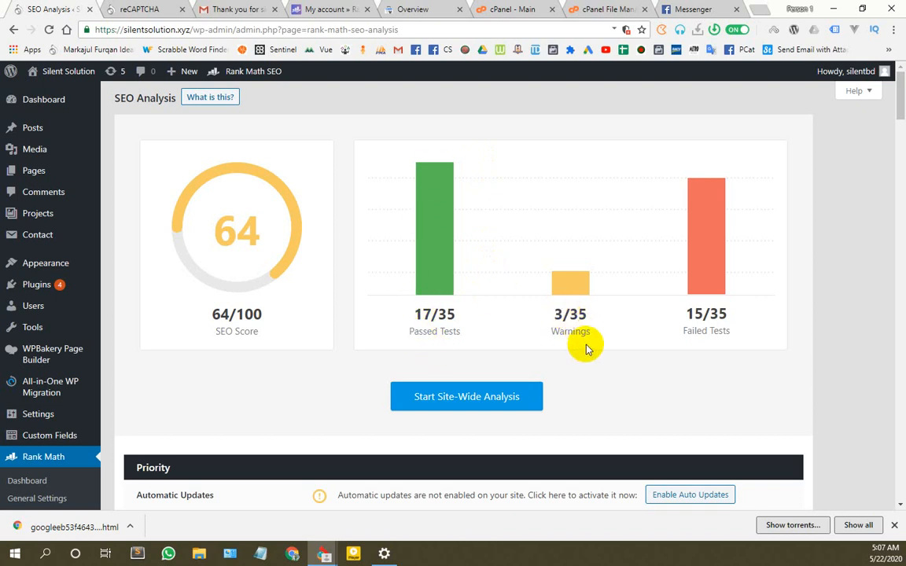
# Step: Review the SEO analysis report, pointing out the missing meta description warning
pyautogui.scroll(-2, 552, 347)
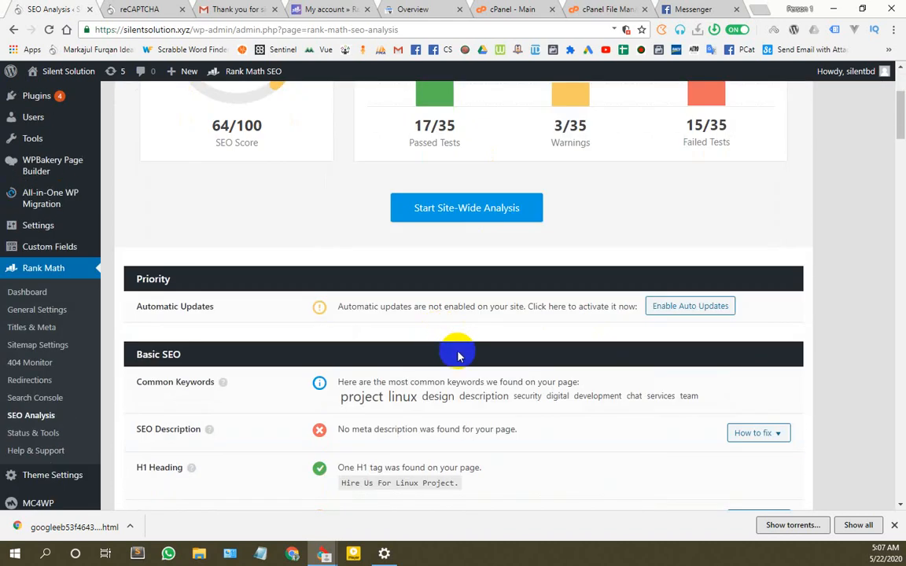
pyautogui.scroll(-1, 640, 311)
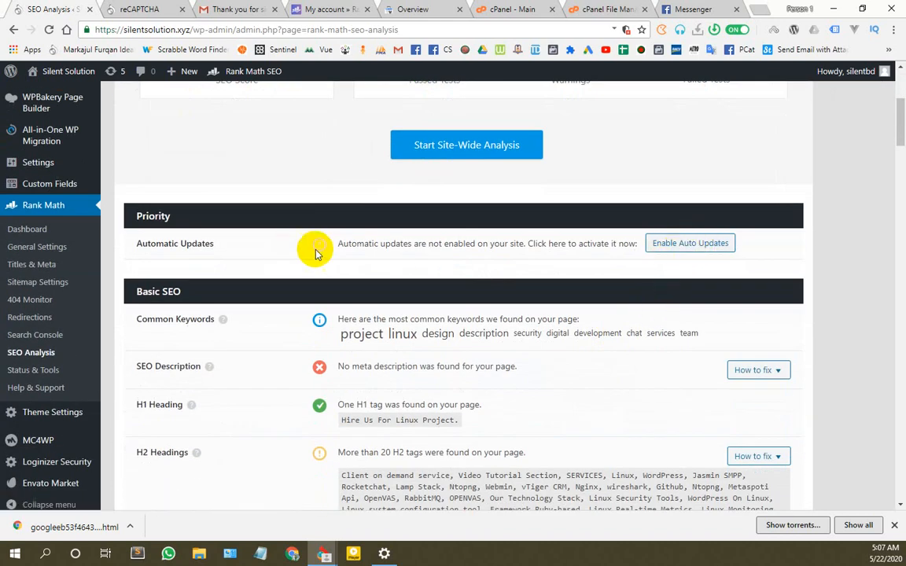
pyautogui.scroll(4, 315, 249)
pyautogui.scroll(-1, 521, 257)
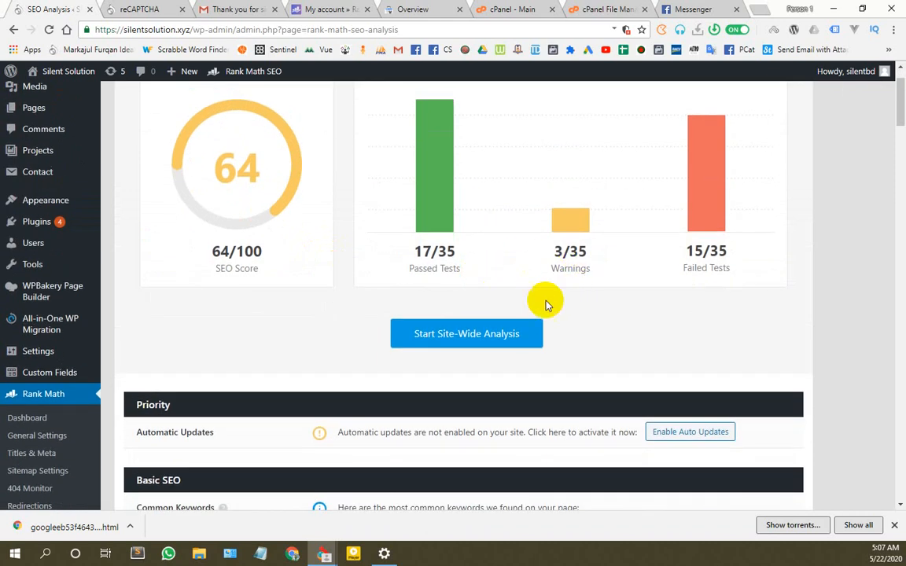
pyautogui.scroll(-3, 598, 283)
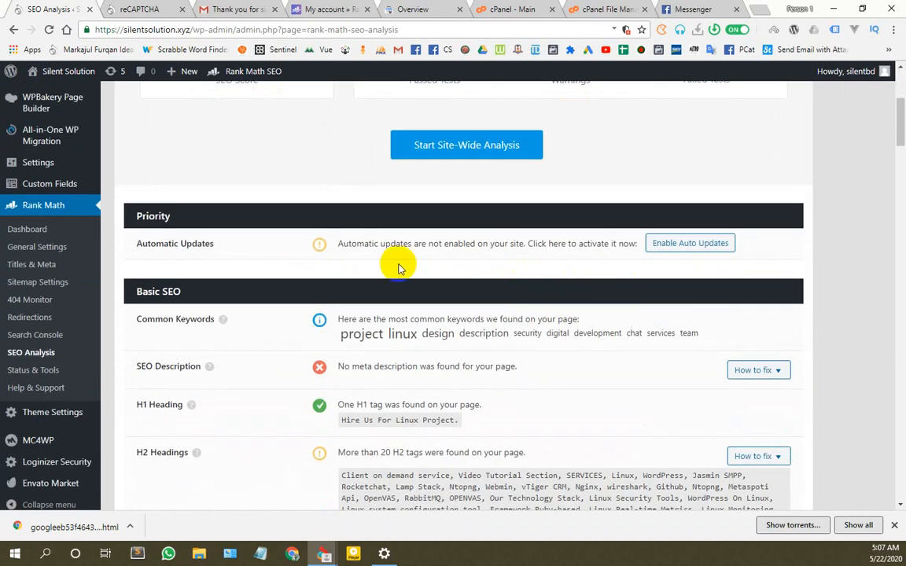
pyautogui.scroll(-1, 398, 269)
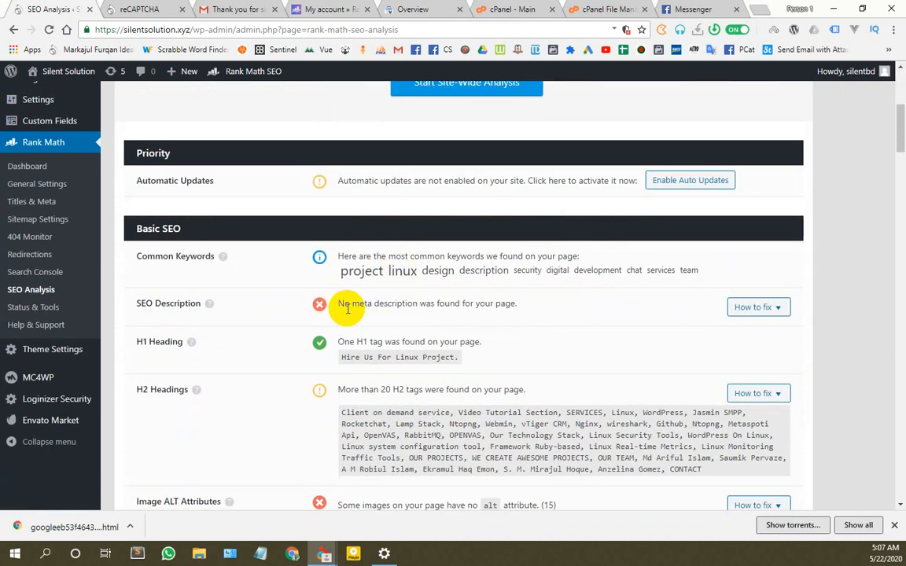
pyautogui.moveTo(343, 305); pyautogui.dragTo(533, 308)
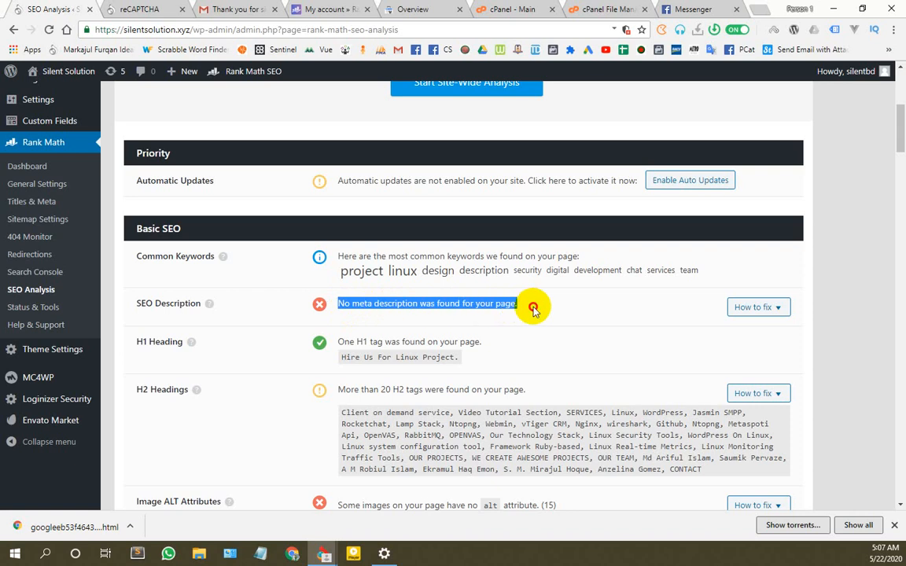
pyautogui.click(545, 311)
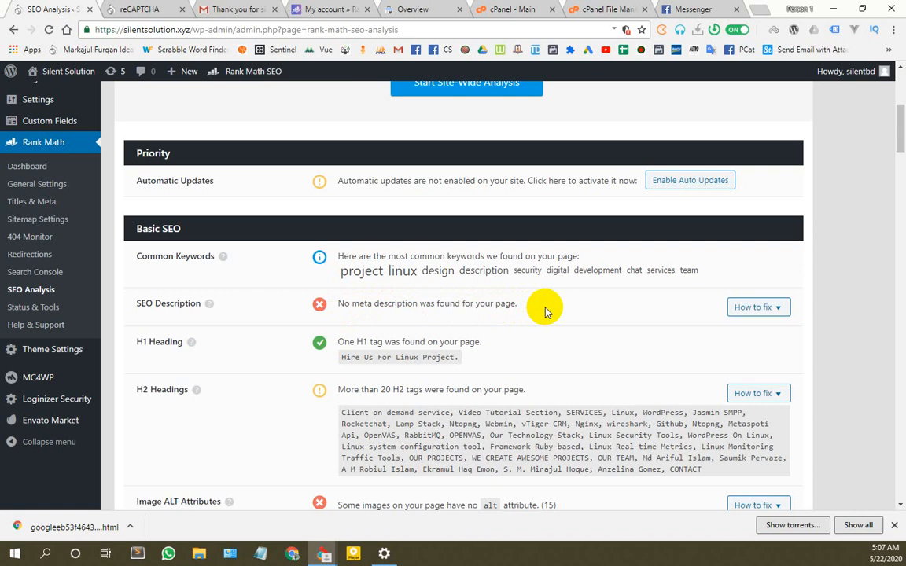
# Step: Point out the missing alt attribute warning and the first image's empty alt code
pyautogui.scroll(-1, 401, 330)
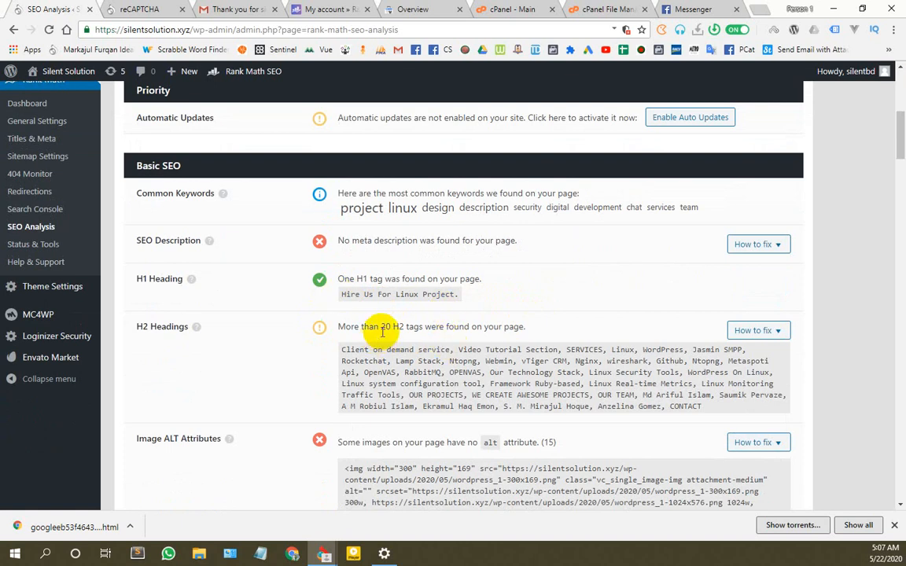
pyautogui.scroll(-4, 374, 380)
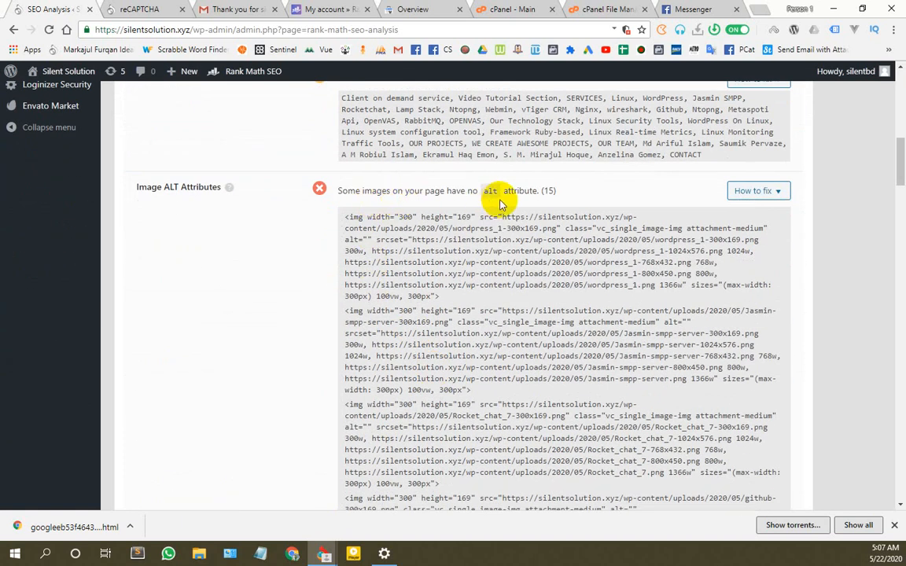
pyautogui.moveTo(561, 195); pyautogui.dragTo(364, 191)
pyautogui.click(385, 189)
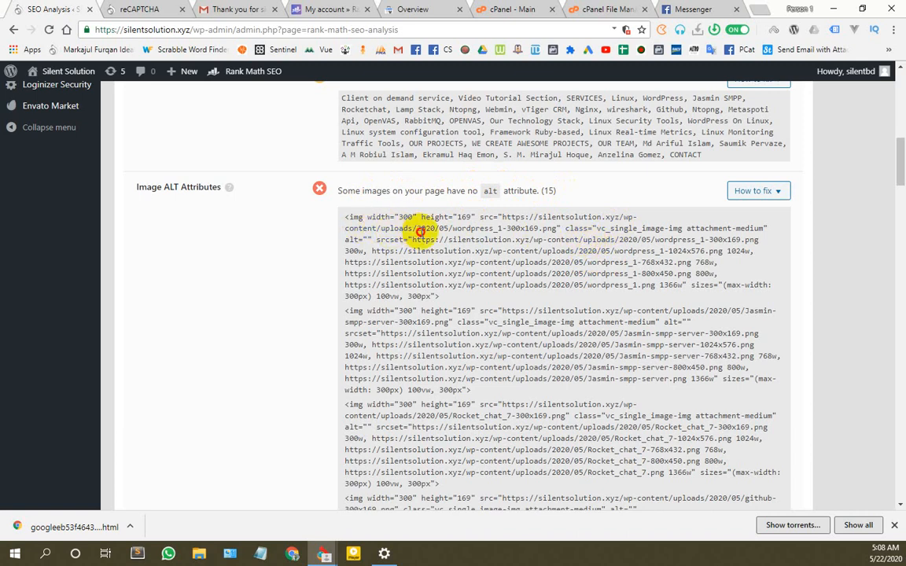
pyautogui.moveTo(421, 228); pyautogui.dragTo(641, 239)
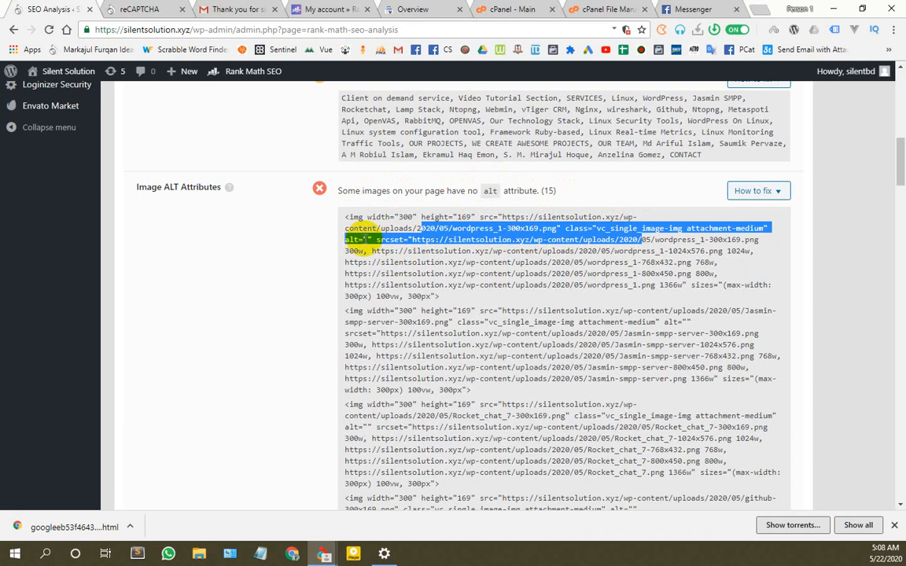
pyautogui.click(367, 239)
pyautogui.scroll(-20, 621, 334)
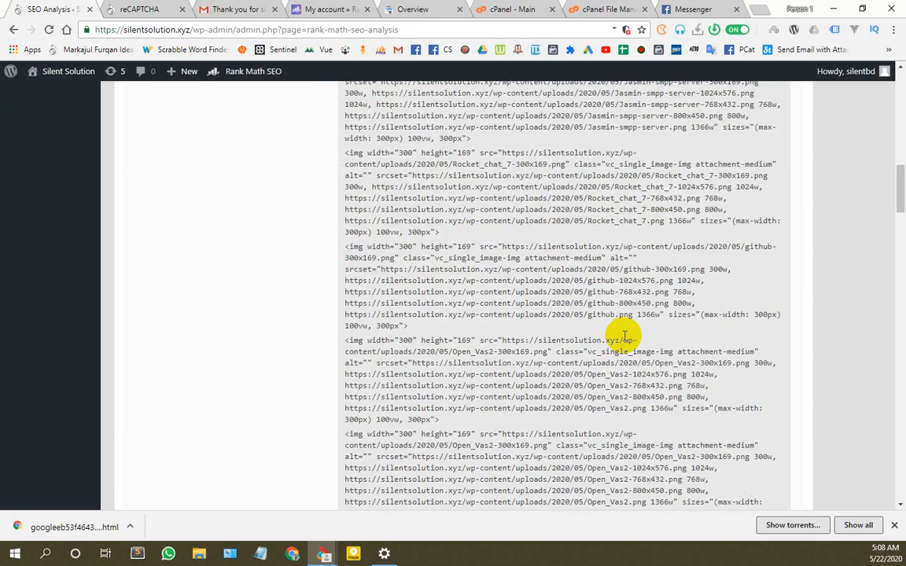
pyautogui.scroll(1, 622, 338)
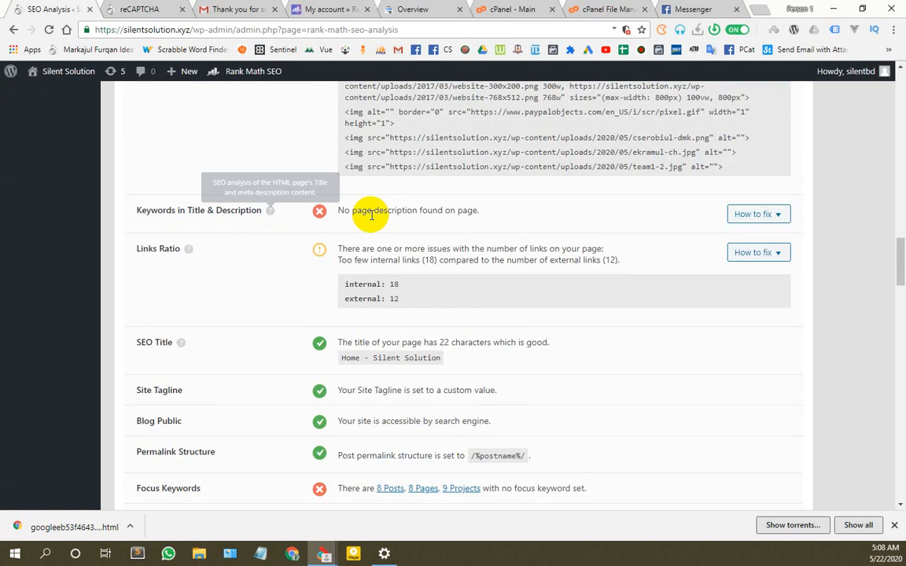
pyautogui.scroll(-3, 483, 197)
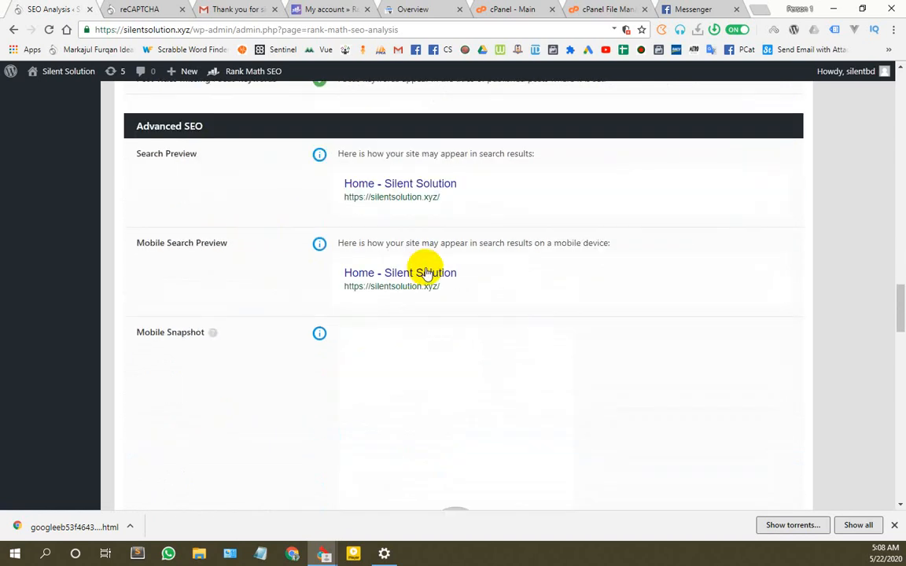
pyautogui.scroll(-8, 485, 269)
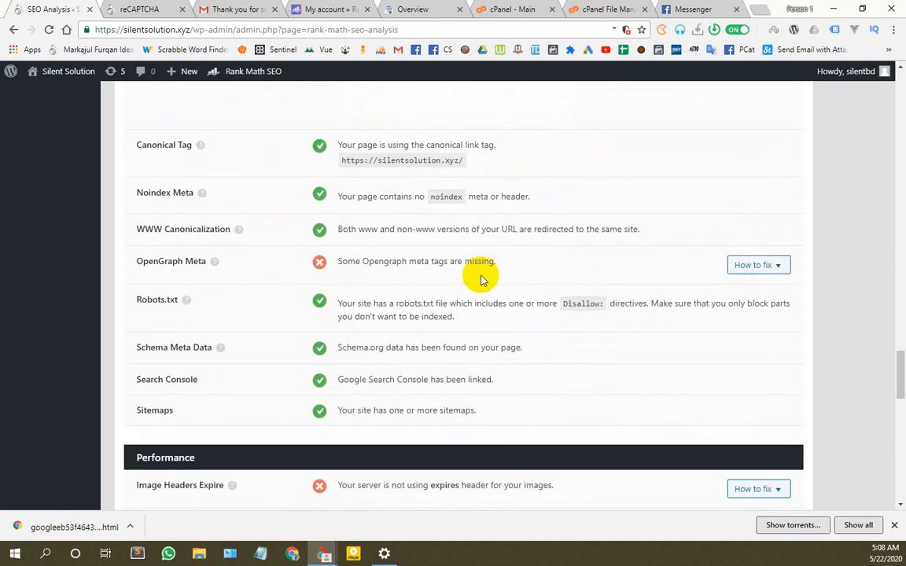
pyautogui.scroll(-6, 482, 279)
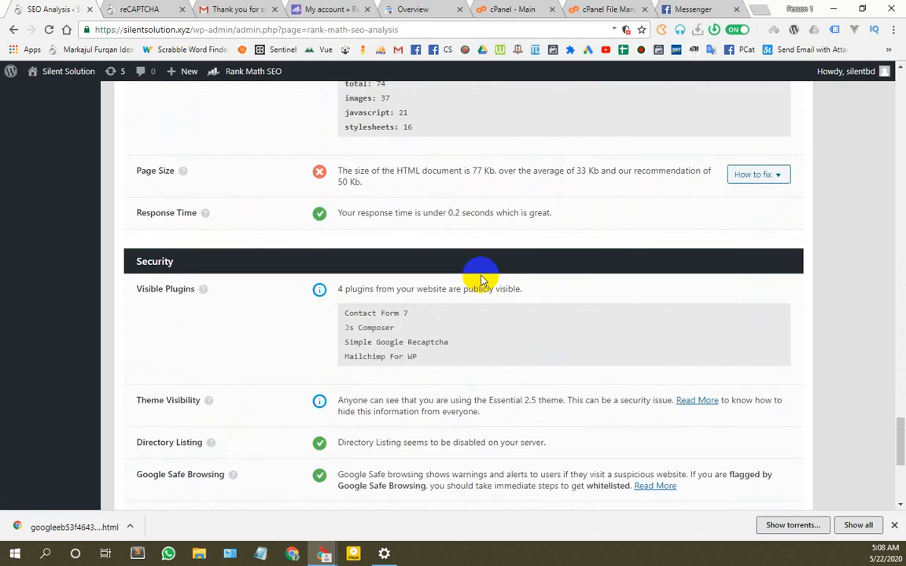
pyautogui.scroll(20, 481, 276)
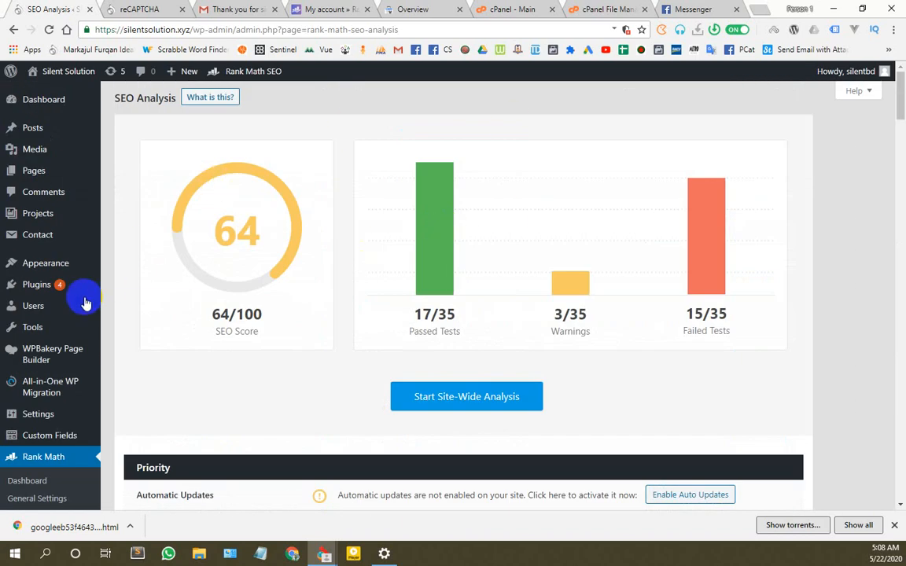
# Step: Reload the reCAPTCHA admin page, then close its tab
pyautogui.moveTo(85, 303)
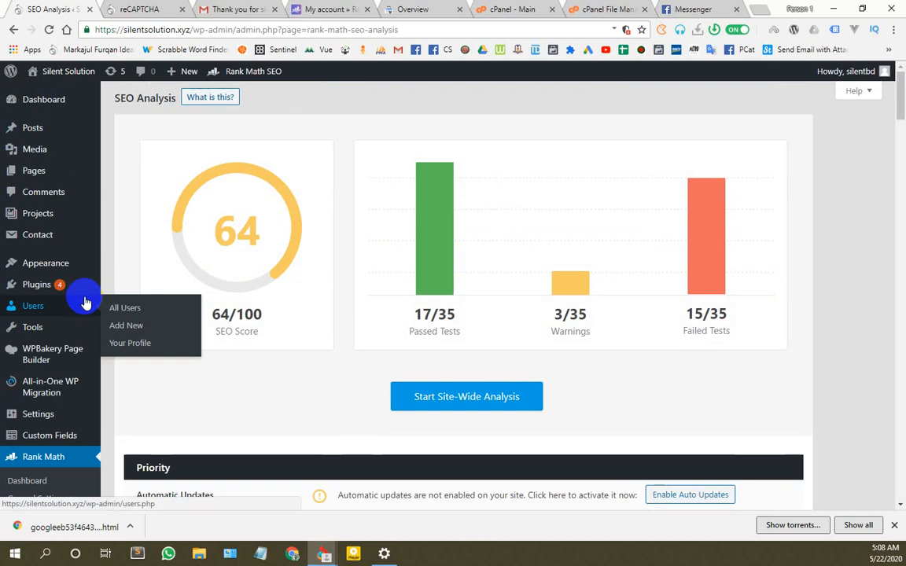
pyautogui.click(140, 9)
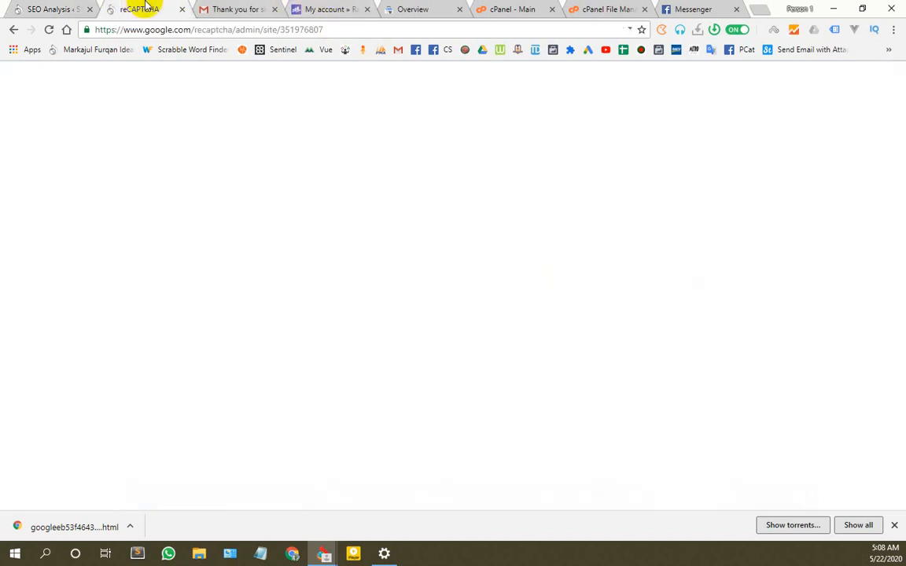
pyautogui.click(53, 8)
pyautogui.click(143, 9)
pyautogui.click(48, 29)
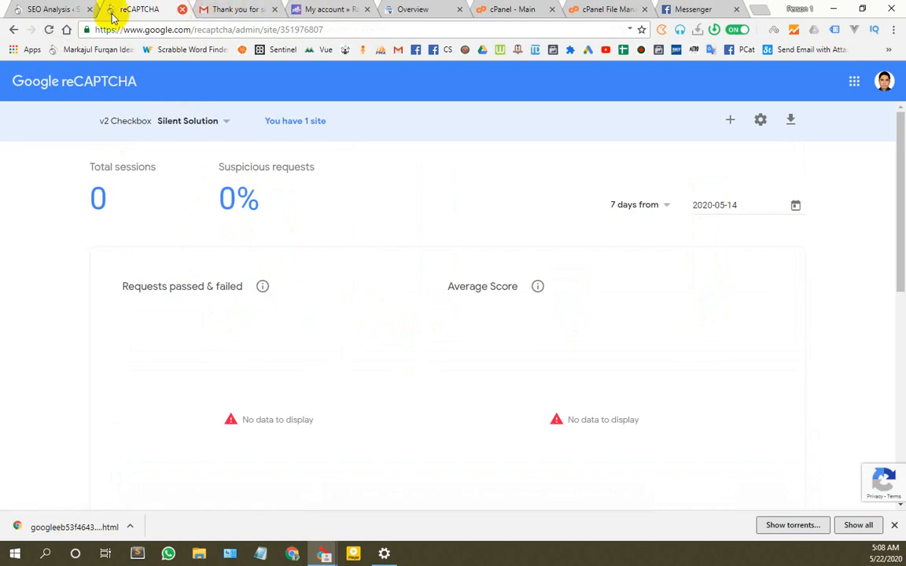
pyautogui.click(181, 9)
pyautogui.click(38, 10)
# Step: Open the live Silent Solution site from Visit Site in a new tab
pyautogui.moveTo(57, 73)
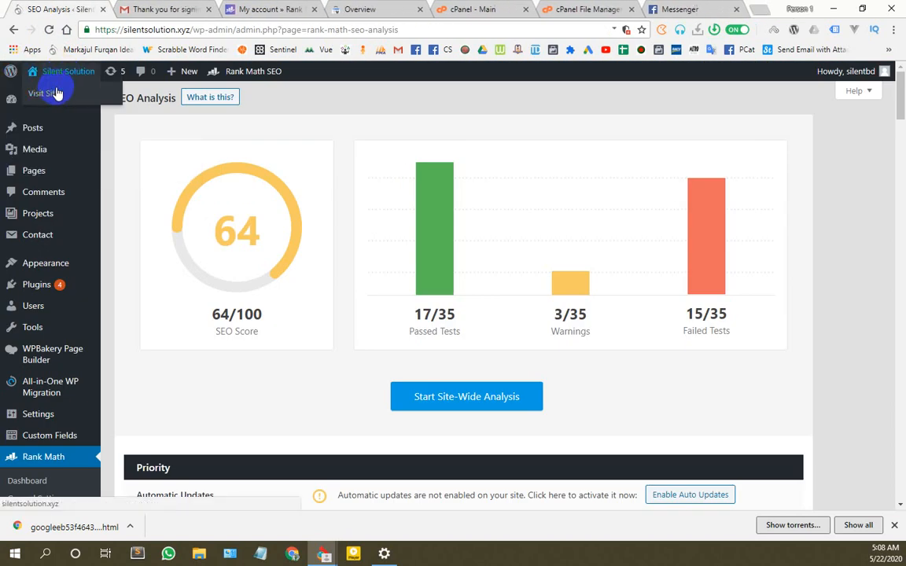
pyautogui.rightClick(55, 94)
pyautogui.click(87, 98)
pyautogui.click(135, 9)
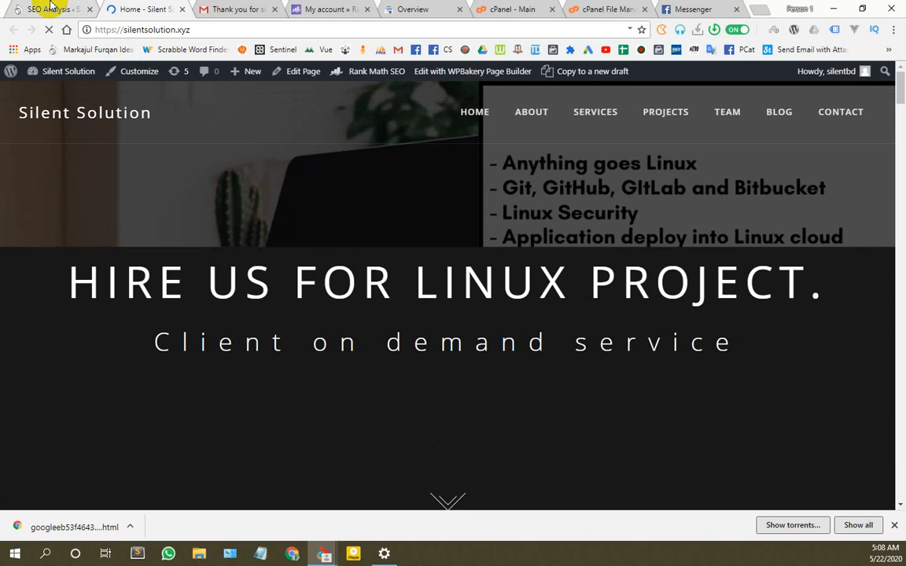
# Step: Open the Home page in the editor and check its Rank Math SEO score of 6 / 100
pyautogui.click(56, 7)
pyautogui.click(134, 7)
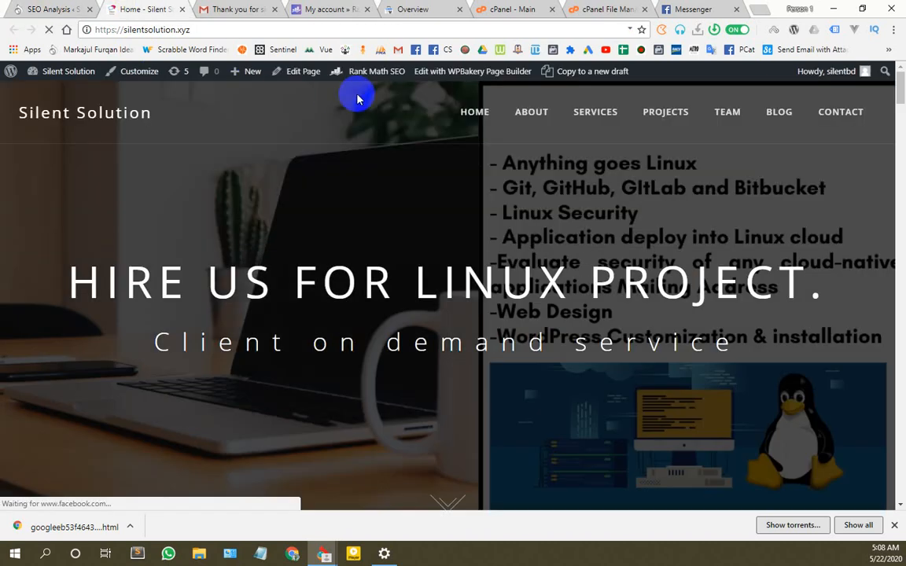
pyautogui.click(295, 72)
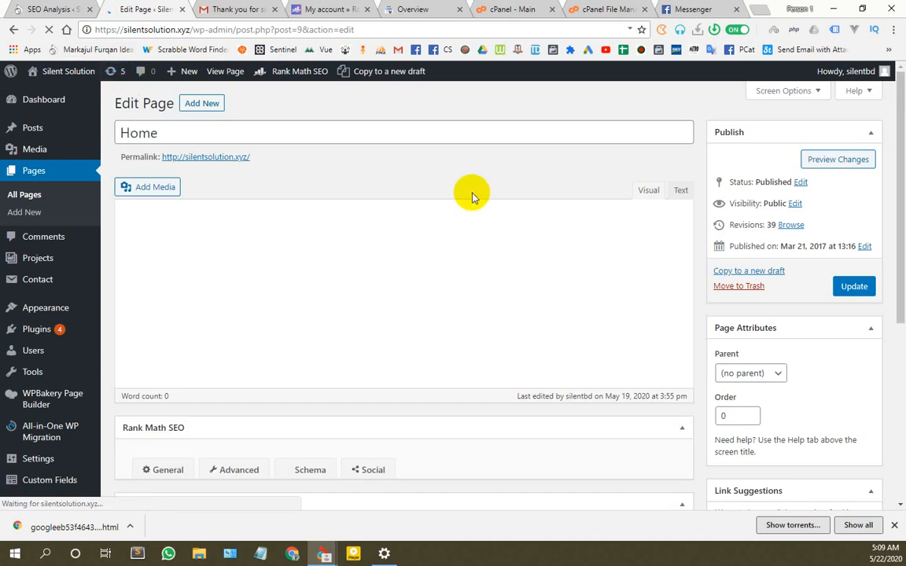
pyautogui.scroll(-1, 610, 262)
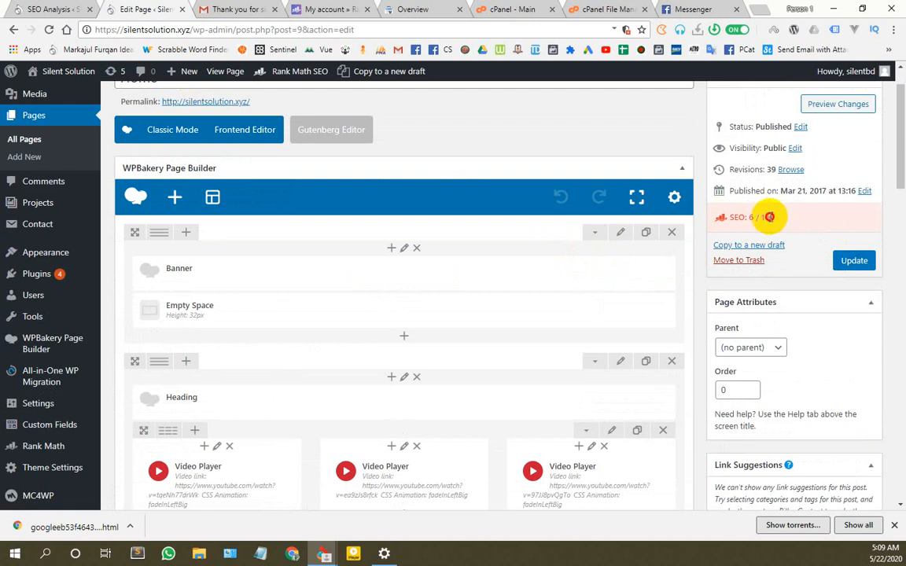
pyautogui.moveTo(768, 217); pyautogui.dragTo(719, 217)
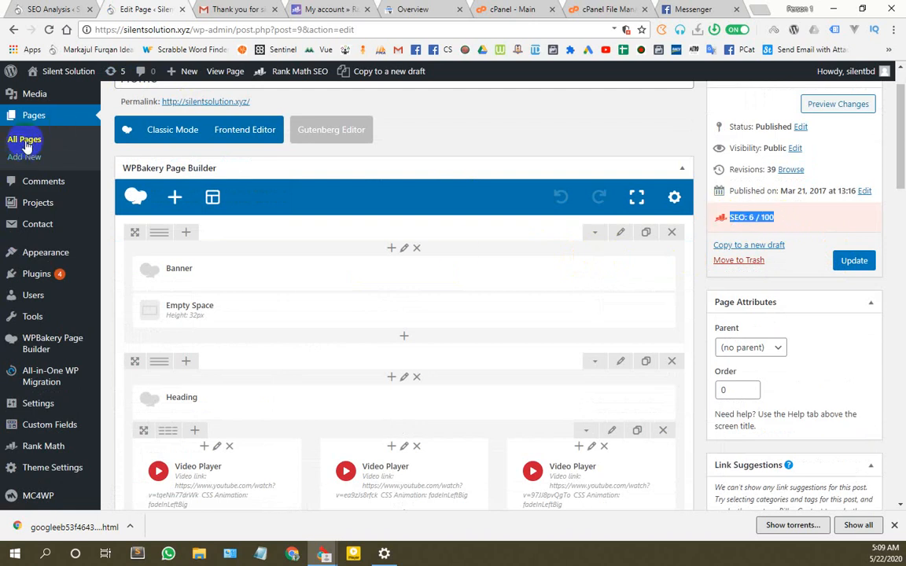
# Step: Open Pages > All Pages in a new tab
pyautogui.rightClick(26, 145)
pyautogui.click(59, 148)
pyautogui.click(196, 8)
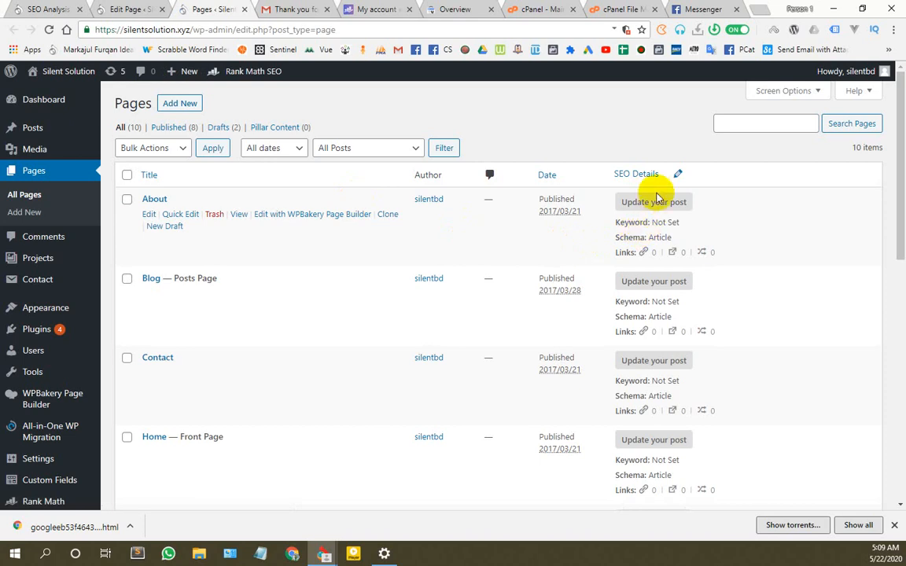
# Step: Check each page's SEO Details for a focus keyword (none set), then return to the Home editor
pyautogui.scroll(-4, 645, 300)
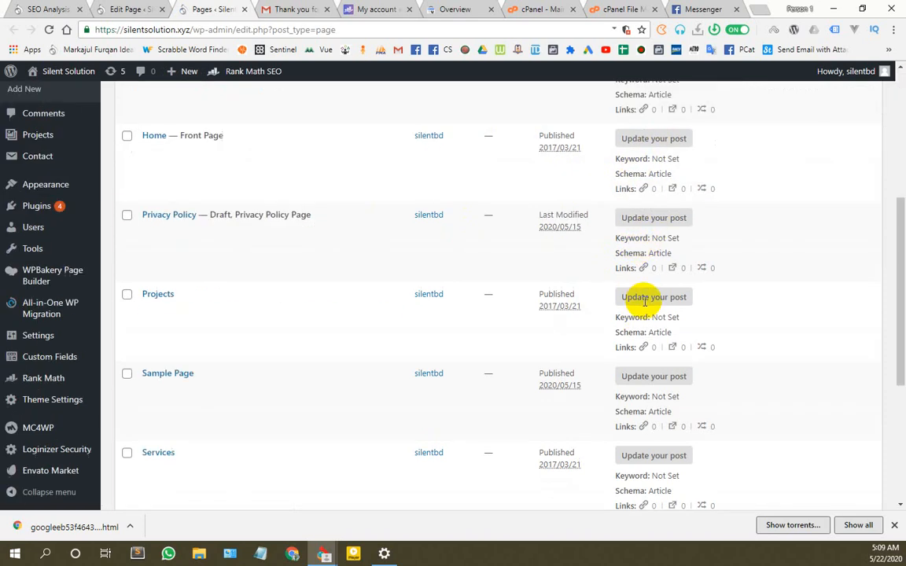
pyautogui.scroll(-2, 646, 330)
pyautogui.scroll(6, 649, 354)
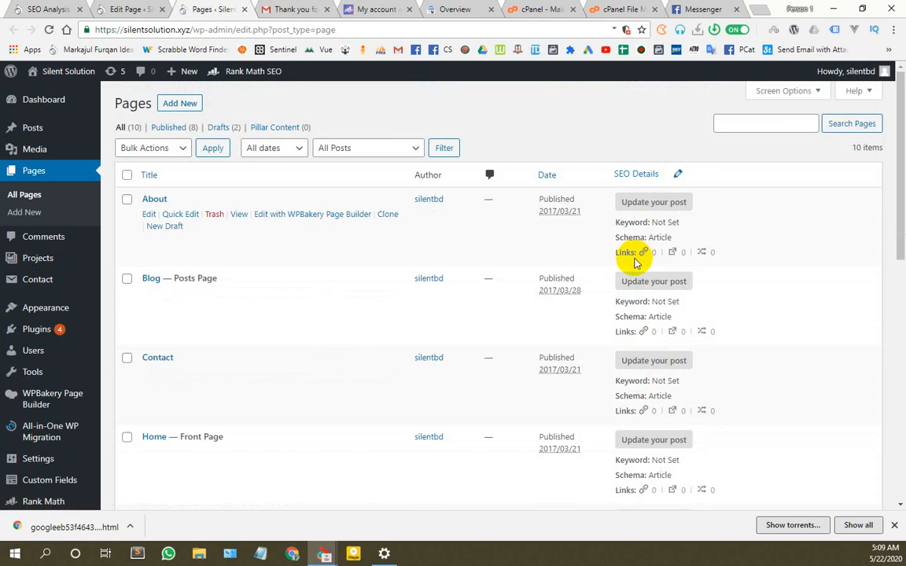
pyautogui.scroll(-5, 636, 260)
pyautogui.scroll(5, 635, 259)
pyautogui.scroll(-4, 632, 184)
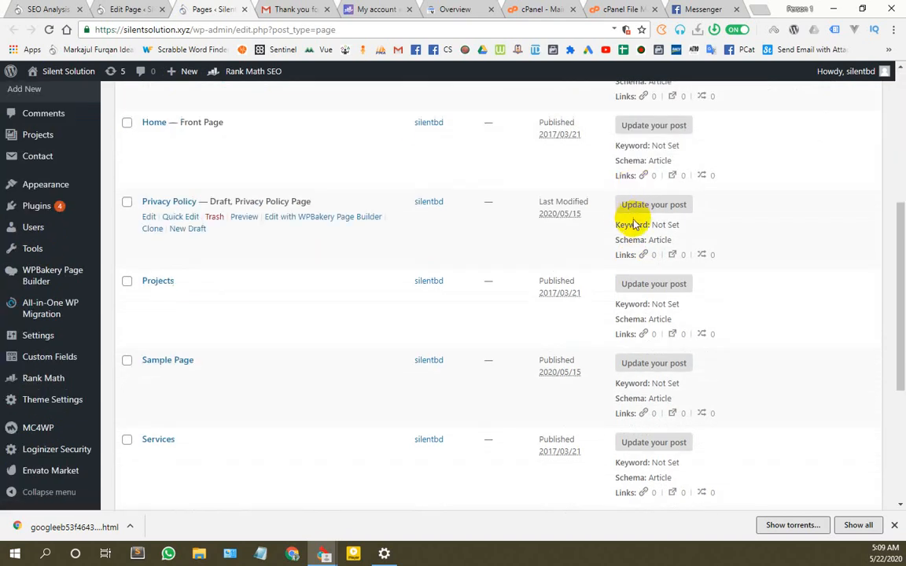
pyautogui.scroll(5, 635, 224)
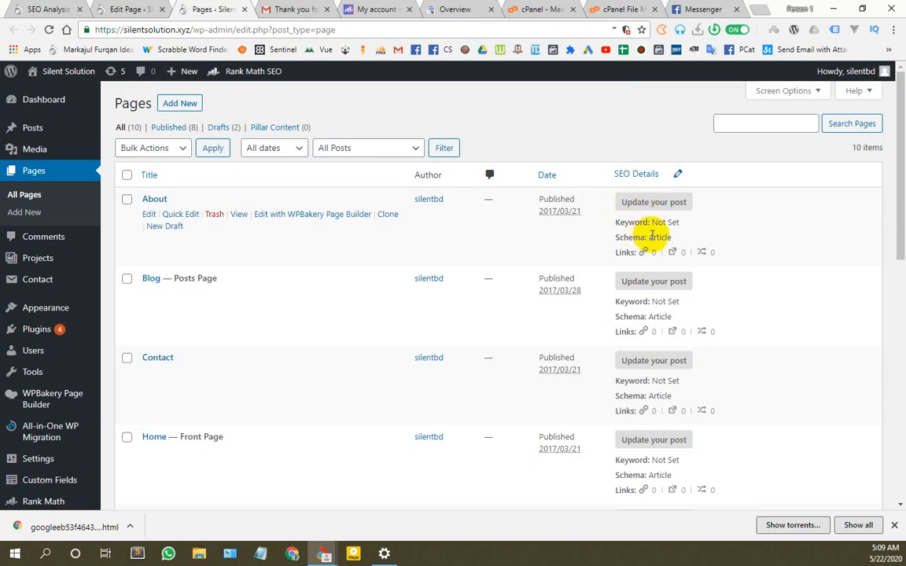
pyautogui.scroll(-7, 647, 279)
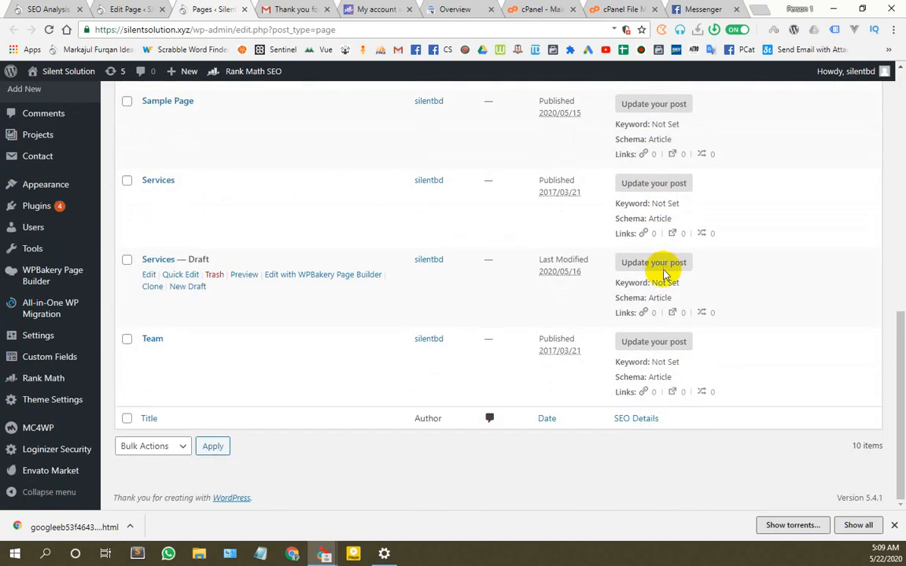
pyautogui.scroll(7, 665, 338)
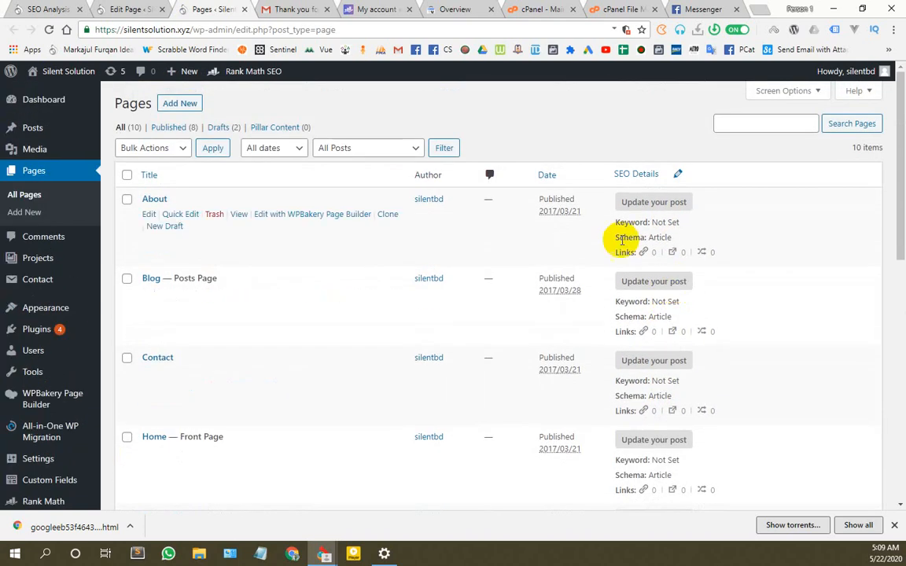
pyautogui.click(142, 6)
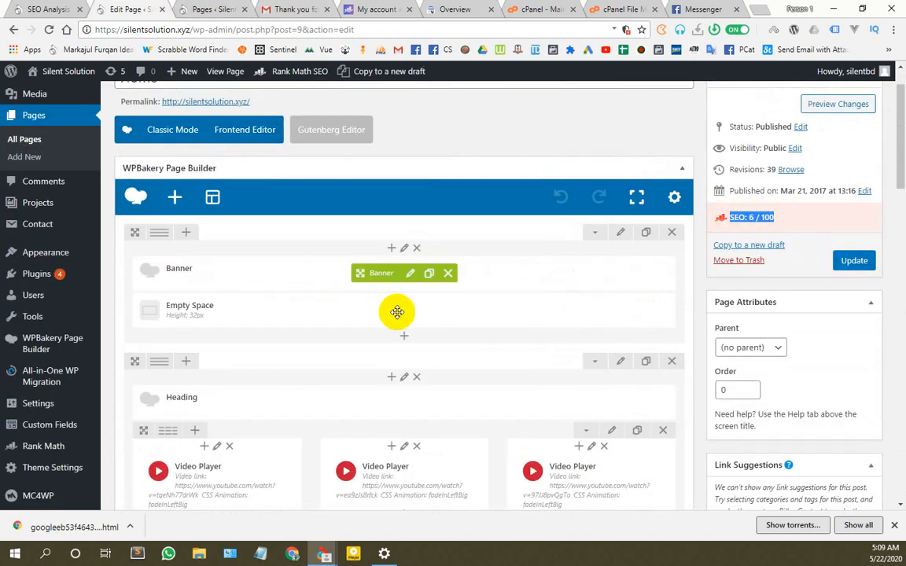
# Step: Collapse the WPBakery Page Builder box on the Home page editor
pyautogui.scroll(-3, 524, 315)
pyautogui.scroll(-4, 523, 315)
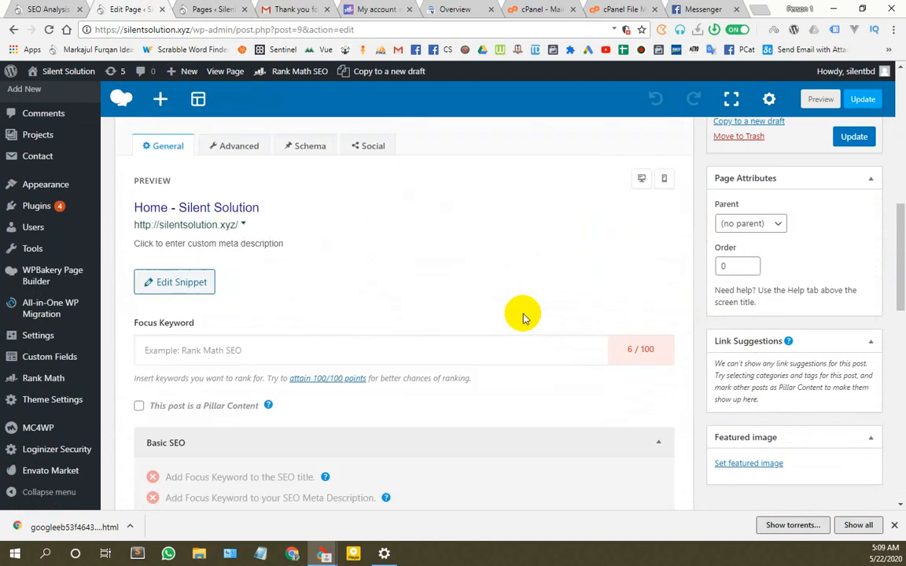
pyautogui.scroll(3, 521, 314)
pyautogui.scroll(-5, 610, 352)
pyautogui.scroll(10, 610, 352)
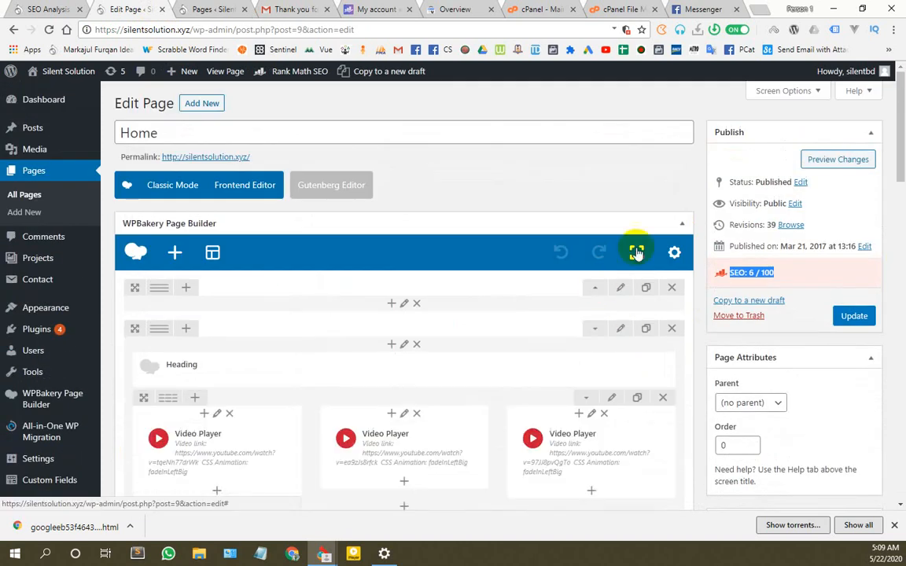
pyautogui.click(679, 226)
# Step: Review the Rank Math SEO panel (6/100, empty focus keyword) and open a blank tab
pyautogui.scroll(-2, 189, 252)
pyautogui.scroll(2, 180, 237)
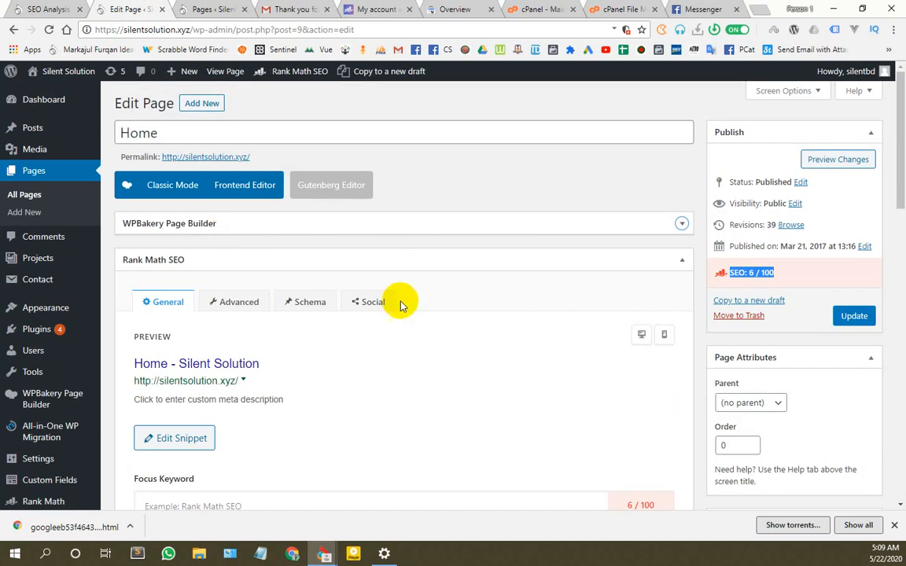
pyautogui.scroll(-2, 340, 309)
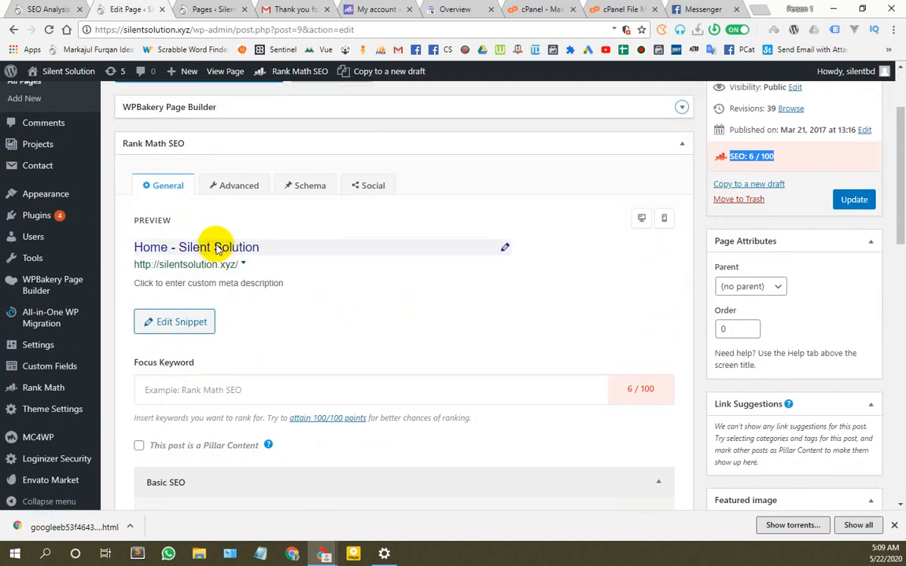
pyautogui.scroll(2, 194, 307)
pyautogui.scroll(-3, 202, 310)
pyautogui.scroll(1, 202, 192)
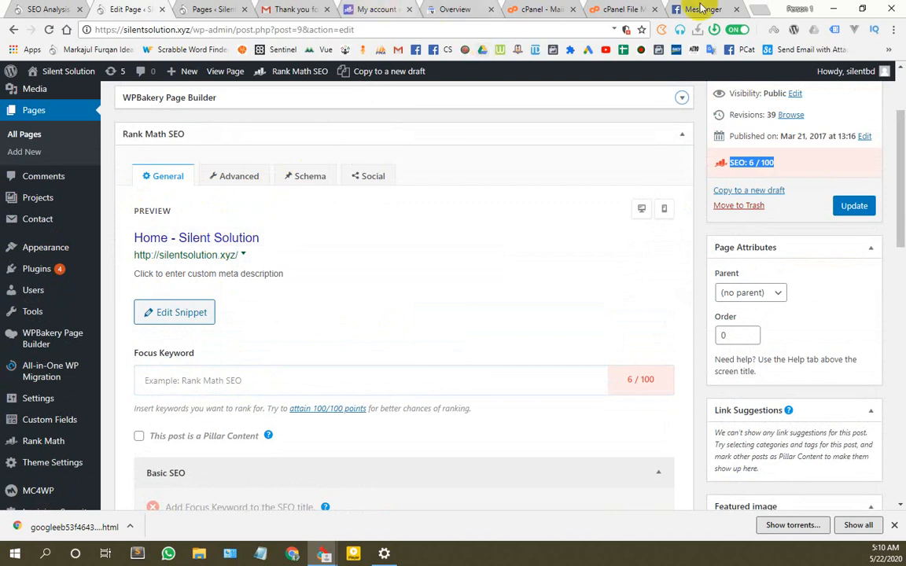
pyautogui.click(755, 9)
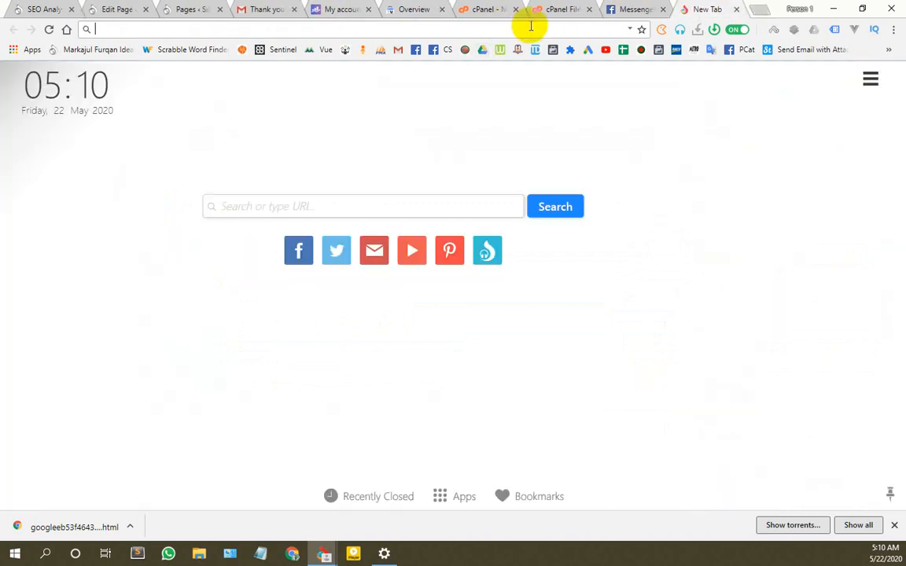
# Step: Load the Prothom Alo news site from the address bar
pyautogui.write('[')
pyautogui.press('BackSpace')
pyautogui.write('prothomalo.com')
pyautogui.press('Return')
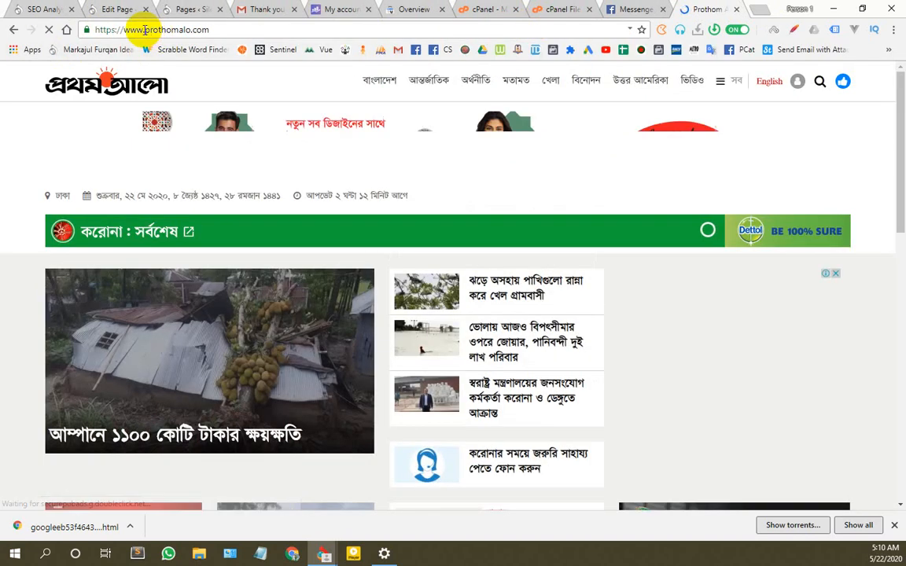
# Step: Edit the address into a Google search for 'prothomalo'
pyautogui.moveTo(142, 29); pyautogui.dragTo(95, 29)
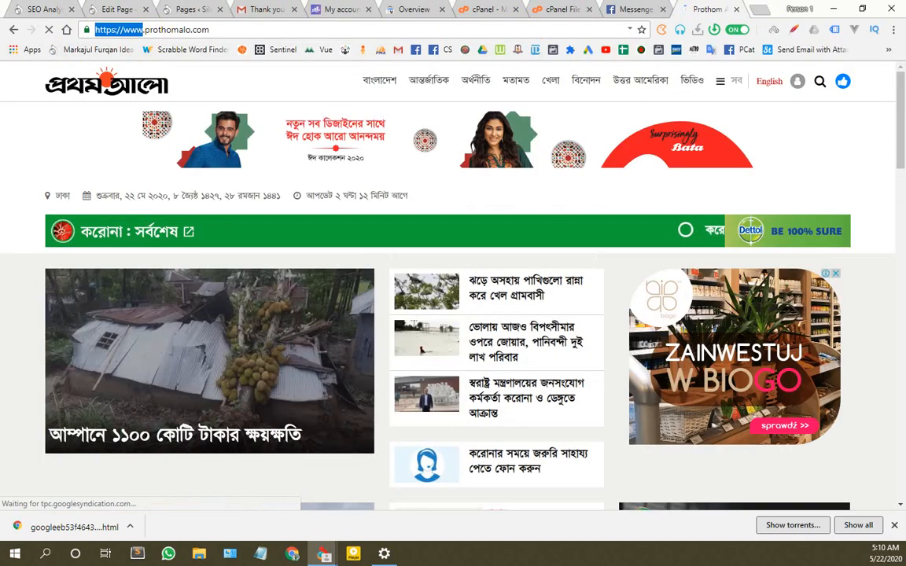
pyautogui.press('BackSpace')
pyautogui.click(191, 30)
pyautogui.press('BackSpace')
pyautogui.press('BackSpace')
pyautogui.press('BackSpace')
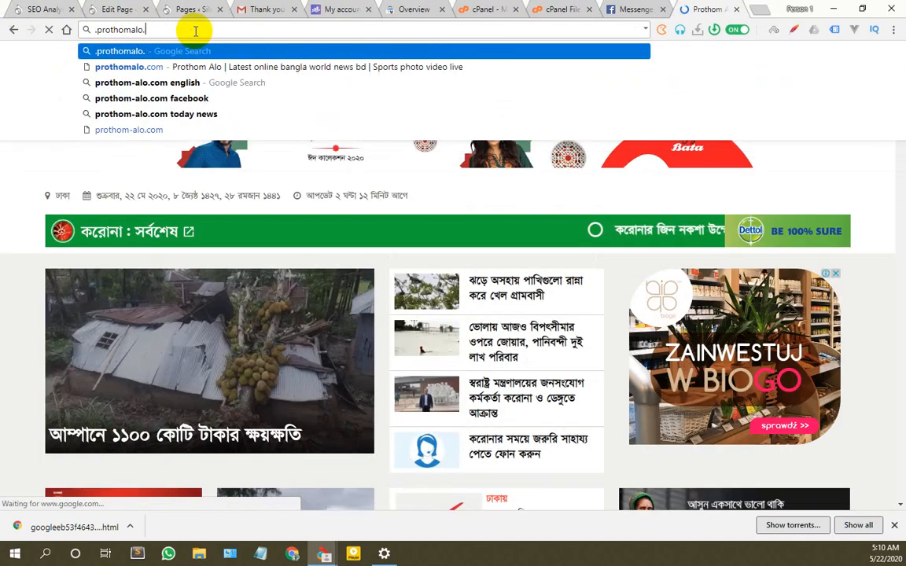
pyautogui.press('BackSpace')
pyautogui.press('Return')
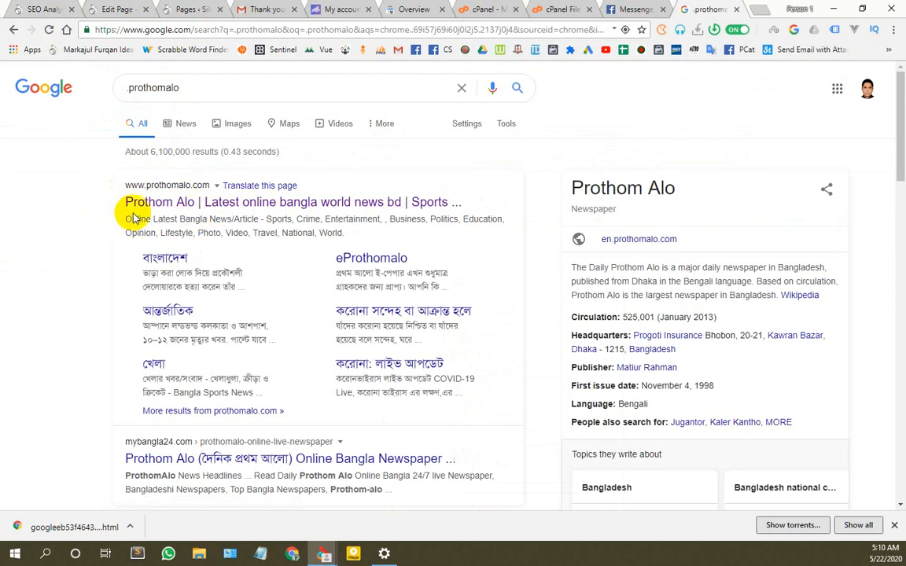
# Step: Search Google for 'jugantor'
pyautogui.scroll(-8, 146, 228)
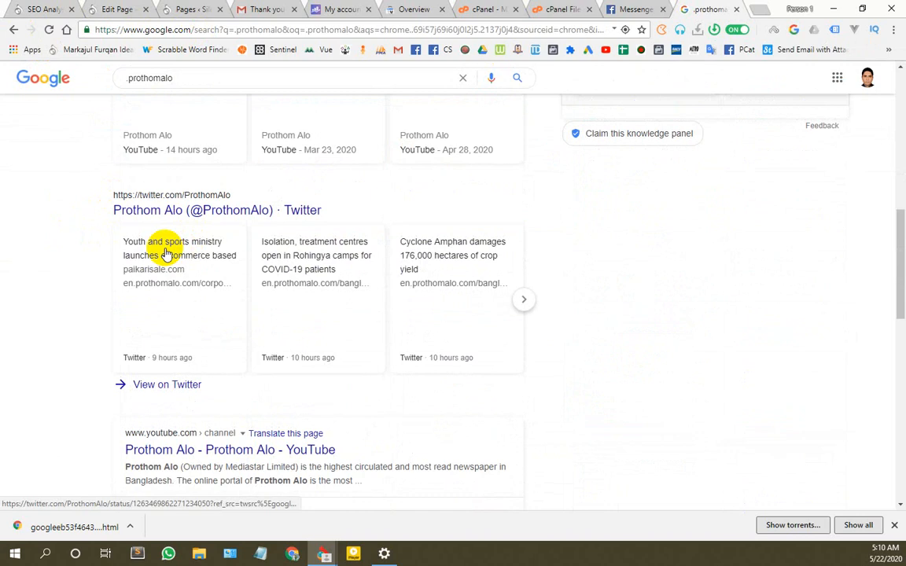
pyautogui.scroll(-5, 157, 235)
pyautogui.scroll(5, 157, 233)
pyautogui.moveTo(202, 82); pyautogui.dragTo(60, 78)
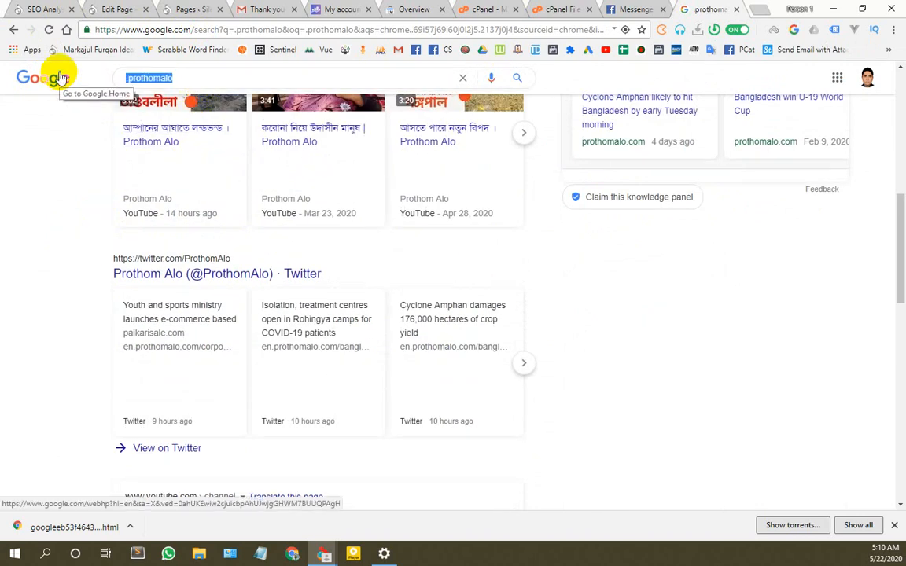
pyautogui.write('jugan')
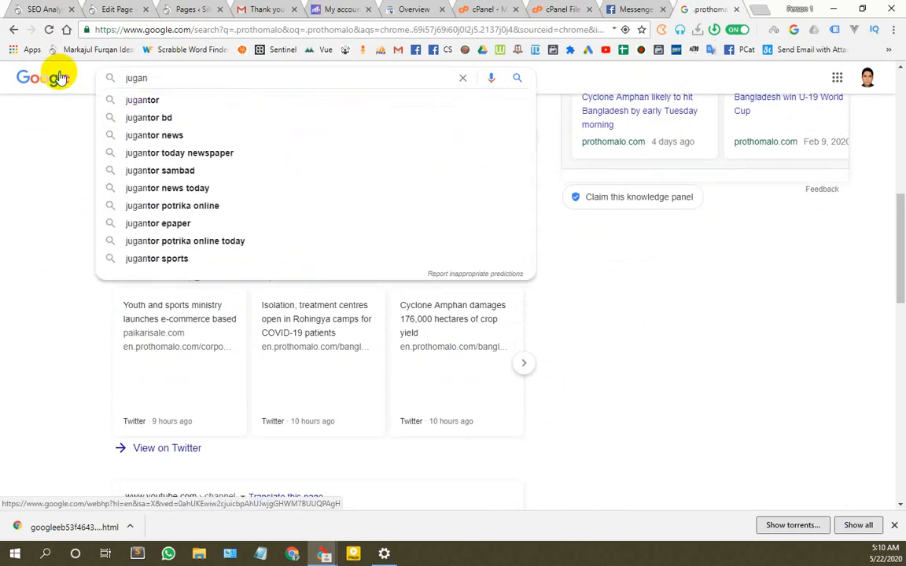
pyautogui.write('tor')
pyautogui.press('Return')
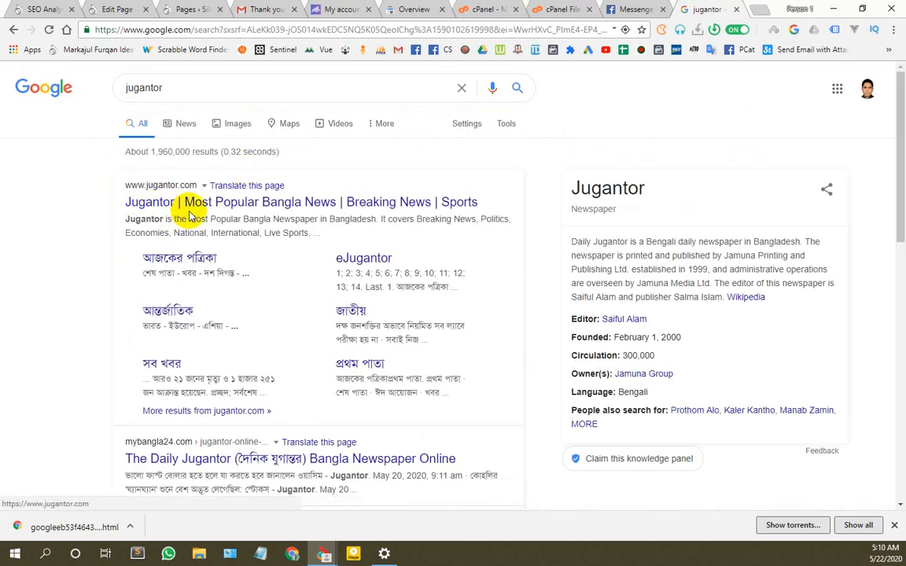
# Step: Search Google for 'bteb' and scroll through the results
pyautogui.moveTo(212, 87); pyautogui.dragTo(3, 77)
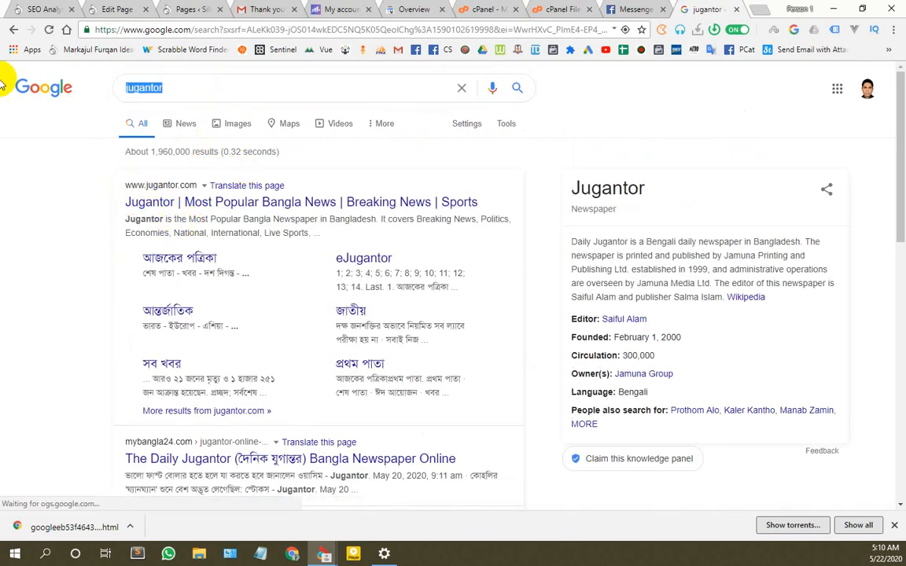
pyautogui.click(184, 77)
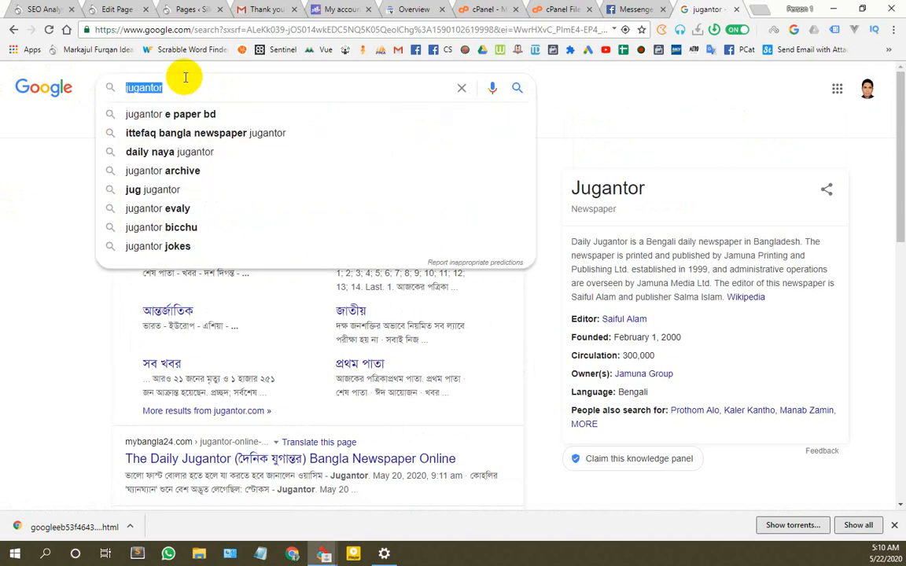
pyautogui.write('bteb')
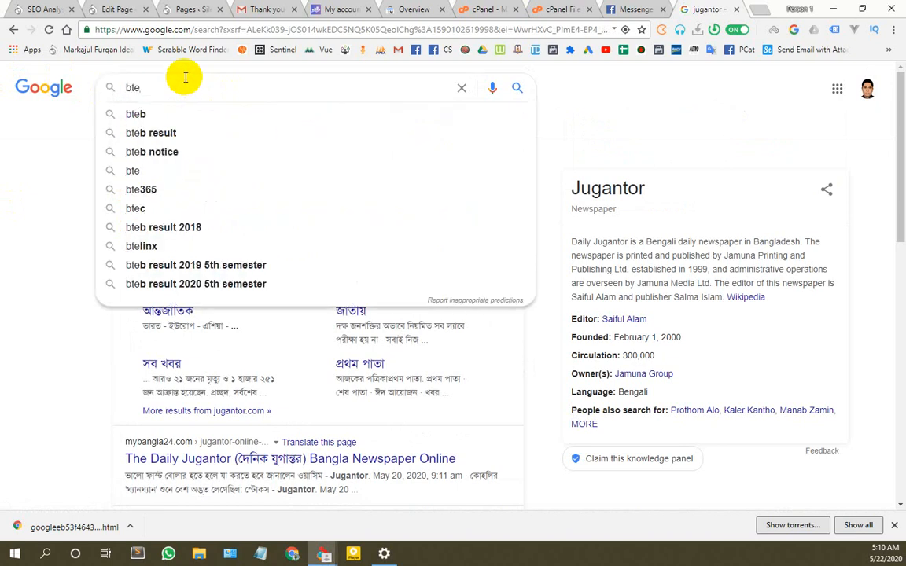
pyautogui.press('Return')
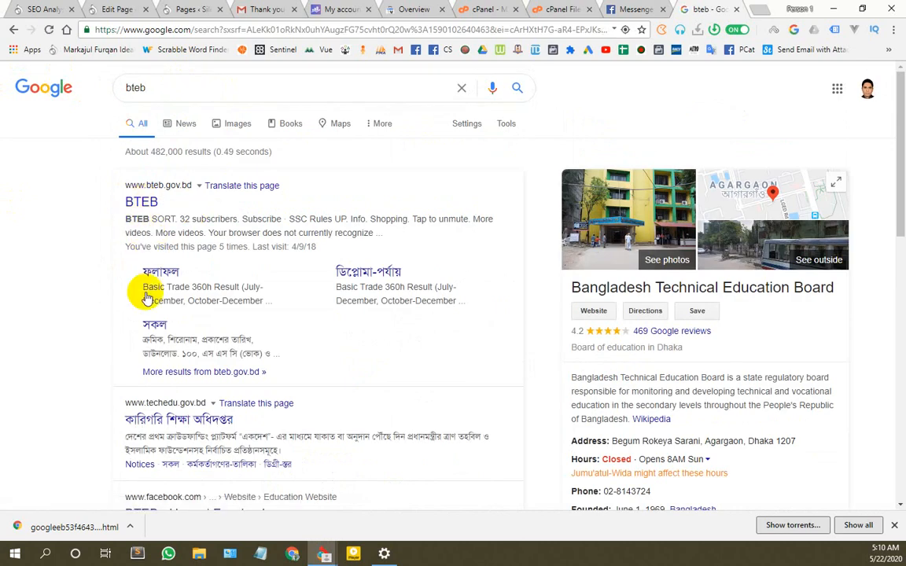
pyautogui.scroll(-2, 136, 321)
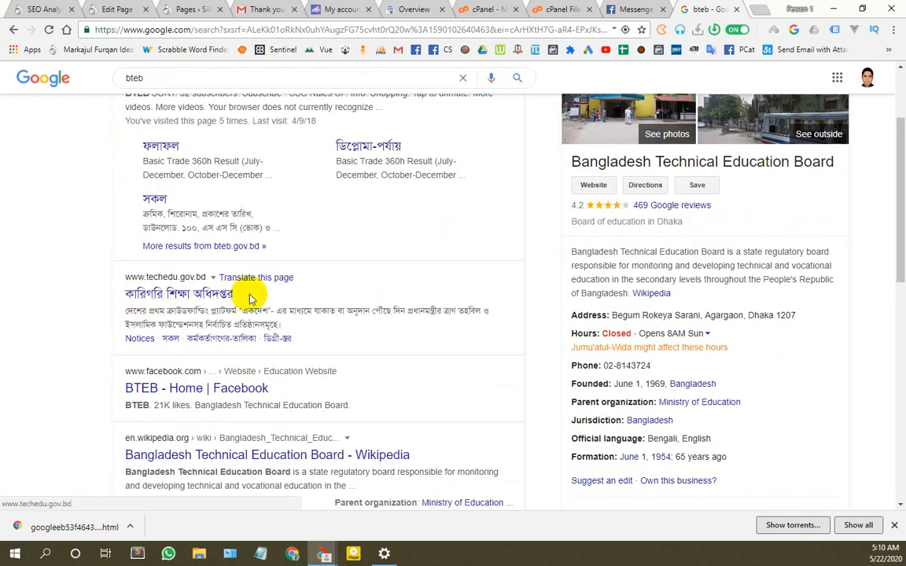
pyautogui.scroll(-4, 150, 395)
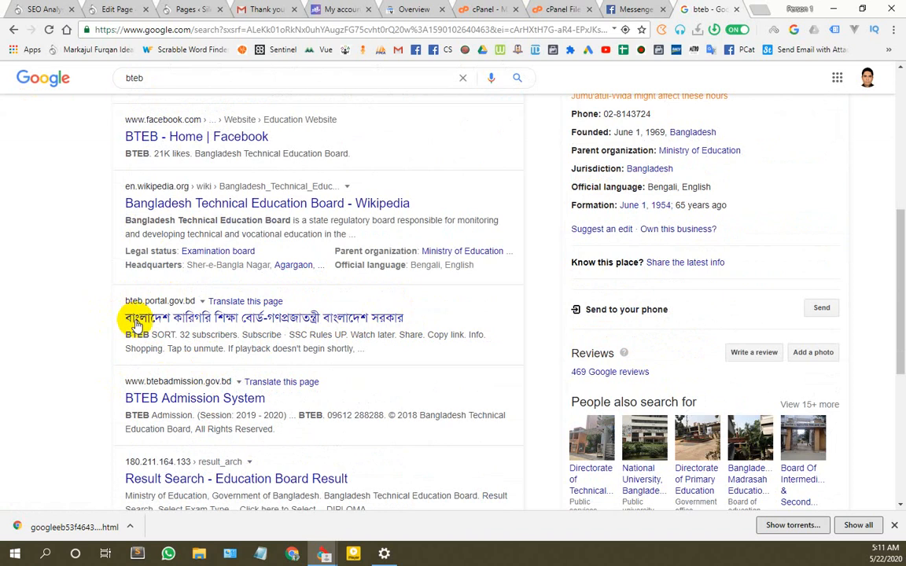
pyautogui.scroll(5, 252, 263)
pyautogui.click(340, 8)
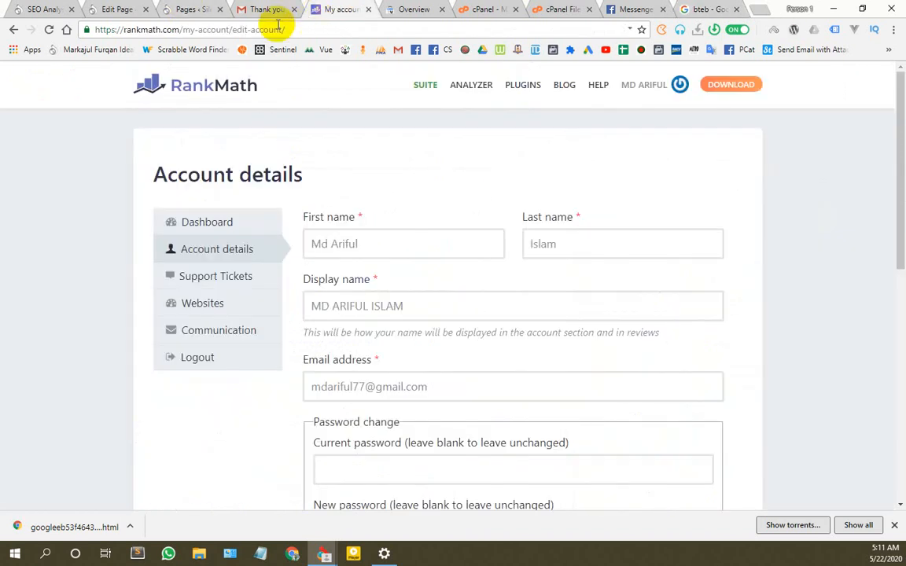
# Step: Switch back to the site-wide SEO Analysis page
pyautogui.click(120, 8)
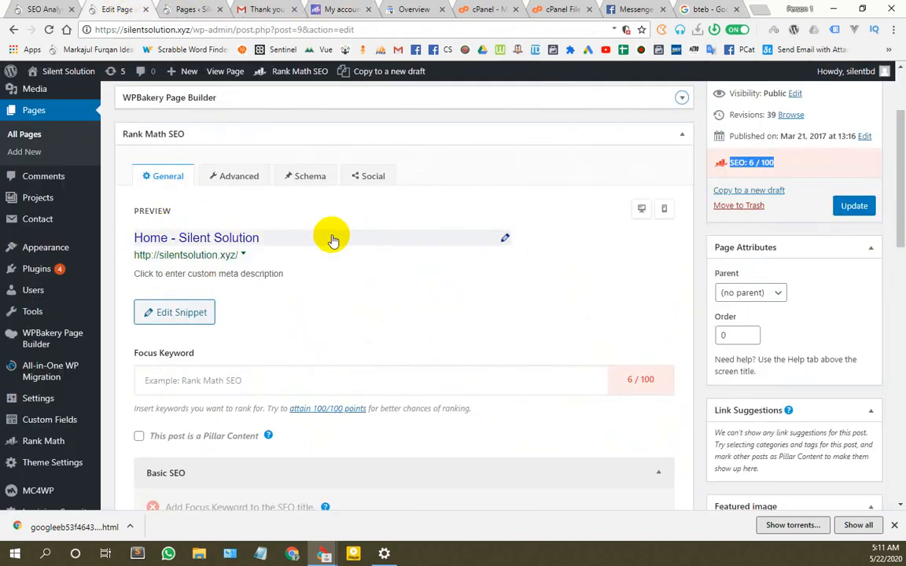
pyautogui.click(51, 7)
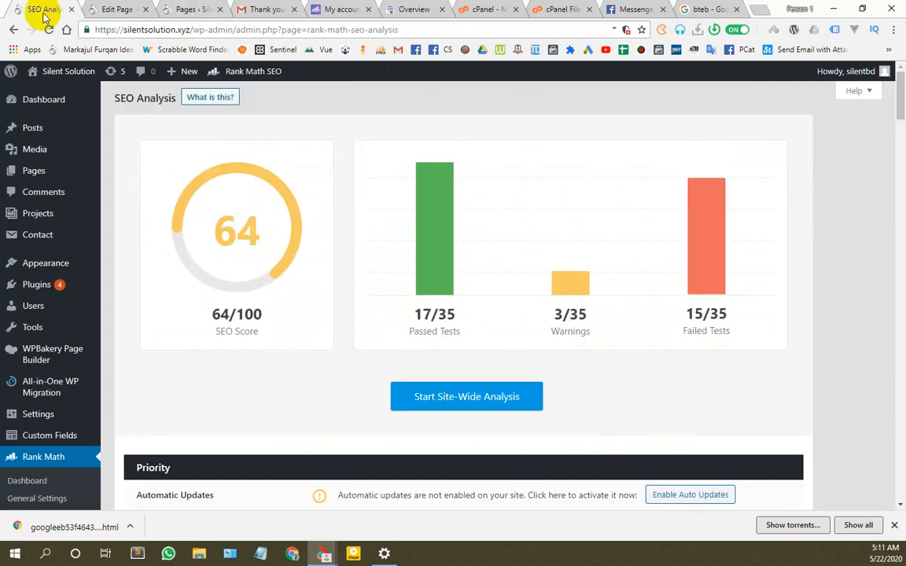
pyautogui.scroll(-5, 57, 385)
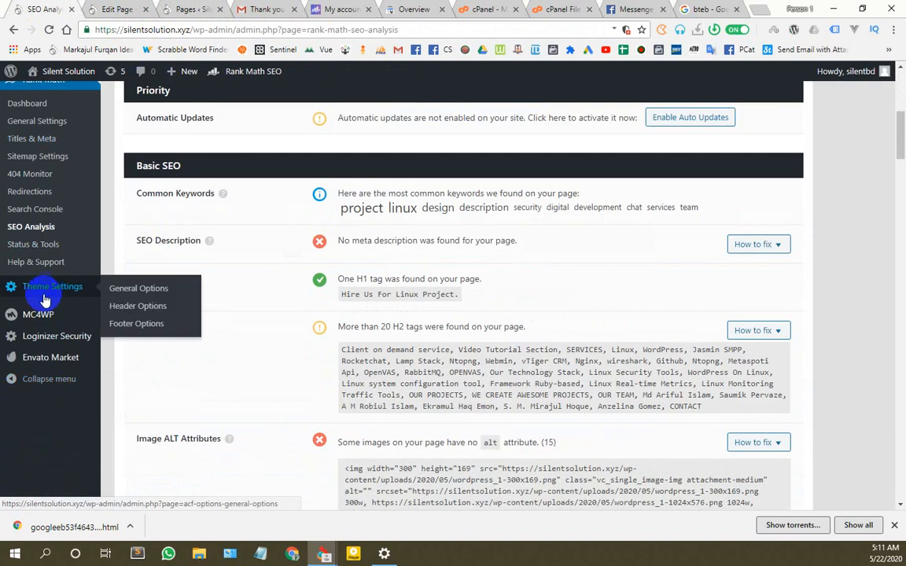
pyautogui.scroll(3, 40, 315)
# Step: Check the Reading settings (static Home page, indexing allowed) in a new tab, then close it
pyautogui.moveTo(48, 227)
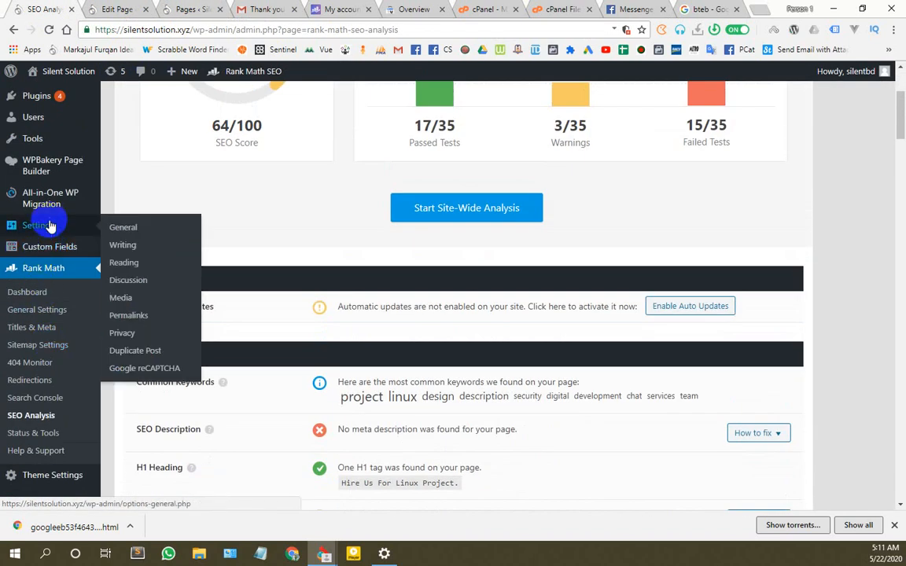
pyautogui.rightClick(131, 234)
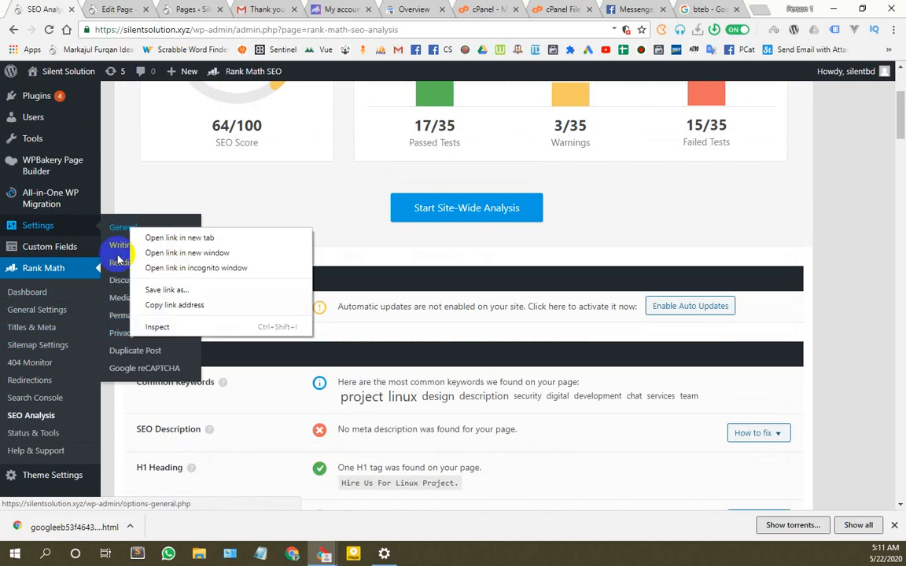
pyautogui.rightClick(116, 270)
pyautogui.click(130, 276)
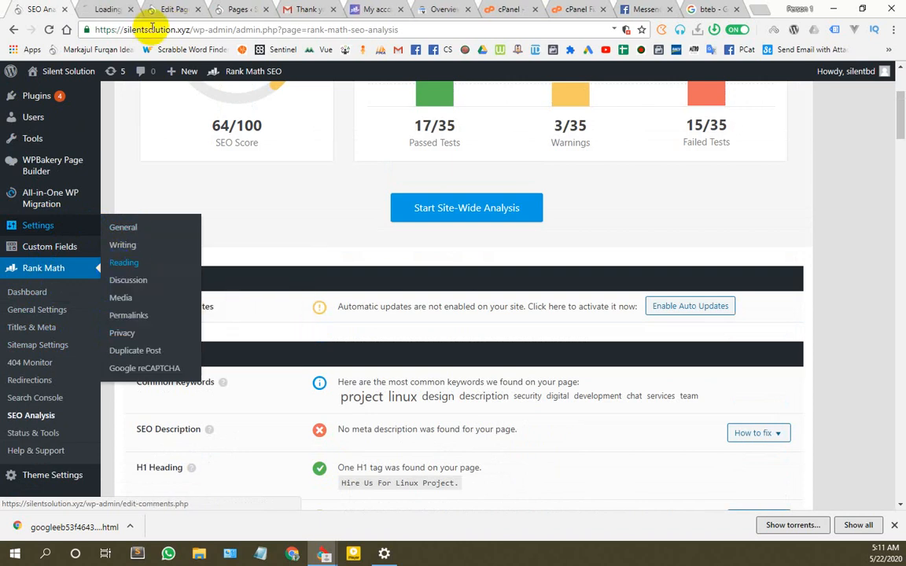
pyautogui.click(102, 9)
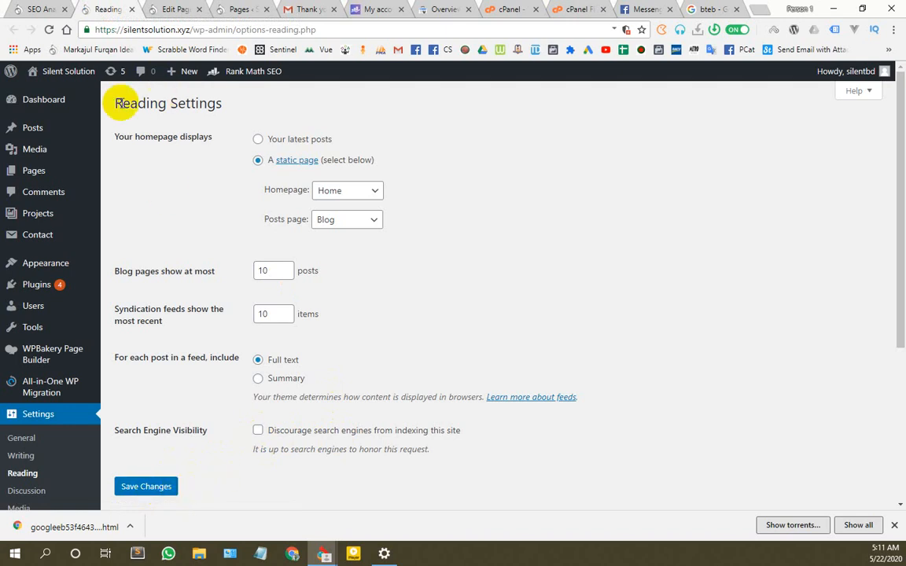
pyautogui.click(132, 11)
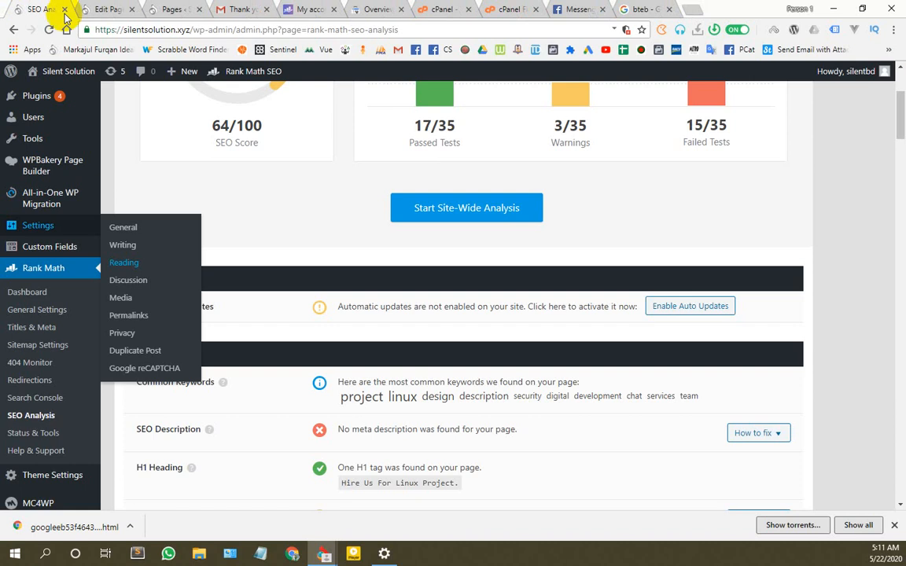
pyautogui.click(643, 11)
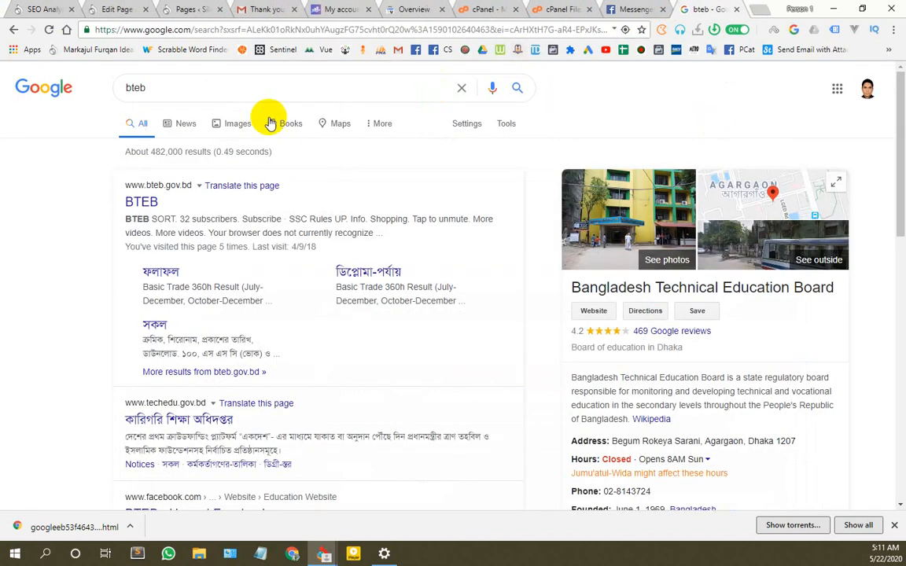
# Step: Replace 'bteb' with a Google search for 'silent solution'
pyautogui.doubleClick(135, 88)
pyautogui.write('silent s')
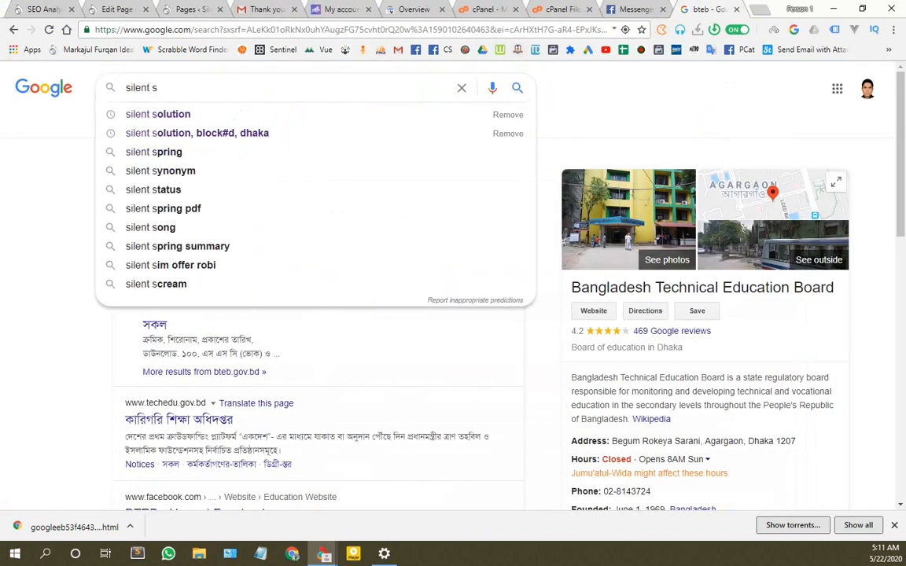
pyautogui.press('Down')
pyautogui.press('Return')
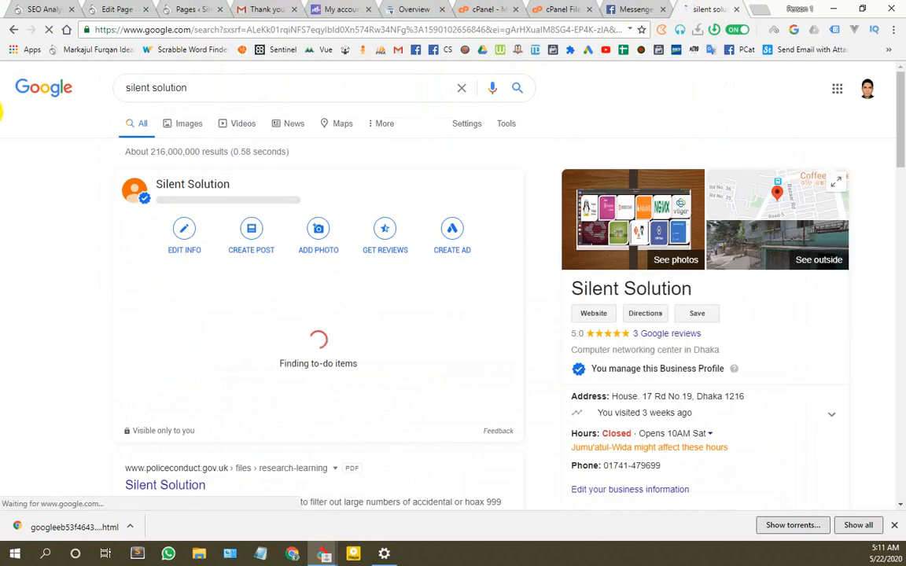
pyautogui.scroll(-3, 178, 259)
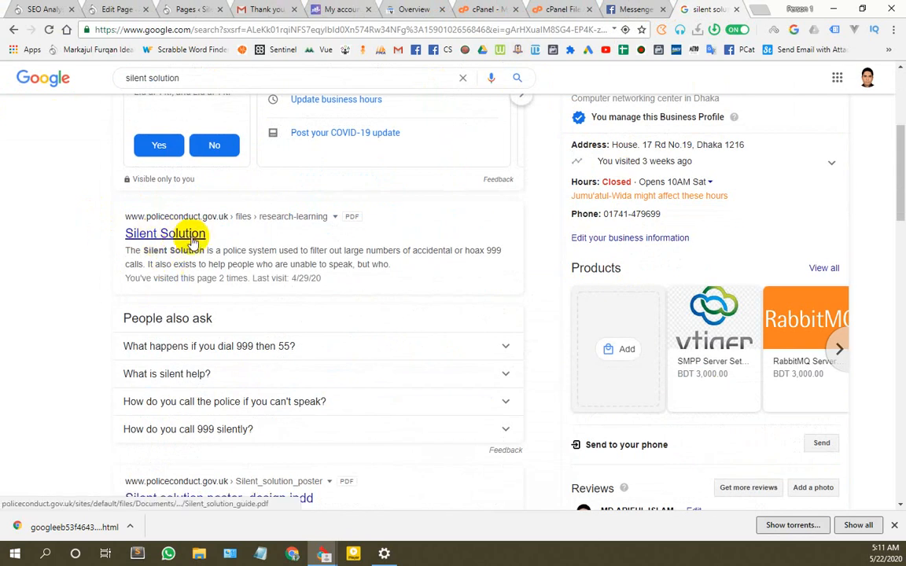
pyautogui.scroll(-2, 265, 248)
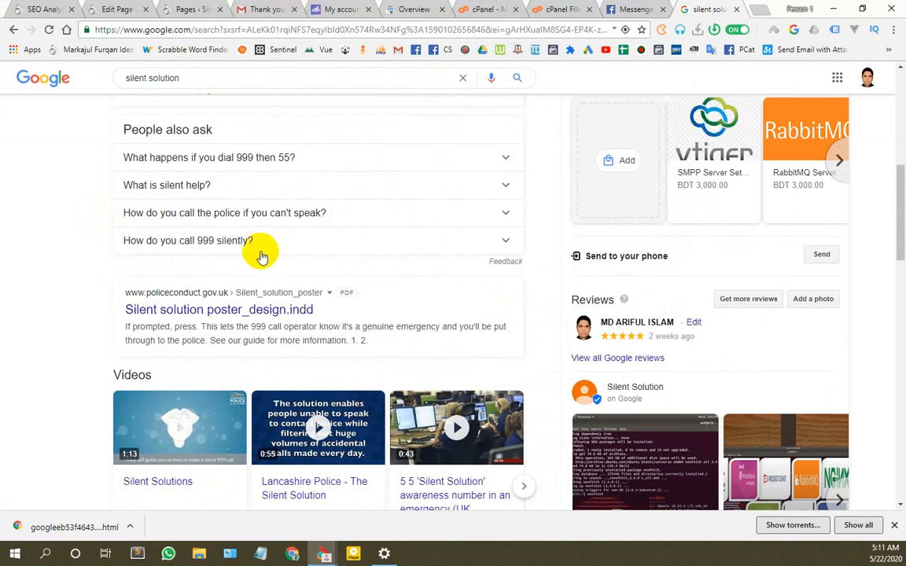
pyautogui.scroll(3, 235, 369)
pyautogui.scroll(-2, 224, 381)
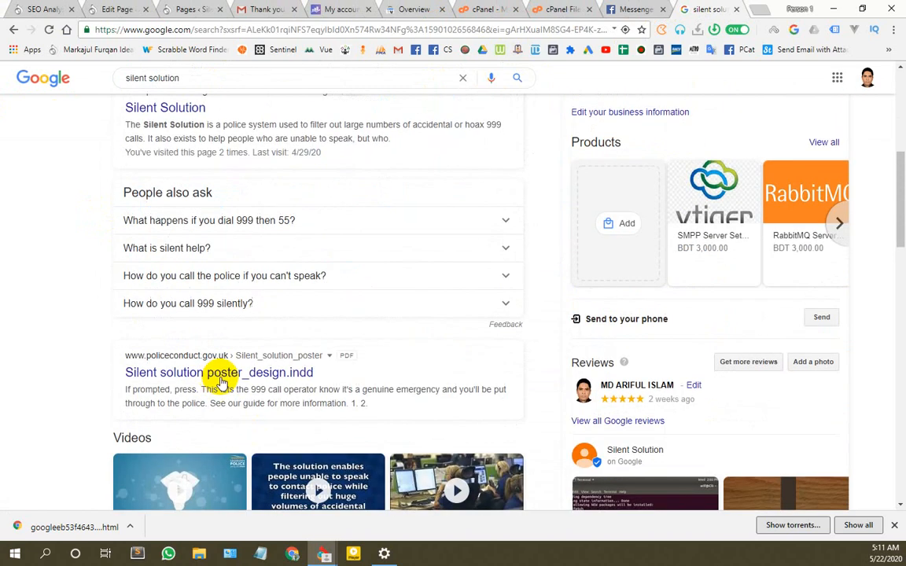
# Step: Scroll the results and highlight the Silent Solution result title
pyautogui.scroll(-5, 228, 372)
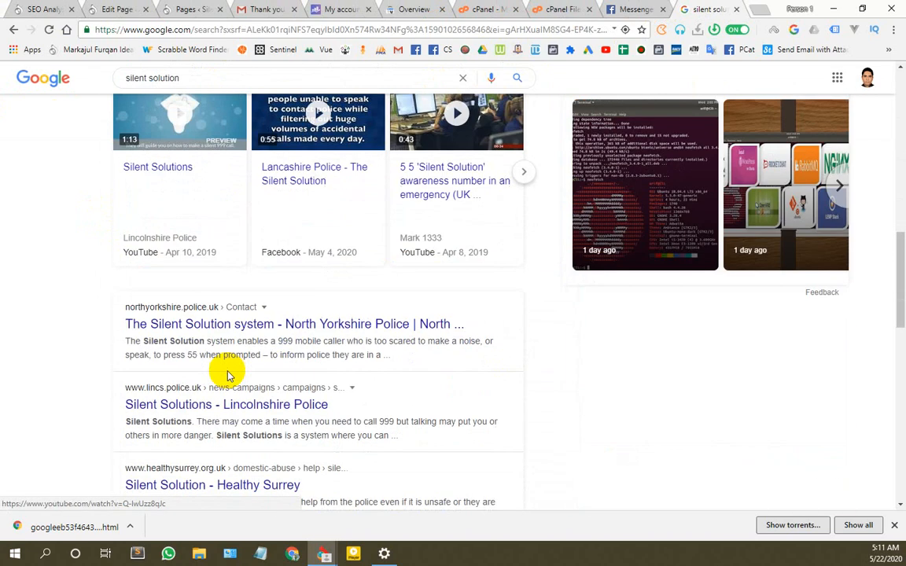
pyautogui.scroll(-3, 228, 369)
pyautogui.scroll(3, 228, 369)
pyautogui.scroll(5, 228, 368)
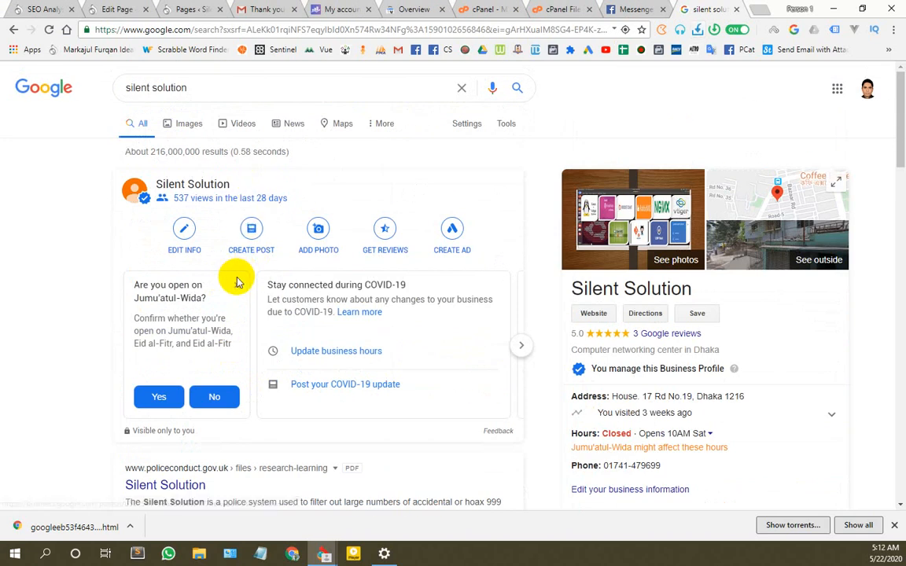
pyautogui.scroll(-2, 238, 339)
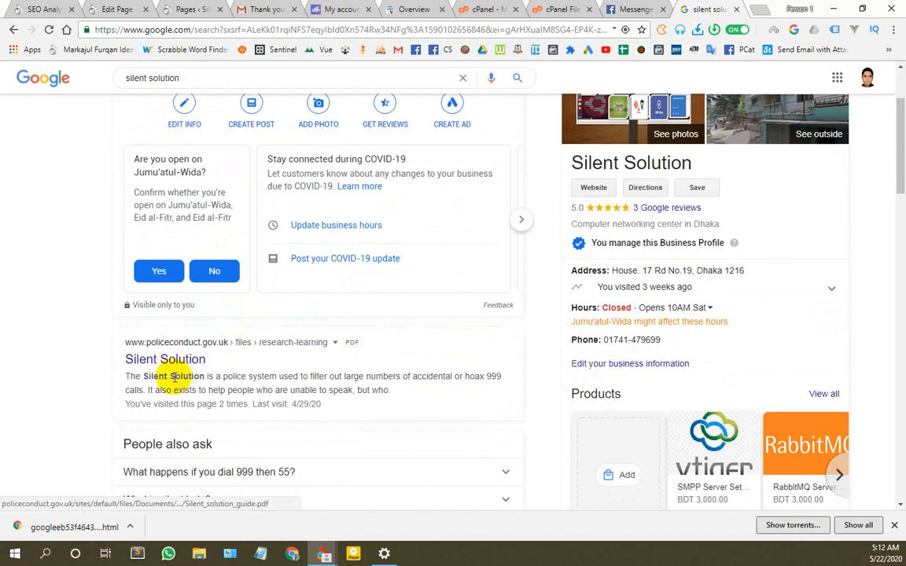
pyautogui.scroll(-2, 178, 375)
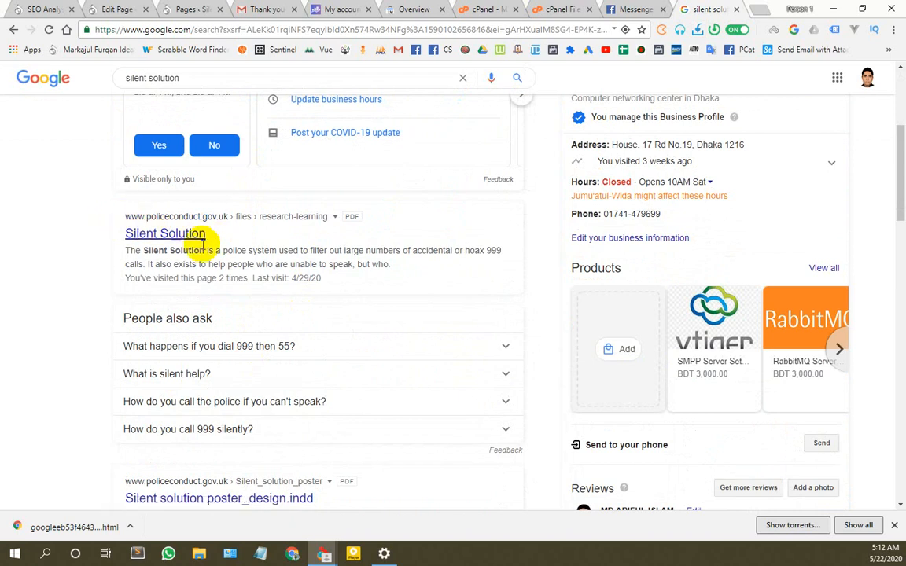
pyautogui.moveTo(105, 236); pyautogui.dragTo(218, 234)
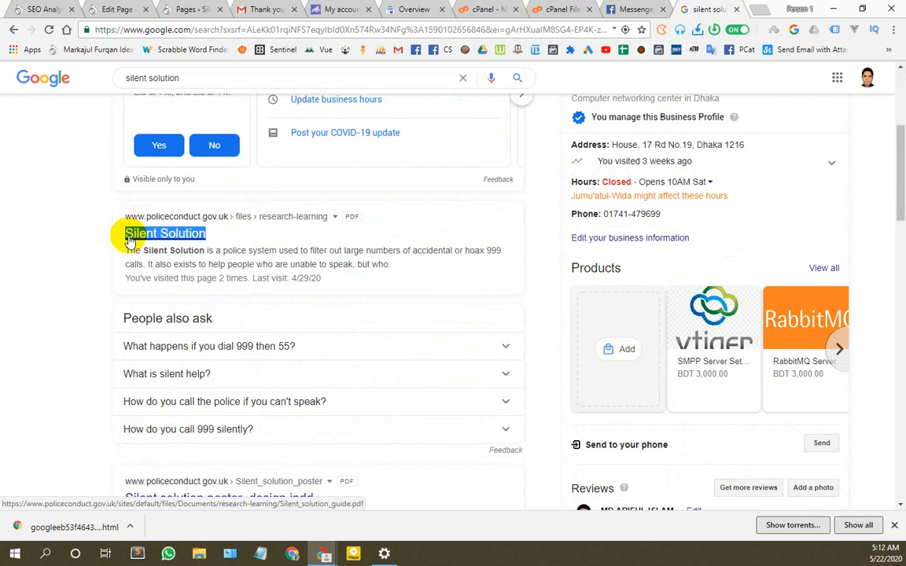
# Step: Look through the remaining results, then return to the Home page editor
pyautogui.scroll(-3, 224, 315)
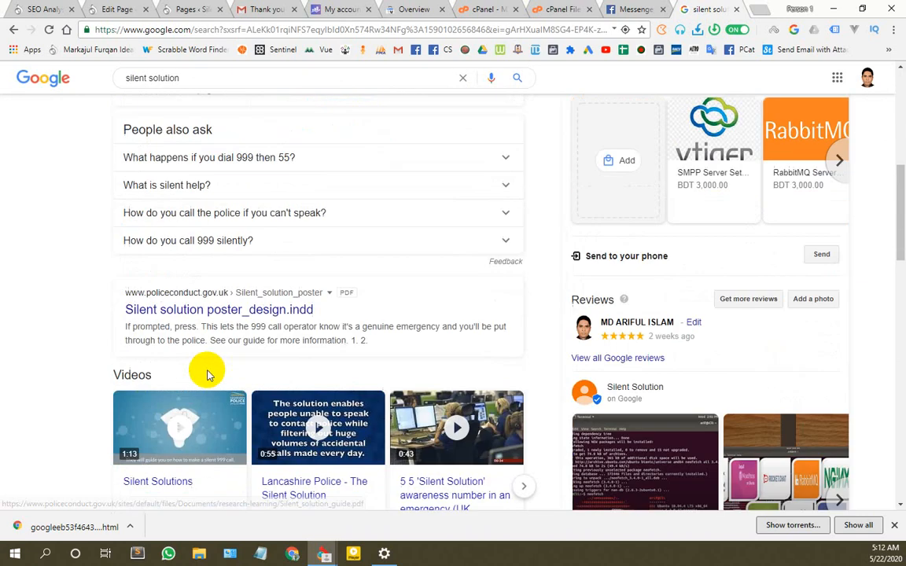
pyautogui.scroll(3, 240, 305)
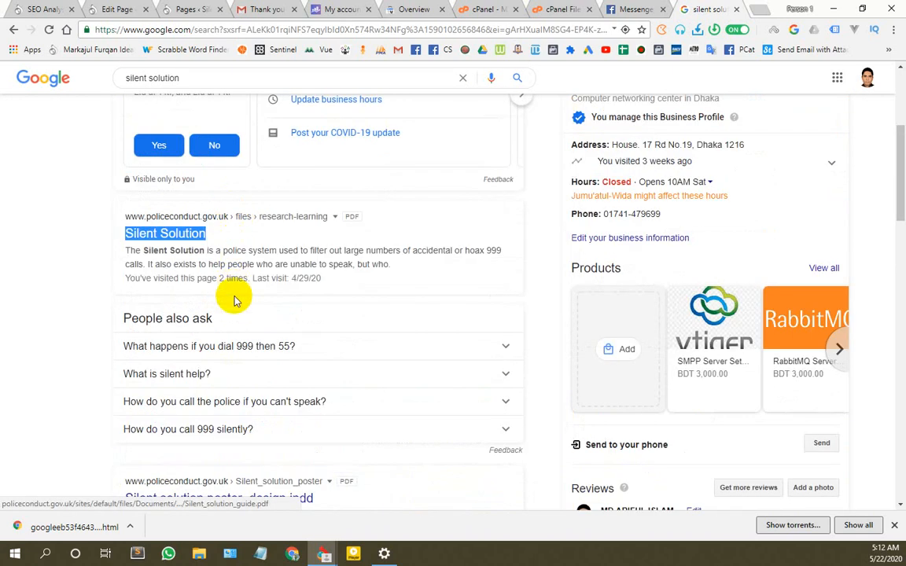
pyautogui.scroll(-2, 233, 297)
pyautogui.scroll(-8, 303, 362)
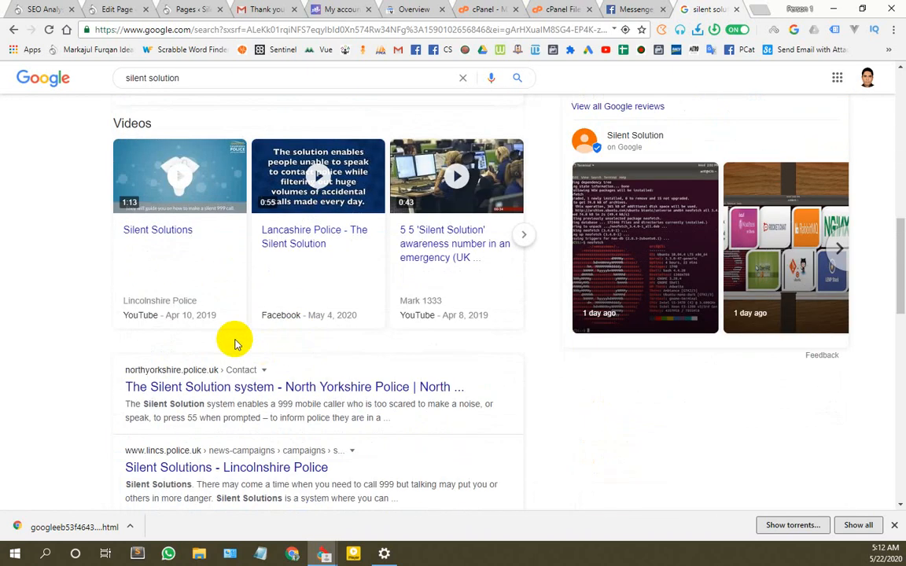
pyautogui.scroll(-5, 197, 357)
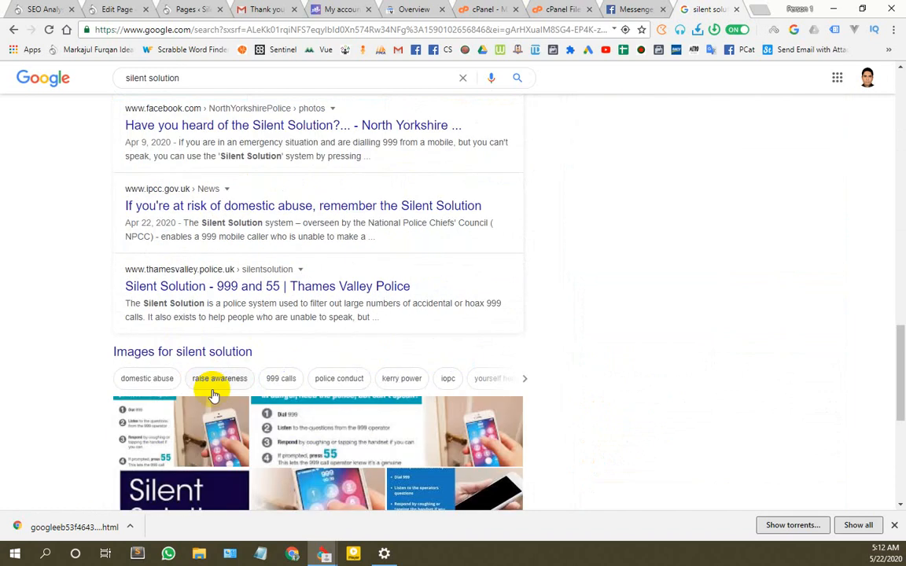
pyautogui.scroll(14, 209, 401)
pyautogui.scroll(-18, 224, 341)
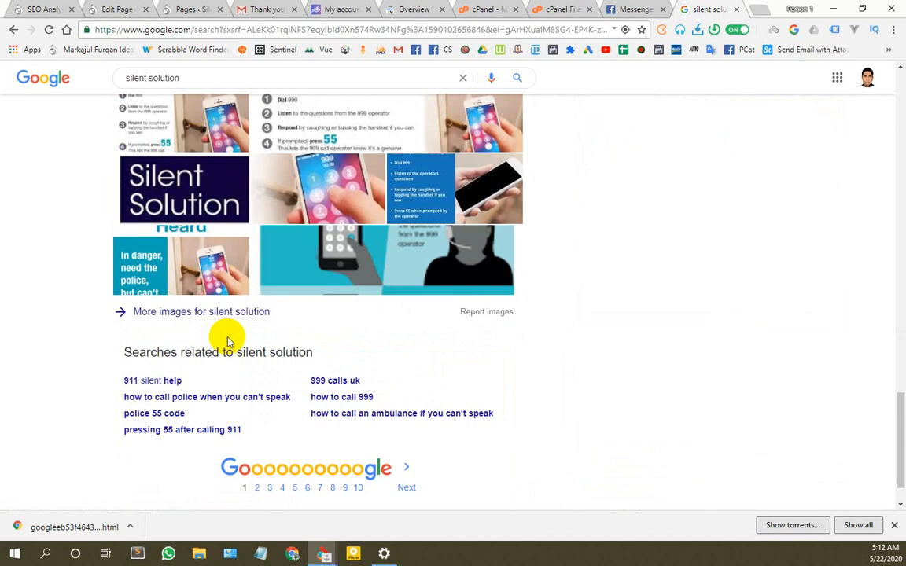
pyautogui.scroll(7, 228, 343)
pyautogui.click(116, 8)
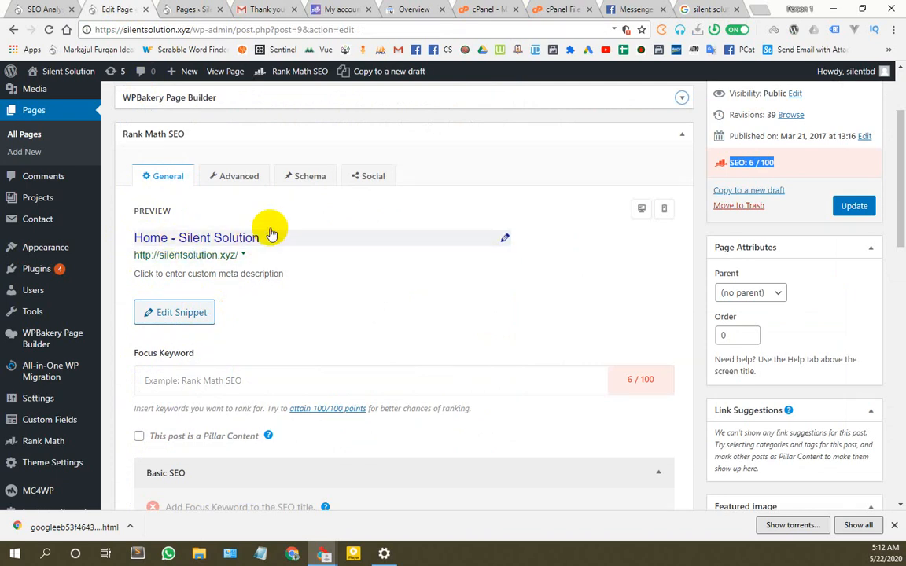
# Step: From the Pages list, open the live Silent Solution site in a new tab
pyautogui.click(187, 8)
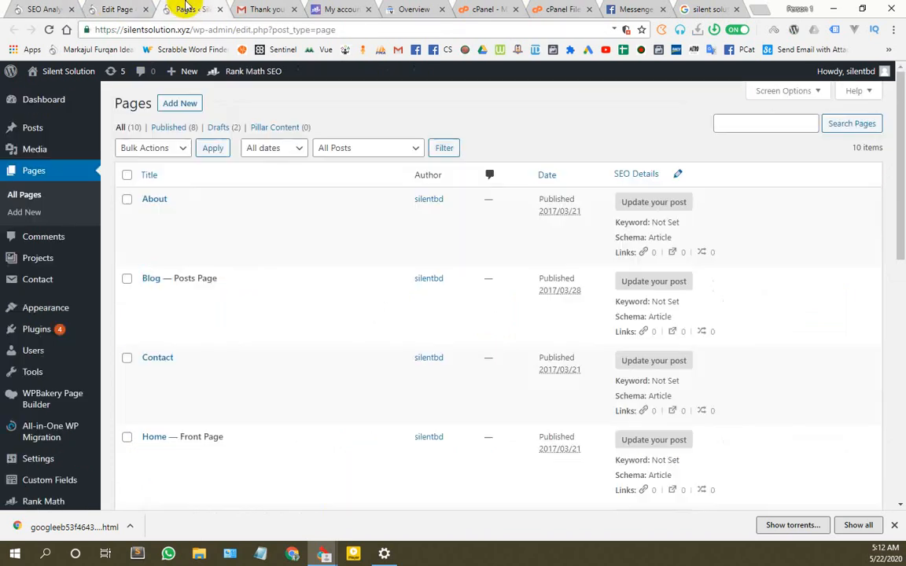
pyautogui.click(112, 9)
pyautogui.click(24, 8)
pyautogui.click(185, 7)
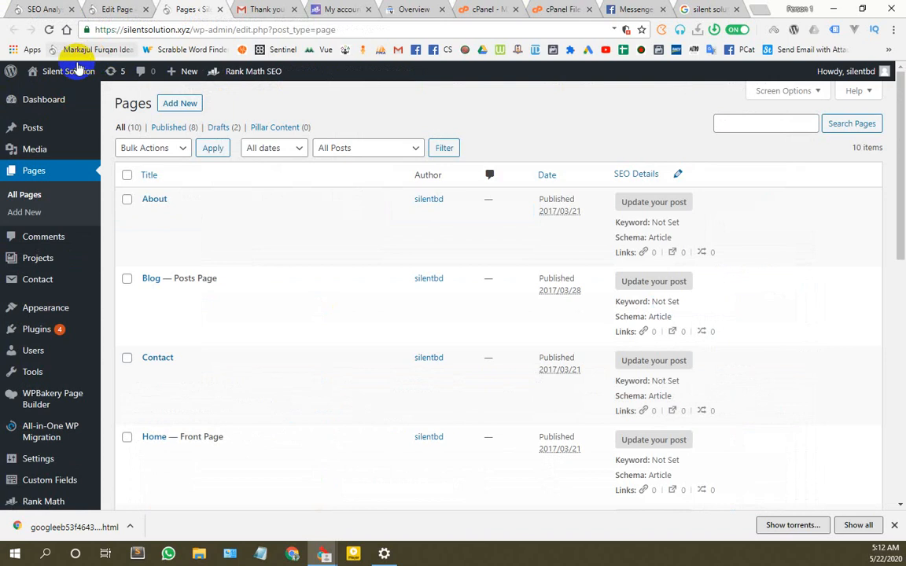
pyautogui.moveTo(63, 73)
pyautogui.rightClick(49, 98)
pyautogui.click(63, 101)
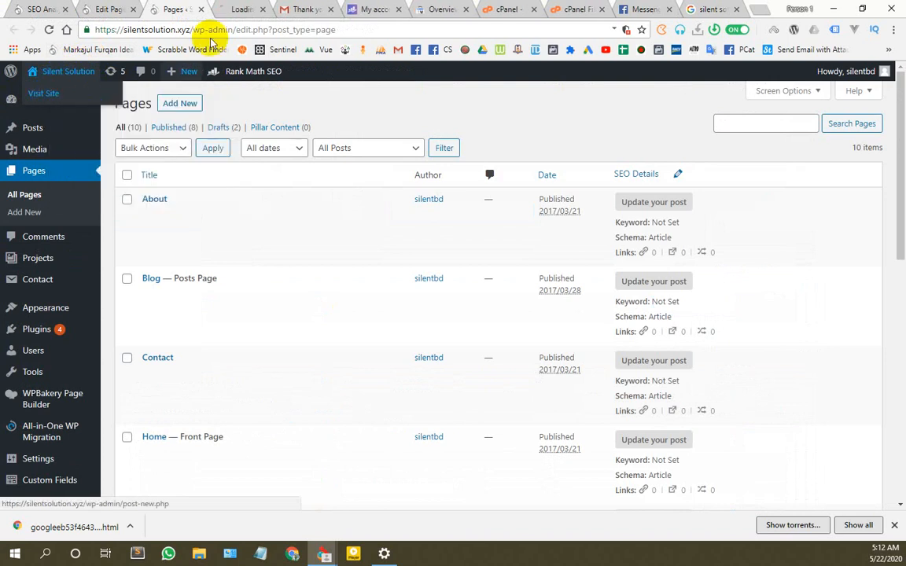
pyautogui.click(236, 8)
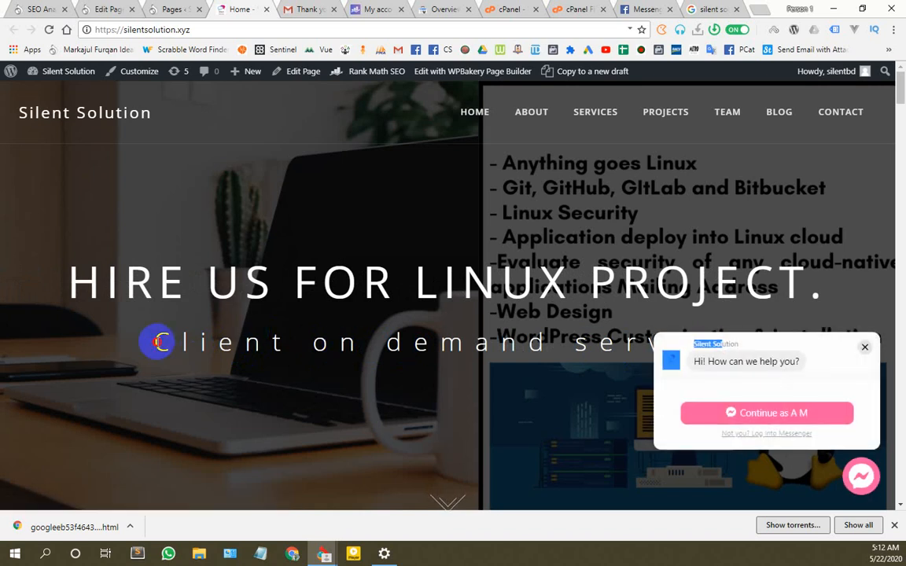
# Step: Inspect the homepage headings by highlighting them, then go back to the Home editor
pyautogui.moveTo(155, 342); pyautogui.dragTo(535, 326)
pyautogui.scroll(-1, 535, 326)
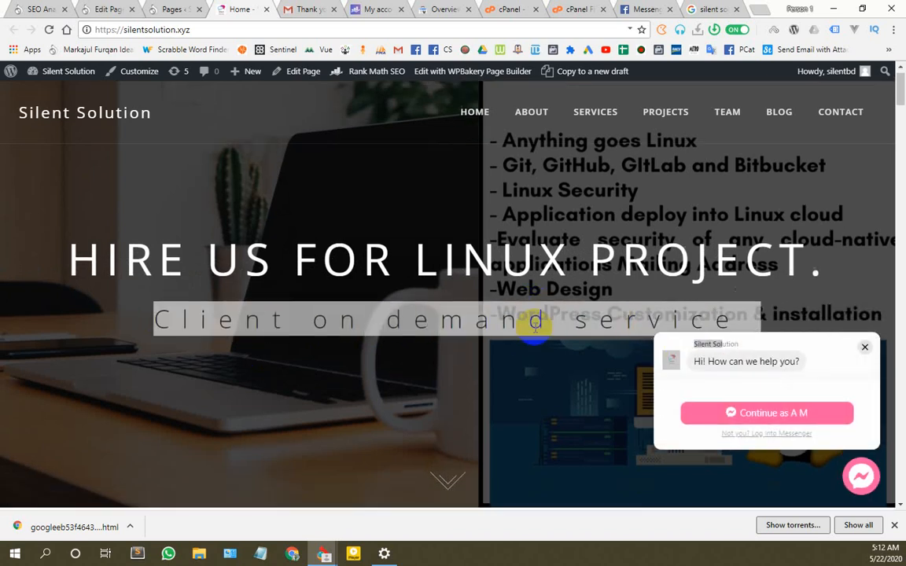
pyautogui.scroll(-2, 534, 326)
pyautogui.scroll(3, 243, 299)
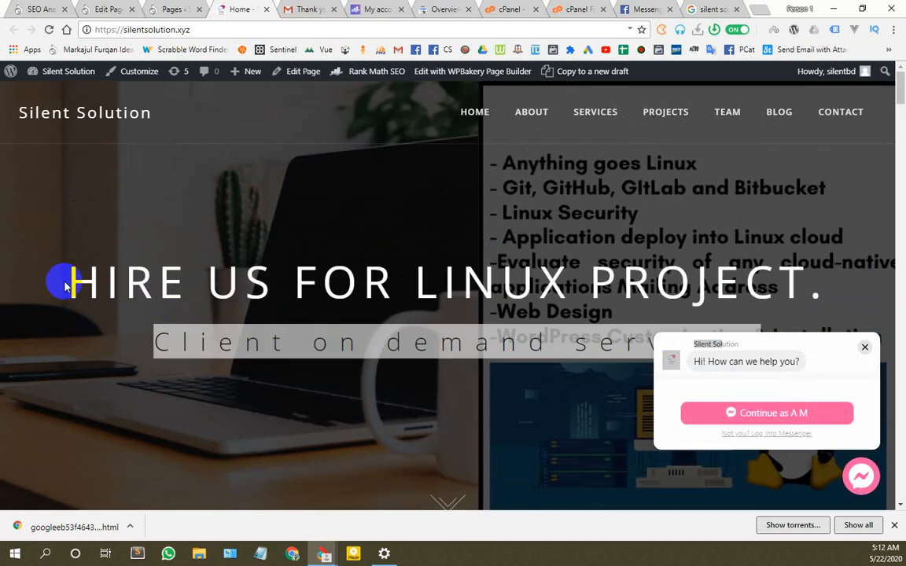
pyautogui.moveTo(86, 281); pyautogui.dragTo(765, 293)
pyautogui.hotkey('ctrl', 'c')
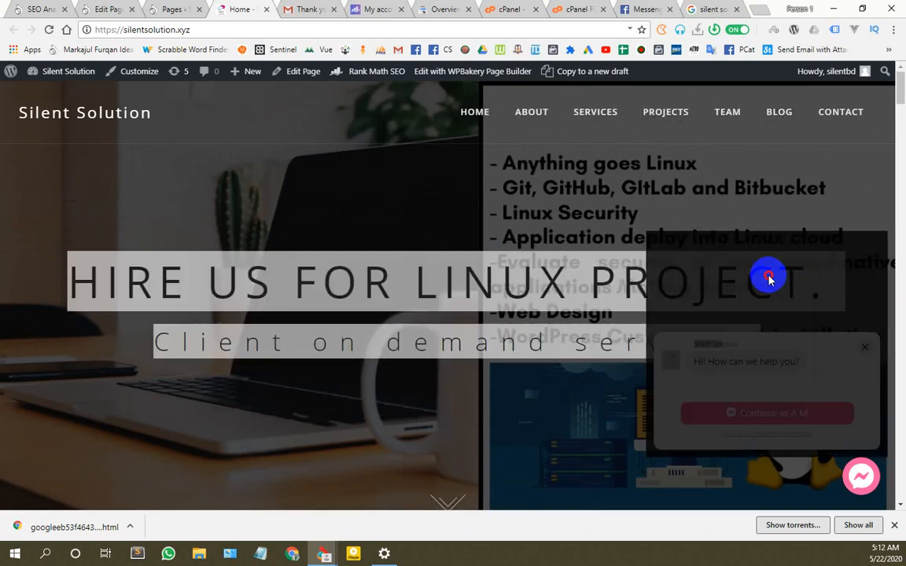
pyautogui.scroll(-1, 739, 248)
pyautogui.scroll(-1, 739, 248)
pyautogui.moveTo(815, 157); pyautogui.dragTo(81, 167)
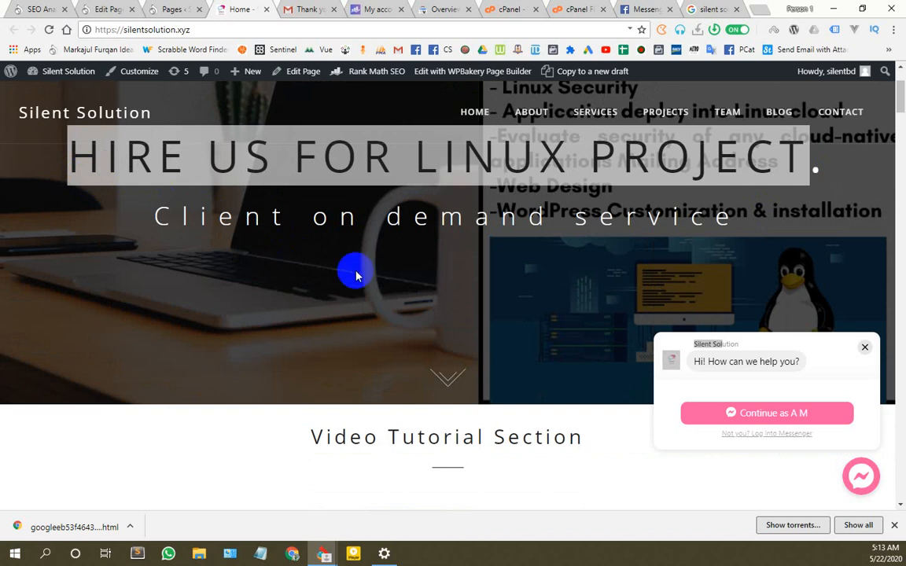
pyautogui.click(111, 7)
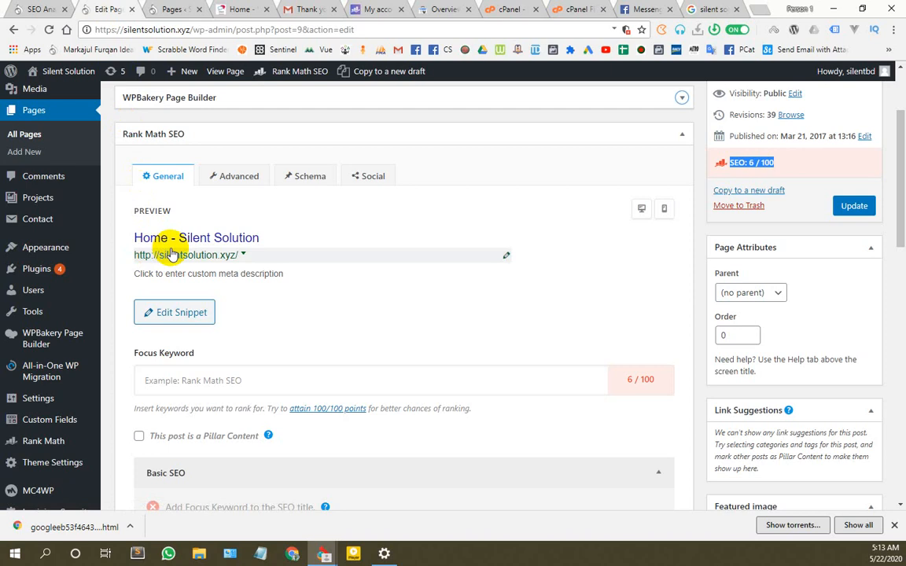
# Step: Quick-edit the Home page title to 'Hire Us For Linux Project' in proper case and save it
pyautogui.click(169, 8)
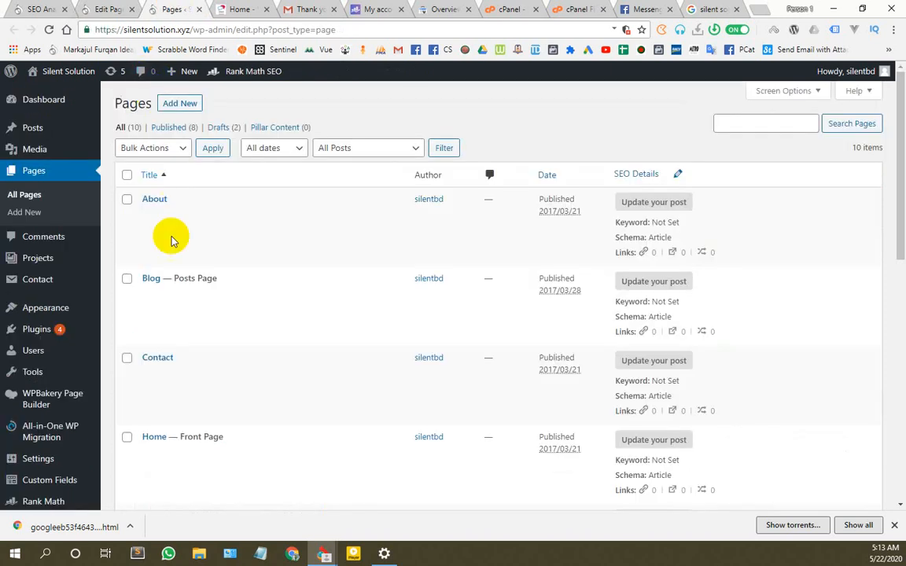
pyautogui.scroll(-3, 173, 240)
pyautogui.click(180, 264)
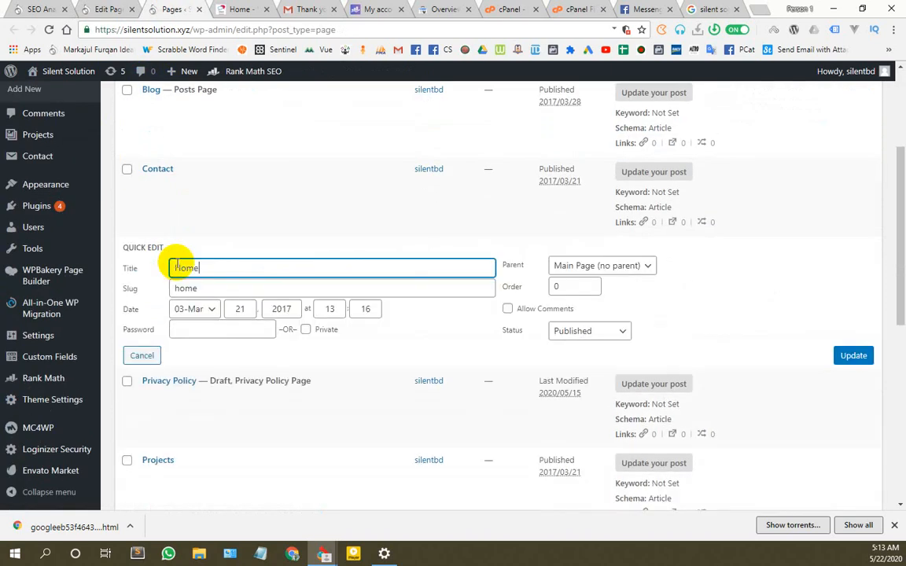
pyautogui.moveTo(210, 267); pyautogui.dragTo(147, 270)
pyautogui.hotkey('ctrl', 'v')
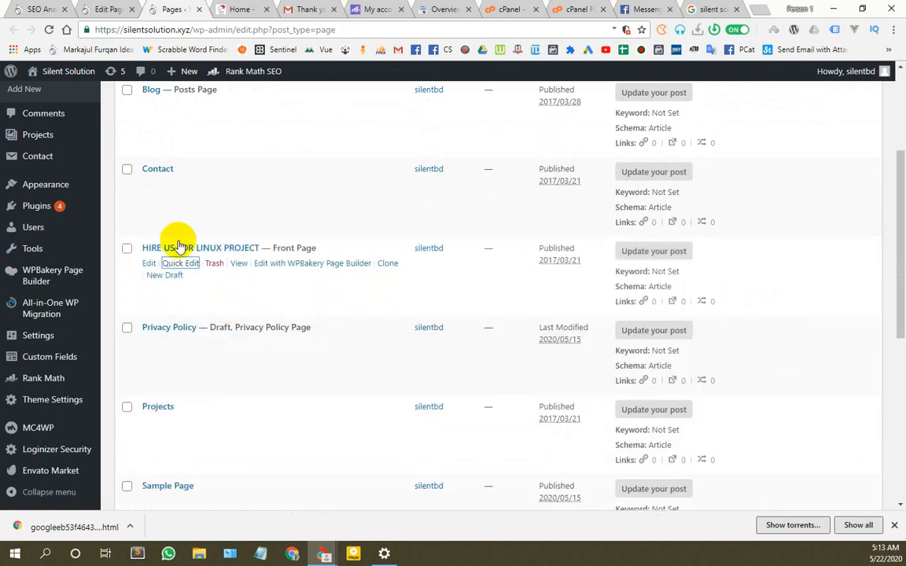
pyautogui.click(176, 264)
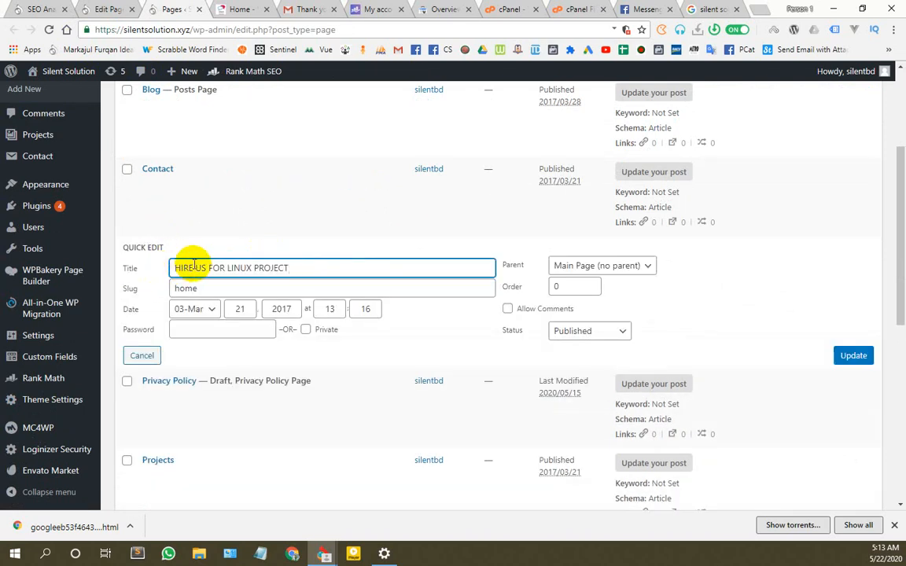
pyautogui.moveTo(186, 267); pyautogui.dragTo(189, 267)
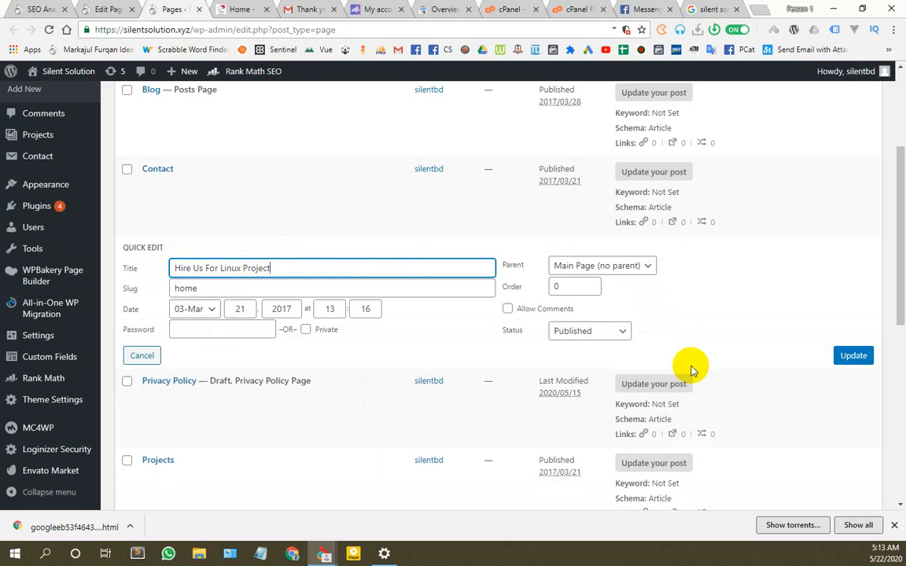
pyautogui.click(849, 356)
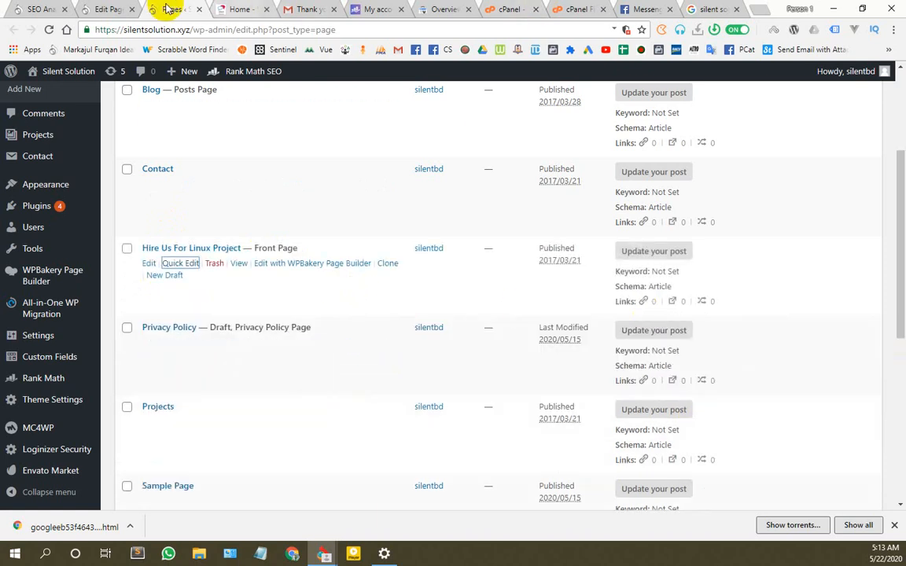
pyautogui.click(91, 10)
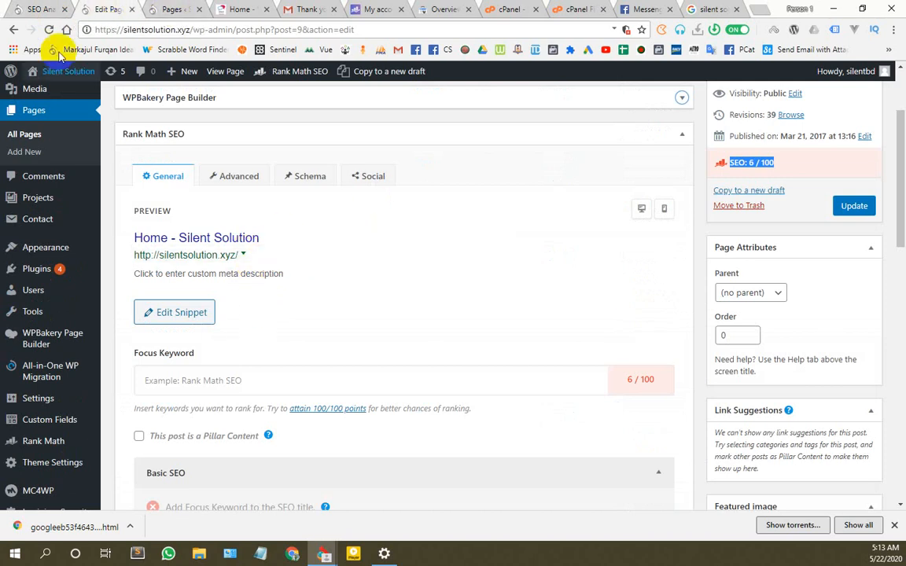
# Step: Reload the editor so the preview reads 'Hire Us For Linux Project - Silent Solution', checking Google results
pyautogui.click(49, 29)
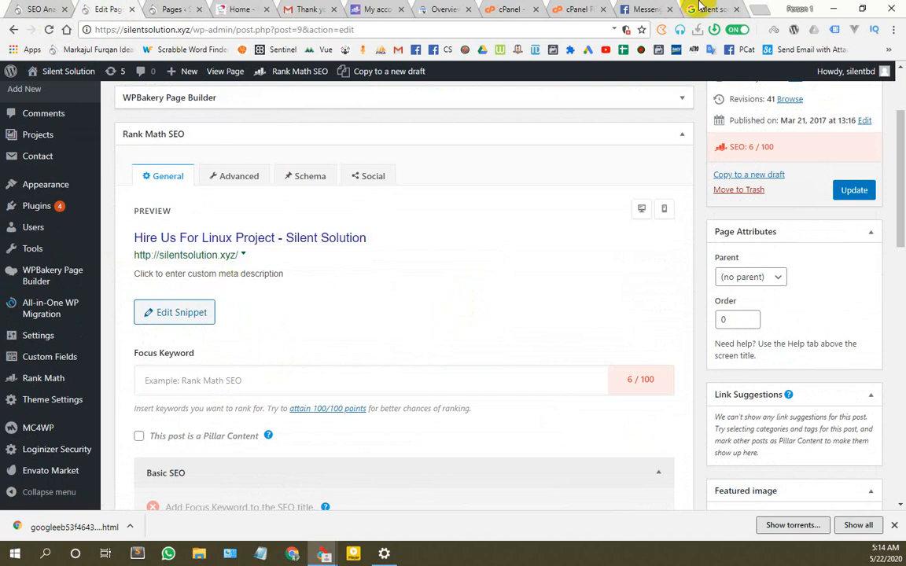
pyautogui.click(700, 8)
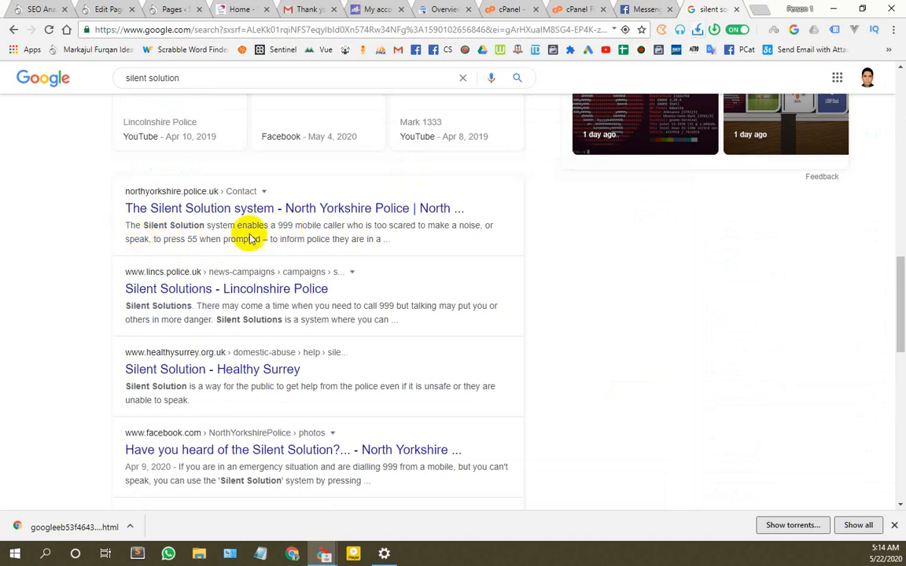
pyautogui.moveTo(389, 240); pyautogui.dragTo(126, 224)
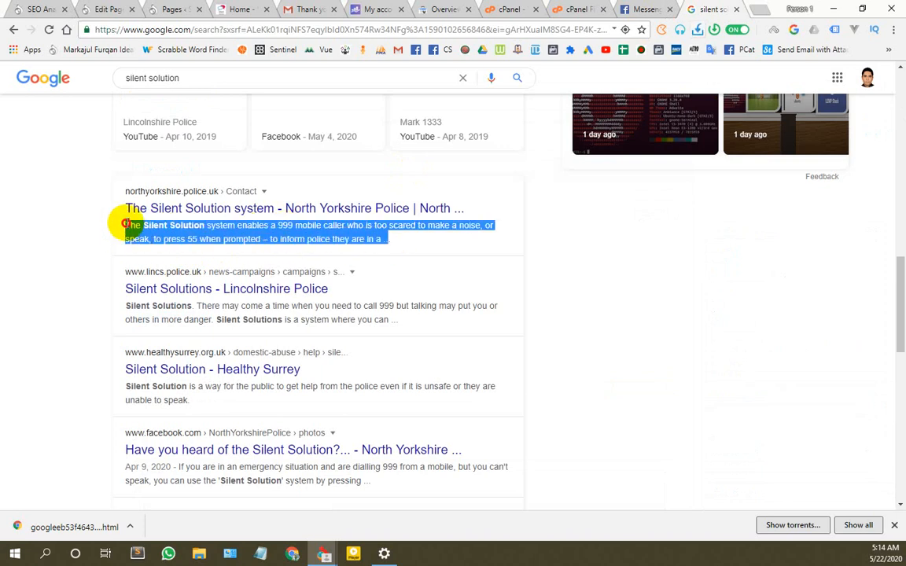
pyautogui.scroll(3, 176, 340)
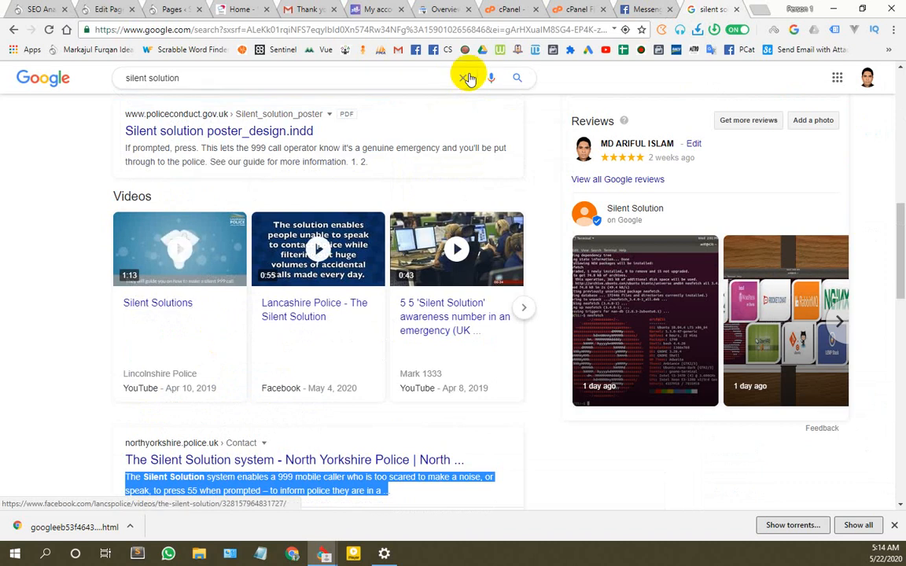
pyautogui.click(236, 9)
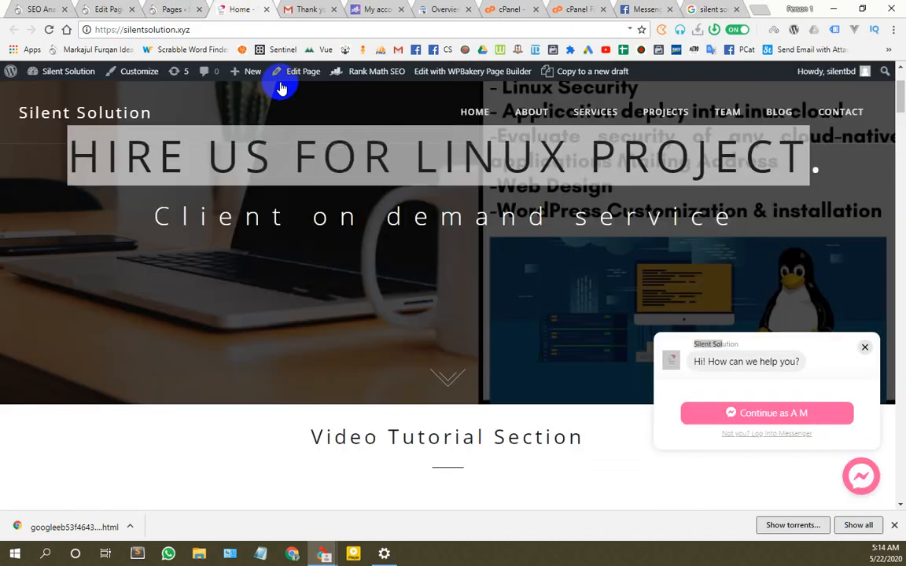
# Step: Select the About Us intro paragraph on the live homepage and return to the Home page editor
pyautogui.scroll(2, 487, 327)
pyautogui.scroll(-4, 486, 329)
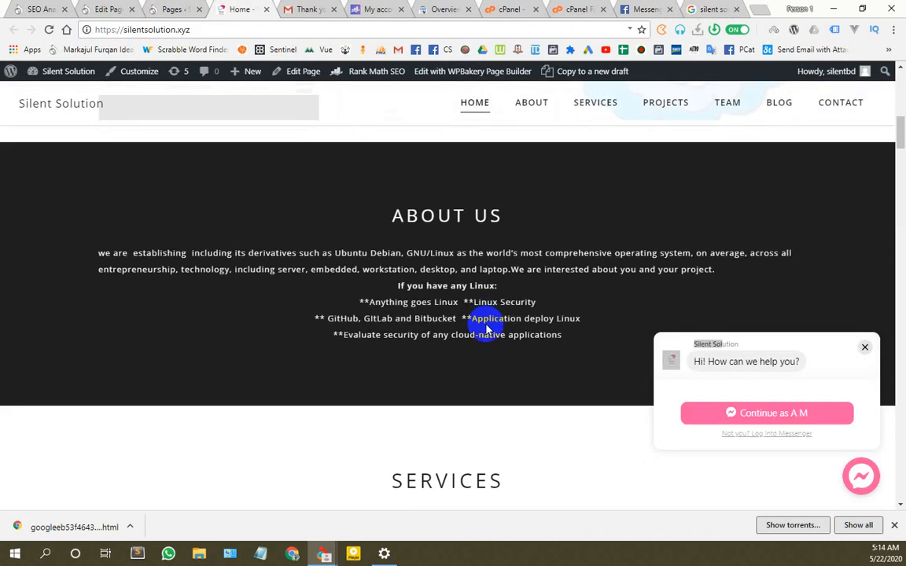
pyautogui.moveTo(100, 253); pyautogui.dragTo(598, 270)
pyautogui.hotkey('ctrl', 'c')
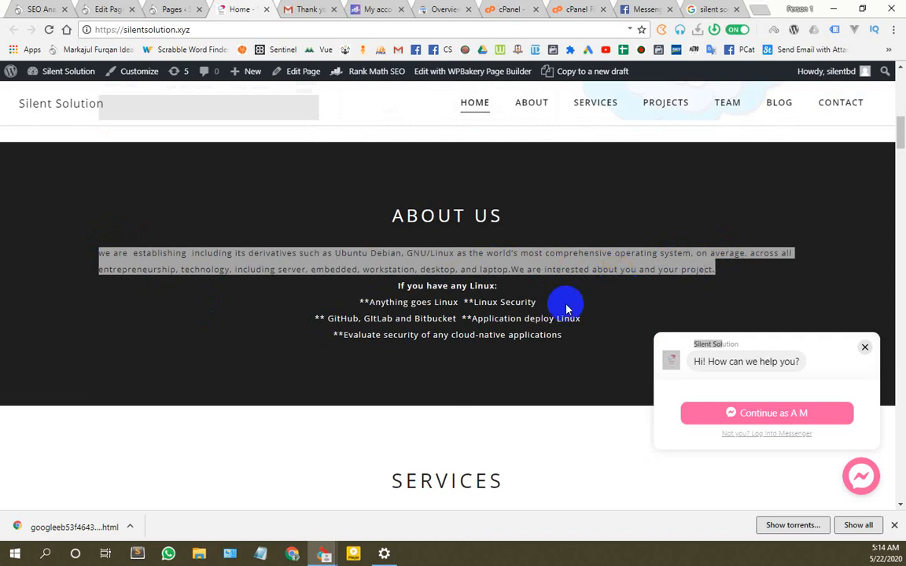
pyautogui.click(51, 9)
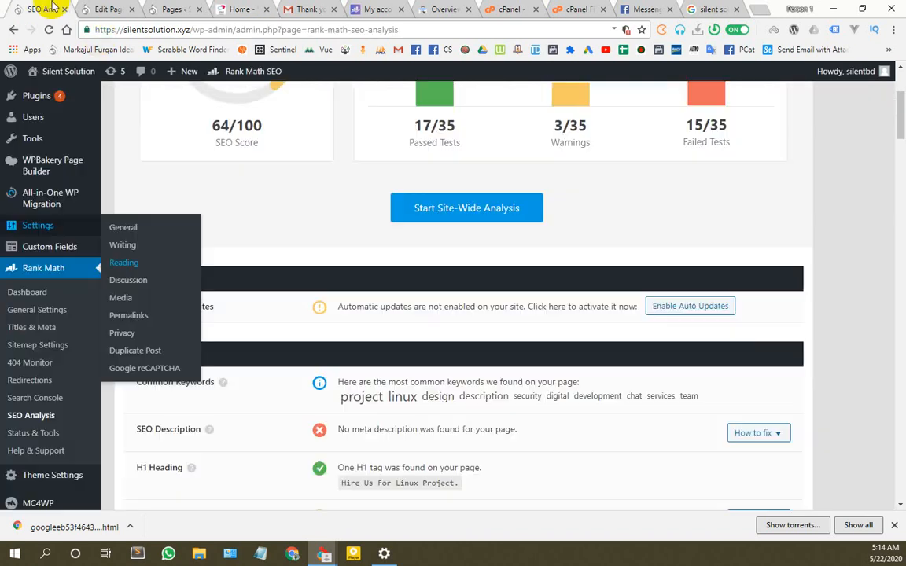
pyautogui.click(101, 10)
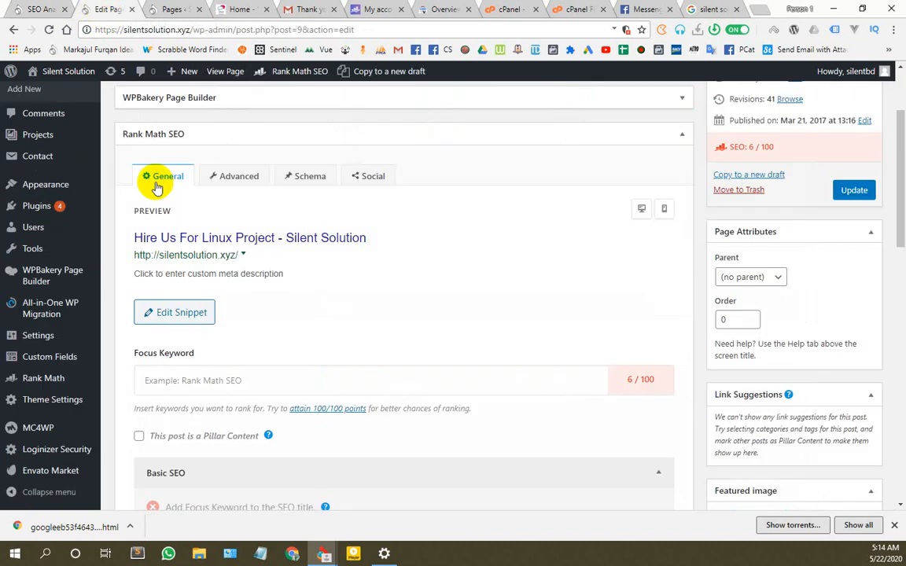
# Step: Open Rank Math's Edit Snippet panel for the Home page and focus its meta description field
pyautogui.click(254, 277)
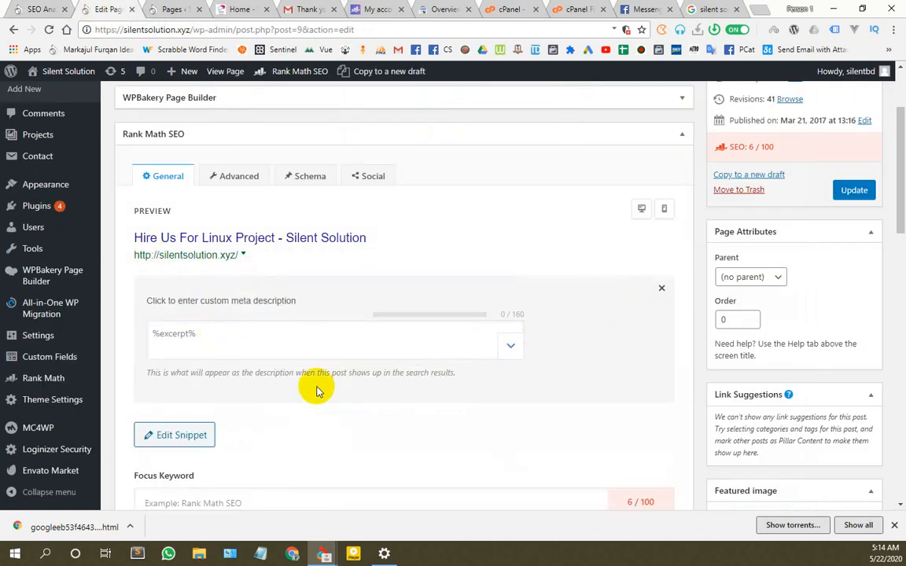
pyautogui.click(36, 8)
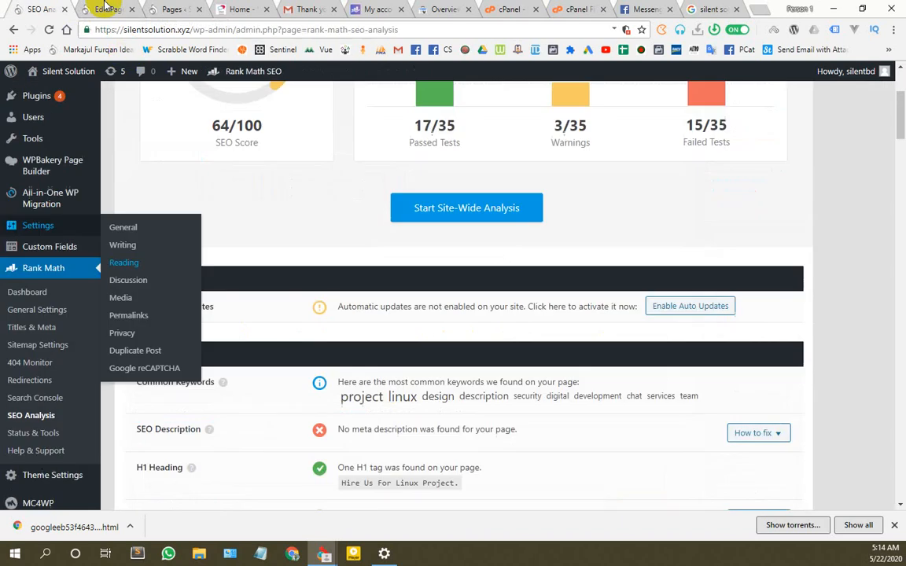
pyautogui.click(174, 6)
pyautogui.click(100, 7)
pyautogui.scroll(-4, 196, 346)
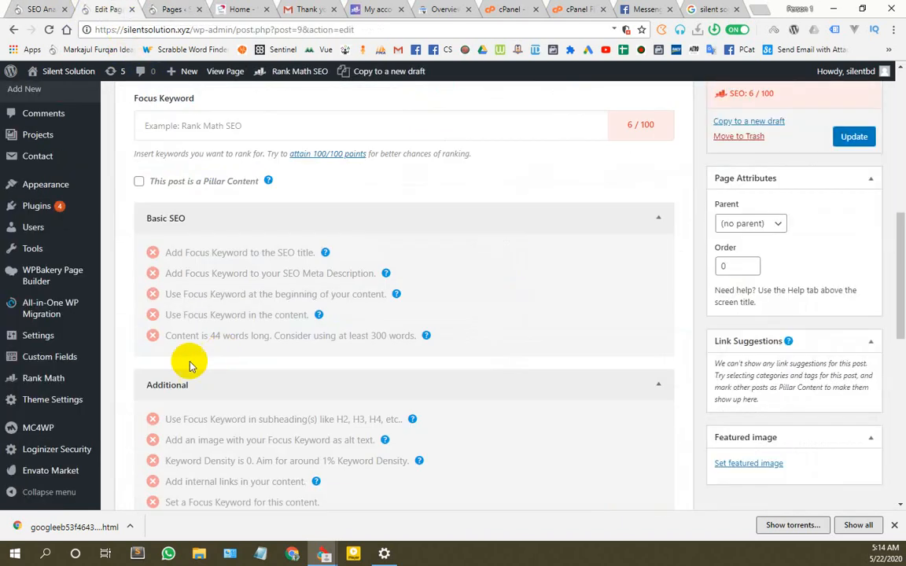
pyautogui.scroll(-10, 277, 366)
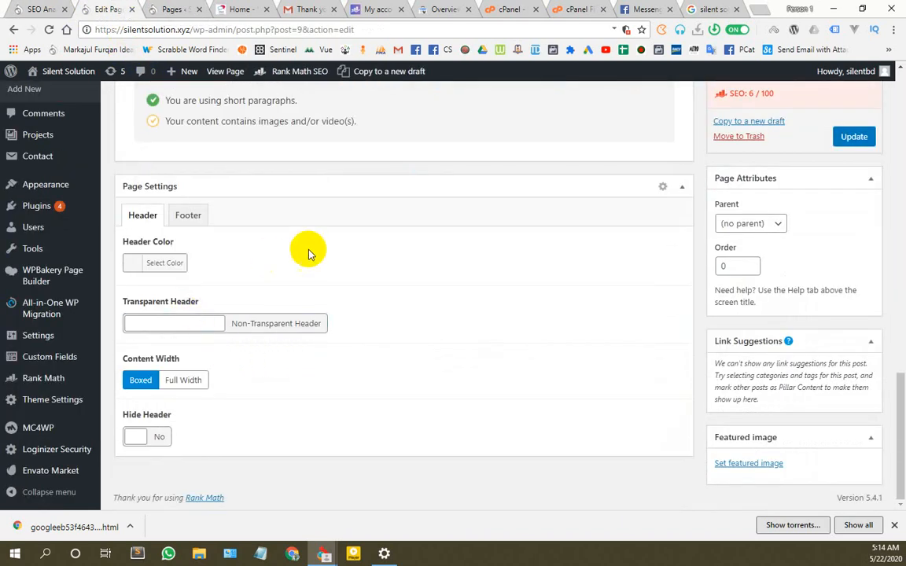
pyautogui.scroll(10, 217, 330)
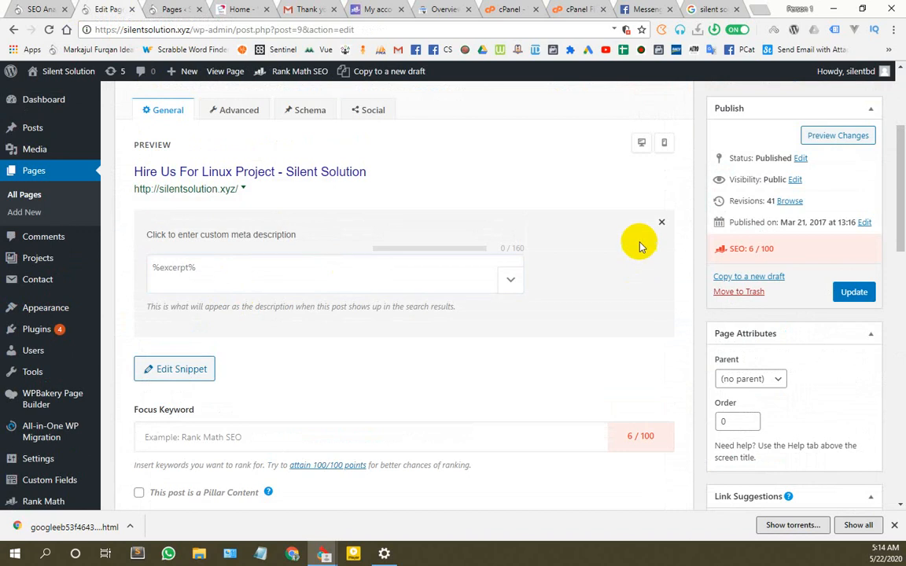
pyautogui.click(174, 245)
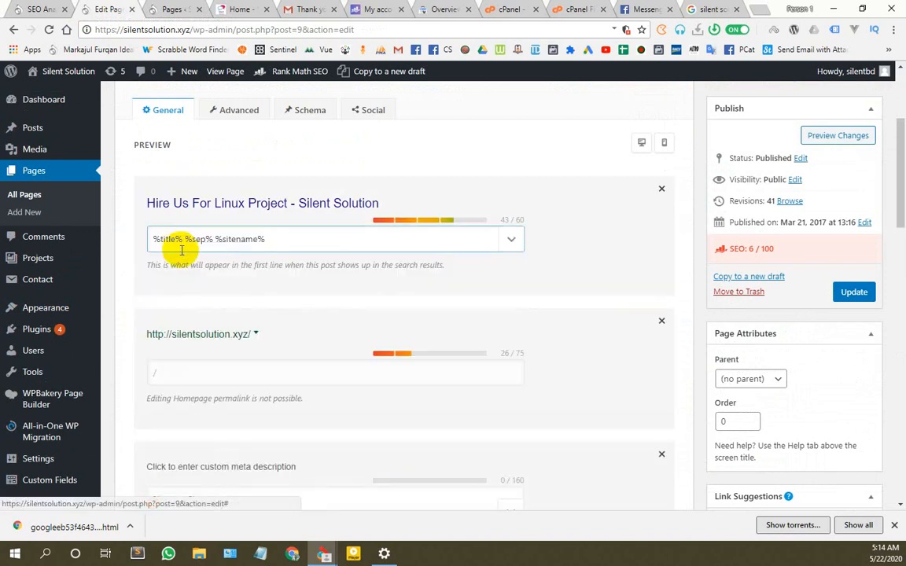
pyautogui.scroll(-1, 240, 299)
pyautogui.scroll(-3, 239, 299)
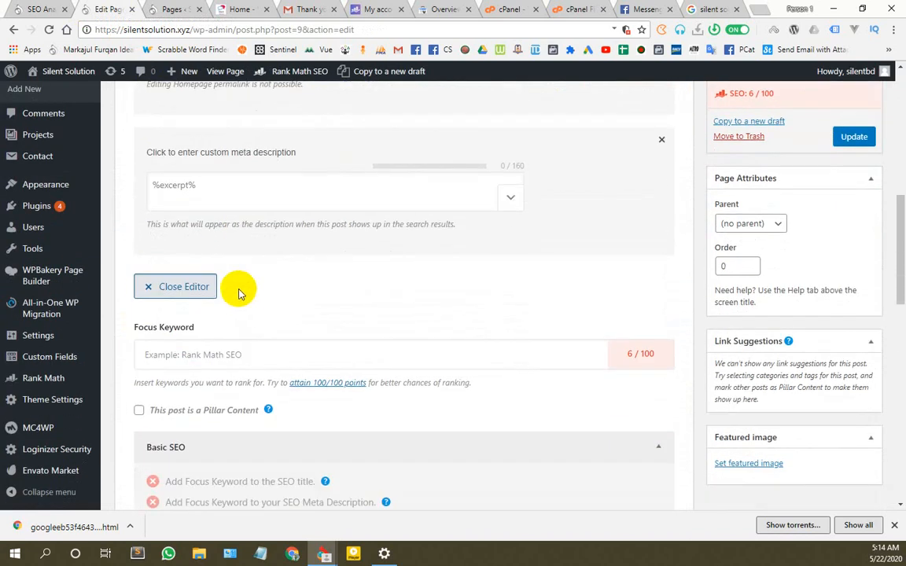
pyautogui.click(212, 183)
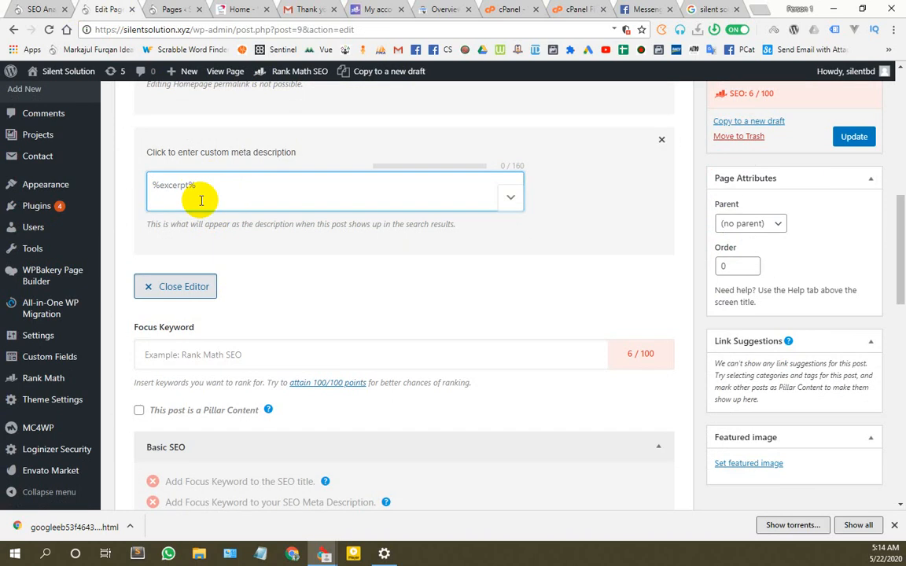
# Step: Paste the About Us intro paragraph as the Home page's meta description
pyautogui.hotkey('ctrl', 'v')
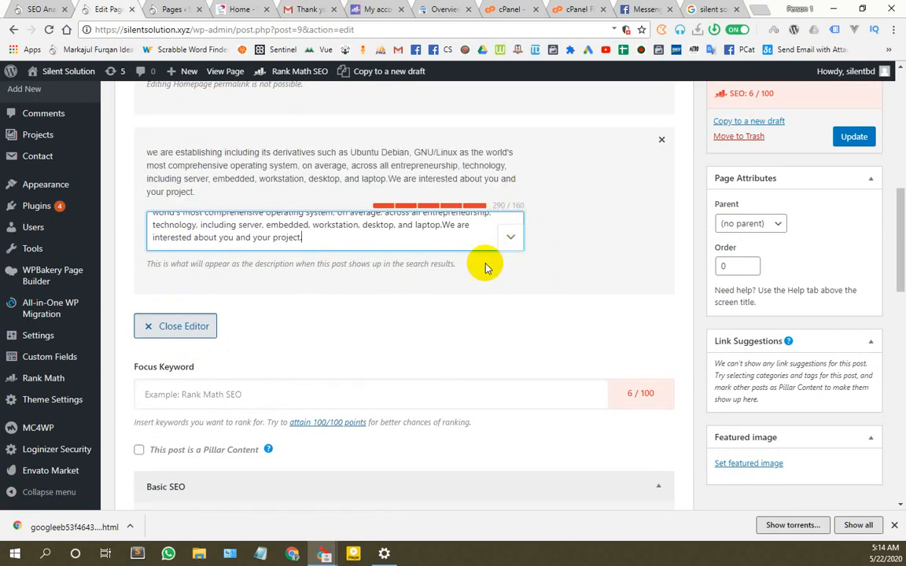
pyautogui.scroll(1, 482, 262)
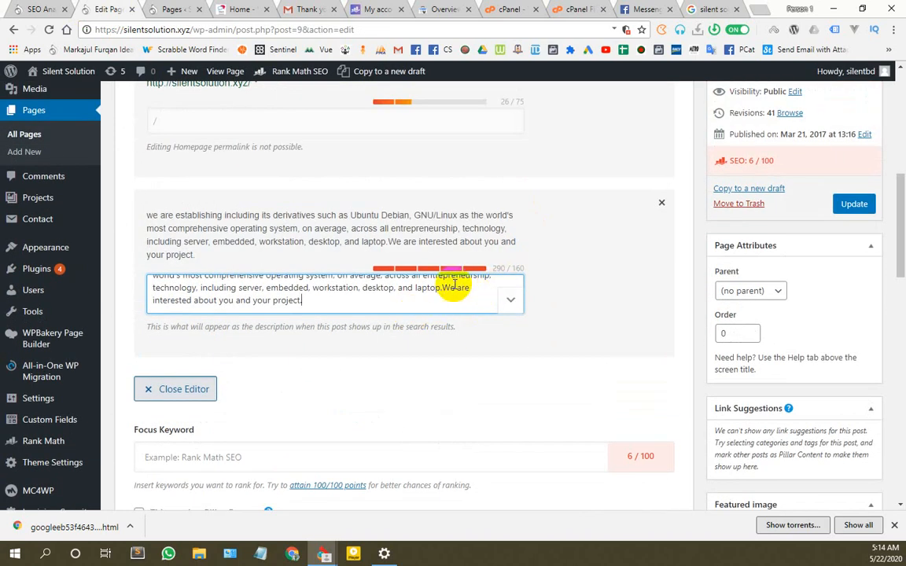
pyautogui.scroll(1, 446, 323)
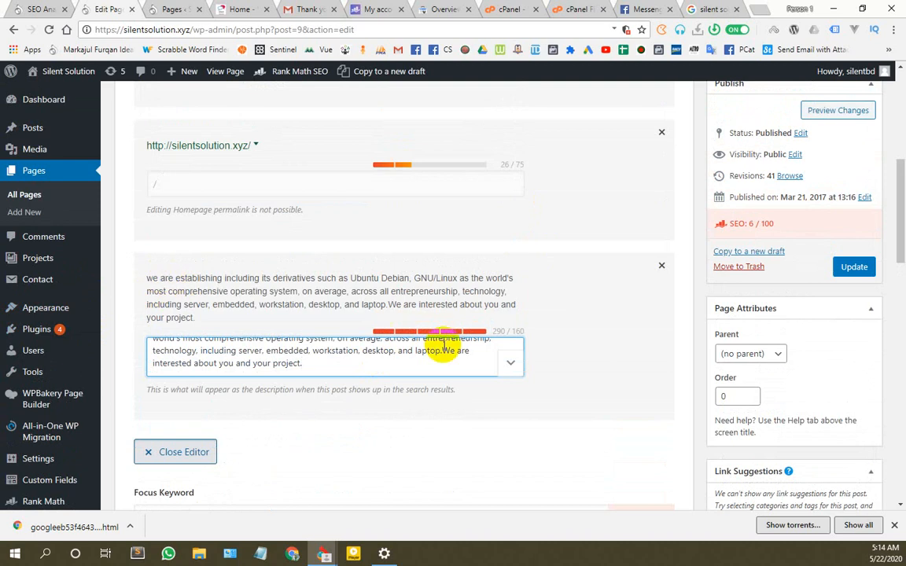
pyautogui.scroll(2, 323, 418)
pyautogui.scroll(-2, 503, 376)
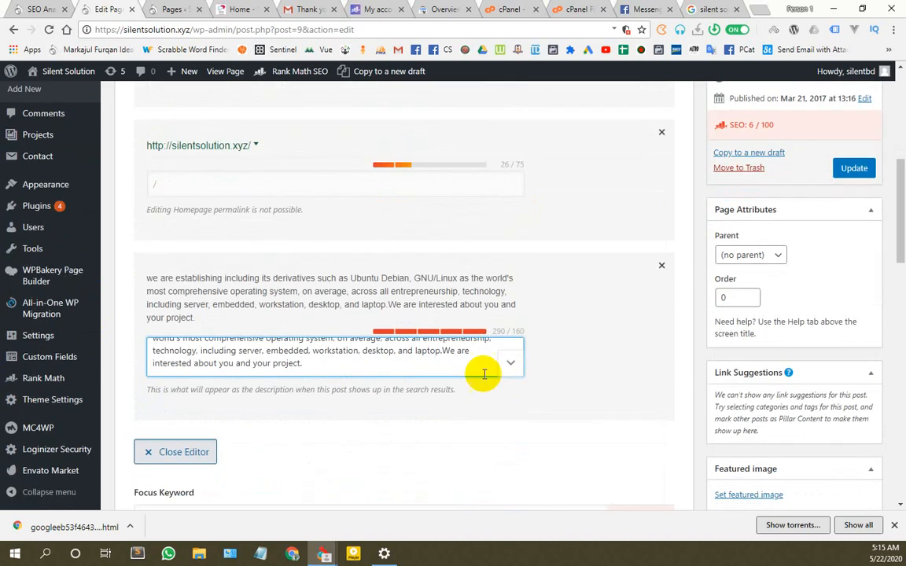
pyautogui.scroll(1, 228, 409)
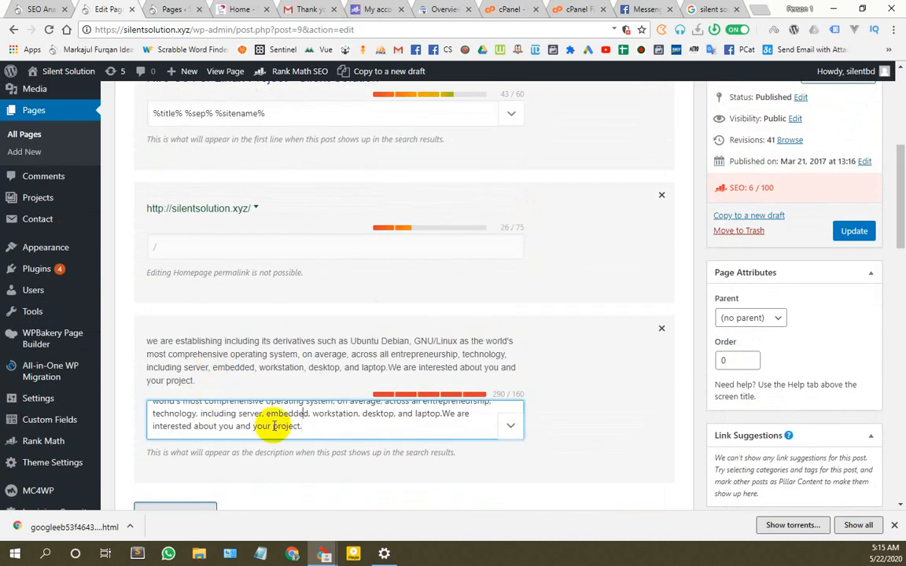
pyautogui.scroll(1, 491, 417)
pyautogui.click(509, 429)
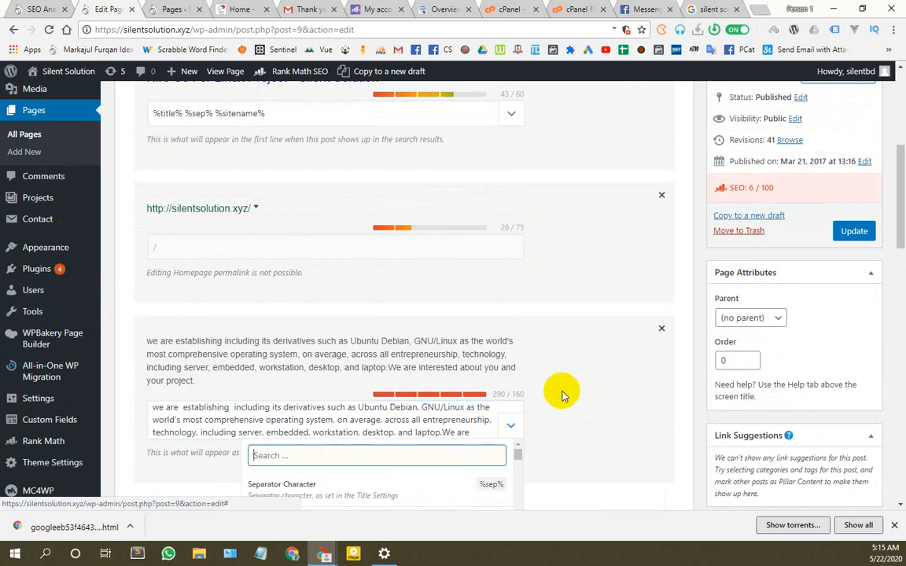
pyautogui.scroll(-2, 550, 385)
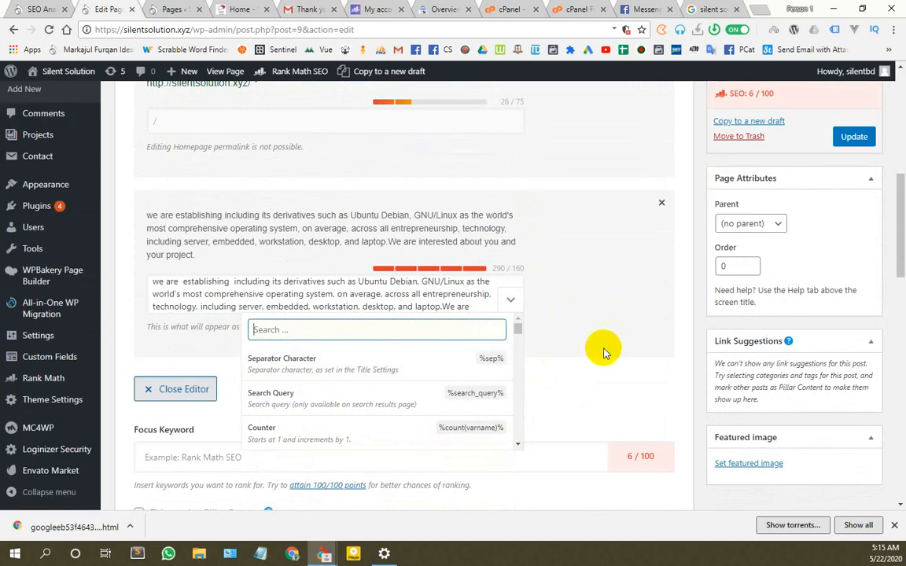
pyautogui.click(629, 340)
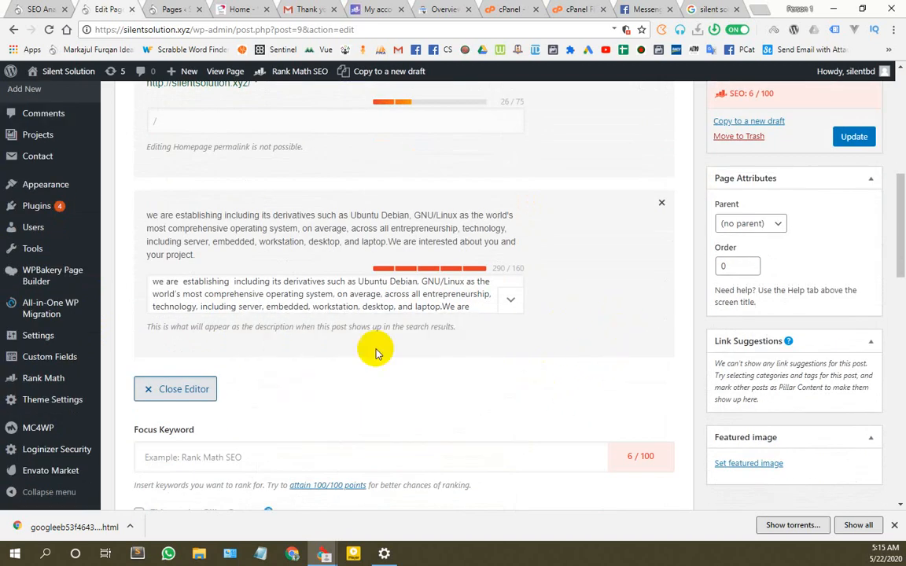
# Step: Insert 'silent solution' after 'we' in the description and select that phrase
pyautogui.click(173, 280)
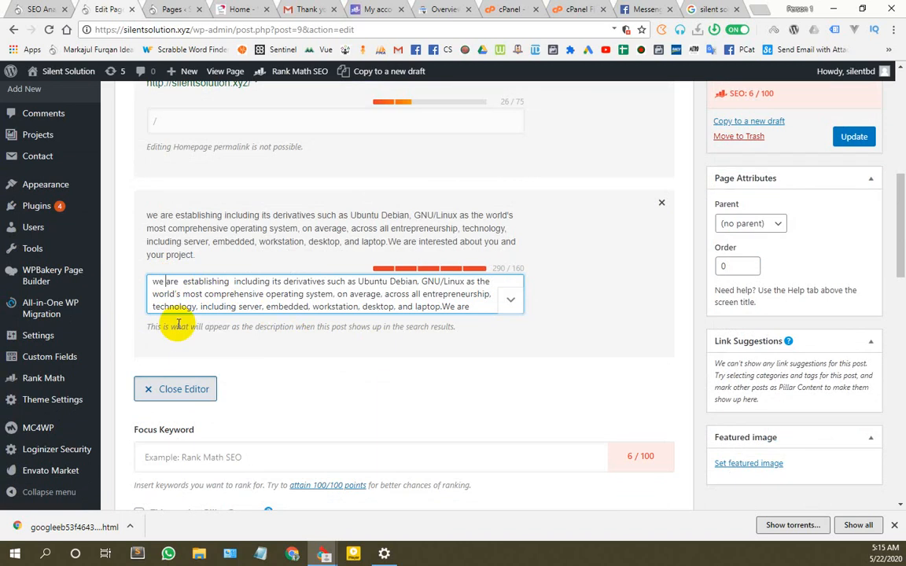
pyautogui.write('silent solu')
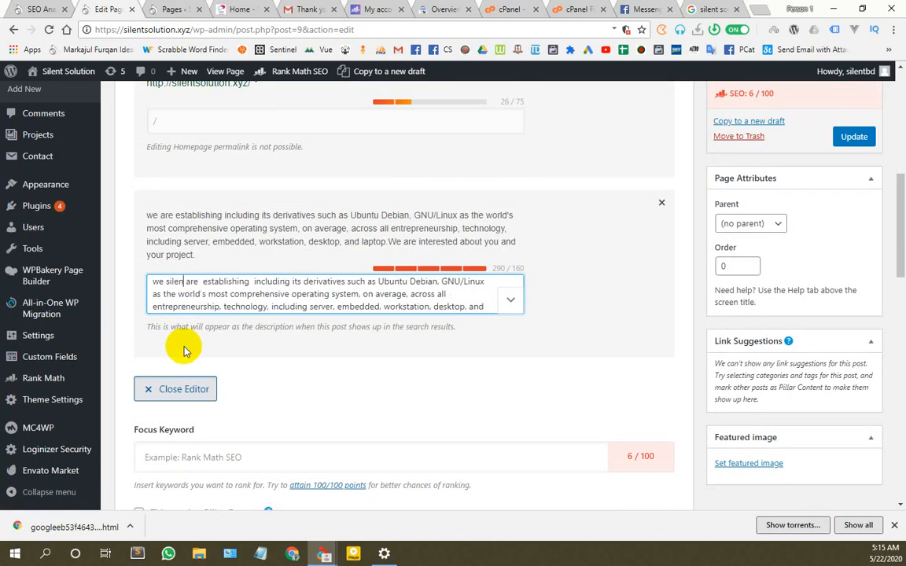
pyautogui.write('tion')
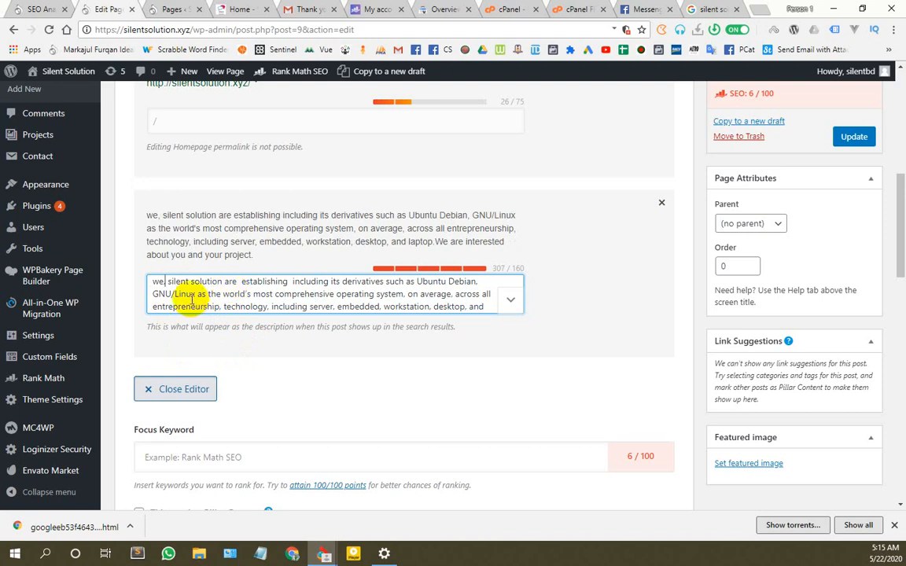
pyautogui.click(290, 281)
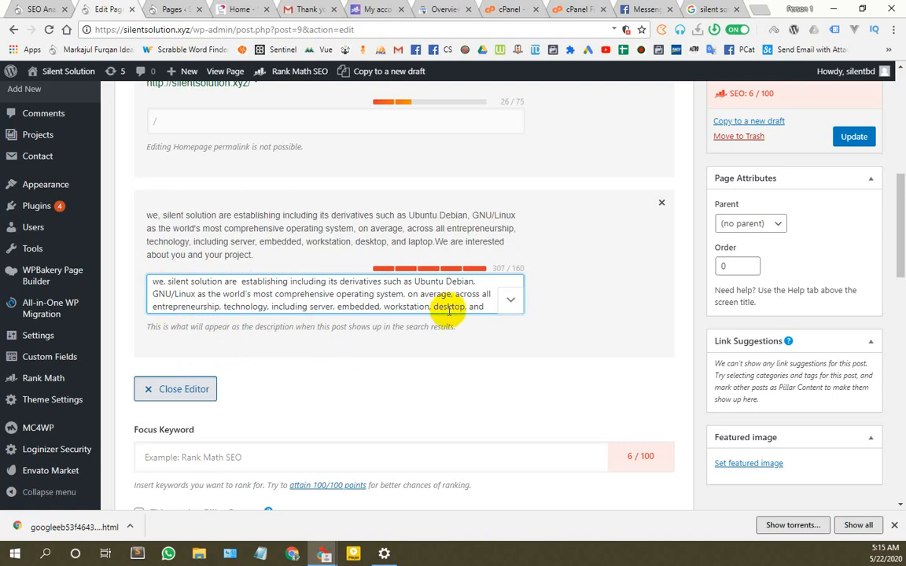
pyautogui.scroll(-1, 449, 309)
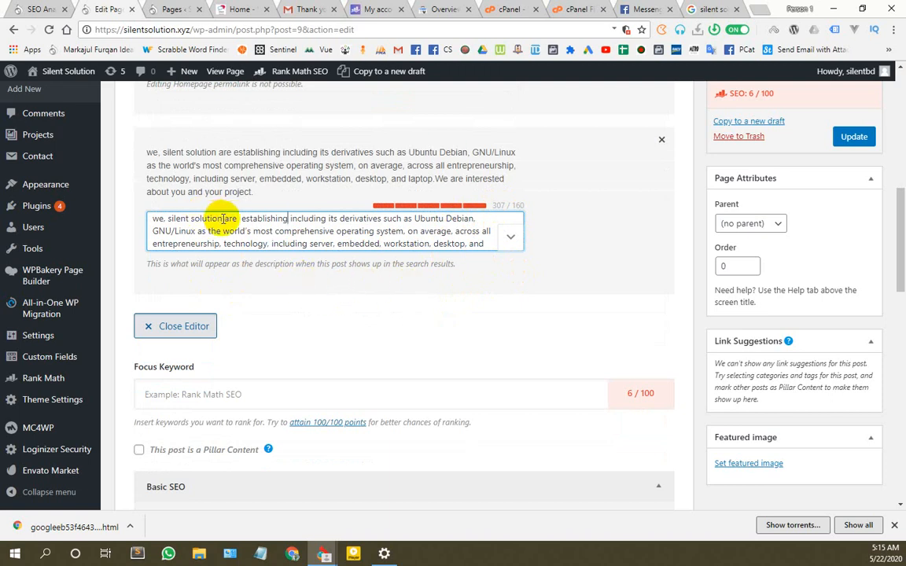
pyautogui.moveTo(223, 219); pyautogui.dragTo(169, 219)
pyautogui.hotkey('ctrl', 'c')
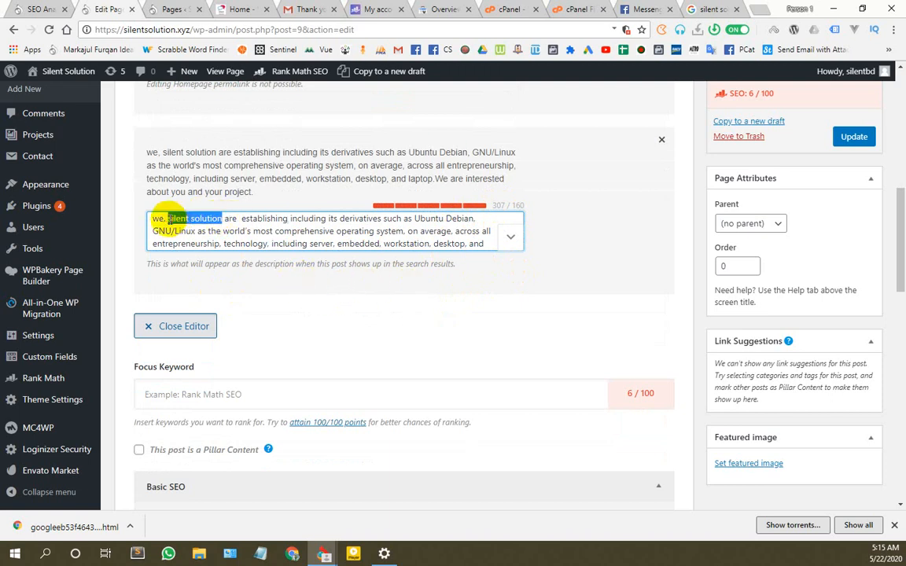
# Step: Add 'silent solution' as the Home page's focus keyword, lifting the SEO score to 54/100
pyautogui.click(183, 393)
pyautogui.hotkey('ctrl', 'v')
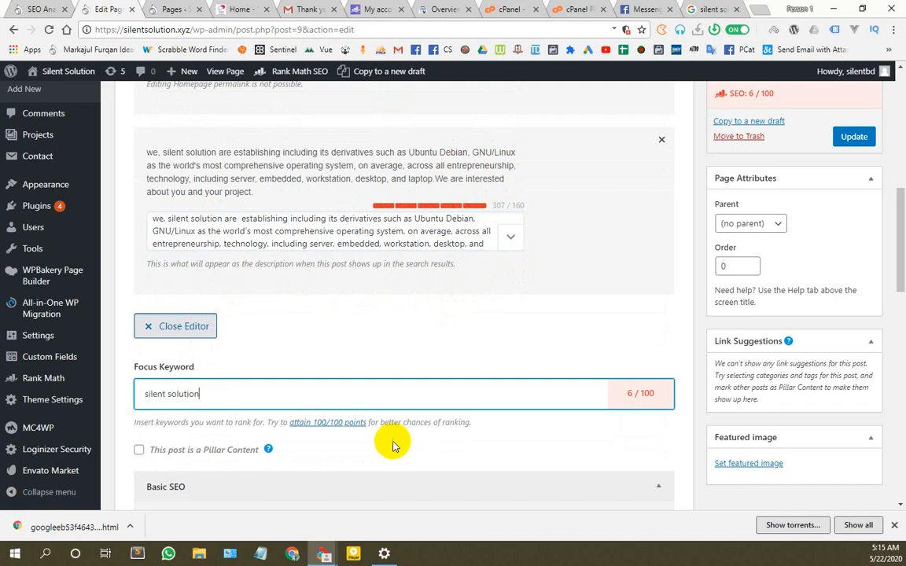
pyautogui.press('Return')
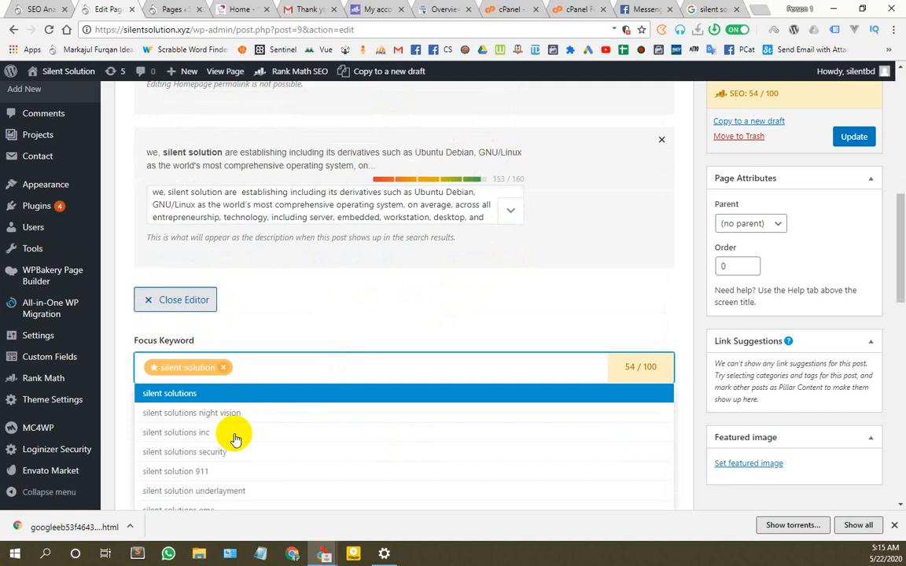
pyautogui.scroll(-1, 233, 435)
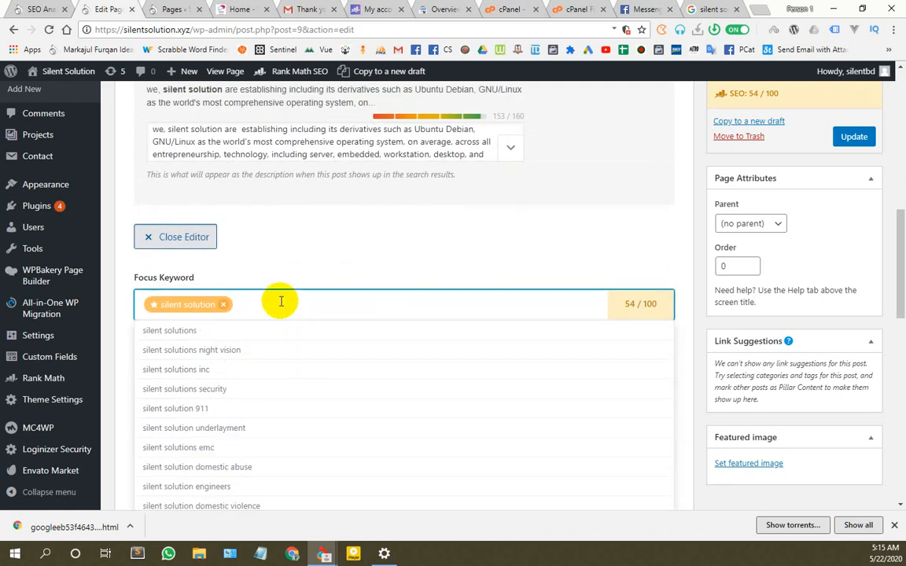
pyautogui.scroll(5, 277, 299)
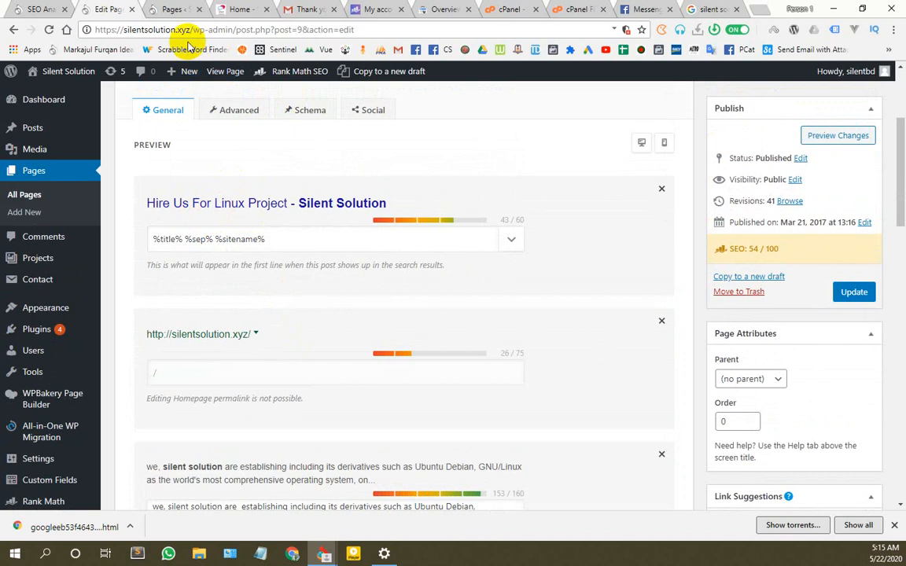
pyautogui.click(236, 8)
# Step: Review the live homepage's hero headline, then go back to the WordPress Pages list
pyautogui.scroll(10, 431, 262)
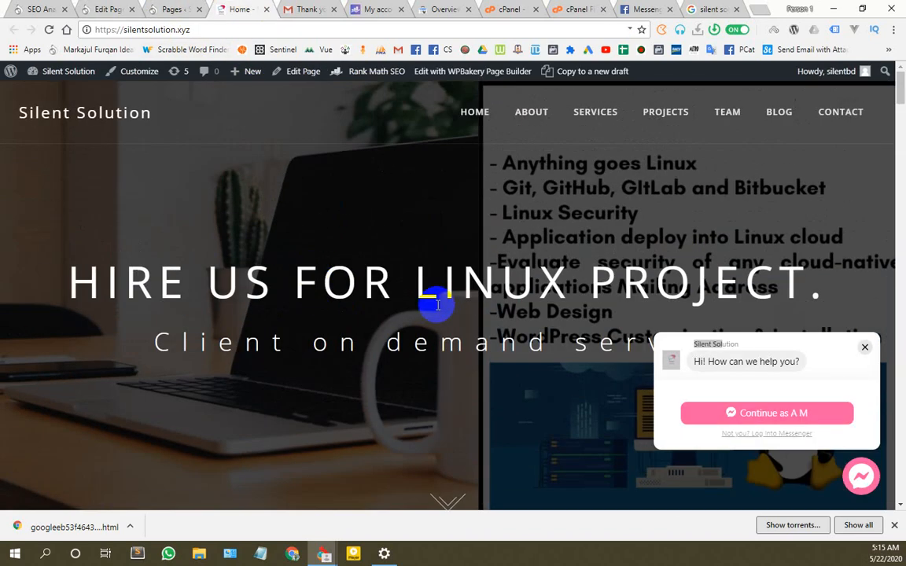
pyautogui.moveTo(416, 283); pyautogui.dragTo(793, 267)
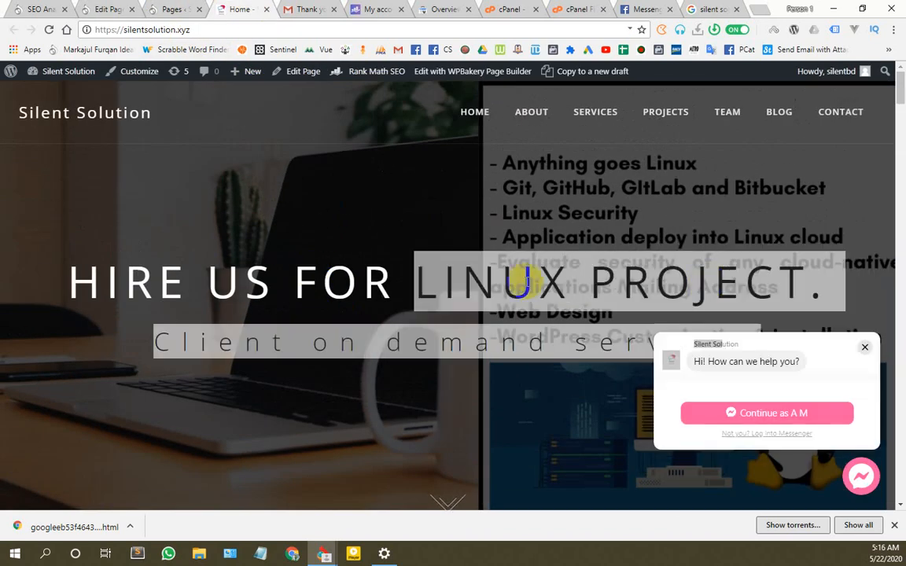
pyautogui.click(454, 287)
pyautogui.doubleClick(456, 287)
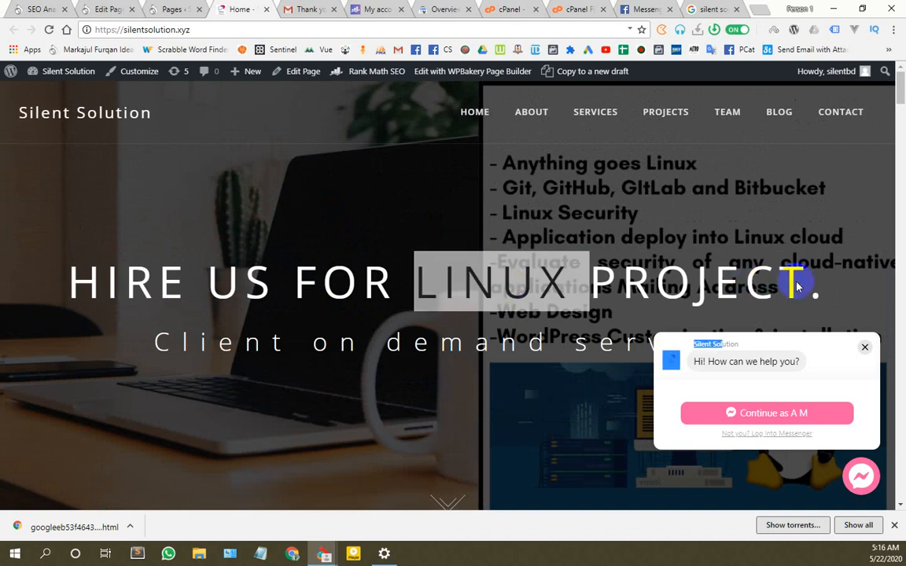
pyautogui.click(172, 10)
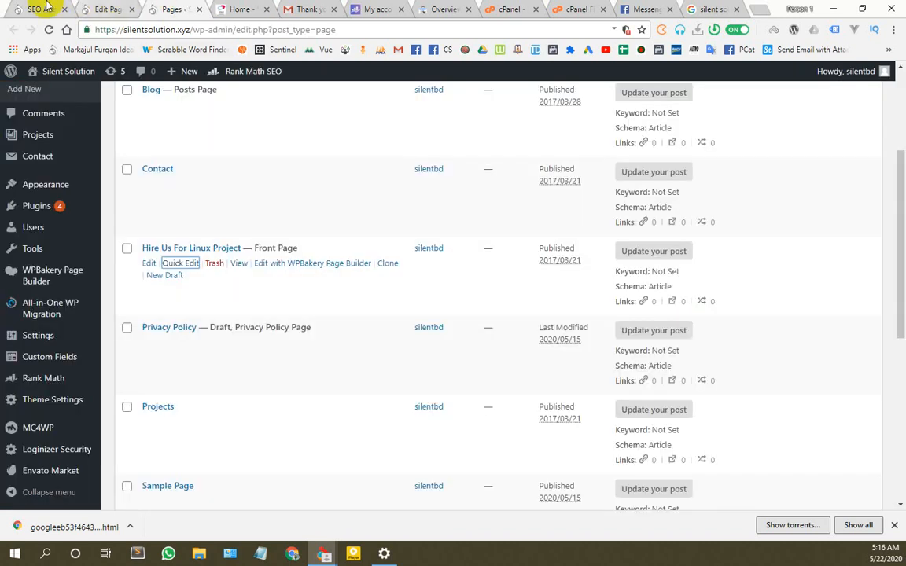
# Step: Add 'linux administration' as a second focus keyword beside 'silent solution'
pyautogui.click(48, 8)
pyautogui.click(99, 8)
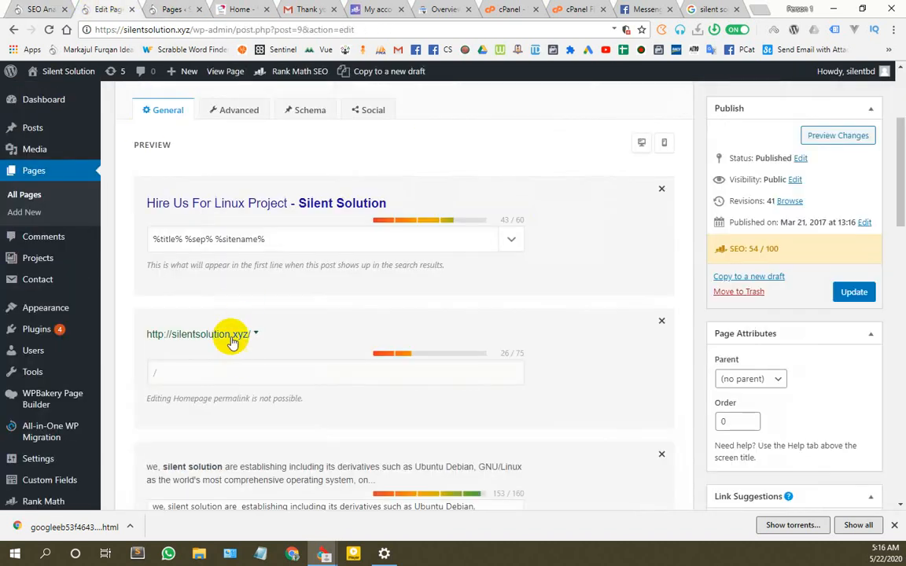
pyautogui.scroll(-3, 248, 269)
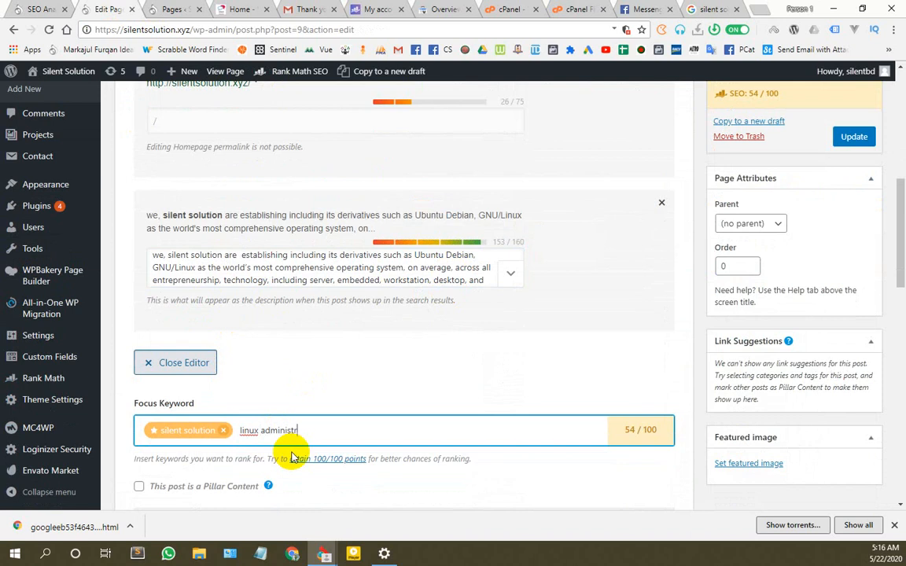
pyautogui.write('atio')
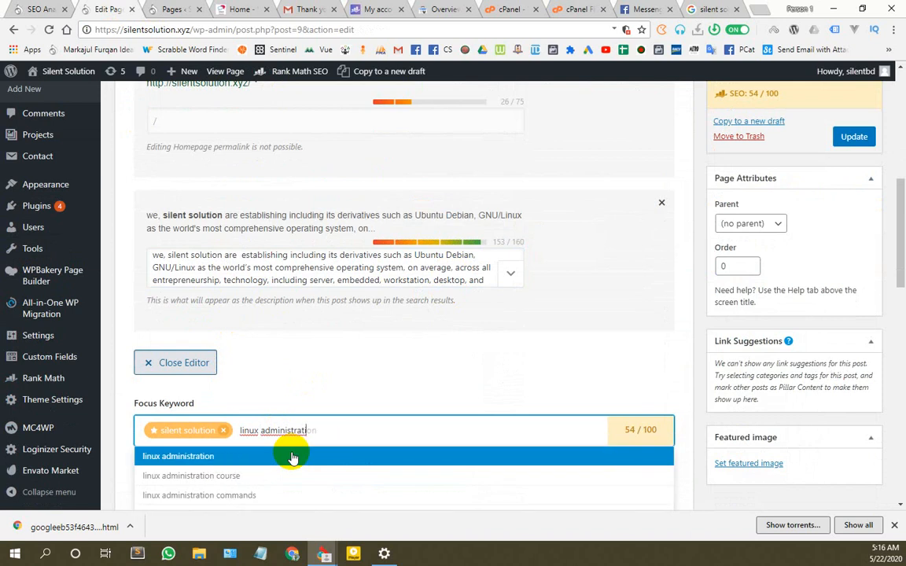
pyautogui.click(213, 459)
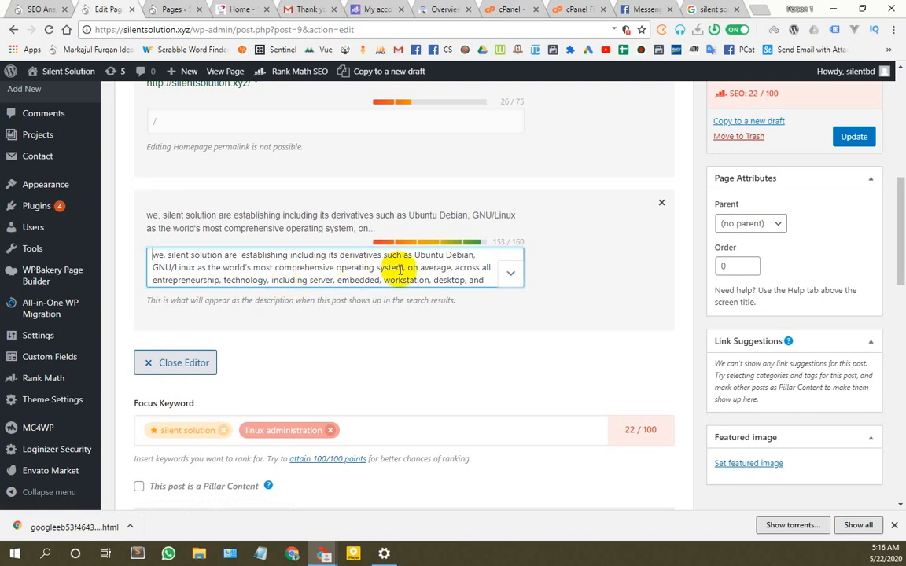
pyautogui.scroll(-1, 192, 272)
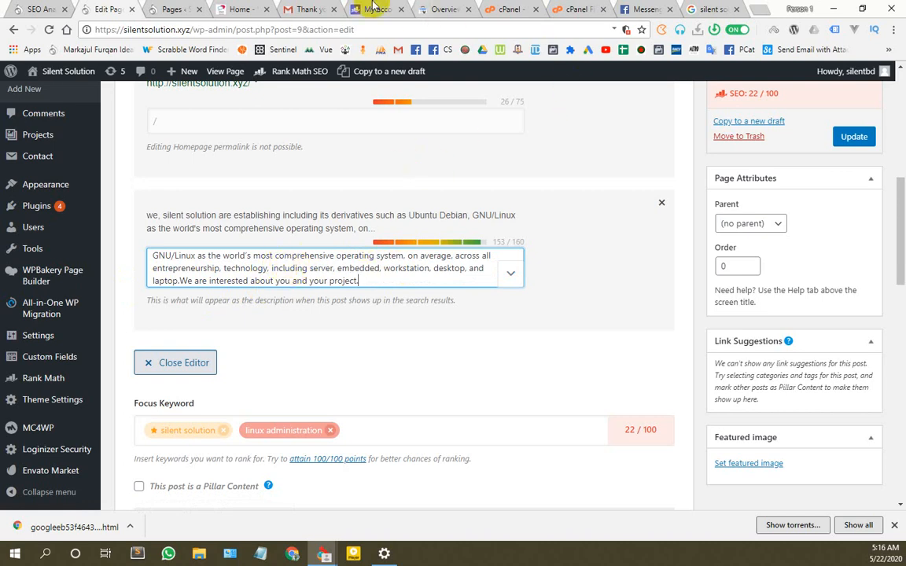
pyautogui.click(219, 9)
# Step: Scroll the live homepage to Services and select its paragraph about Linux and FOSS support
pyautogui.scroll(-10, 382, 330)
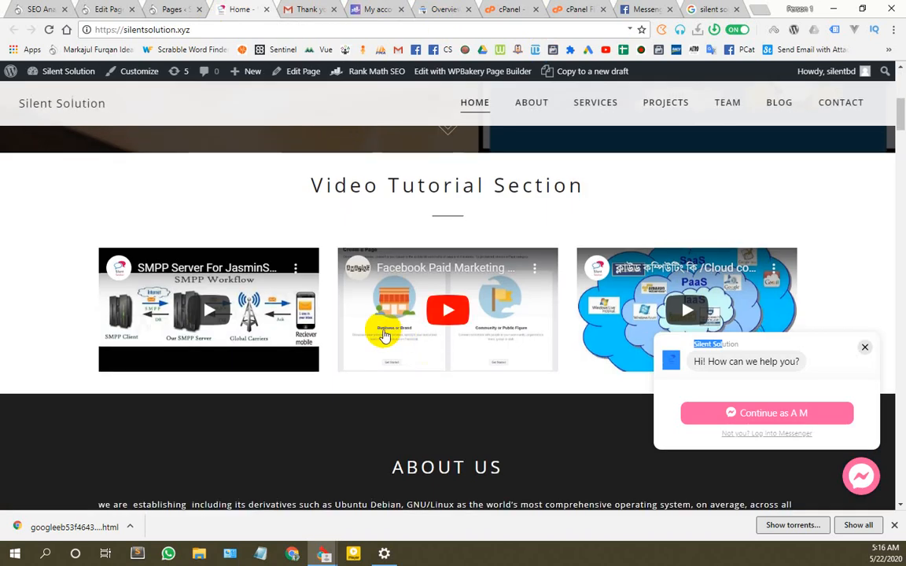
pyautogui.scroll(-4, 381, 305)
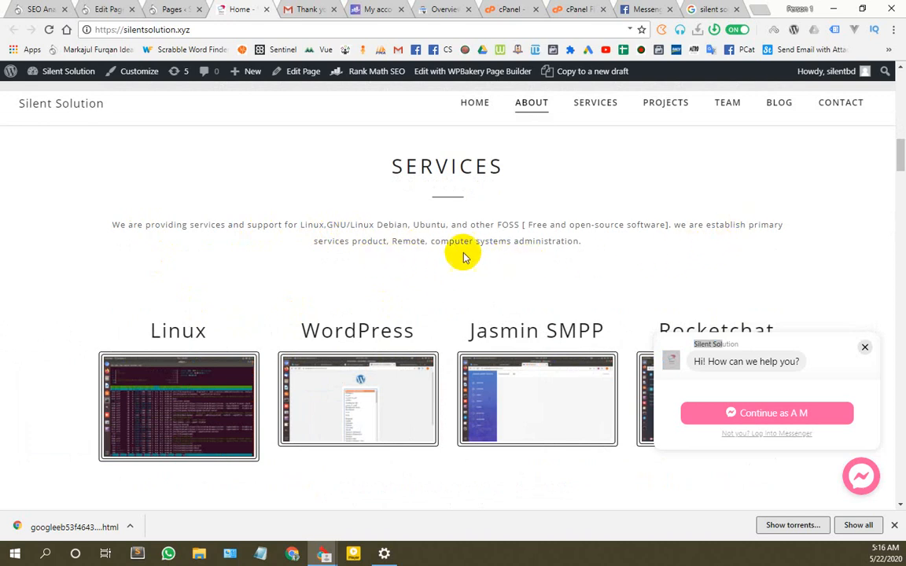
pyautogui.scroll(-10, 514, 261)
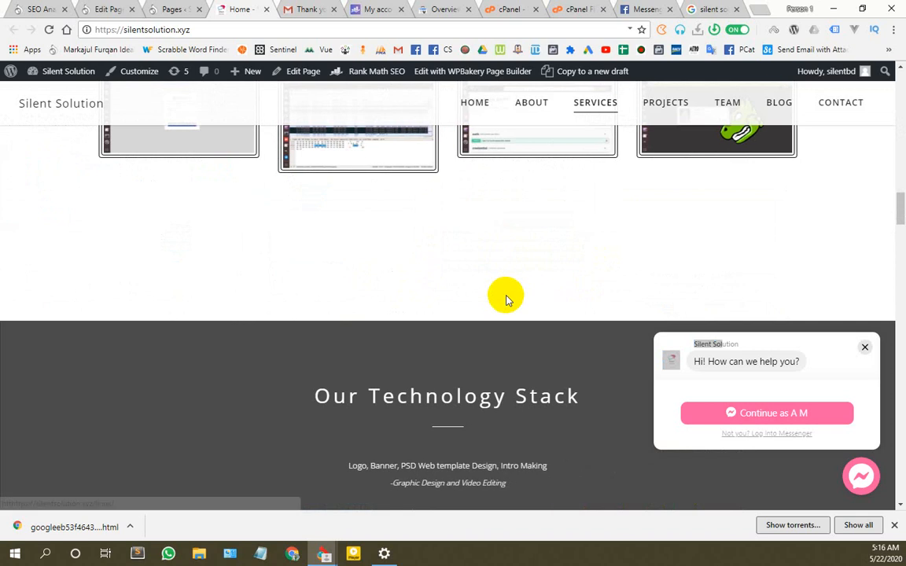
pyautogui.scroll(-3, 506, 297)
pyautogui.scroll(-3, 505, 297)
pyautogui.scroll(-12, 505, 298)
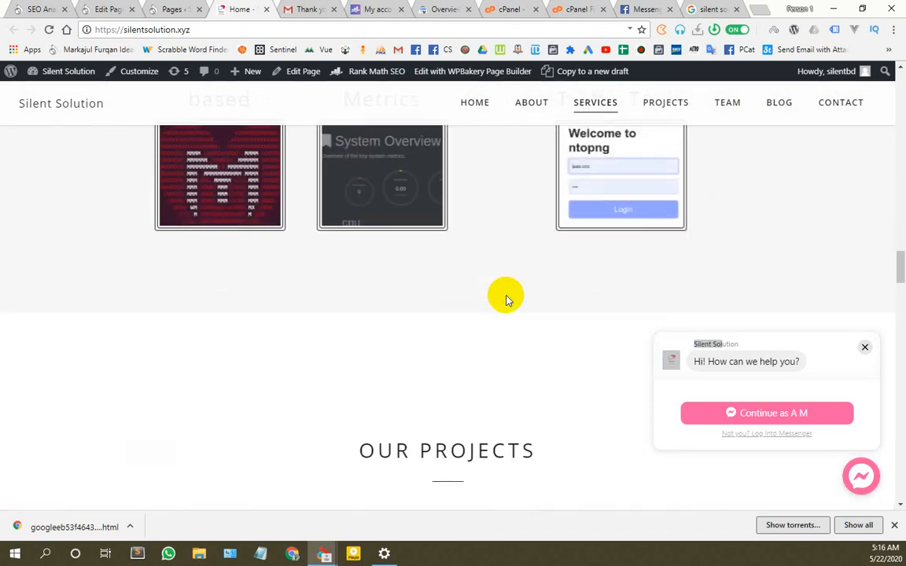
pyautogui.scroll(-8, 505, 297)
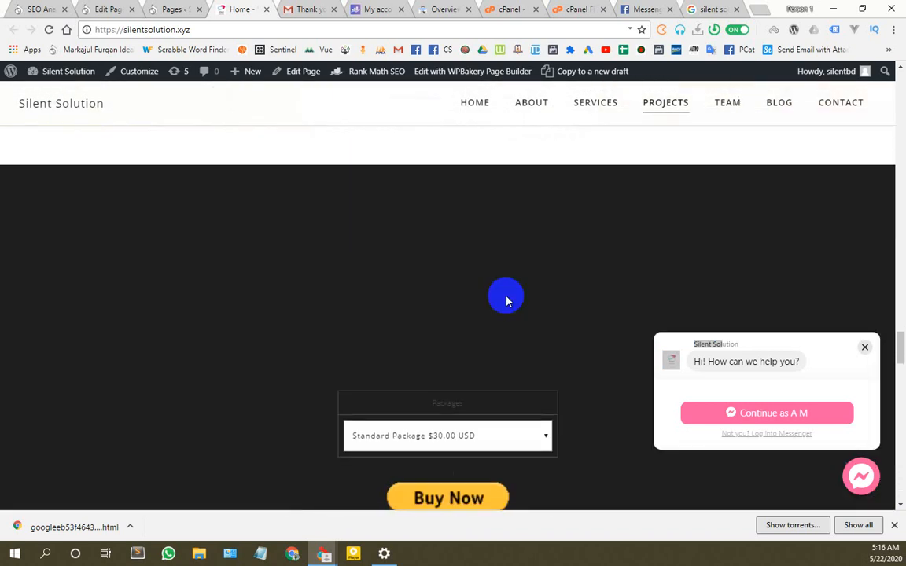
pyautogui.scroll(-5, 500, 391)
pyautogui.scroll(20, 500, 391)
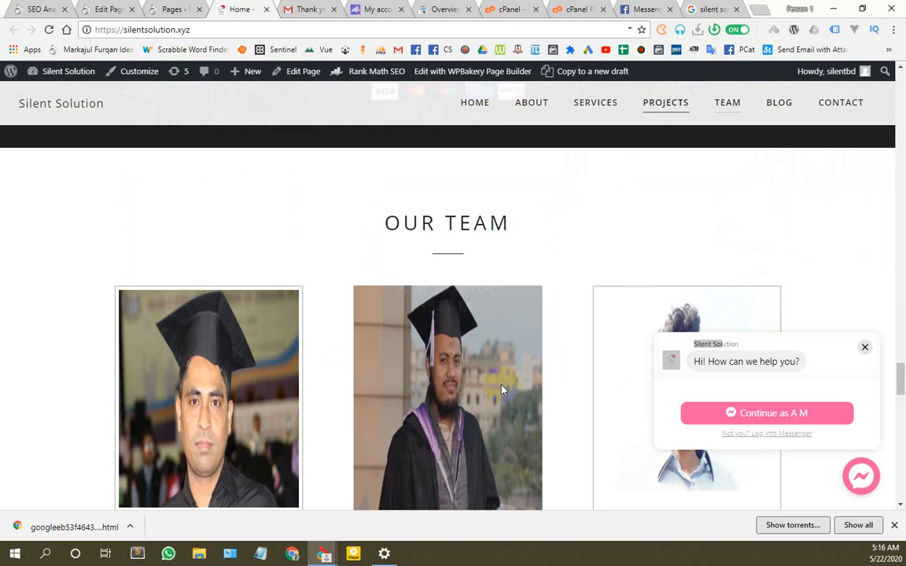
pyautogui.scroll(2, 861, 348)
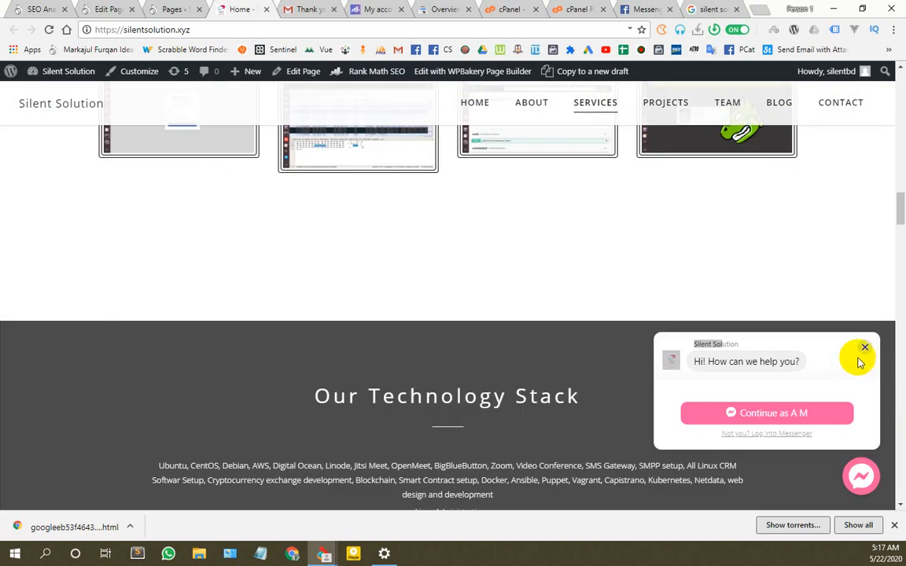
pyautogui.scroll(8, 578, 364)
pyautogui.scroll(5, 577, 364)
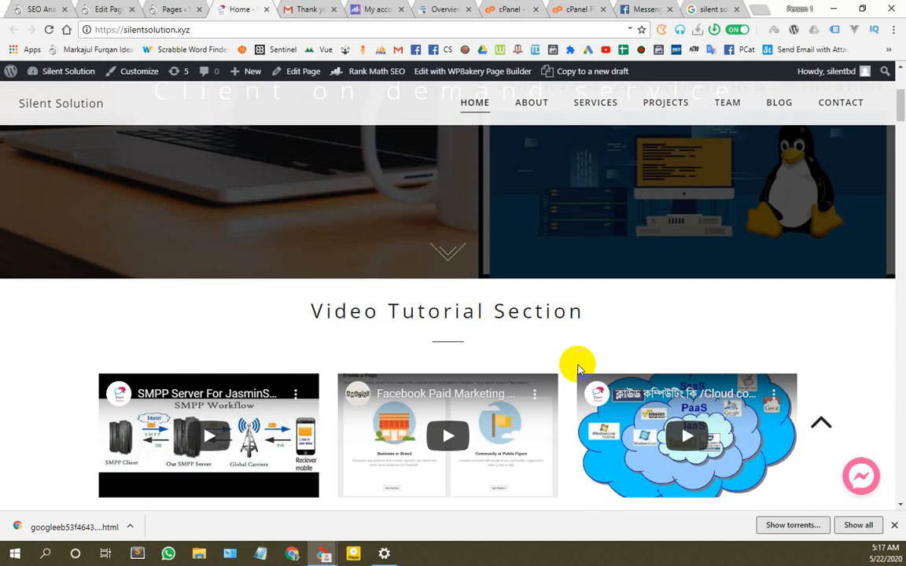
pyautogui.scroll(-6, 472, 362)
pyautogui.scroll(-3, 254, 207)
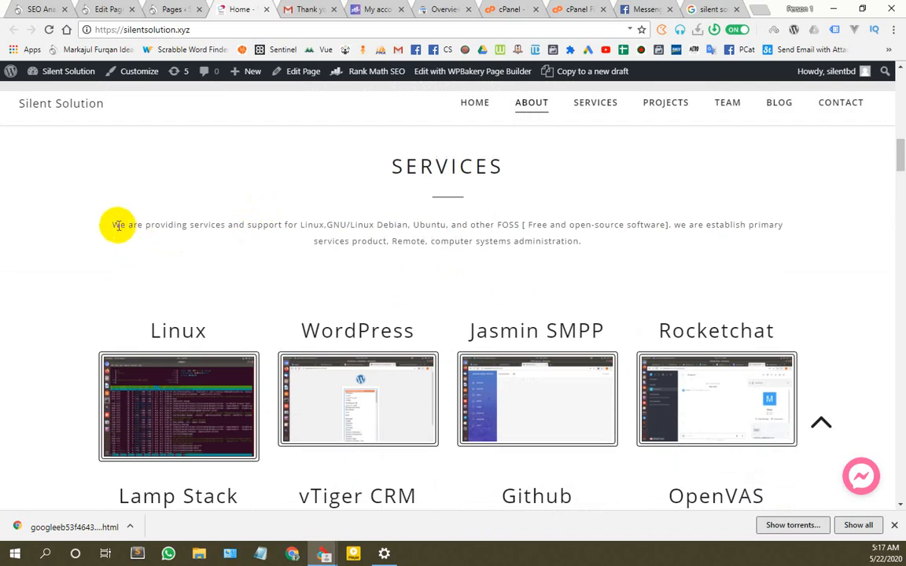
pyautogui.moveTo(109, 225); pyautogui.dragTo(600, 243)
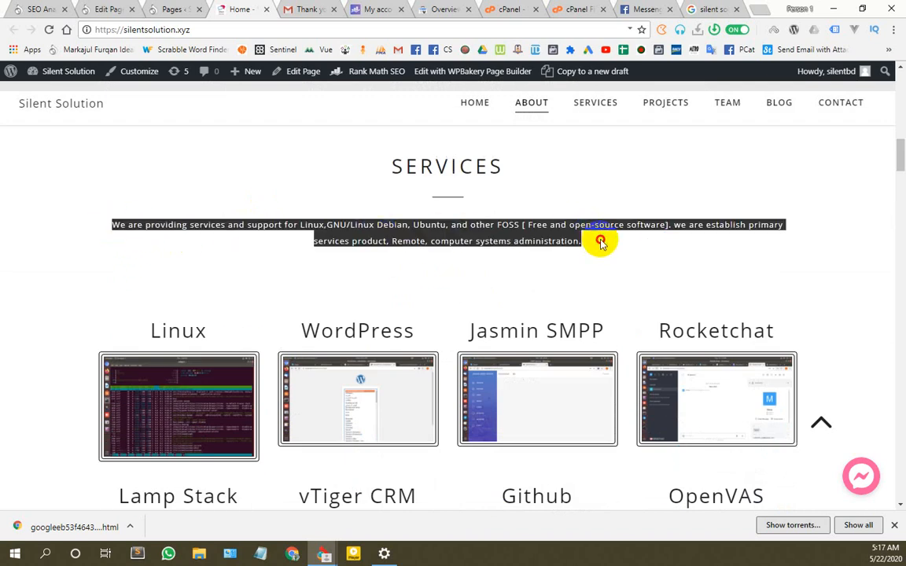
# Step: Replace the Home page's meta description with the Services intro paragraph
pyautogui.click(33, 8)
pyautogui.click(103, 9)
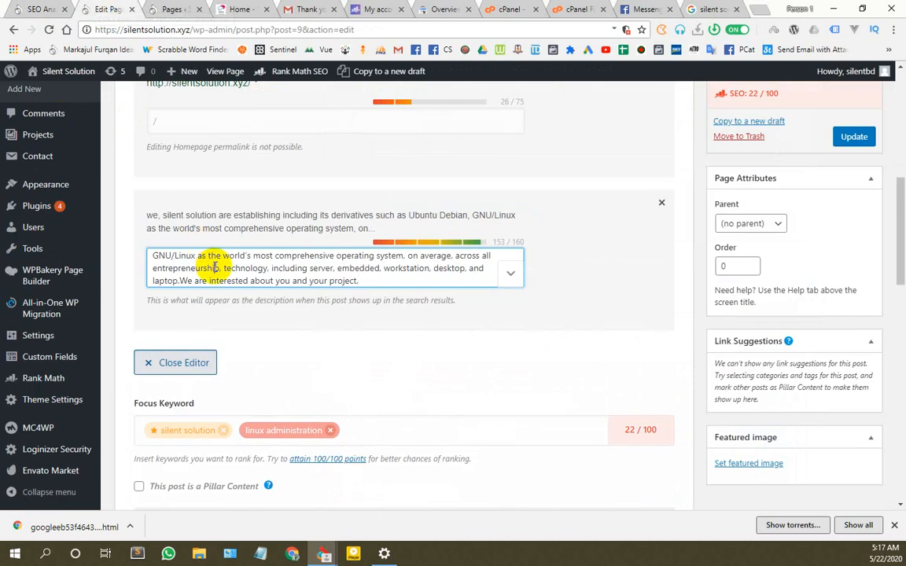
pyautogui.hotkey('ctrl', 'a')
pyautogui.write('We are providing services and support for Linux,GNU/Linux Debian, Ubuntu, and other FOSS [ Free and open-source software]. we are establish primary services product. Remote, computer systems administration.')
pyautogui.scroll(2, 228, 268)
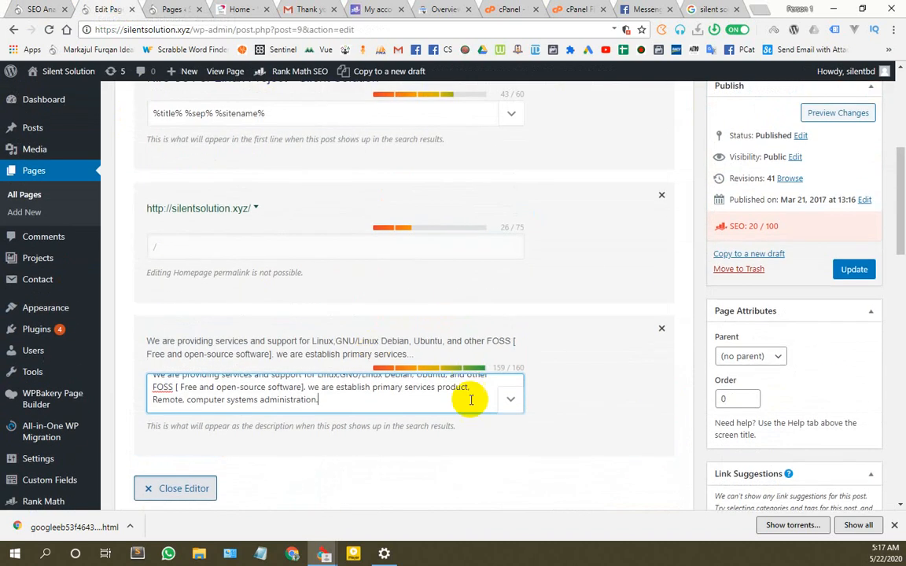
pyautogui.press('Up')
pyautogui.press('Up')
pyautogui.press('Up')
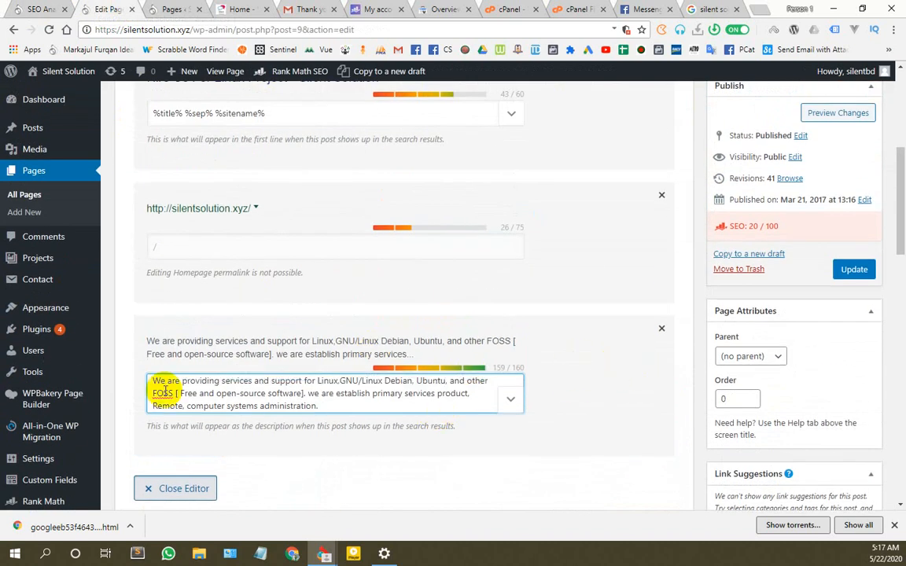
# Step: Insert ', Silent Solution' after 'We' and 'Administration.' after 'Linux', reaching 158/160 characters
pyautogui.click(166, 381)
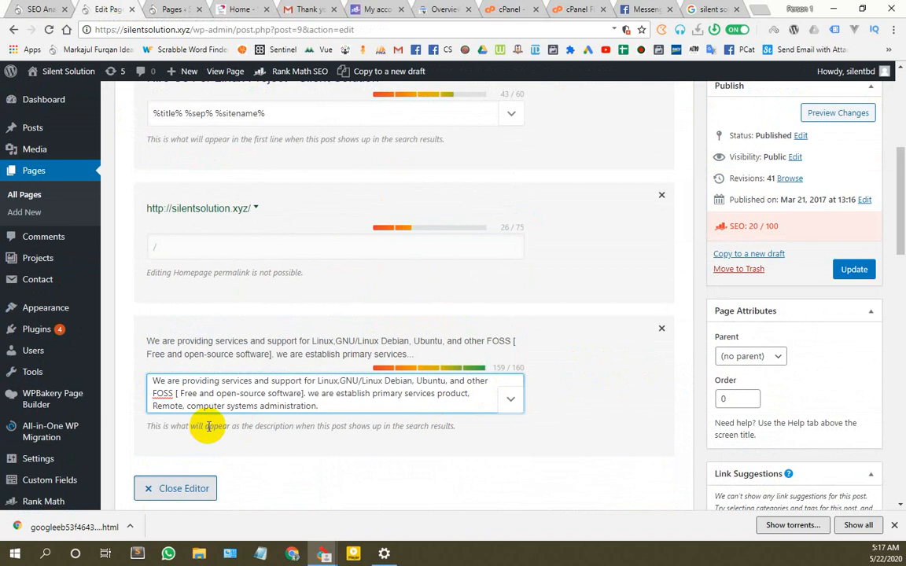
pyautogui.write(', silent s')
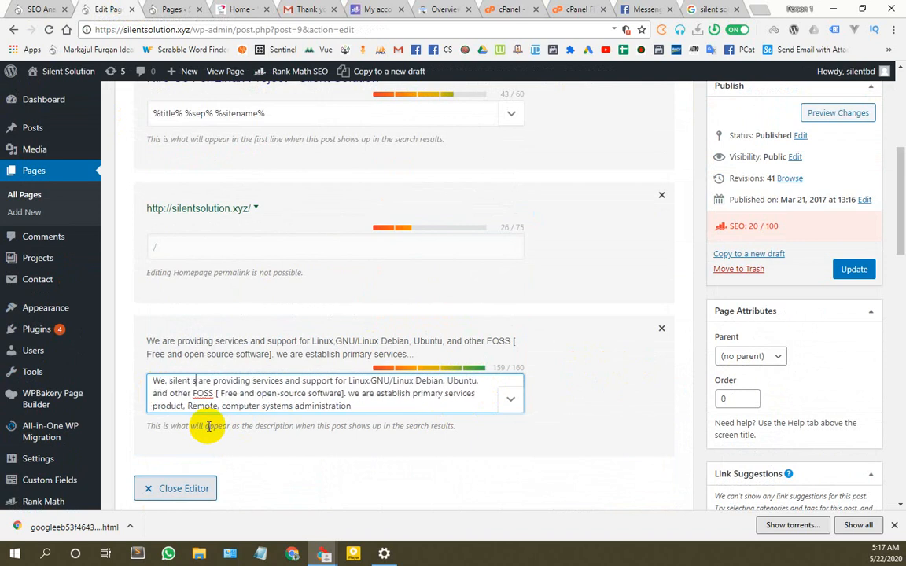
pyautogui.write('ol')
pyautogui.press('BackSpace')
pyautogui.press('BackSpace')
pyautogui.press('BackSpace')
pyautogui.press('BackSpace')
pyautogui.press('BackSpace')
pyautogui.press('BackSpace')
pyautogui.press('BackSpace')
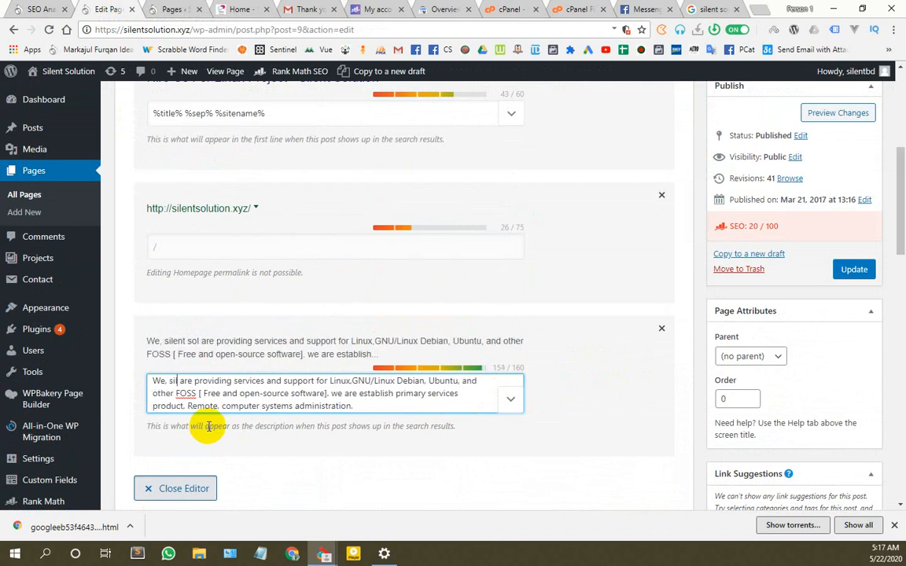
pyautogui.press('BackSpace')
pyautogui.press('BackSpace')
pyautogui.press('BackSpace')
pyautogui.write('Silent S')
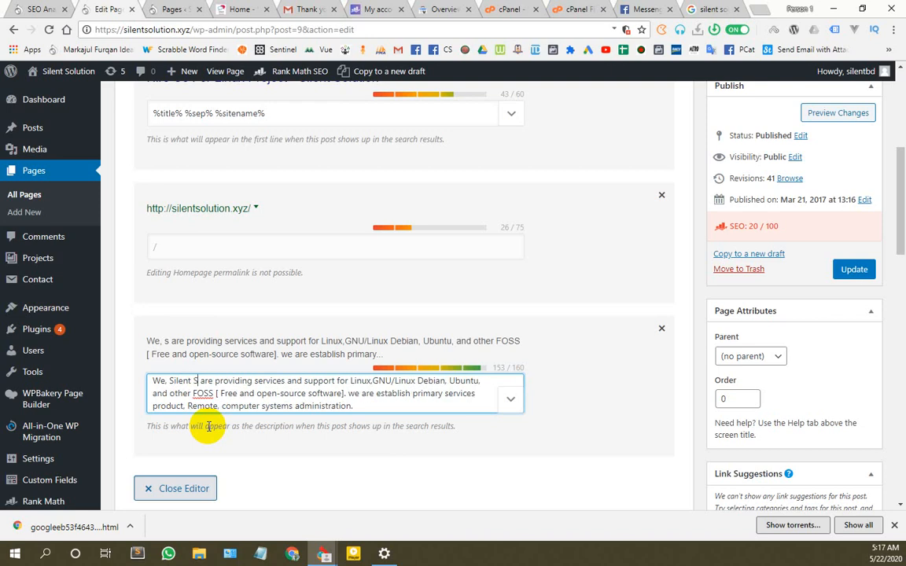
pyautogui.write('olution')
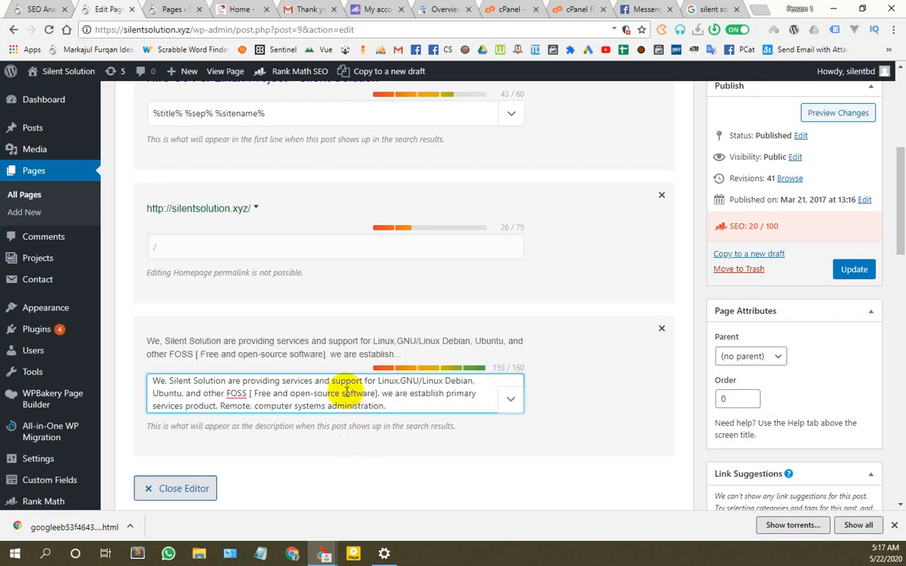
pyautogui.click(399, 380)
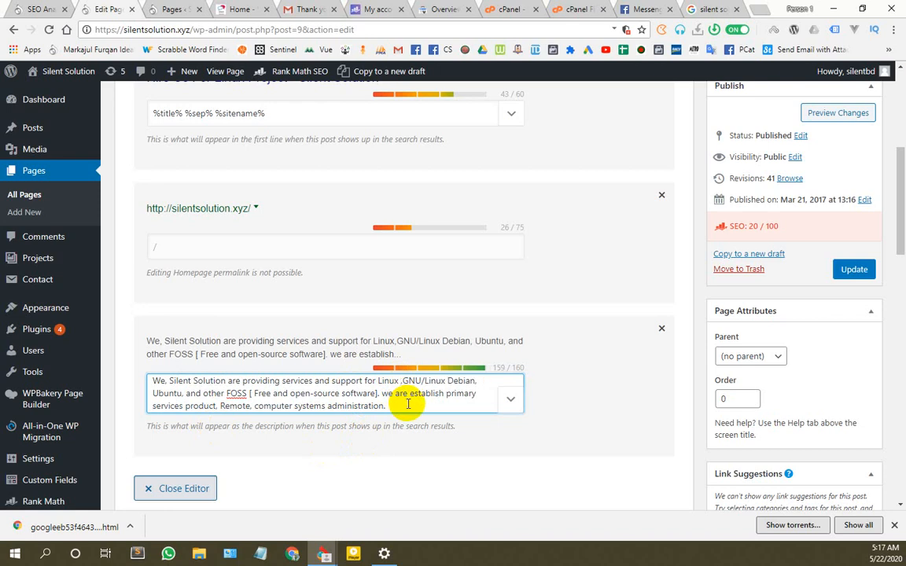
pyautogui.write('Administra')
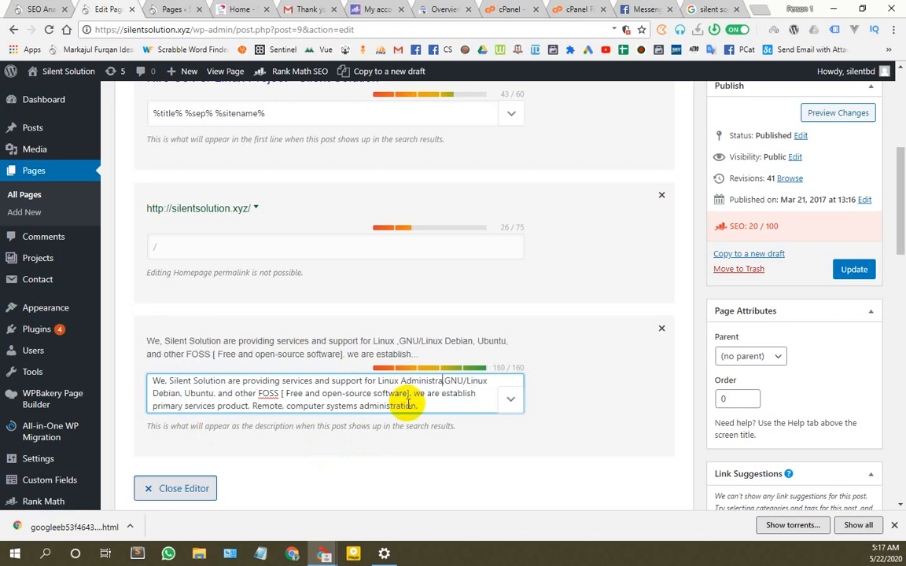
pyautogui.write('tion.')
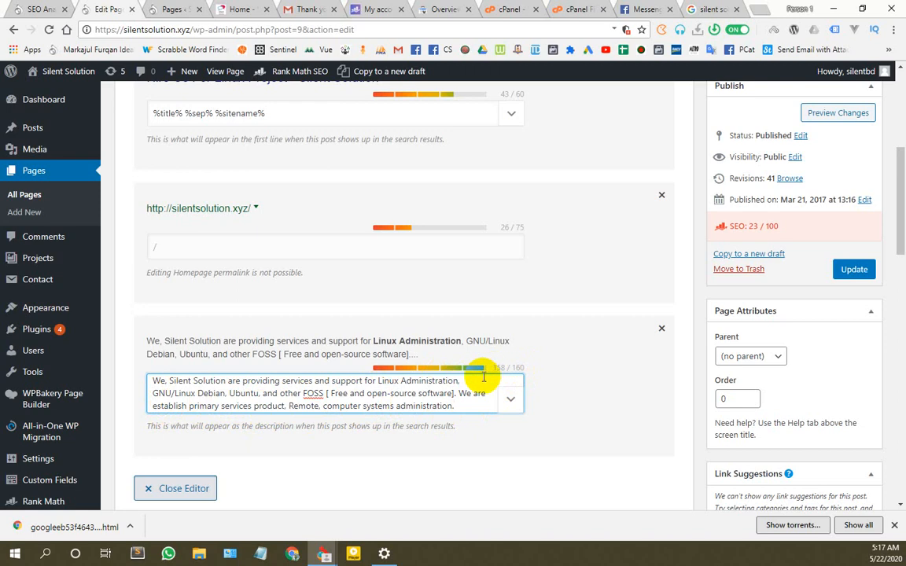
pyautogui.scroll(-2, 283, 440)
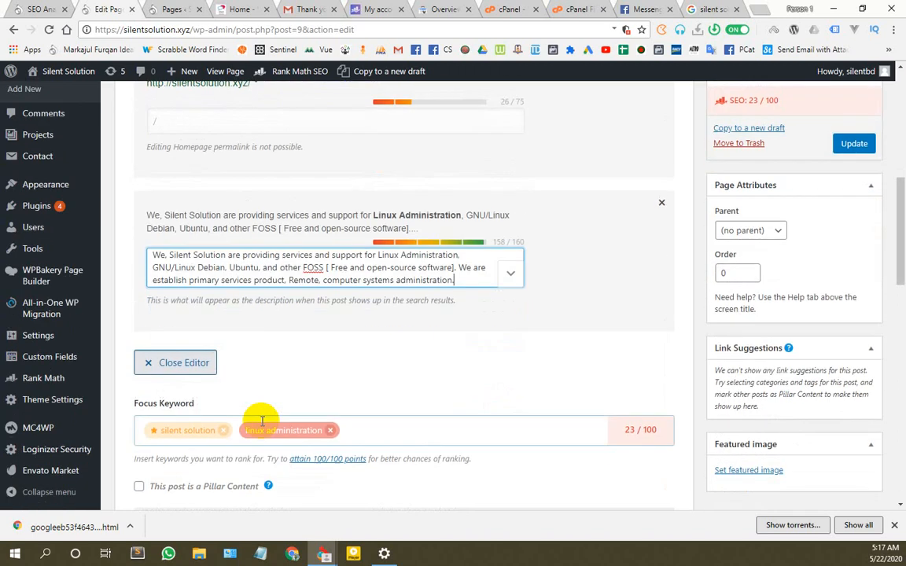
# Step: Replace the linux administration focus keyword with 'Linux Administration' copied from the description, beside silent solution
pyautogui.click(329, 430)
pyautogui.click(380, 258)
pyautogui.moveTo(378, 257); pyautogui.dragTo(464, 257)
pyautogui.hotkey('ctrl', 'c')
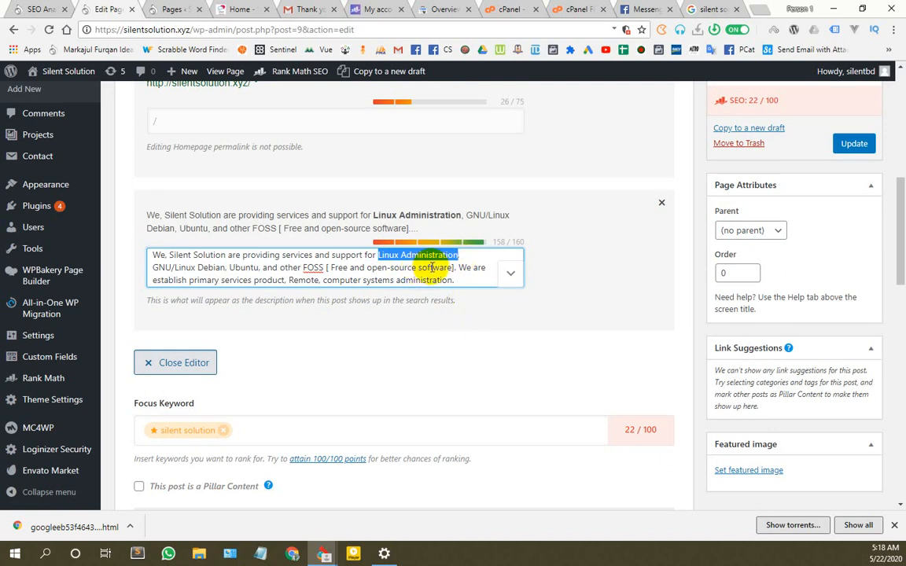
pyautogui.click(265, 431)
pyautogui.hotkey('ctrl', 'v')
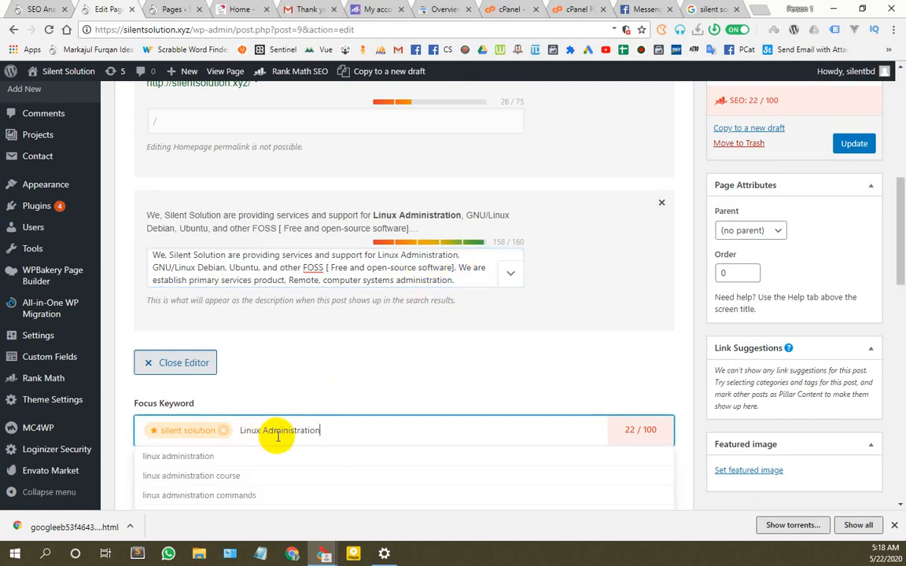
pyautogui.click(229, 462)
pyautogui.scroll(-2, 331, 435)
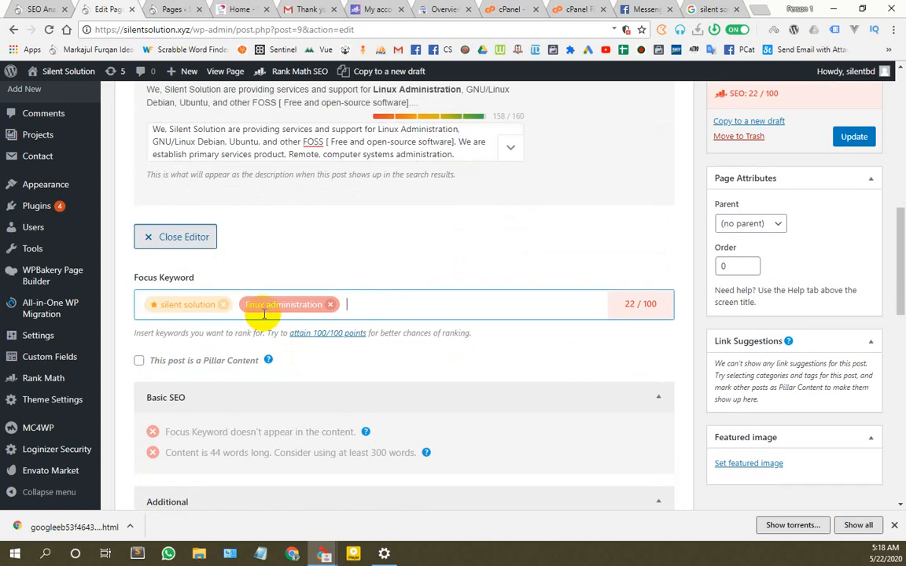
pyautogui.click(292, 315)
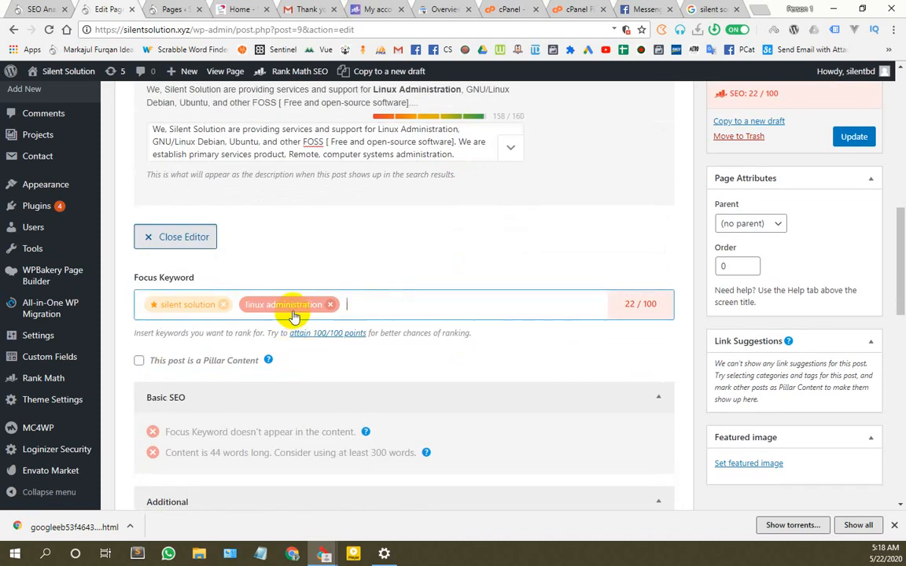
pyautogui.scroll(1, 666, 106)
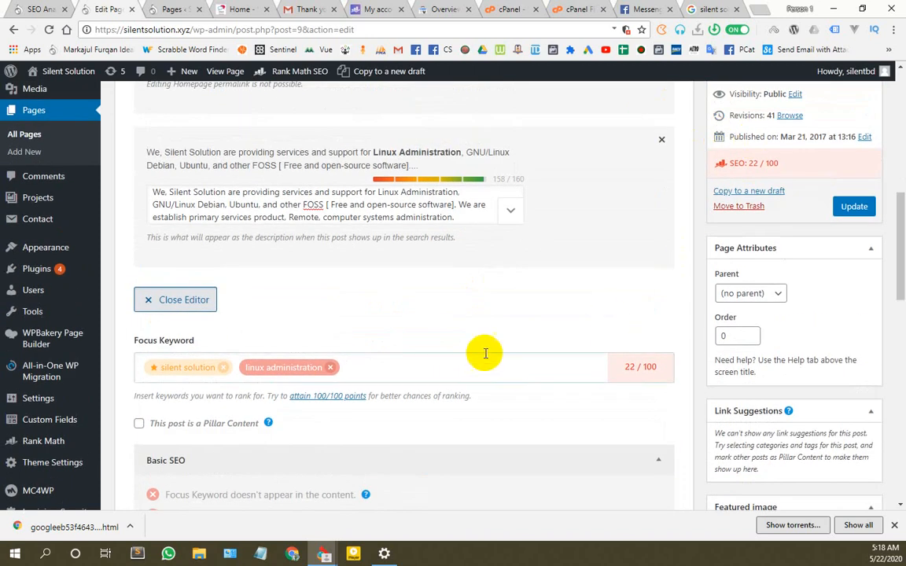
pyautogui.scroll(-4, 471, 318)
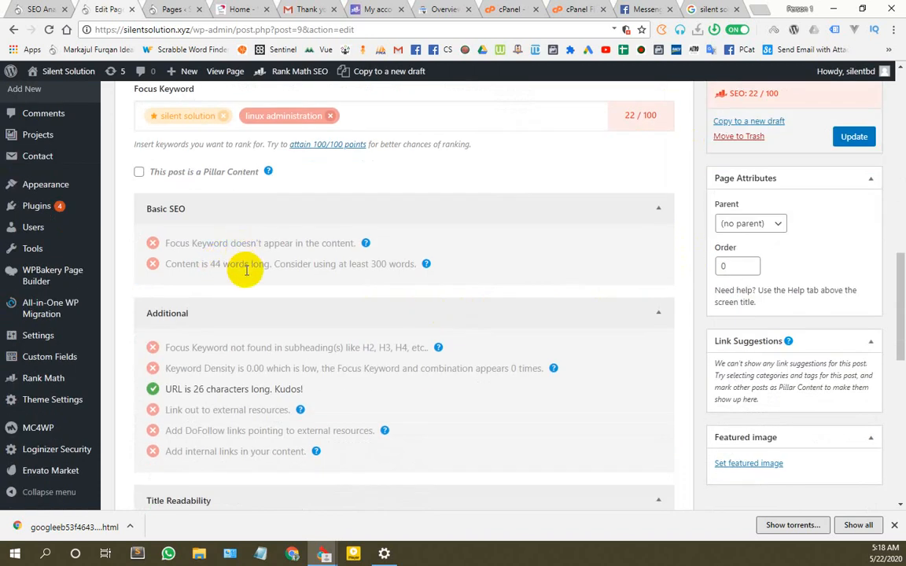
pyautogui.scroll(10, 340, 156)
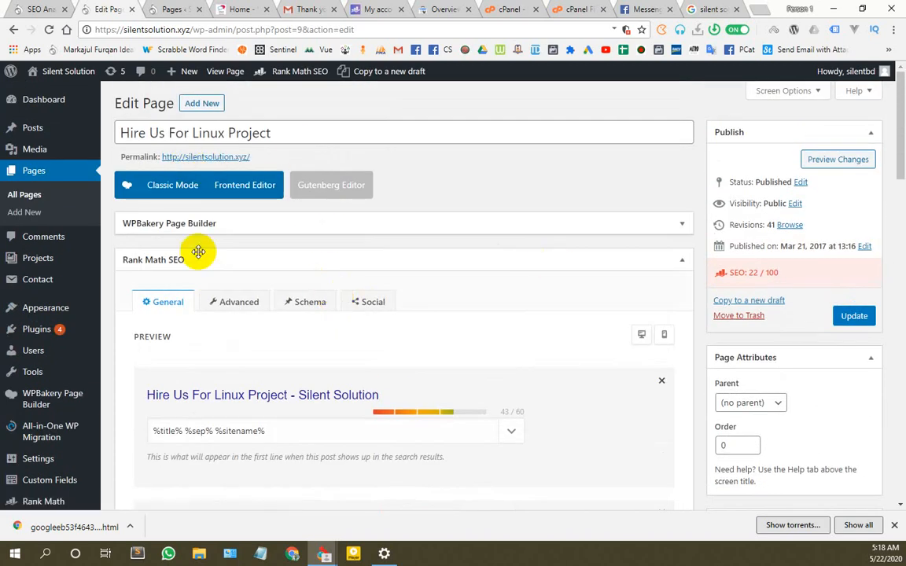
# Step: Update the Hire Us For Linux Project page, review its 54/100 Rank Math checks, then show the Pages list
pyautogui.click(857, 316)
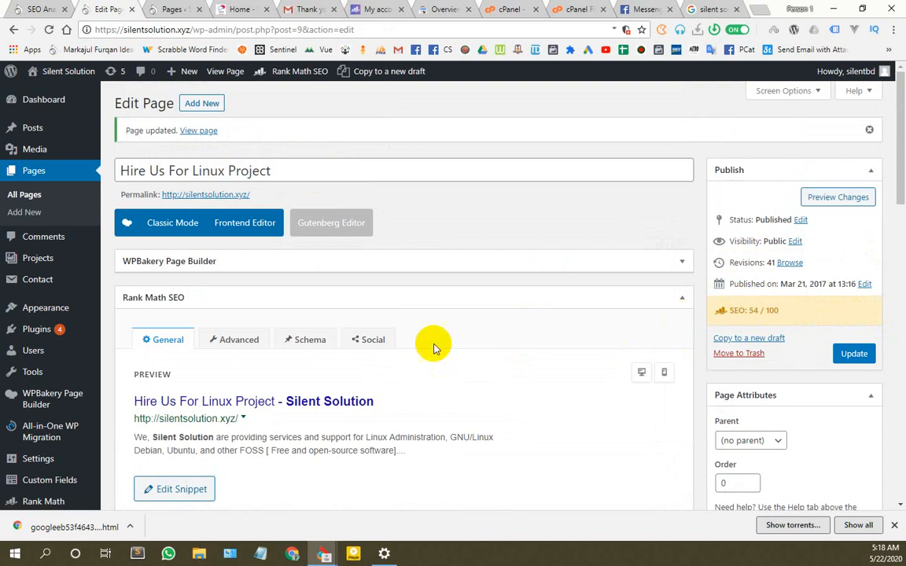
pyautogui.scroll(-3, 314, 362)
pyautogui.scroll(-3, 228, 354)
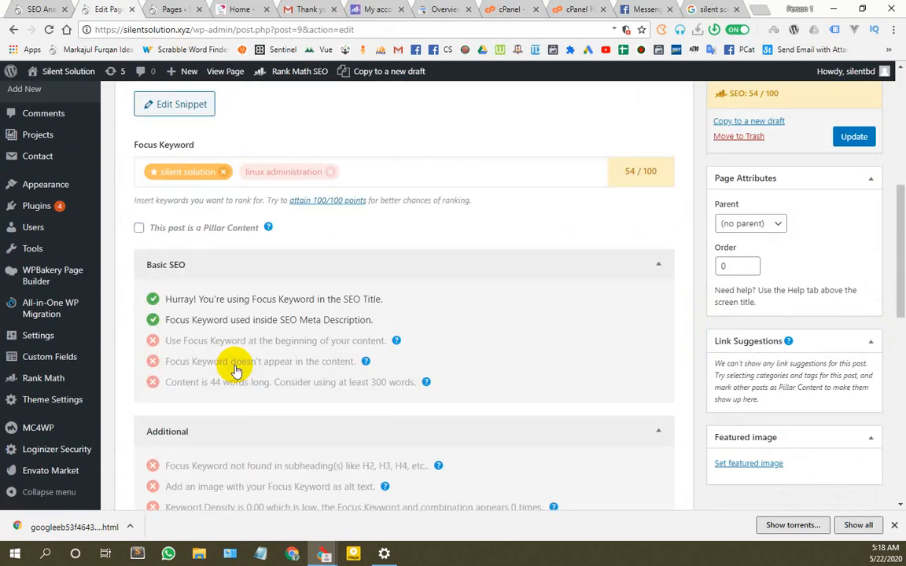
pyautogui.scroll(2, 240, 232)
pyautogui.scroll(-5, 408, 355)
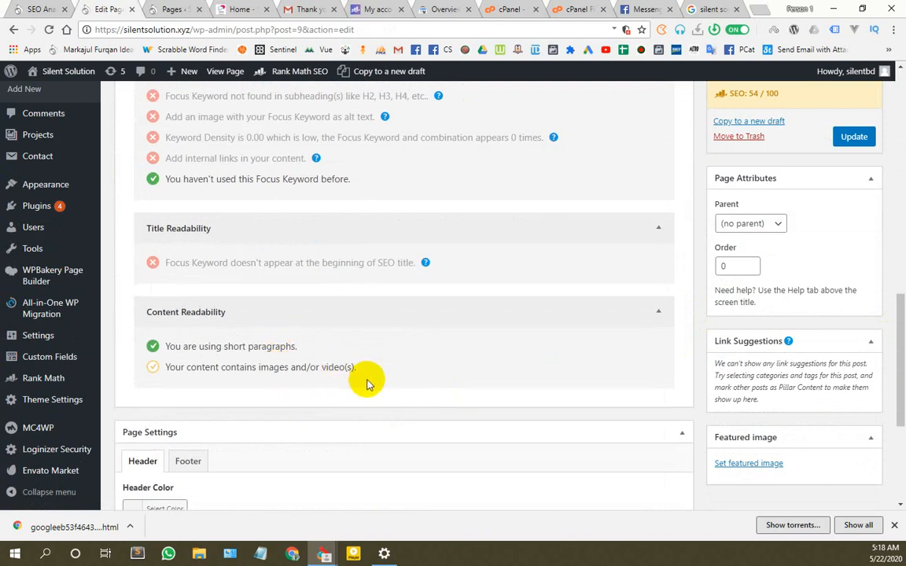
pyautogui.scroll(10, 698, 314)
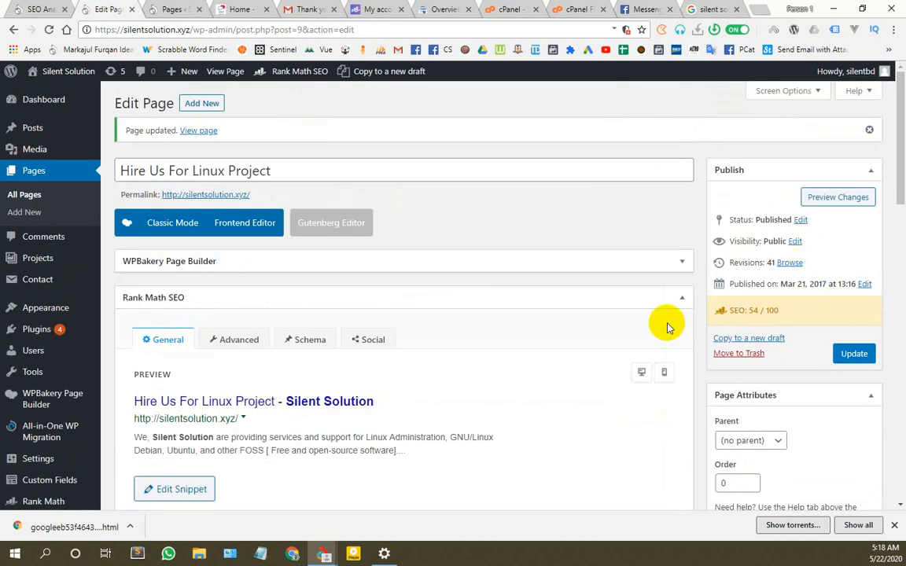
pyautogui.scroll(-7, 400, 348)
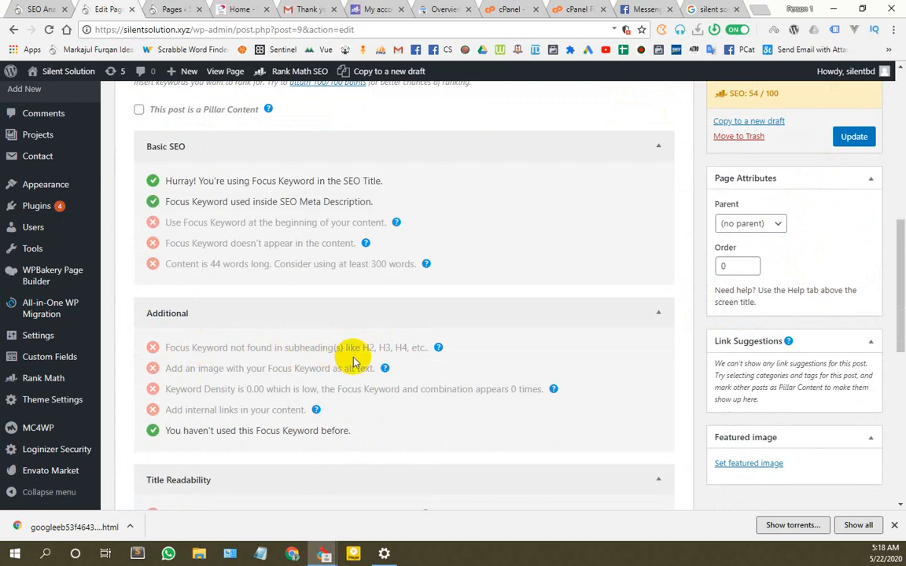
pyautogui.scroll(-2, 322, 409)
pyautogui.scroll(-2, 267, 377)
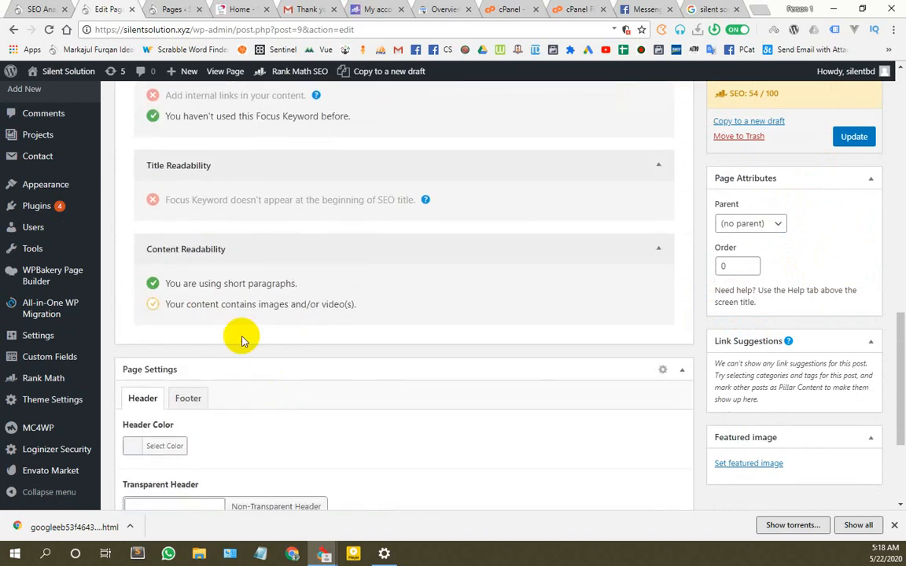
pyautogui.scroll(3, 442, 416)
pyautogui.scroll(7, 448, 413)
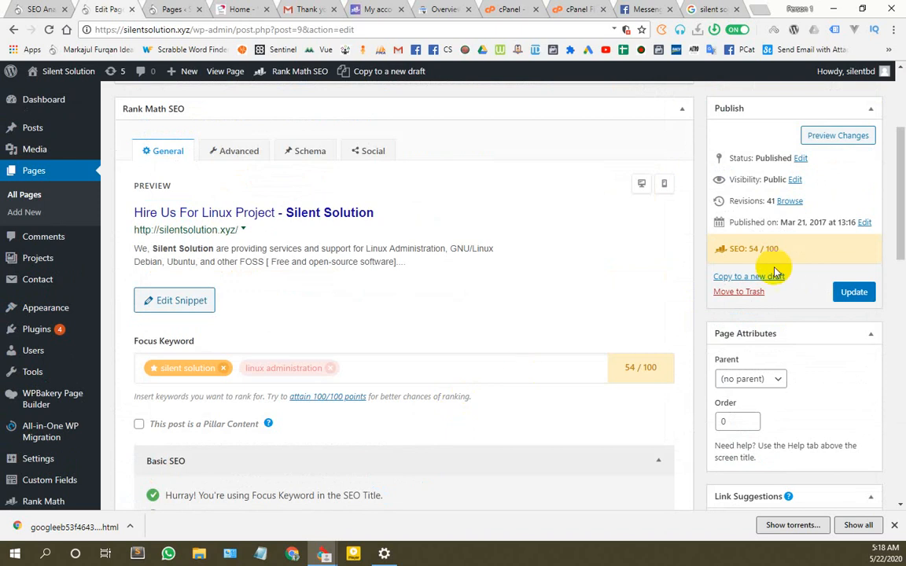
pyautogui.click(187, 9)
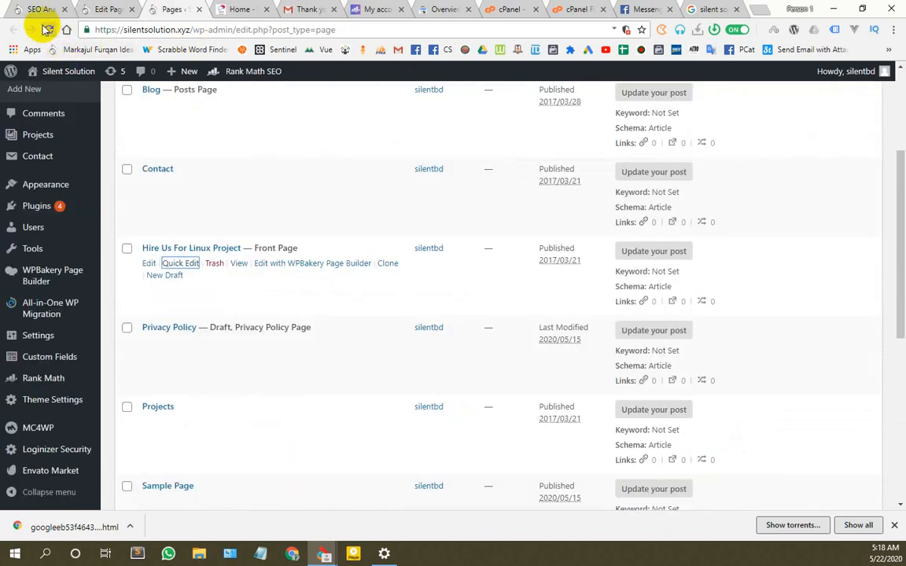
# Step: Reload the Pages list twice and review the Home page's Rank Math checks
pyautogui.click(47, 29)
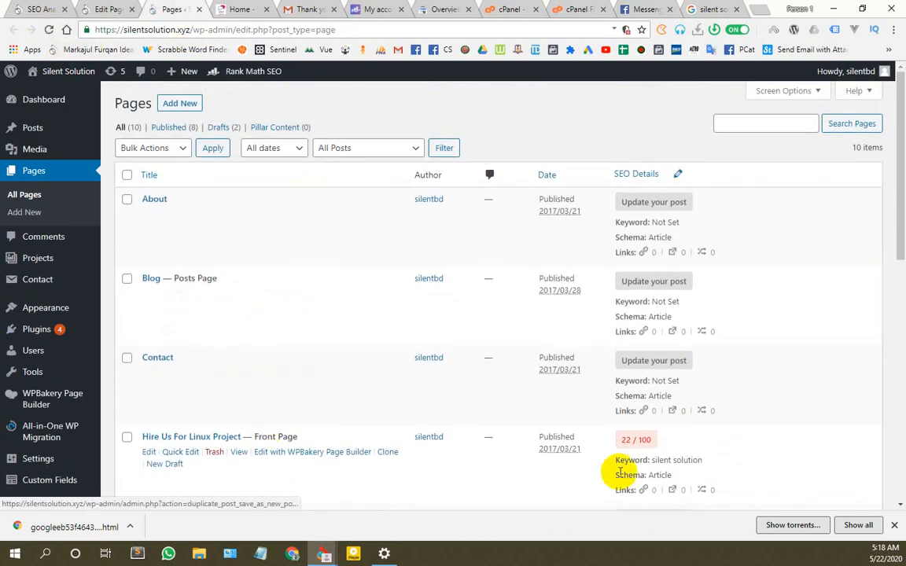
pyautogui.click(47, 29)
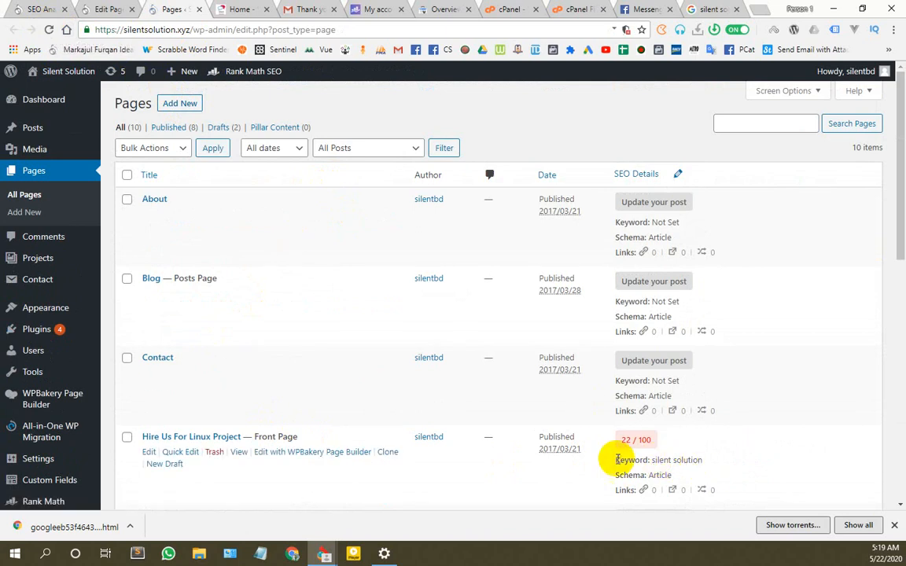
pyautogui.click(110, 9)
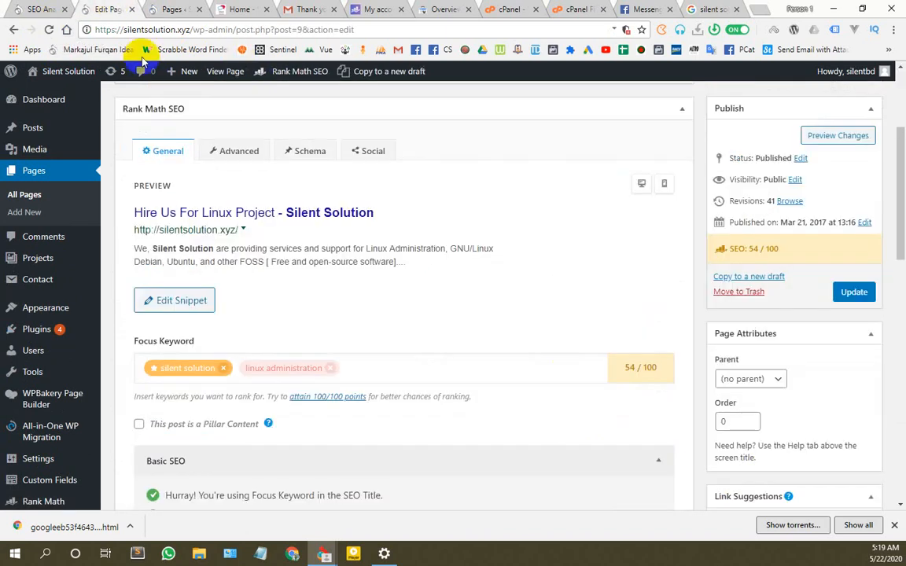
pyautogui.scroll(-3, 252, 323)
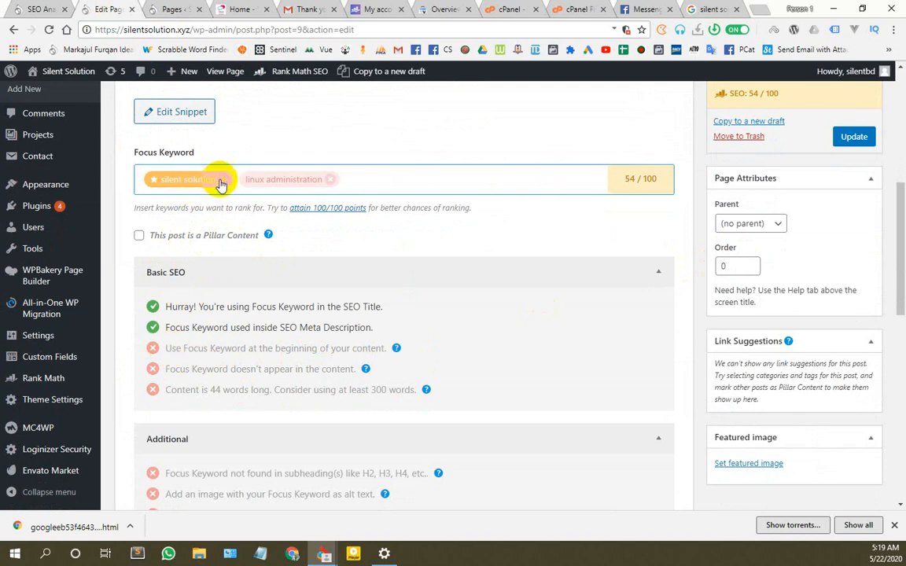
pyautogui.scroll(5, 212, 355)
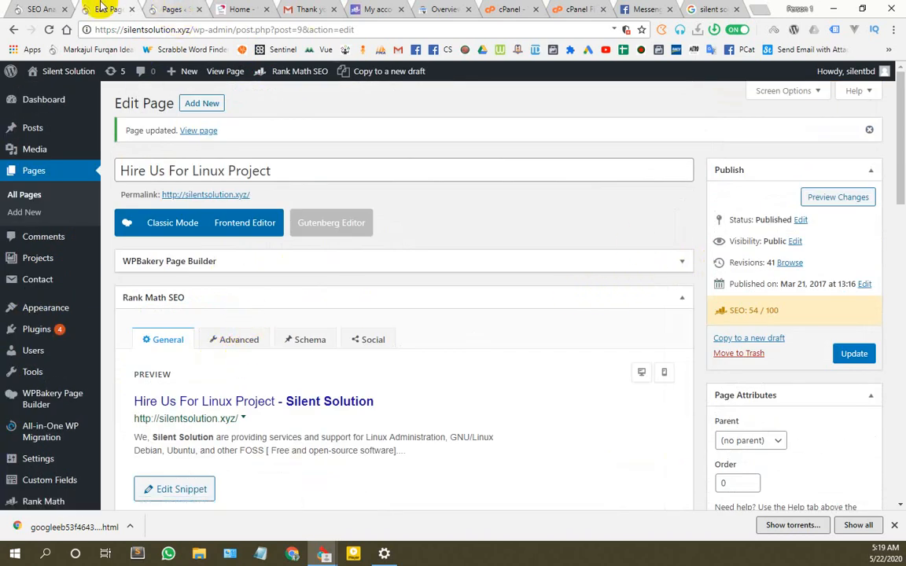
# Step: Compare the live homepage with the Home page's Rank Math checks at 54/100
pyautogui.click(218, 8)
pyautogui.scroll(10, 297, 330)
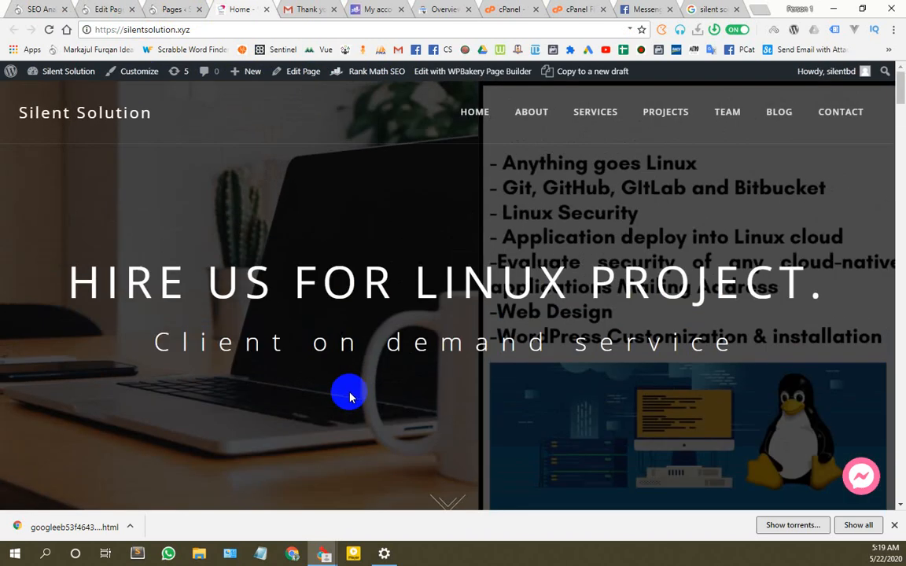
pyautogui.scroll(-8, 288, 297)
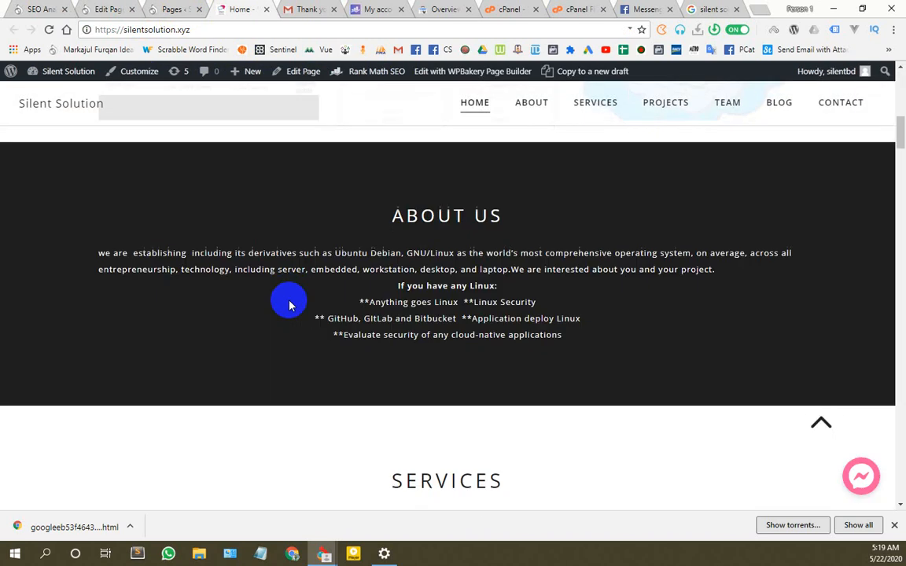
pyautogui.click(108, 9)
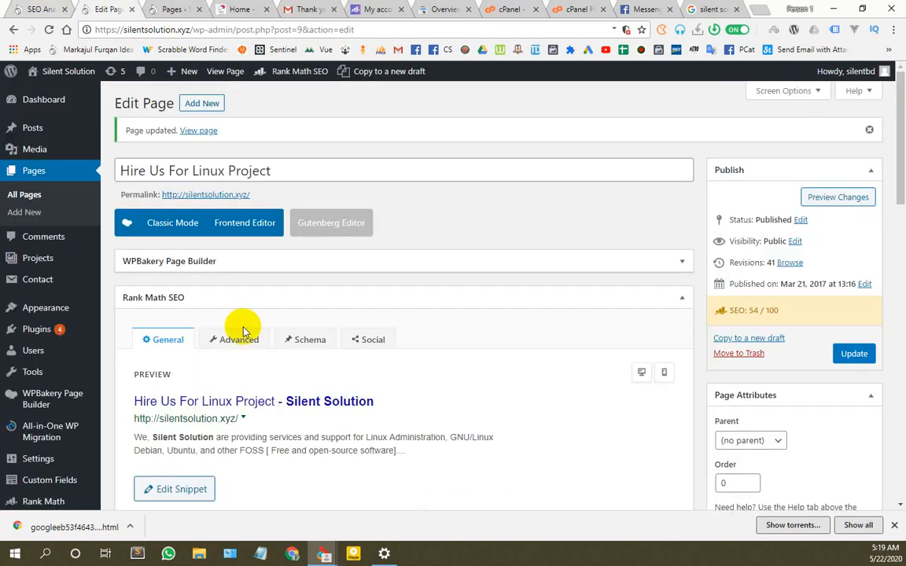
pyautogui.scroll(-8, 250, 342)
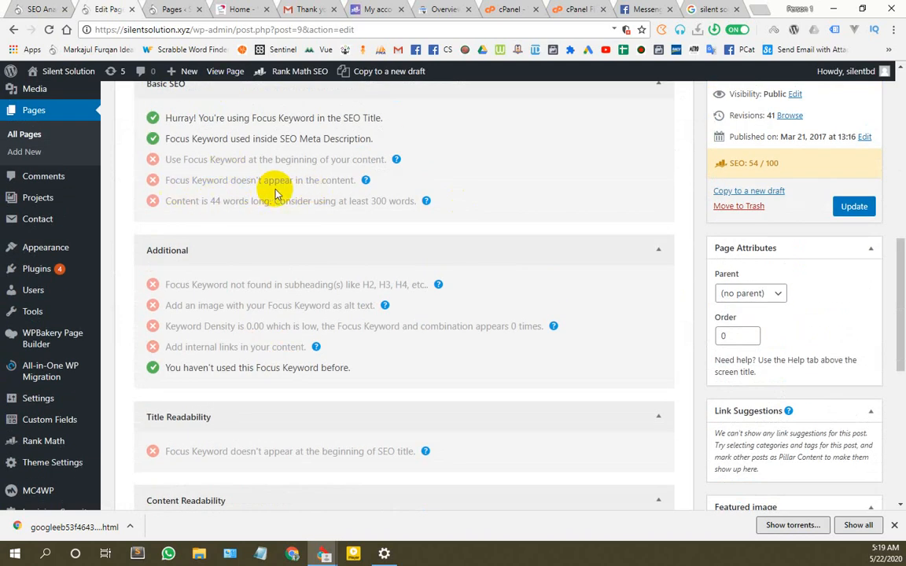
pyautogui.scroll(7, 256, 343)
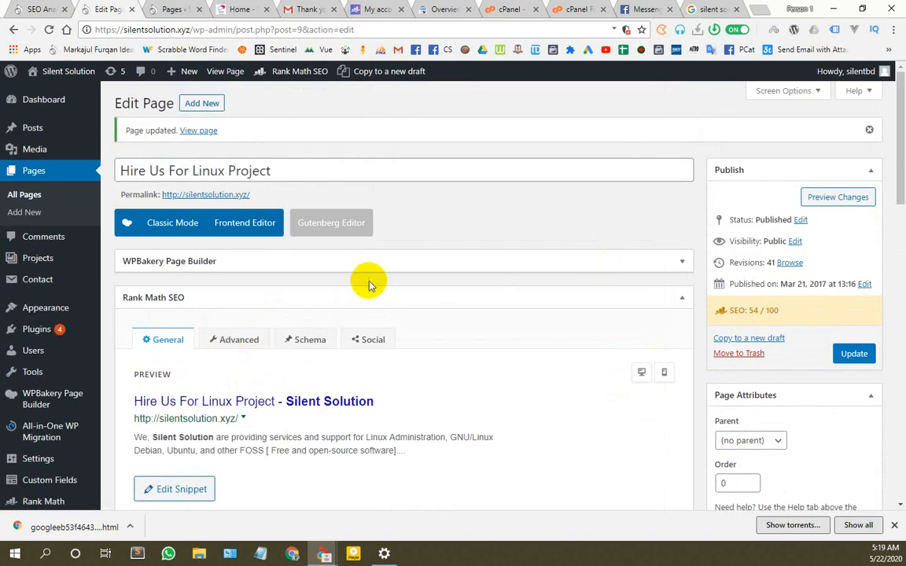
pyautogui.scroll(-3, 370, 280)
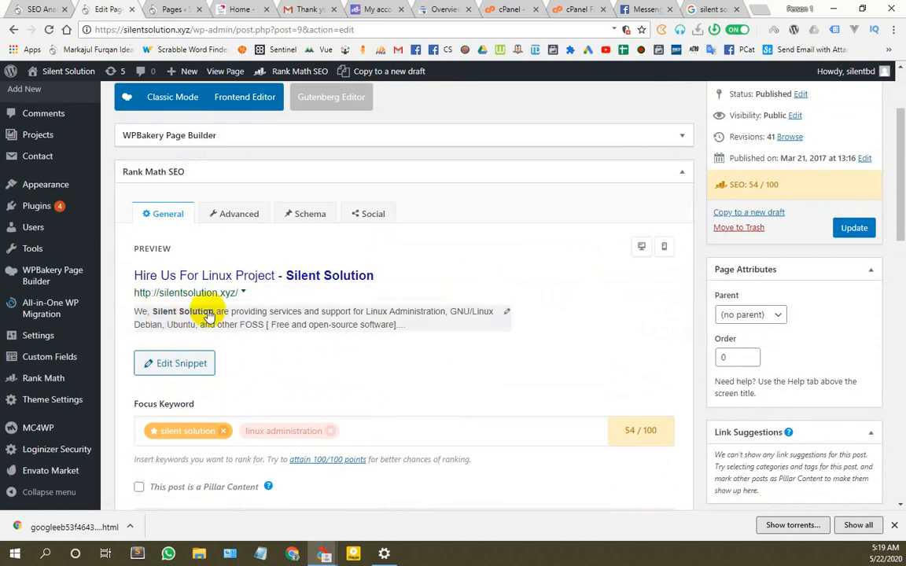
# Step: Select 'Silent Solution' in the Home meta description and expand the WPBakery Page Builder panel
pyautogui.click(485, 317)
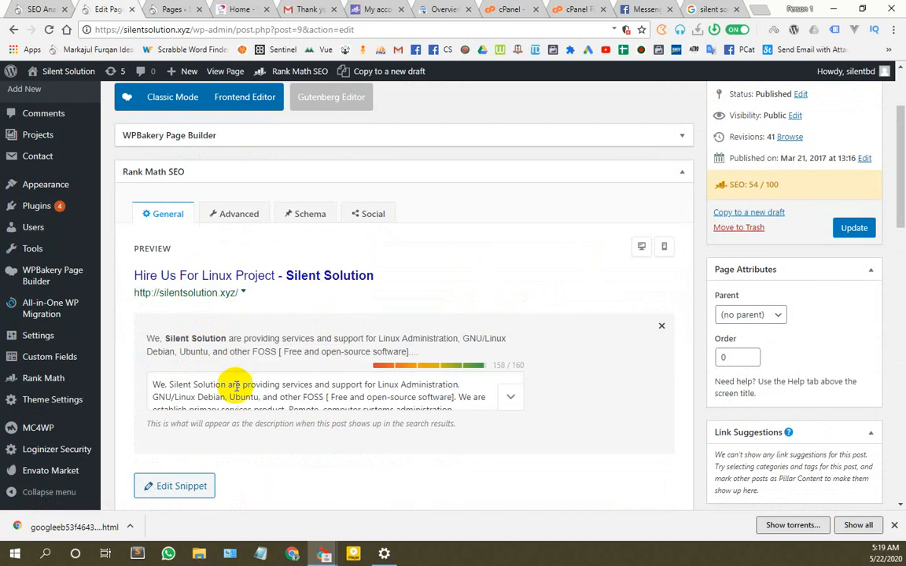
pyautogui.moveTo(226, 385); pyautogui.dragTo(183, 385)
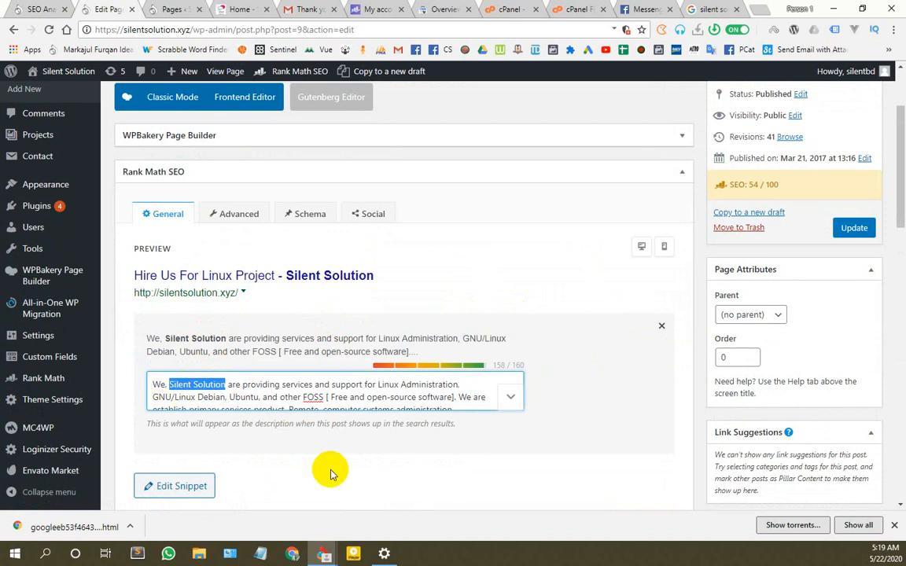
pyautogui.scroll(-3, 329, 471)
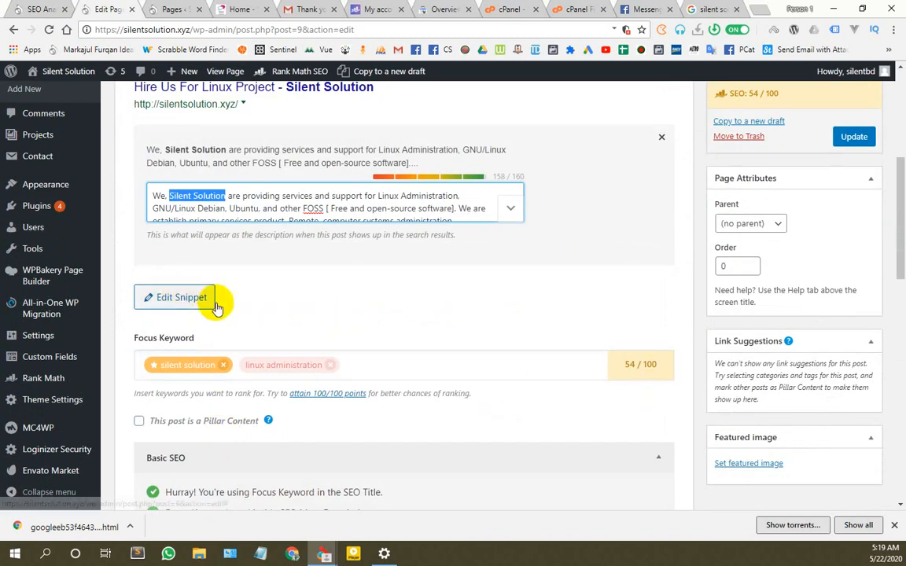
pyautogui.scroll(-3, 313, 329)
pyautogui.scroll(8, 313, 330)
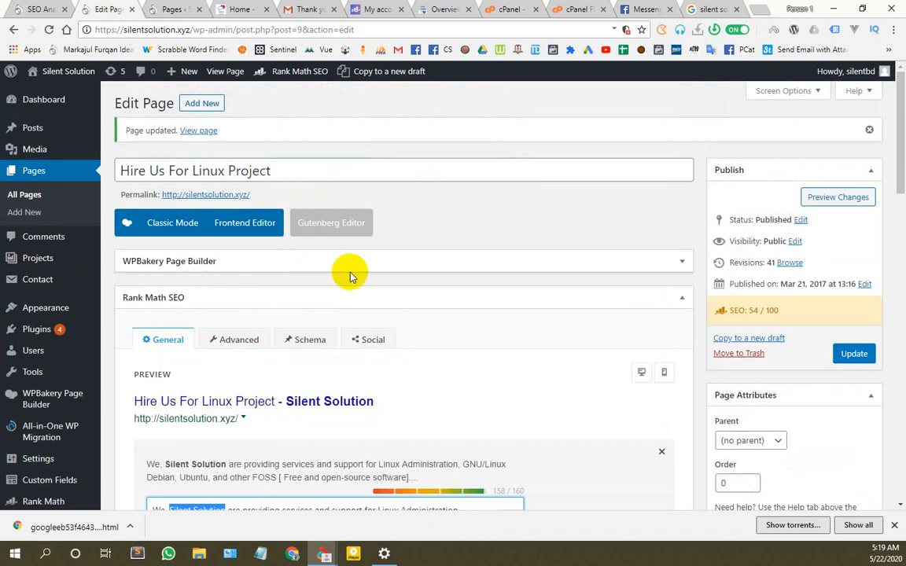
pyautogui.click(676, 262)
pyautogui.scroll(-3, 503, 299)
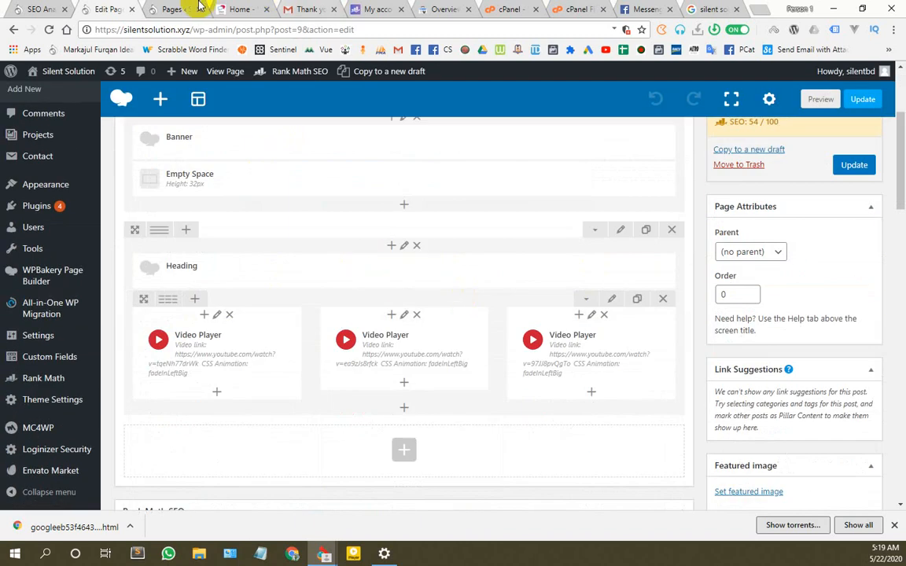
# Step: Look over the live homepage once more
pyautogui.click(169, 8)
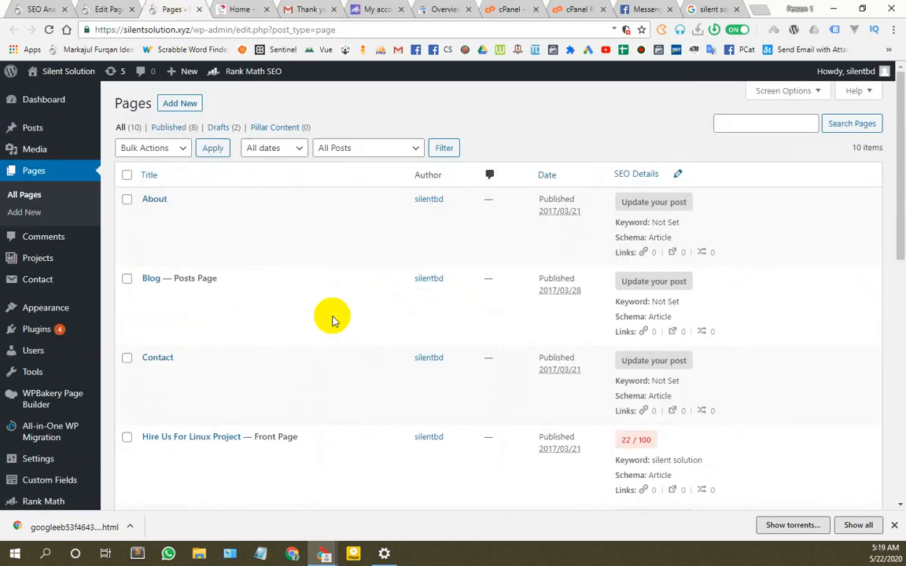
pyautogui.click(235, 9)
pyautogui.scroll(10, 470, 348)
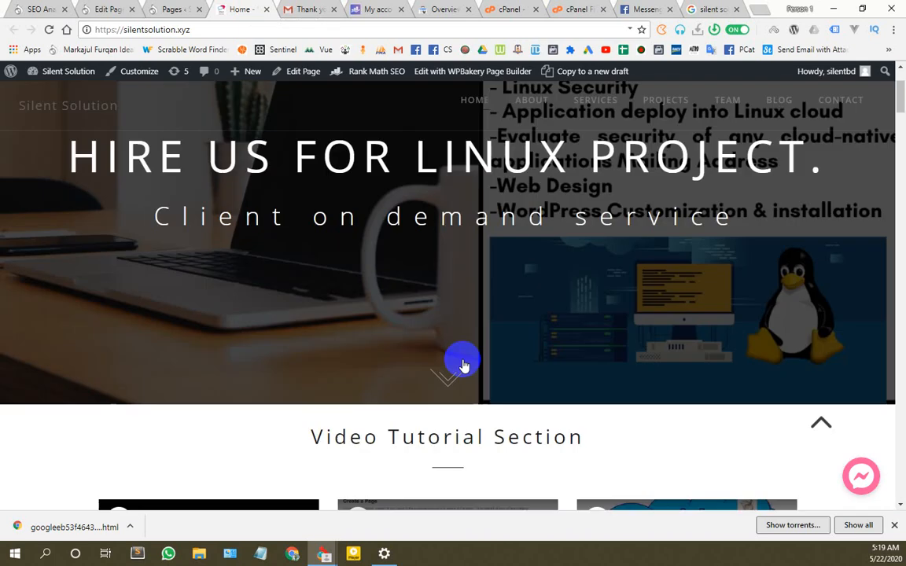
pyautogui.scroll(-10, 462, 366)
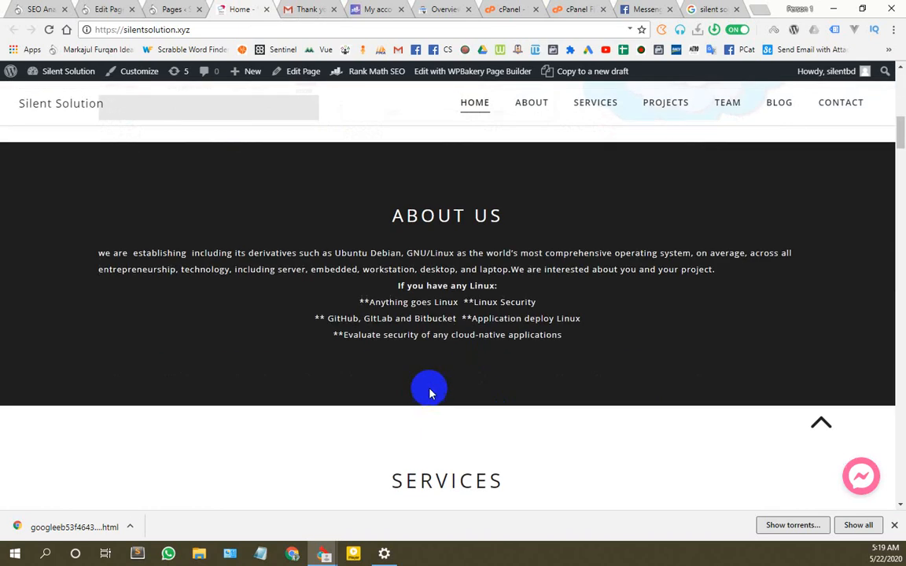
pyautogui.scroll(-5, 385, 322)
pyautogui.scroll(3, 383, 323)
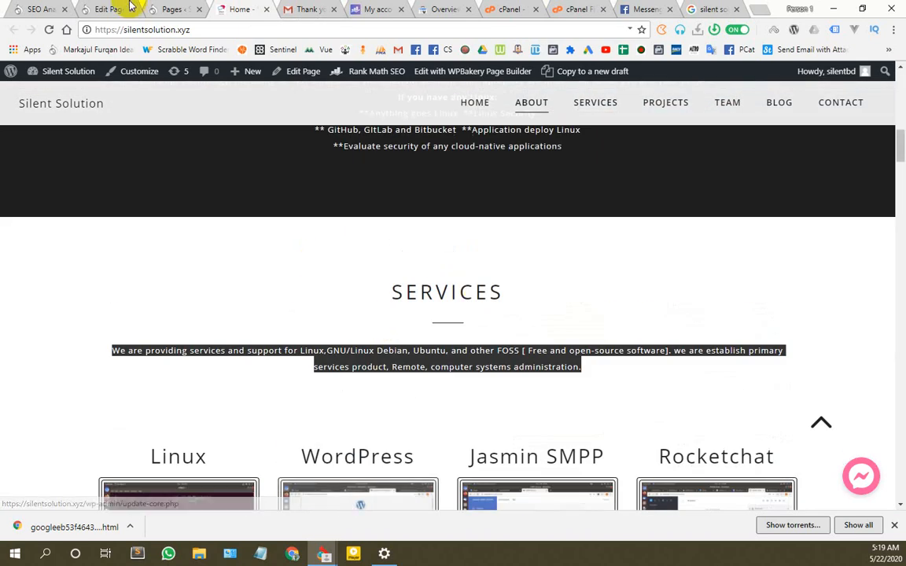
# Step: In All Pages, bring up the context menu on the Services page's Edit link
pyautogui.click(99, 6)
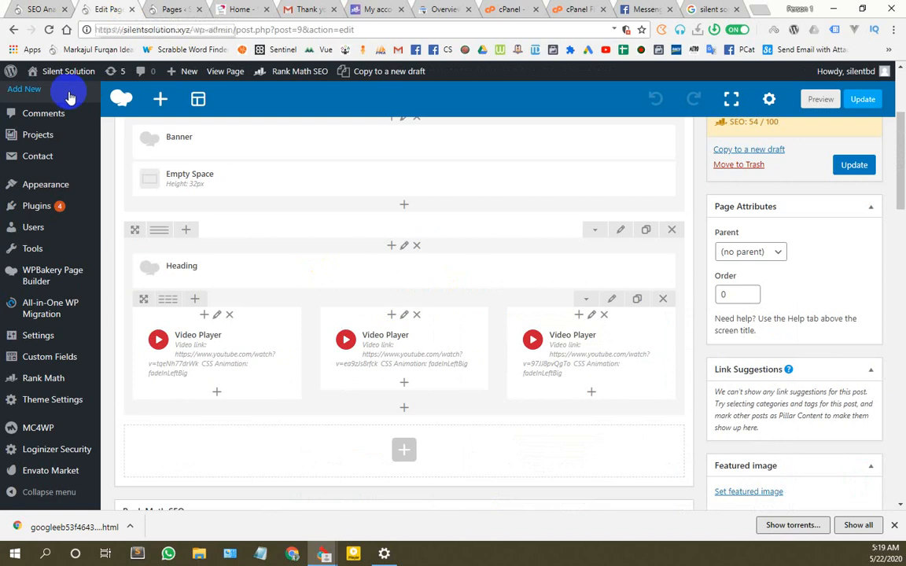
pyautogui.click(162, 6)
pyautogui.scroll(-5, 172, 350)
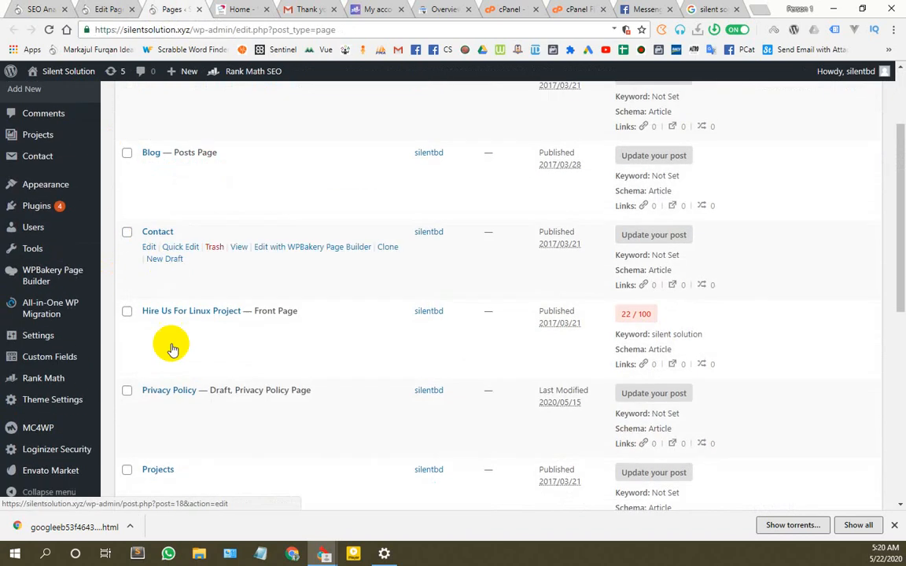
pyautogui.scroll(-1, 169, 357)
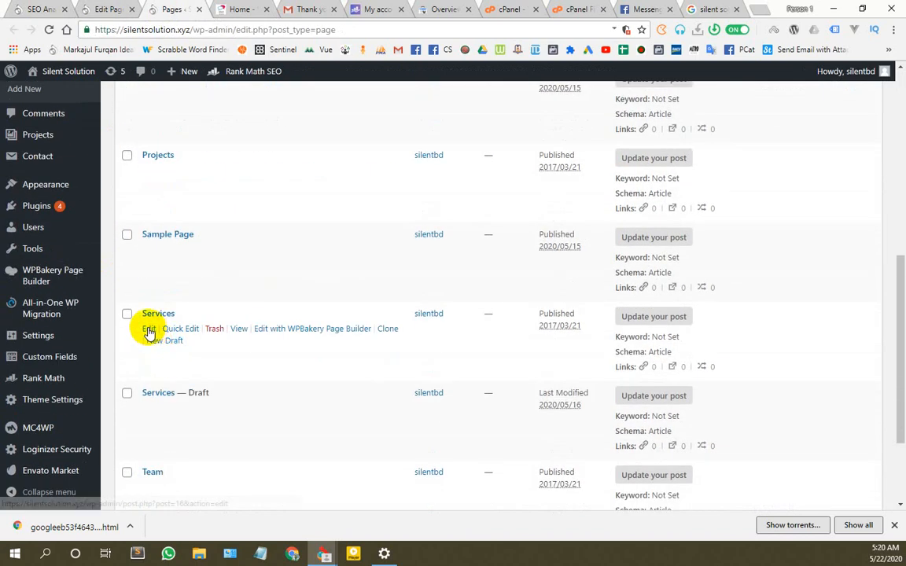
pyautogui.rightClick(149, 328)
# Step: Open the Services editor in a new tab and find its 9/100 Rank Math SEO box
pyautogui.click(196, 338)
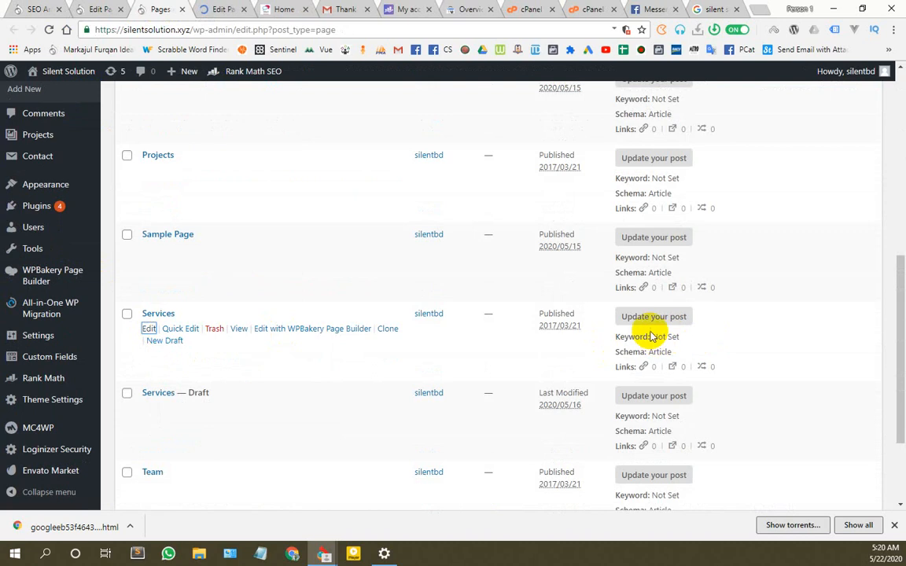
pyautogui.click(225, 8)
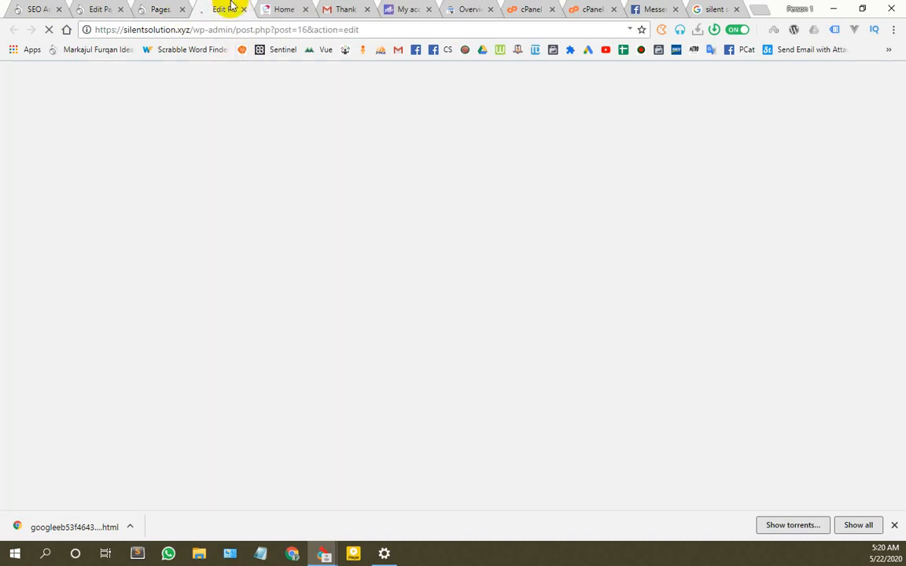
pyautogui.scroll(-3, 355, 285)
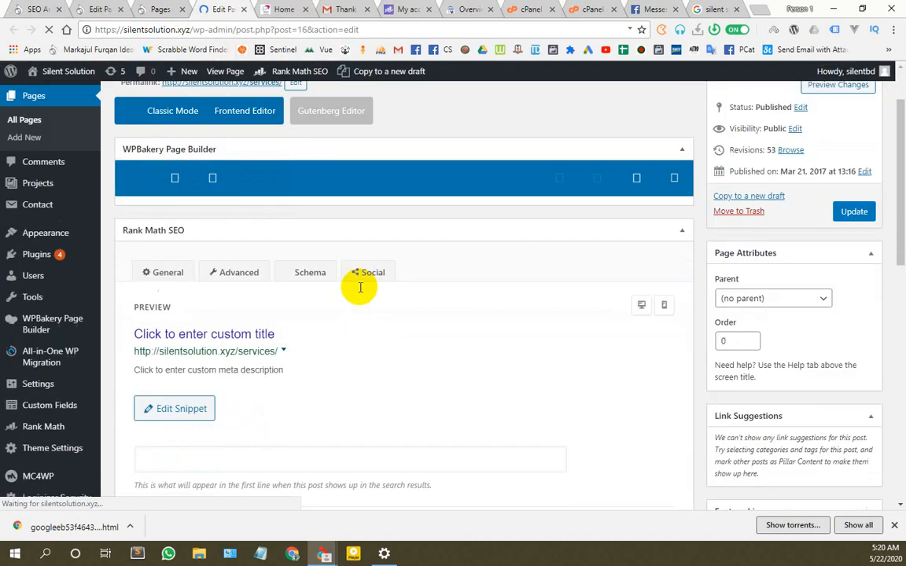
pyautogui.scroll(3, 283, 303)
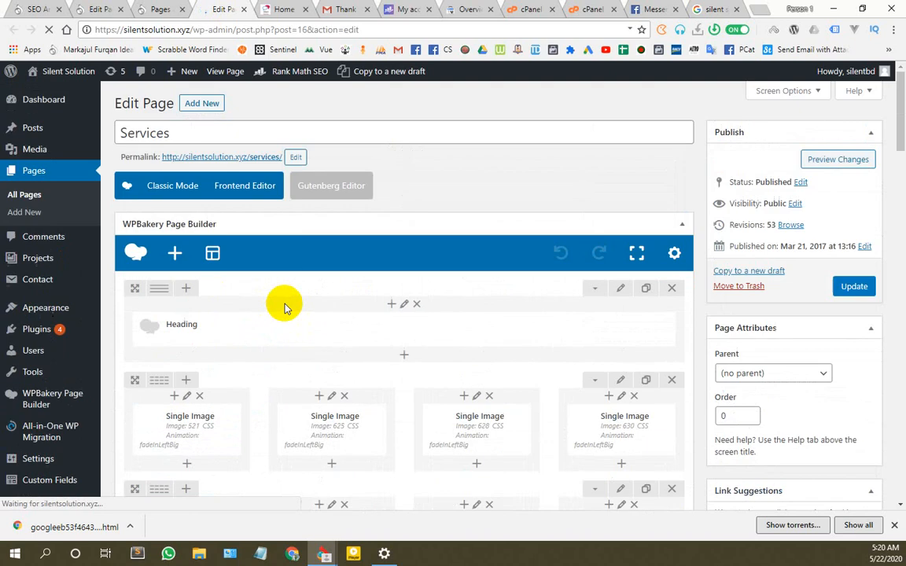
pyautogui.scroll(-10, 272, 305)
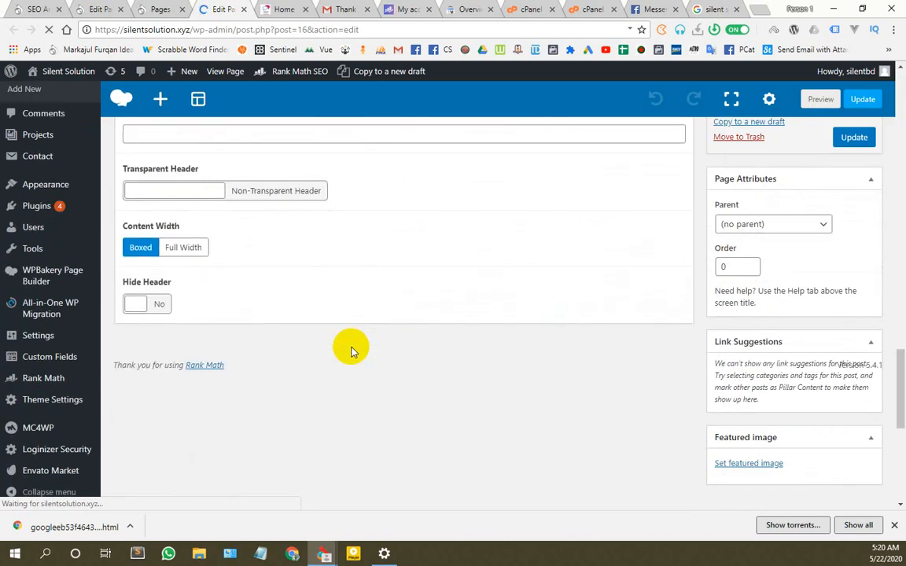
pyautogui.scroll(6, 325, 343)
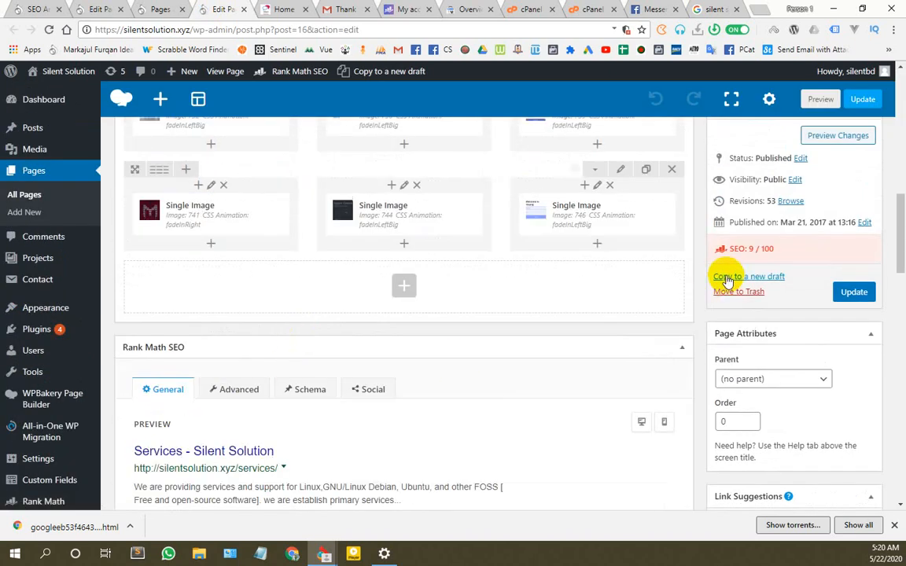
pyautogui.scroll(-3, 316, 395)
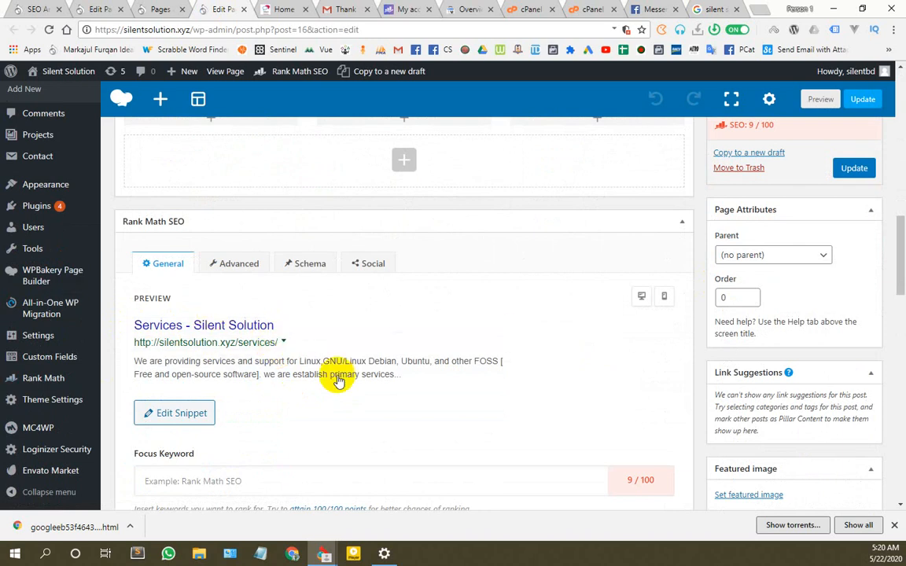
pyautogui.scroll(5, 432, 360)
pyautogui.scroll(5, 517, 359)
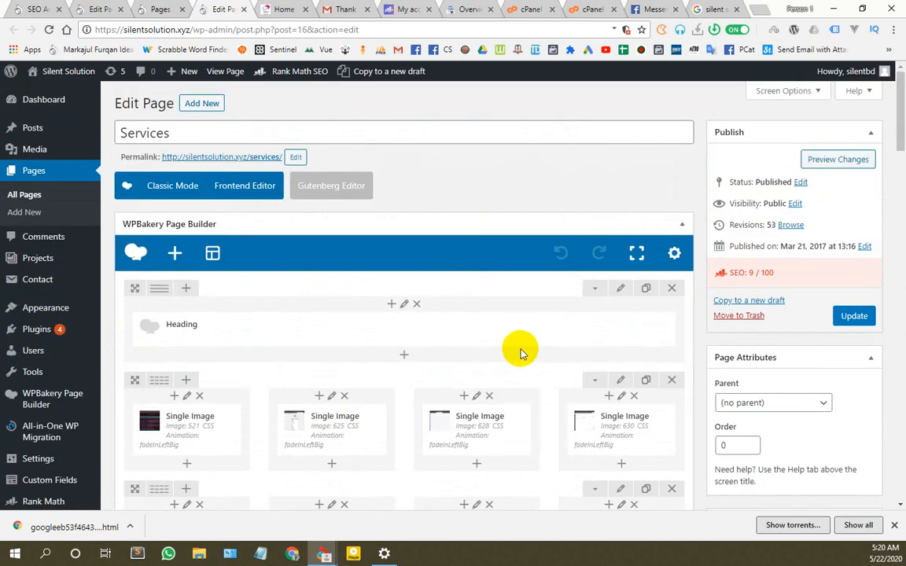
pyautogui.scroll(-4, 378, 247)
pyautogui.scroll(2, 410, 233)
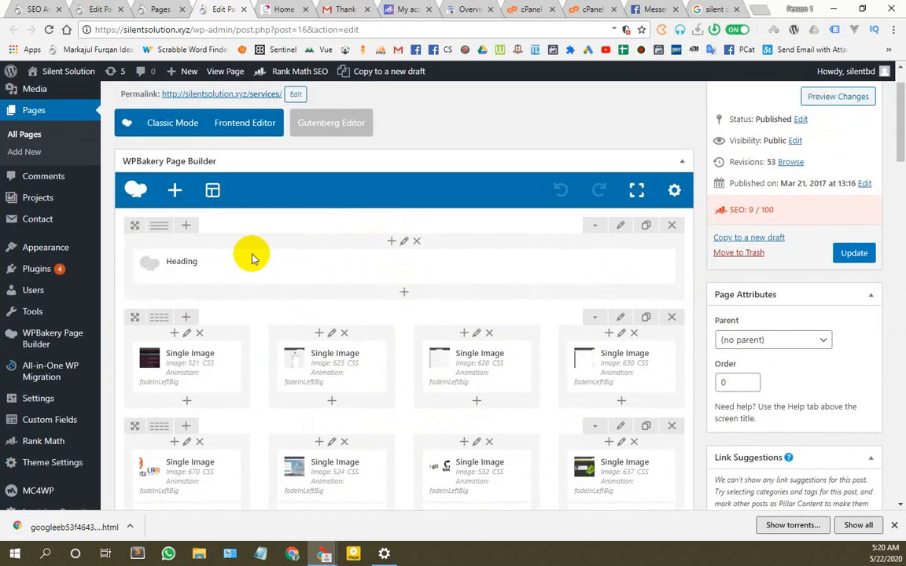
# Step: Open the Services Heading element's settings and add ', Silent Solution' to its text
pyautogui.click(409, 266)
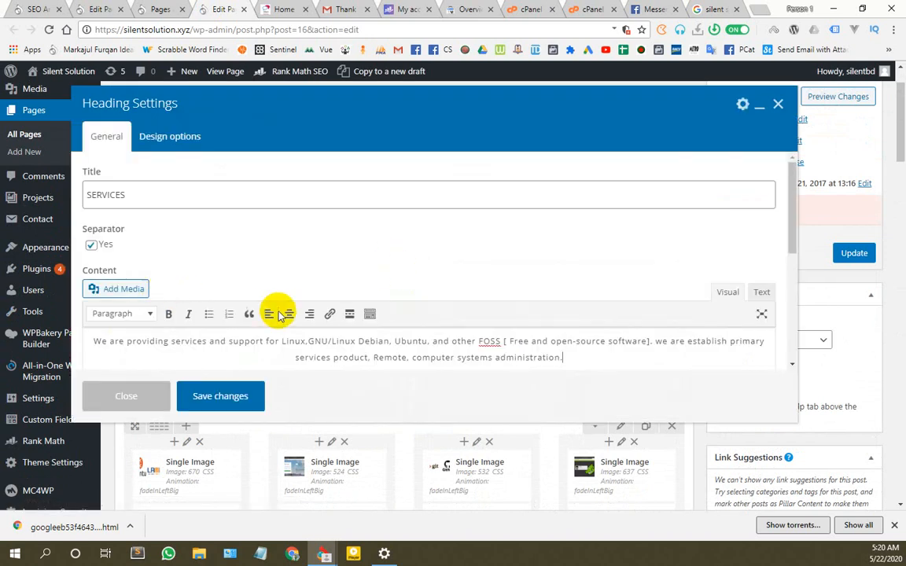
pyautogui.scroll(-3, 216, 304)
pyautogui.scroll(2, 145, 279)
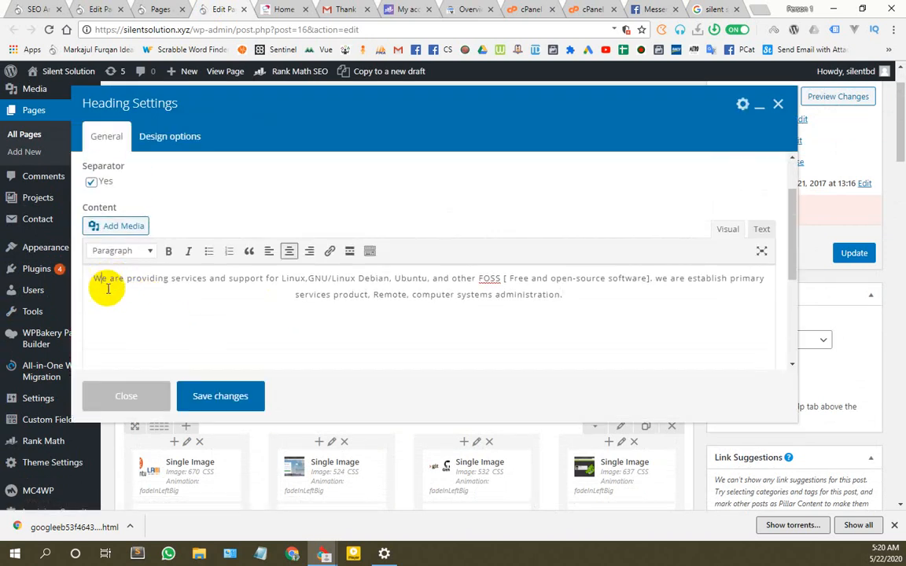
pyautogui.write(', Silent Solution')
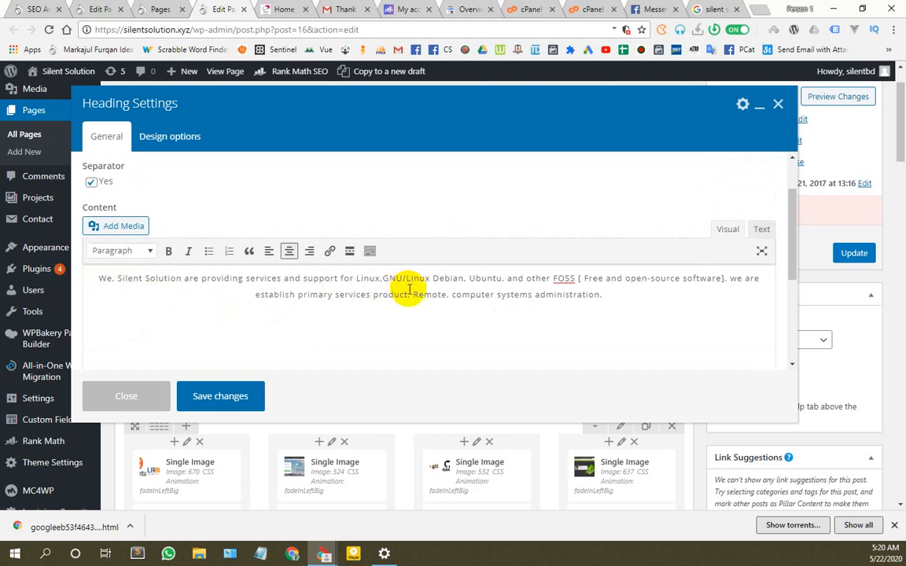
# Step: Select the Home page's whole revised SEO description to copy it
pyautogui.click(160, 8)
pyautogui.click(101, 8)
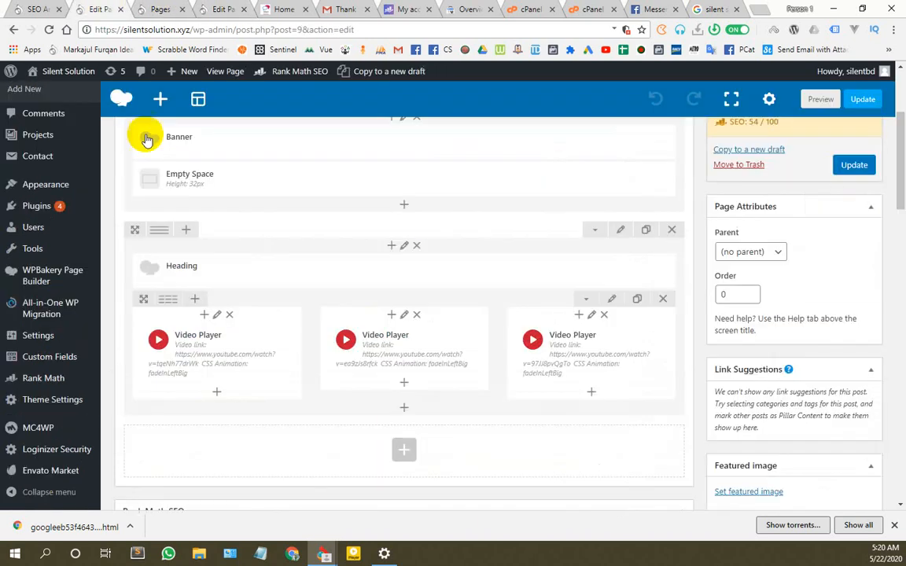
pyautogui.scroll(2, 162, 262)
pyautogui.scroll(-10, 314, 313)
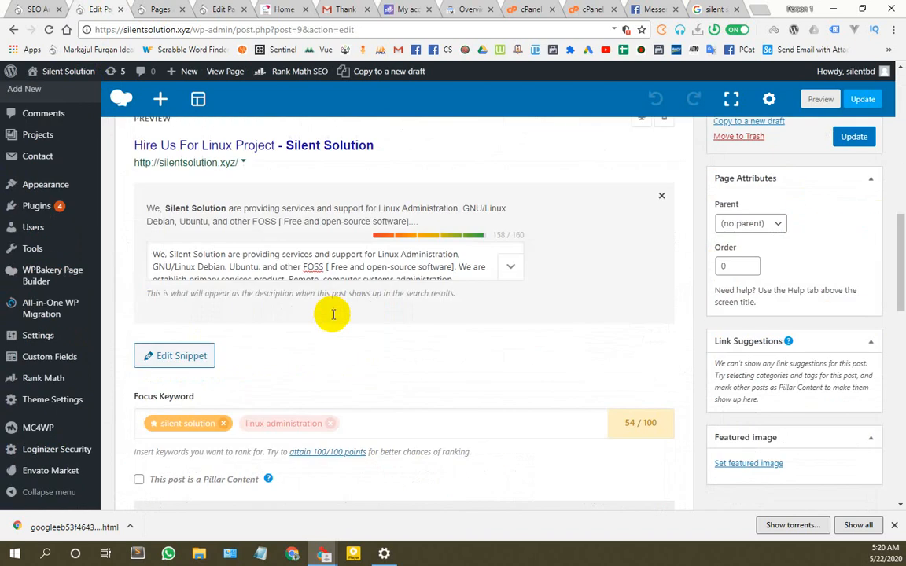
pyautogui.scroll(3, 322, 315)
pyautogui.click(399, 371)
pyautogui.hotkey('ctrl', 'a')
pyautogui.hotkey('ctrl', 'c')
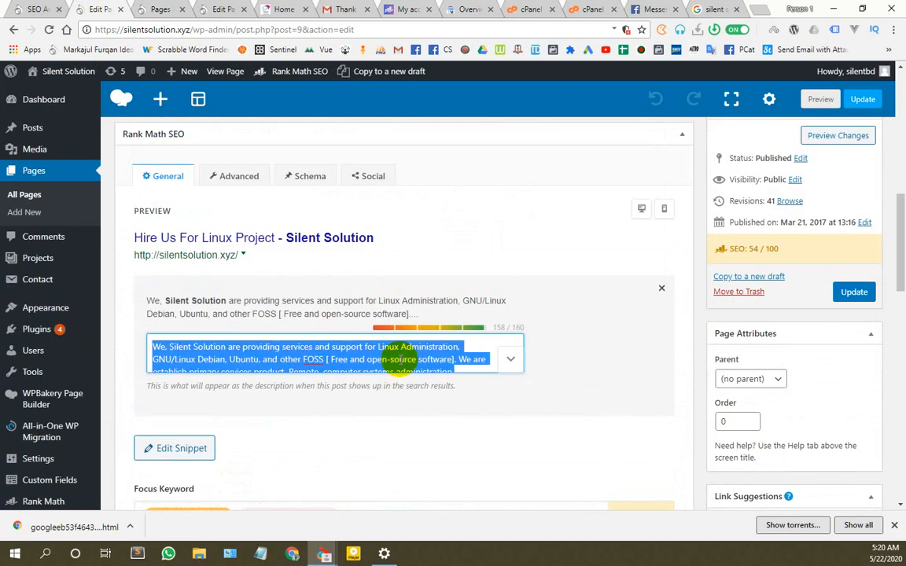
pyautogui.scroll(-1, 462, 356)
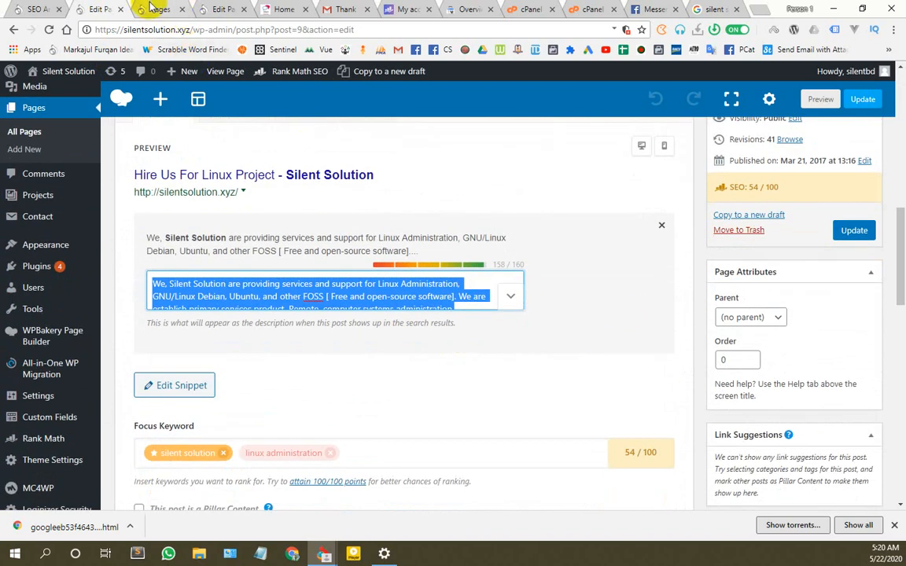
# Step: Paste the revised description over the Services heading paragraph
pyautogui.click(161, 8)
pyautogui.click(227, 8)
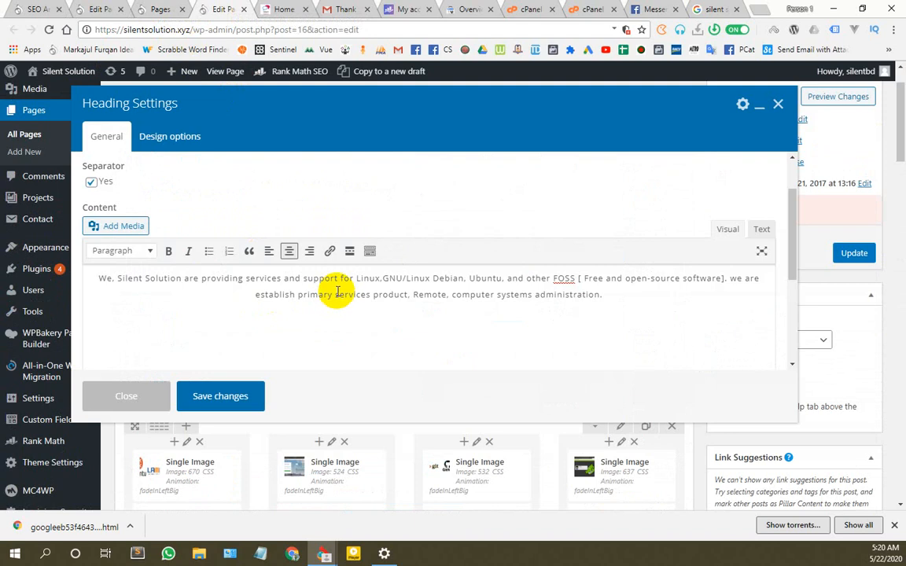
pyautogui.hotkey('ctrl', 'a')
pyautogui.hotkey('ctrl', 'v')
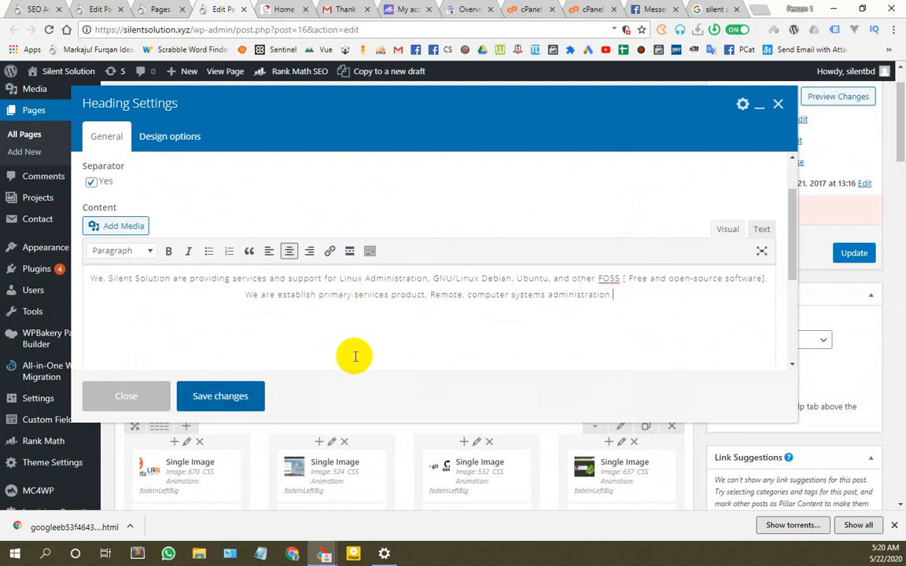
pyautogui.hotkey('ctrl', 'a')
pyautogui.hotkey('ctrl', 'c')
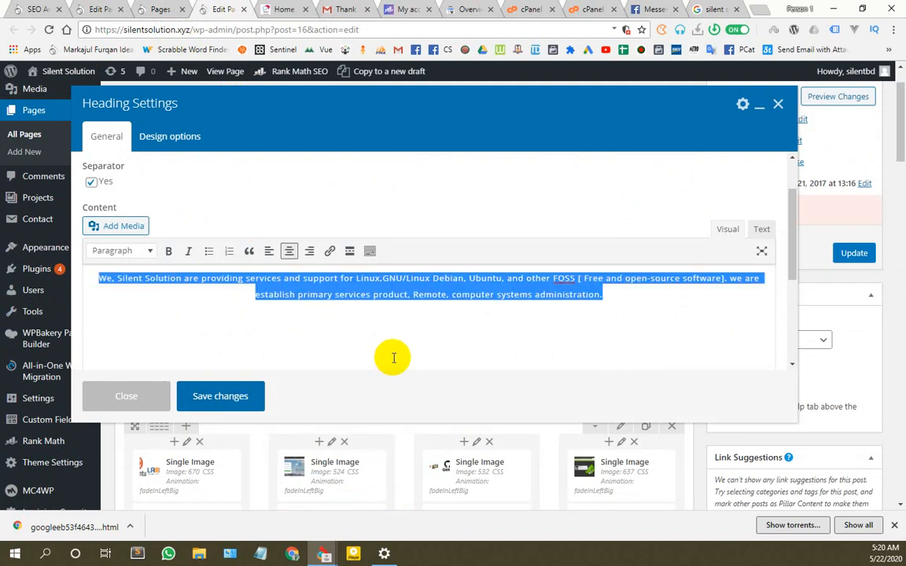
# Step: In Text mode, paste the revised sentence between the HTML tags and save the heading
pyautogui.click(759, 228)
pyautogui.click(381, 272)
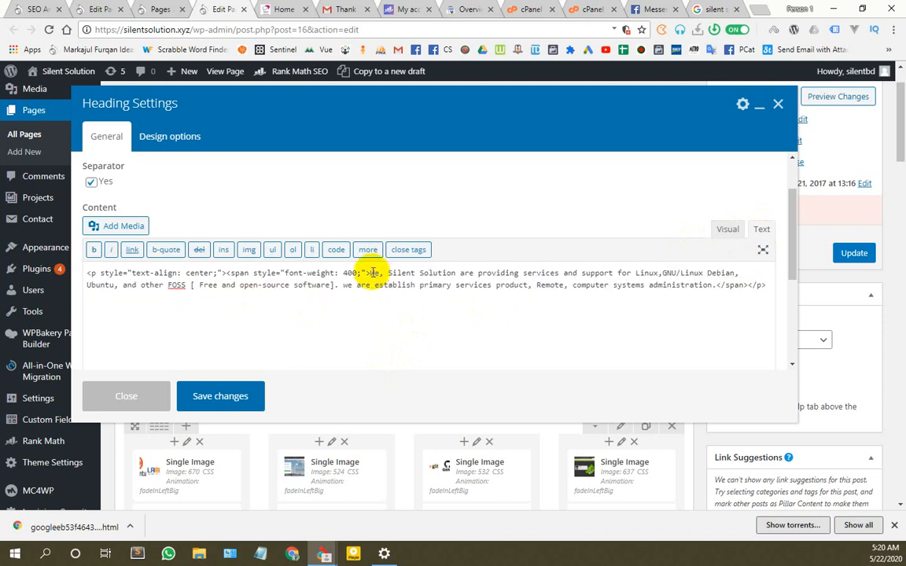
pyautogui.moveTo(388, 276); pyautogui.dragTo(714, 285)
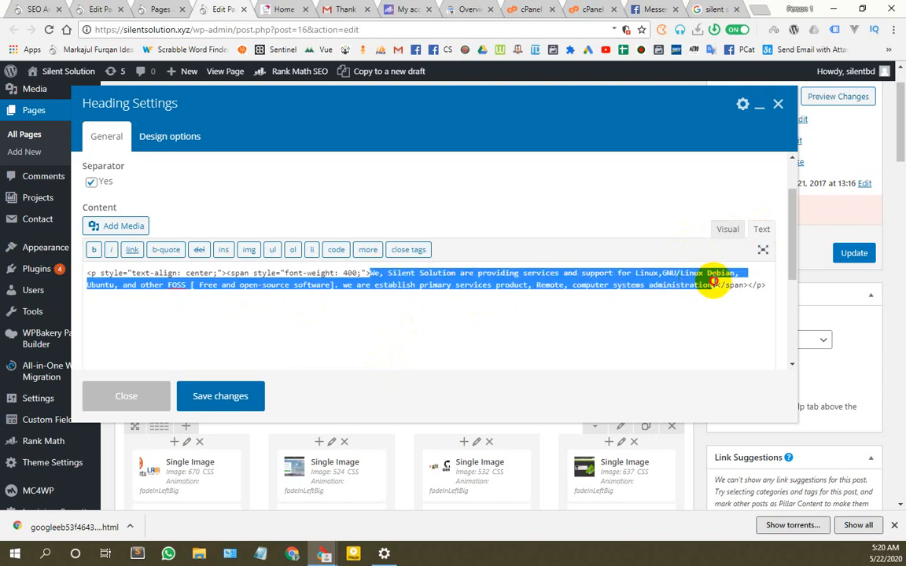
pyautogui.hotkey('ctrl', 'v')
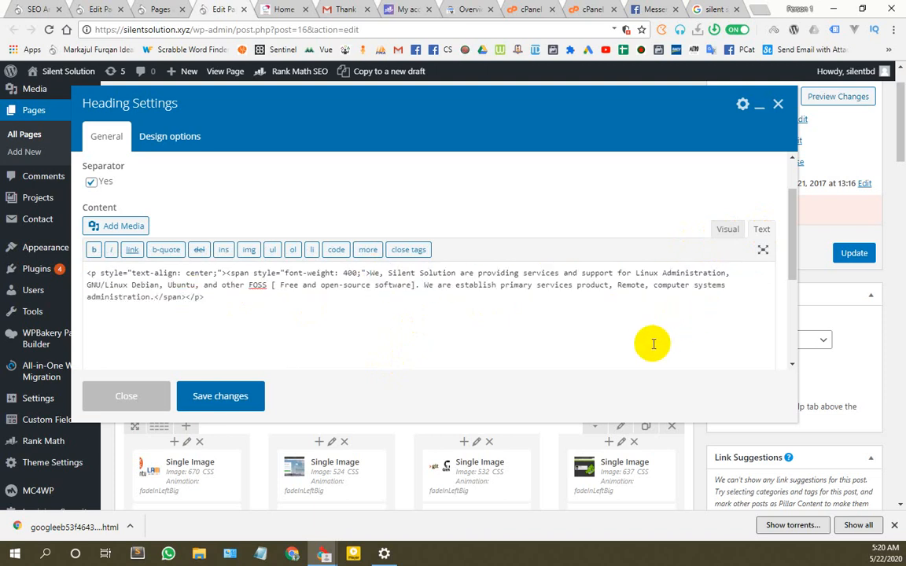
pyautogui.click(730, 228)
pyautogui.click(212, 397)
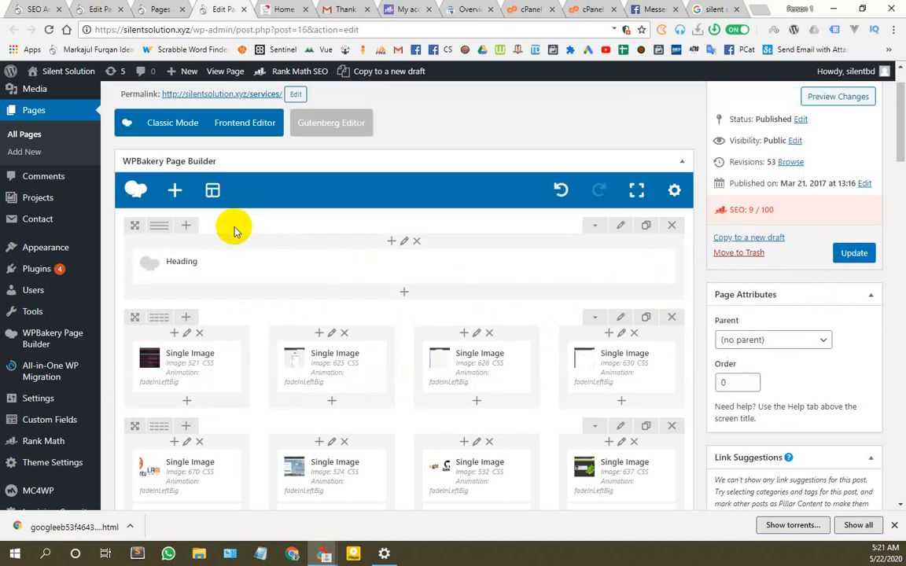
# Step: Enter 'Services' as the Services page's focus keyword, raising its Rank Math score from 9 to 64/100
pyautogui.scroll(1, 221, 211)
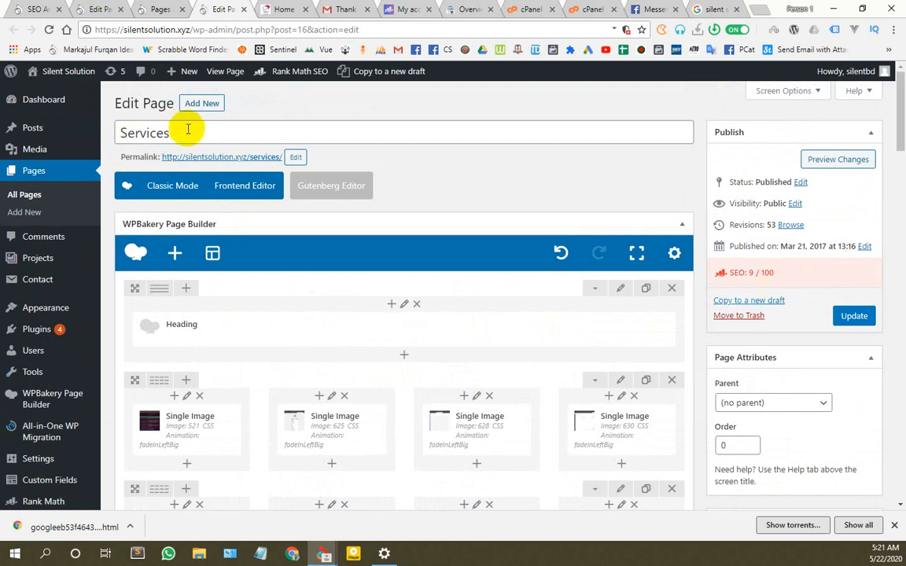
pyautogui.moveTo(89, 135)
pyautogui.scroll(-10, 236, 354)
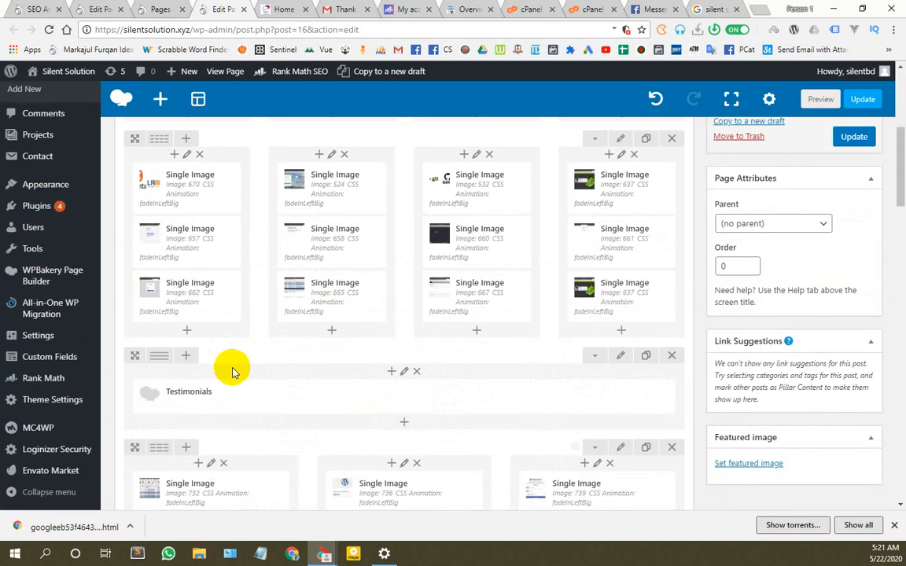
pyautogui.scroll(-2, 219, 325)
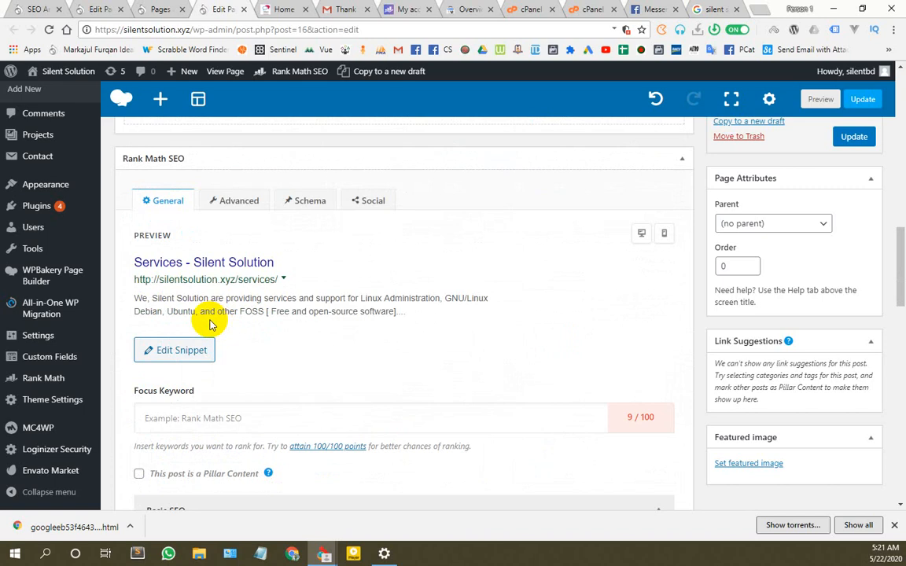
pyautogui.scroll(-2, 210, 325)
pyautogui.click(206, 292)
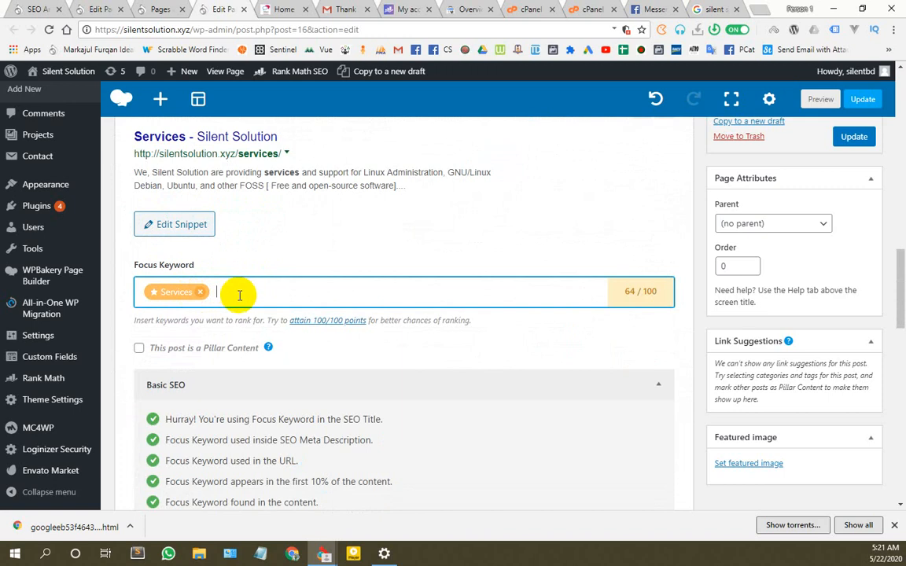
pyautogui.scroll(3, 242, 298)
pyautogui.scroll(-4, 341, 314)
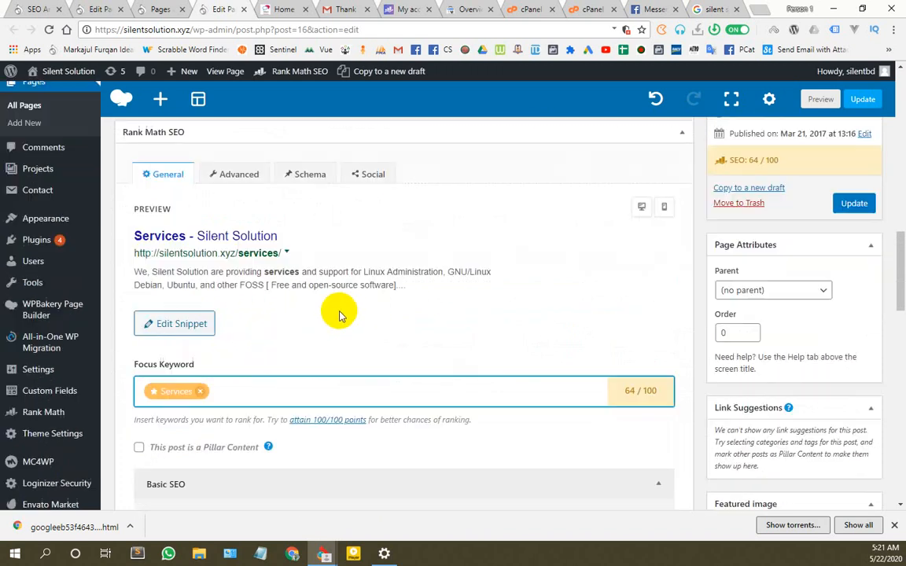
pyautogui.scroll(-8, 259, 347)
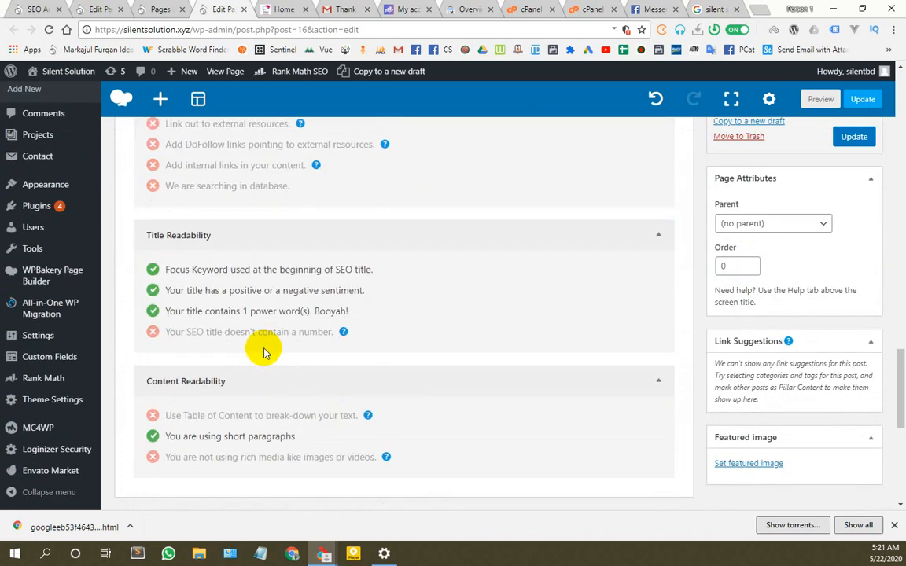
pyautogui.scroll(12, 264, 353)
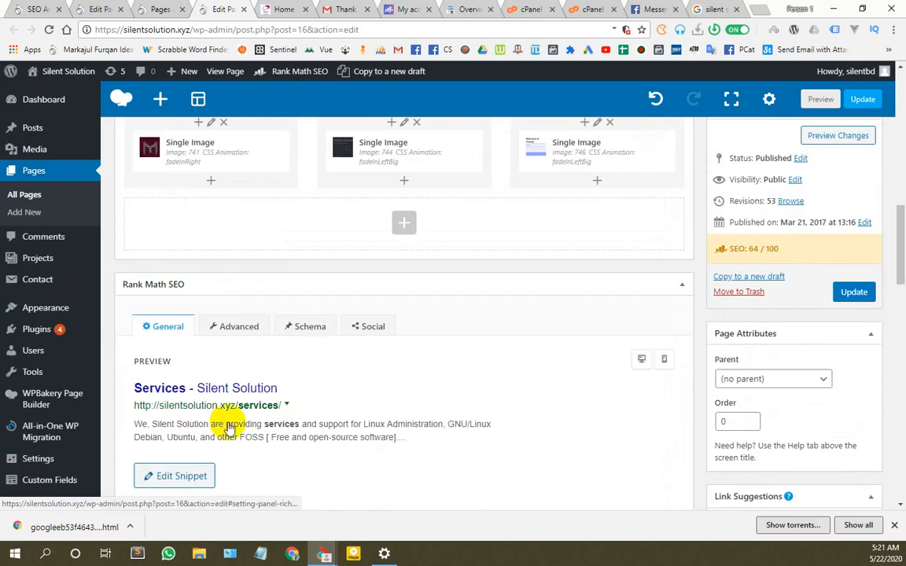
pyautogui.scroll(-2, 213, 431)
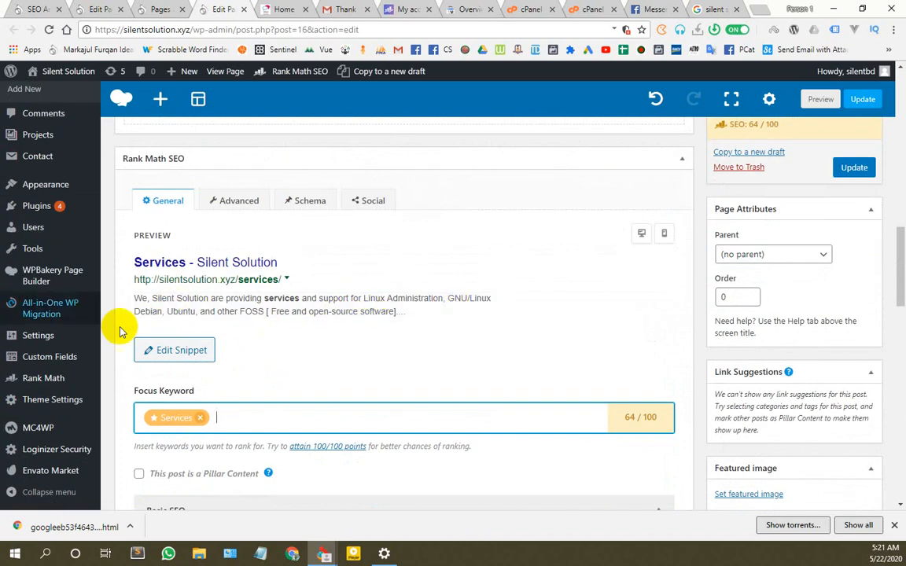
pyautogui.scroll(4, 261, 401)
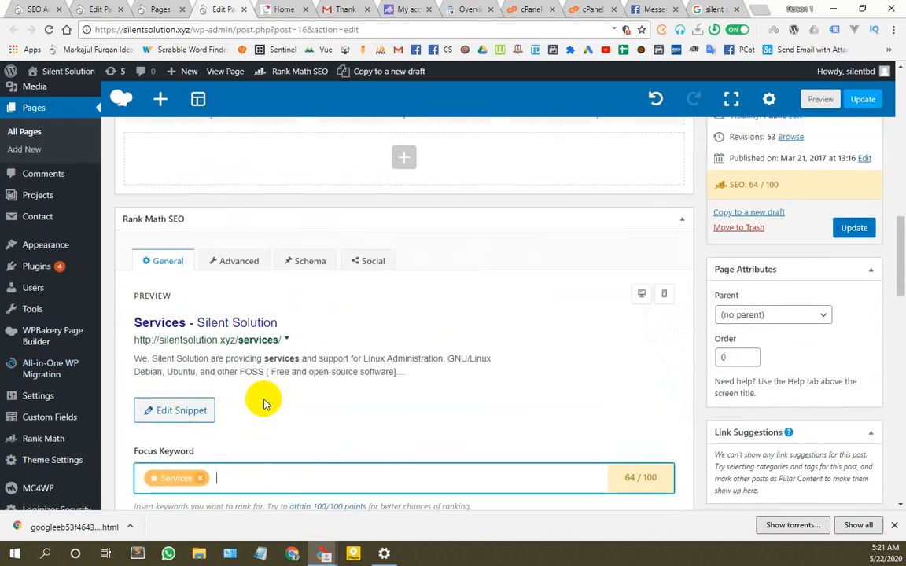
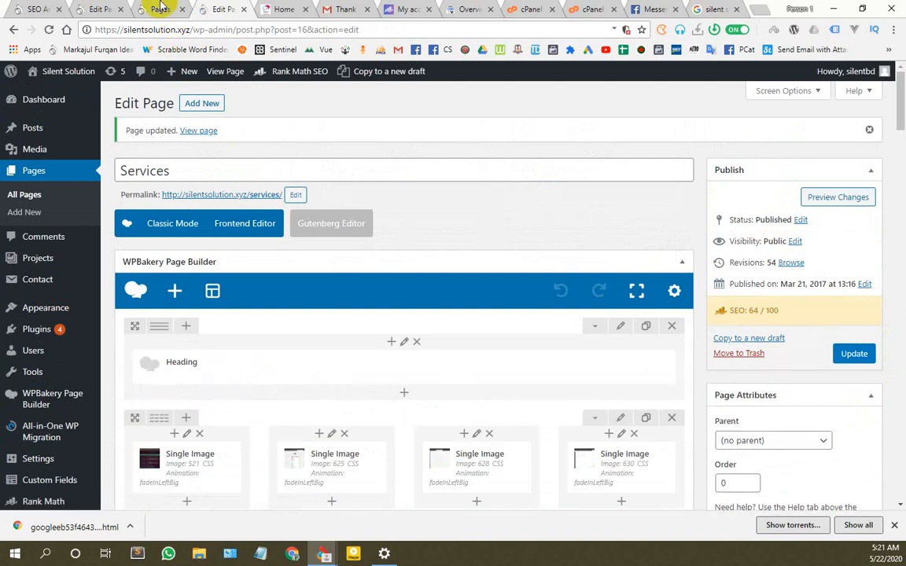
# Step: Switch to the Hire Us For Linux Project editor and close its snippet description editor
pyautogui.click(271, 8)
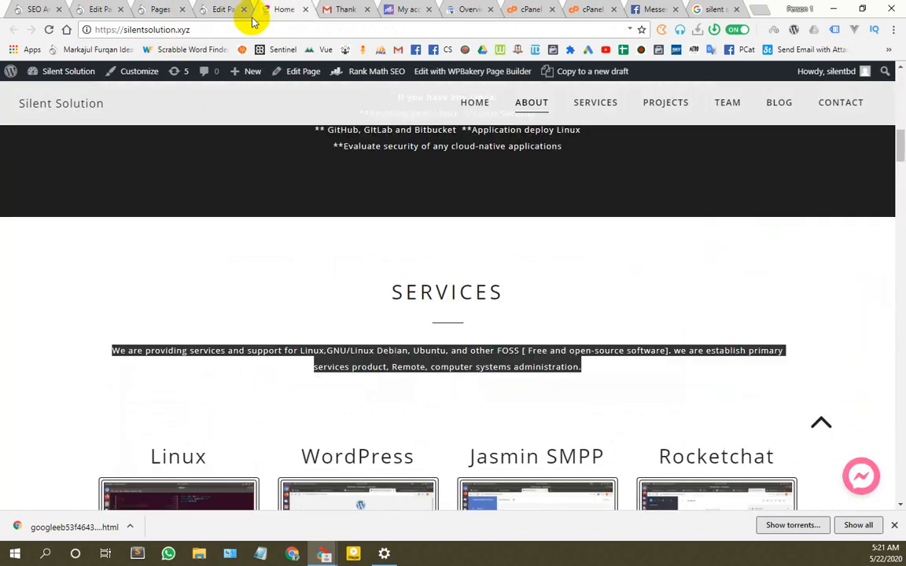
pyautogui.click(94, 8)
pyautogui.click(610, 299)
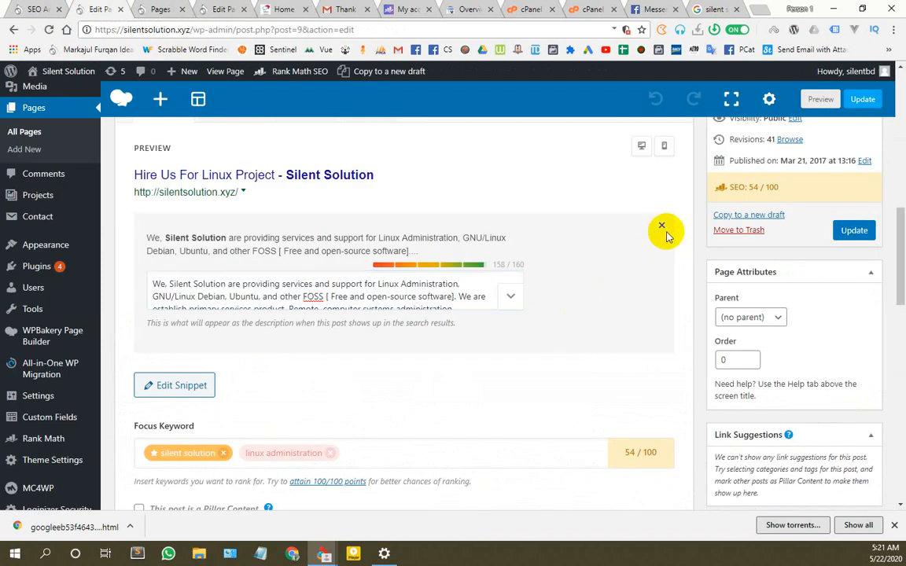
pyautogui.click(661, 228)
# Step: Review Rank Math's Basic SEO and Additional checks, examining the 44-word content-length warning
pyautogui.scroll(-2, 243, 328)
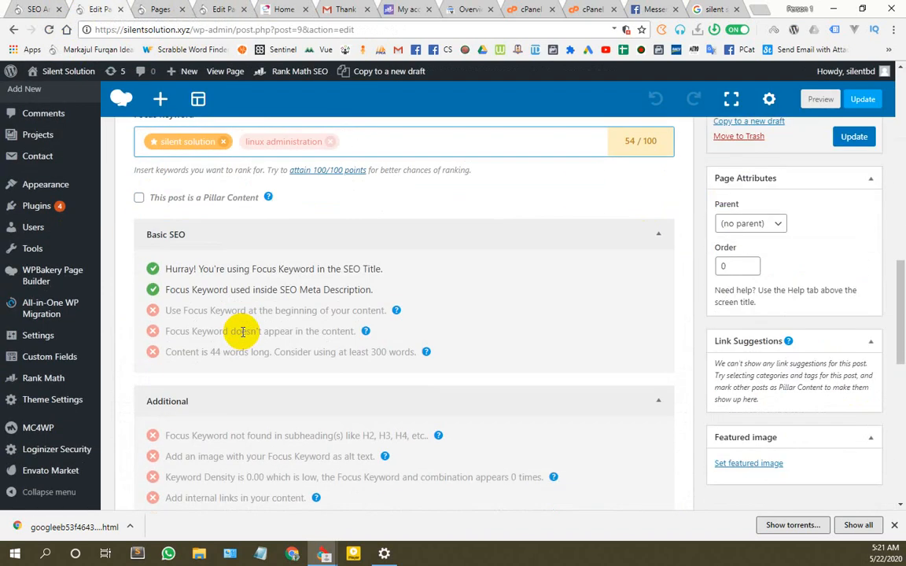
pyautogui.scroll(10, 298, 416)
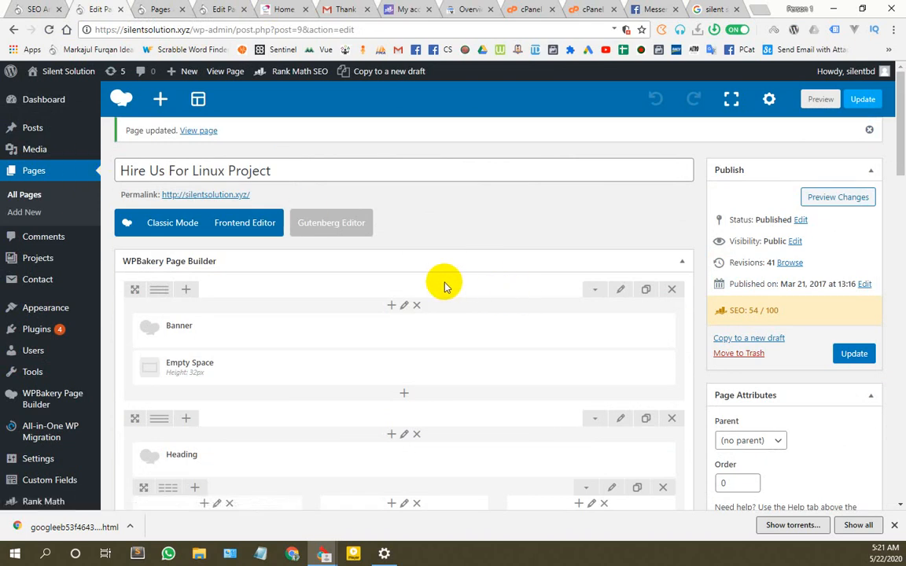
pyautogui.scroll(-3, 443, 283)
pyautogui.scroll(-10, 507, 334)
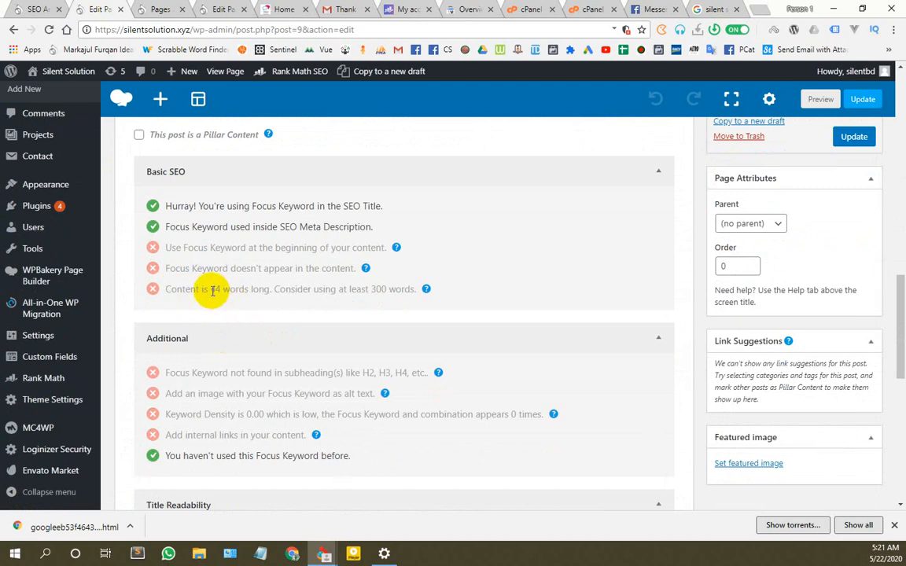
pyautogui.moveTo(213, 289); pyautogui.dragTo(253, 289)
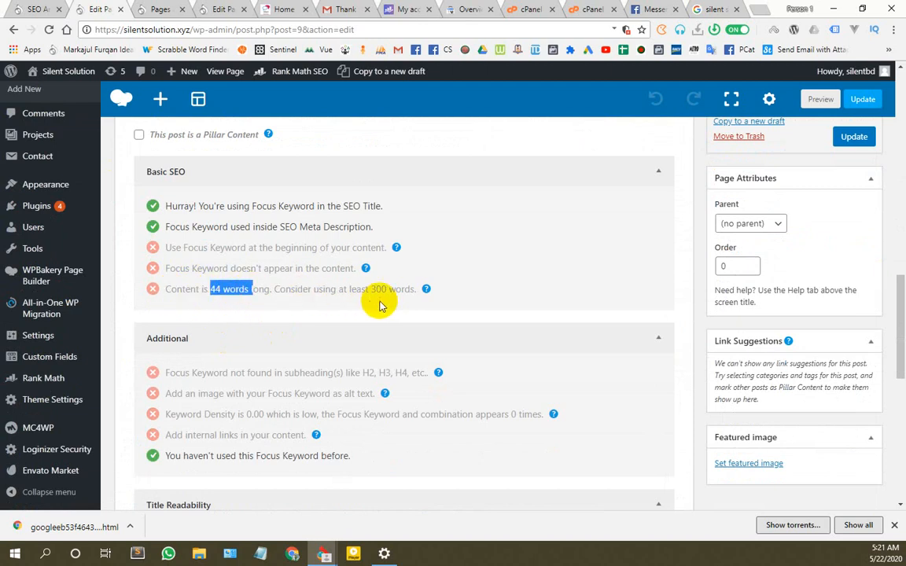
pyautogui.click(346, 291)
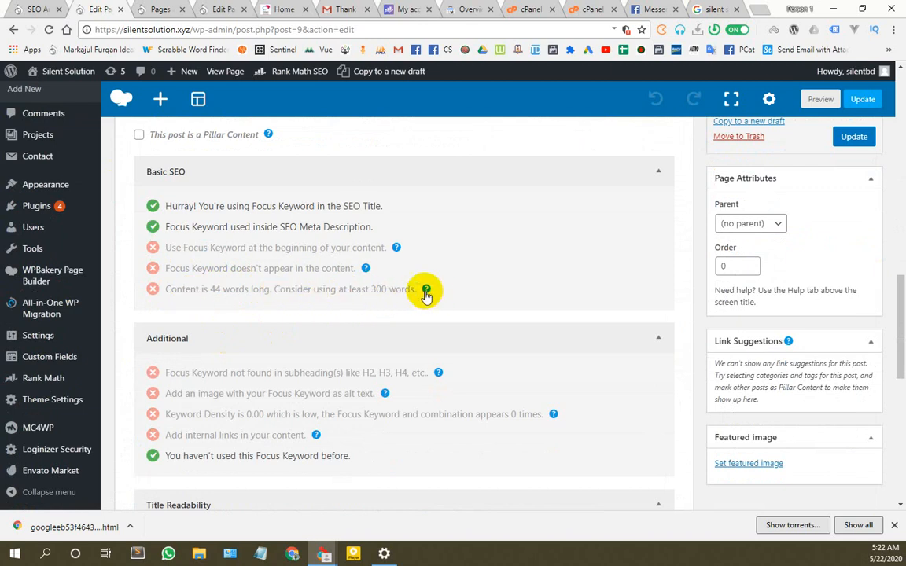
pyautogui.moveTo(423, 288)
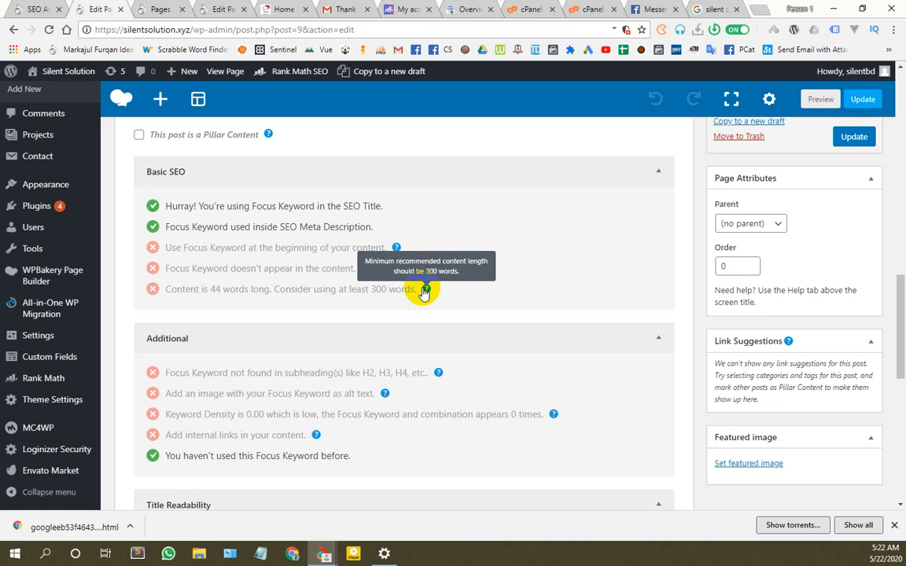
pyautogui.moveTo(167, 289); pyautogui.dragTo(377, 291)
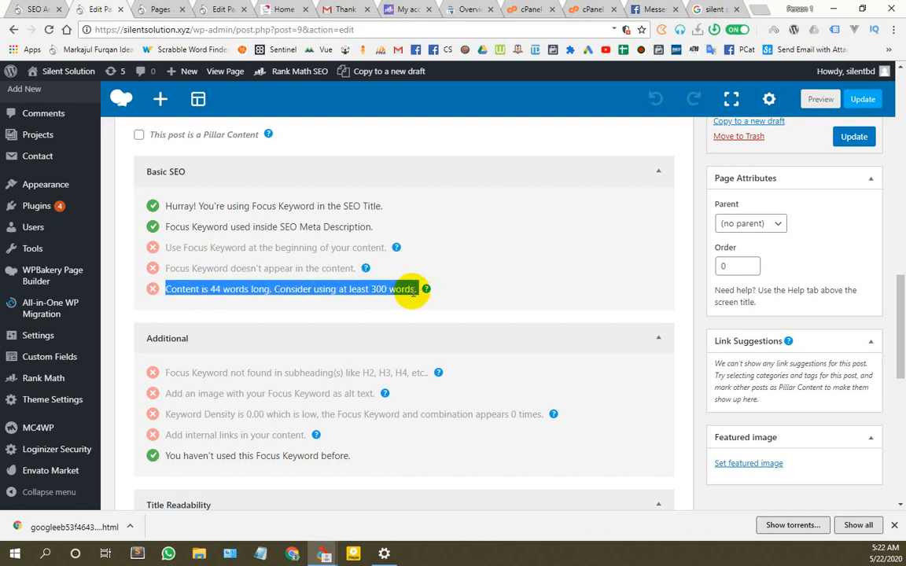
pyautogui.click(414, 291)
pyautogui.moveTo(419, 290); pyautogui.dragTo(161, 291)
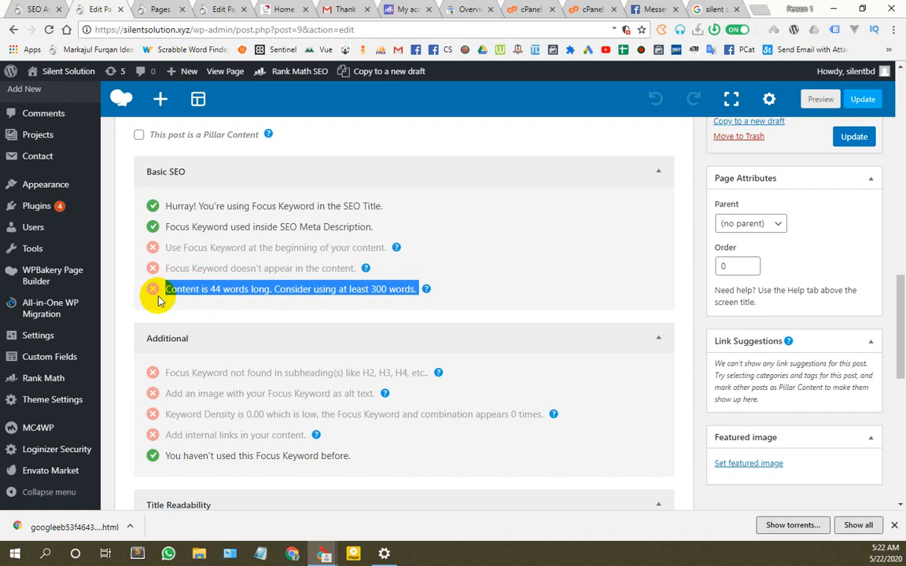
pyautogui.scroll(-3, 152, 354)
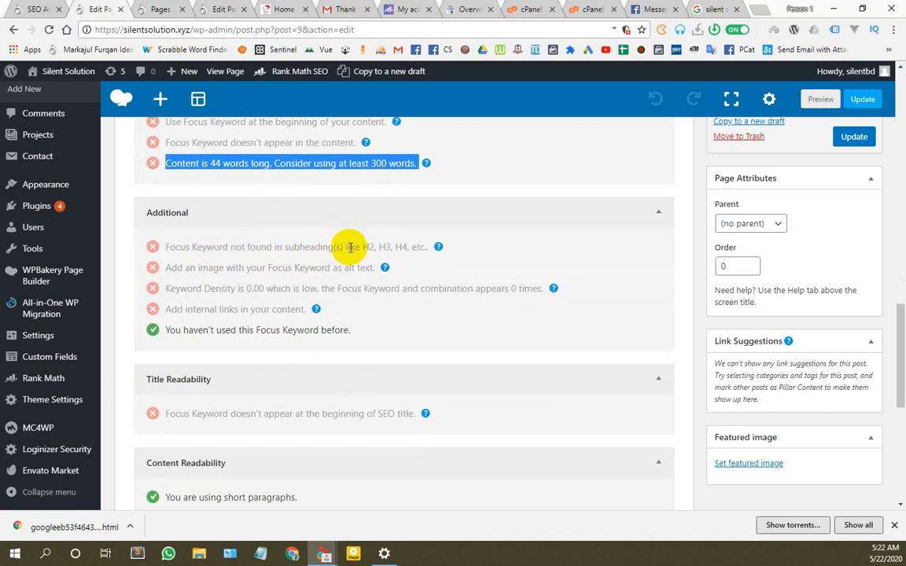
pyautogui.scroll(15, 323, 343)
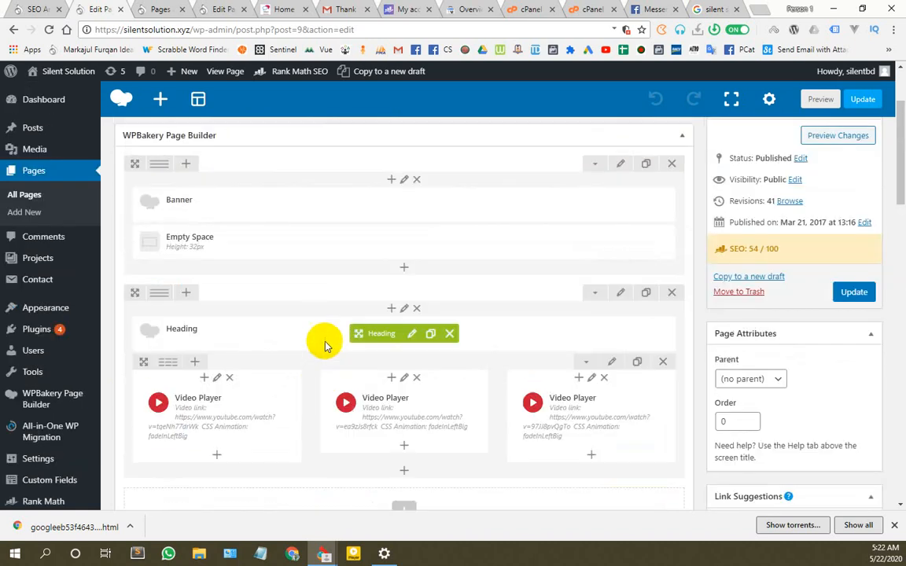
# Step: Open the Heading element's settings and close them without changes
pyautogui.scroll(-2, 324, 344)
pyautogui.scroll(3, 247, 317)
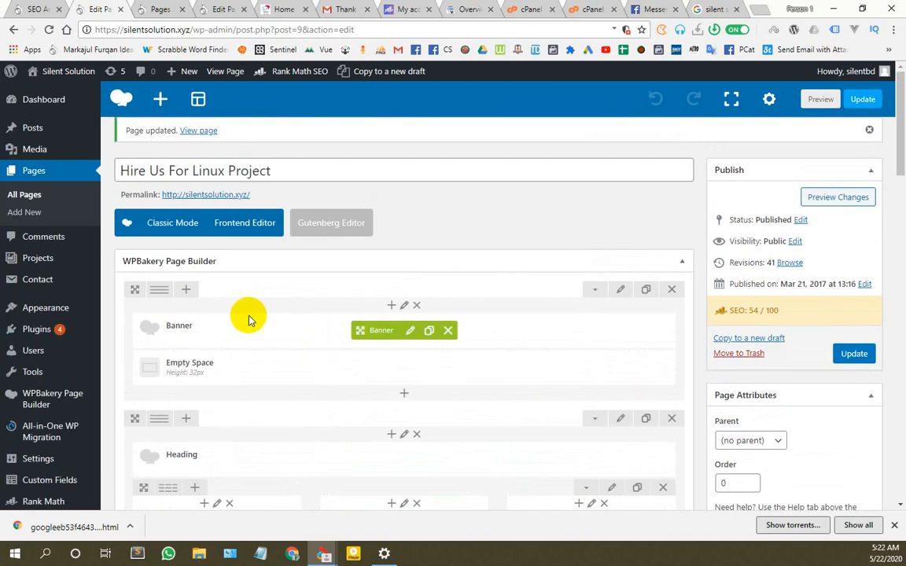
pyautogui.scroll(-4, 256, 319)
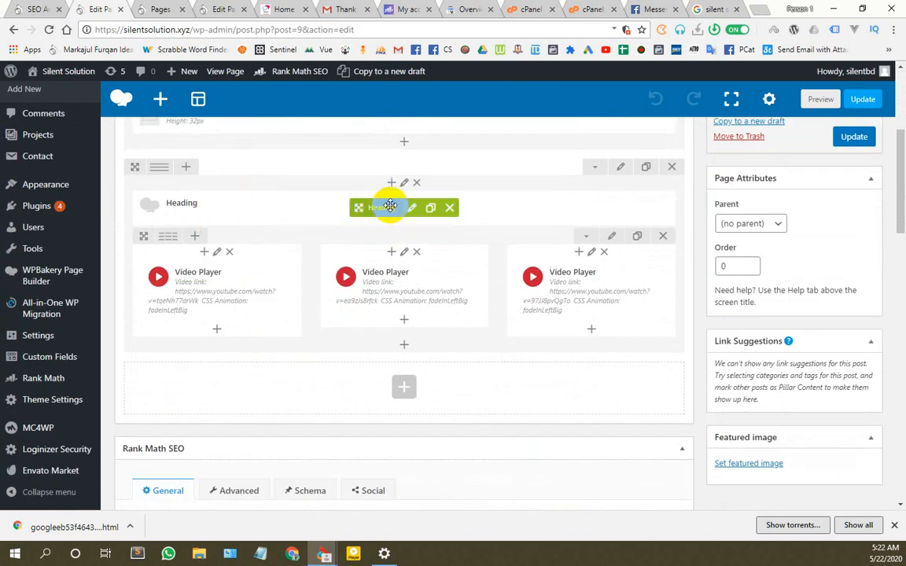
pyautogui.click(415, 213)
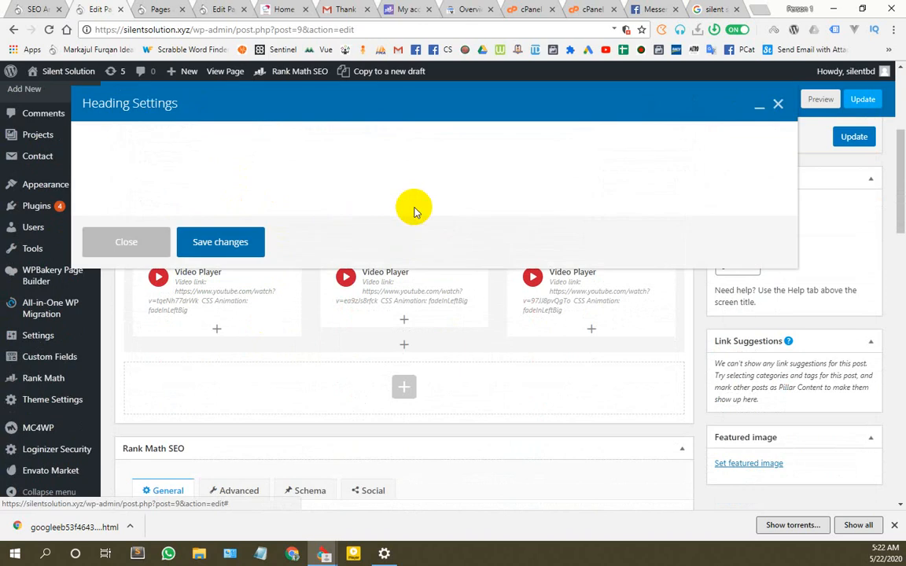
pyautogui.click(132, 391)
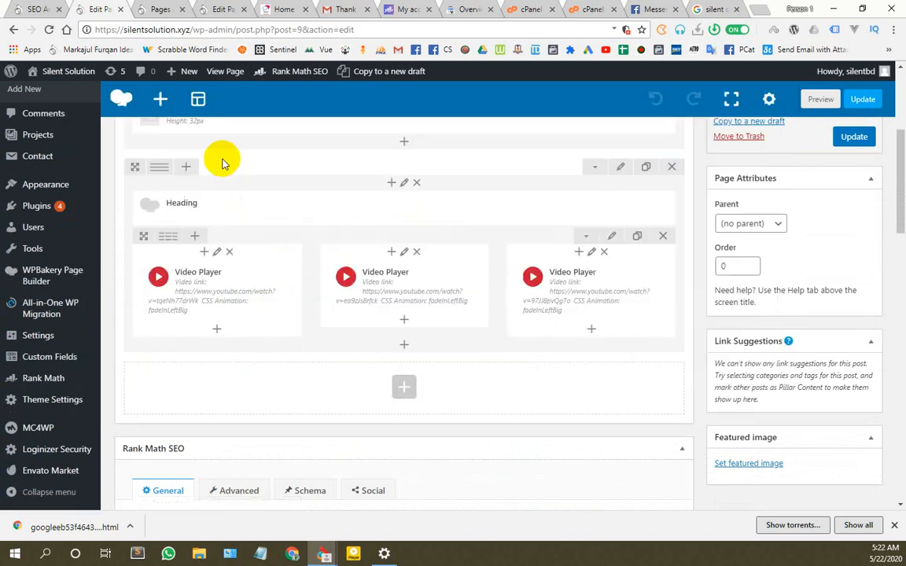
# Step: Briefly view the Services page editor and its 64/100 SEO score
pyautogui.click(171, 11)
pyautogui.click(219, 9)
pyautogui.scroll(-4, 422, 341)
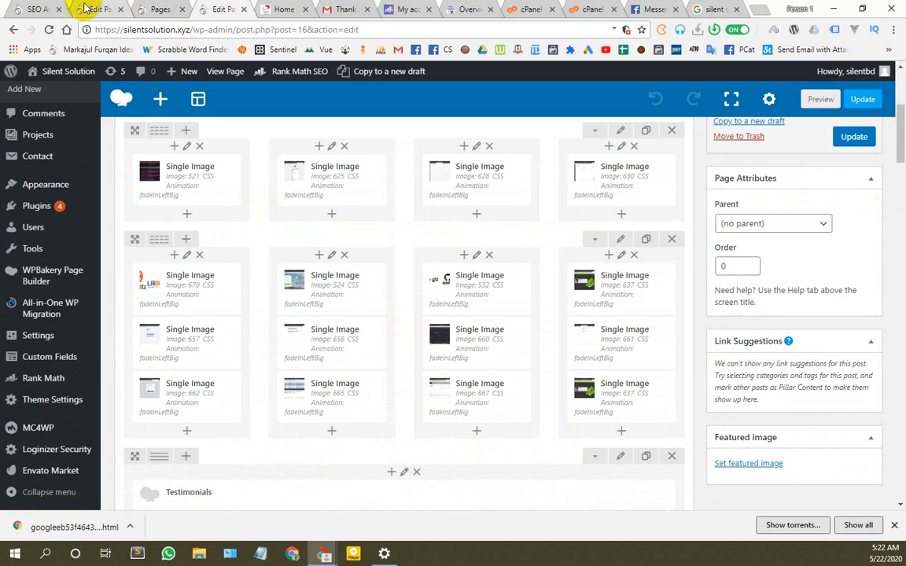
# Step: Review the Hire Us For Linux Project Rank Math checks, then return to the Services editor
pyautogui.click(160, 9)
pyautogui.click(92, 9)
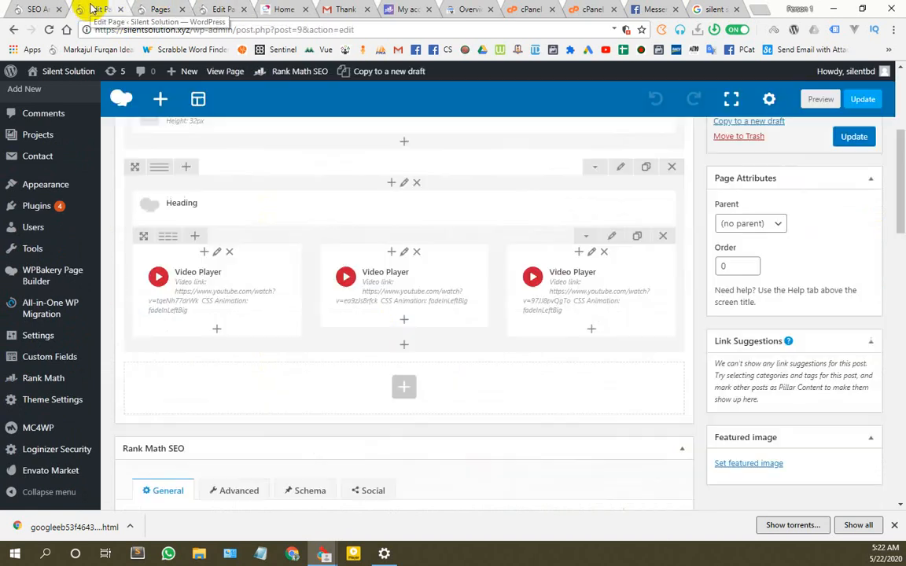
pyautogui.scroll(3, 197, 236)
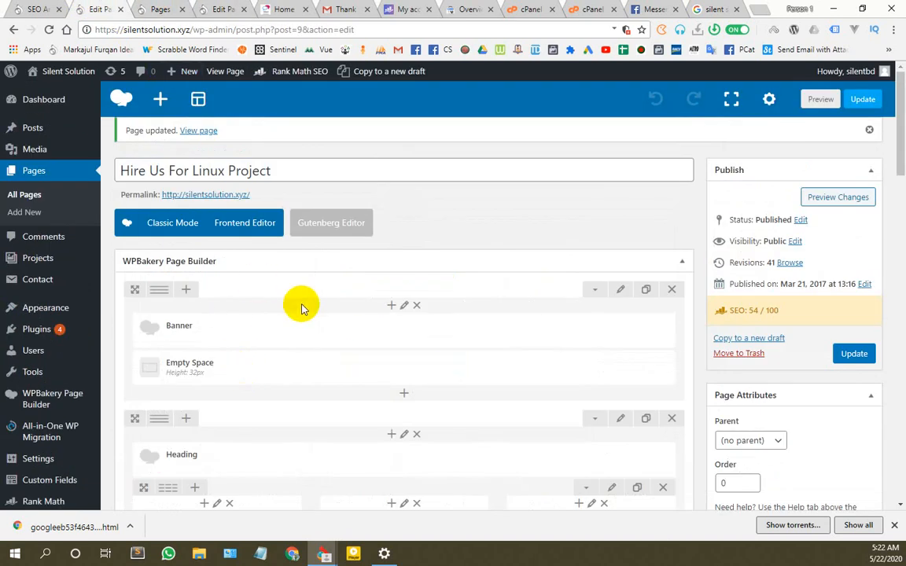
pyautogui.scroll(-3, 267, 275)
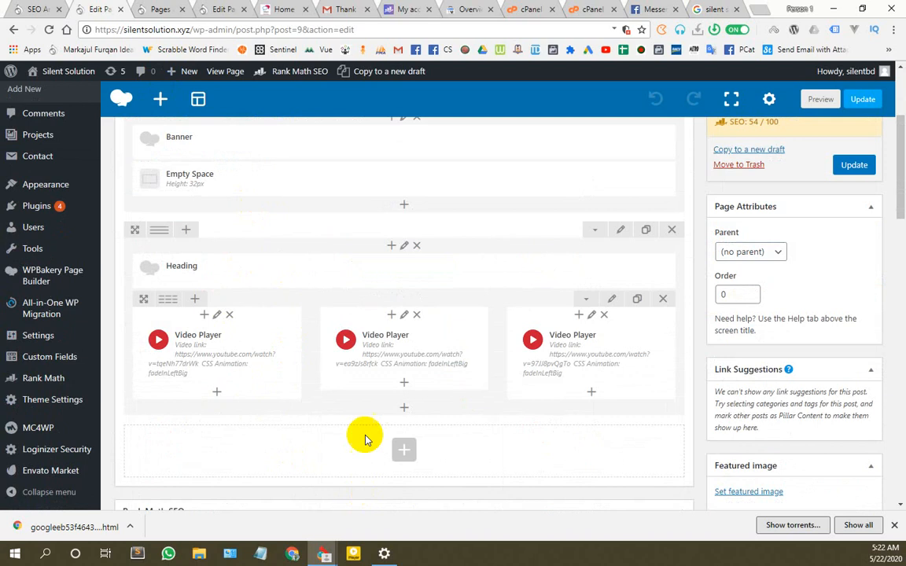
pyautogui.scroll(-4, 347, 400)
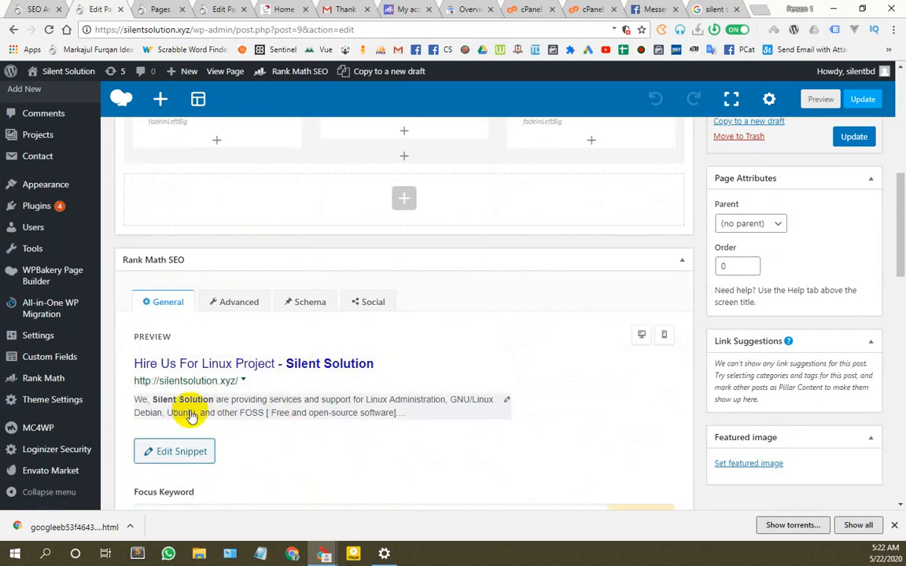
pyautogui.scroll(-3, 196, 400)
pyautogui.scroll(-1, 283, 314)
pyautogui.scroll(-2, 287, 358)
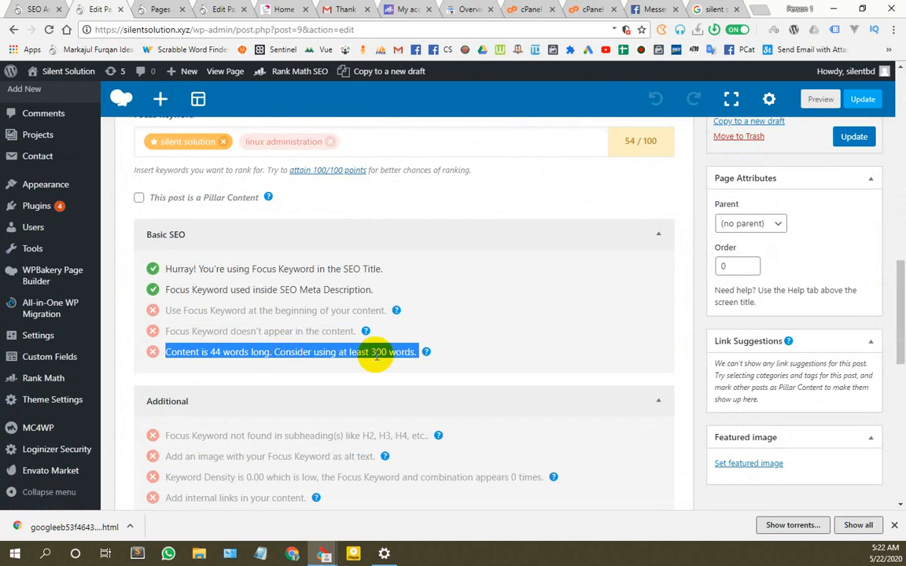
pyautogui.scroll(-5, 464, 416)
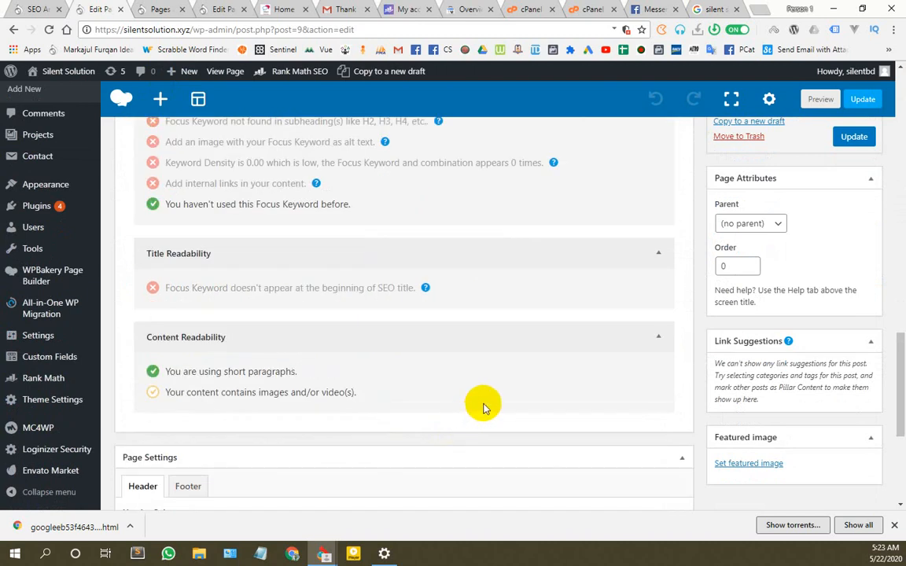
pyautogui.scroll(10, 484, 407)
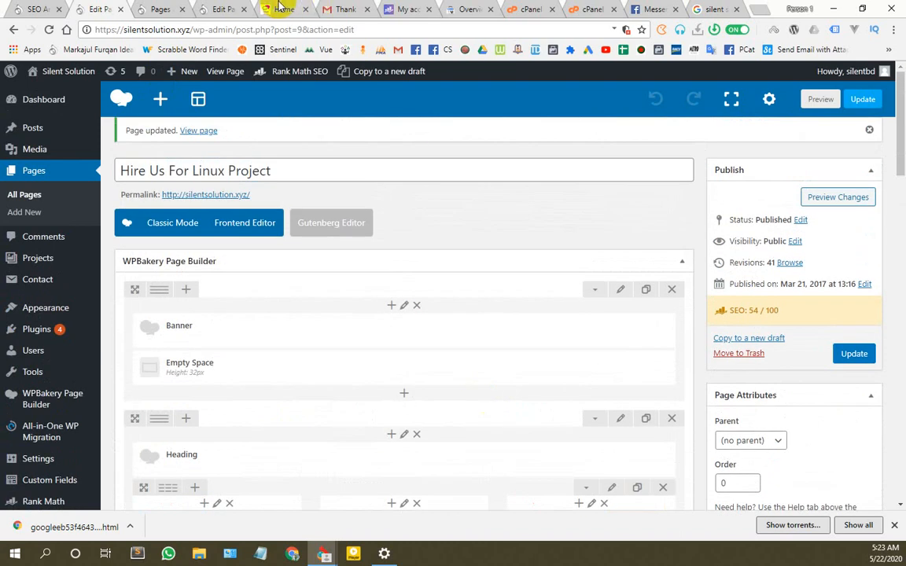
pyautogui.click(222, 8)
pyautogui.scroll(8, 377, 173)
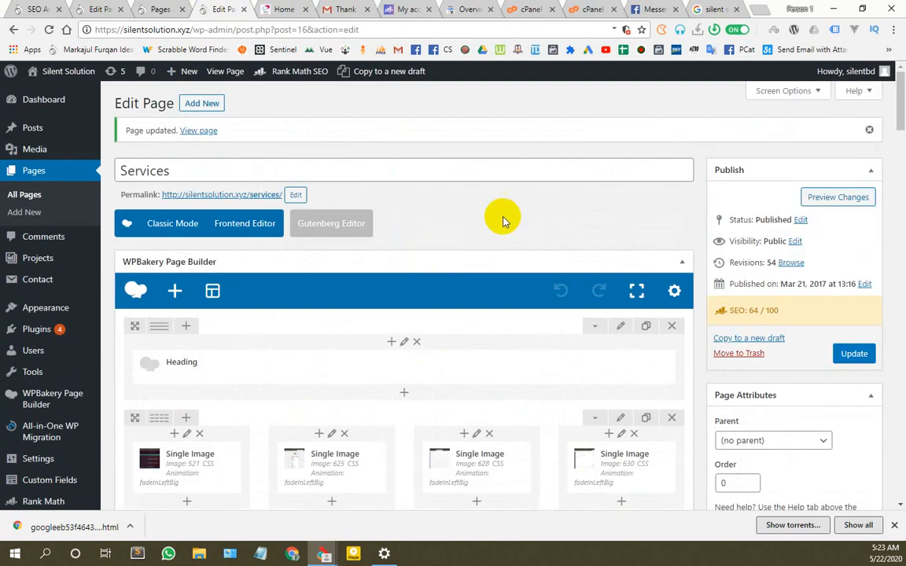
# Step: In the Services Heading settings, try Heading 2 on the description, then revert it to Paragraph
pyautogui.scroll(-3, 354, 299)
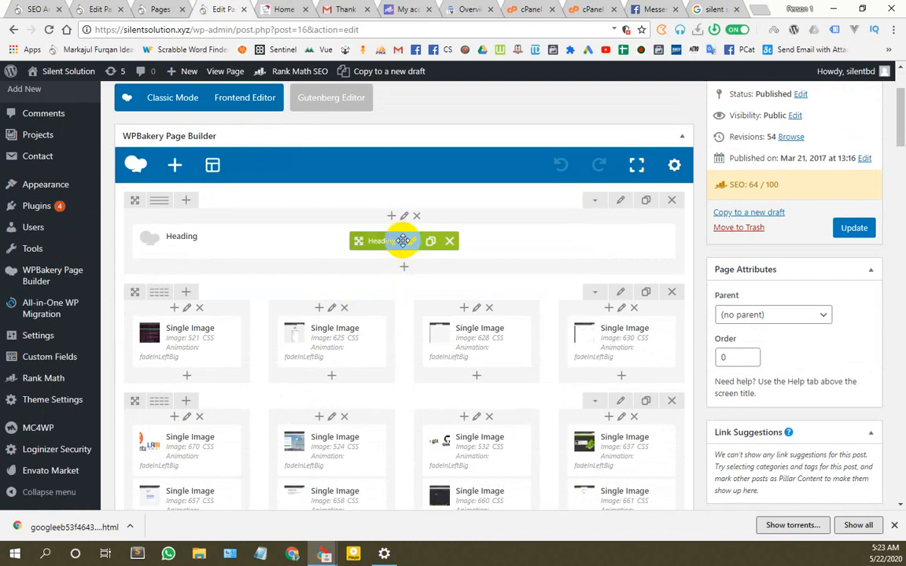
pyautogui.click(409, 248)
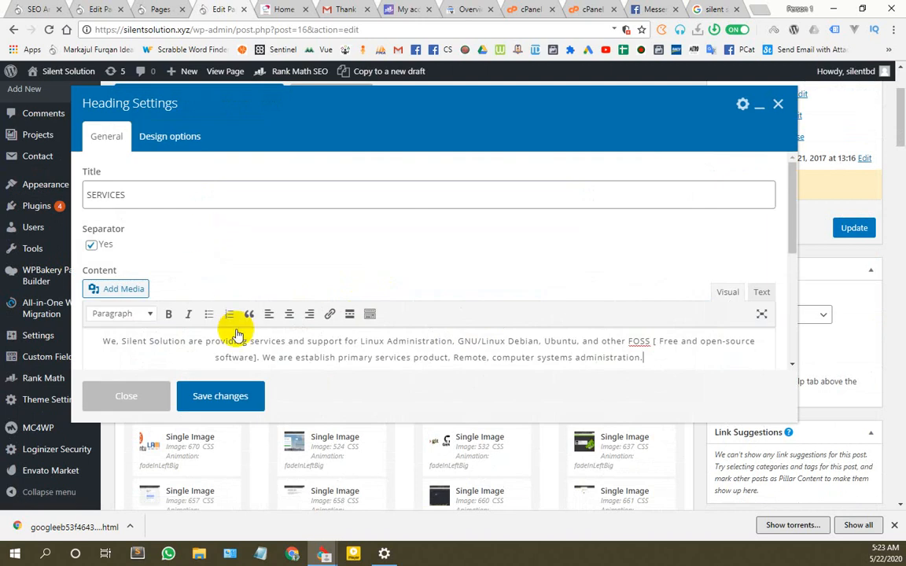
pyautogui.scroll(-3, 252, 318)
pyautogui.click(257, 315)
pyautogui.moveTo(187, 215); pyautogui.dragTo(124, 213)
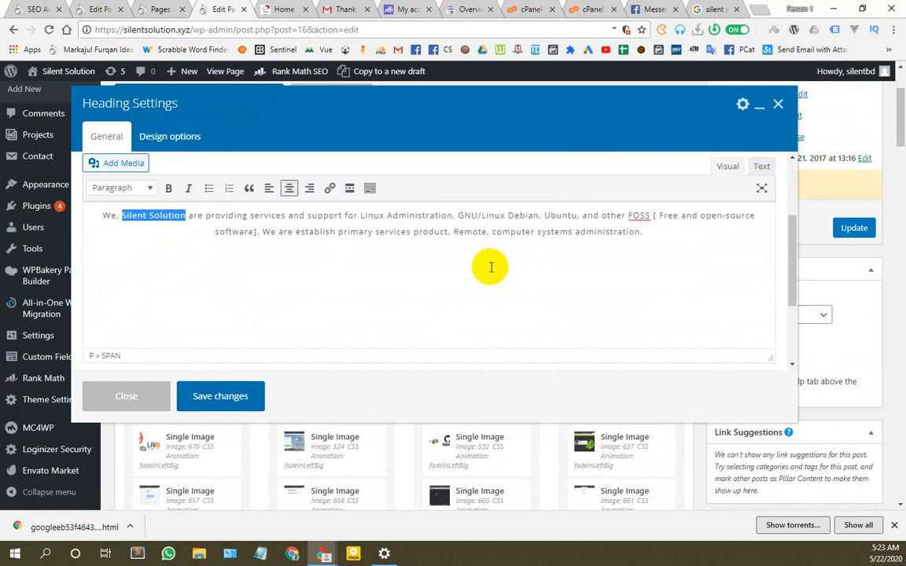
pyautogui.click(132, 188)
pyautogui.click(149, 269)
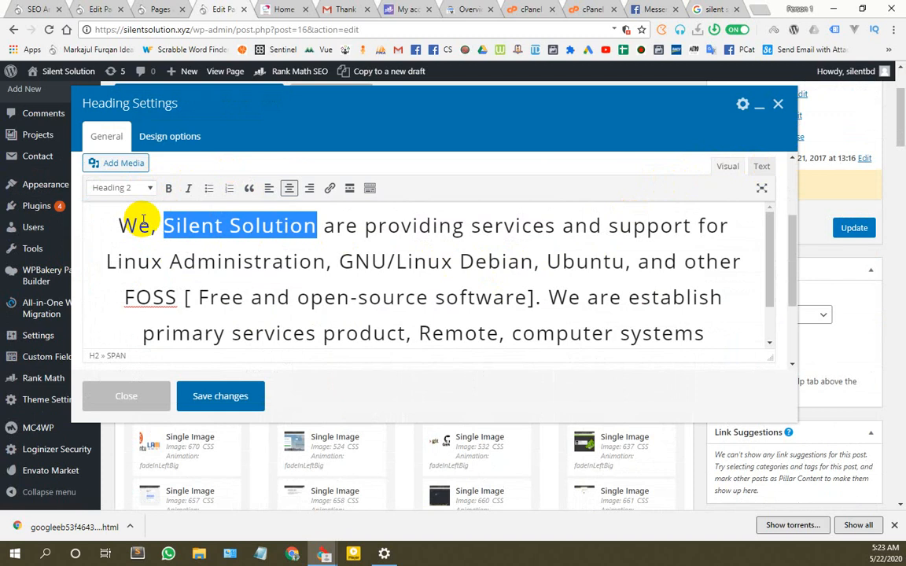
pyautogui.hotkey('ctrl', 'z')
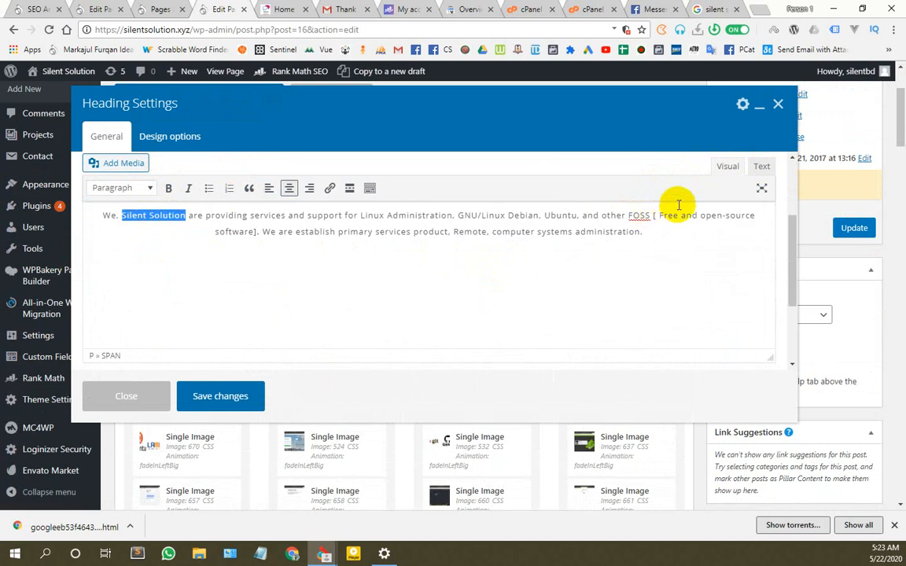
# Step: Check the paragraph in Text and Visual views, save the heading settings, and update the page
pyautogui.click(761, 168)
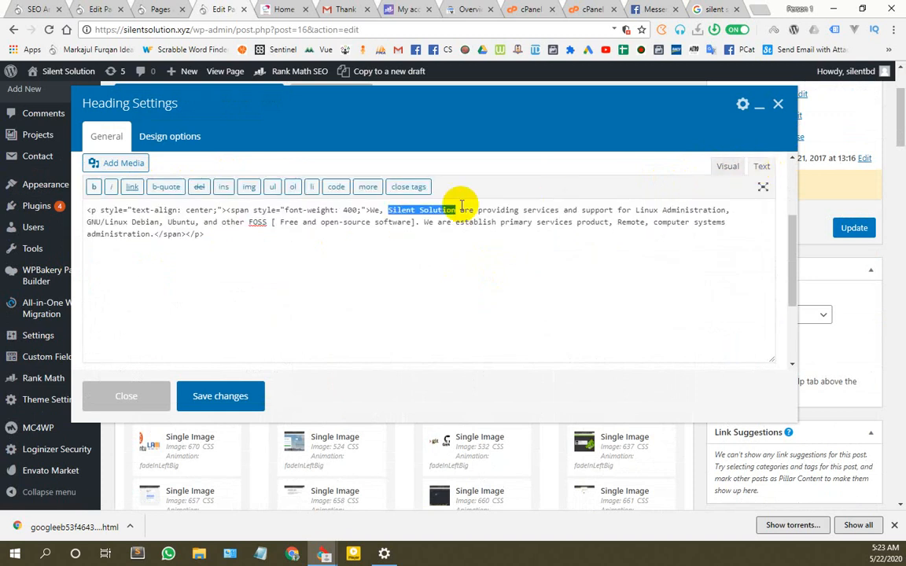
pyautogui.click(727, 168)
pyautogui.click(646, 230)
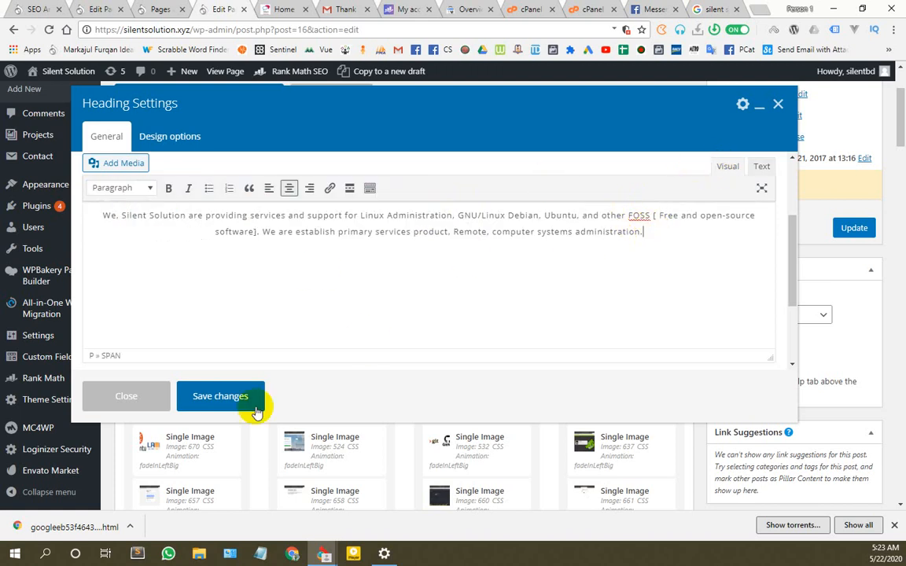
pyautogui.click(238, 398)
pyautogui.click(853, 227)
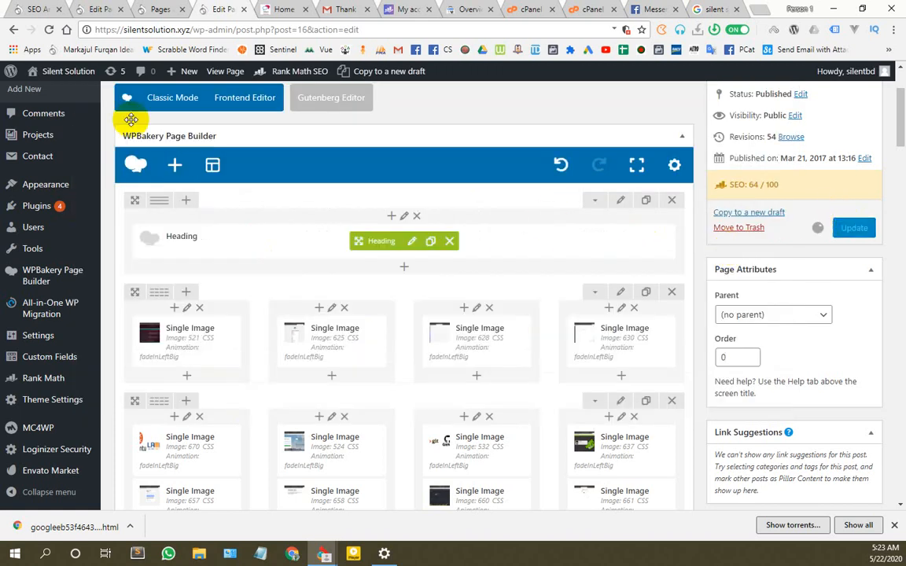
pyautogui.click(175, 7)
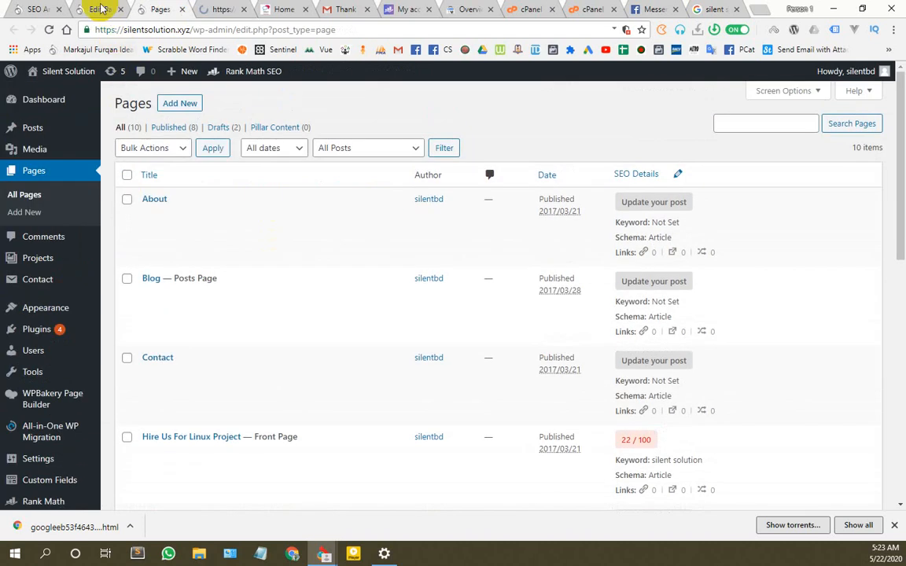
# Step: Update the Hire Us For Linux Project page and review its 54/100 analysis with failing keyword checks
pyautogui.click(101, 8)
pyautogui.click(854, 353)
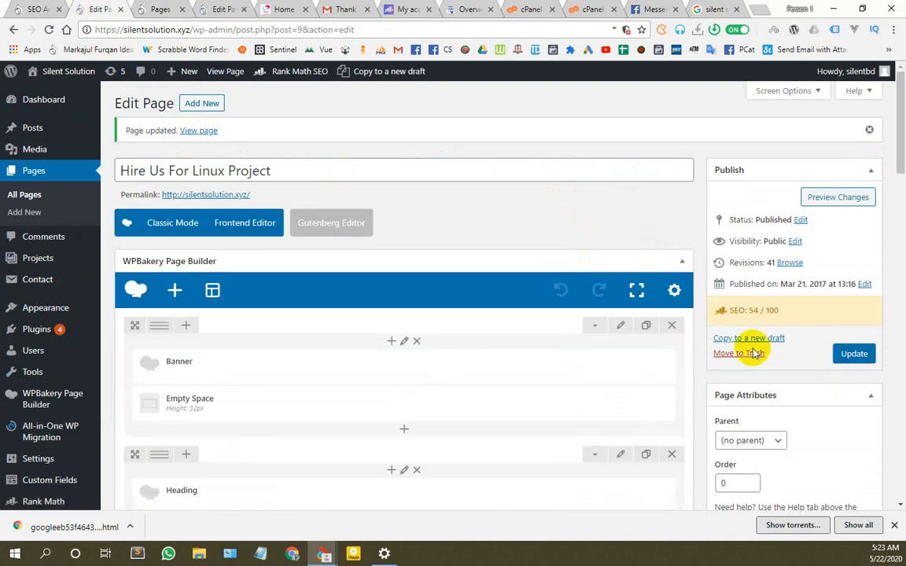
pyautogui.scroll(-3, 319, 358)
pyautogui.scroll(-10, 320, 358)
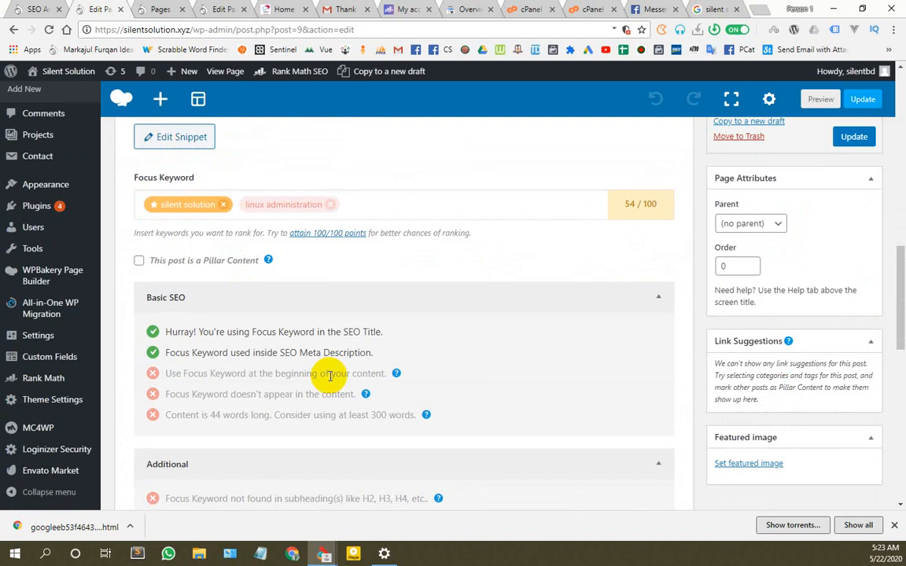
pyautogui.scroll(-3, 327, 371)
pyautogui.scroll(6, 325, 371)
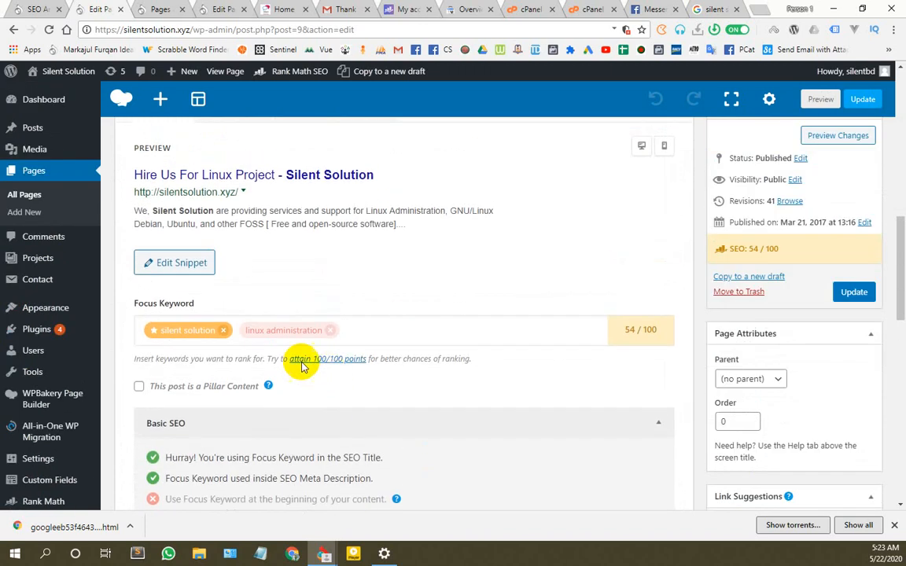
pyautogui.scroll(-10, 282, 361)
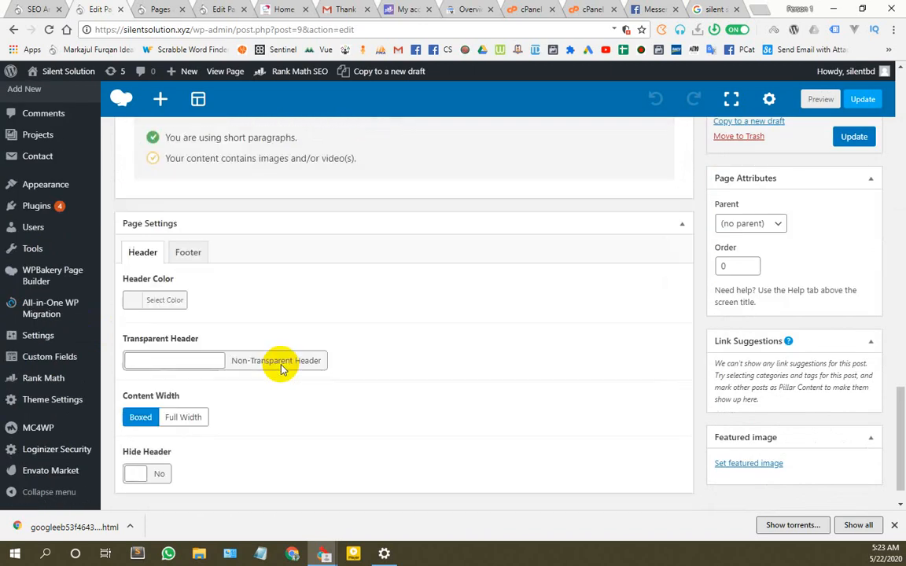
pyautogui.scroll(6, 283, 369)
pyautogui.scroll(8, 283, 370)
pyautogui.click(240, 178)
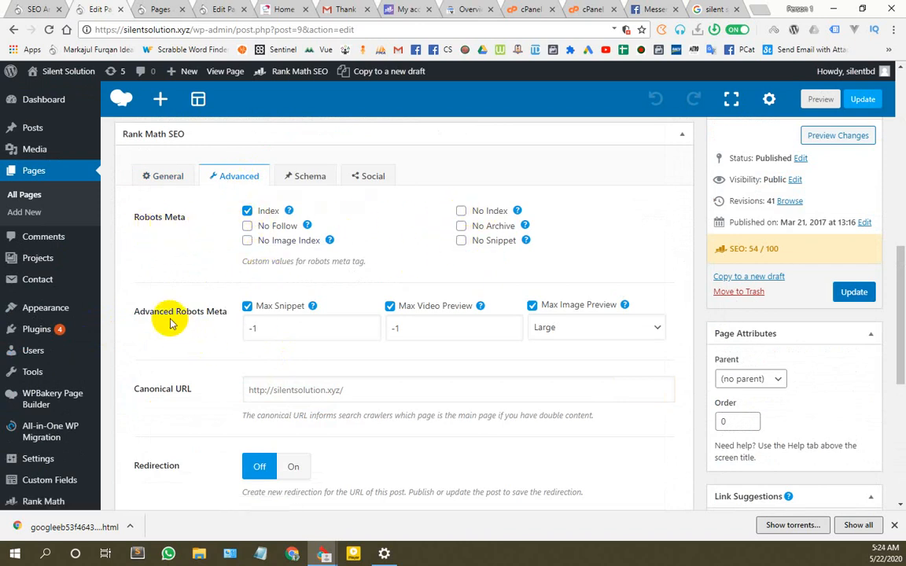
pyautogui.scroll(-2, 171, 320)
pyautogui.click(340, 265)
pyautogui.click(177, 275)
pyautogui.click(435, 268)
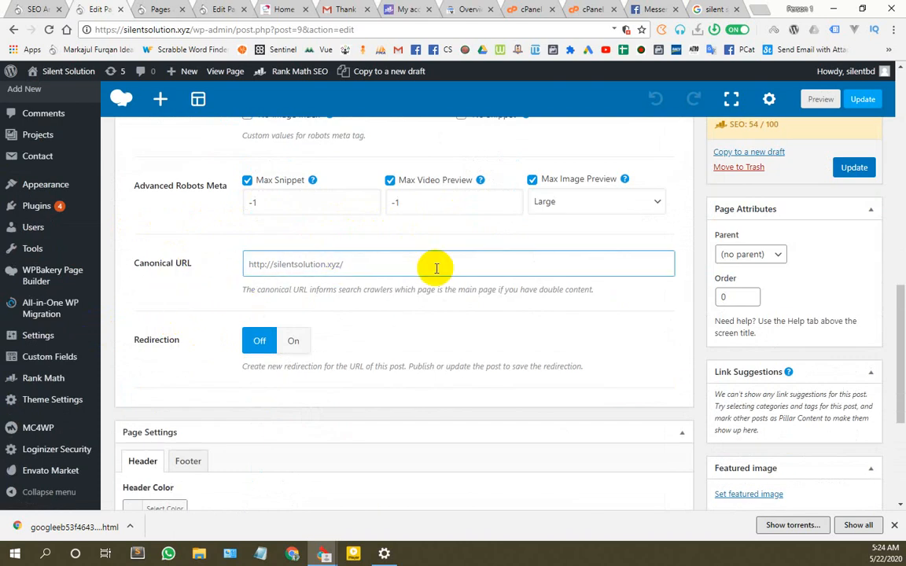
pyautogui.click(160, 296)
pyautogui.scroll(-1, 188, 295)
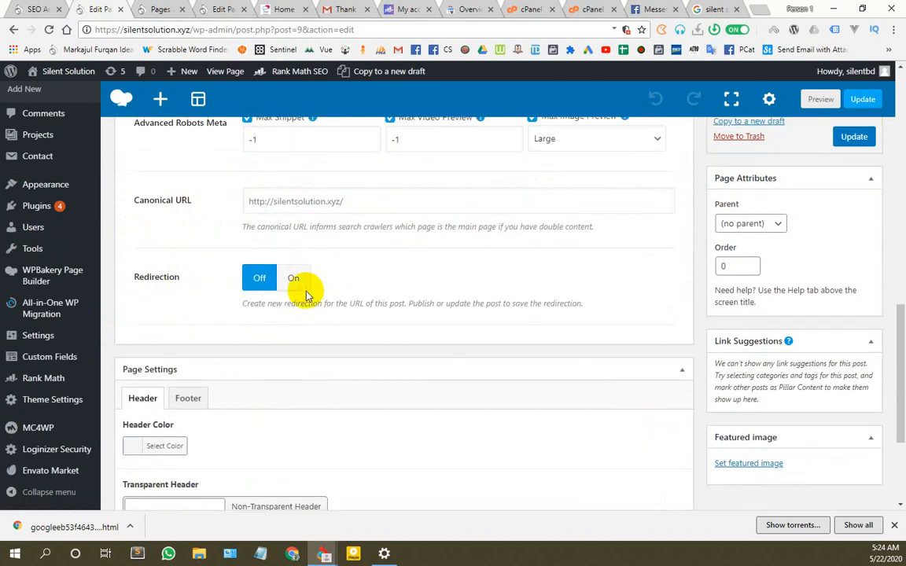
pyautogui.scroll(-2, 329, 298)
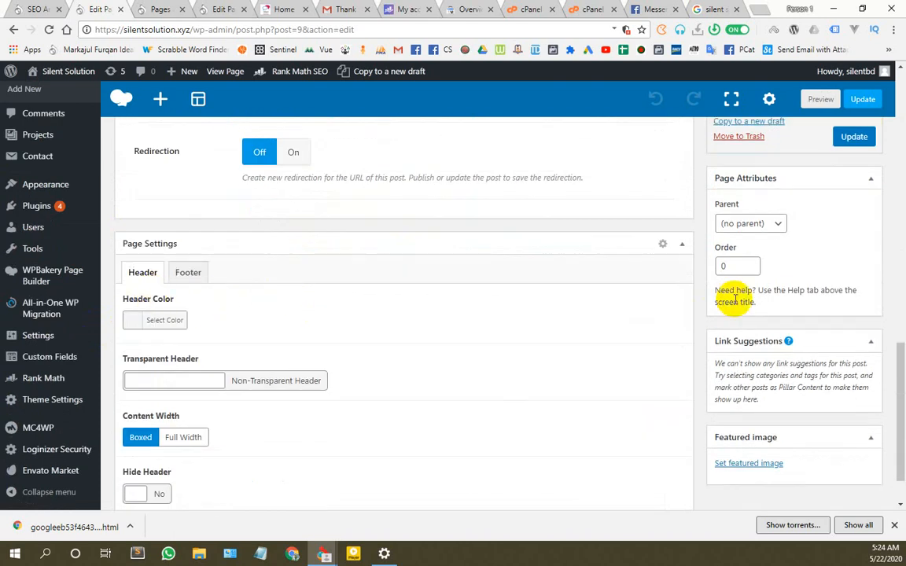
# Step: Keep the schema type as Article, inspect its headline, then view the Social tab's Facebook preview
pyautogui.click(684, 247)
pyautogui.scroll(5, 495, 355)
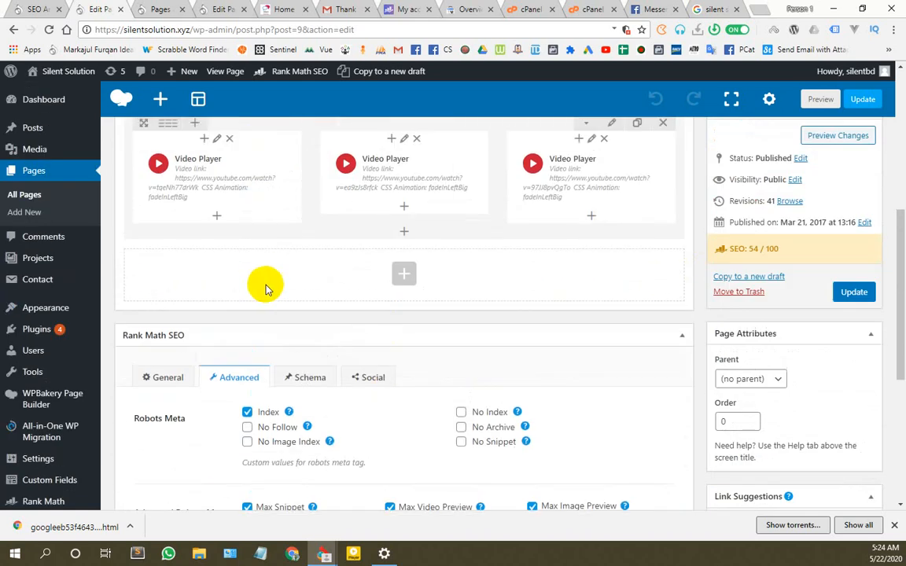
pyautogui.click(305, 377)
pyautogui.scroll(-3, 357, 383)
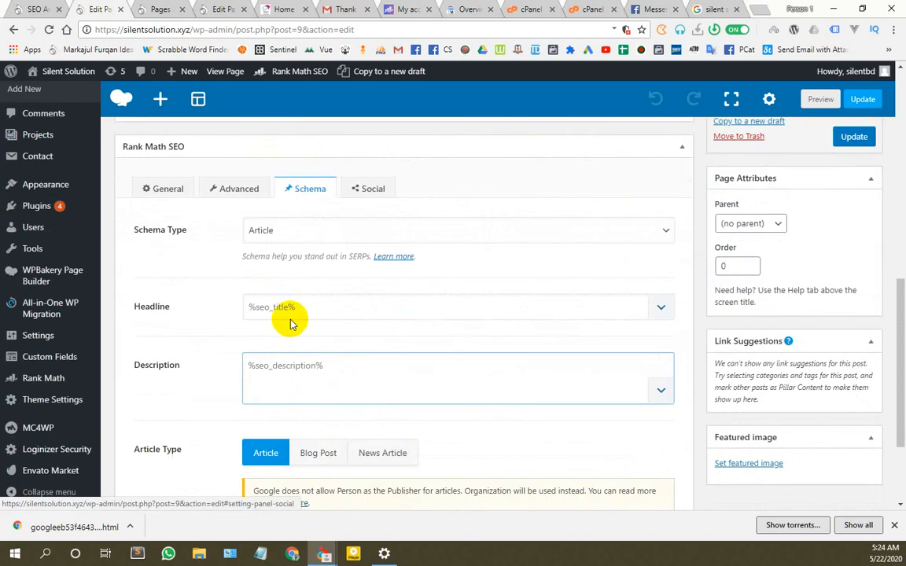
pyautogui.click(303, 232)
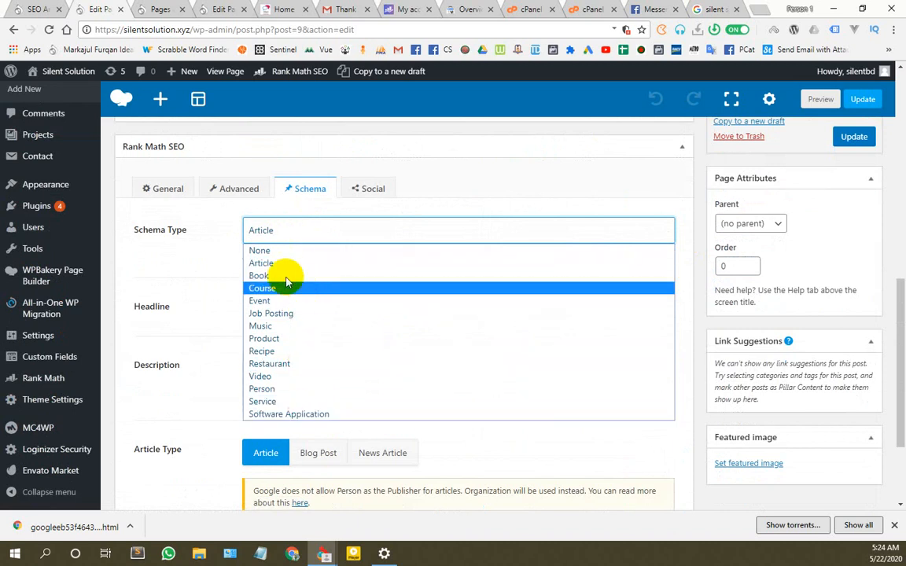
pyautogui.click(186, 256)
pyautogui.click(291, 305)
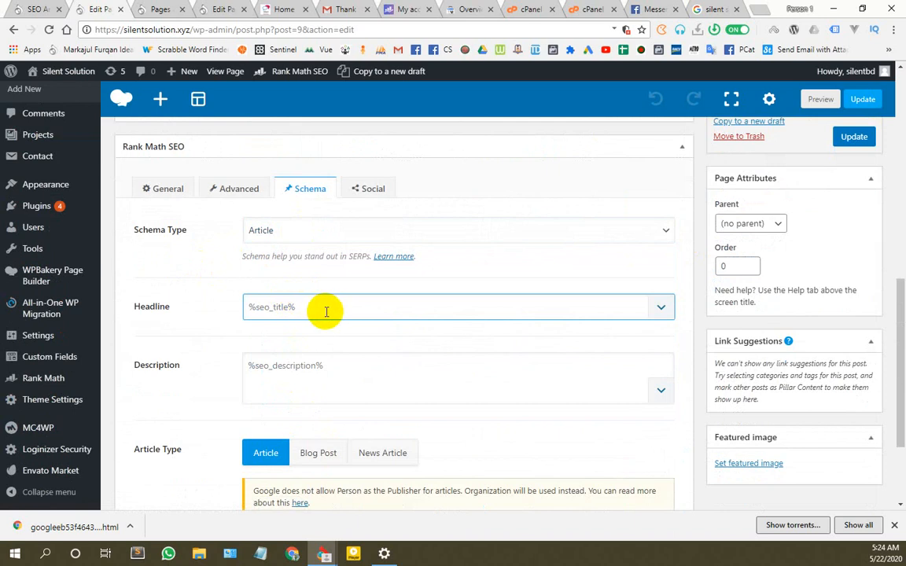
pyautogui.scroll(-2, 325, 309)
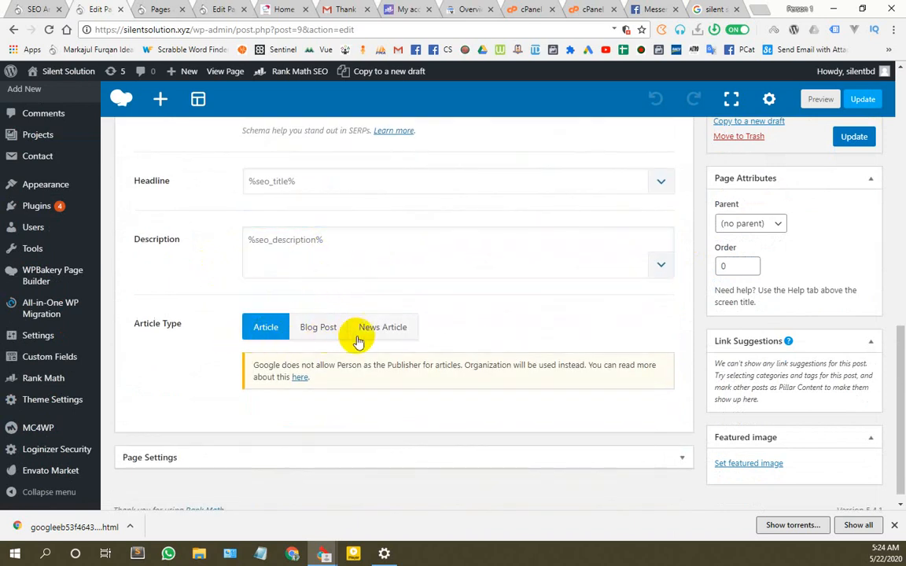
pyautogui.scroll(3, 353, 334)
pyautogui.click(370, 258)
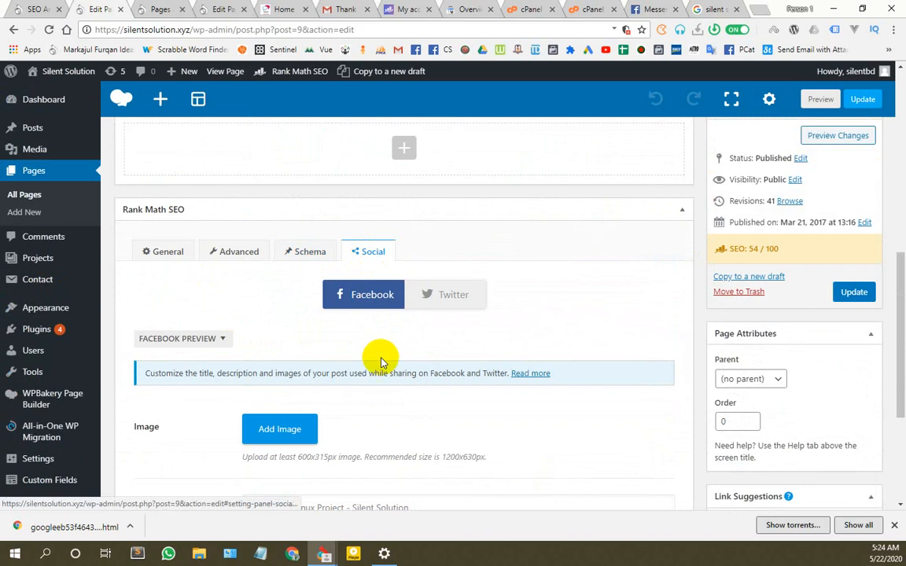
pyautogui.scroll(-3, 382, 361)
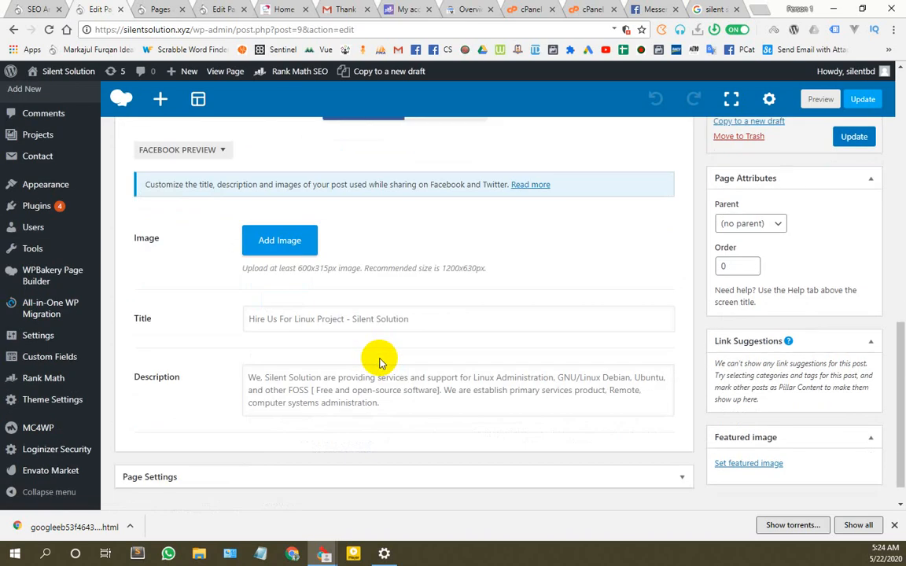
pyautogui.scroll(1, 418, 358)
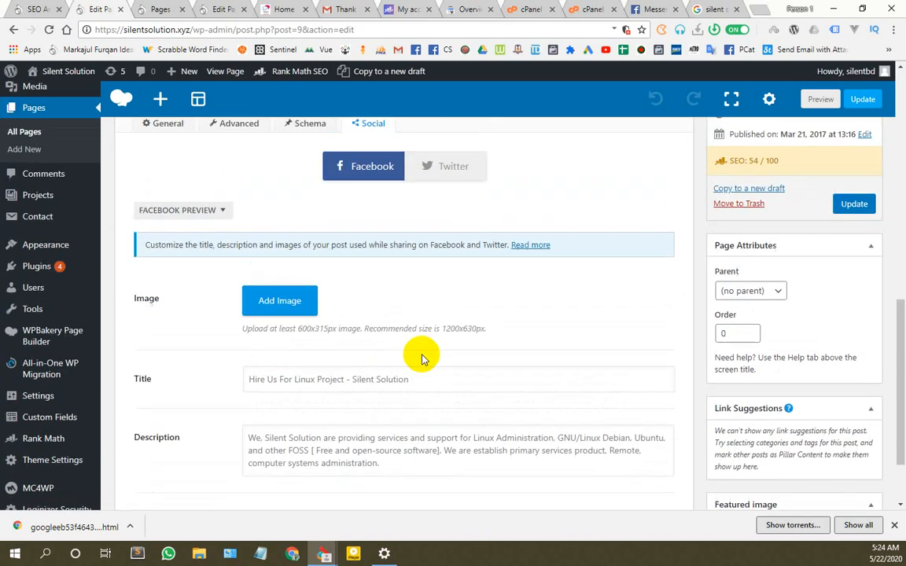
pyautogui.scroll(1, 228, 260)
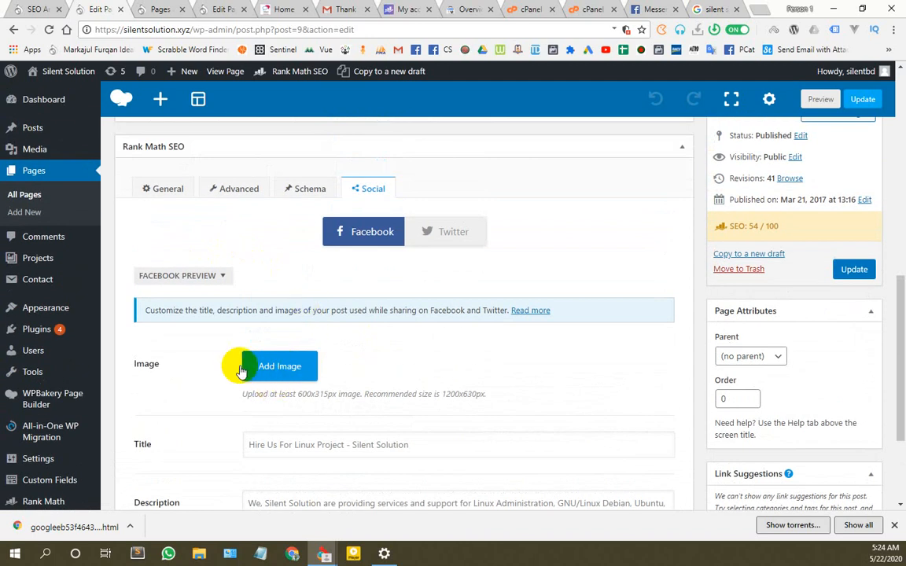
pyautogui.scroll(-1, 295, 366)
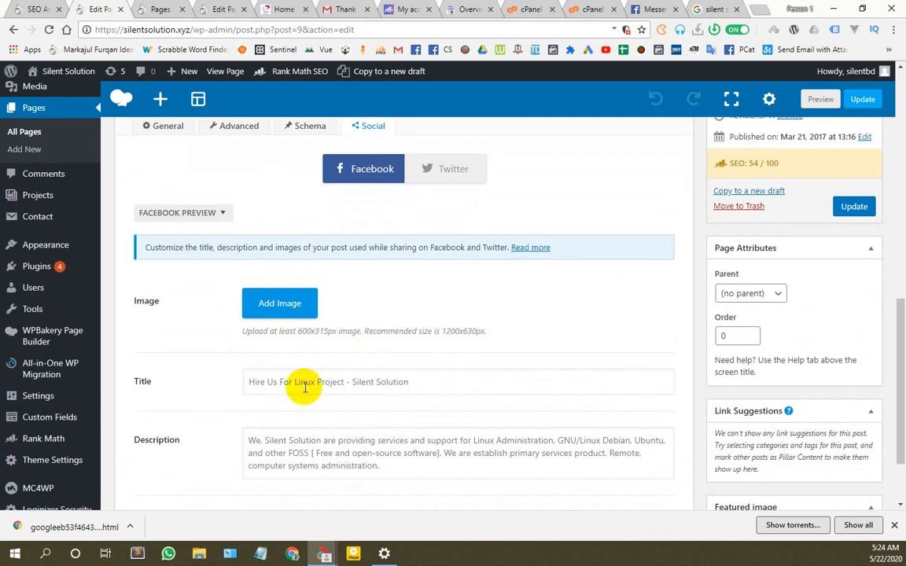
pyautogui.click(418, 379)
pyautogui.scroll(-2, 353, 379)
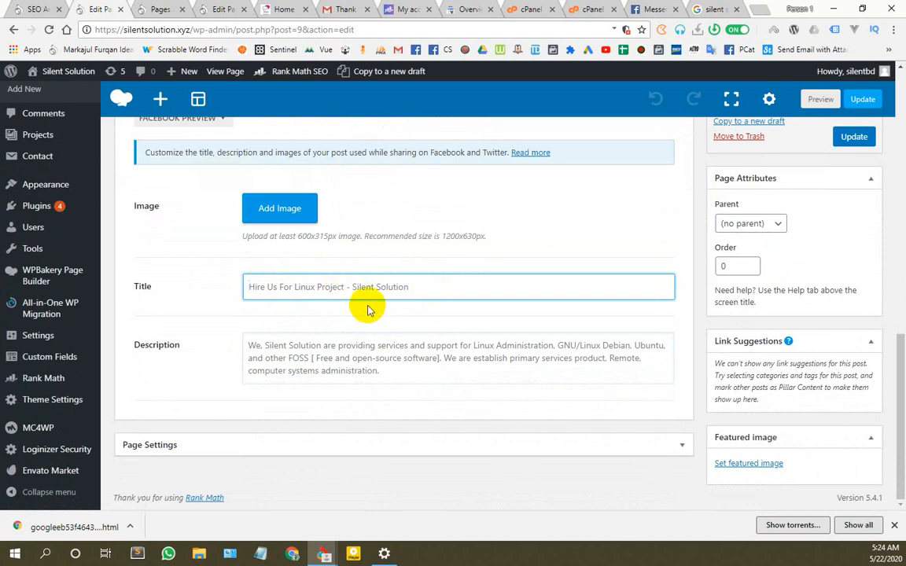
pyautogui.click(338, 354)
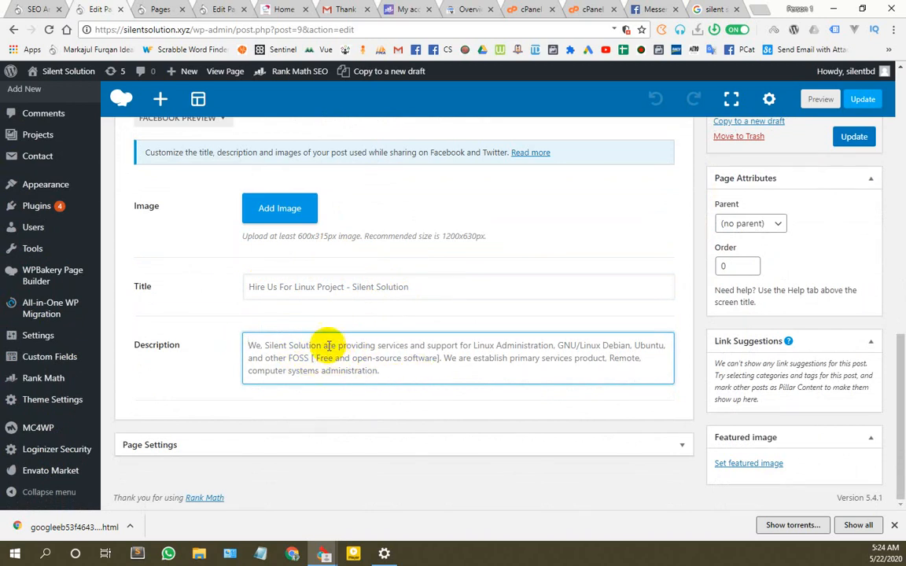
pyautogui.scroll(3, 404, 343)
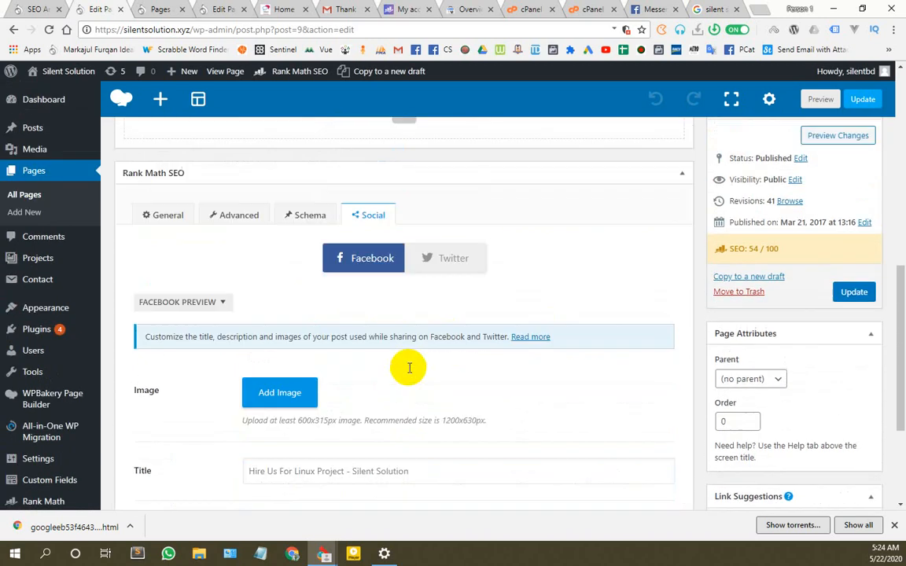
pyautogui.scroll(1, 425, 354)
pyautogui.scroll(-2, 487, 330)
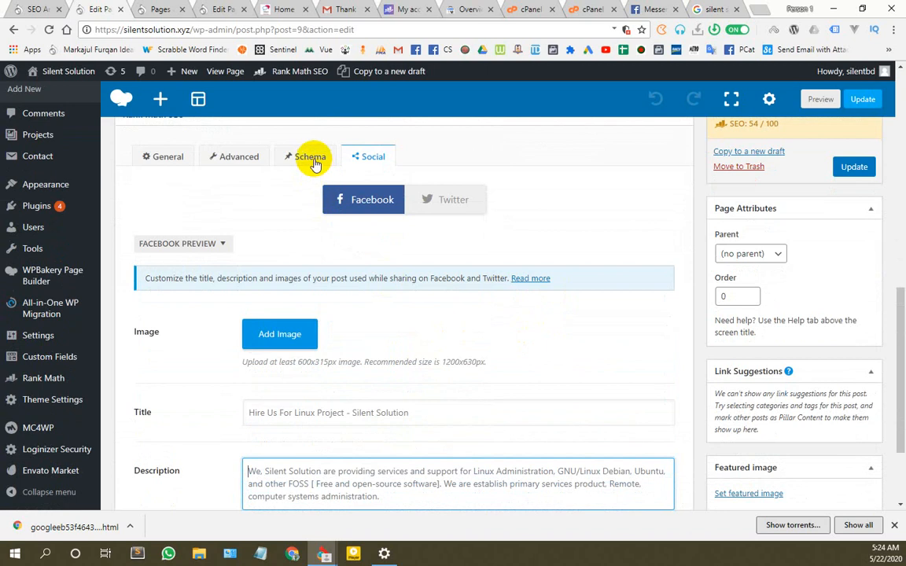
pyautogui.scroll(-2, 243, 181)
pyautogui.scroll(4, 236, 226)
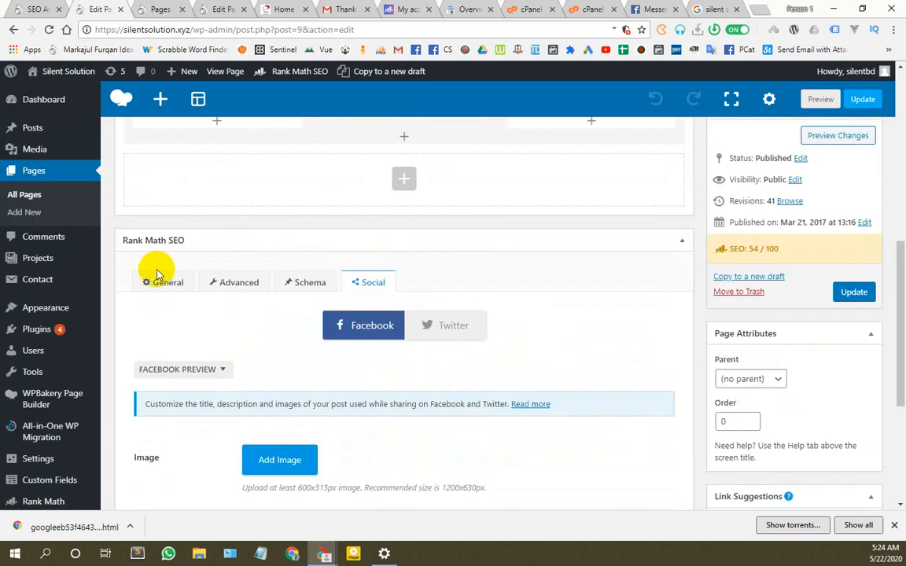
# Step: Revisit the General analysis and Advanced robots settings, then bring up the Schema settings
pyautogui.click(162, 280)
pyautogui.scroll(-4, 252, 308)
pyautogui.scroll(-5, 248, 389)
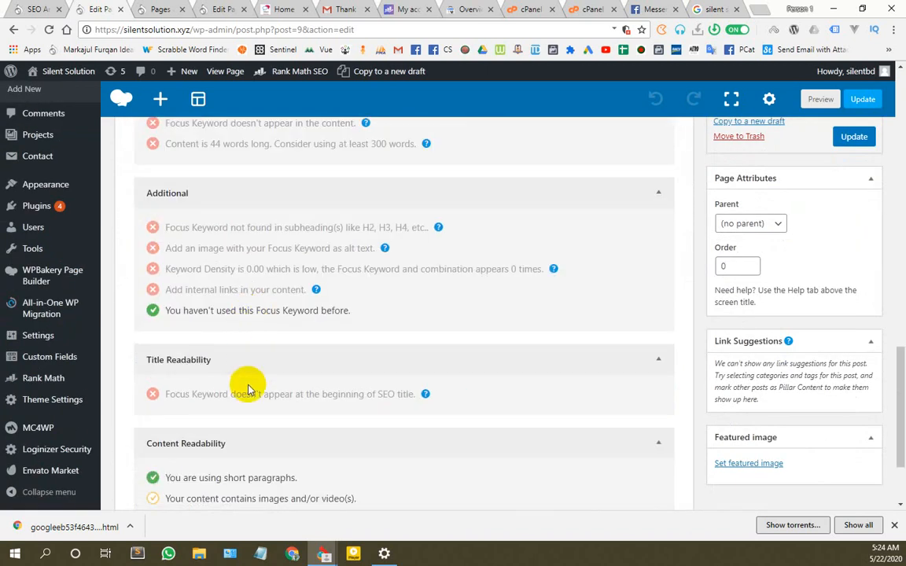
pyautogui.scroll(9, 245, 381)
pyautogui.click(229, 283)
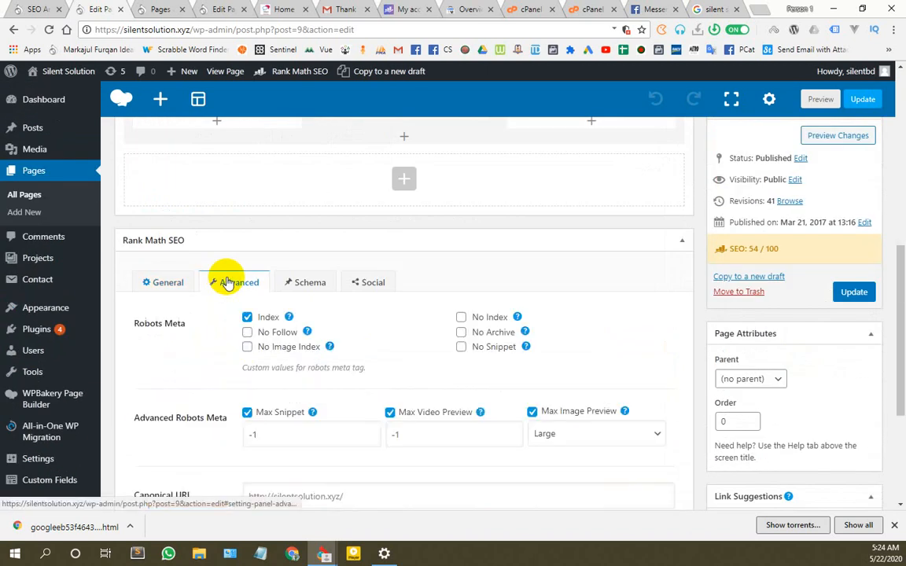
pyautogui.click(316, 283)
pyautogui.scroll(-1, 309, 307)
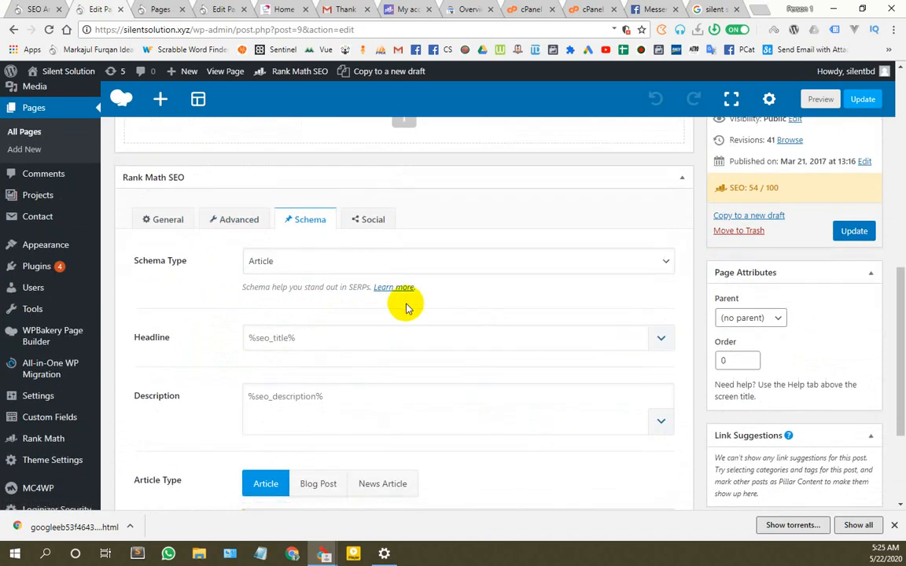
pyautogui.scroll(-3, 404, 305)
pyautogui.scroll(4, 405, 293)
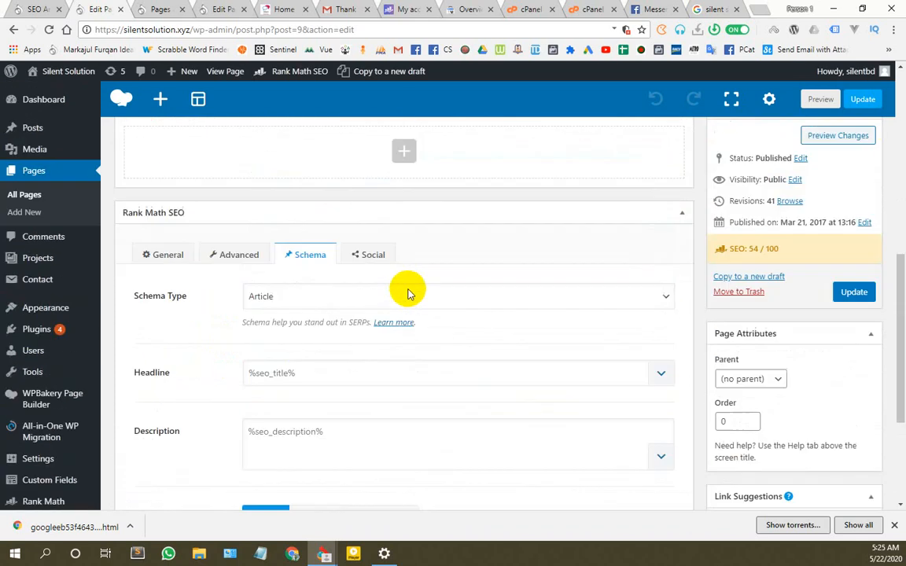
pyautogui.scroll(-1, 277, 333)
# Step: Try Book as the schema type, keeping review location Custom (use shortcode)
pyautogui.click(315, 282)
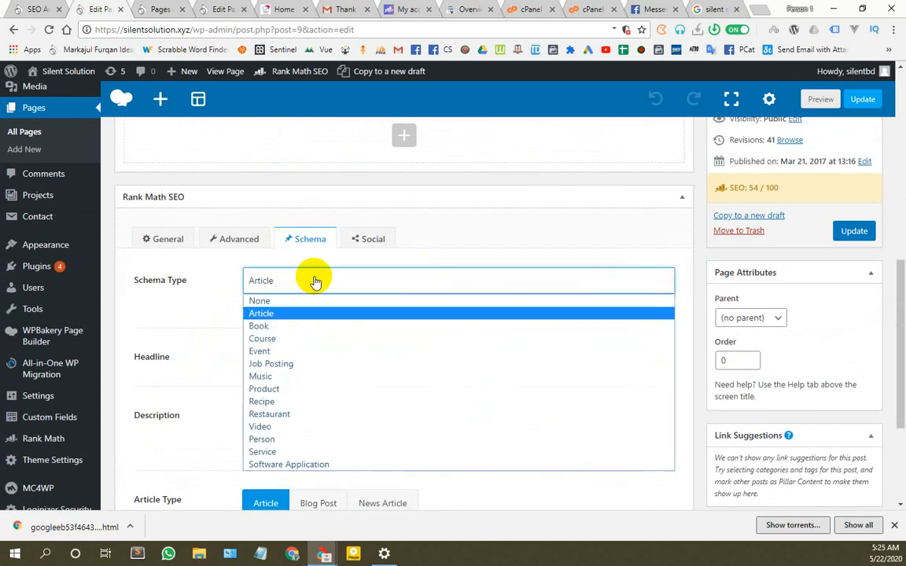
pyautogui.click(287, 324)
pyautogui.scroll(-2, 381, 331)
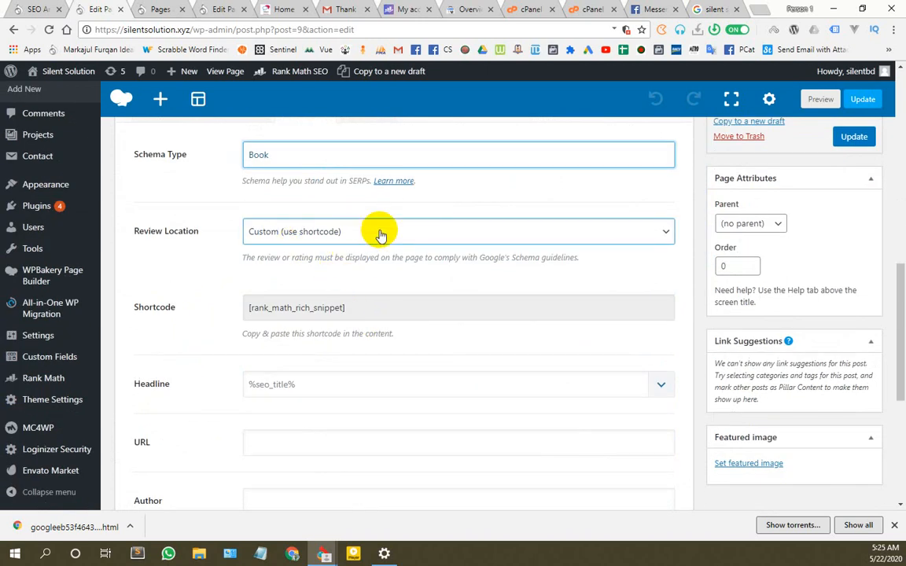
pyautogui.click(379, 232)
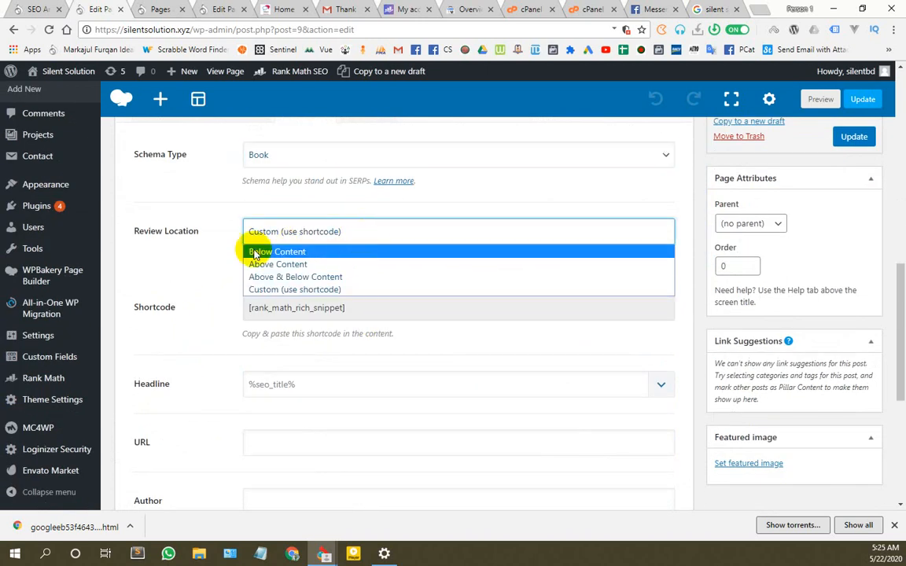
pyautogui.click(202, 259)
pyautogui.scroll(-2, 333, 324)
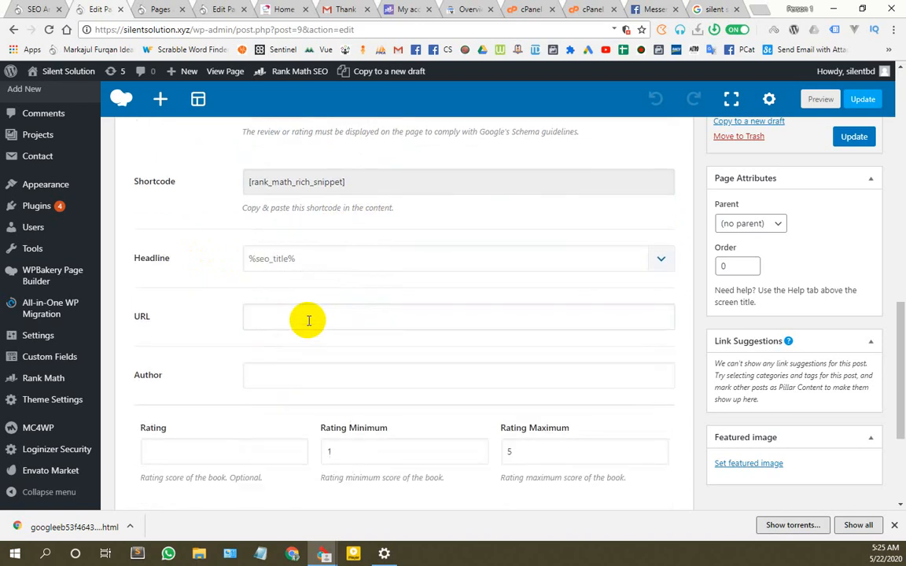
pyautogui.scroll(4, 308, 320)
# Step: Switch the schema type through Course and Article to Service
pyautogui.click(285, 281)
pyautogui.click(269, 339)
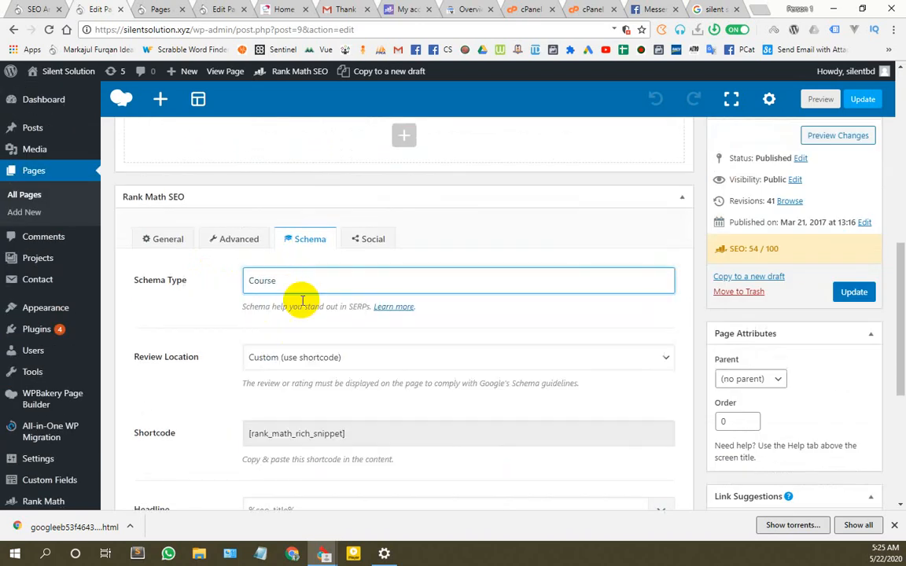
pyautogui.click(303, 281)
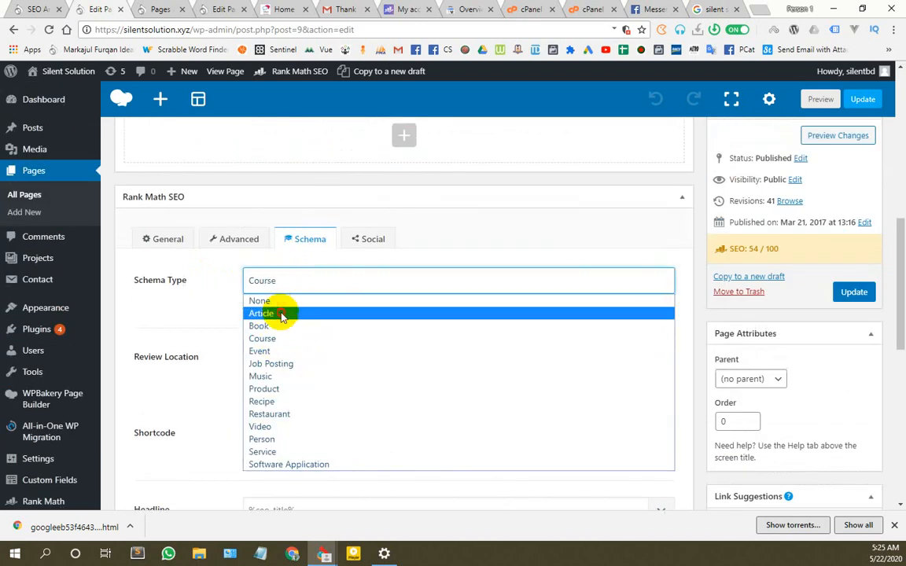
pyautogui.click(280, 314)
pyautogui.click(289, 281)
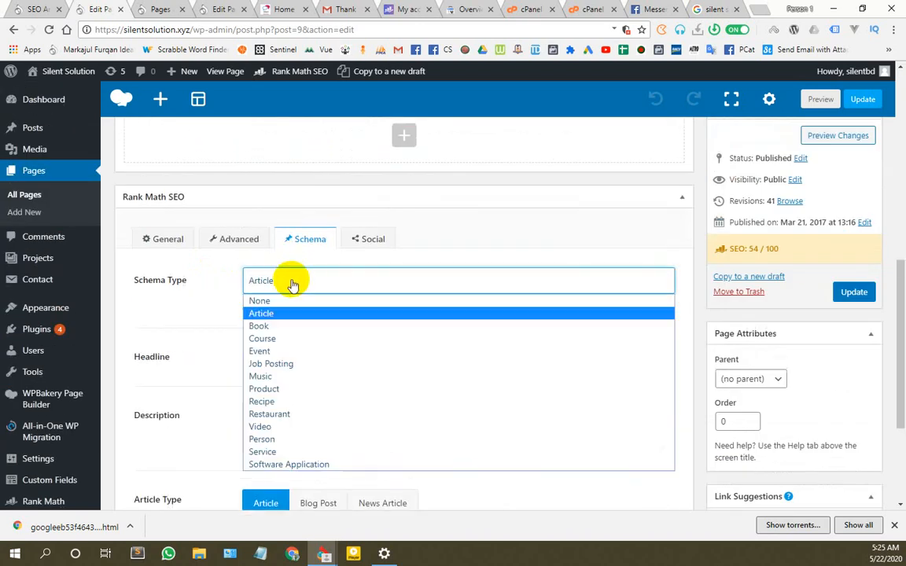
pyautogui.click(289, 453)
# Step: Set the schema type back to Article and review its article type settings
pyautogui.scroll(-1, 370, 342)
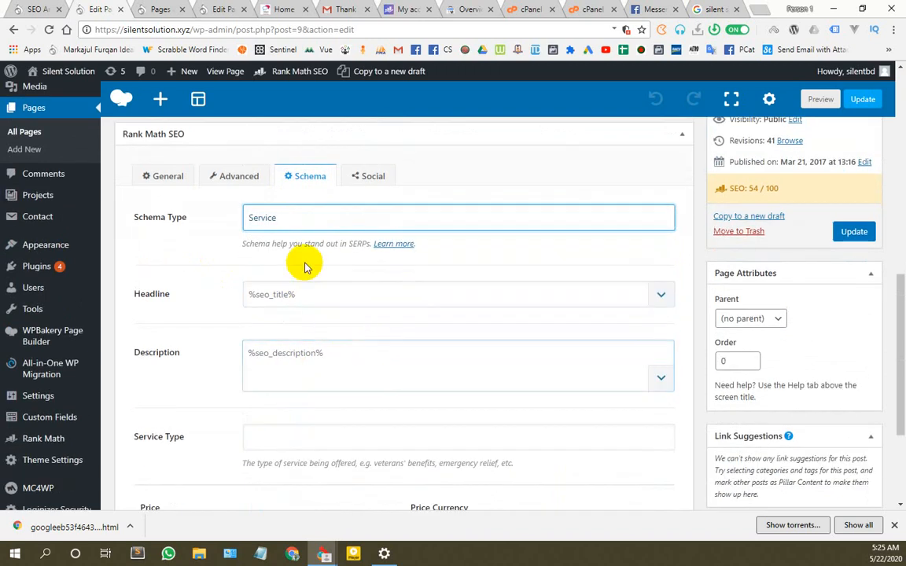
pyautogui.scroll(-3, 305, 268)
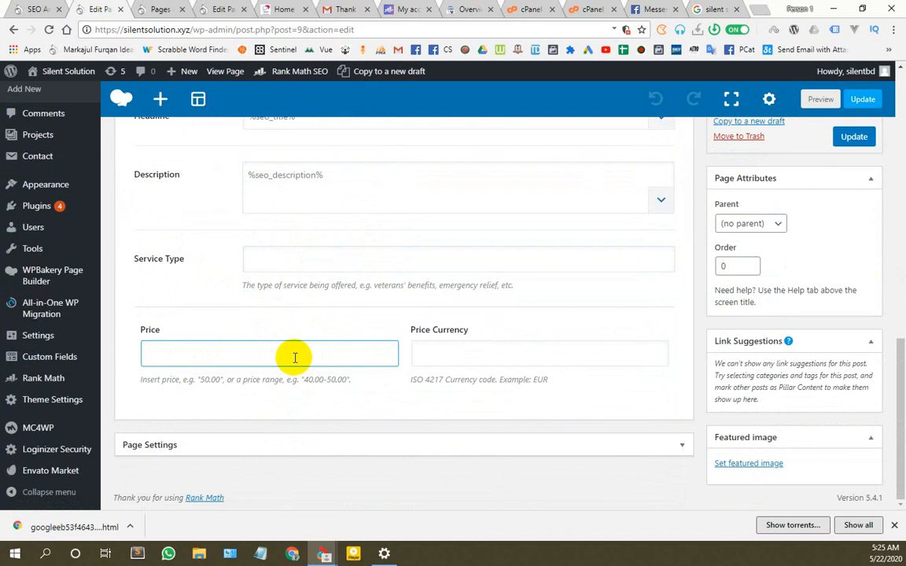
pyautogui.scroll(4, 293, 358)
pyautogui.click(286, 303)
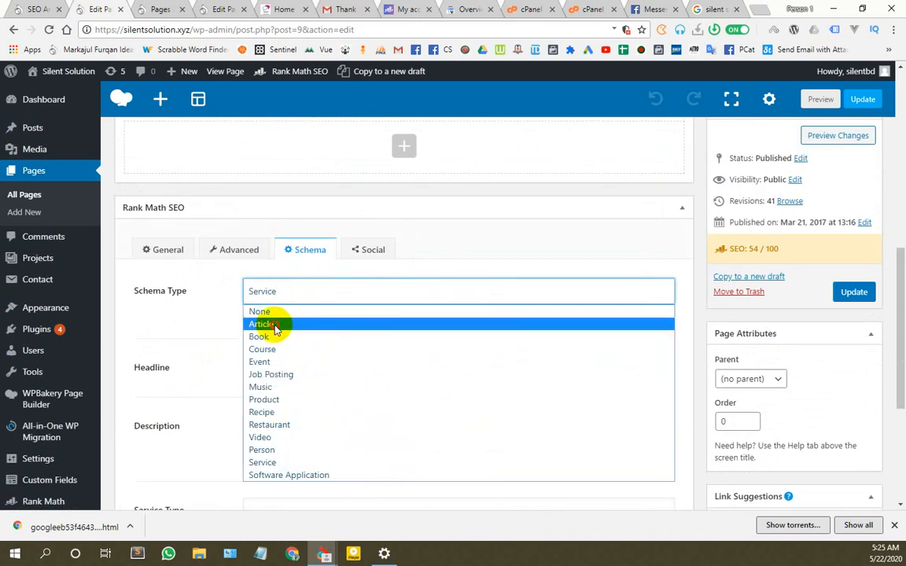
pyautogui.click(272, 322)
pyautogui.scroll(-1, 259, 334)
pyautogui.scroll(-2, 255, 336)
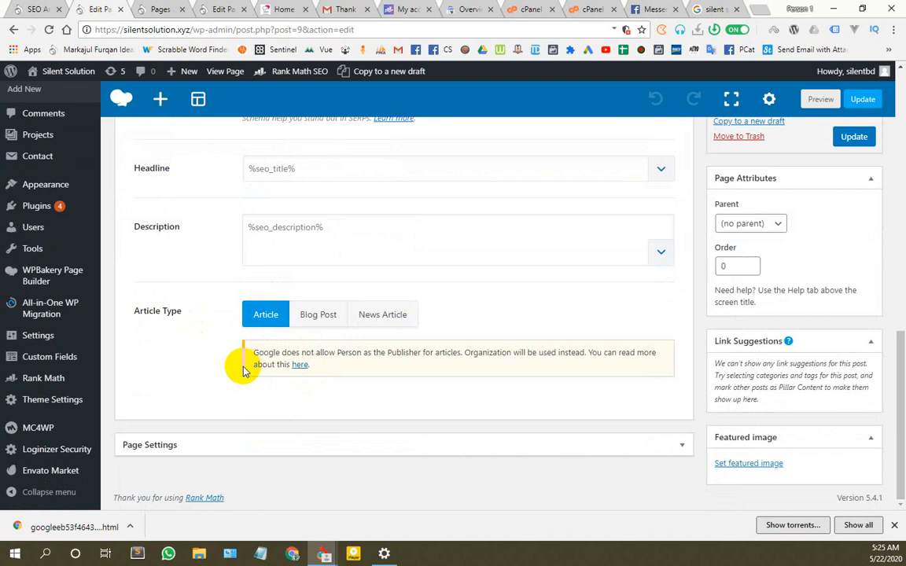
pyautogui.scroll(5, 293, 365)
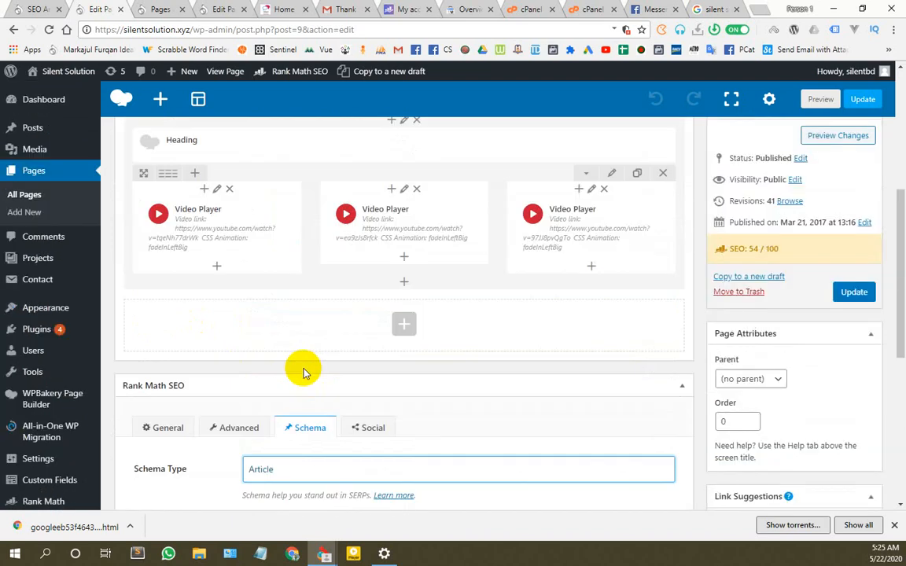
# Step: Update the page, then reload the live Silent Solution homepage via its logo
pyautogui.click(849, 293)
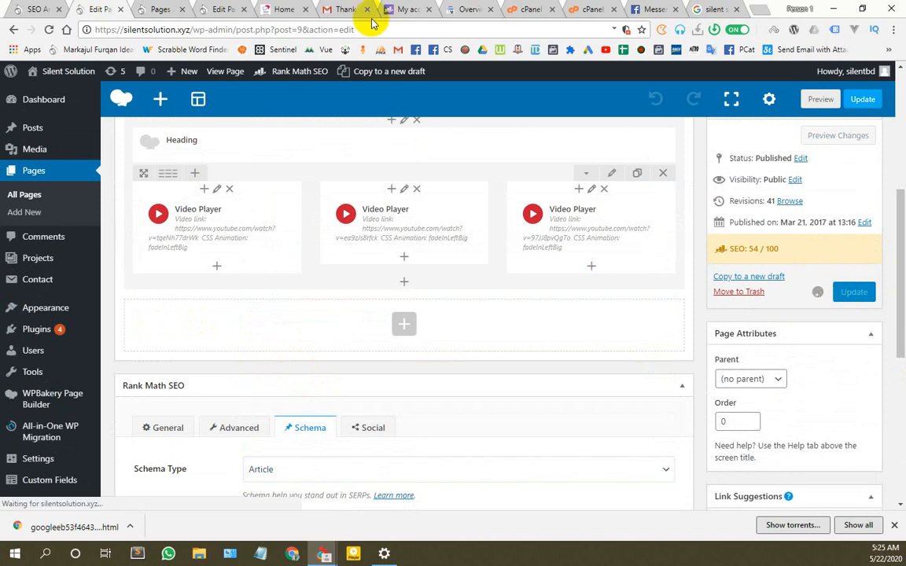
pyautogui.click(284, 10)
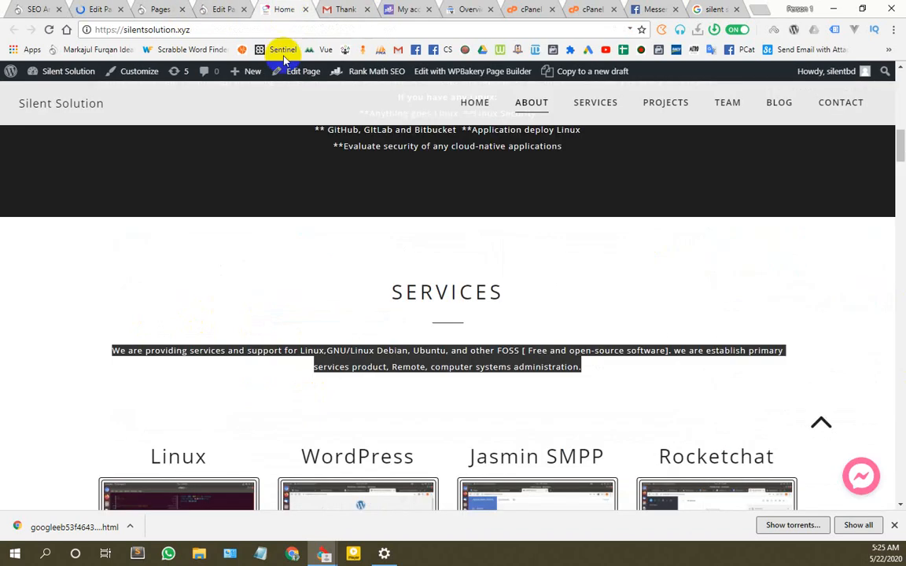
pyautogui.click(54, 108)
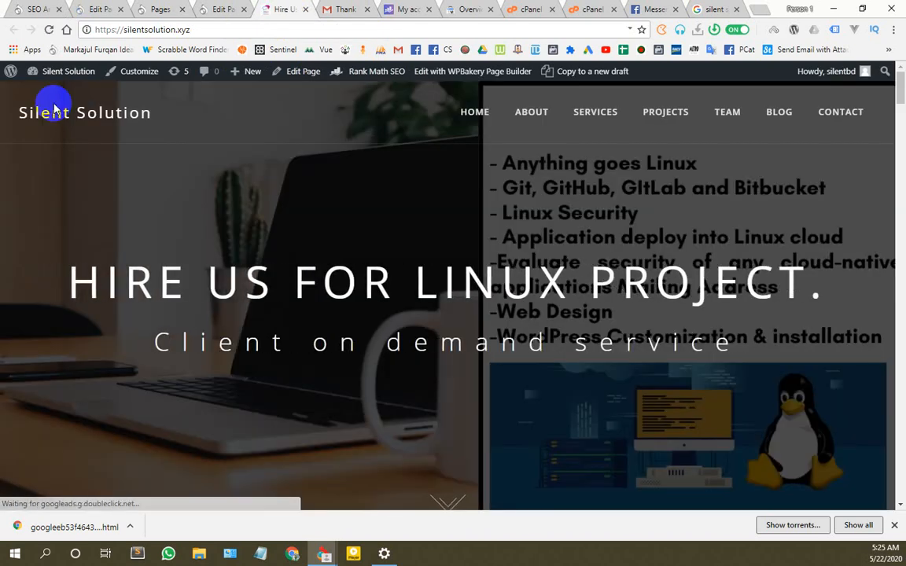
# Step: Rerun the 'silent solution' Google search and look over the business profile and People also ask
pyautogui.click(717, 7)
pyautogui.click(211, 76)
pyautogui.press('Return')
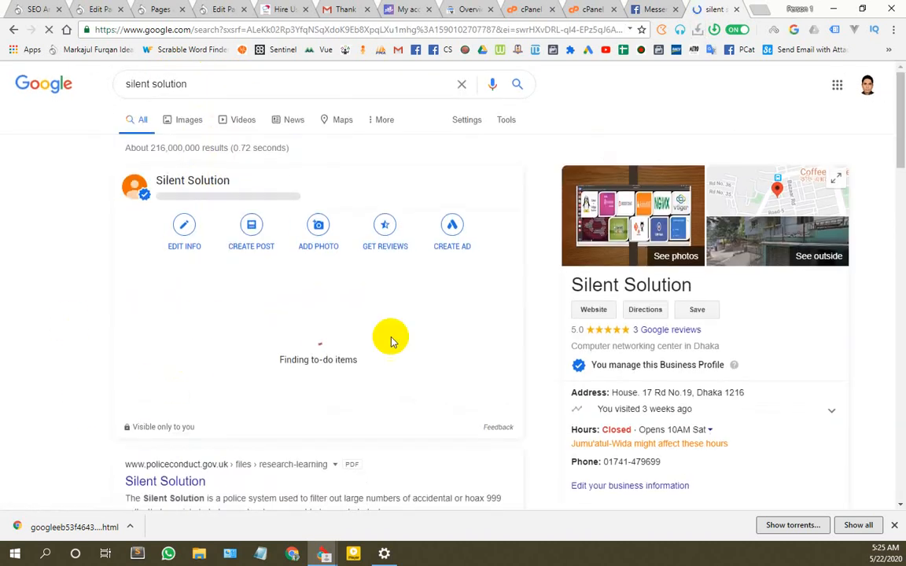
pyautogui.scroll(-1, 393, 339)
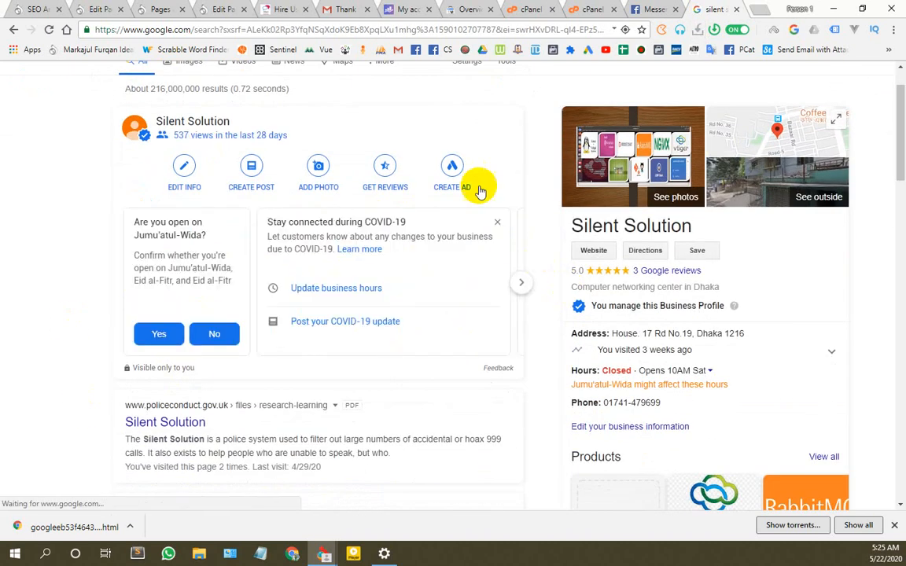
pyautogui.scroll(1, 480, 190)
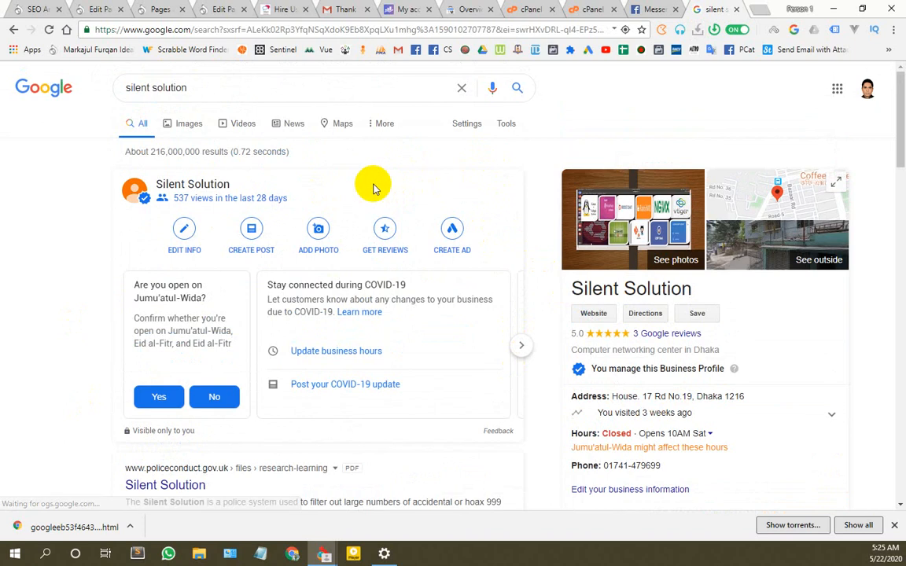
pyautogui.scroll(-3, 238, 202)
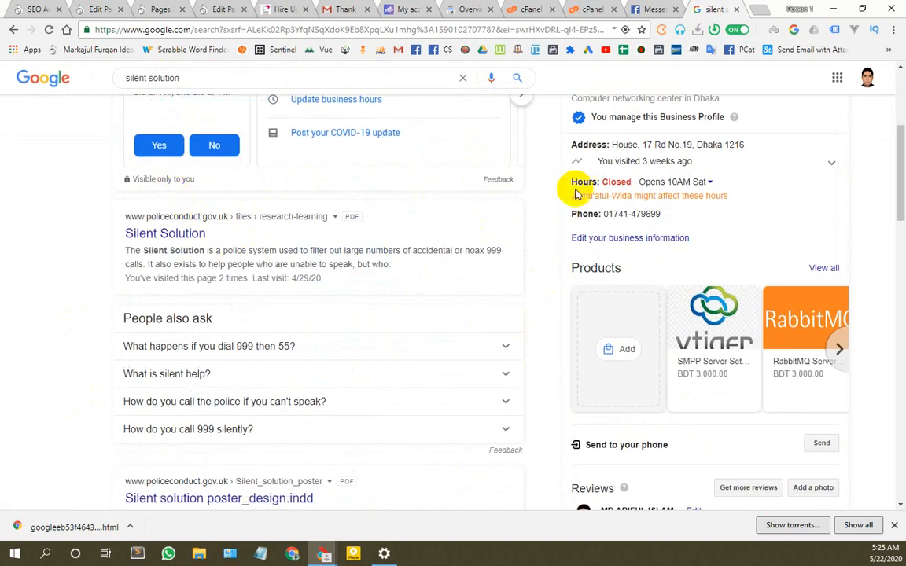
pyautogui.scroll(-1, 269, 212)
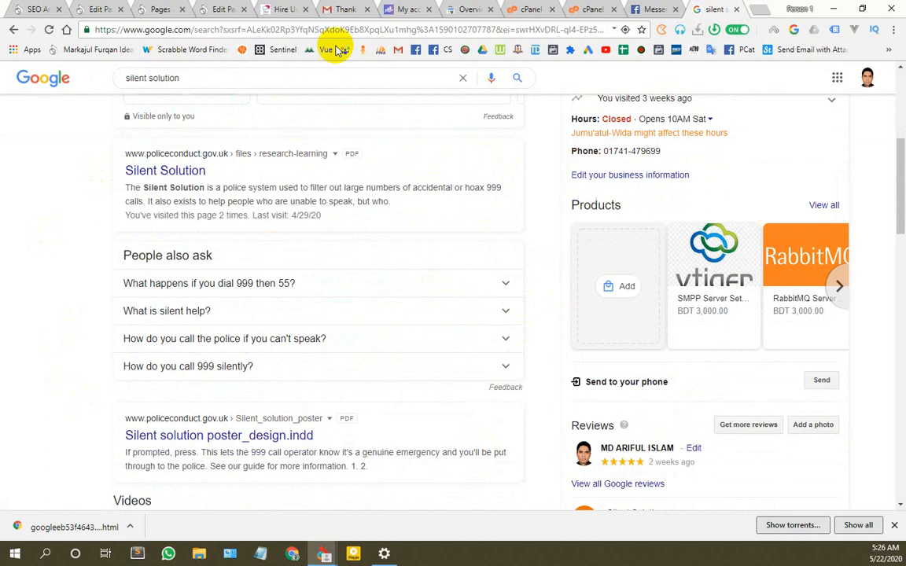
# Step: Reload the Pages list and confirm Hire Us For Linux Project now scores 54/100
pyautogui.click(160, 8)
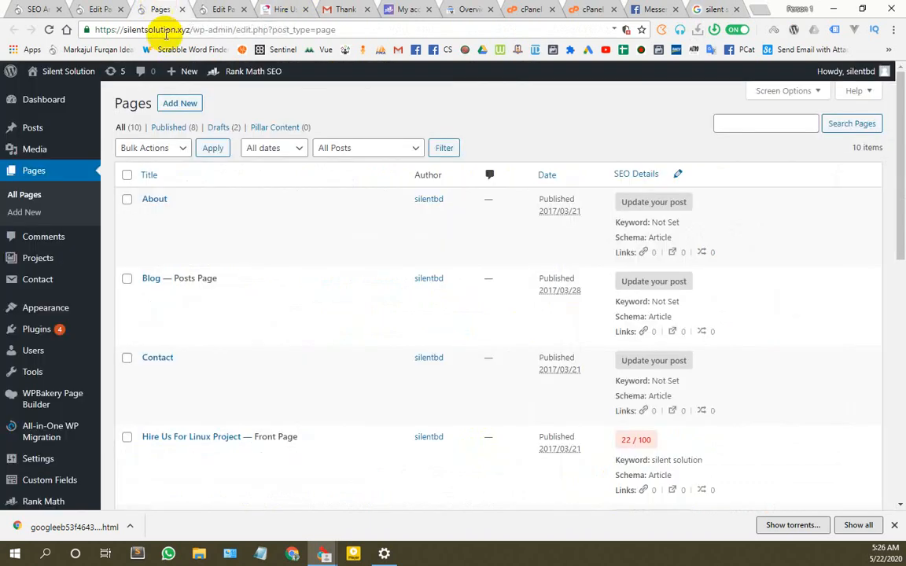
pyautogui.scroll(-2, 456, 249)
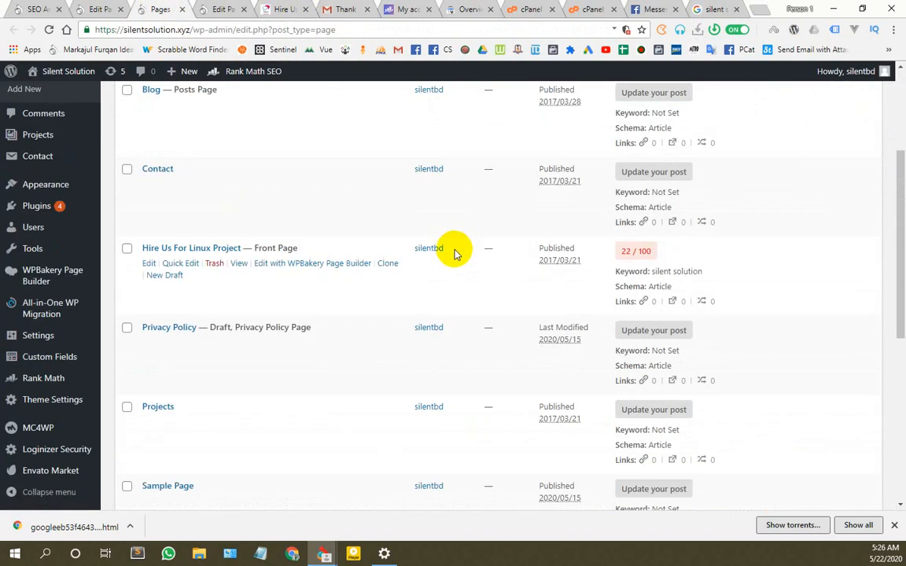
pyautogui.click(48, 29)
pyautogui.scroll(-2, 128, 177)
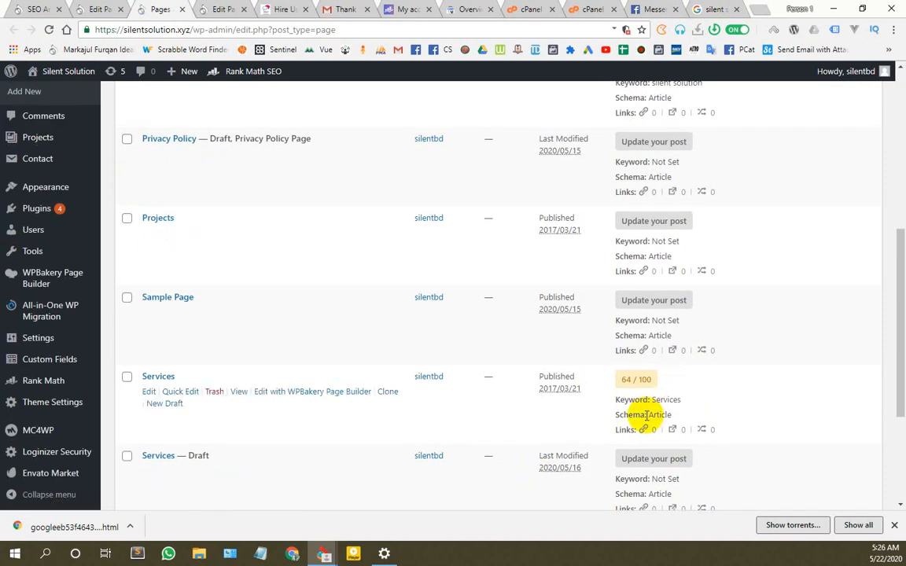
pyautogui.scroll(2, 643, 315)
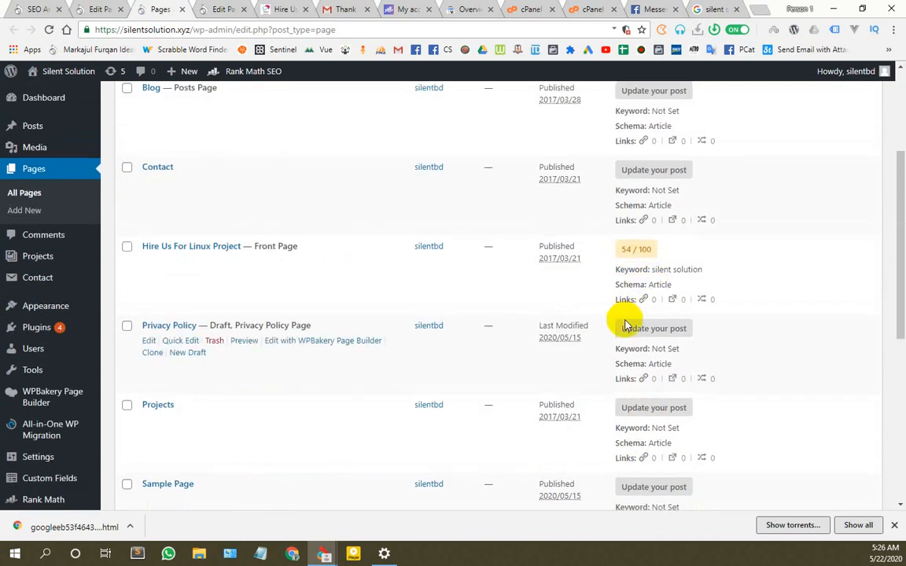
pyautogui.scroll(-3, 628, 330)
pyautogui.scroll(4, 206, 323)
pyautogui.scroll(1, 197, 287)
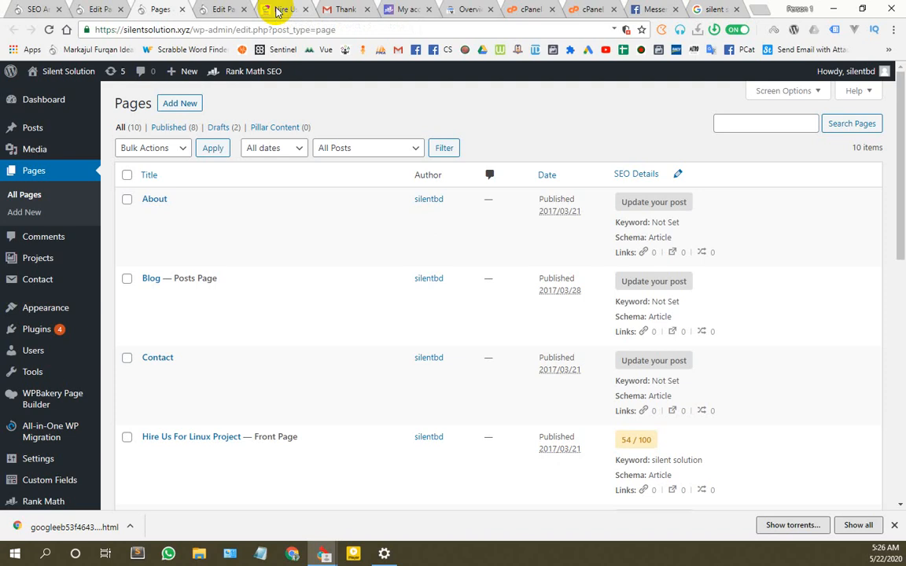
pyautogui.scroll(-5, 262, 257)
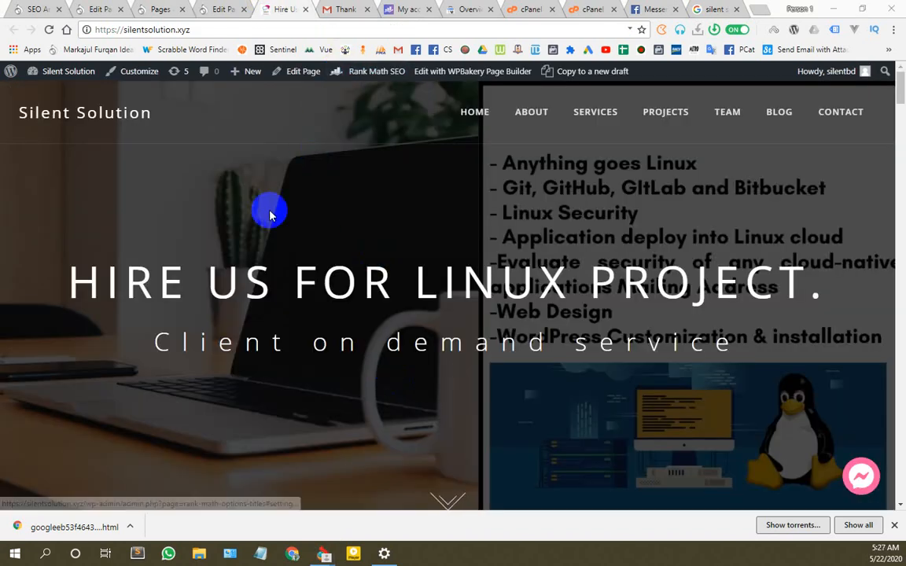
# Step: Look over the open tabs: the Rank Math welcome email, Gmail inbox and Silent Solution home page
pyautogui.scroll(-2, 258, 293)
pyautogui.scroll(-3, 257, 293)
pyautogui.scroll(5, 283, 289)
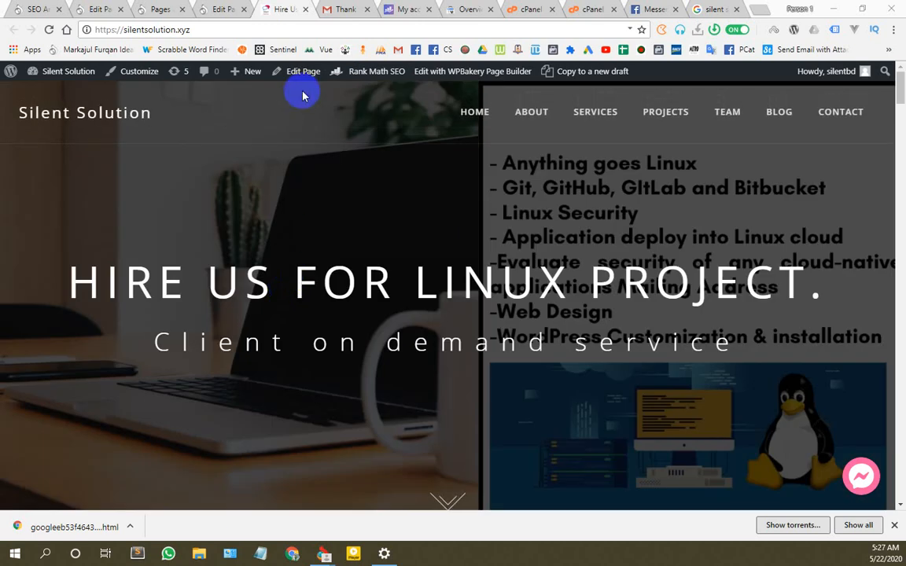
pyautogui.click(341, 8)
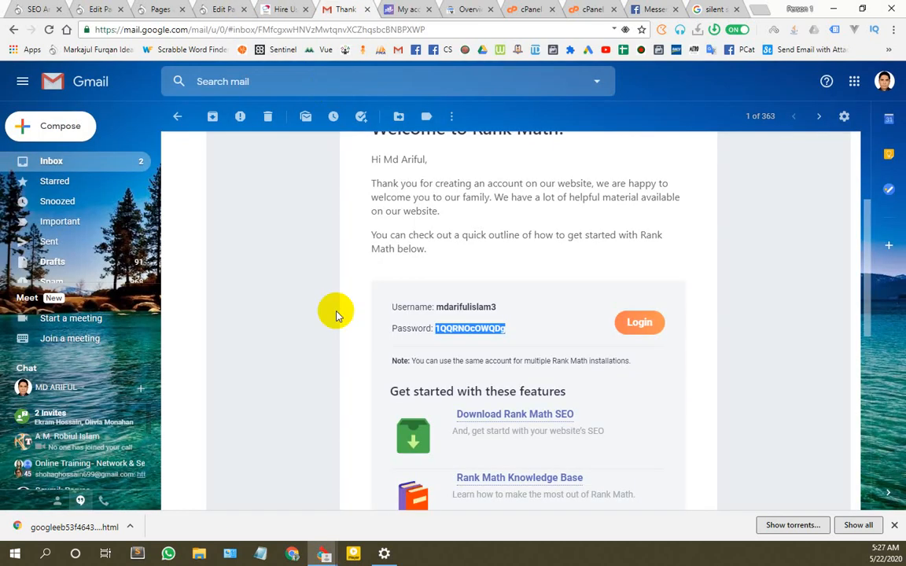
pyautogui.click(63, 160)
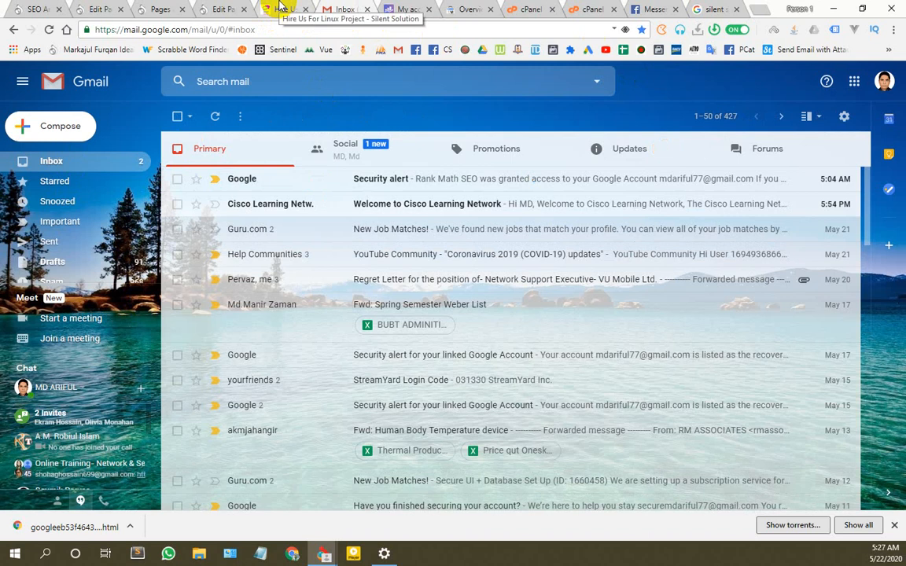
pyautogui.click(280, 8)
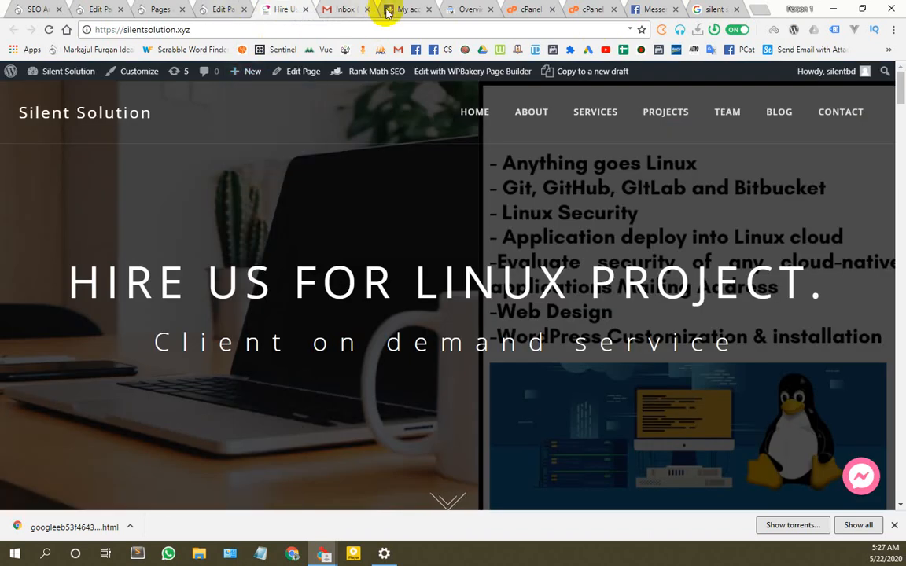
pyautogui.click(345, 8)
pyautogui.click(702, 8)
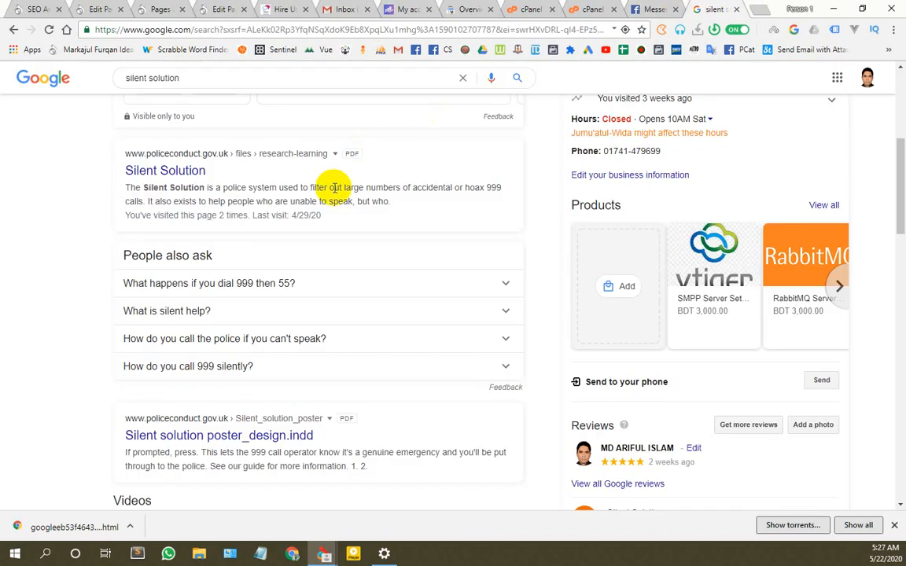
# Step: Search Google for 'google search console' from the address bar
pyautogui.scroll(4, 327, 211)
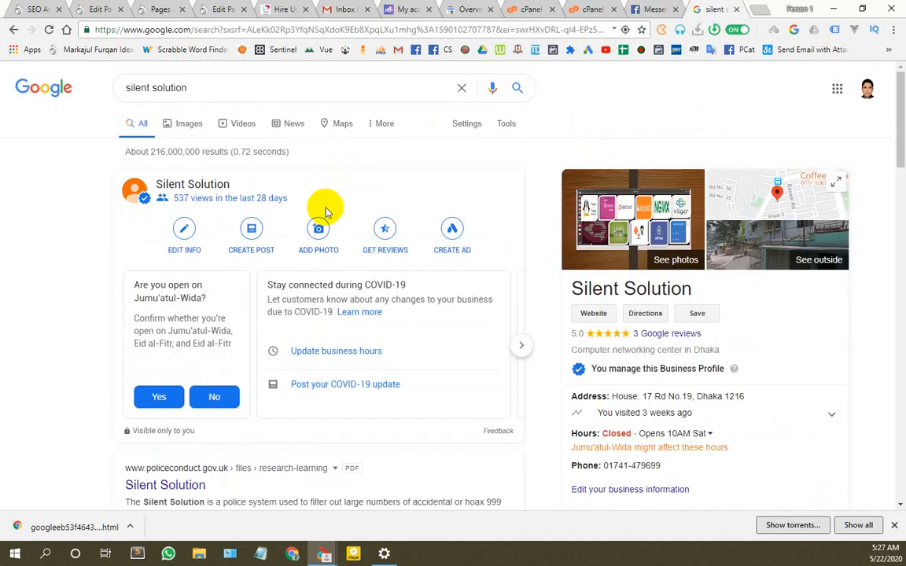
pyautogui.click(388, 30)
pyautogui.write('sile')
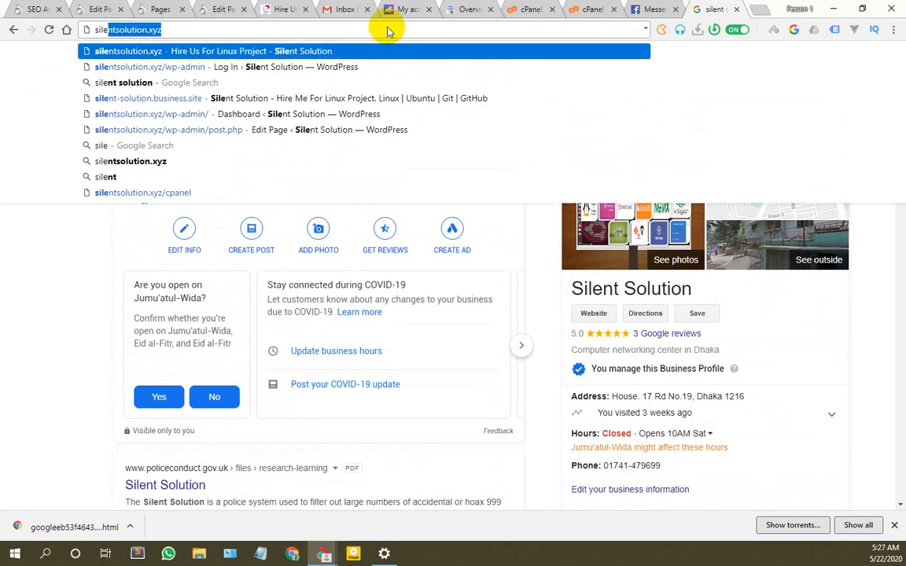
pyautogui.press('BackSpace')
pyautogui.press('BackSpace')
pyautogui.press('BackSpace')
pyautogui.press('BackSpace')
pyautogui.press('BackSpace')
pyautogui.write('google')
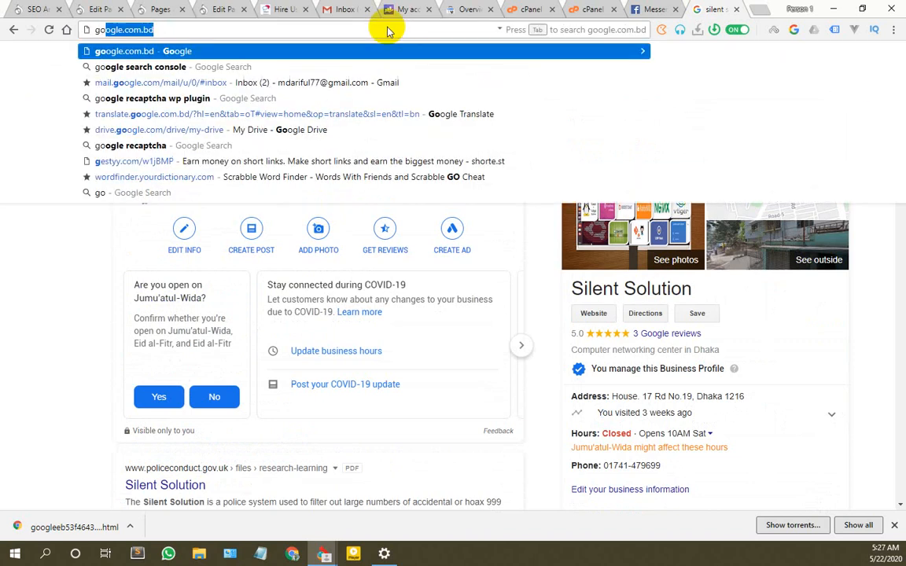
pyautogui.write(' search console')
pyautogui.press('Return')
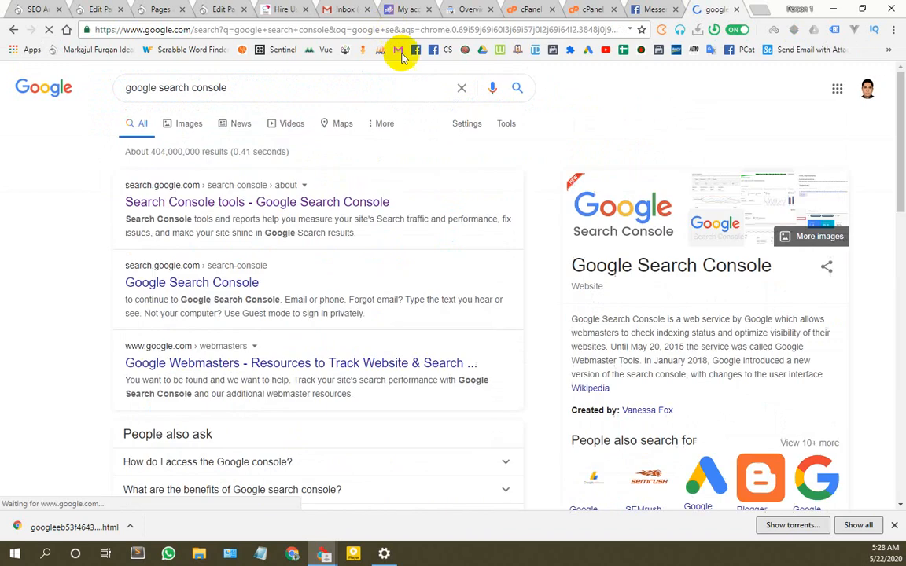
# Step: Start Google Search Console for silentsolution.xyz, dismiss the new-feature tip, and open a blank tab
pyautogui.click(230, 203)
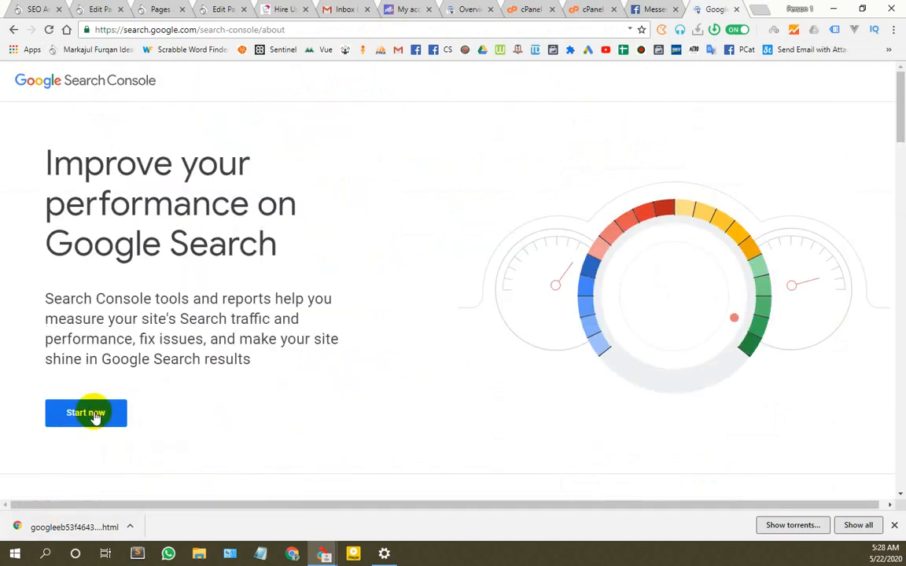
pyautogui.click(93, 414)
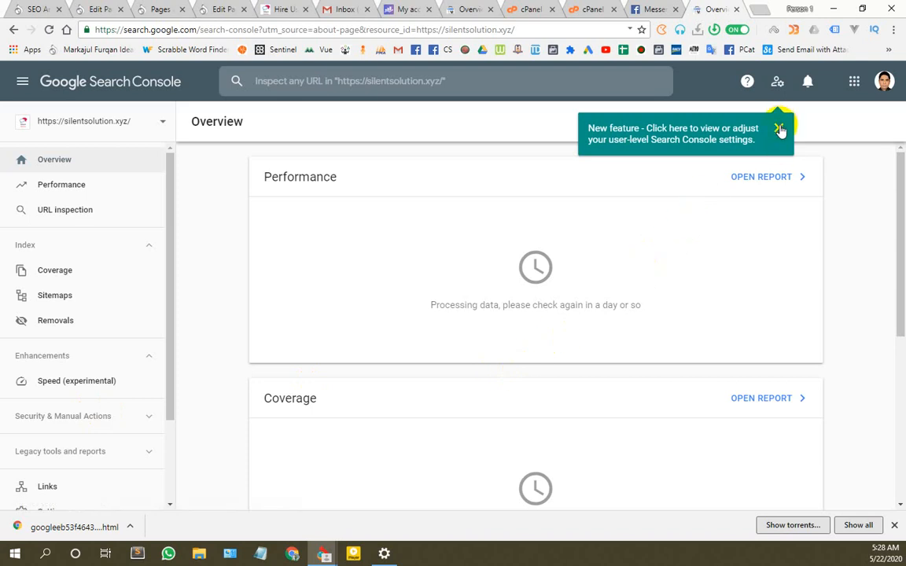
pyautogui.click(779, 129)
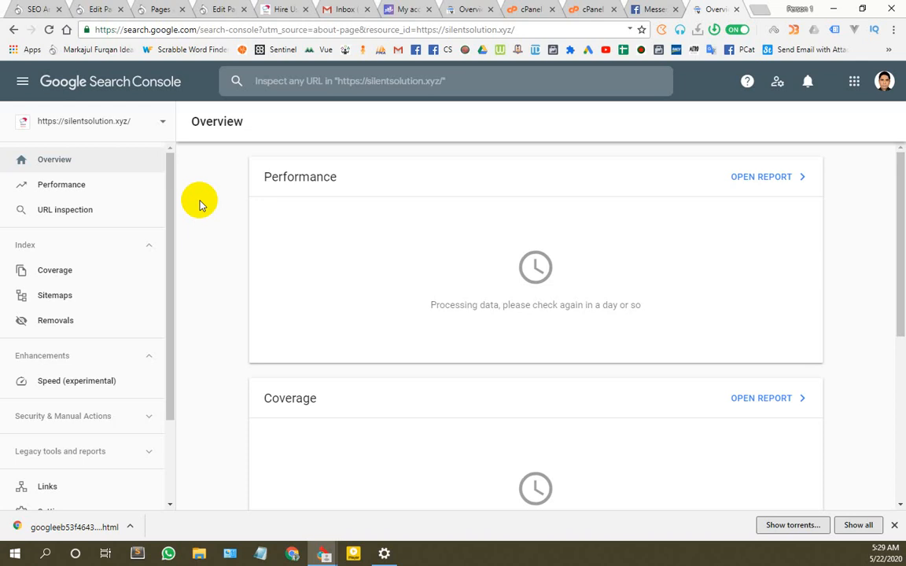
pyautogui.click(760, 8)
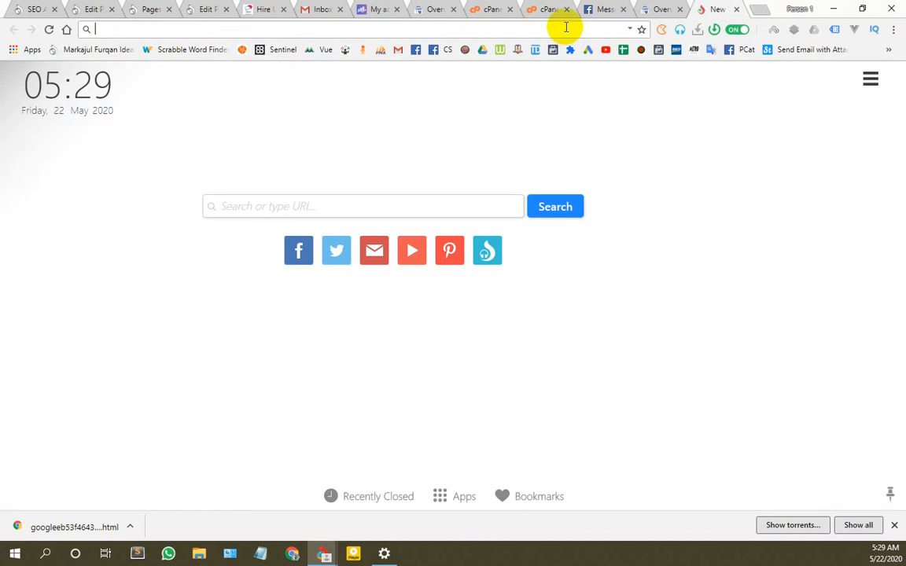
# Step: Search Google for 'site map generator' and open the XML-Sitemaps.com generator
pyautogui.write('c')
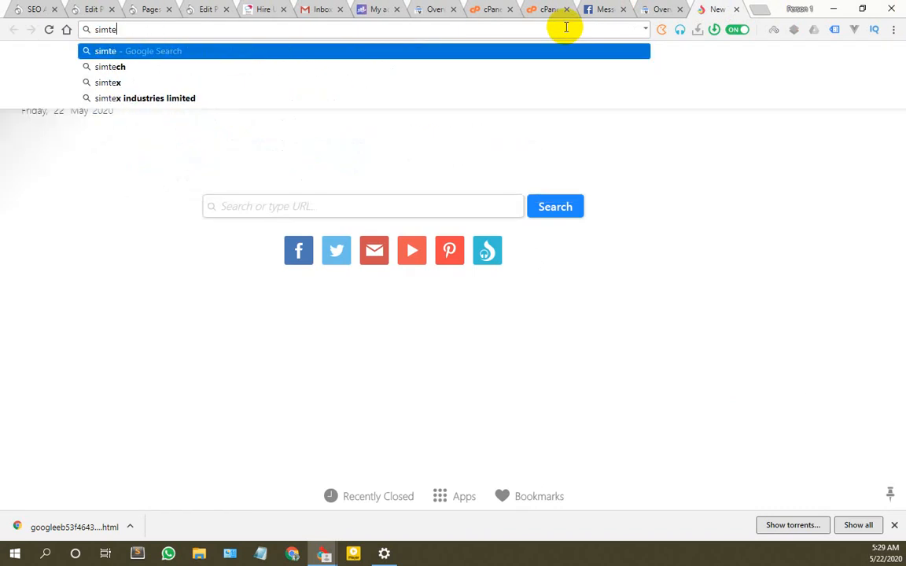
pyautogui.press('BackSpace')
pyautogui.press('BackSpace')
pyautogui.write('te ma')
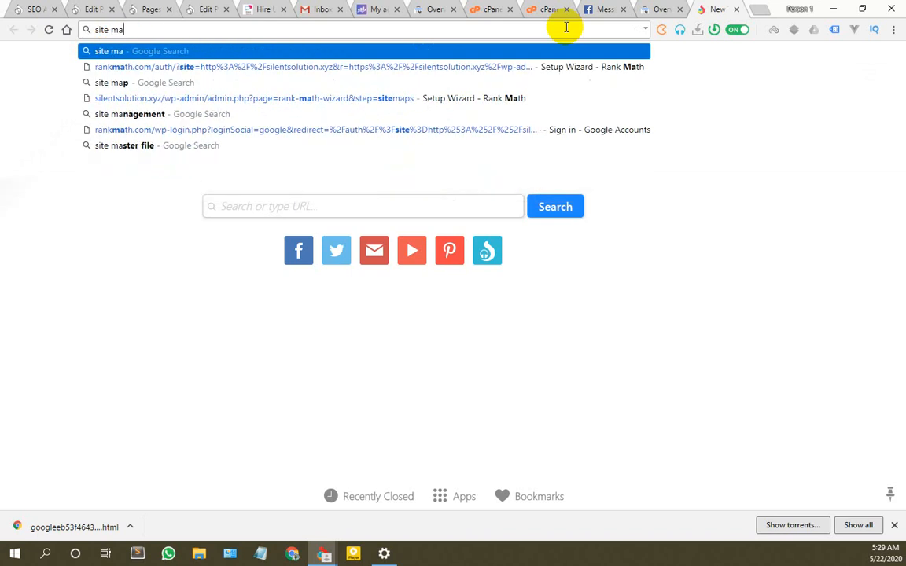
pyautogui.write('p ge')
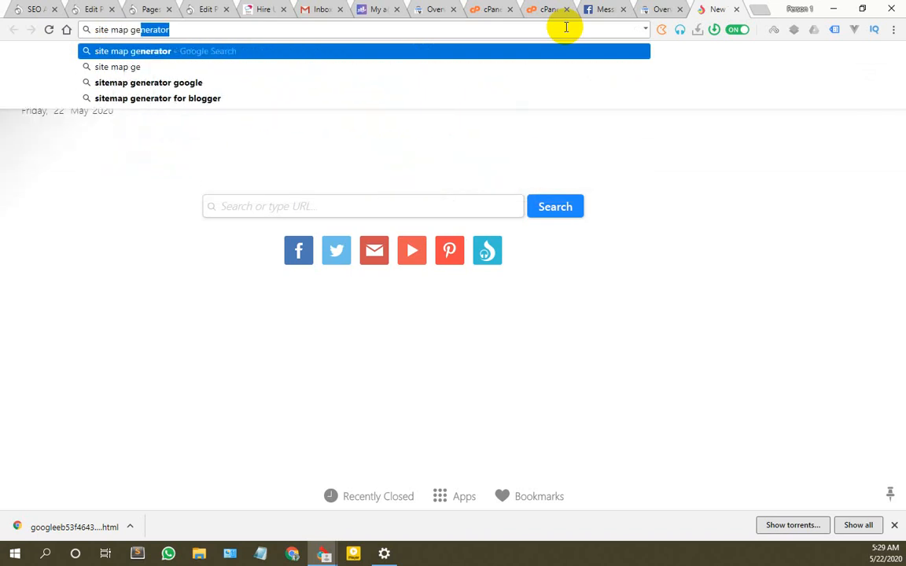
pyautogui.press('Return')
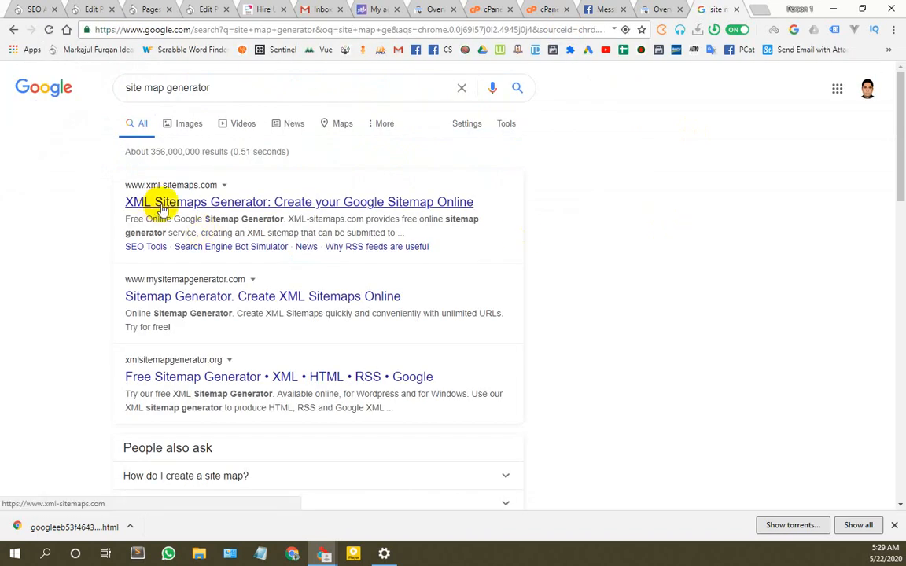
pyautogui.click(160, 206)
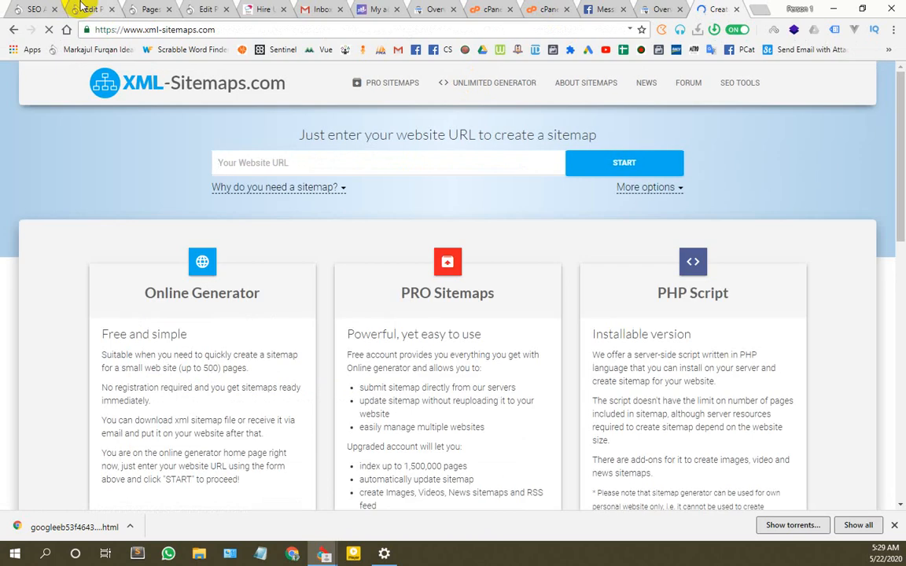
pyautogui.click(145, 8)
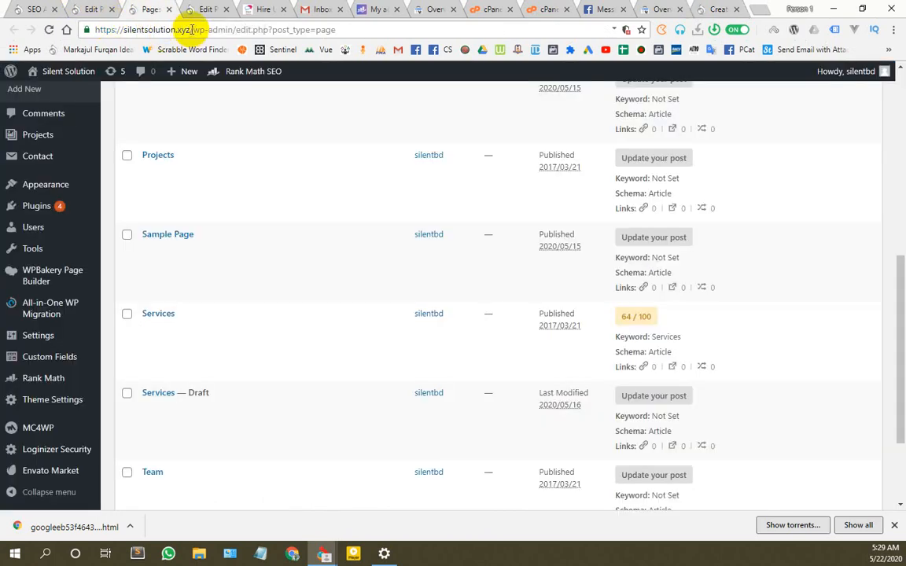
pyautogui.moveTo(191, 30); pyautogui.dragTo(95, 30)
pyautogui.hotkey('ctrl', 'c')
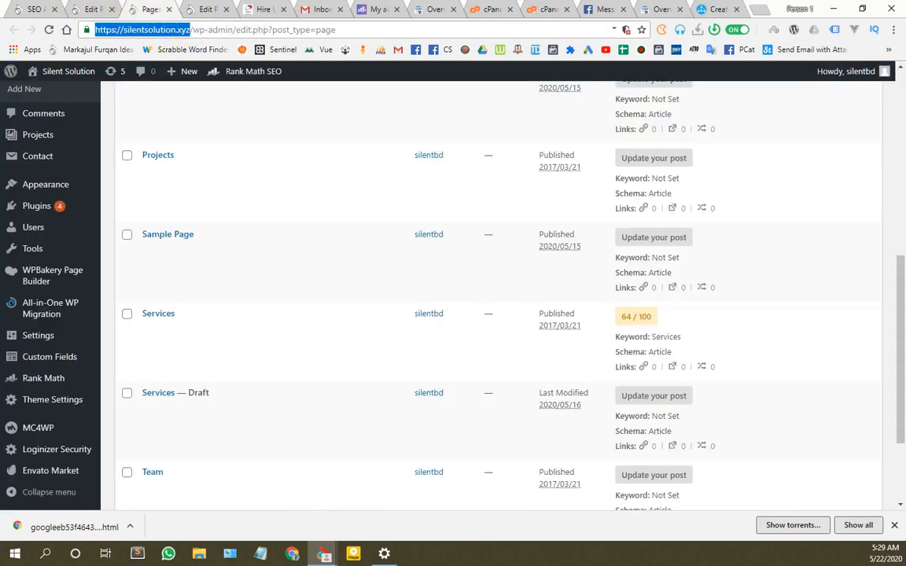
pyautogui.click(718, 8)
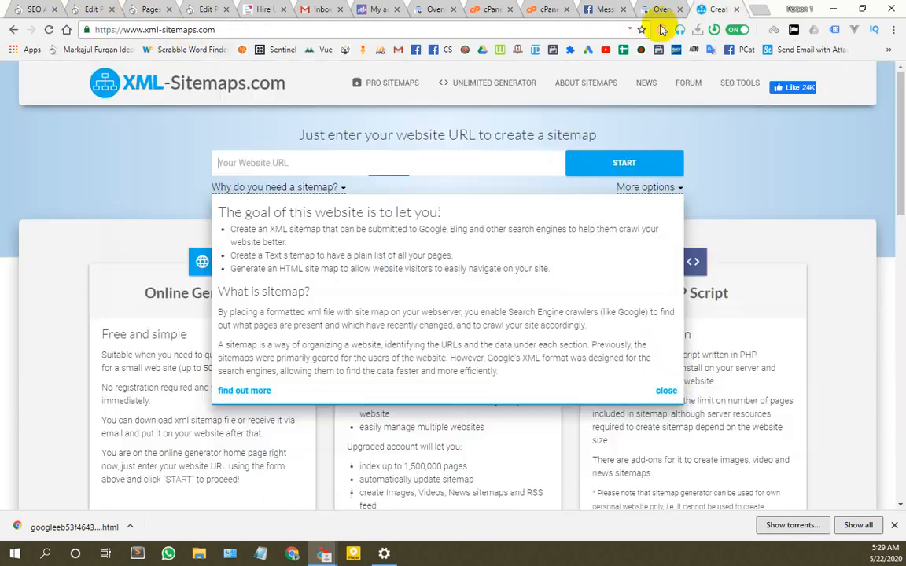
pyautogui.click(388, 159)
pyautogui.hotkey('ctrl', 'v')
pyautogui.click(598, 168)
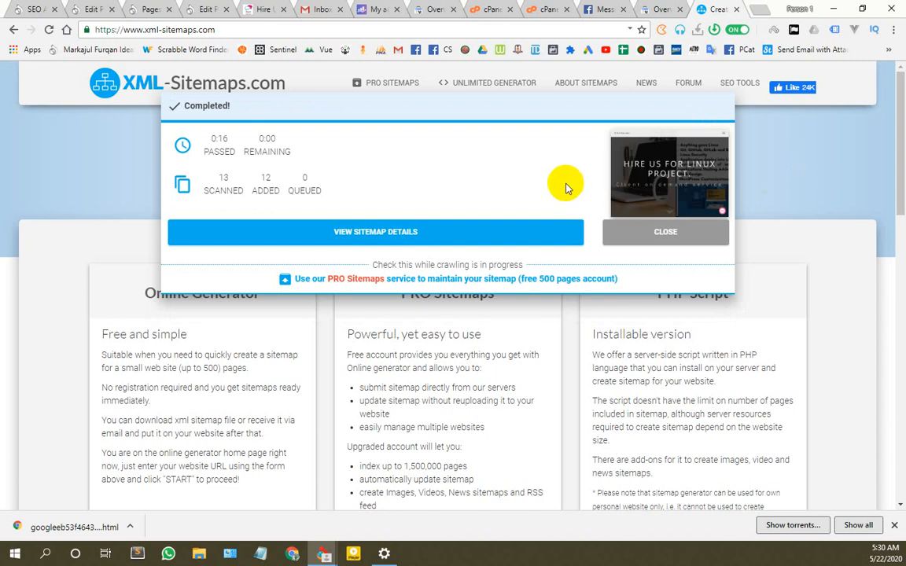
# Step: Open the sitemap details and scroll through the preview of the 12 indexed pages
pyautogui.click(385, 235)
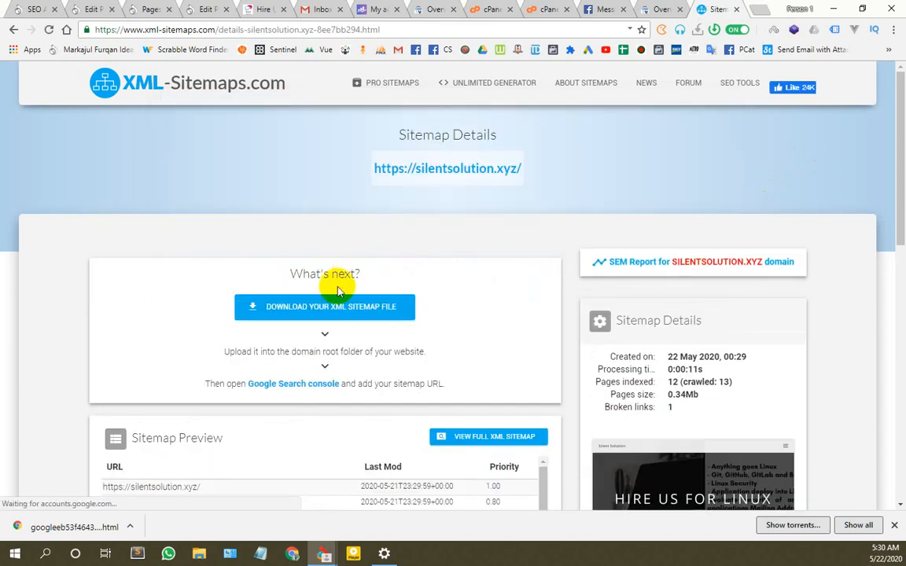
pyautogui.scroll(-4, 338, 291)
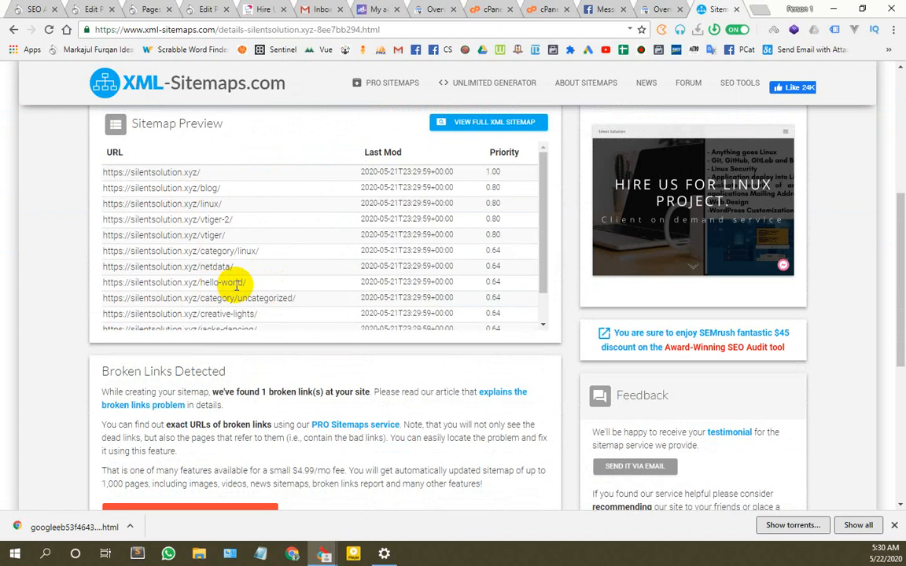
pyautogui.scroll(-2, 291, 290)
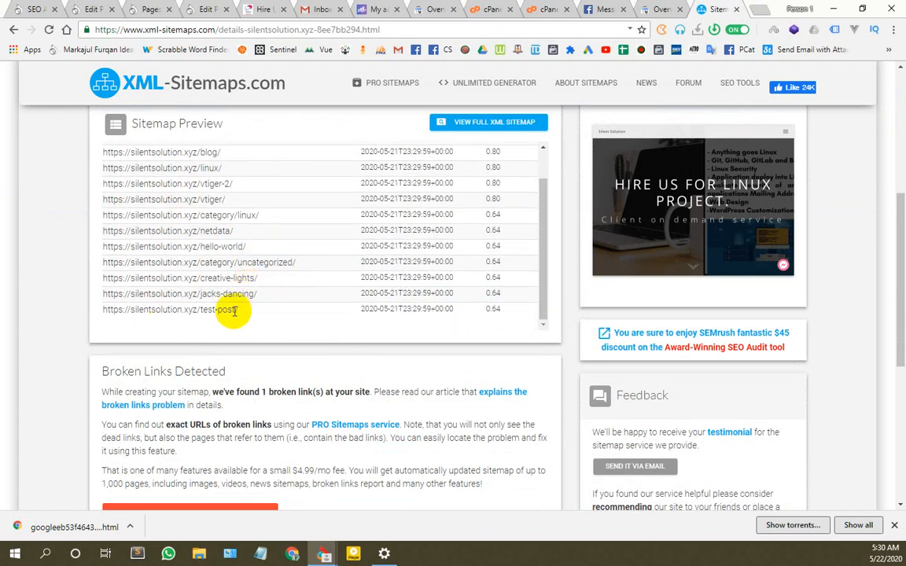
pyautogui.scroll(2, 231, 311)
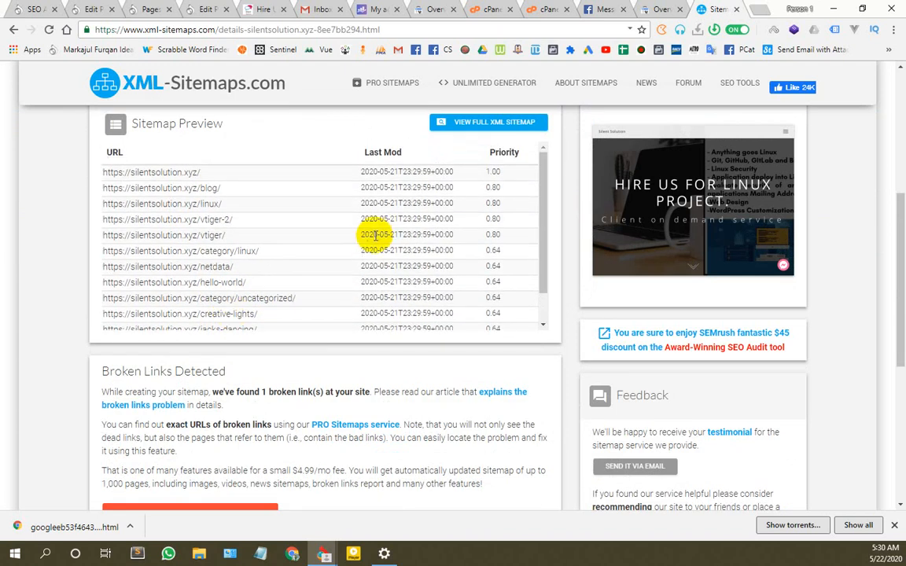
pyautogui.scroll(-2, 185, 279)
pyautogui.scroll(2, 189, 281)
pyautogui.scroll(2, 60, 276)
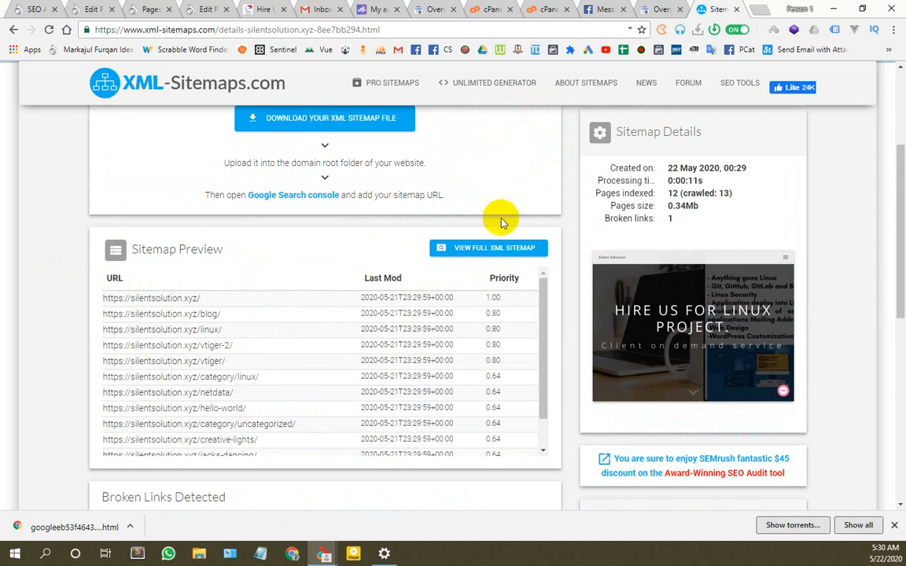
pyautogui.scroll(-2, 504, 222)
pyautogui.scroll(-1, 354, 222)
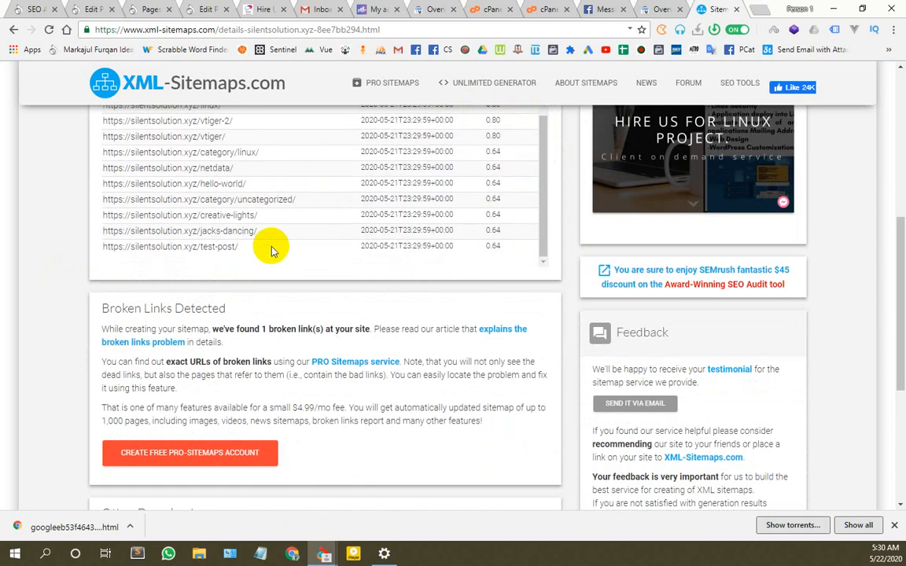
# Step: Highlight the test-post entry in the preview and download the XML sitemap file
pyautogui.moveTo(236, 246); pyautogui.dragTo(149, 247)
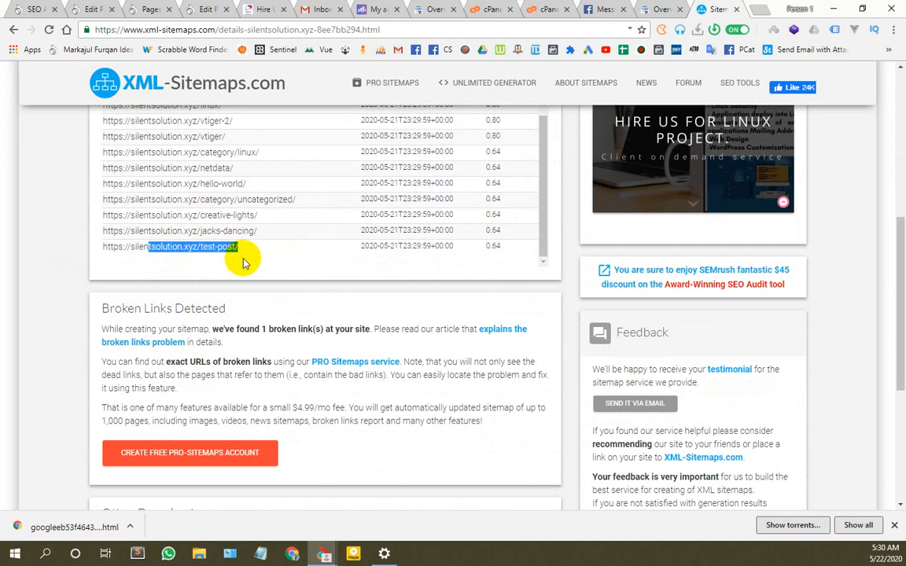
pyautogui.scroll(3, 261, 254)
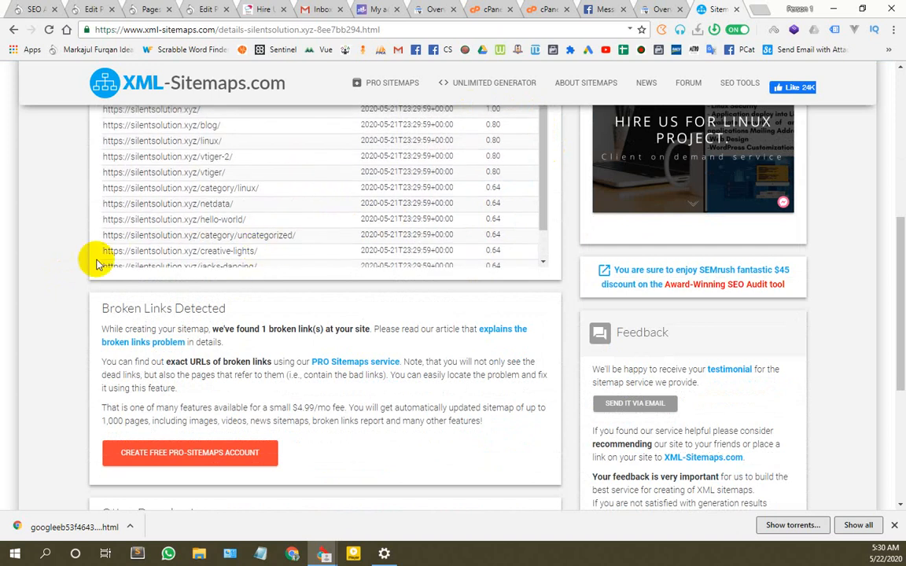
pyautogui.scroll(2, 152, 258)
pyautogui.scroll(2, 283, 252)
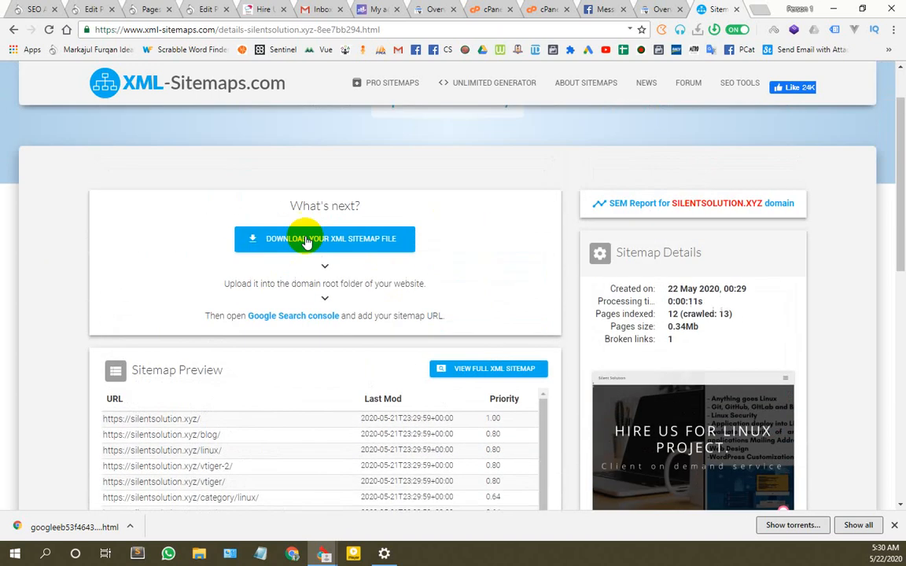
pyautogui.click(343, 244)
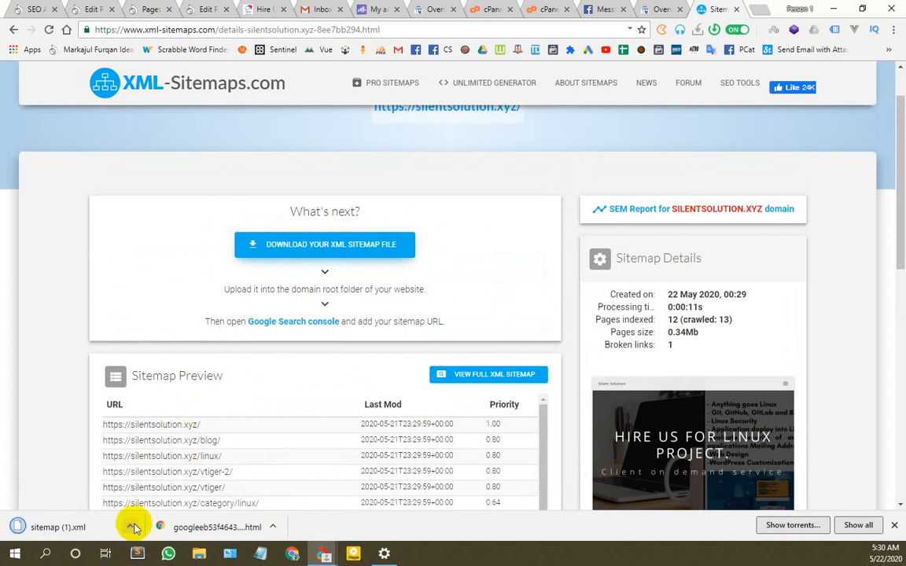
# Step: Show sitemap (1).xml in the Downloads folder and open it with Notepad++
pyautogui.rightClick(131, 521)
pyautogui.click(164, 486)
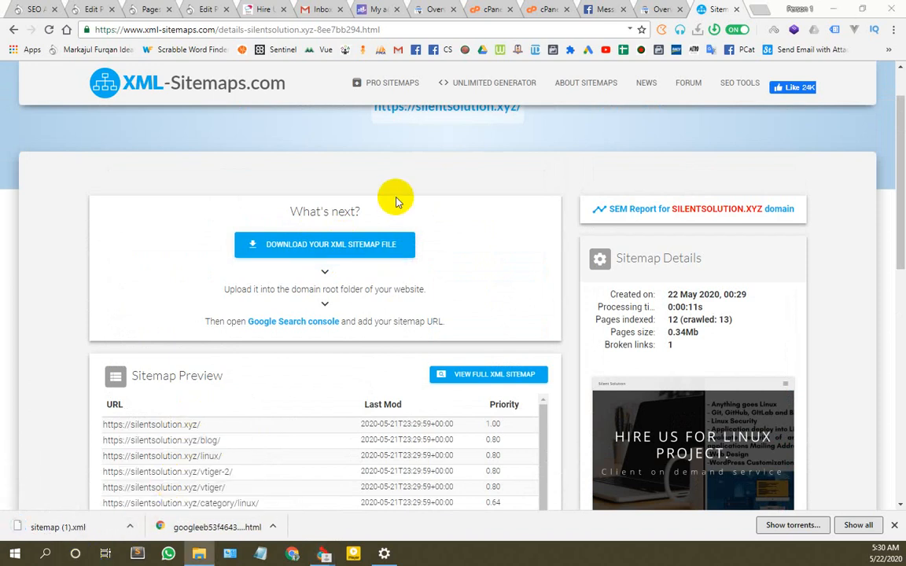
pyautogui.doubleClick(605, 92)
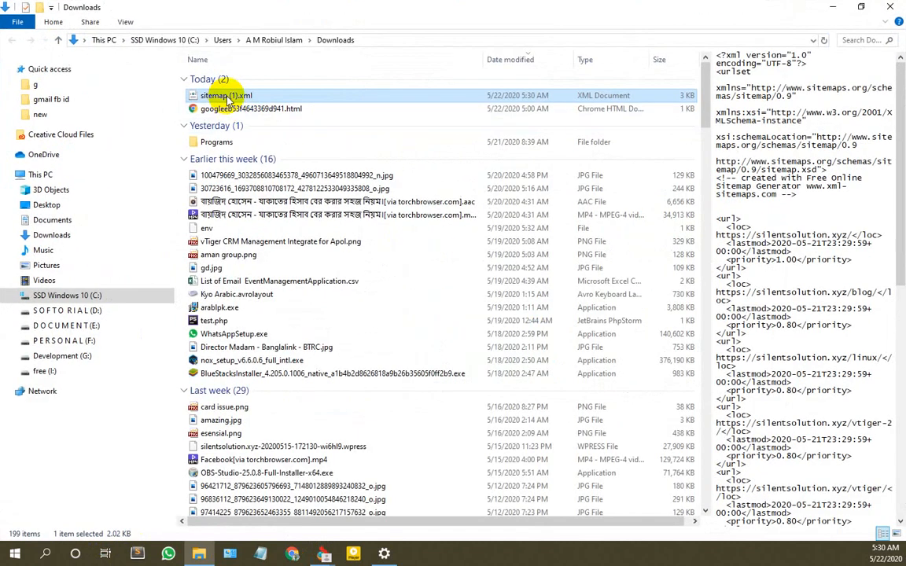
pyautogui.rightClick(227, 97)
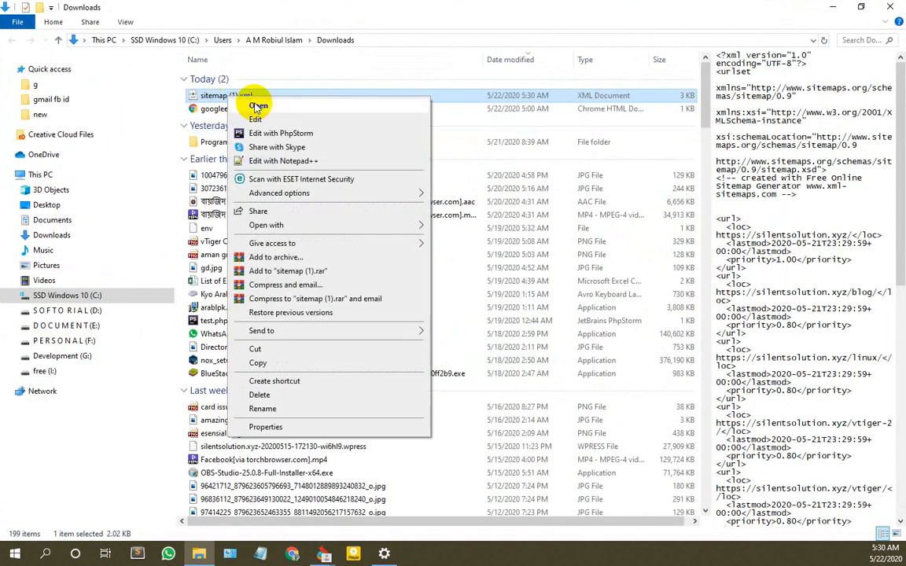
pyautogui.click(266, 161)
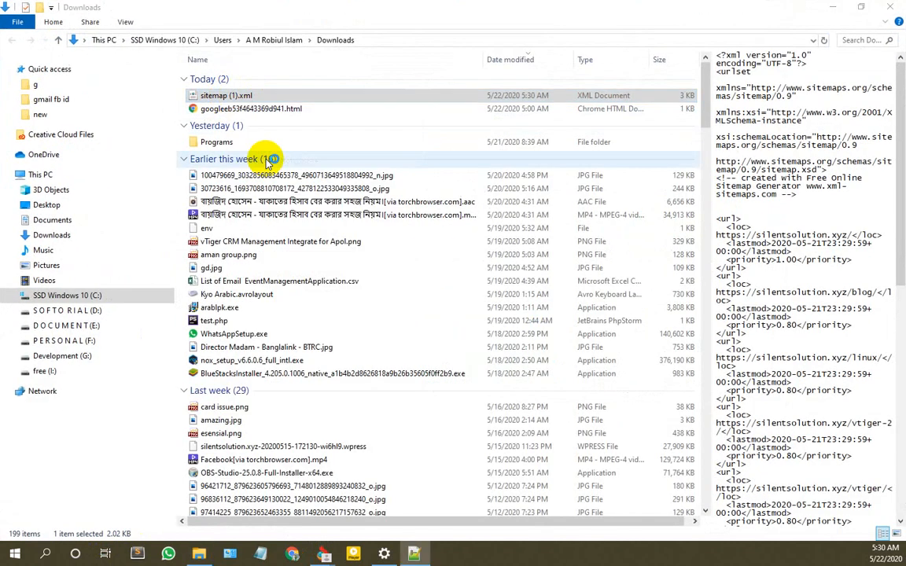
pyautogui.moveTo(530, 81); pyautogui.dragTo(433, 63)
# Step: Delete the vtiger-2 <url> block from the sitemap, leaving no blank line
pyautogui.doubleClick(433, 62)
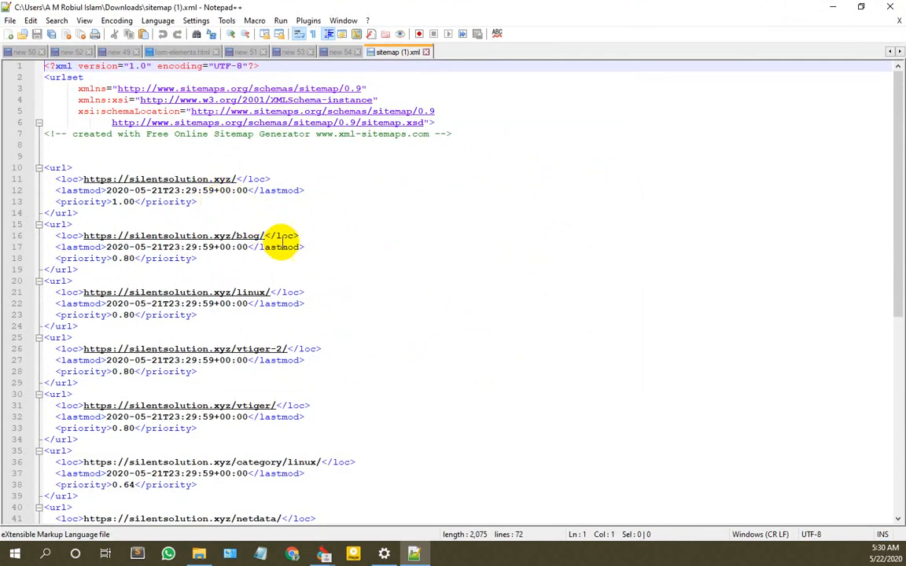
pyautogui.click(303, 247)
pyautogui.scroll(-2, 271, 239)
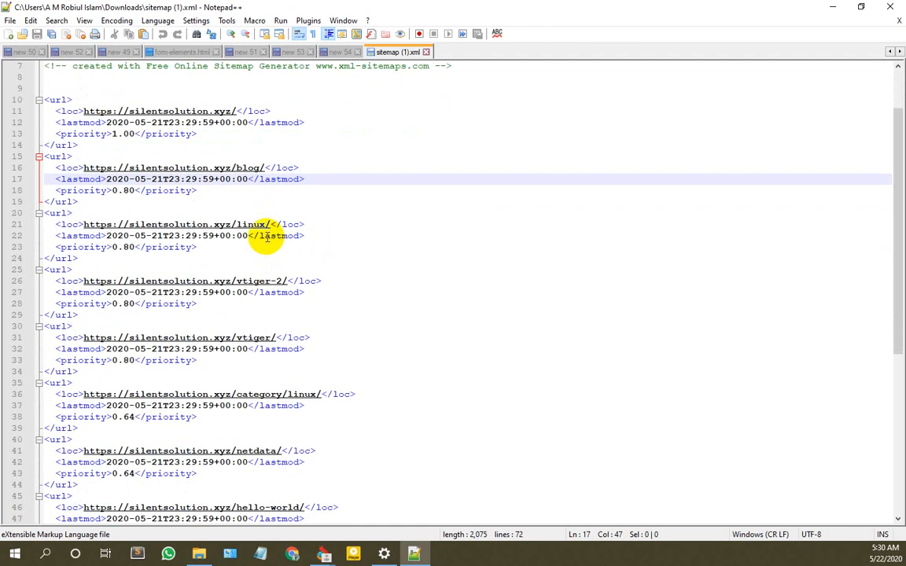
pyautogui.click(331, 281)
pyautogui.scroll(-2, 330, 281)
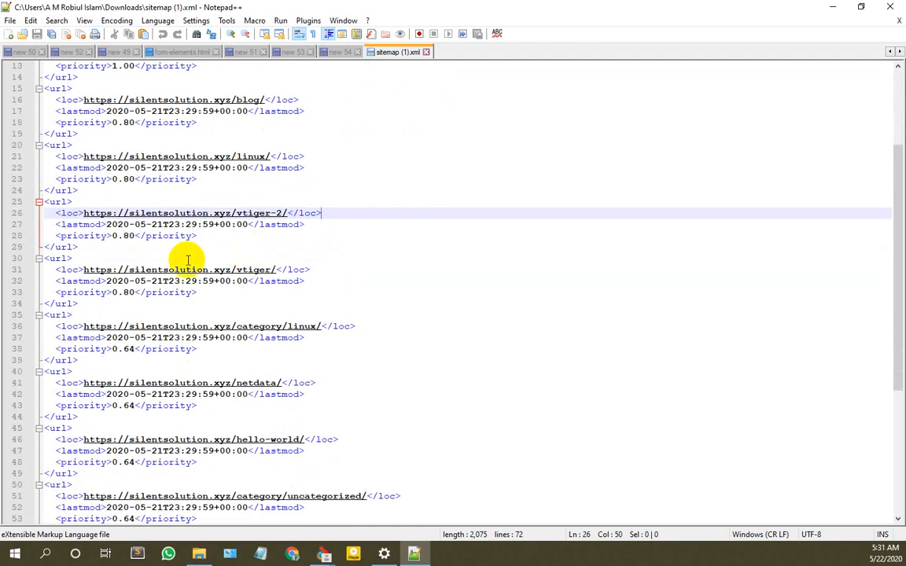
pyautogui.moveTo(79, 246); pyautogui.dragTo(18, 202)
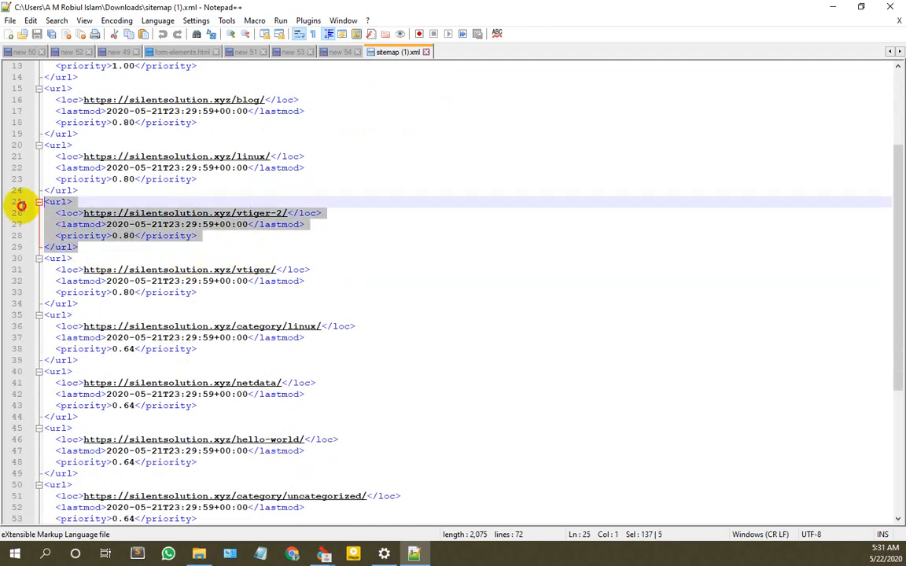
pyautogui.press('Delete')
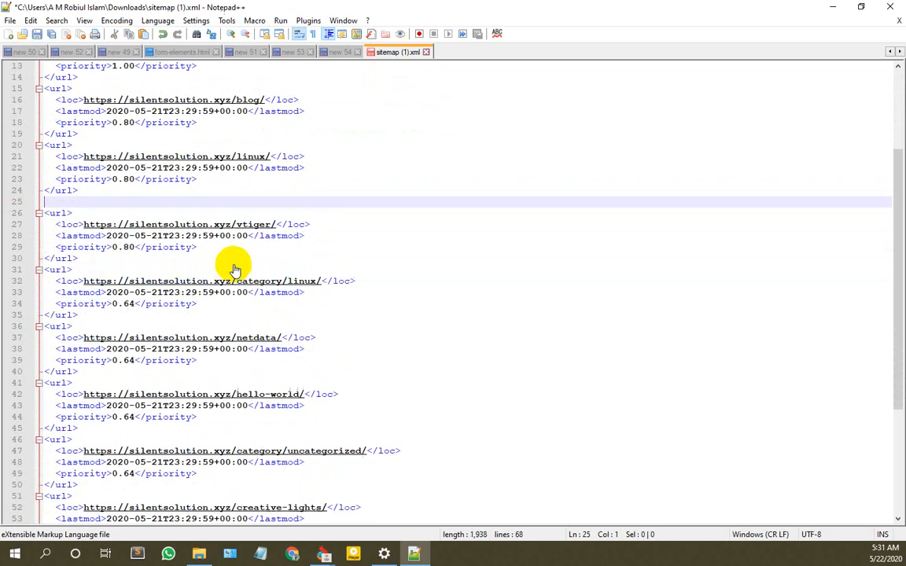
pyautogui.press('BackSpace')
# Step: Delete the hello-world and category/uncategorized <url> blocks
pyautogui.scroll(-1, 274, 224)
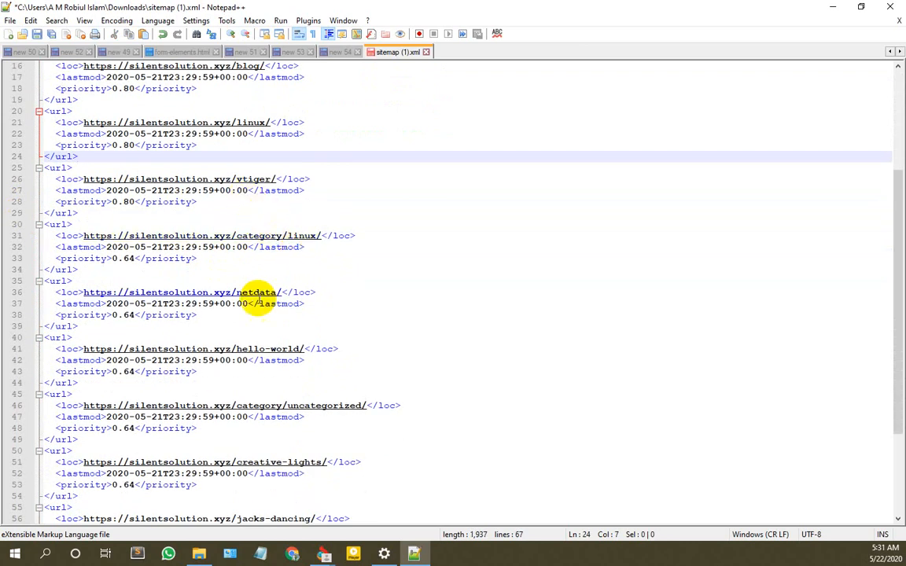
pyautogui.scroll(-2, 300, 314)
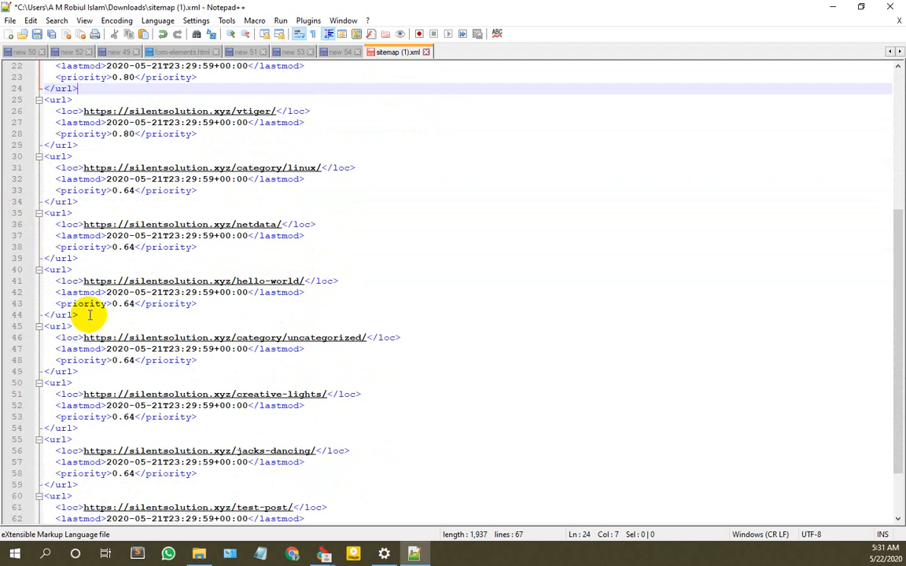
pyautogui.moveTo(78, 315); pyautogui.dragTo(29, 276)
pyautogui.press('BackSpace')
pyautogui.press('BackSpace')
pyautogui.press('BackSpace')
pyautogui.press('BackSpace')
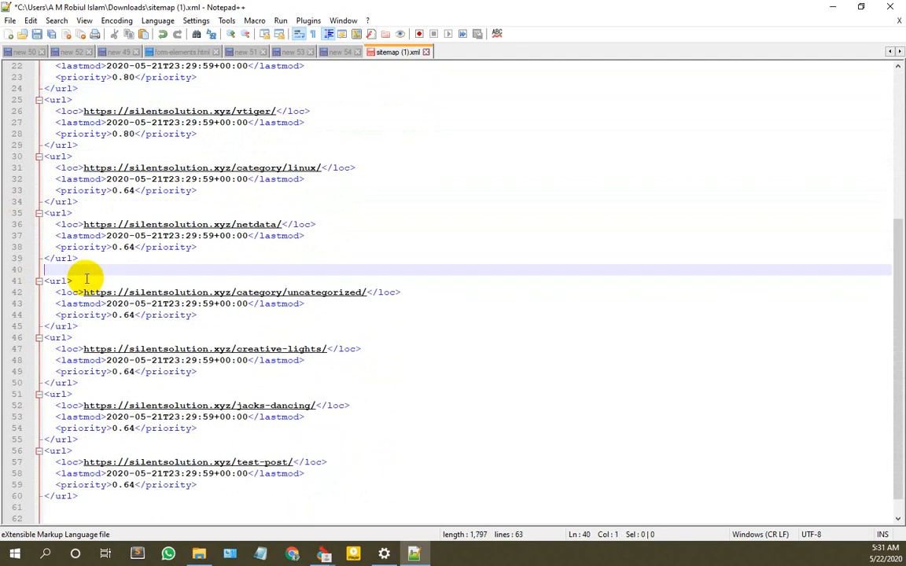
pyautogui.press('BackSpace')
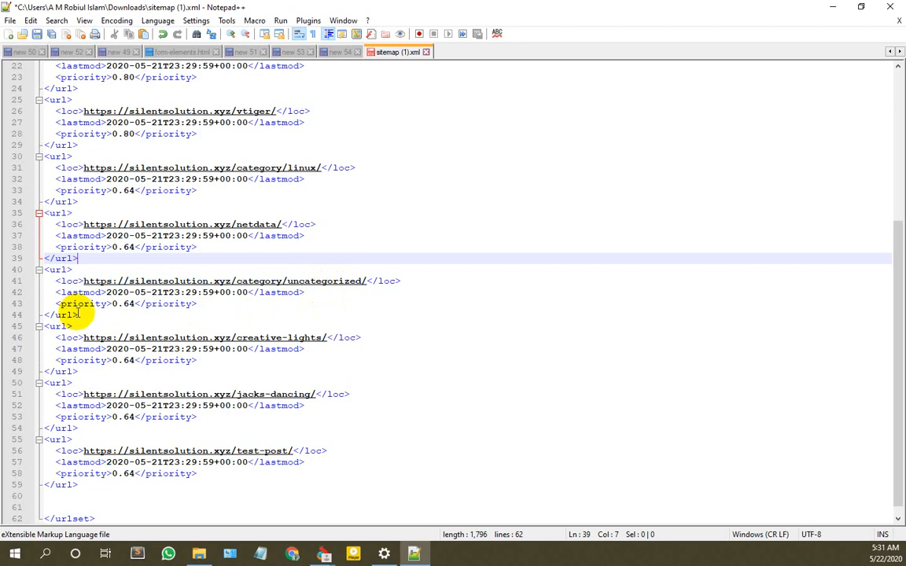
pyautogui.moveTo(76, 314); pyautogui.dragTo(36, 273)
pyautogui.press('BackSpace')
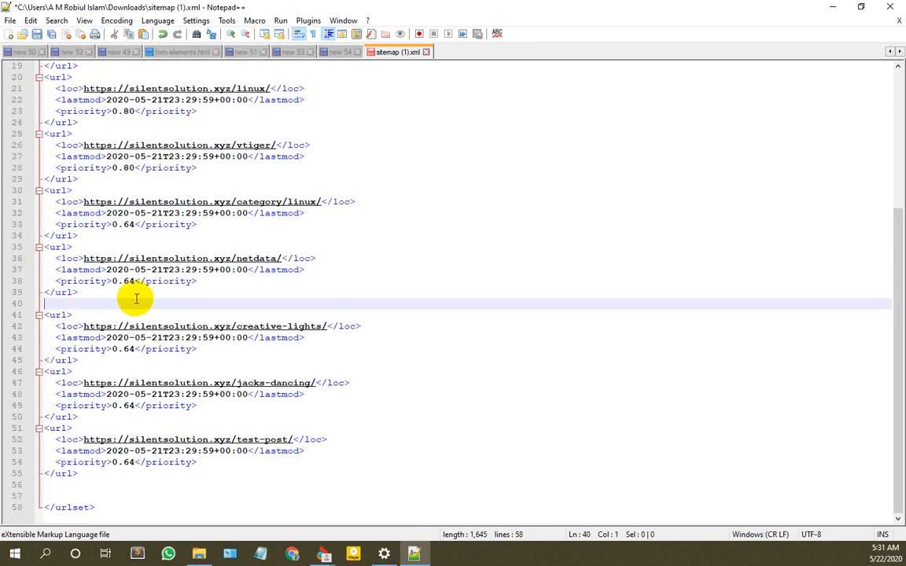
pyautogui.press('BackSpace')
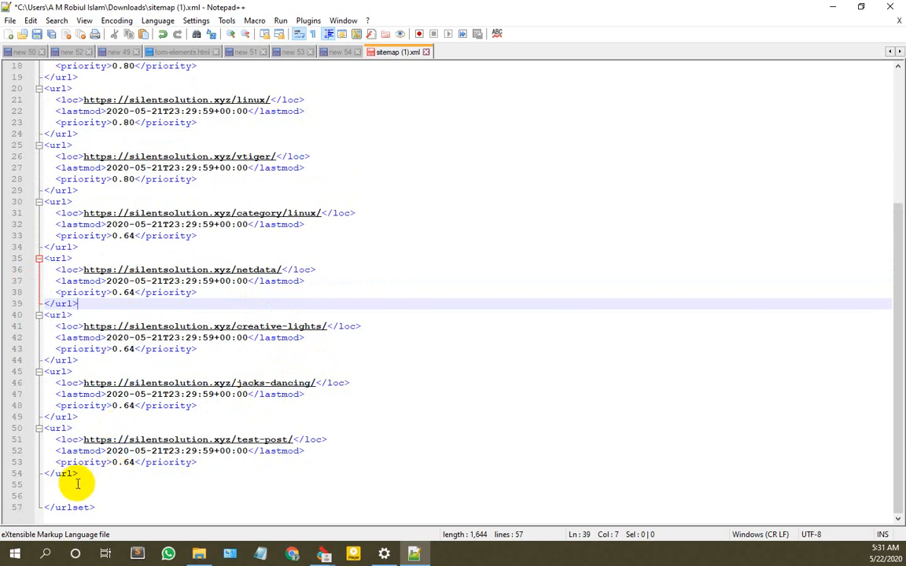
# Step: Remove the jacks-dancing and test-post blocks plus trailing blank lines, then save
pyautogui.moveTo(80, 474); pyautogui.dragTo(30, 371)
pyautogui.press('Delete')
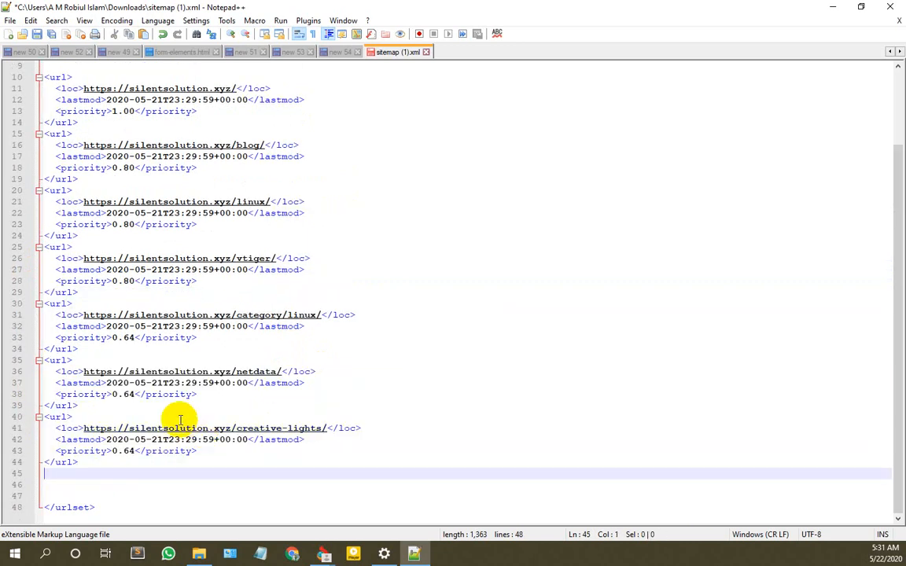
pyautogui.press('Delete')
pyautogui.press('Delete')
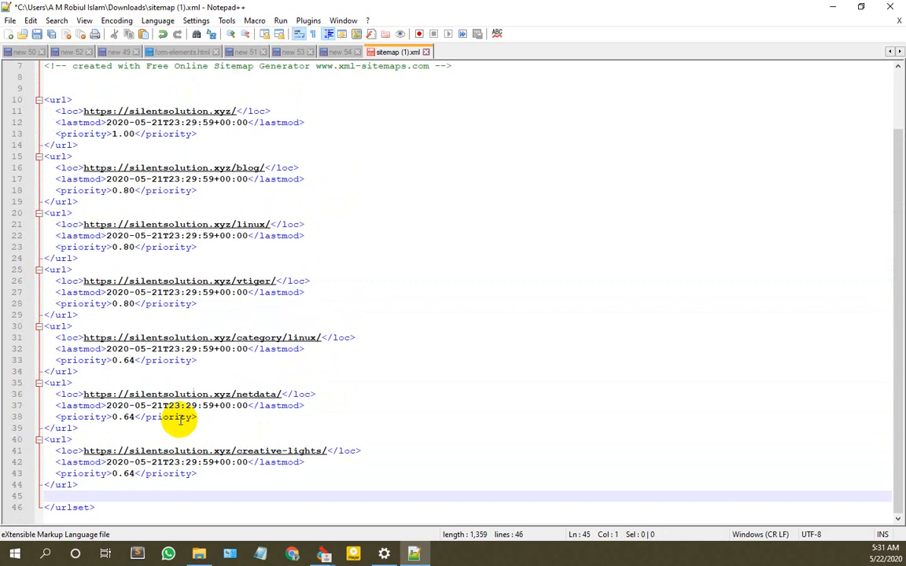
pyautogui.hotkey('ctrl', 's')
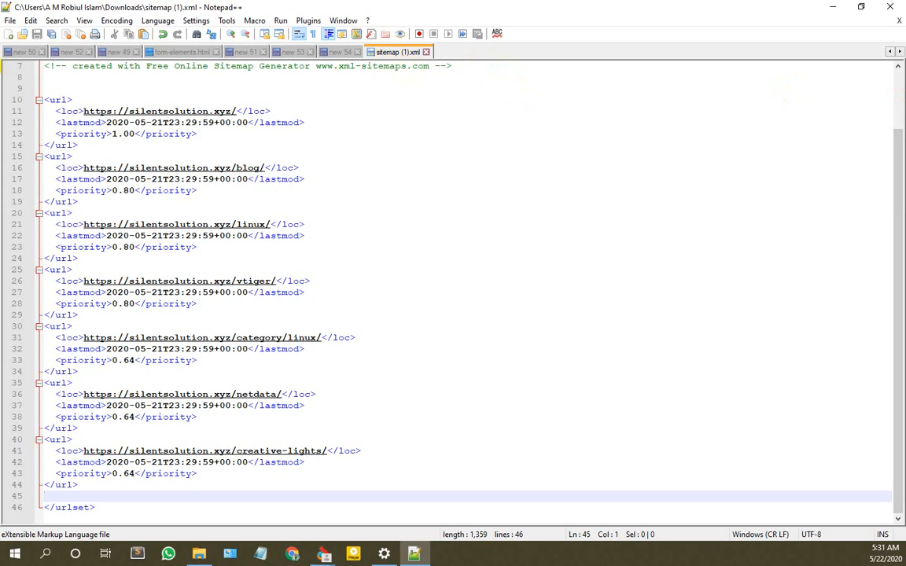
# Step: Save the trimmed sitemap to the Desktop as sitemap.xml and minimize Notepad++
pyautogui.click(10, 21)
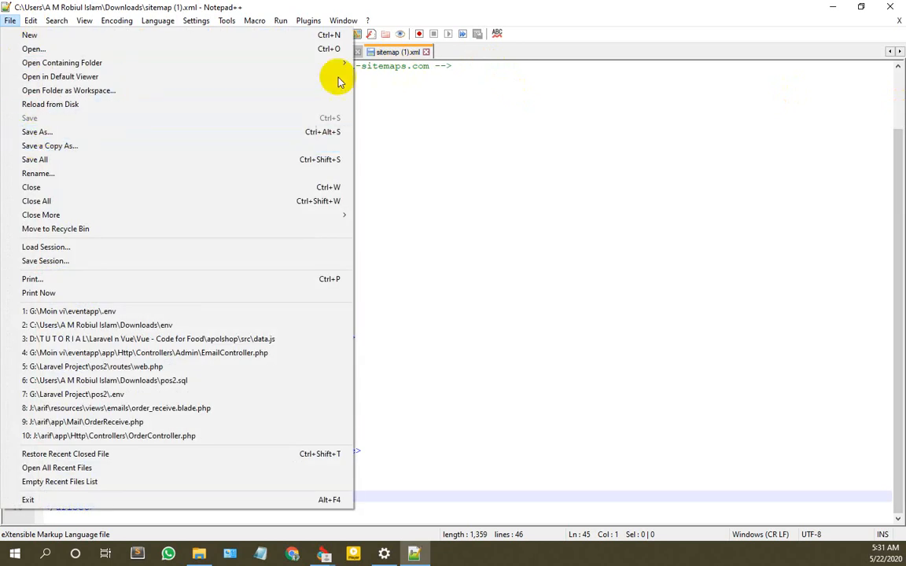
pyautogui.click(57, 132)
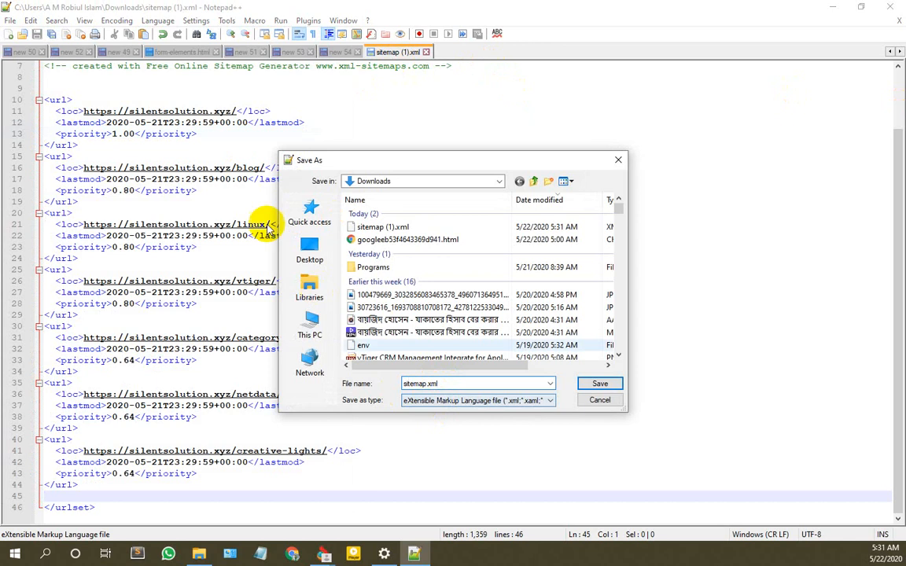
pyautogui.click(309, 250)
pyautogui.click(598, 383)
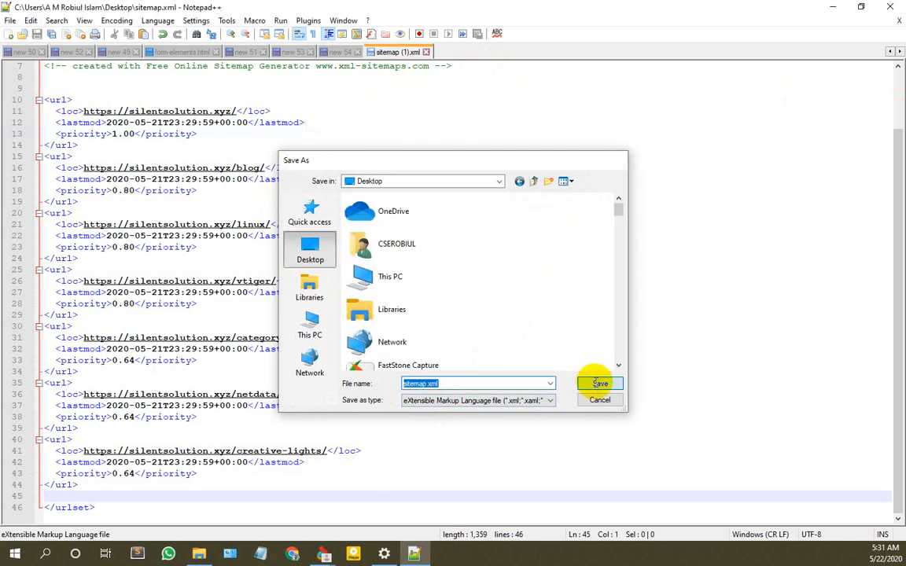
pyautogui.click(832, 7)
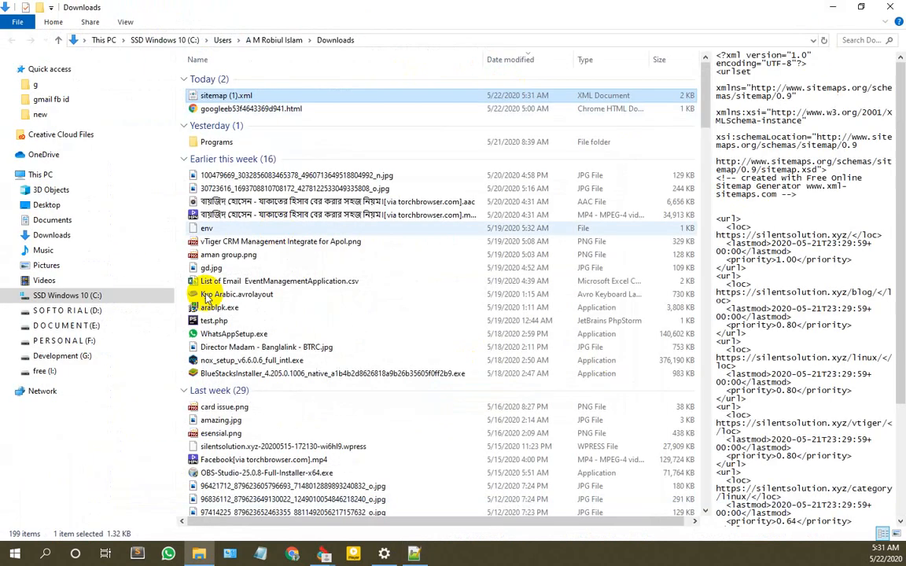
# Step: Bring Chrome forward, recheck the XML-Sitemaps preview, and return to the Search Console Overview
pyautogui.moveTo(323, 555)
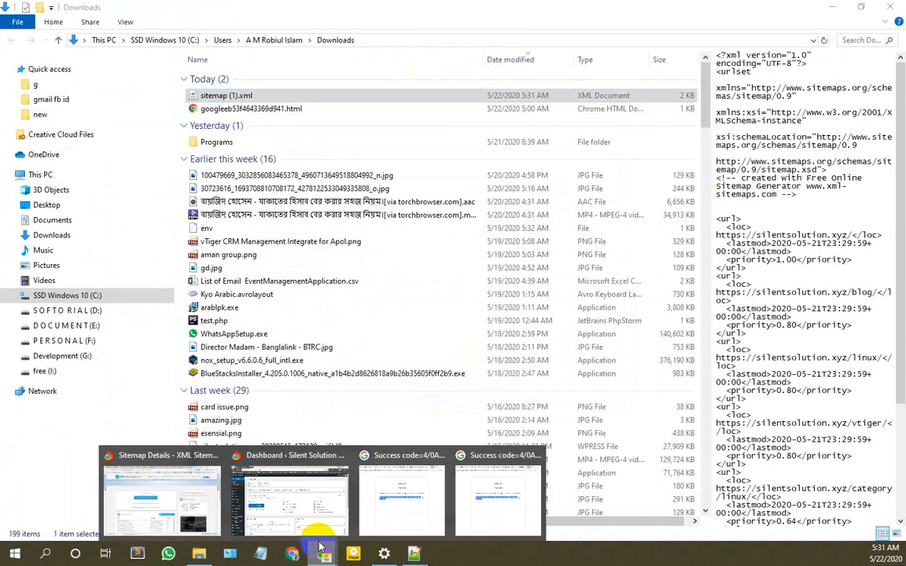
pyautogui.moveTo(289, 506)
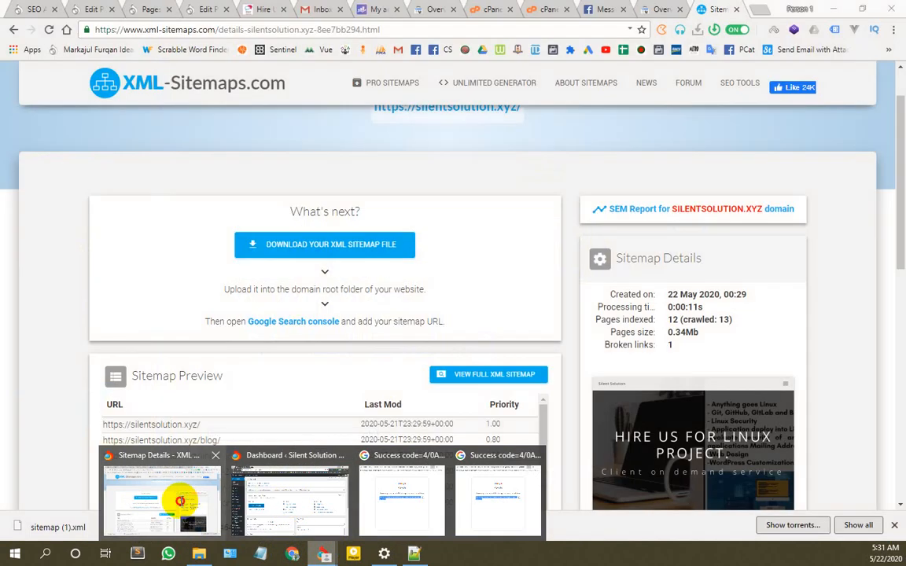
pyautogui.click(175, 497)
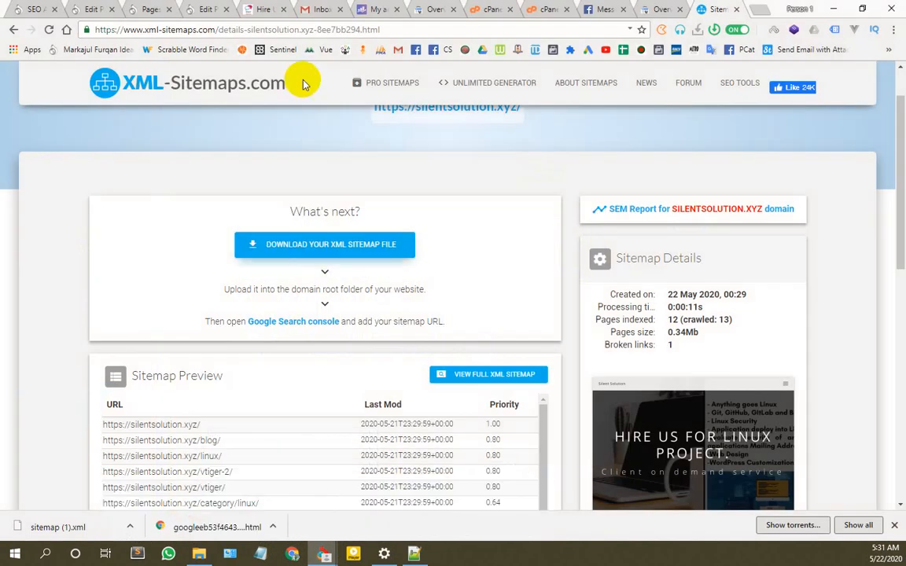
pyautogui.click(200, 8)
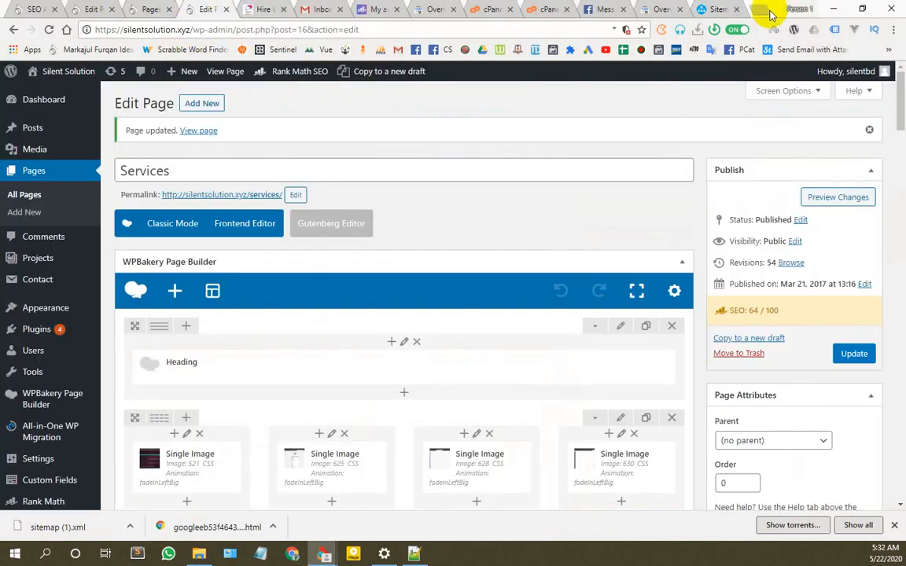
pyautogui.click(711, 8)
pyautogui.scroll(2, 125, 125)
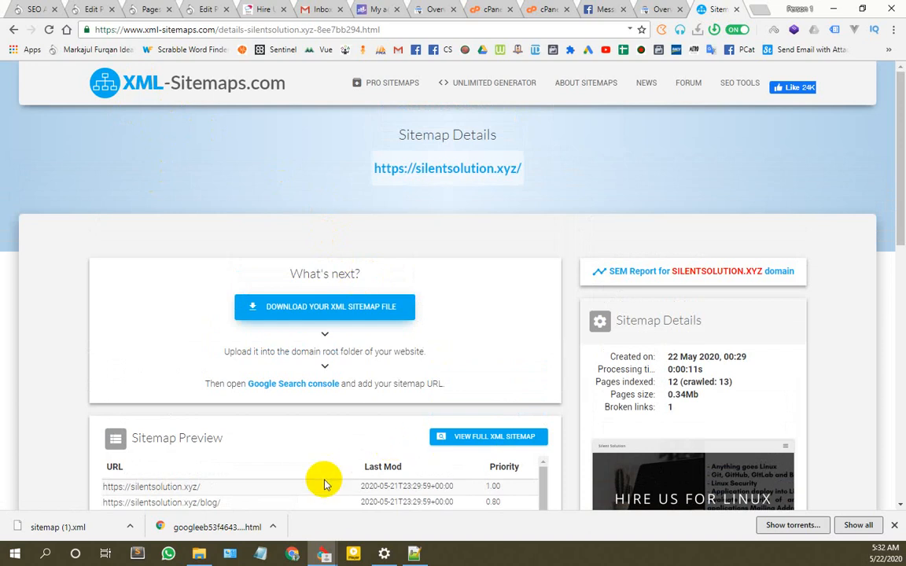
pyautogui.scroll(-1, 324, 482)
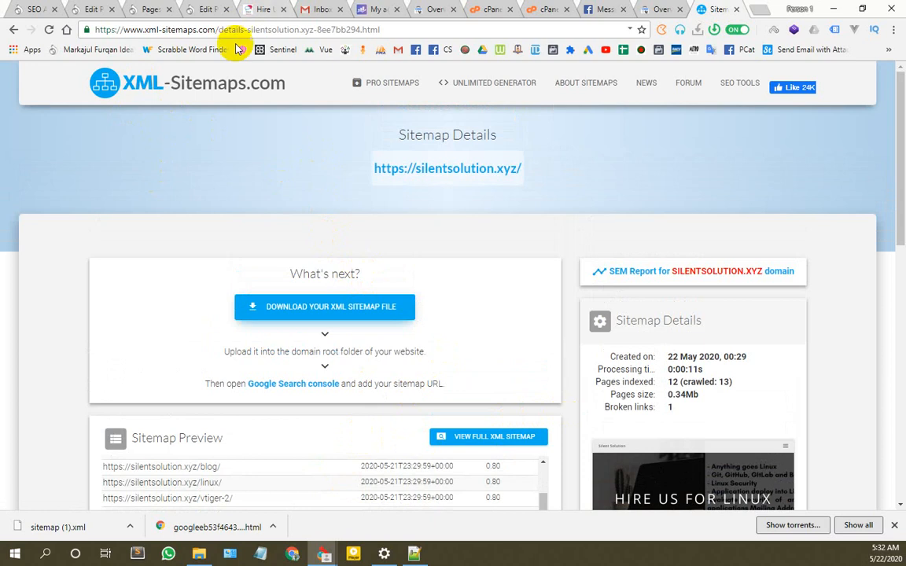
pyautogui.click(663, 10)
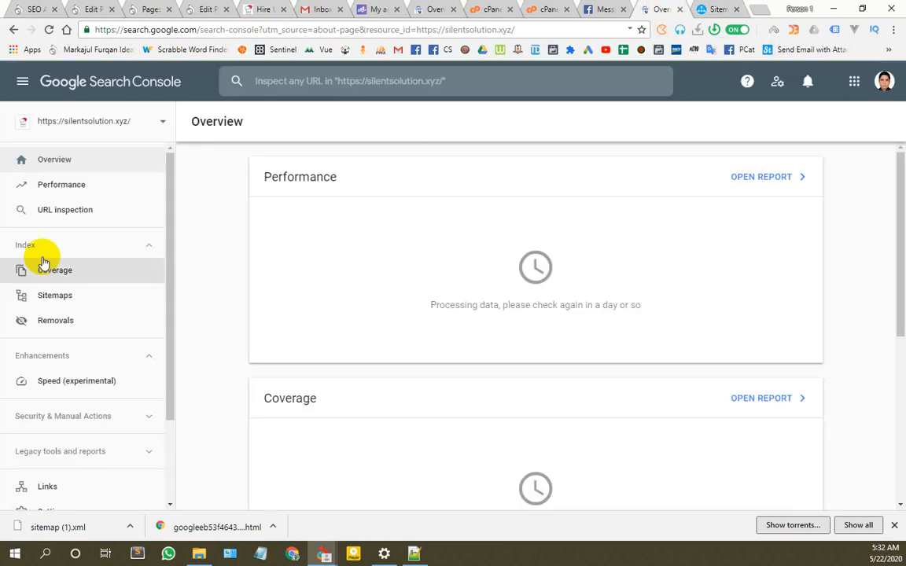
# Step: Open Search Console's Sitemaps page, focus the new sitemap URL field, then switch to cPanel File Manager
pyautogui.click(55, 298)
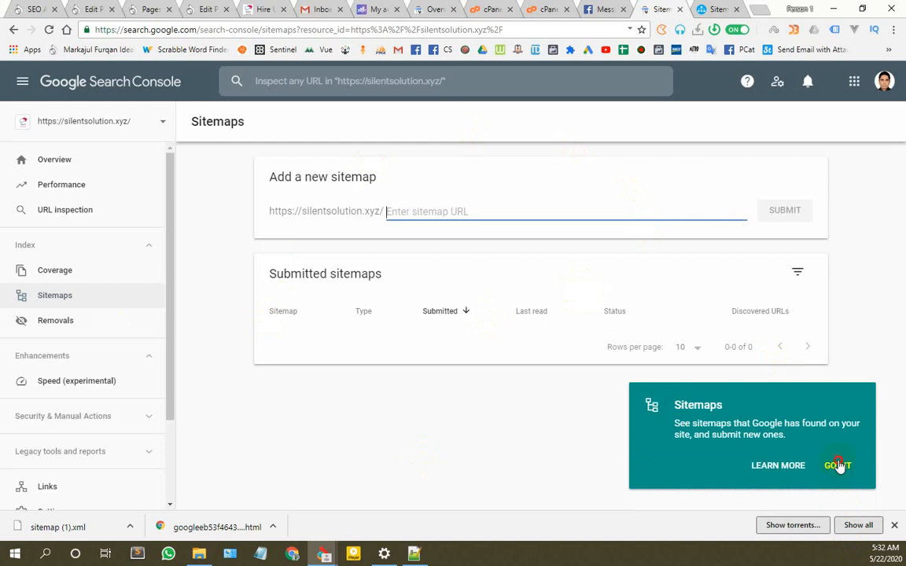
pyautogui.click(838, 466)
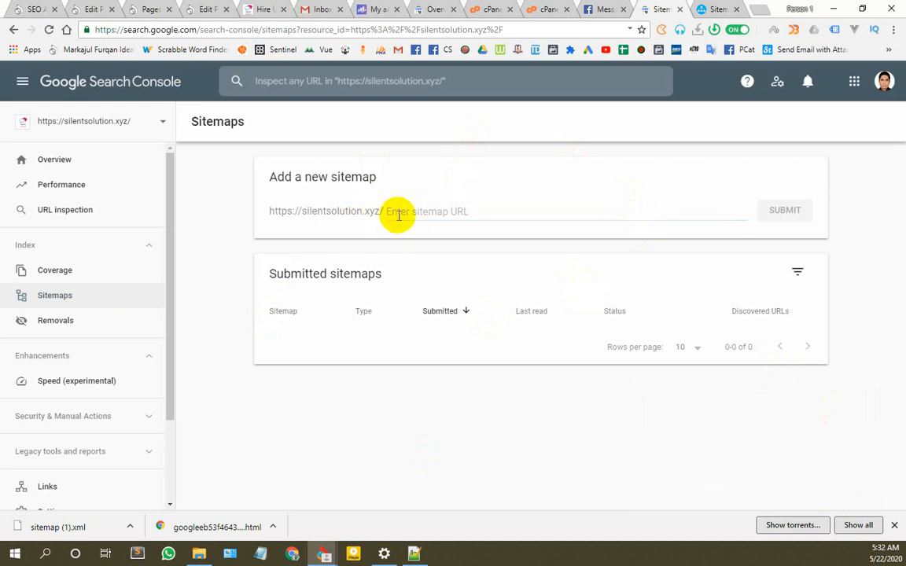
pyautogui.click(399, 214)
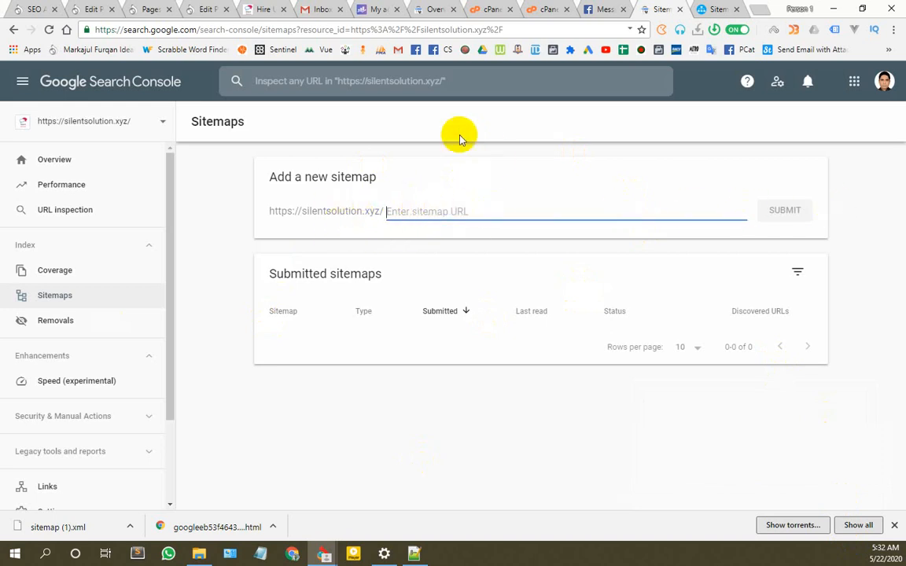
pyautogui.click(538, 10)
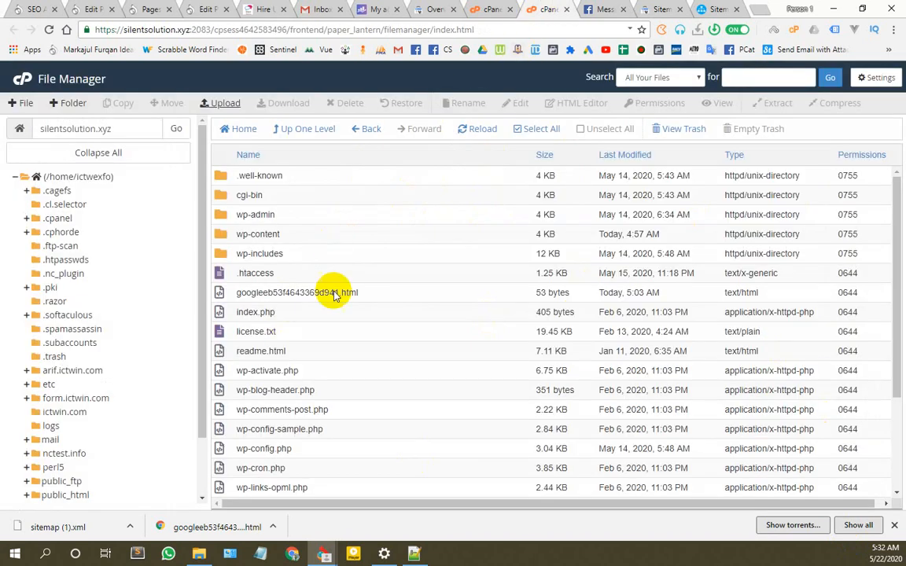
# Step: Upload Desktop sitemap.xml (1.33 KB) into the silentsolution.xyz folder and confirm it appears in the listing
pyautogui.scroll(-2, 318, 323)
pyautogui.scroll(2, 330, 359)
pyautogui.scroll(1, 330, 359)
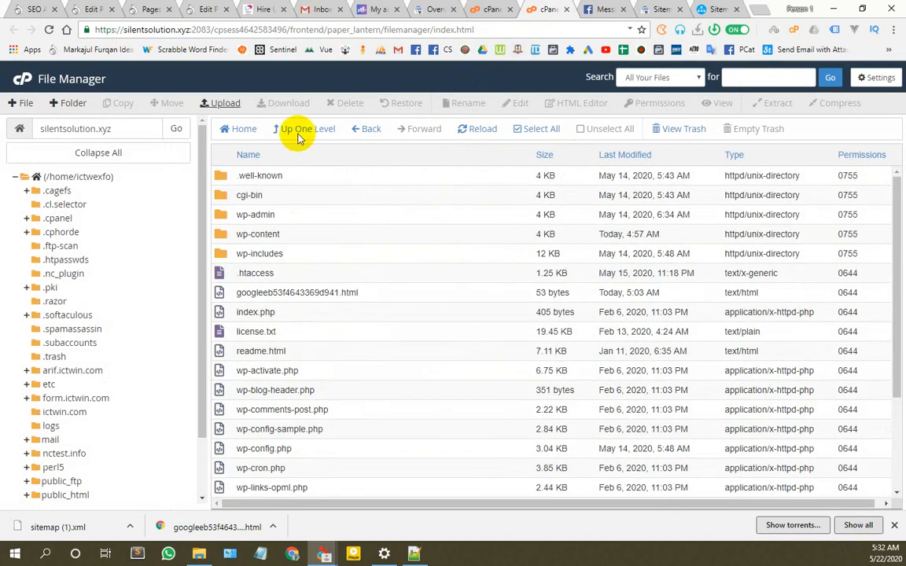
pyautogui.click(225, 103)
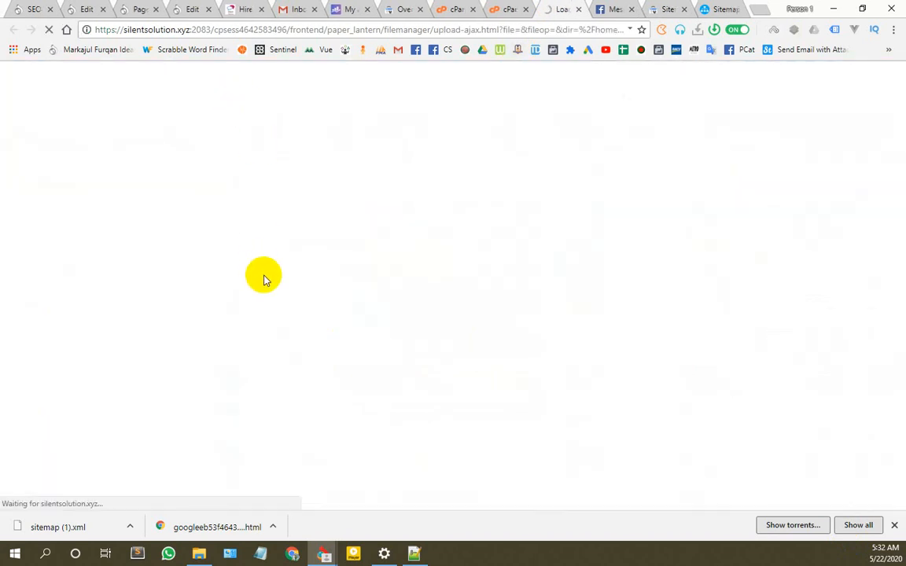
pyautogui.click(460, 281)
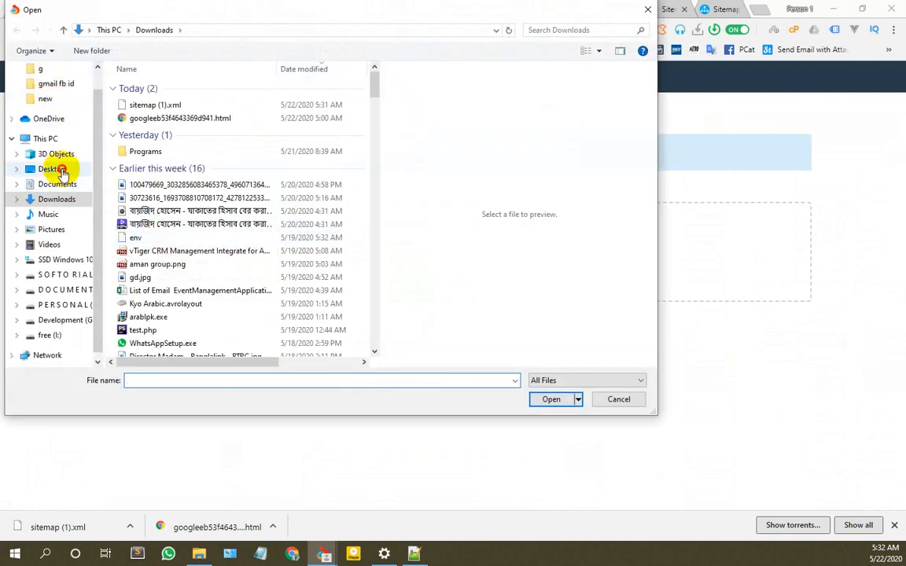
pyautogui.click(52, 169)
pyautogui.click(203, 381)
pyautogui.write('si')
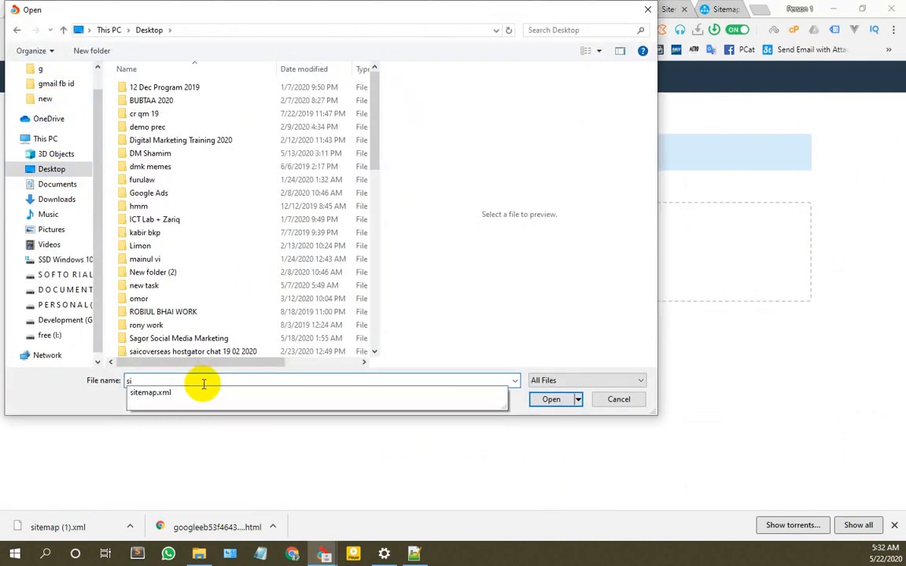
pyautogui.press('Down')
pyautogui.press('Return')
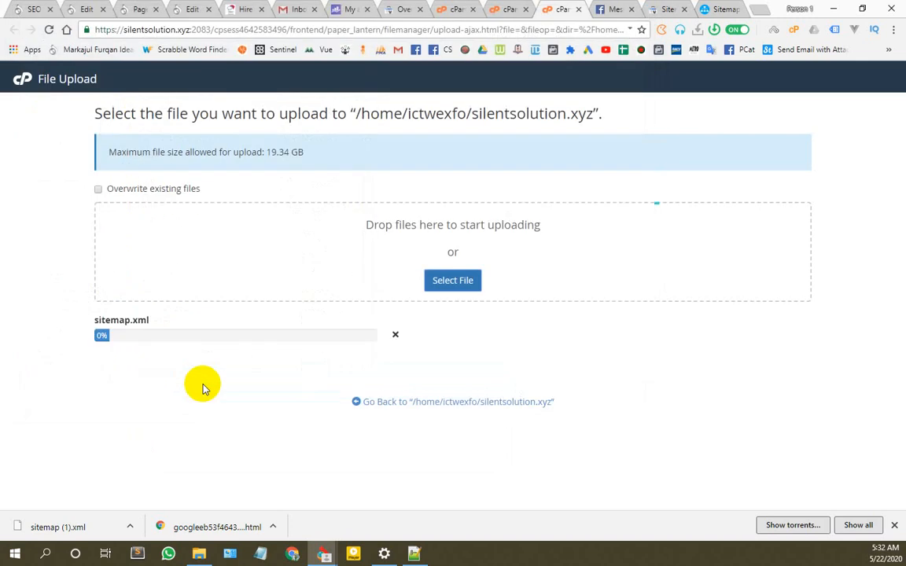
pyautogui.click(432, 402)
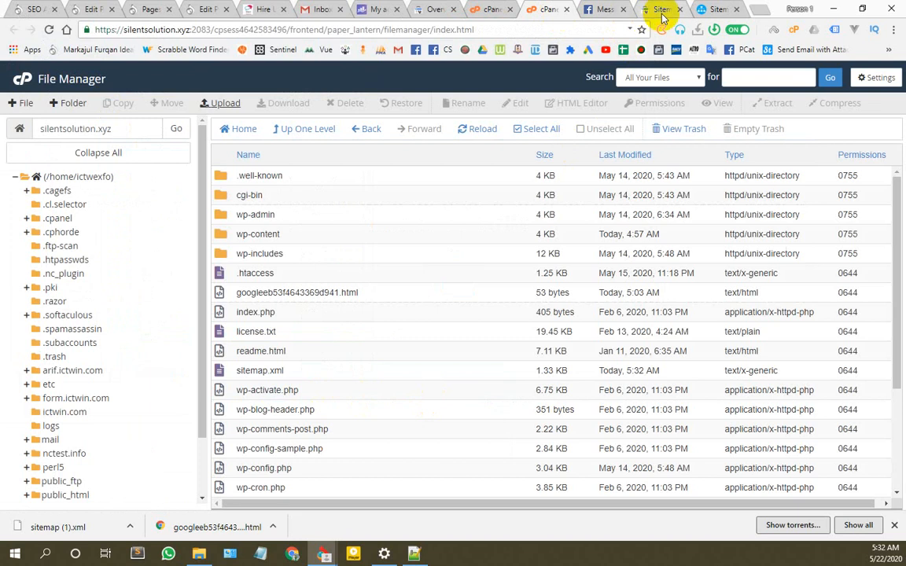
pyautogui.doubleClick(263, 370)
pyautogui.hotkey('ctrl', 'c')
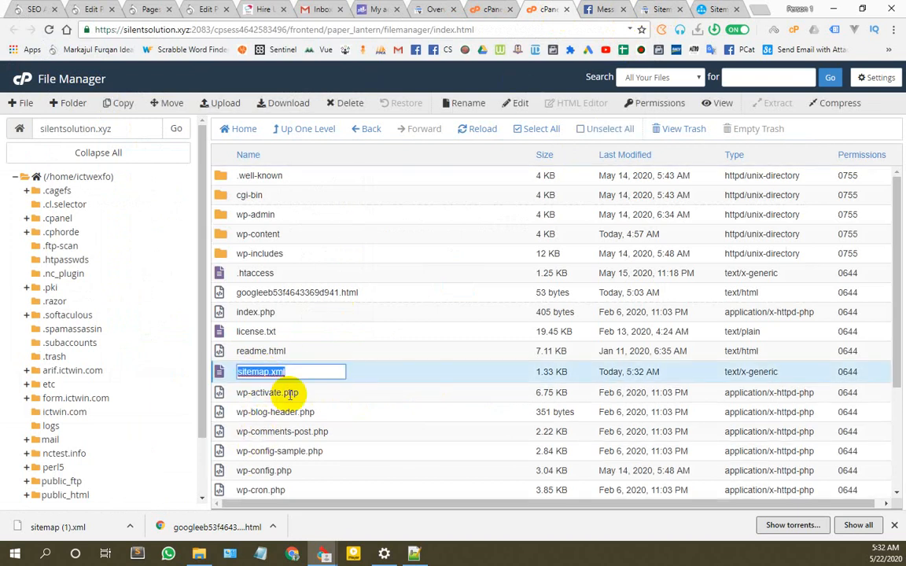
# Step: Cancel the rename box, submit sitemap.xml in Search Console (Success, 7 URLs), and return to Notepad++
pyautogui.click(418, 309)
pyautogui.click(661, 10)
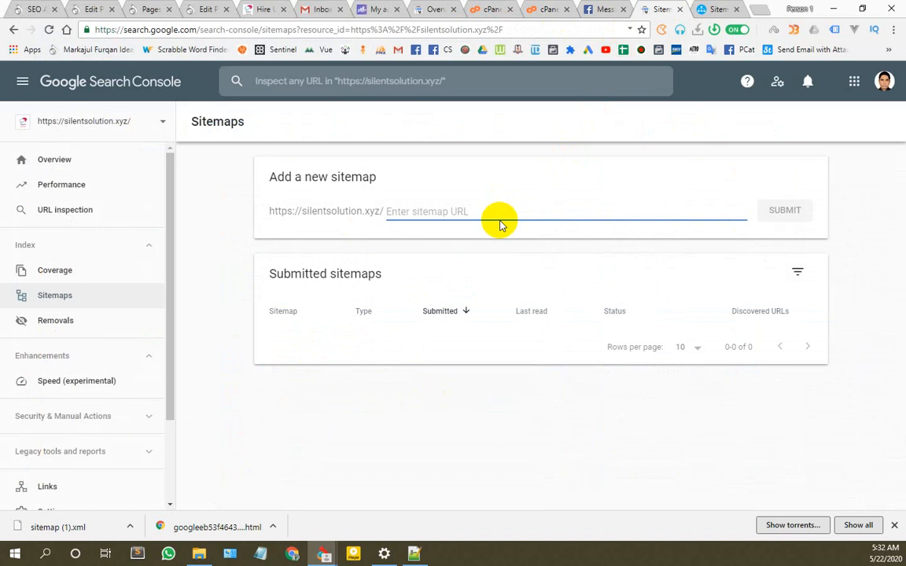
pyautogui.hotkey('ctrl', 'v')
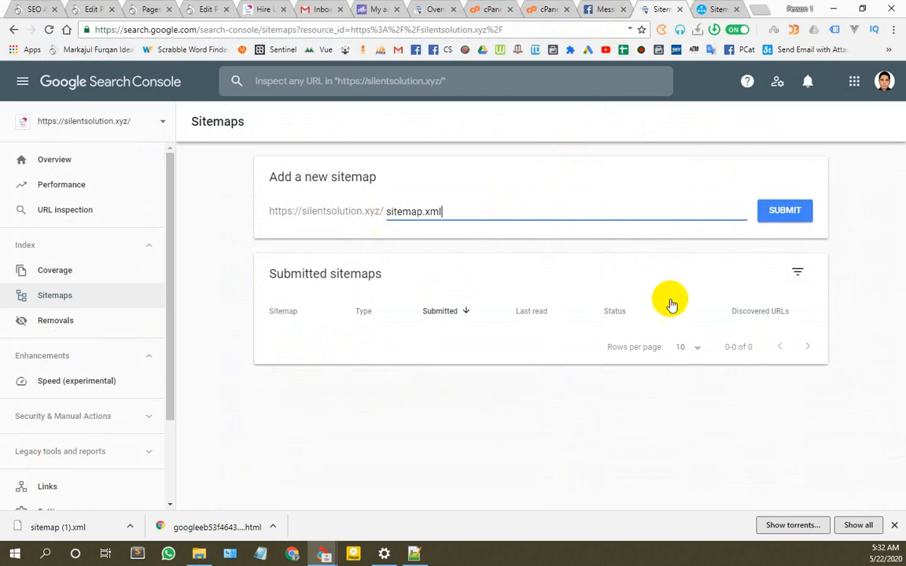
pyautogui.click(784, 213)
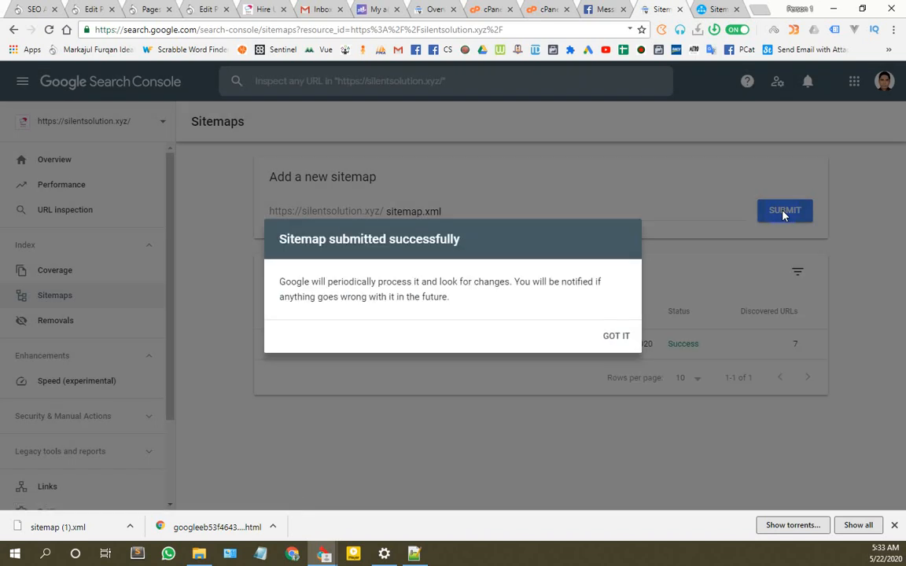
pyautogui.click(613, 337)
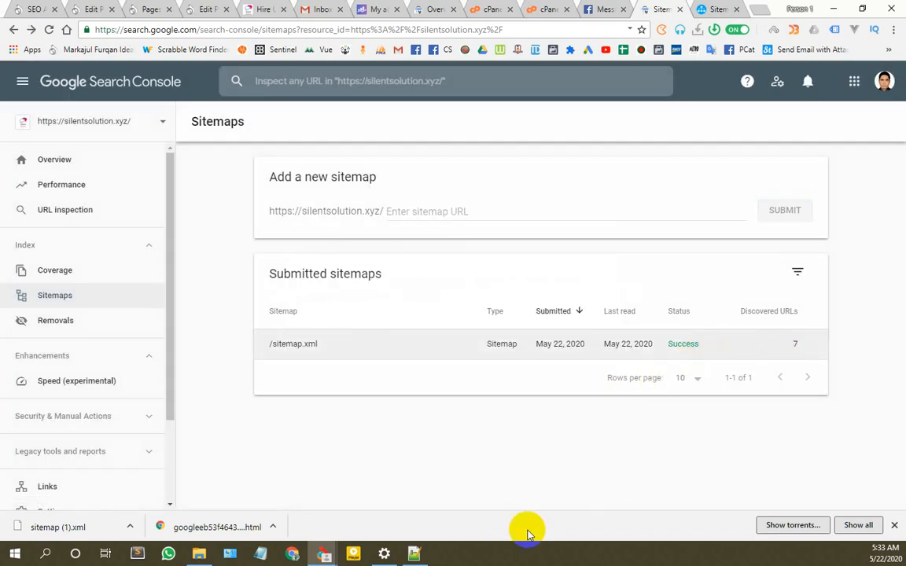
pyautogui.click(414, 554)
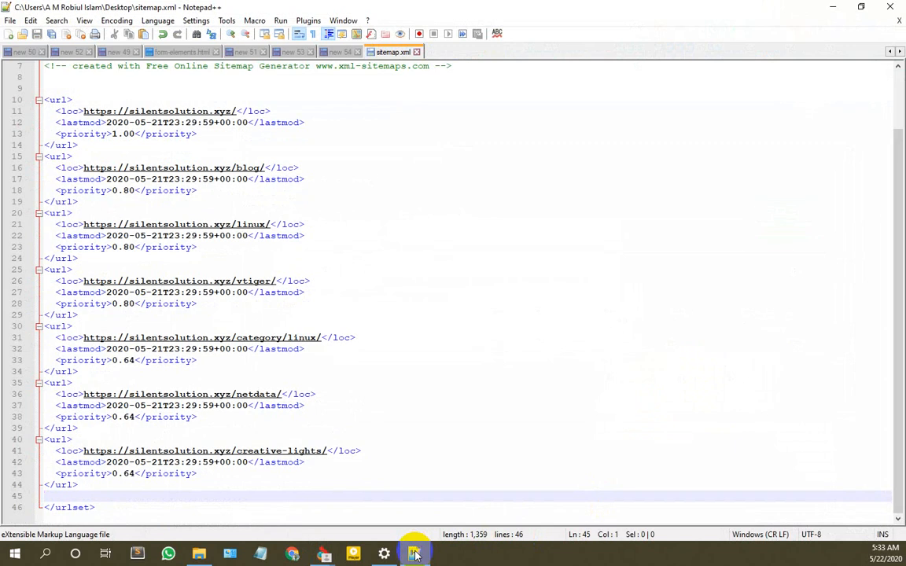
# Step: Minimize Notepad++ and reload Search Console's Sitemaps page
pyautogui.click(414, 553)
pyautogui.click(49, 30)
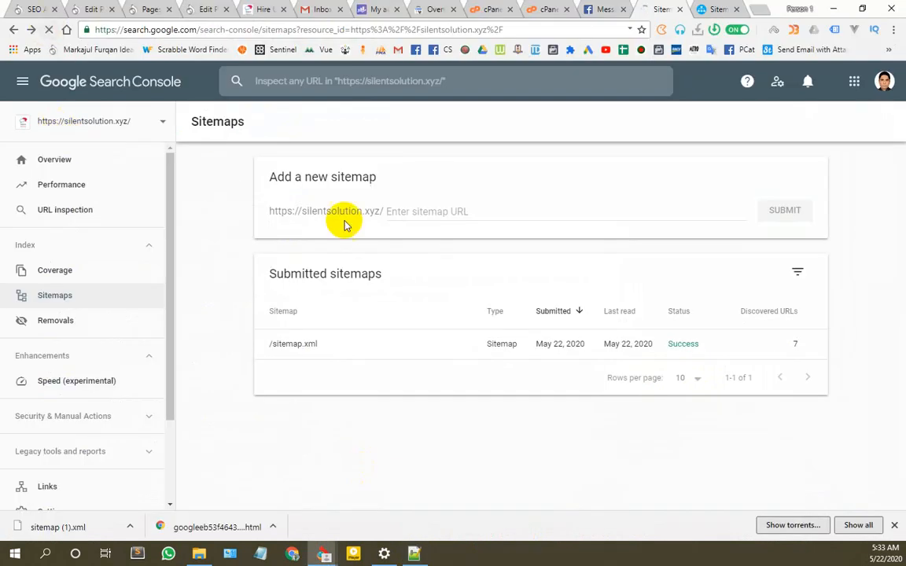
pyautogui.click(351, 226)
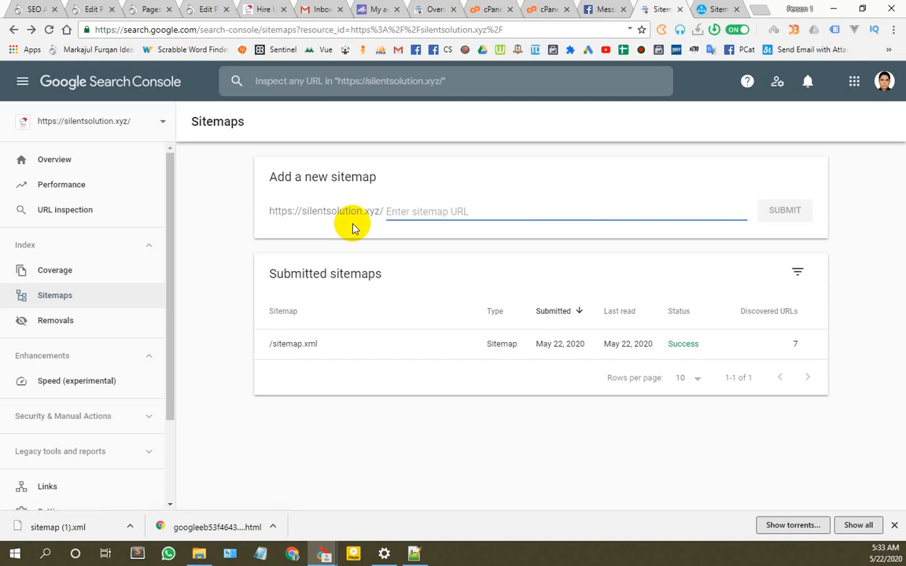
# Step: View silentsolution.xyz/sitemap.xml as an XML tree in a new tab, then close that tab
pyautogui.click(758, 10)
pyautogui.write('silentsolution.xyz')
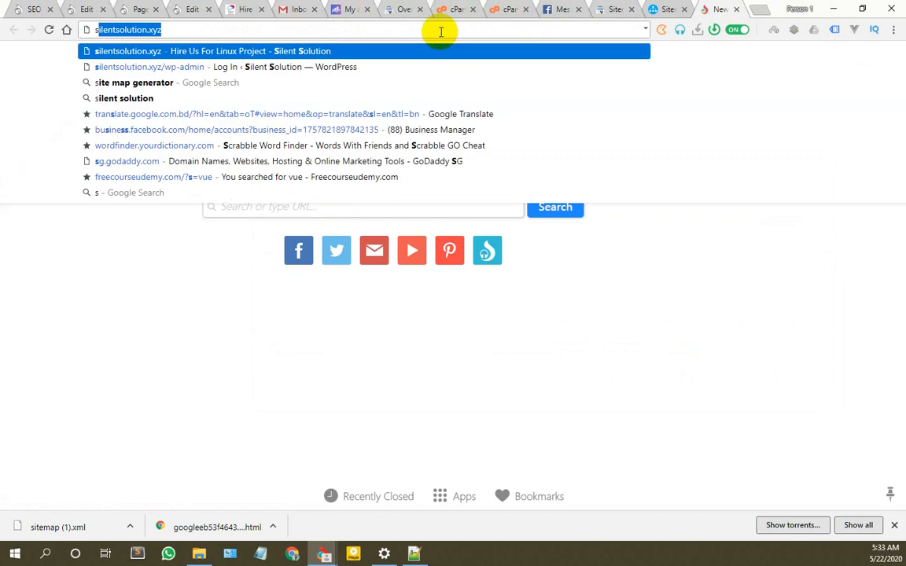
pyautogui.press('Right')
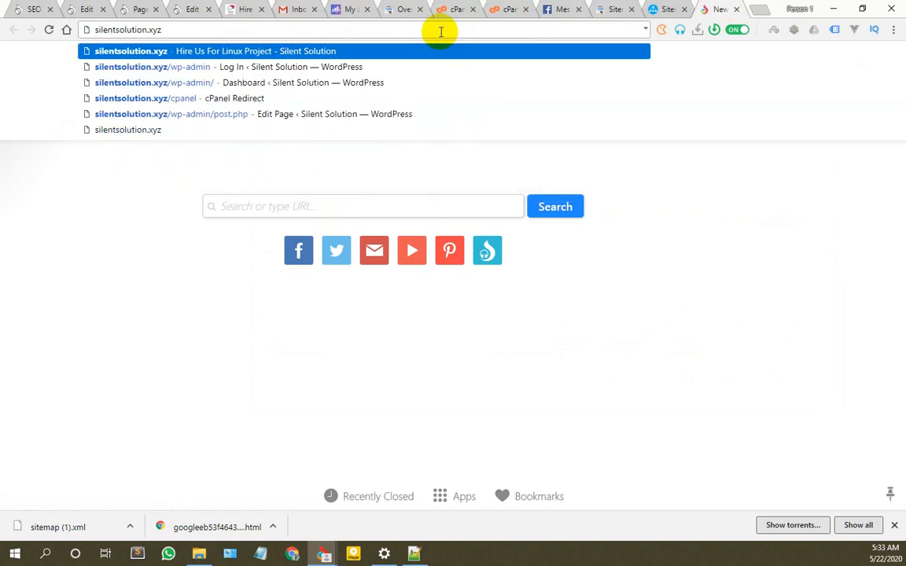
pyautogui.write('/sitemap.xml')
pyautogui.press('Return')
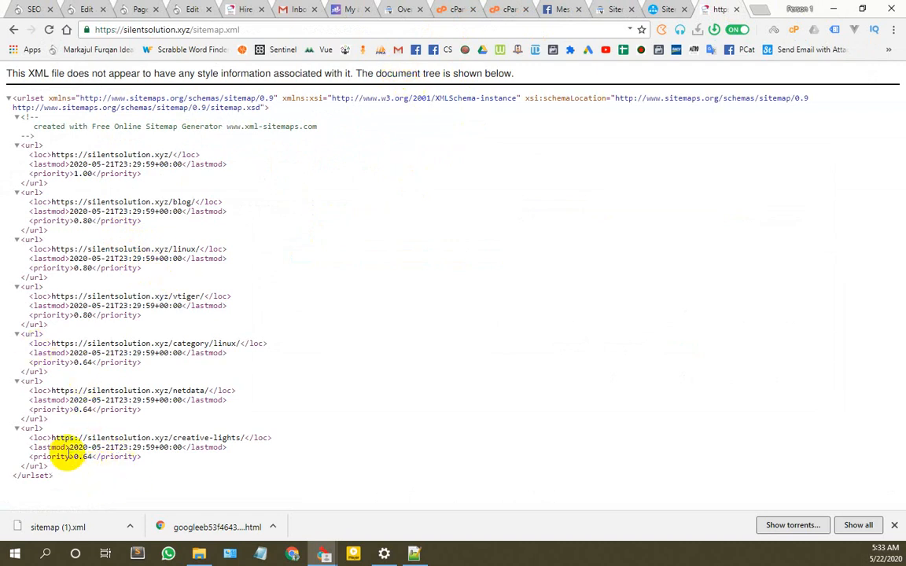
pyautogui.click(737, 9)
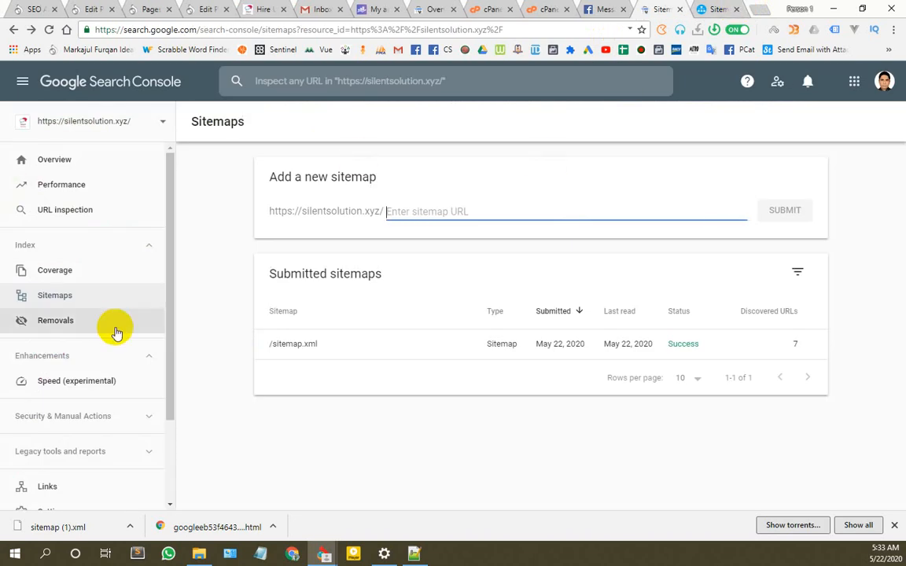
pyautogui.click(61, 298)
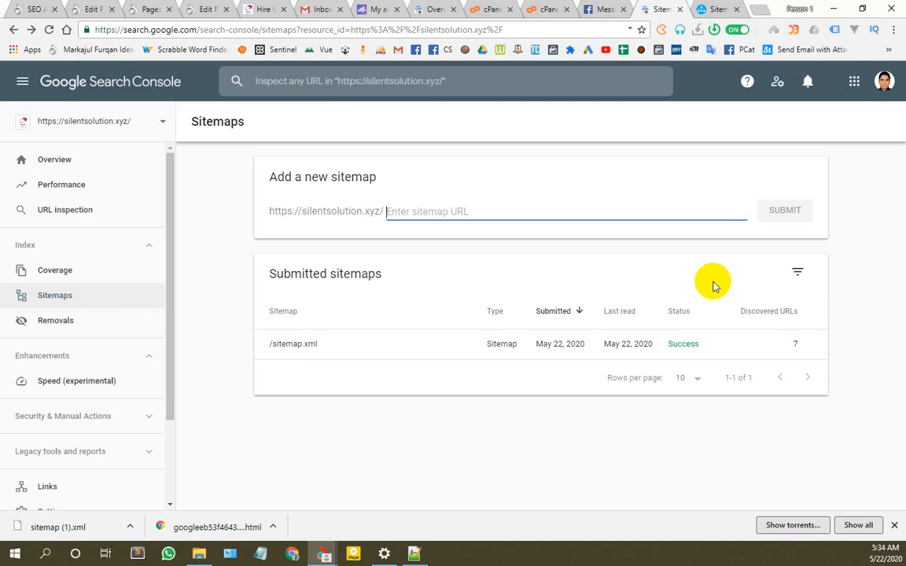
pyautogui.click(470, 210)
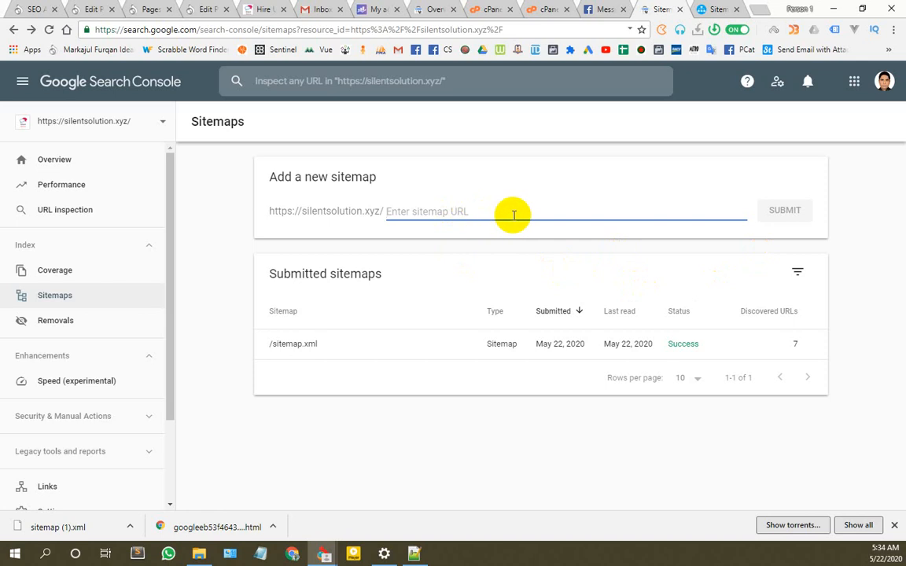
pyautogui.write('xyz.xml')
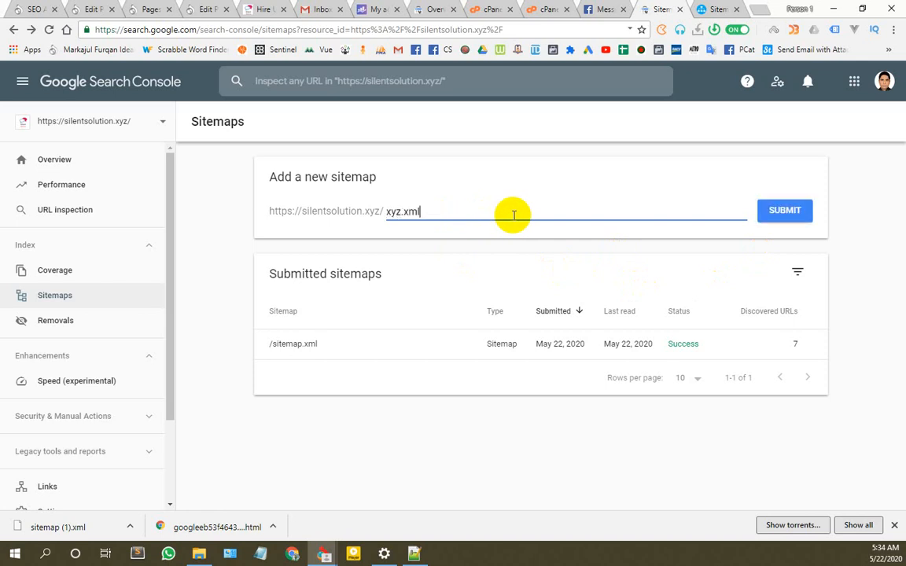
pyautogui.moveTo(429, 209); pyautogui.dragTo(321, 211)
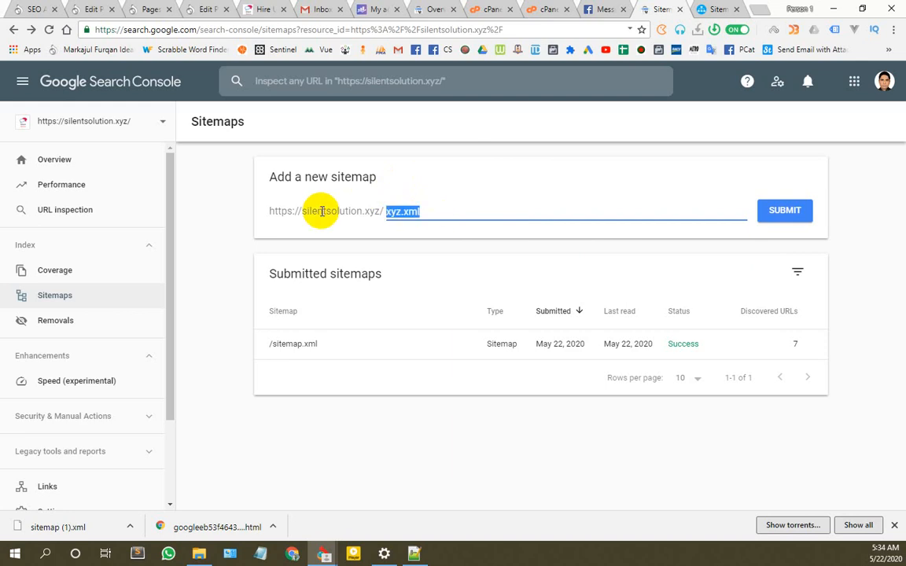
pyautogui.press('BackSpace')
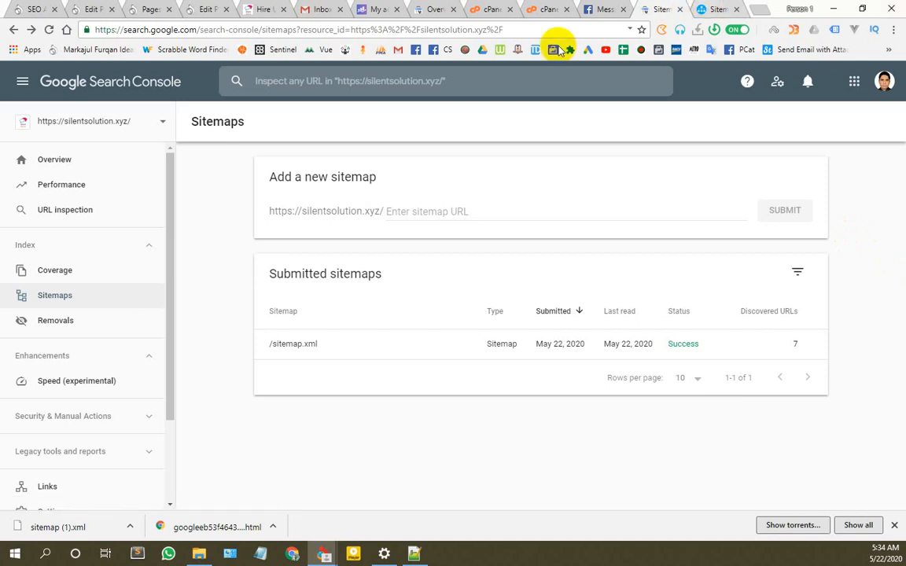
# Step: Look over the XML-Sitemaps, Search Console, cPanel dashboard and File Manager tabs
pyautogui.click(717, 9)
pyautogui.click(658, 8)
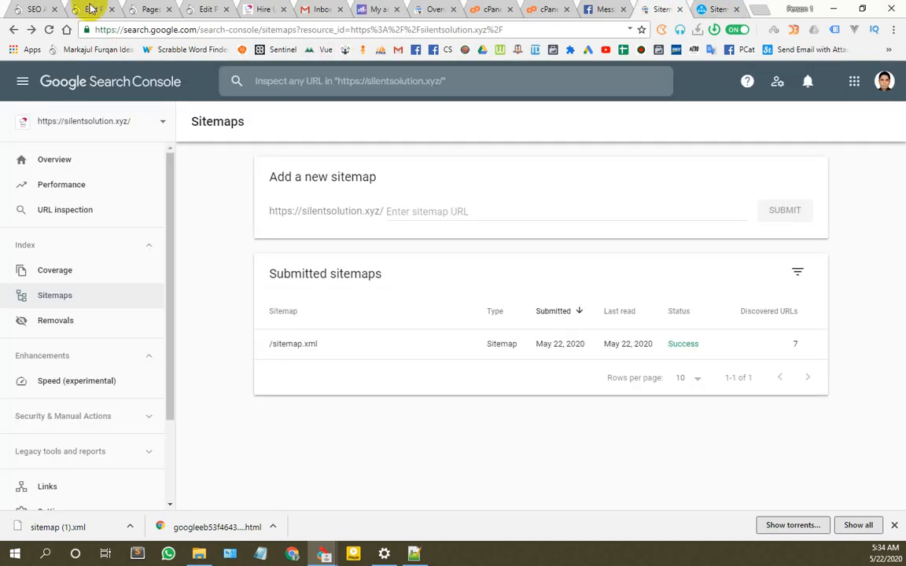
pyautogui.click(492, 9)
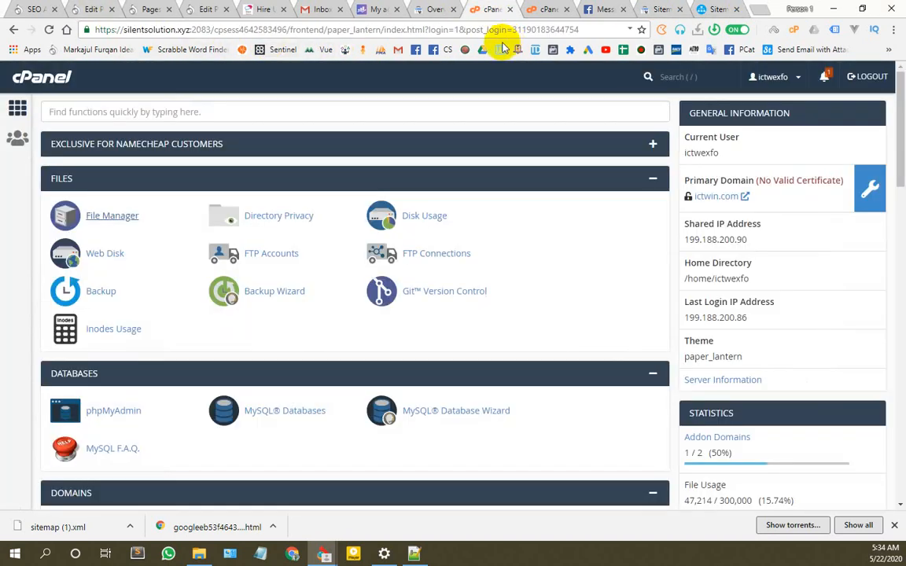
pyautogui.click(523, 10)
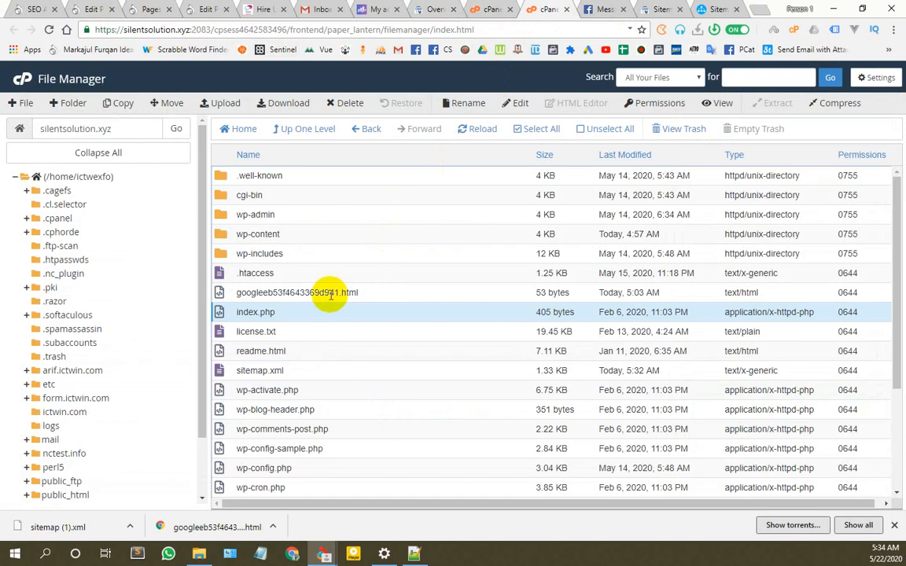
pyautogui.scroll(-2, 330, 295)
pyautogui.scroll(2, 319, 271)
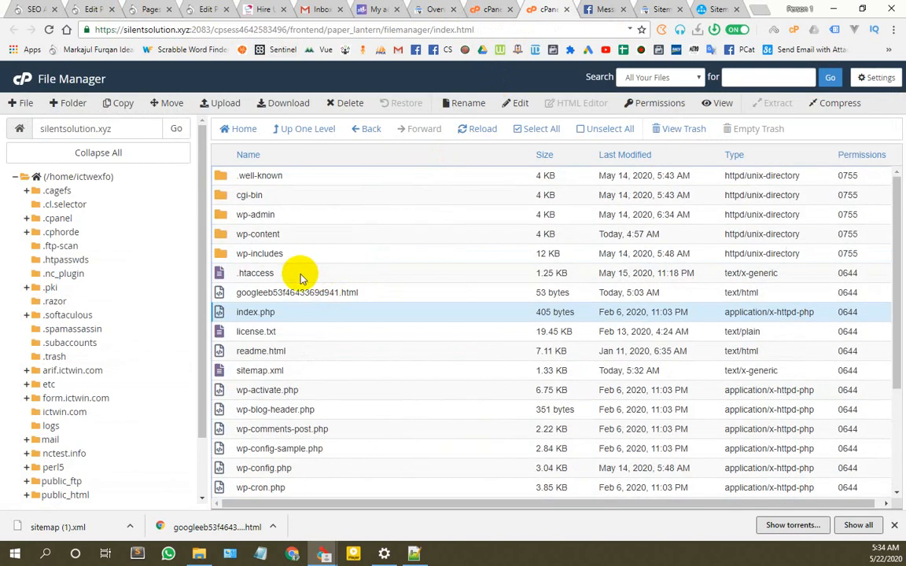
pyautogui.scroll(-2, 306, 271)
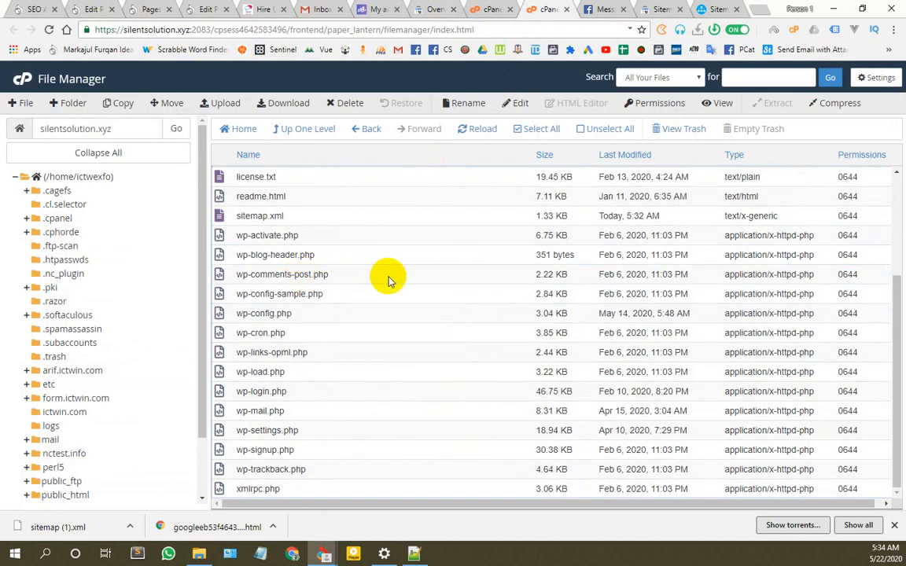
pyautogui.scroll(2, 378, 271)
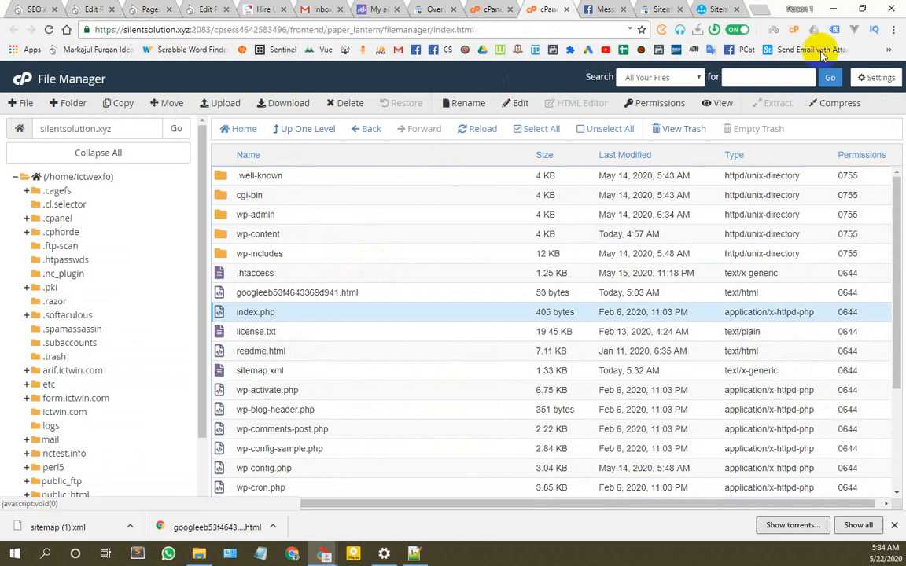
# Step: Select 'silentsolution.xyz/' in the XML-Sitemaps.com sitemap URL and paste it into a new tab
pyautogui.click(655, 9)
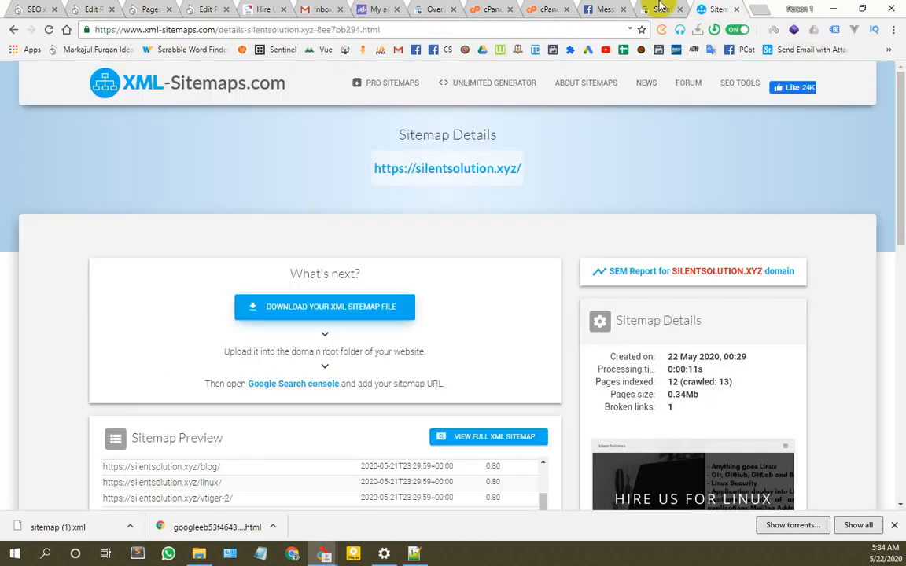
pyautogui.click(658, 8)
pyautogui.click(700, 9)
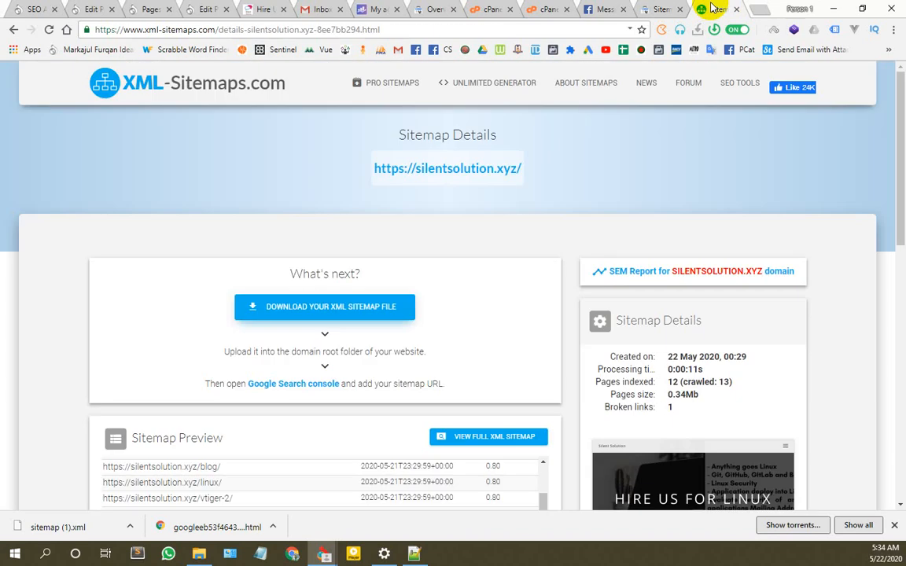
pyautogui.moveTo(522, 169); pyautogui.dragTo(411, 171)
pyautogui.hotkey('ctrl', 'c')
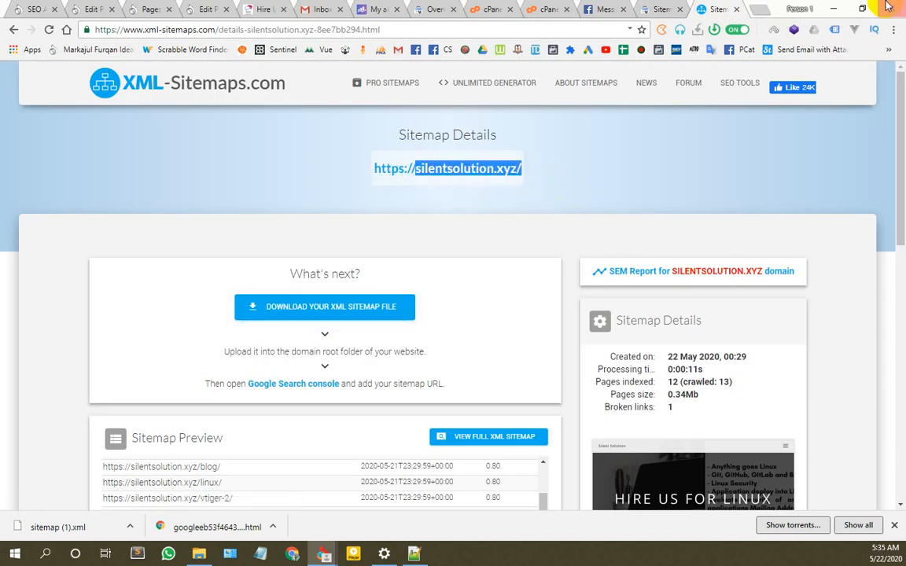
pyautogui.hotkey('ctrl', 't')
pyautogui.hotkey('ctrl', 'v')
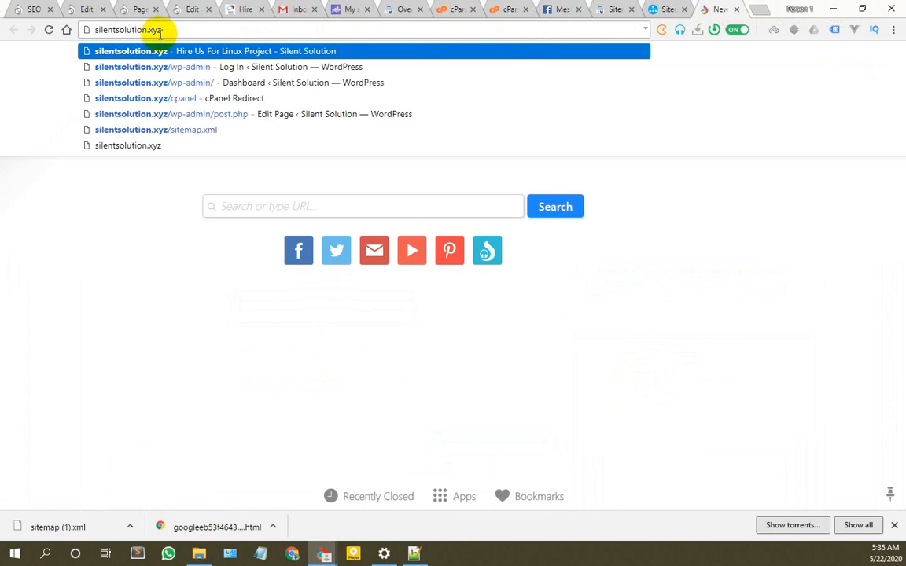
# Step: Change the new tab's address from silentsolution.xyz/ to silentsolution.zip and select it
pyautogui.press('BackSpace')
pyautogui.moveTo(150, 29); pyautogui.dragTo(242, 29)
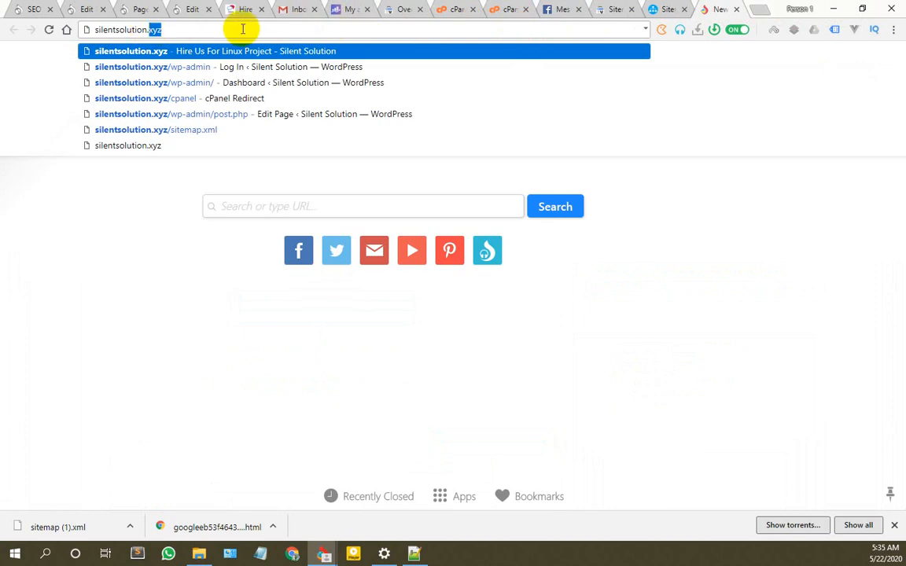
pyautogui.press('BackSpace')
pyautogui.press('BackSpace')
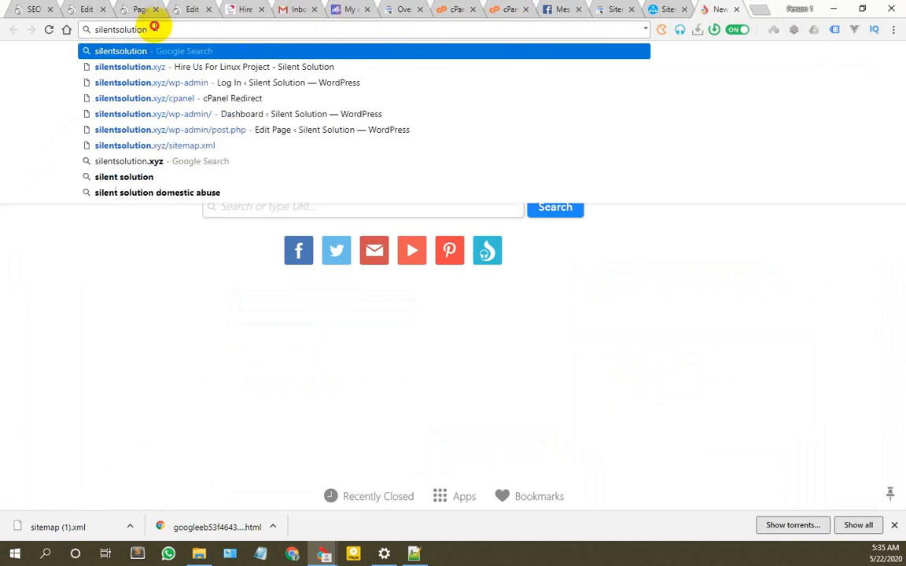
pyautogui.moveTo(151, 27); pyautogui.dragTo(55, 39)
pyautogui.click(156, 26)
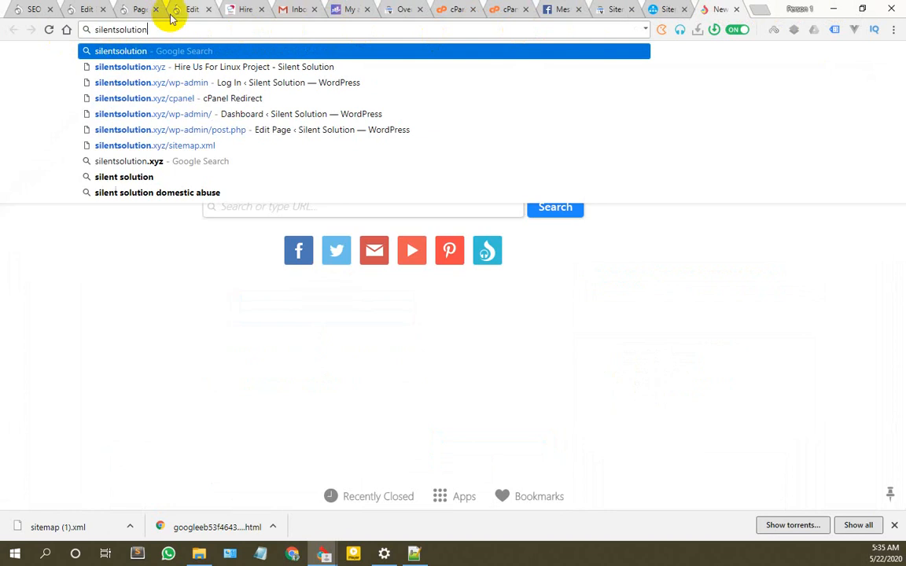
pyautogui.write('.zip')
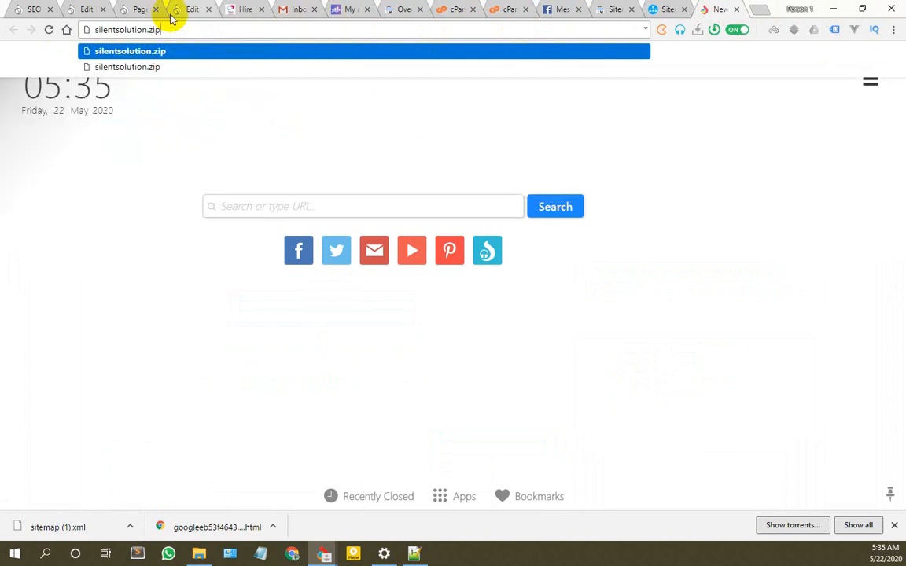
pyautogui.hotkey('ctrl', 'a')
pyautogui.hotkey('ctrl', 'c')
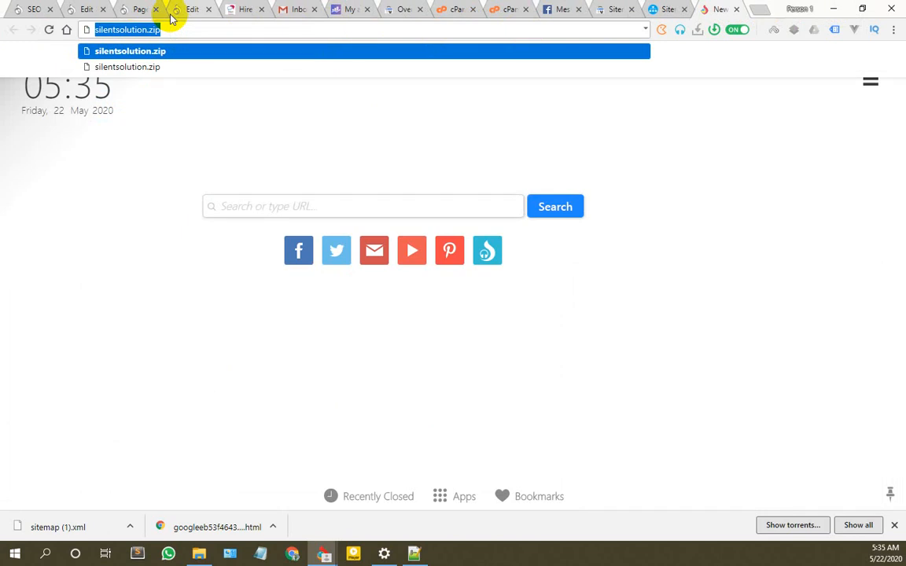
# Step: Start a new File Manager folder named from the pasted address, then cancel it
pyautogui.click(452, 9)
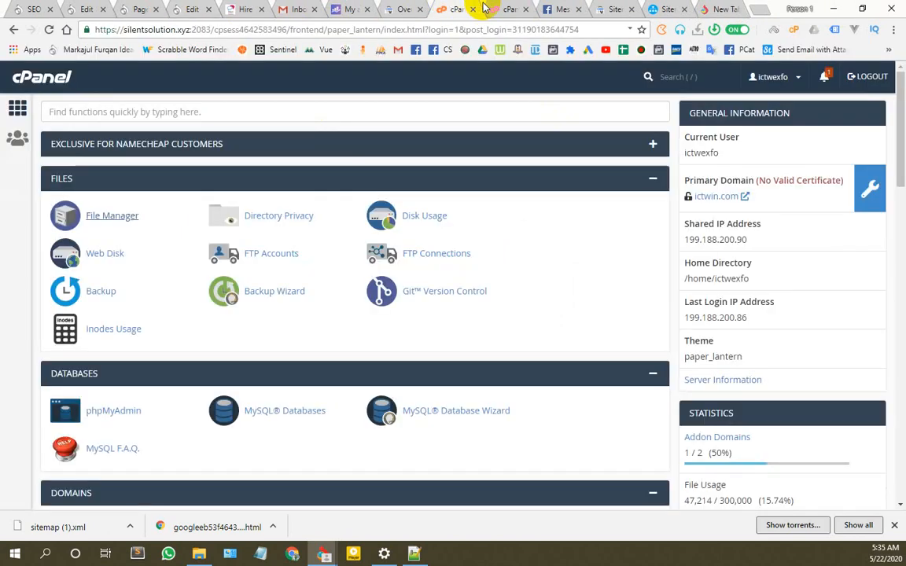
pyautogui.click(485, 7)
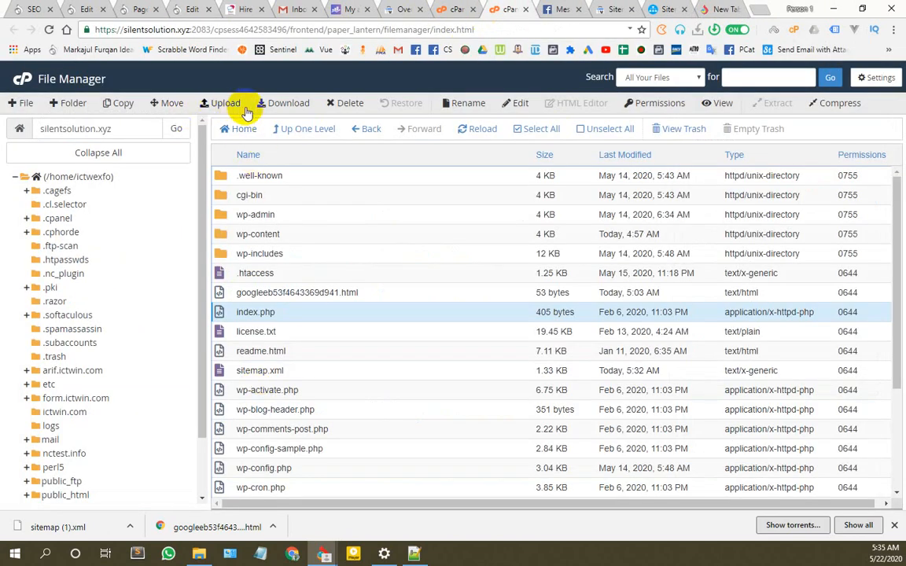
pyautogui.click(73, 104)
pyautogui.hotkey('ctrl', 'v')
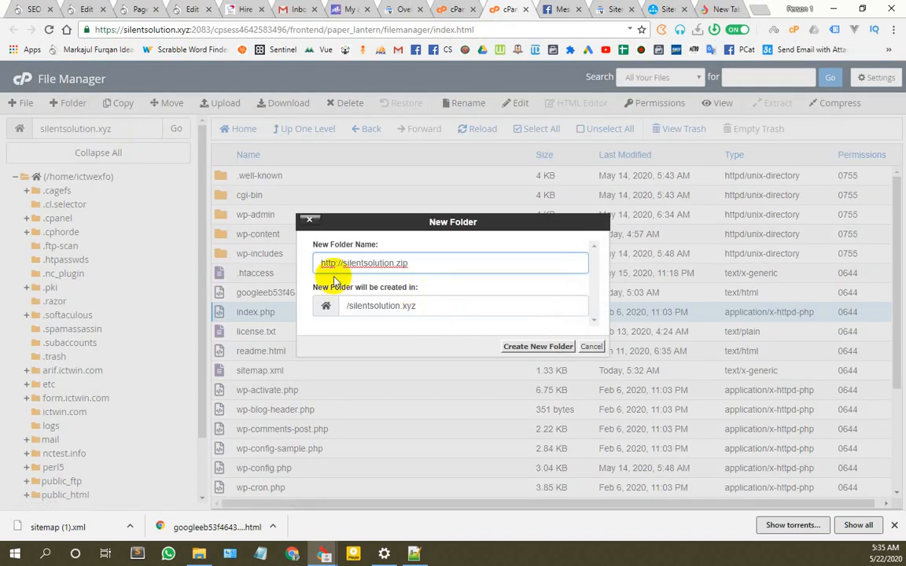
pyautogui.moveTo(341, 263); pyautogui.dragTo(212, 262)
pyautogui.press('BackSpace')
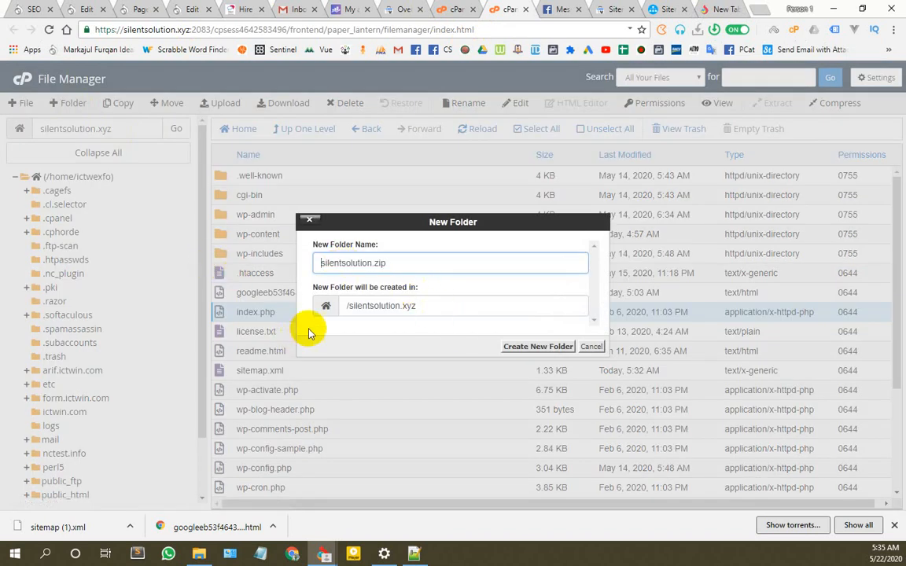
pyautogui.click(583, 347)
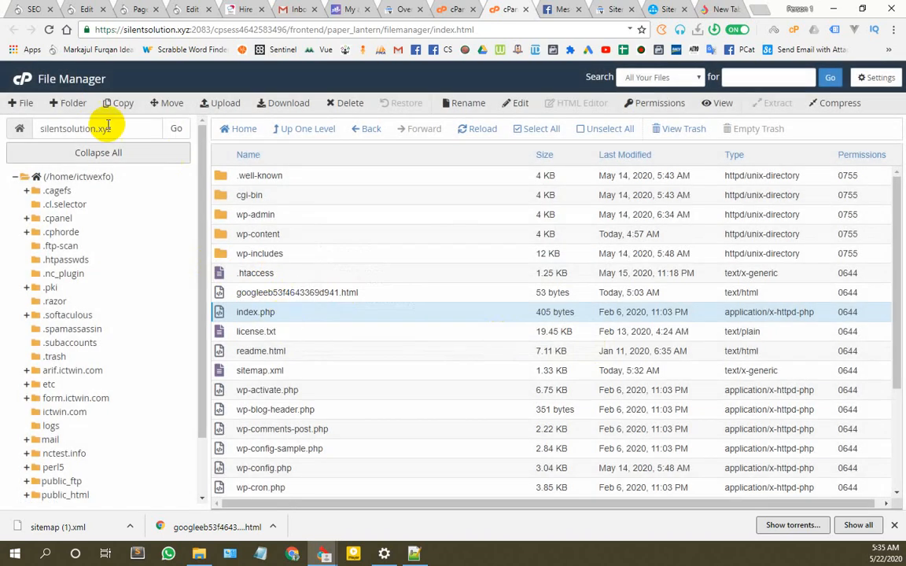
# Step: Create a folder named 'silentsolution' in the silentsolution.xyz site root
pyautogui.click(70, 103)
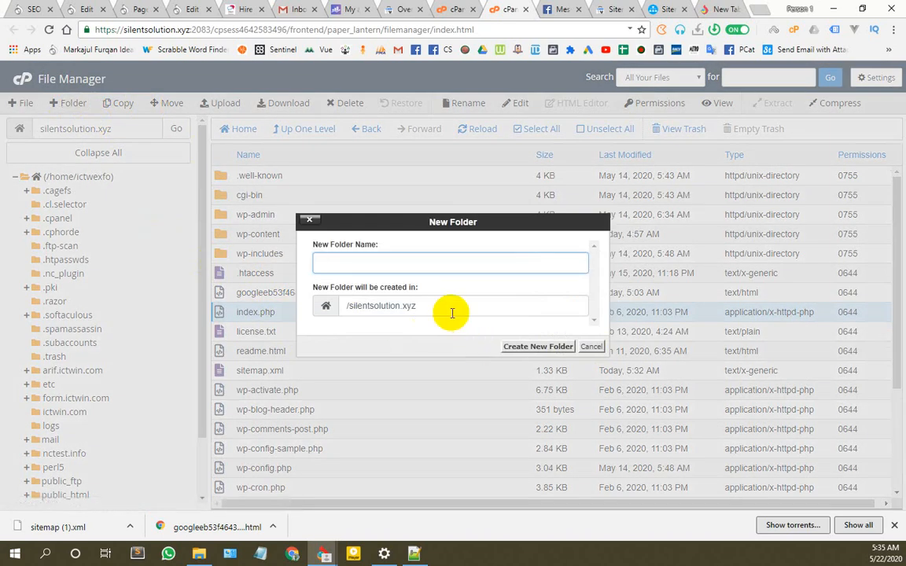
pyautogui.hotkey('ctrl', 'v')
pyautogui.press('BackSpace')
pyautogui.press('BackSpace')
pyautogui.press('BackSpace')
pyautogui.press('BackSpace')
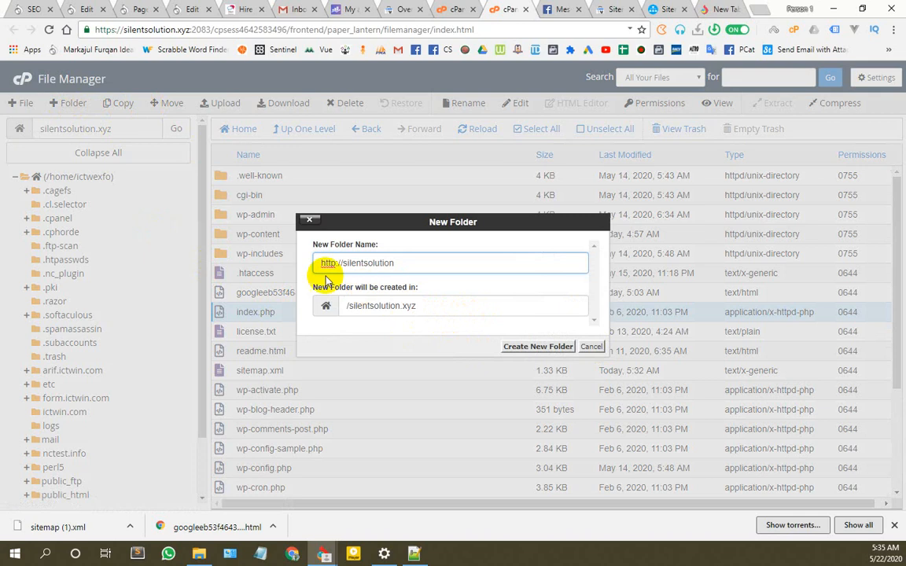
pyautogui.moveTo(343, 263); pyautogui.dragTo(223, 267)
pyautogui.press('BackSpace')
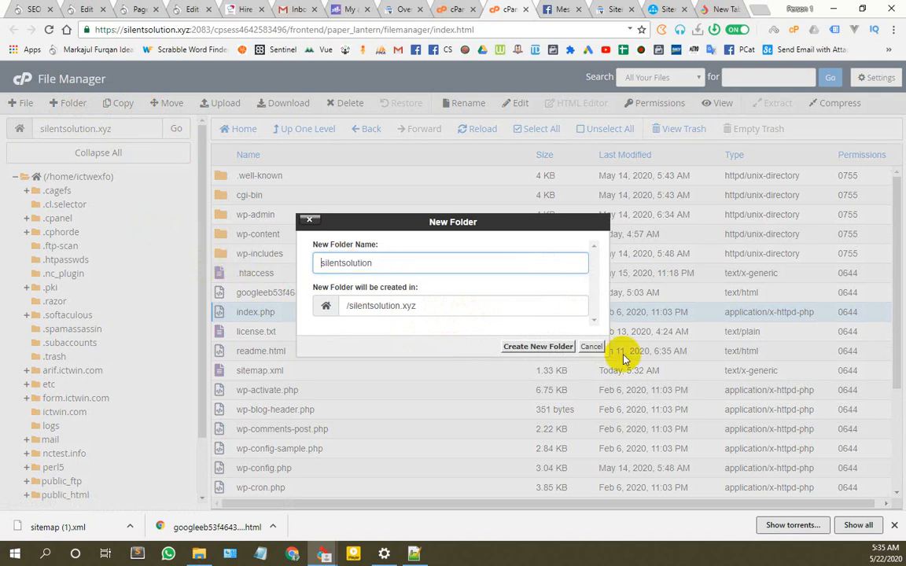
pyautogui.click(534, 347)
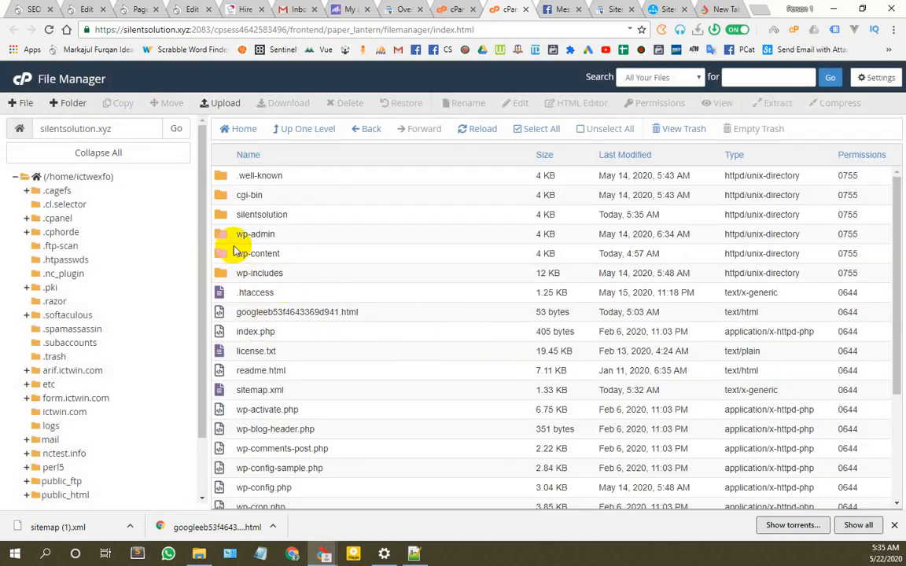
# Step: Compress the silentsolution folder into a Zip archive, silentsolution.zip
pyautogui.click(244, 214)
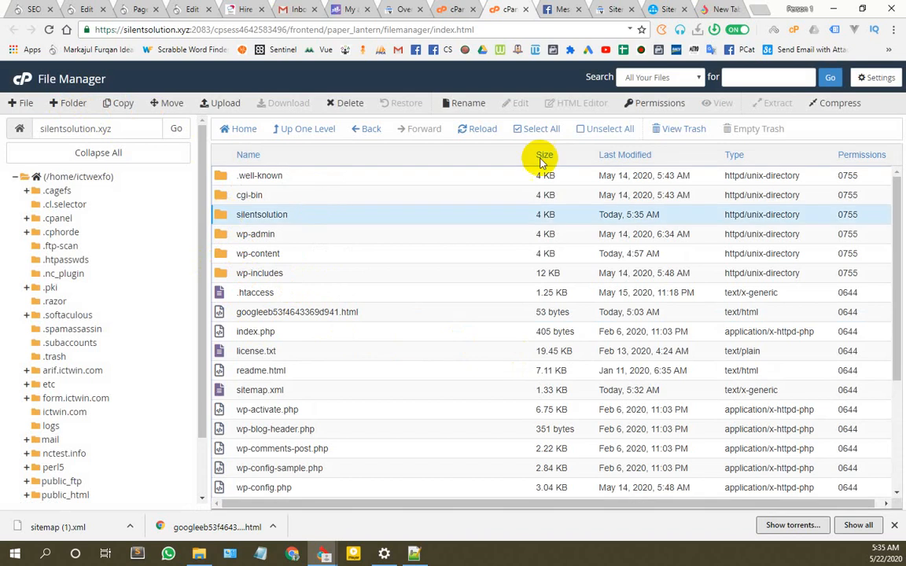
pyautogui.click(843, 103)
pyautogui.click(317, 231)
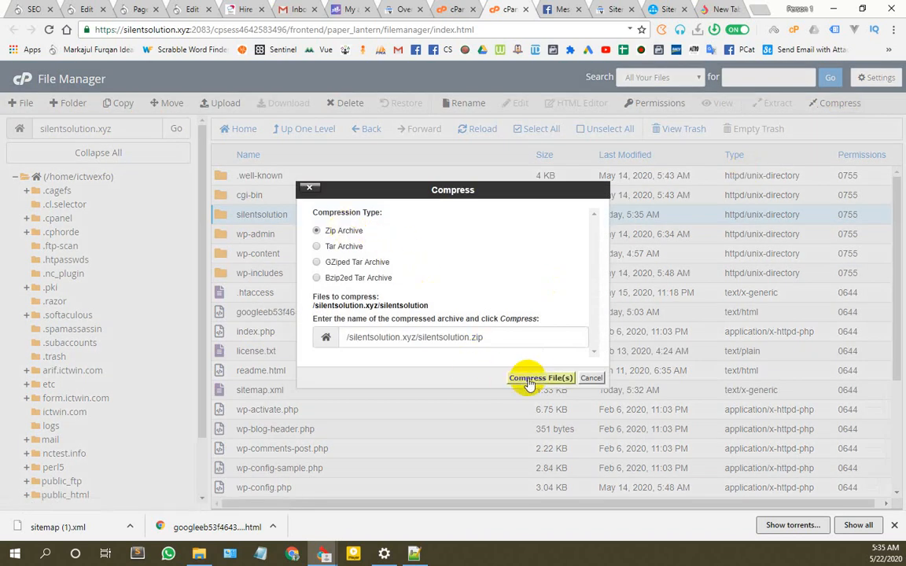
pyautogui.click(535, 378)
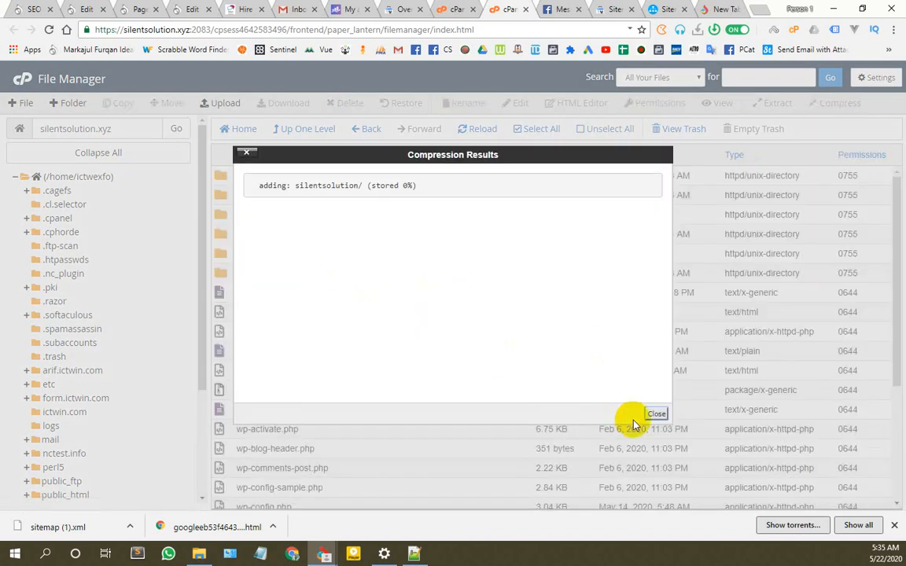
pyautogui.click(653, 412)
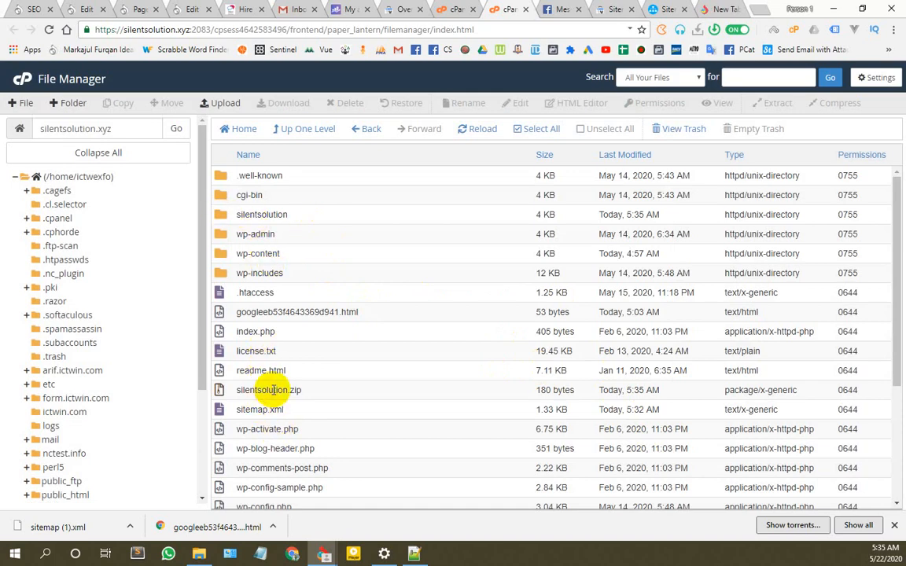
# Step: Request silentsolution.xyz/silentsolution.zip in the new tab and set aside the 180-byte download prompt
pyautogui.click(717, 8)
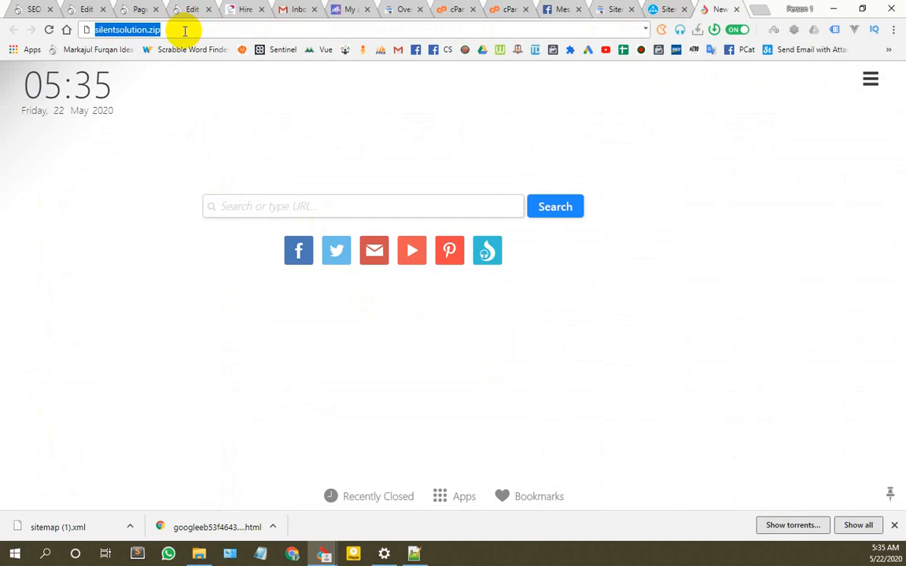
pyautogui.write('si')
pyautogui.press('Right')
pyautogui.write('/')
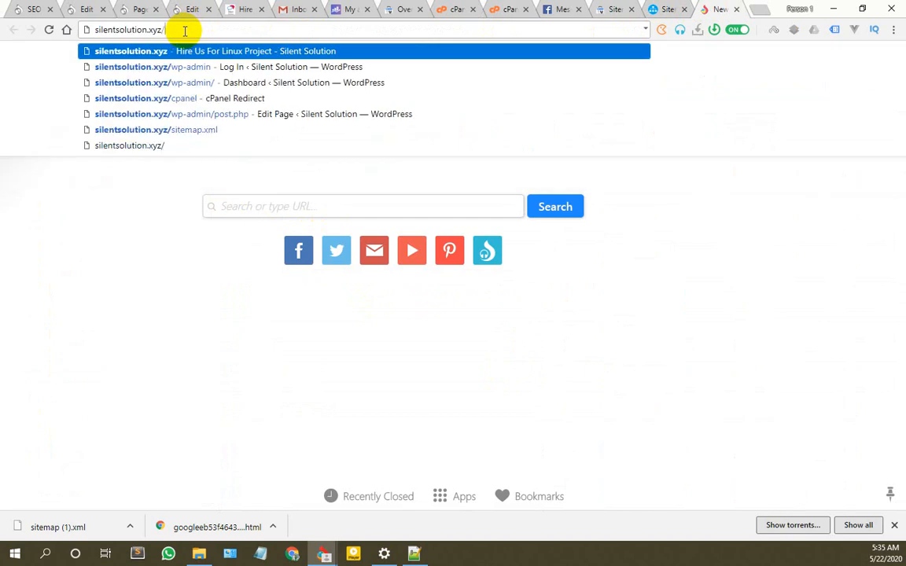
pyautogui.doubleClick(135, 29)
pyautogui.hotkey('ctrl', 'c')
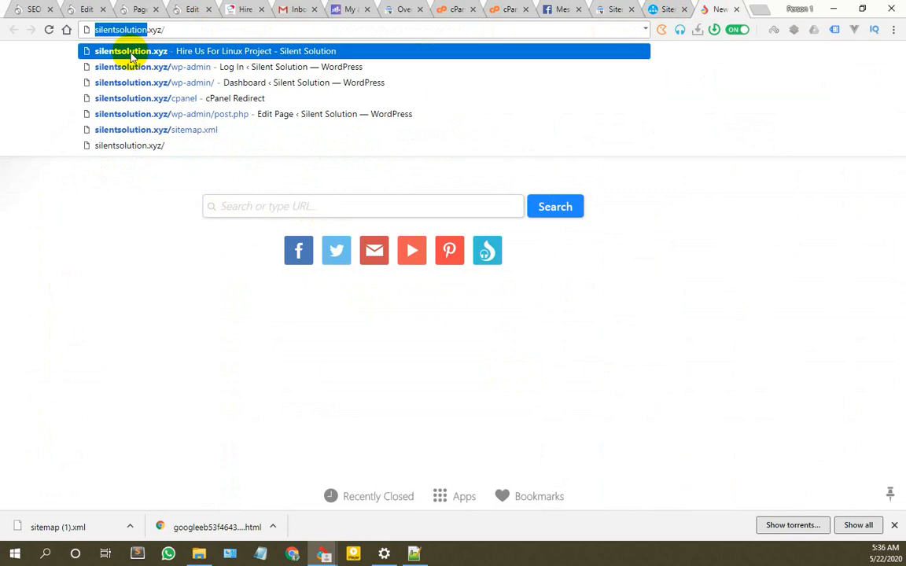
pyautogui.click(174, 29)
pyautogui.hotkey('ctrl', 'v')
pyautogui.write('f')
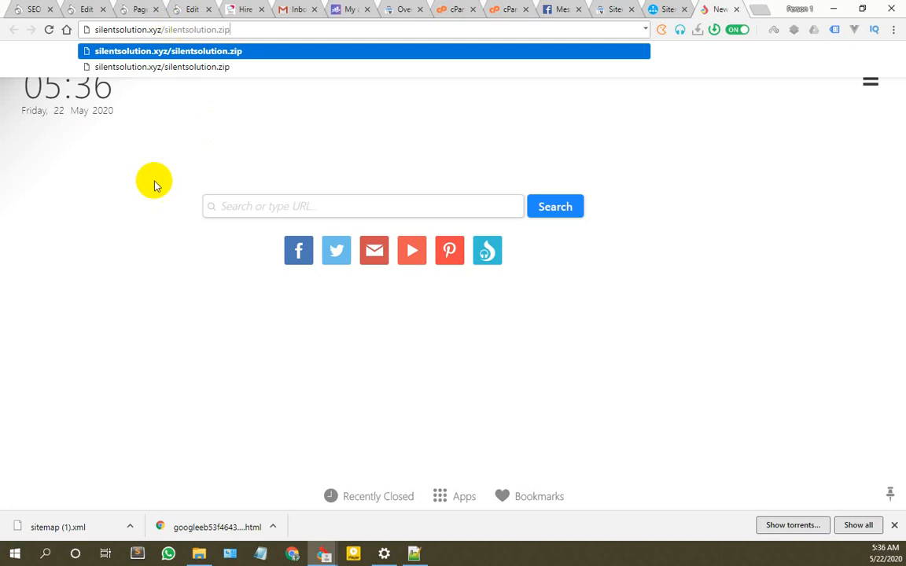
pyautogui.press('Return')
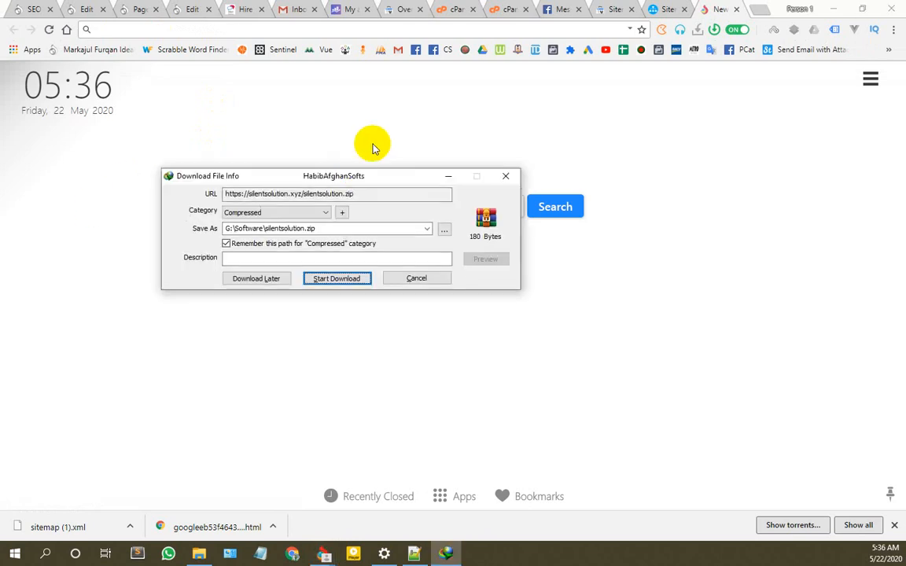
pyautogui.moveTo(350, 172); pyautogui.dragTo(446, 154)
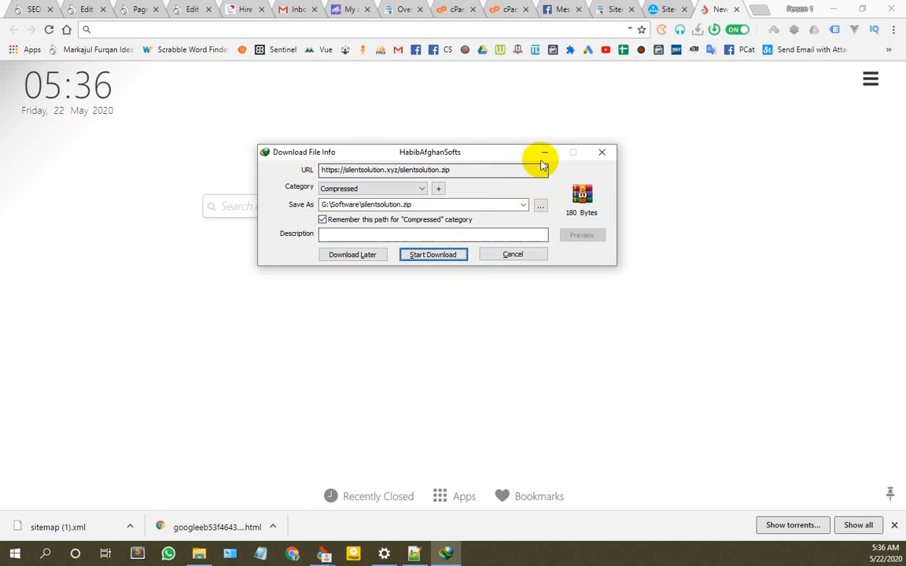
pyautogui.click(601, 152)
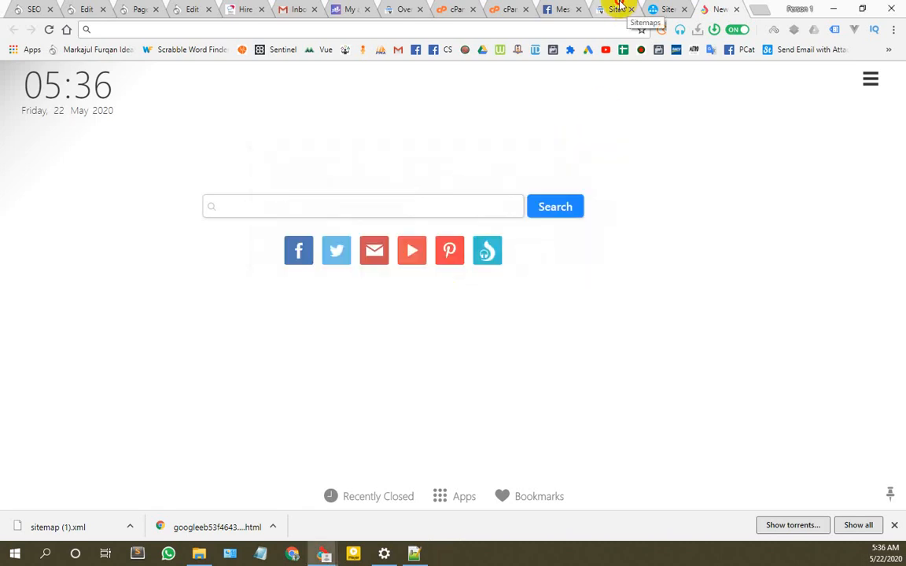
# Step: Browse Search Console's Overview and Performance reports, dismiss the tip, and return to Sitemaps
pyautogui.click(618, 8)
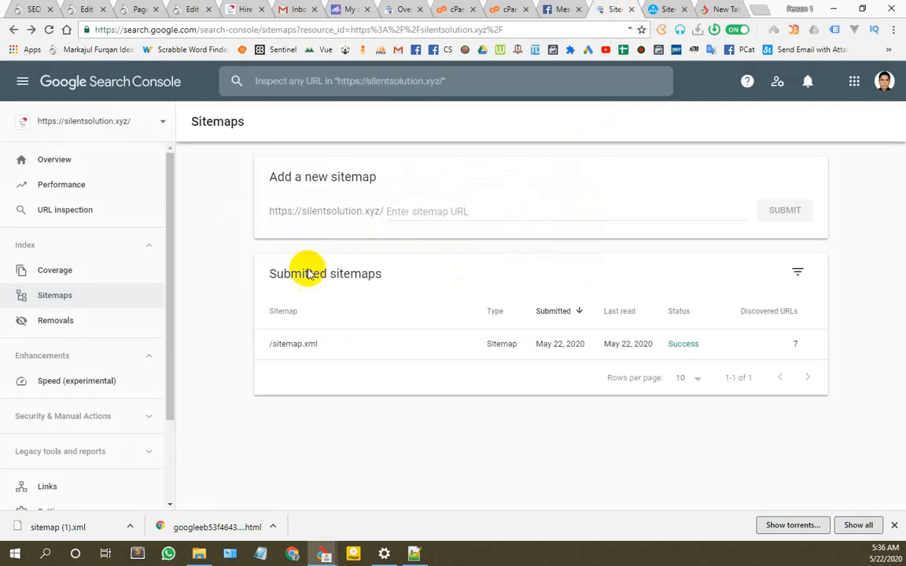
pyautogui.click(63, 163)
pyautogui.click(55, 296)
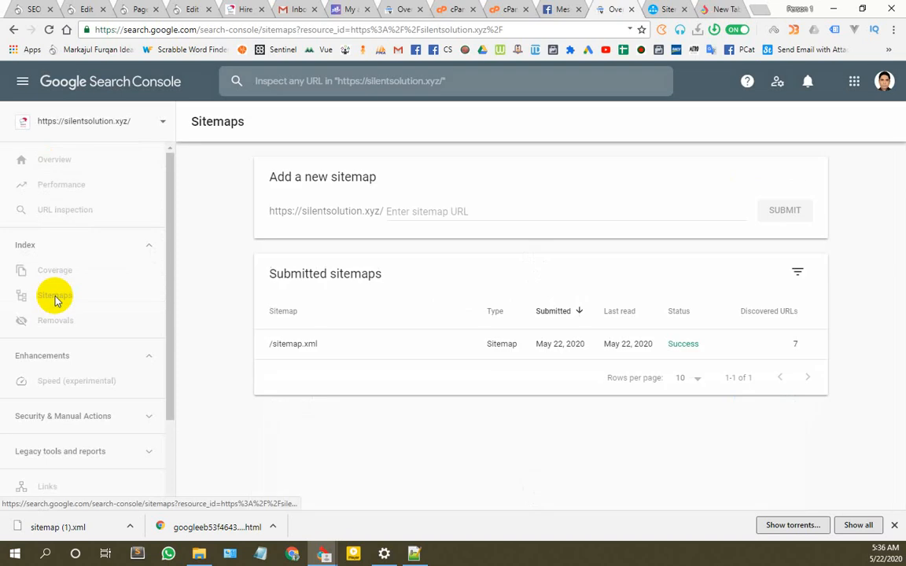
pyautogui.scroll(-2, 102, 338)
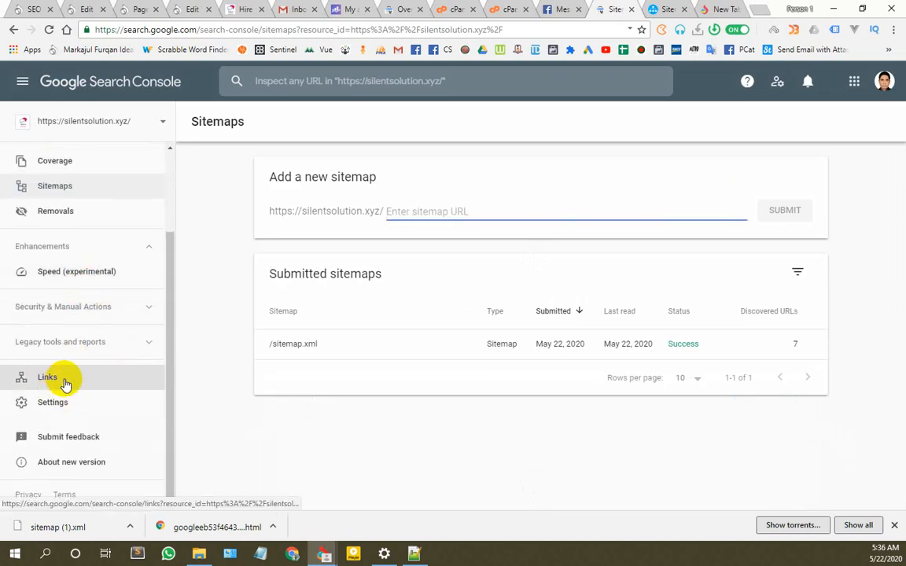
pyautogui.scroll(3, 63, 369)
pyautogui.click(62, 184)
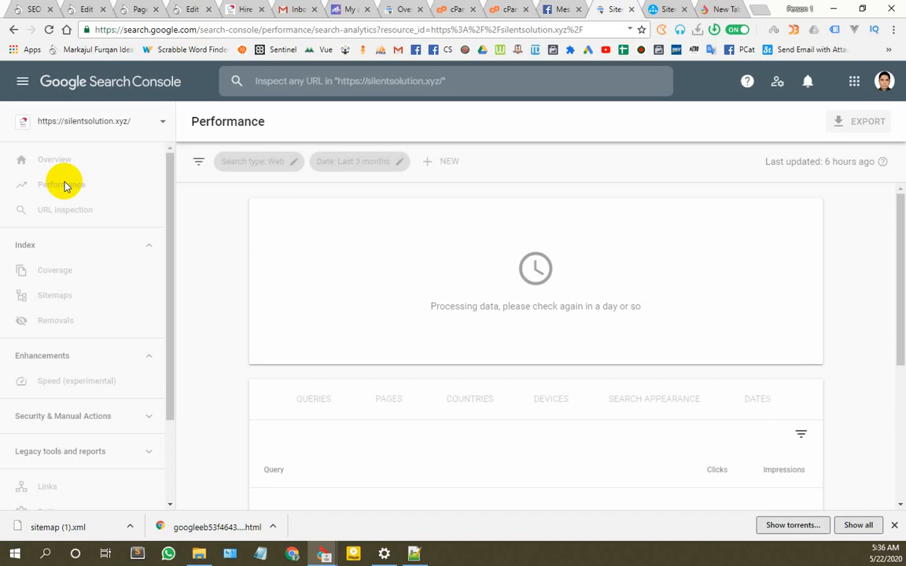
pyautogui.click(832, 464)
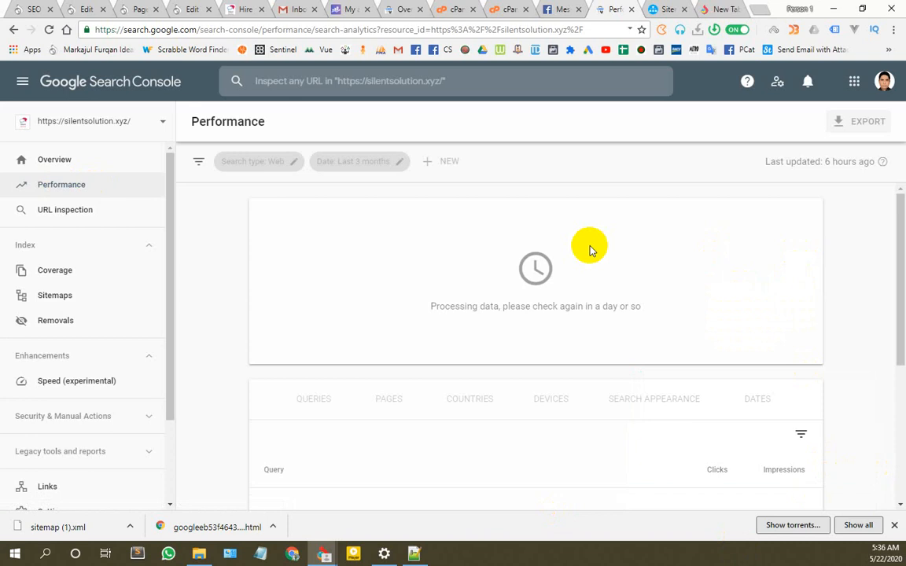
pyautogui.click(56, 297)
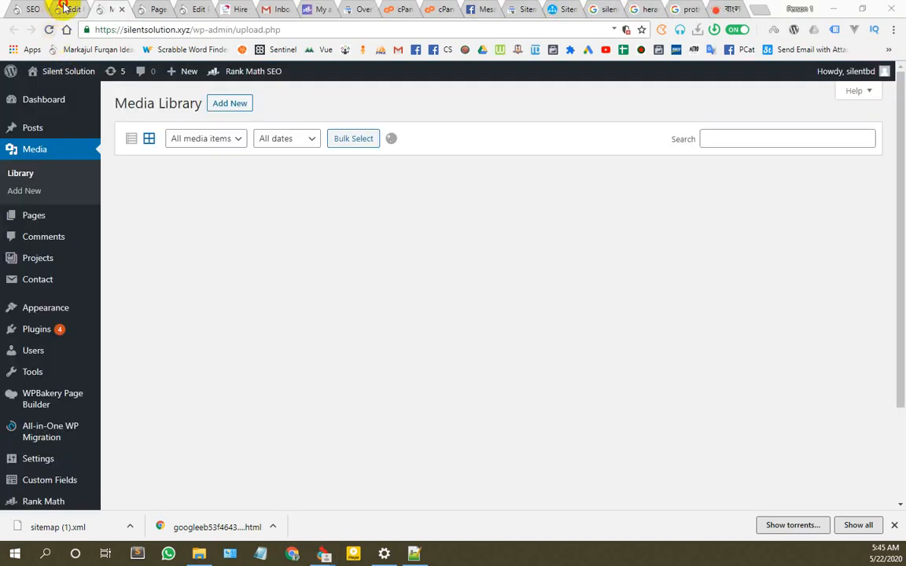
pyautogui.click(63, 10)
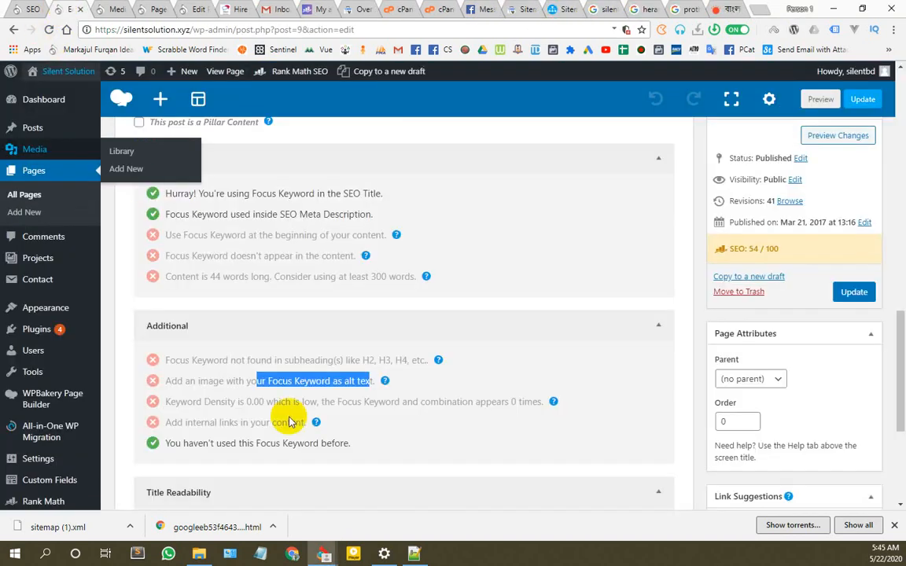
# Step: Set the first Linux-services laptop-and-penguin image as the page's featured image
pyautogui.click(182, 392)
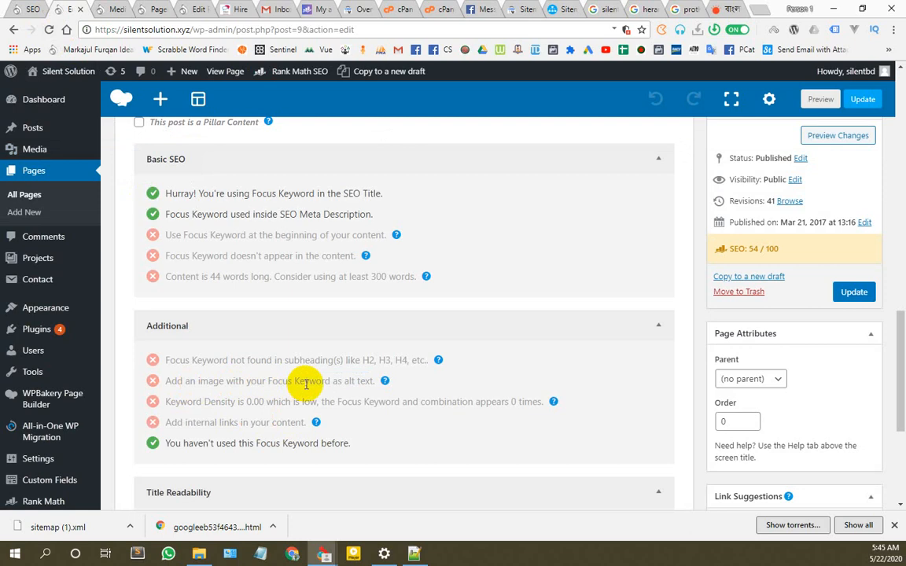
pyautogui.scroll(-3, 519, 368)
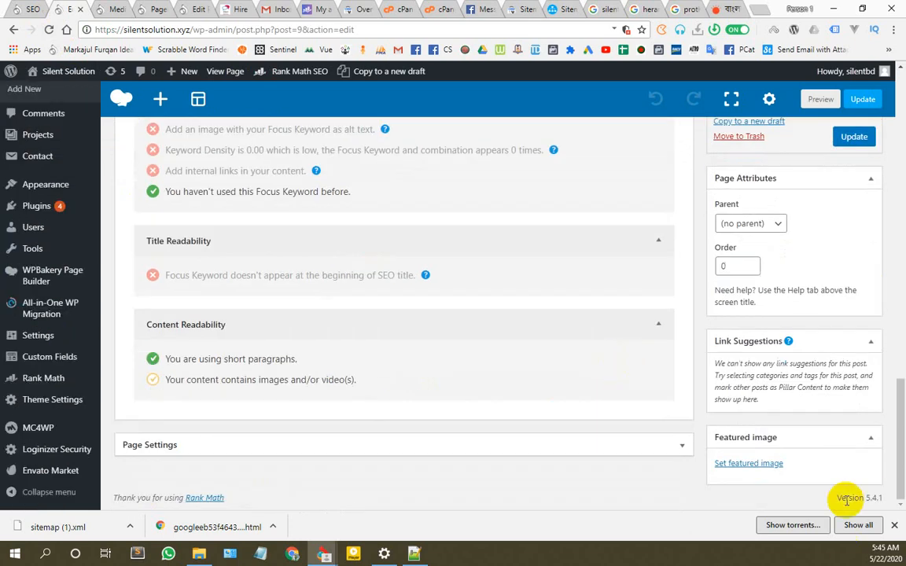
pyautogui.scroll(14, 766, 472)
pyautogui.scroll(-13, 766, 447)
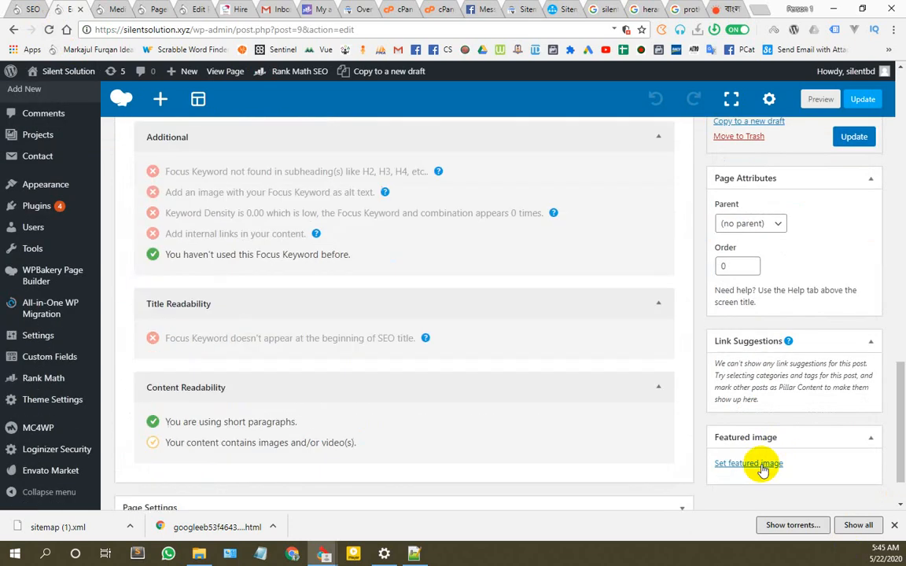
pyautogui.click(752, 465)
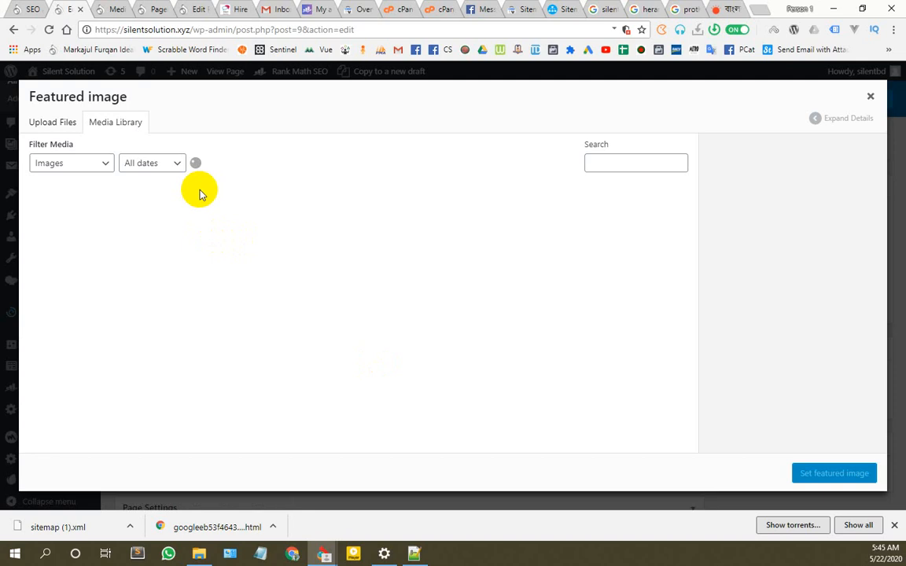
pyautogui.click(68, 233)
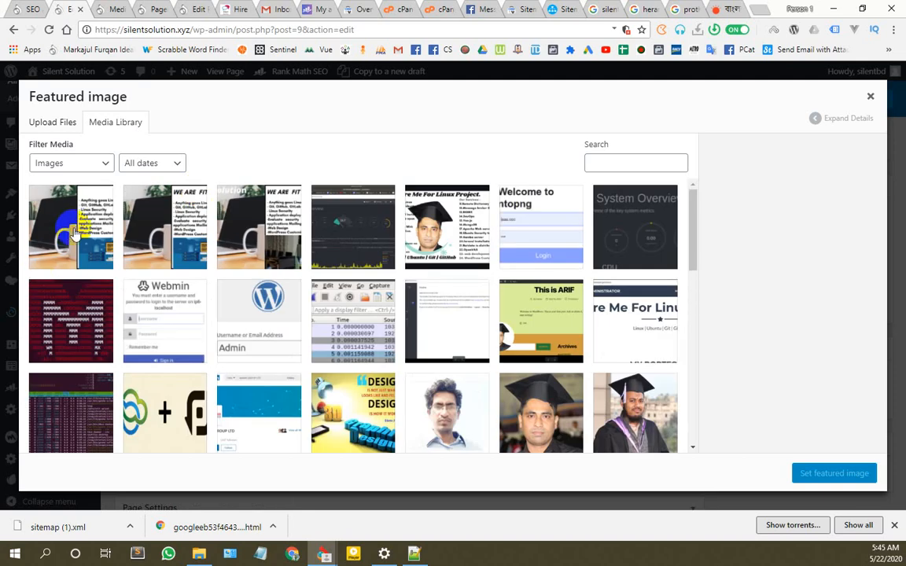
pyautogui.scroll(-2, 782, 209)
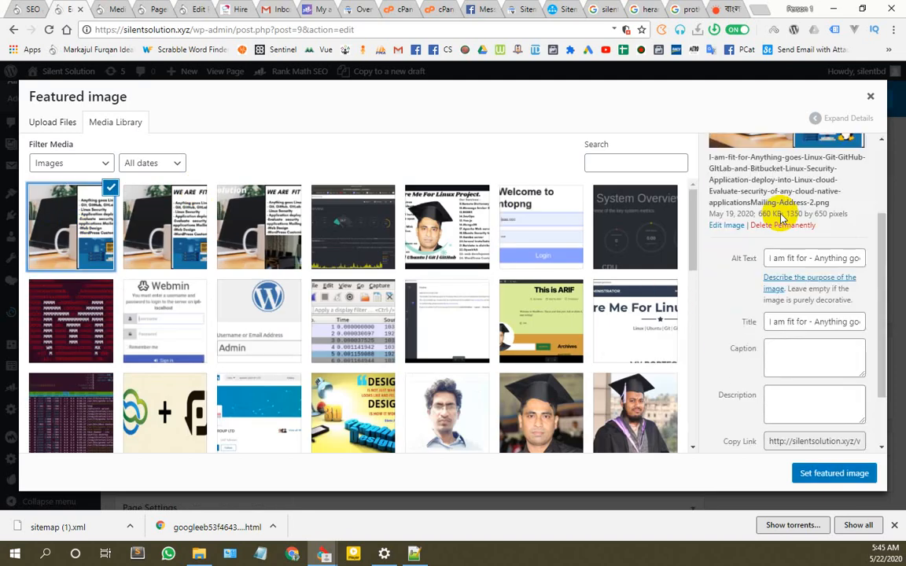
pyautogui.scroll(-2, 783, 219)
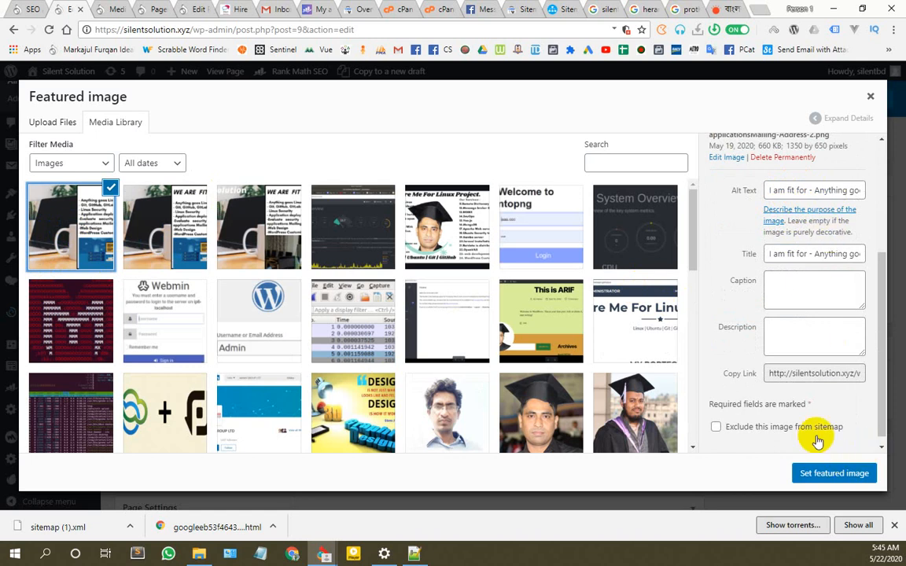
pyautogui.click(838, 474)
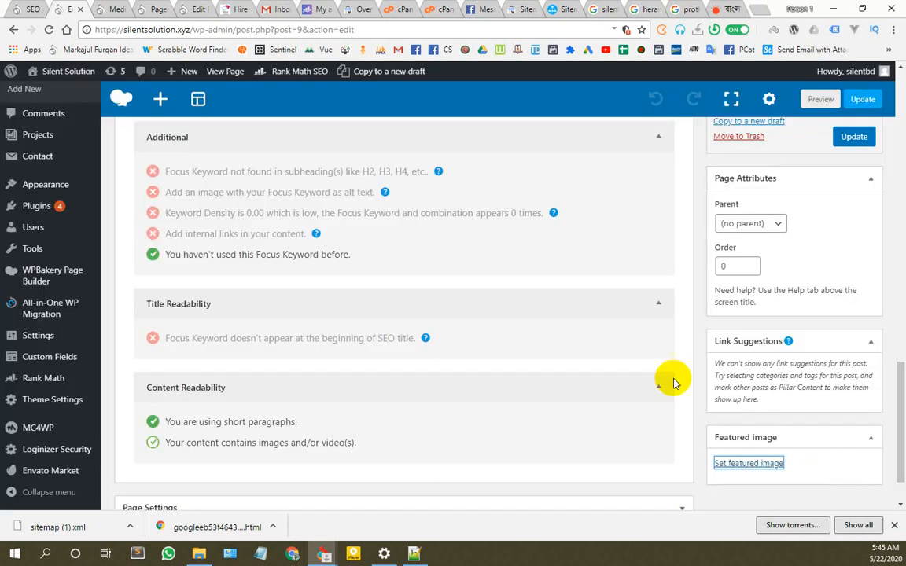
# Step: Add the page title 'Hire Us For Linux Project' as a Rank Math focus keyword
pyautogui.scroll(20, 257, 334)
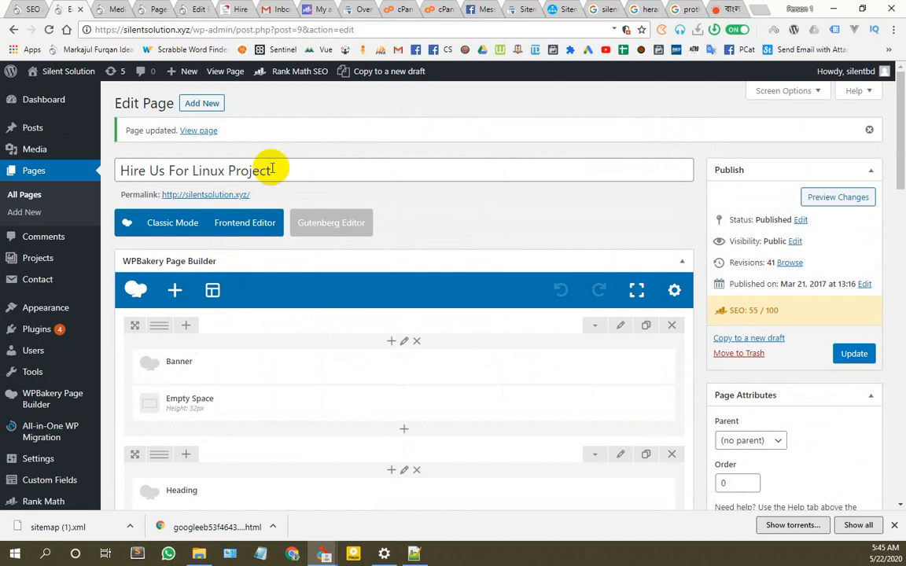
pyautogui.moveTo(272, 170); pyautogui.dragTo(134, 170)
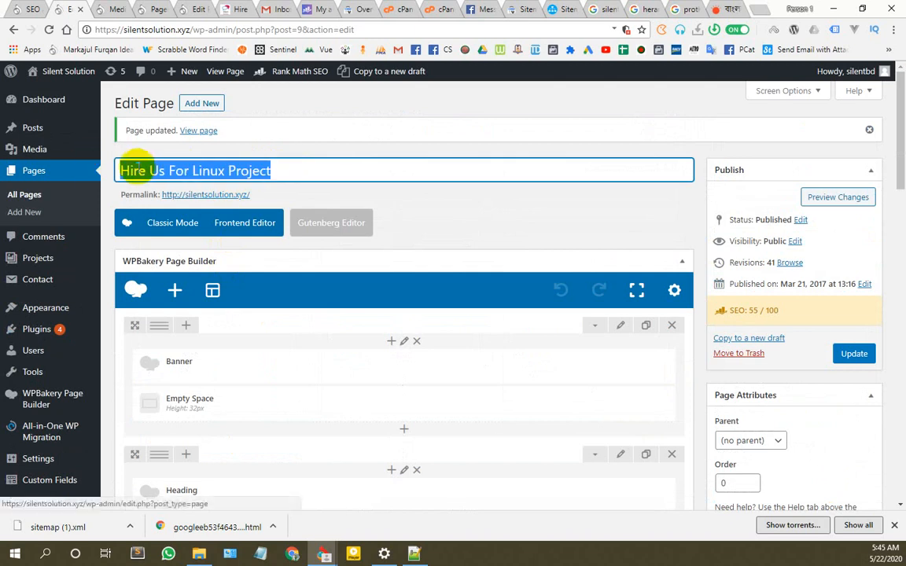
pyautogui.rightClick(139, 170)
pyautogui.click(168, 193)
pyautogui.scroll(-15, 294, 336)
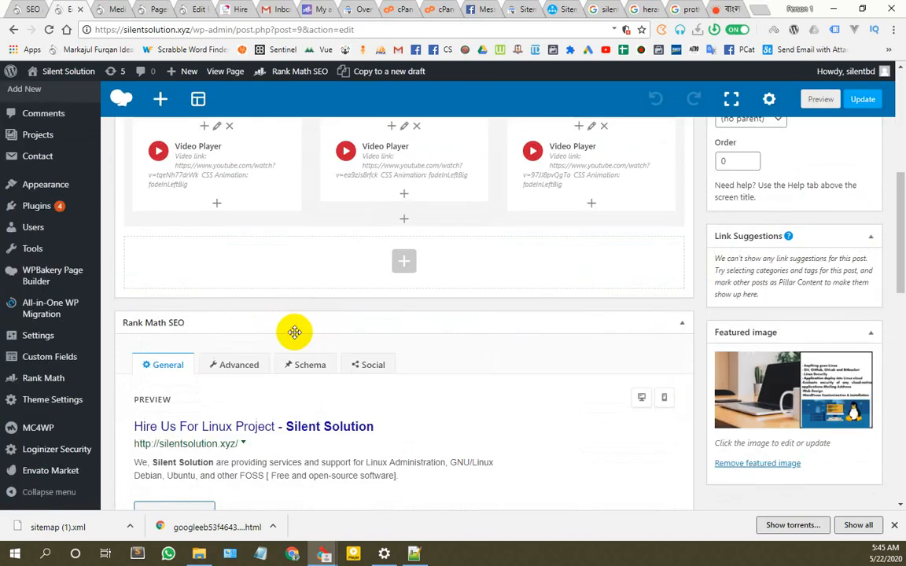
pyautogui.click(361, 336)
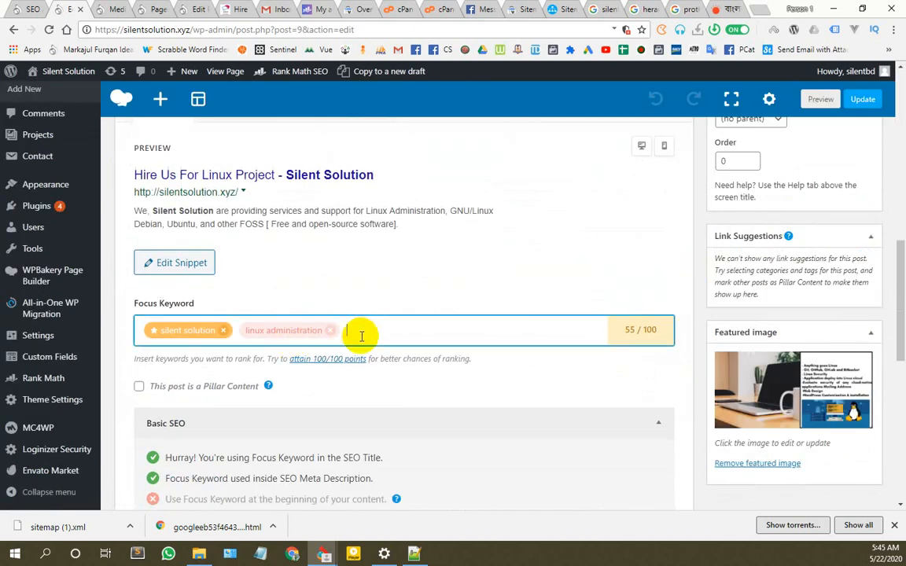
pyautogui.hotkey('ctrl', 'v')
pyautogui.press('Return')
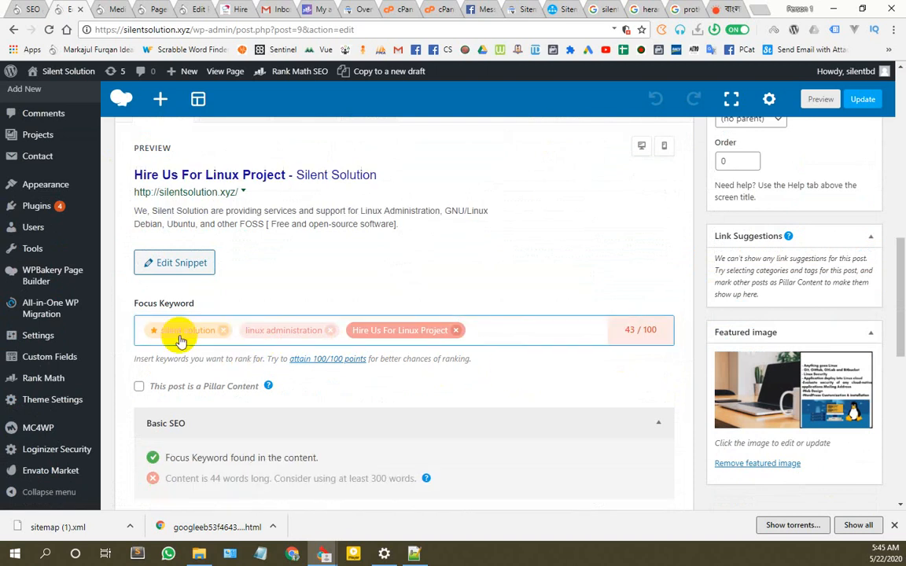
pyautogui.scroll(-3, 530, 350)
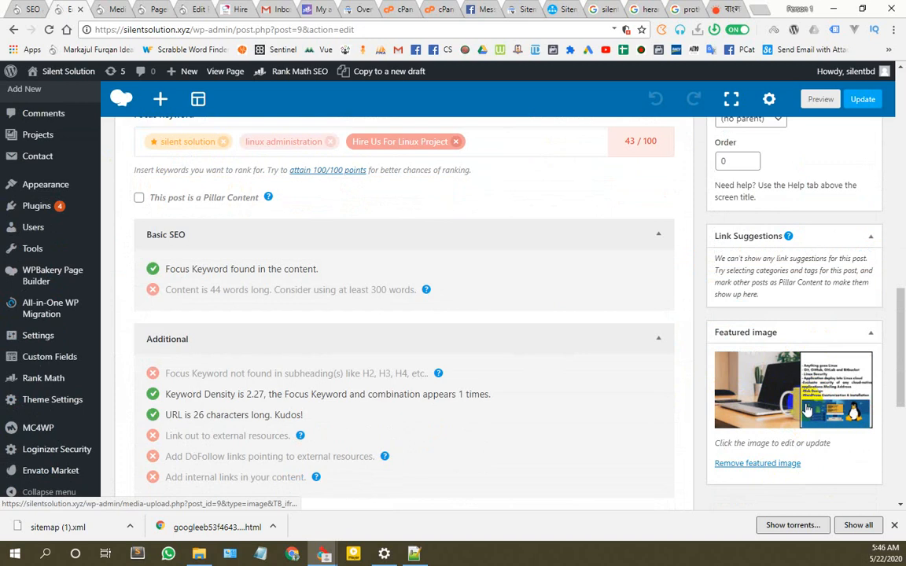
pyautogui.scroll(10, 323, 370)
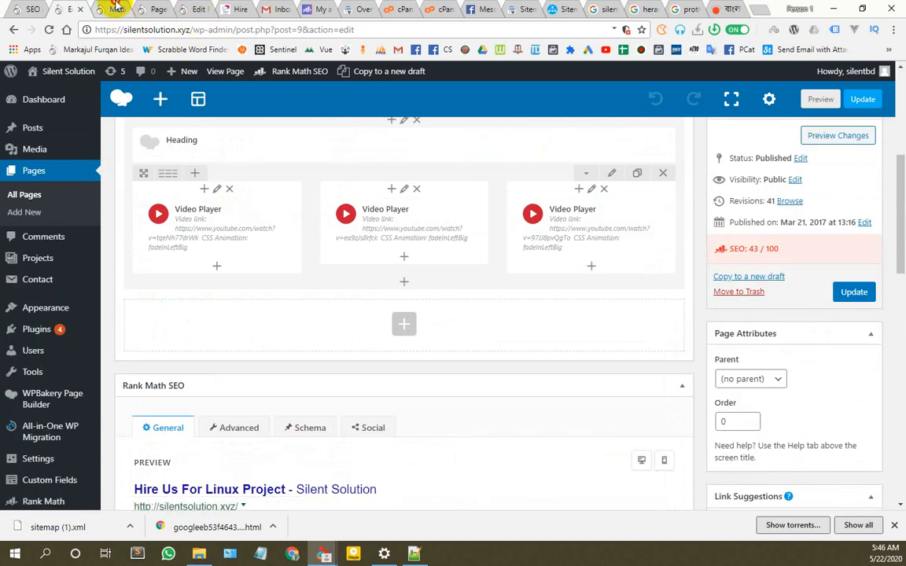
pyautogui.click(139, 9)
# Step: Set the first Linux-services image's alt text to 'Hire Us For Linux Project'
pyautogui.click(163, 203)
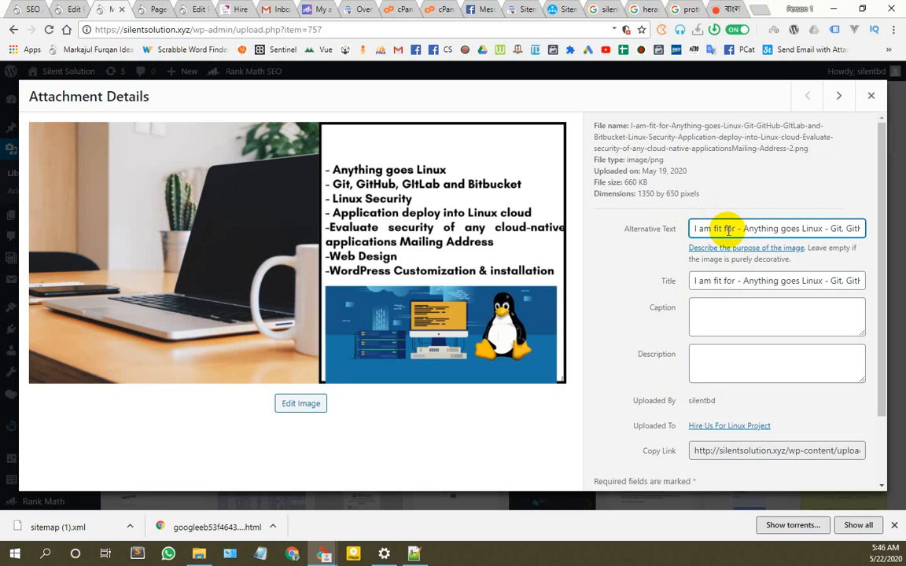
pyautogui.hotkey('ctrl', 'a')
pyautogui.hotkey('ctrl', 'v')
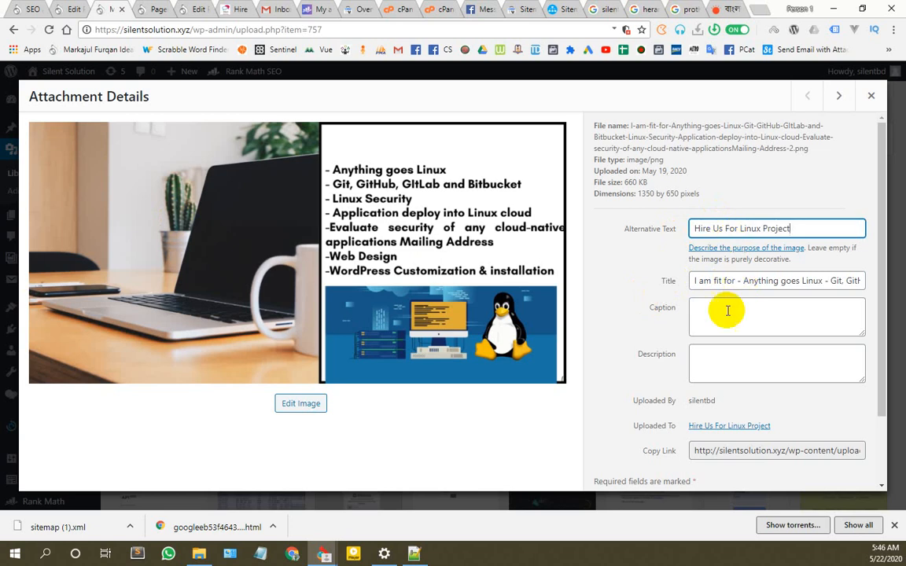
pyautogui.press('Tab')
pyautogui.scroll(-2, 691, 356)
pyautogui.scroll(2, 845, 178)
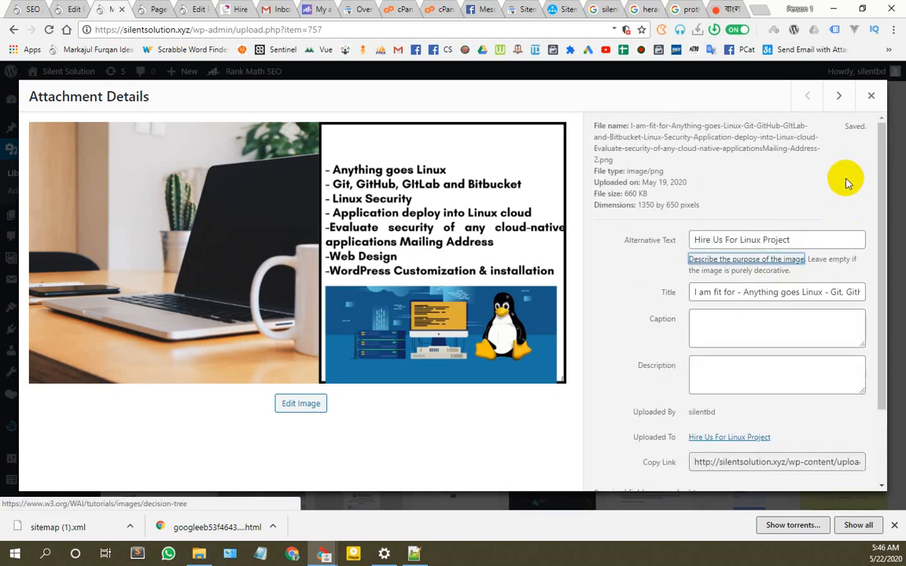
# Step: Browse to the Silent Solution-branded image and permanently delete it
pyautogui.click(838, 96)
pyautogui.click(775, 227)
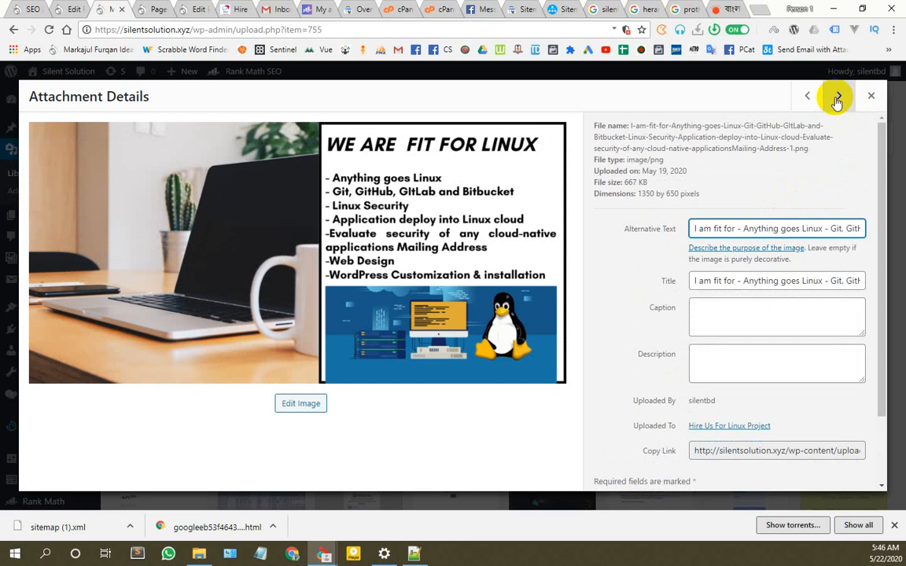
pyautogui.click(838, 98)
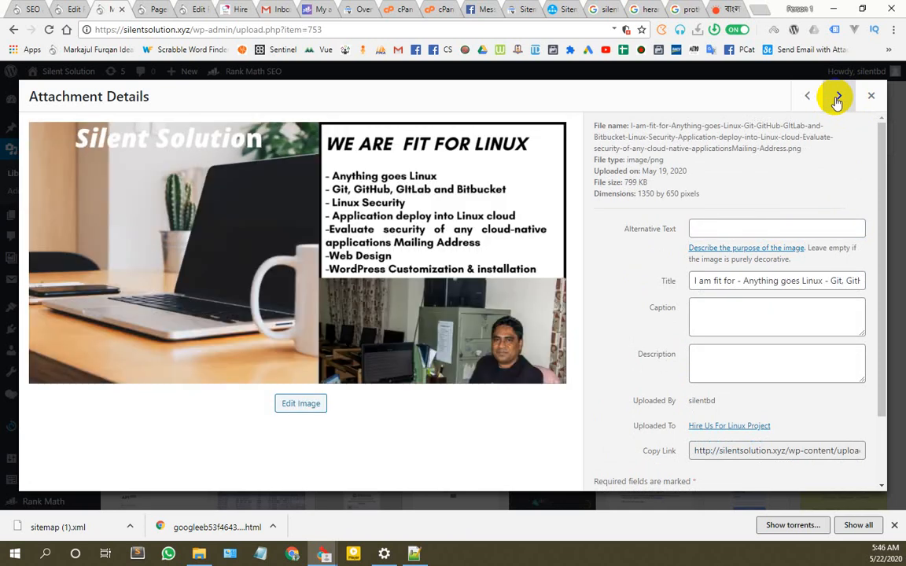
pyautogui.click(838, 97)
pyautogui.click(806, 95)
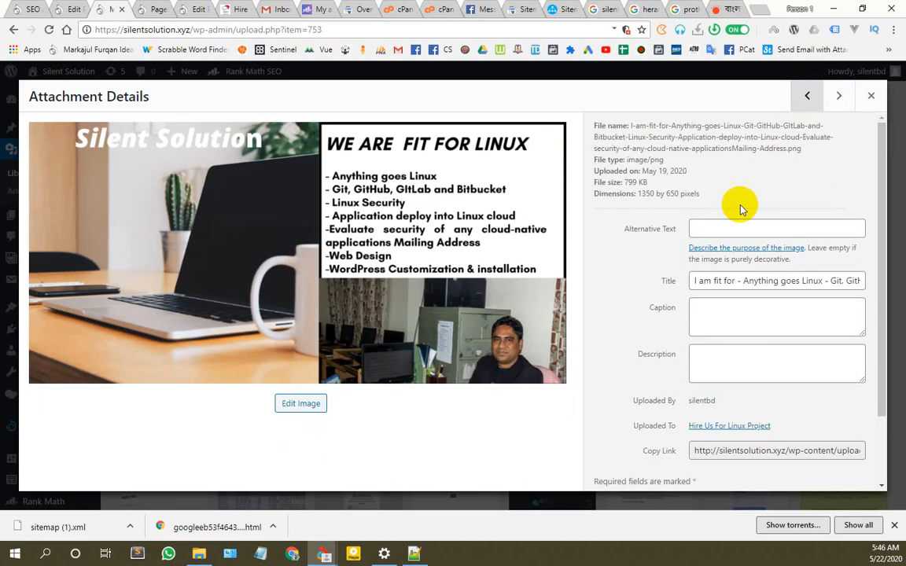
pyautogui.scroll(-2, 690, 316)
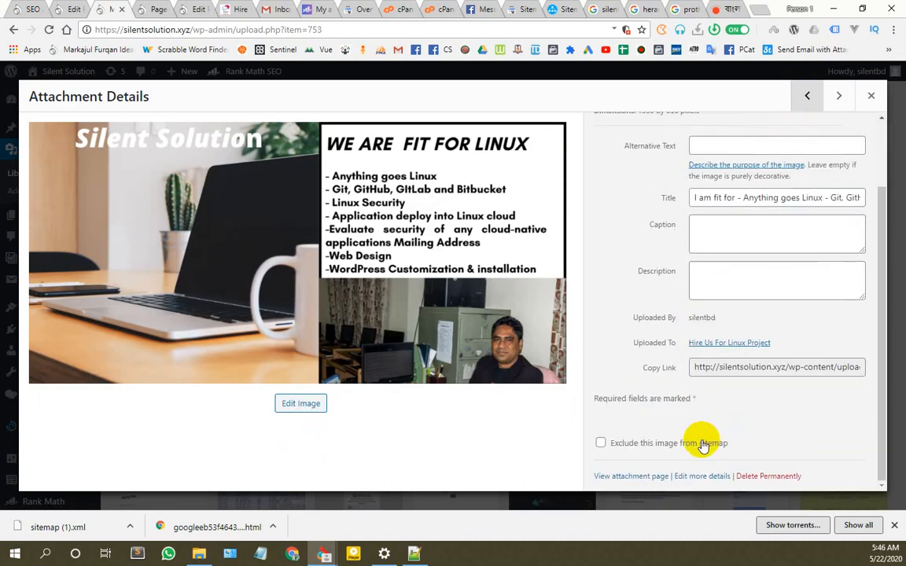
pyautogui.click(754, 476)
pyautogui.click(513, 123)
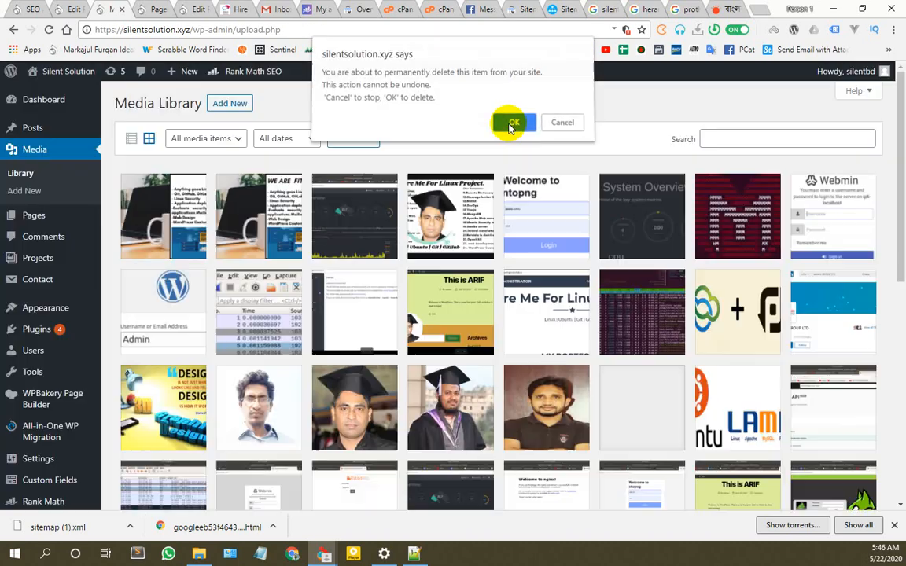
# Step: Copy the Linux Security Tools image's title into its alternative text
pyautogui.click(550, 196)
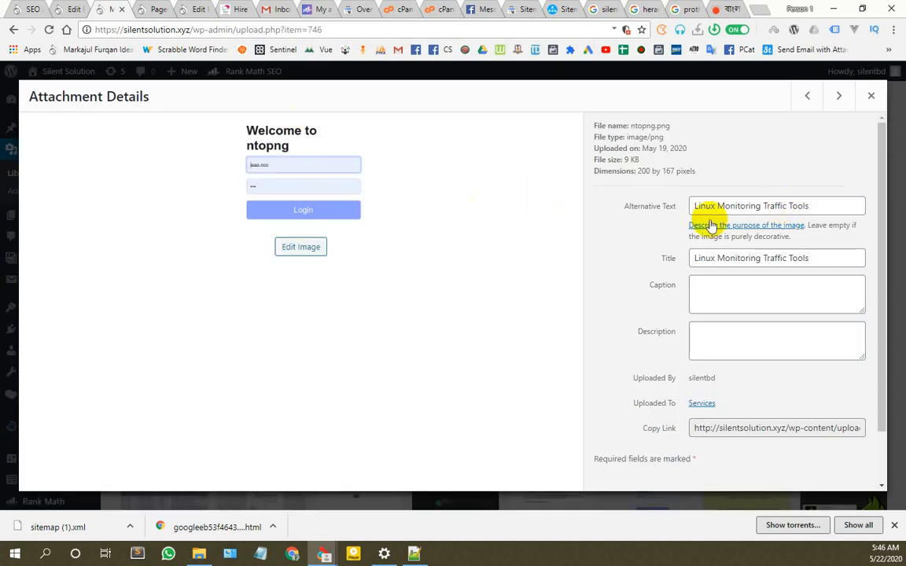
pyautogui.click(837, 97)
pyautogui.click(837, 96)
pyautogui.click(838, 97)
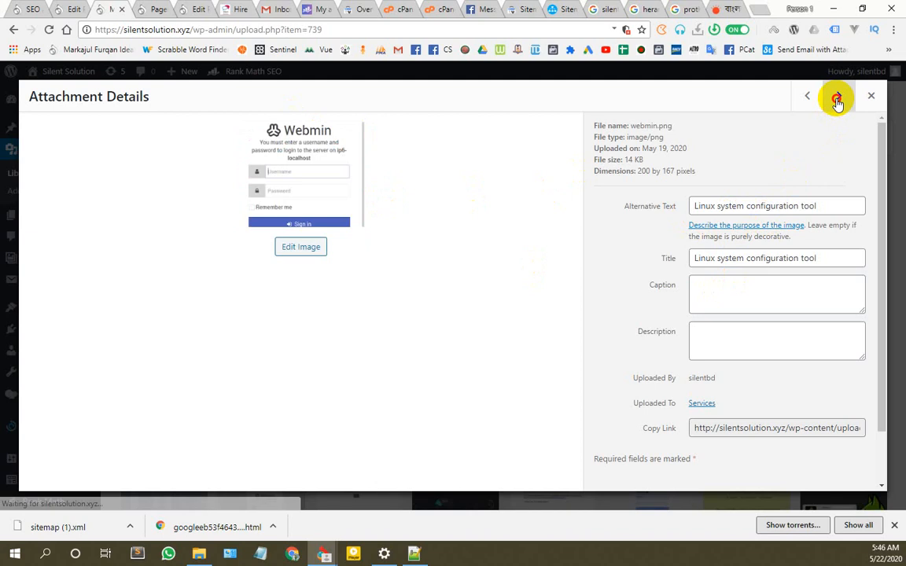
pyautogui.click(838, 97)
pyautogui.click(838, 96)
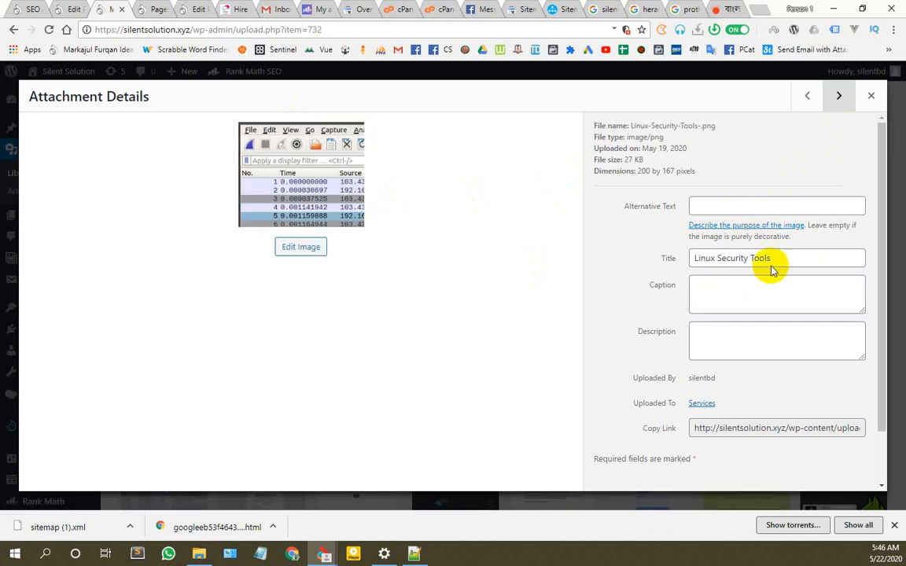
pyautogui.moveTo(771, 261); pyautogui.dragTo(697, 262)
pyautogui.hotkey('ctrl', 'c')
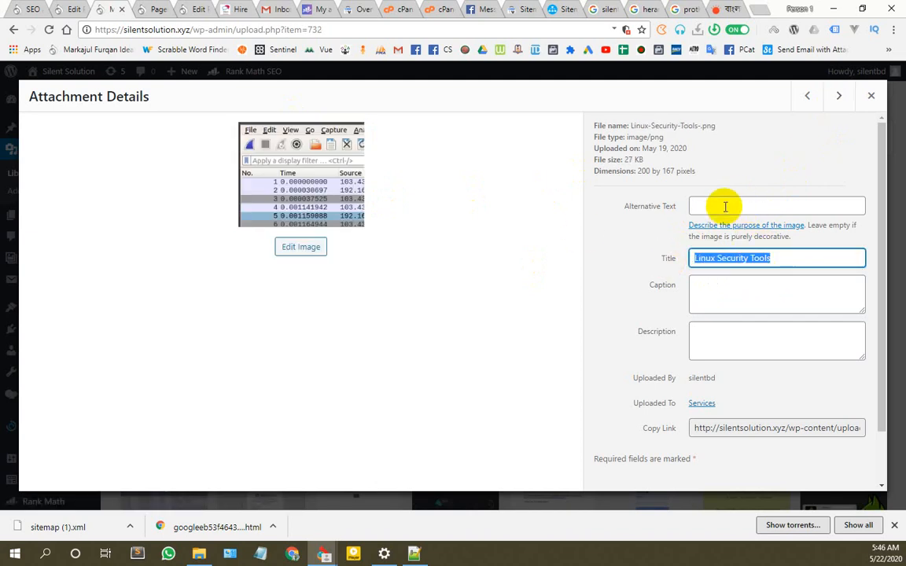
pyautogui.click(722, 204)
pyautogui.hotkey('ctrl', 'v')
# Step: Set alt text 'website' on both website images
pyautogui.click(839, 97)
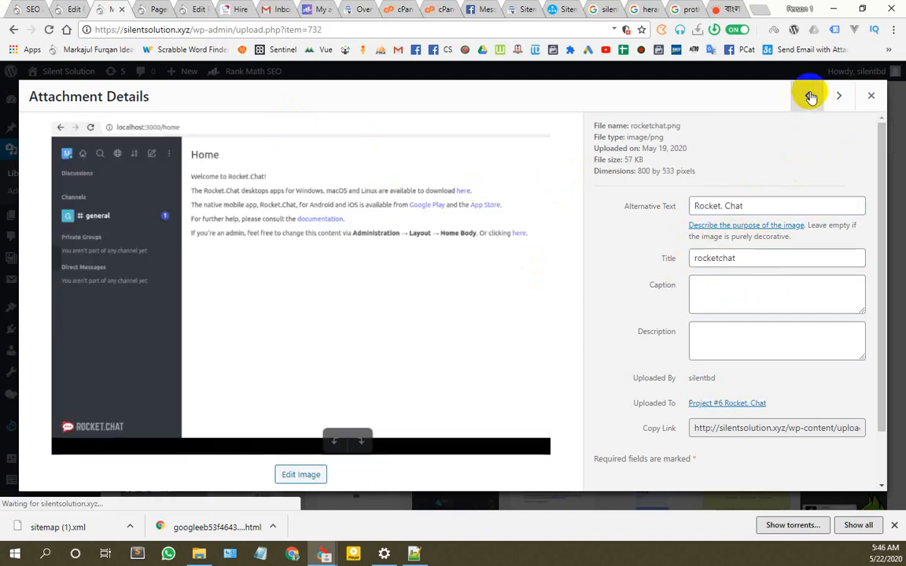
pyautogui.click(806, 95)
pyautogui.click(839, 96)
pyautogui.click(838, 96)
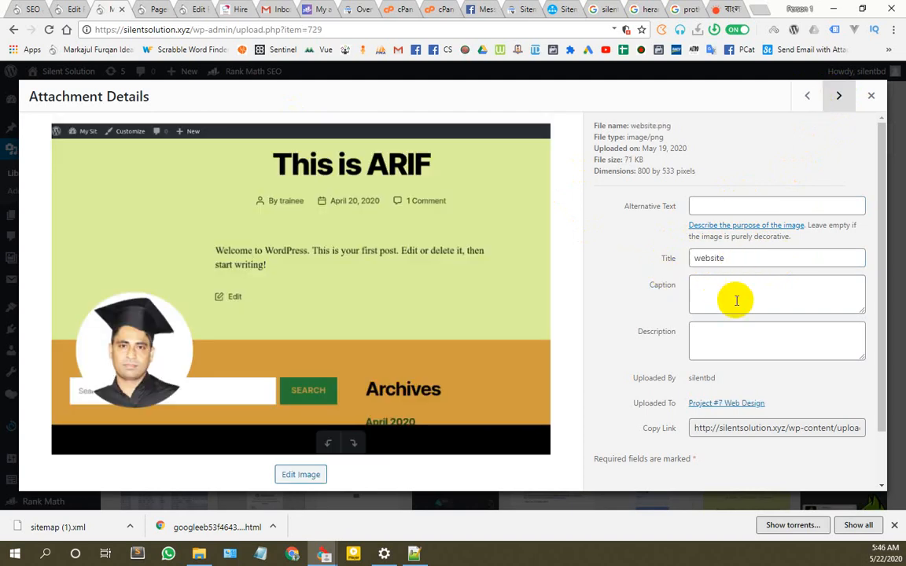
pyautogui.moveTo(732, 263); pyautogui.dragTo(643, 258)
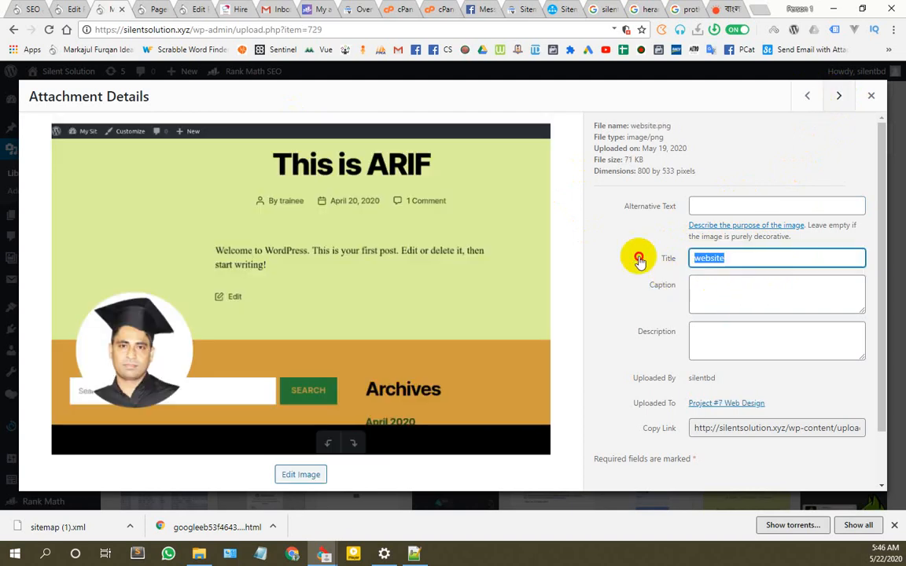
pyautogui.click(717, 207)
pyautogui.hotkey('ctrl', 'v')
pyautogui.click(838, 96)
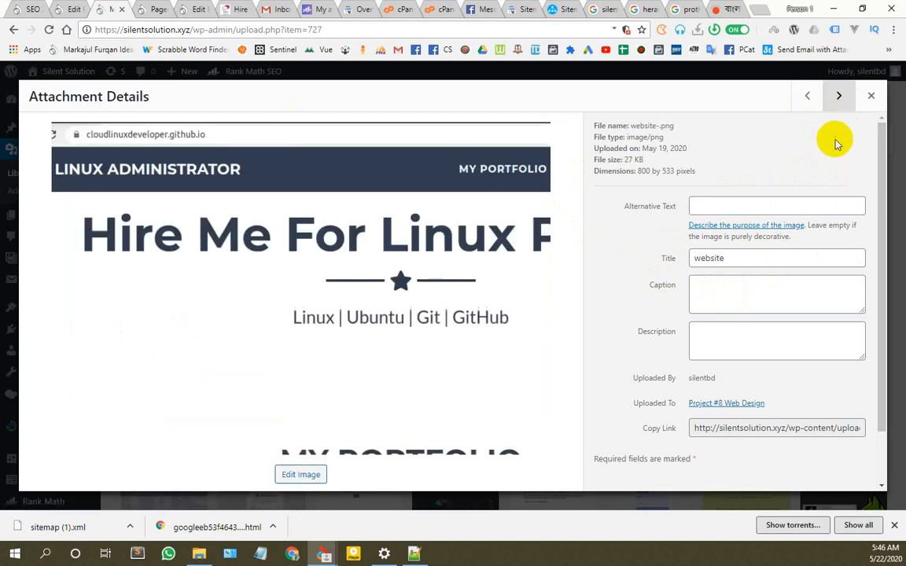
pyautogui.click(726, 207)
pyautogui.hotkey('ctrl', 'v')
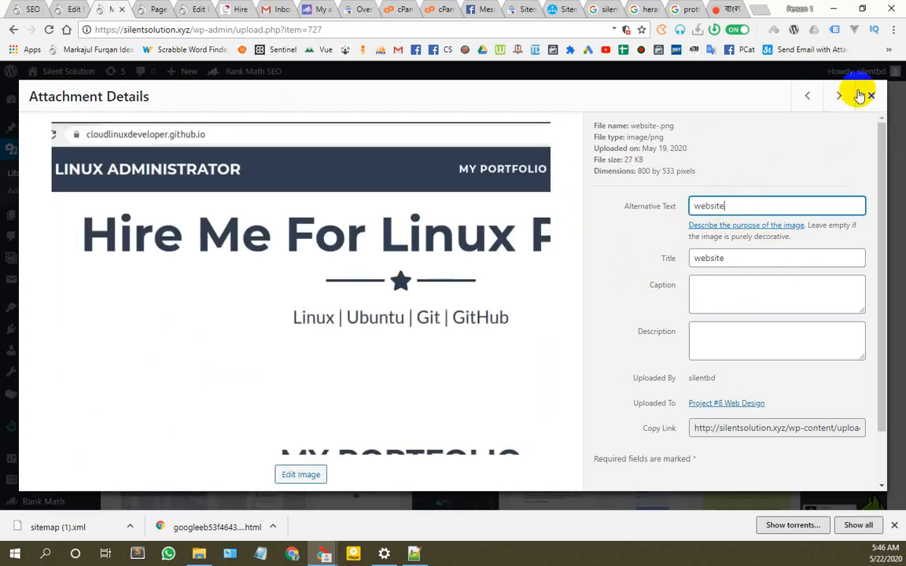
# Step: Give the linux adminstrator and gd images alt text matching their titles
pyautogui.click(840, 95)
pyautogui.moveTo(771, 259); pyautogui.dragTo(661, 256)
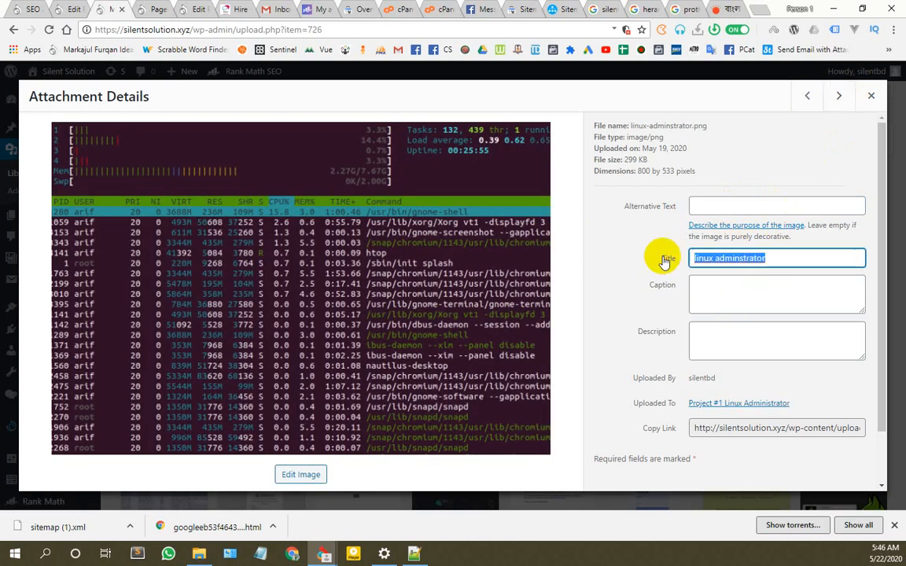
pyautogui.click(746, 208)
pyautogui.hotkey('ctrl', 'v')
pyautogui.click(839, 95)
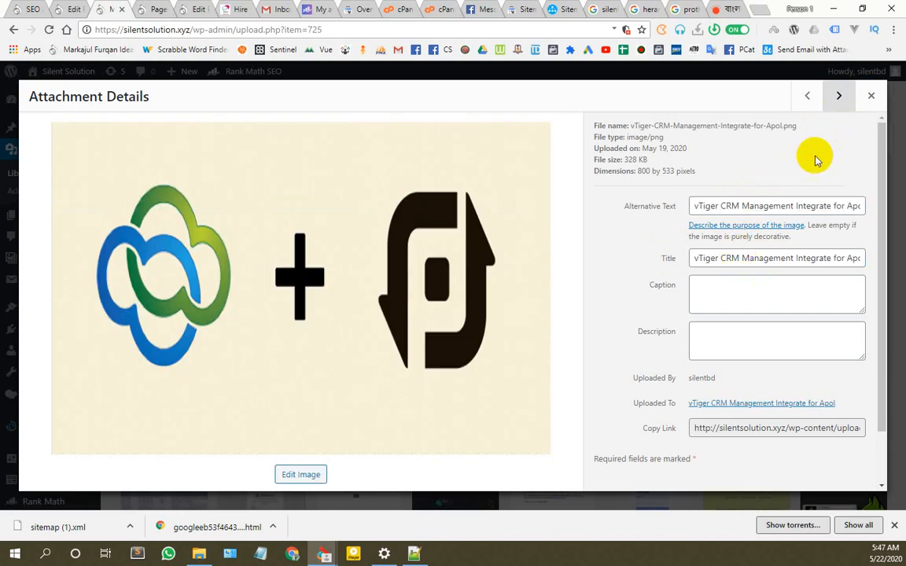
pyautogui.click(838, 95)
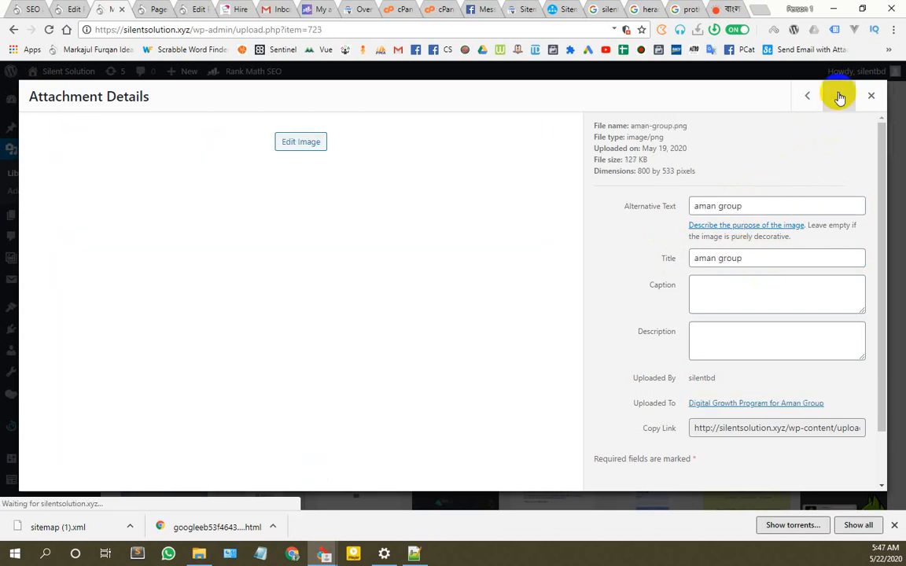
pyautogui.click(839, 95)
pyautogui.moveTo(712, 258); pyautogui.dragTo(643, 259)
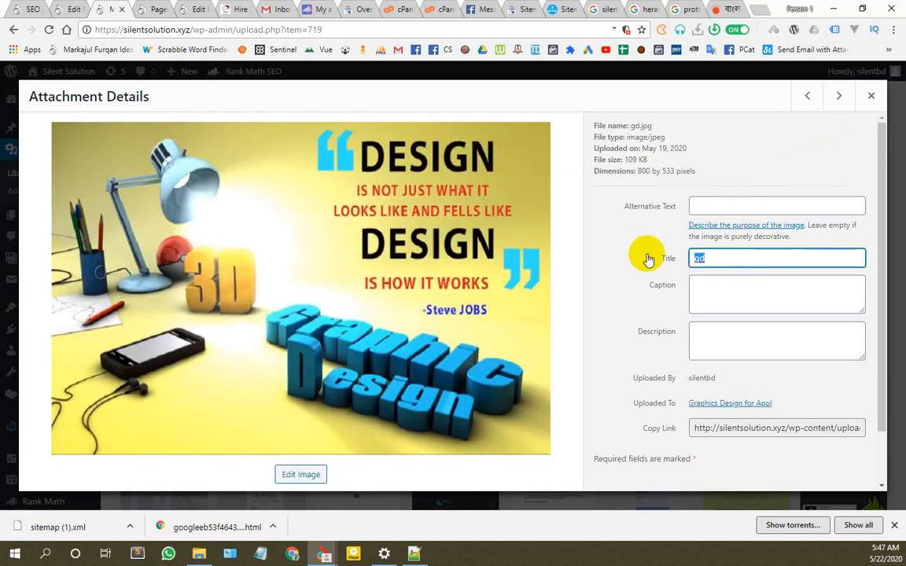
pyautogui.click(710, 207)
pyautogui.hotkey('ctrl', 'v')
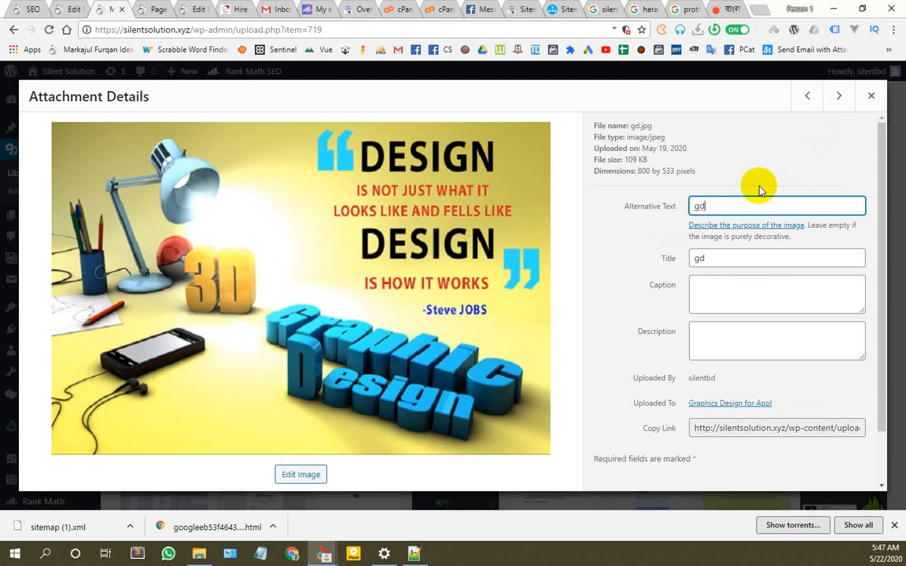
# Step: Copy the team photo's title into its empty alternative text
pyautogui.click(839, 95)
pyautogui.click(839, 95)
pyautogui.click(839, 95)
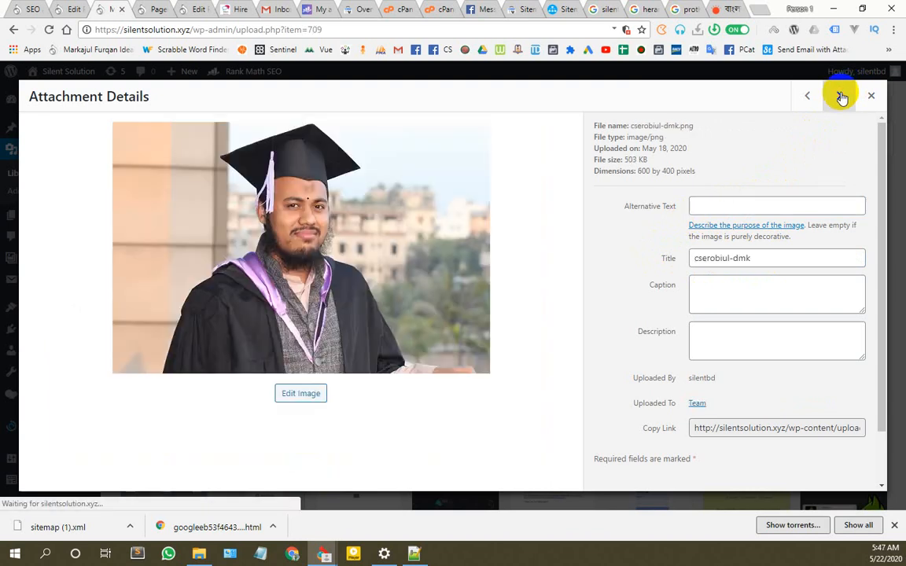
pyautogui.click(838, 95)
pyautogui.moveTo(731, 258); pyautogui.dragTo(642, 262)
pyautogui.hotkey('ctrl', 'c')
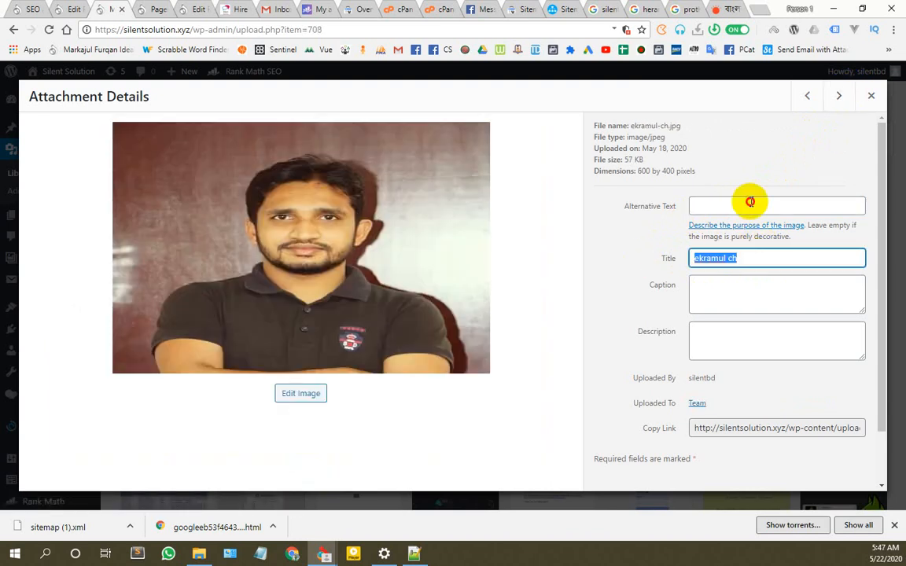
pyautogui.click(750, 205)
pyautogui.hotkey('ctrl', 'v')
pyautogui.click(838, 102)
pyautogui.click(836, 100)
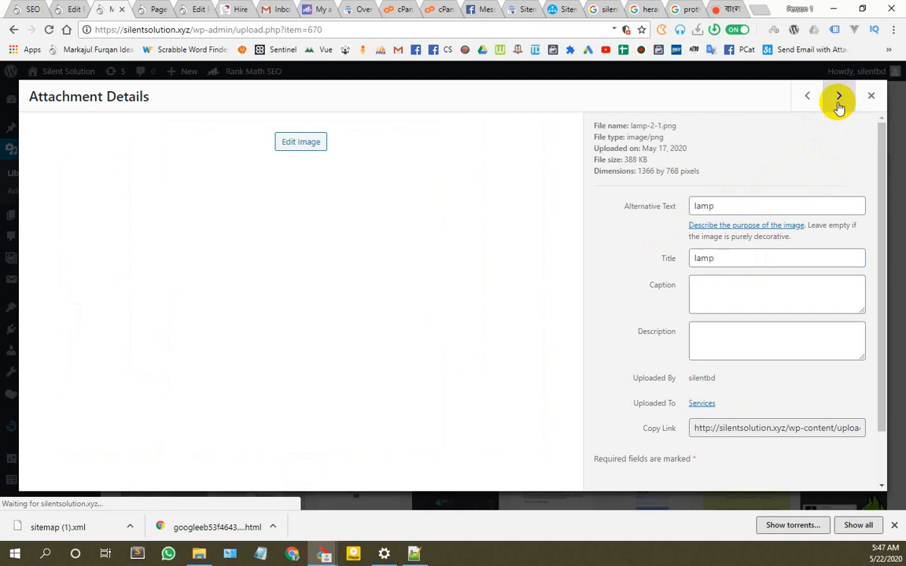
# Step: Rerun the Rank Math site-wide SEO analysis from its browser tab
pyautogui.press('Escape')
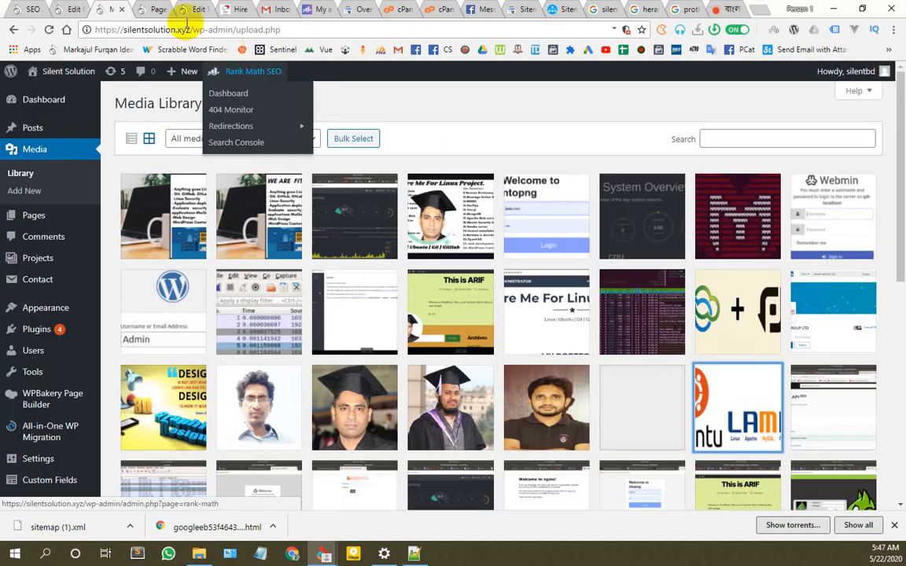
pyautogui.click(152, 10)
pyautogui.click(29, 9)
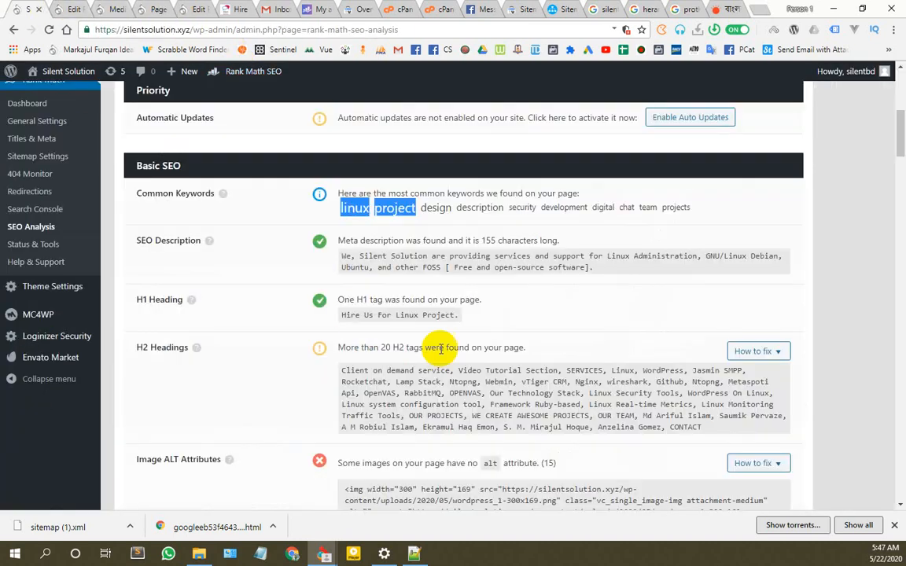
pyautogui.scroll(10, 417, 330)
pyautogui.click(467, 397)
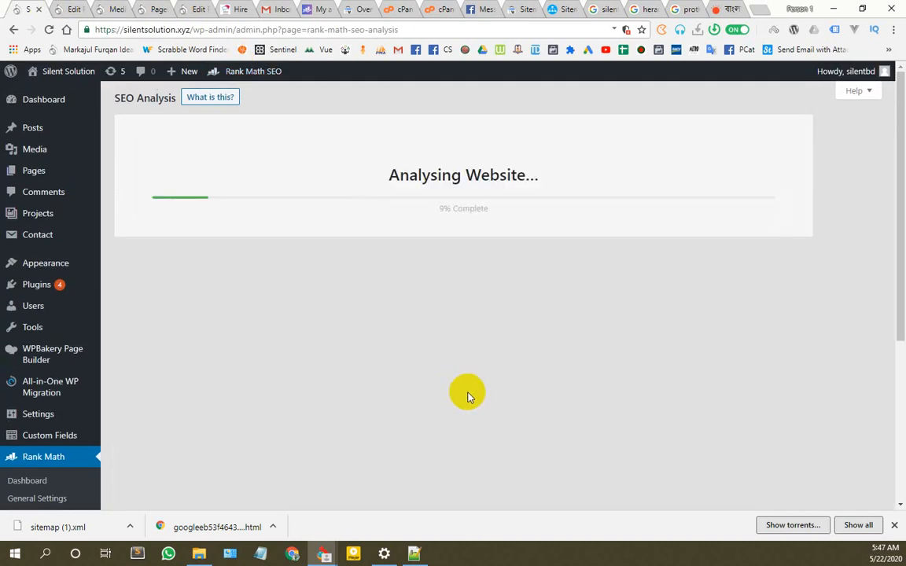
# Step: Review the results, still flagging 9 images without alt, then return to the Media Library
pyautogui.scroll(-3, 12, 441)
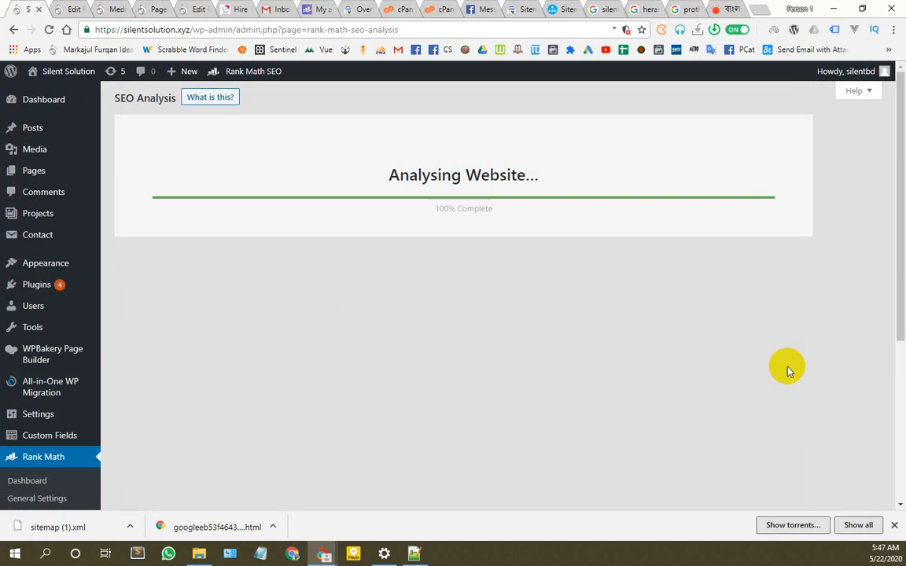
pyautogui.scroll(-4, 786, 366)
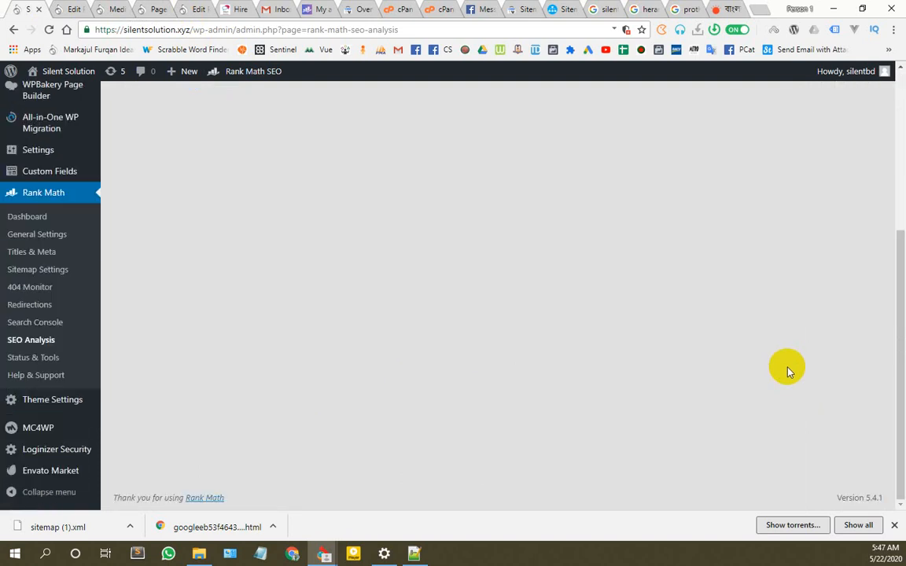
pyautogui.scroll(-4, 778, 368)
pyautogui.scroll(2, 415, 429)
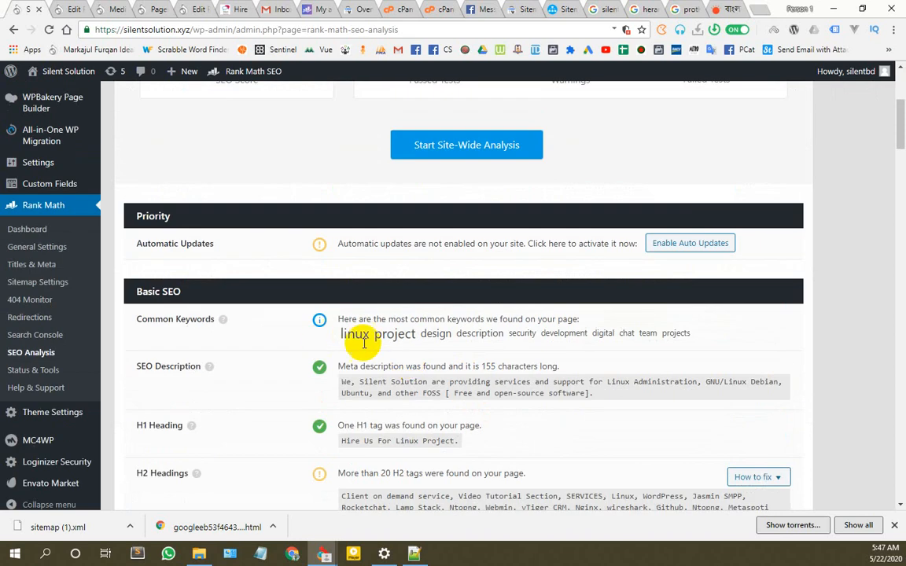
pyautogui.scroll(-3, 358, 284)
pyautogui.scroll(-2, 441, 299)
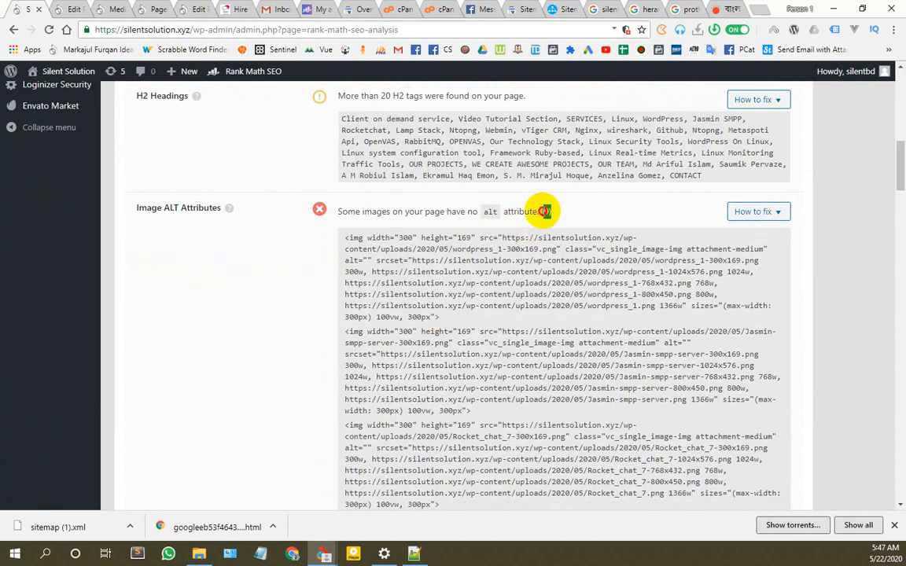
pyautogui.scroll(-10, 562, 235)
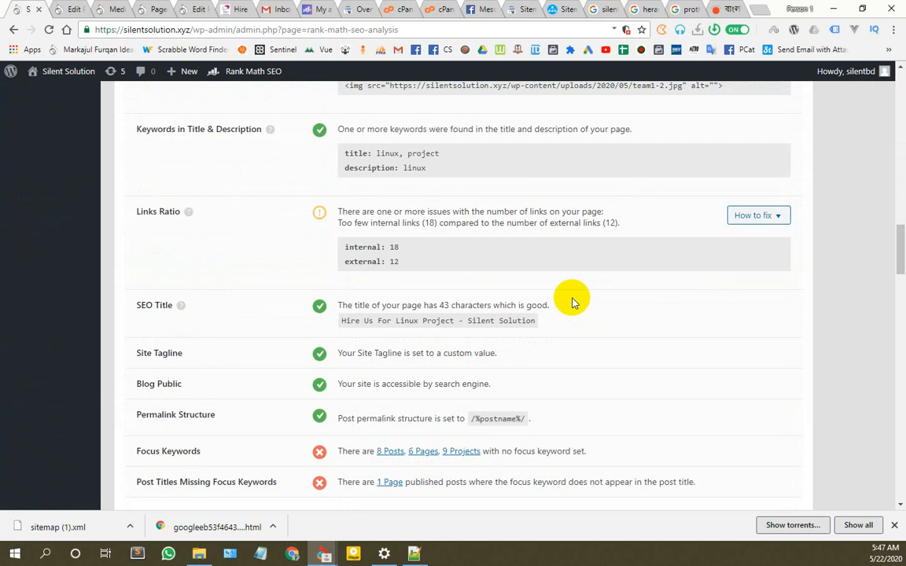
pyautogui.scroll(10, 572, 304)
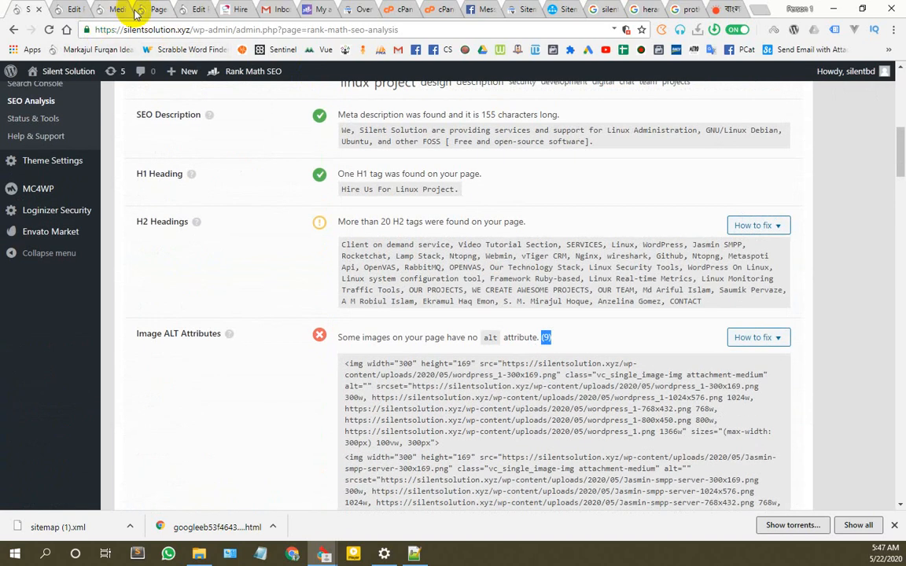
pyautogui.click(117, 8)
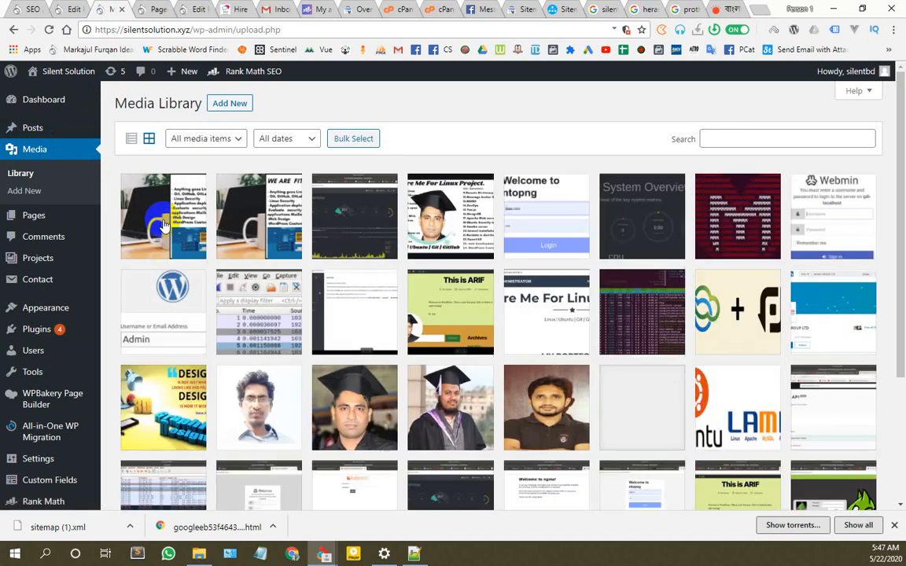
# Step: Skip ahead through the library and paste an image's title into its empty alt text
pyautogui.click(165, 211)
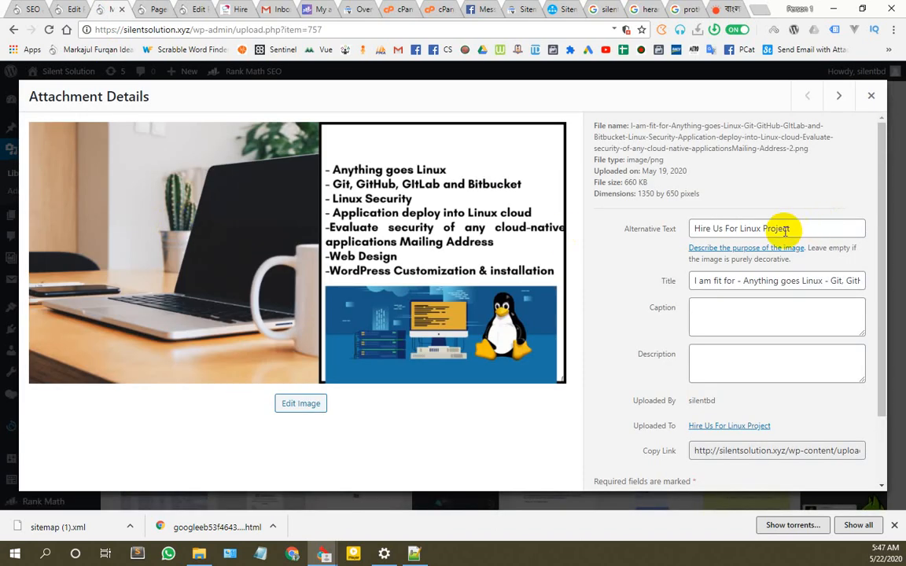
pyautogui.click(838, 95)
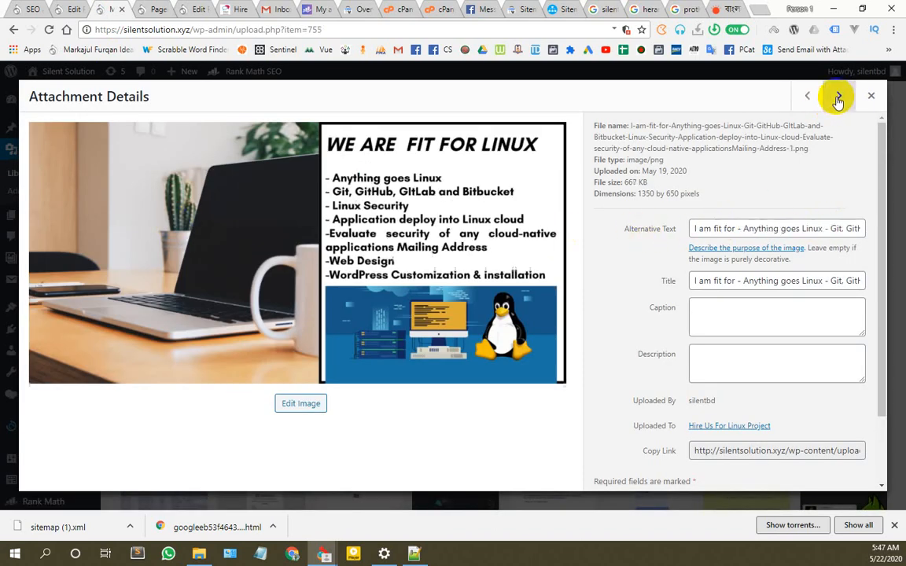
pyautogui.click(838, 95)
pyautogui.click(838, 95)
pyautogui.click(838, 95)
pyautogui.click(838, 96)
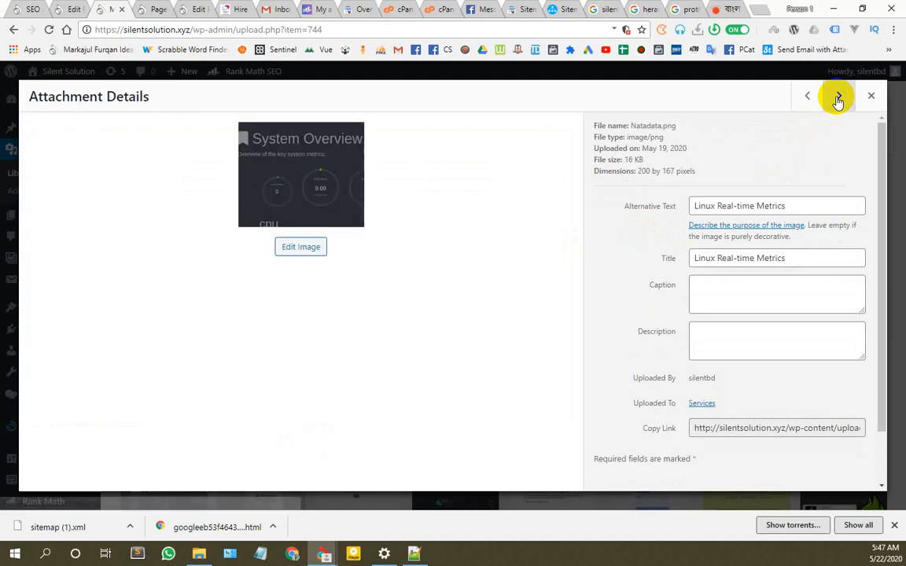
pyautogui.click(838, 96)
pyautogui.click(838, 96)
pyautogui.click(838, 96)
pyautogui.click(838, 96)
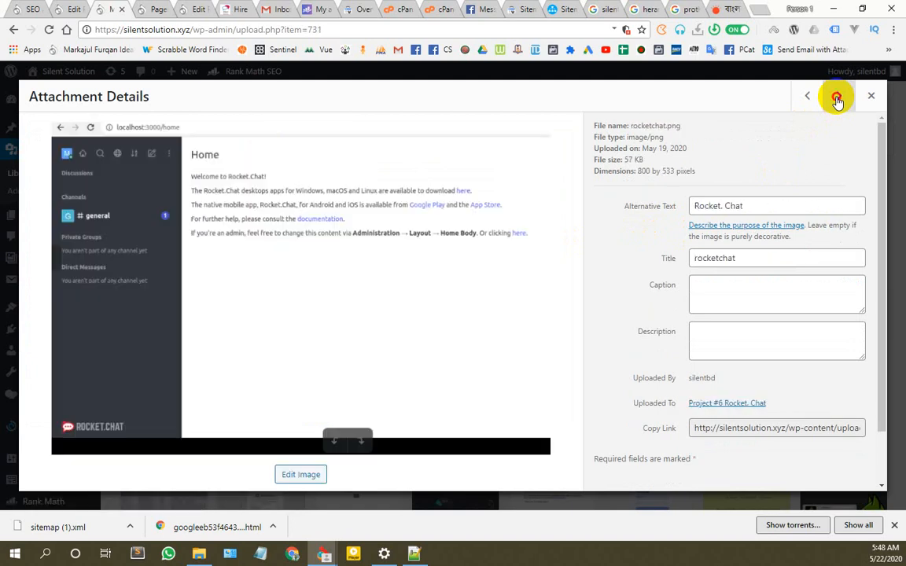
pyautogui.click(838, 96)
pyautogui.click(838, 96)
pyautogui.click(838, 96)
pyautogui.click(839, 96)
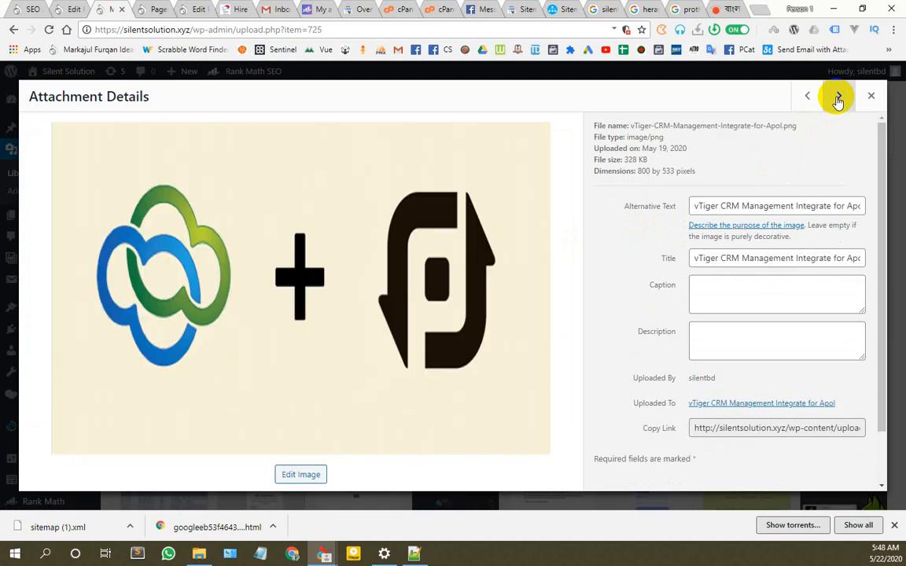
pyautogui.click(838, 96)
pyautogui.click(838, 96)
pyautogui.click(838, 96)
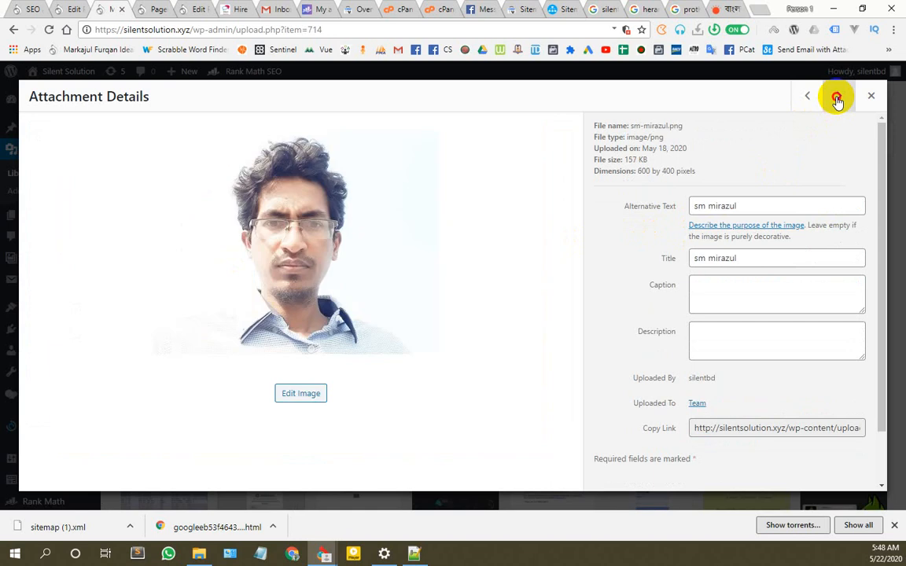
pyautogui.click(838, 96)
pyautogui.click(838, 95)
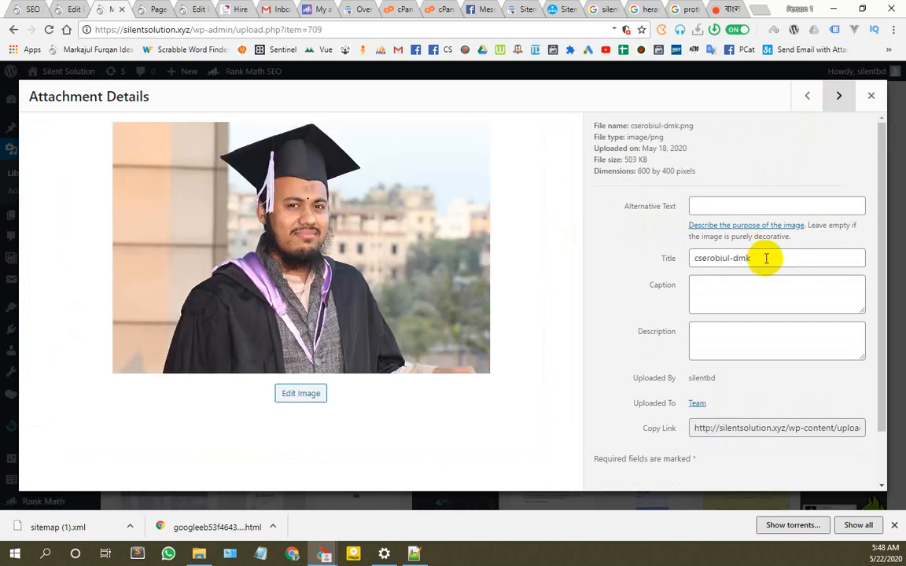
pyautogui.moveTo(766, 258); pyautogui.dragTo(695, 259)
pyautogui.tripleClick(729, 259)
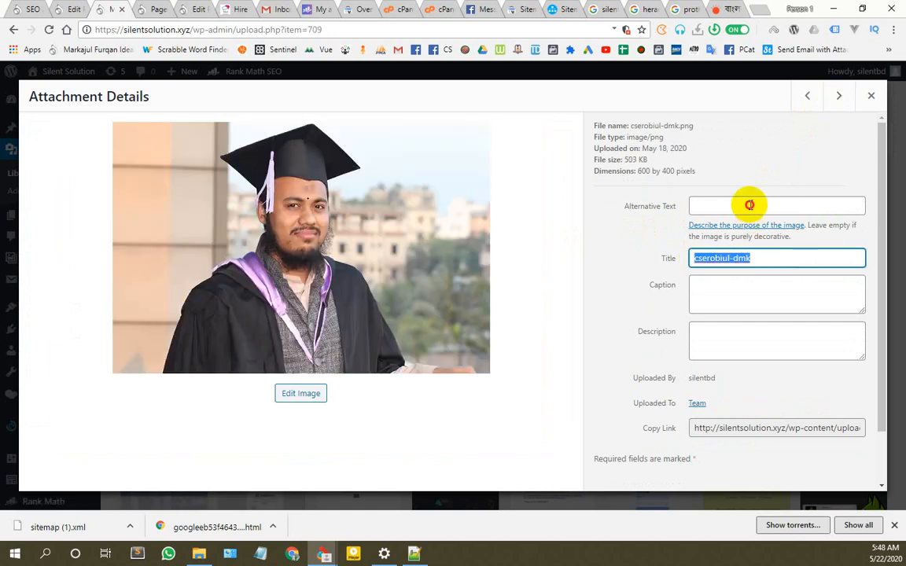
pyautogui.click(749, 205)
pyautogui.hotkey('ctrl', 'v')
# Step: Give the Open_Vas2 and wordpress 4 images alt text matching their titles
pyautogui.click(838, 96)
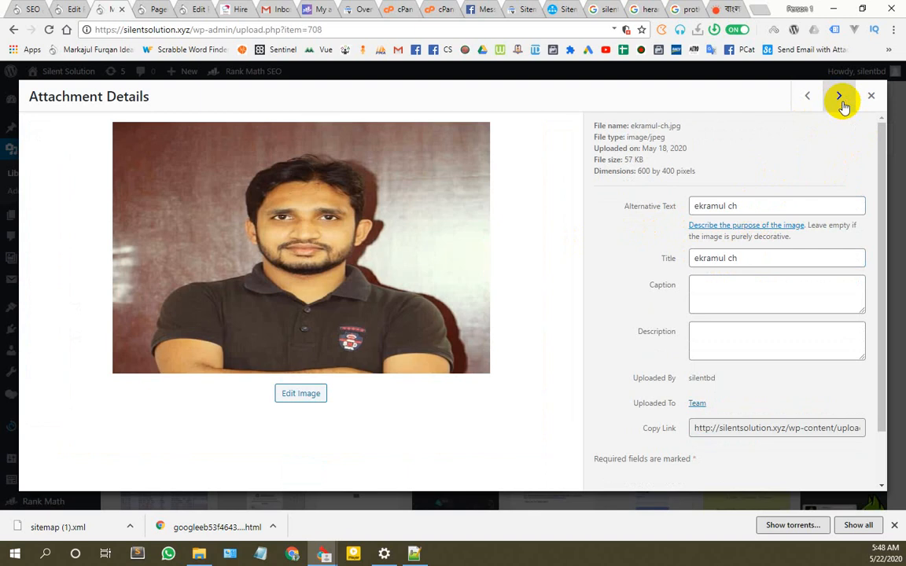
pyautogui.click(839, 97)
pyautogui.click(838, 98)
pyautogui.click(839, 97)
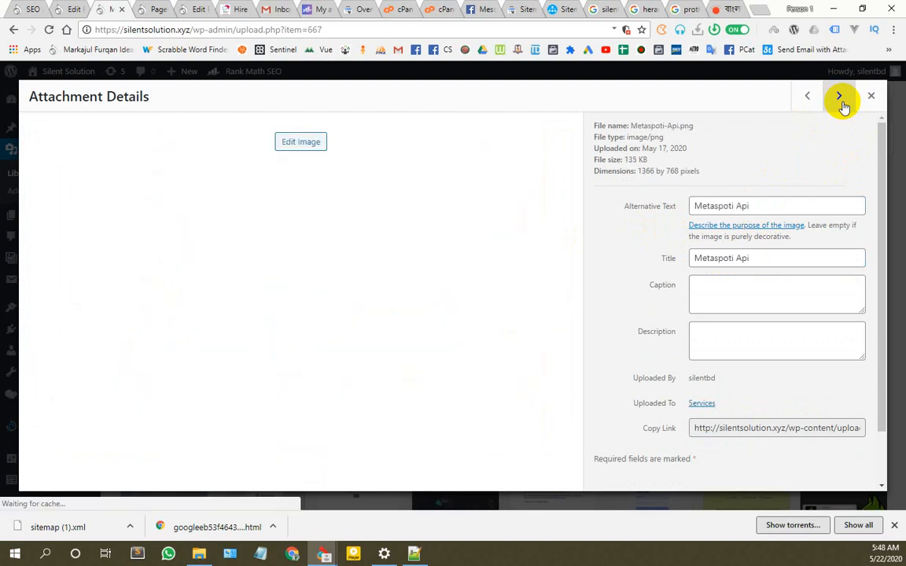
pyautogui.click(839, 97)
pyautogui.click(839, 98)
pyautogui.click(839, 97)
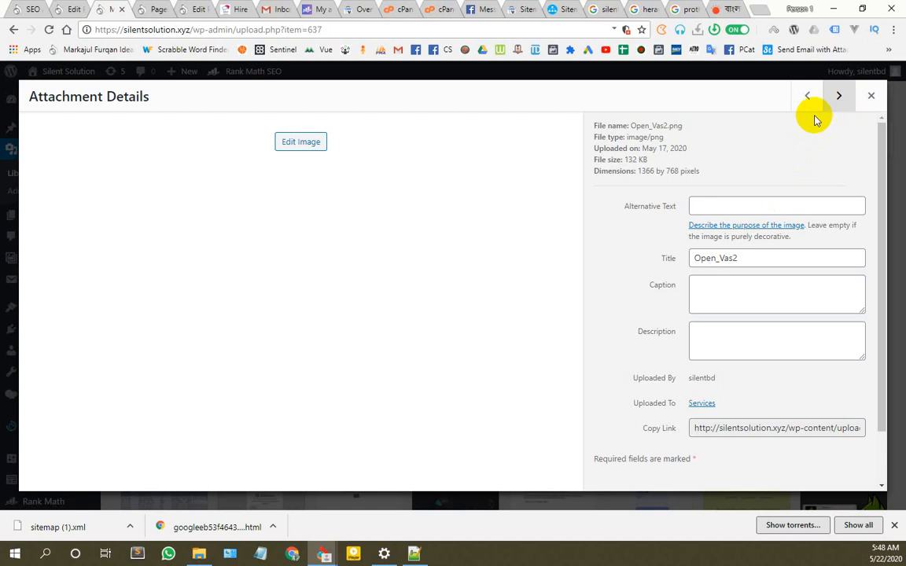
pyautogui.moveTo(766, 261); pyautogui.dragTo(667, 258)
pyautogui.hotkey('ctrl', 'c')
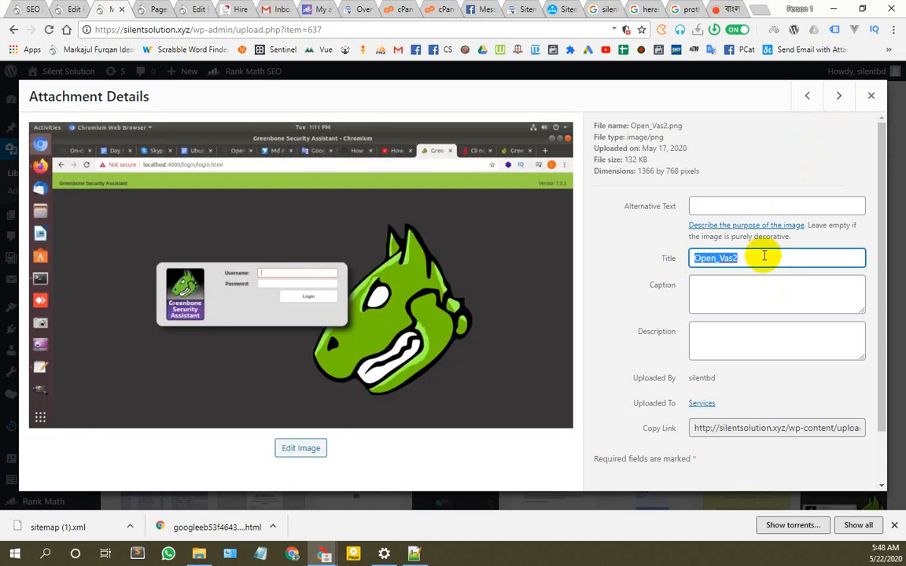
pyautogui.click(747, 206)
pyautogui.hotkey('ctrl', 'v')
pyautogui.click(807, 96)
pyautogui.moveTo(752, 259); pyautogui.dragTo(662, 258)
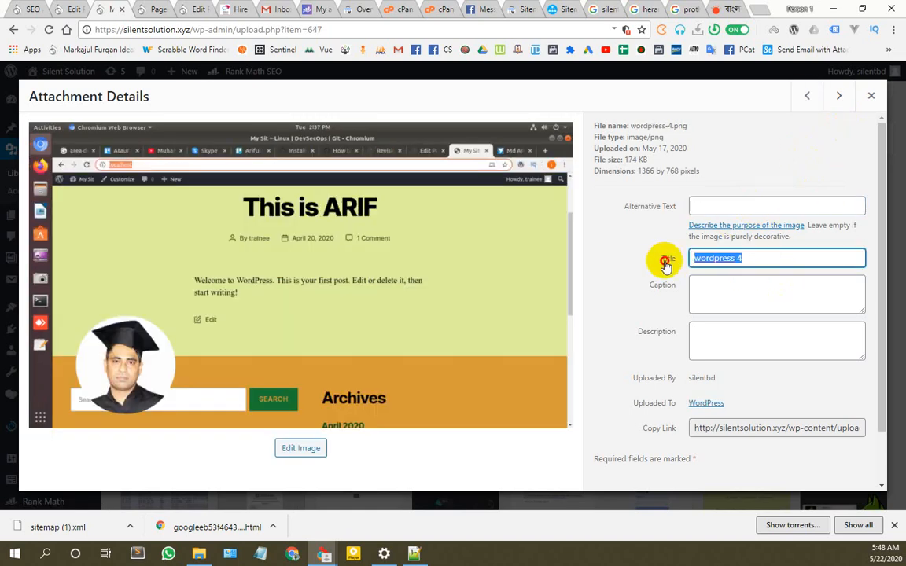
pyautogui.hotkey('ctrl', 'c')
pyautogui.click(746, 202)
pyautogui.hotkey('ctrl', 'v')
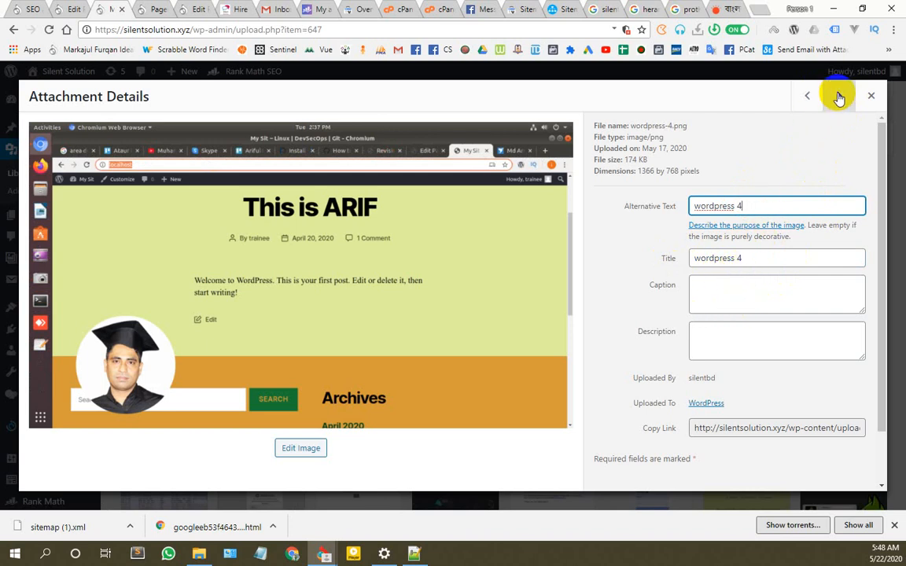
# Step: Copy titles into alt text for Rocket_chat_7, Jasmin smpp server and wordpress_1
pyautogui.click(838, 97)
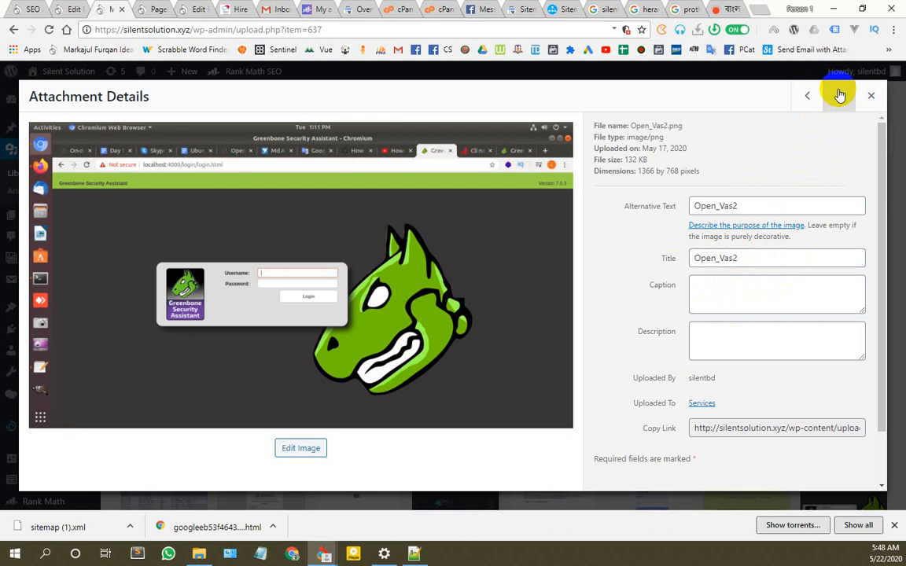
pyautogui.click(838, 95)
pyautogui.moveTo(748, 256); pyautogui.dragTo(667, 262)
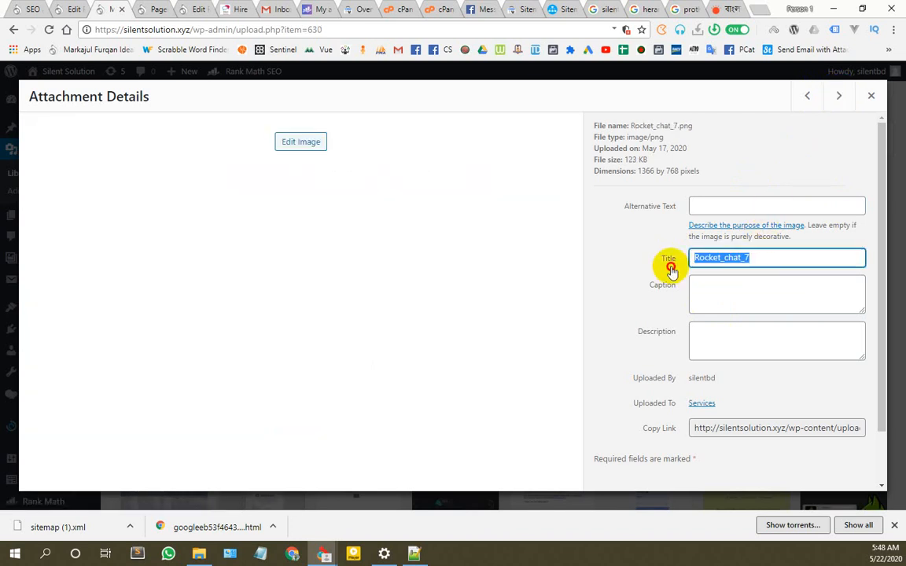
pyautogui.click(728, 204)
pyautogui.hotkey('ctrl', 'v')
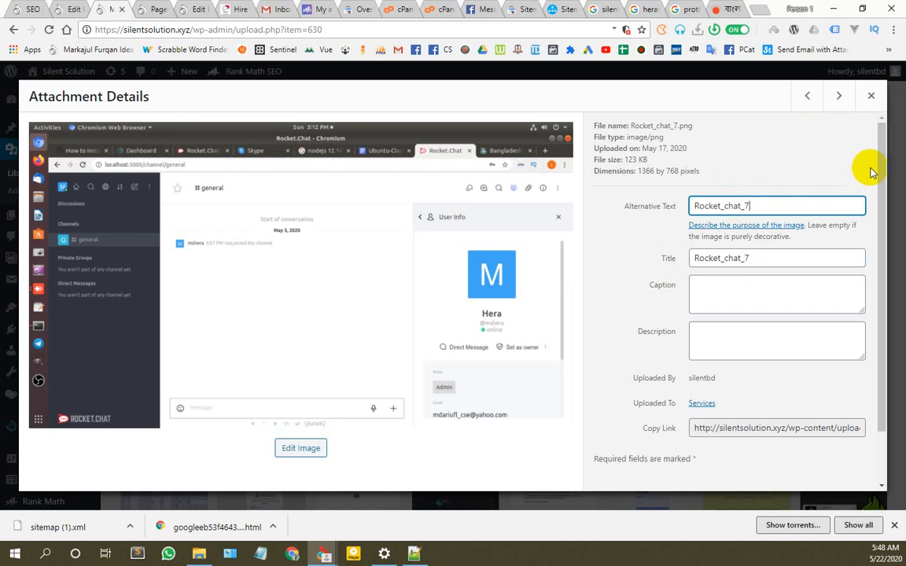
pyautogui.click(835, 100)
pyautogui.moveTo(778, 259); pyautogui.dragTo(667, 260)
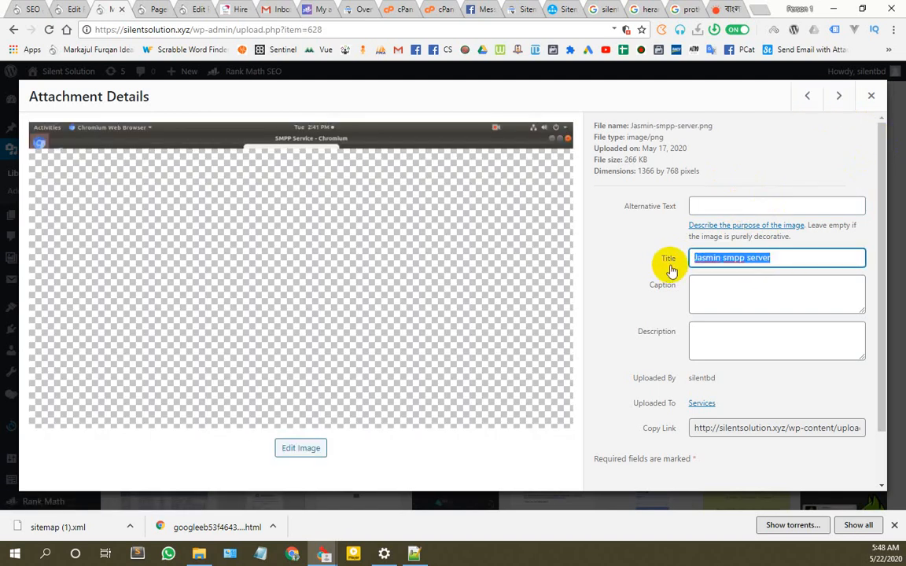
pyautogui.click(752, 207)
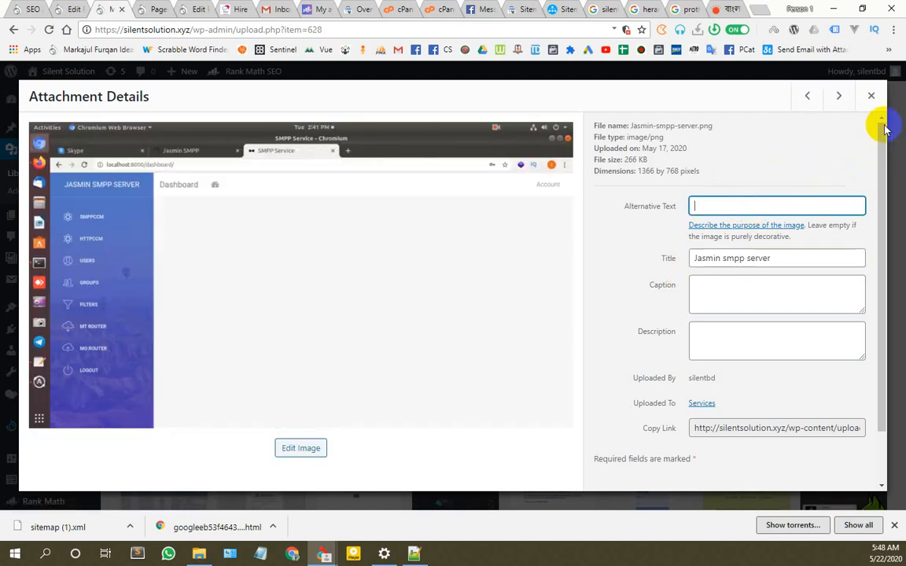
pyautogui.hotkey('ctrl', 'v')
pyautogui.click(839, 96)
pyautogui.moveTo(751, 258); pyautogui.dragTo(668, 259)
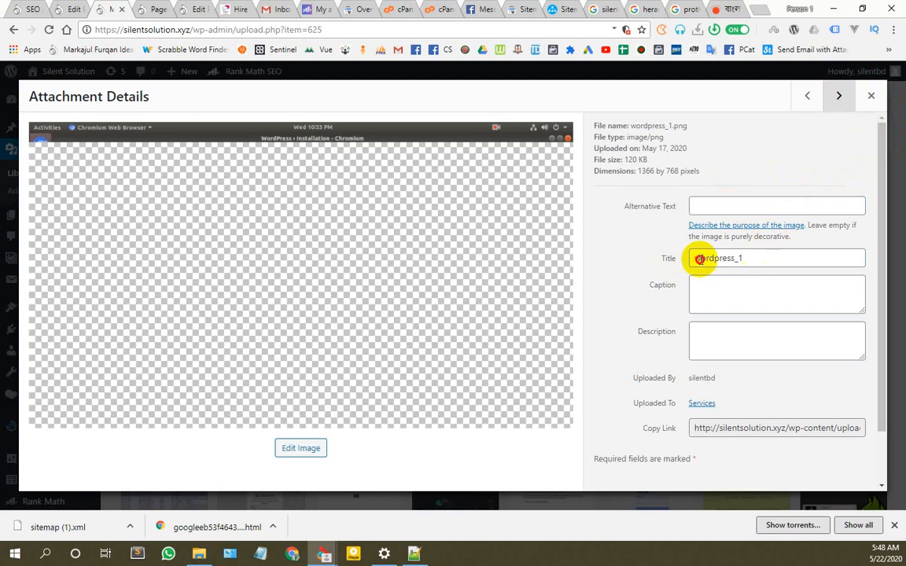
pyautogui.click(718, 206)
pyautogui.hotkey('ctrl', 'v')
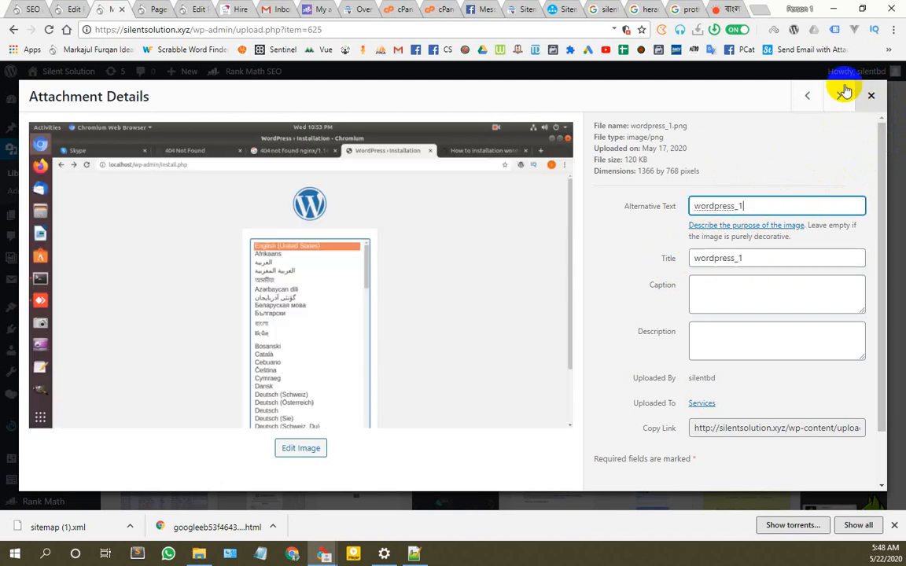
# Step: Copy titles into alt text for the facebook, Stare and github images
pyautogui.click(839, 96)
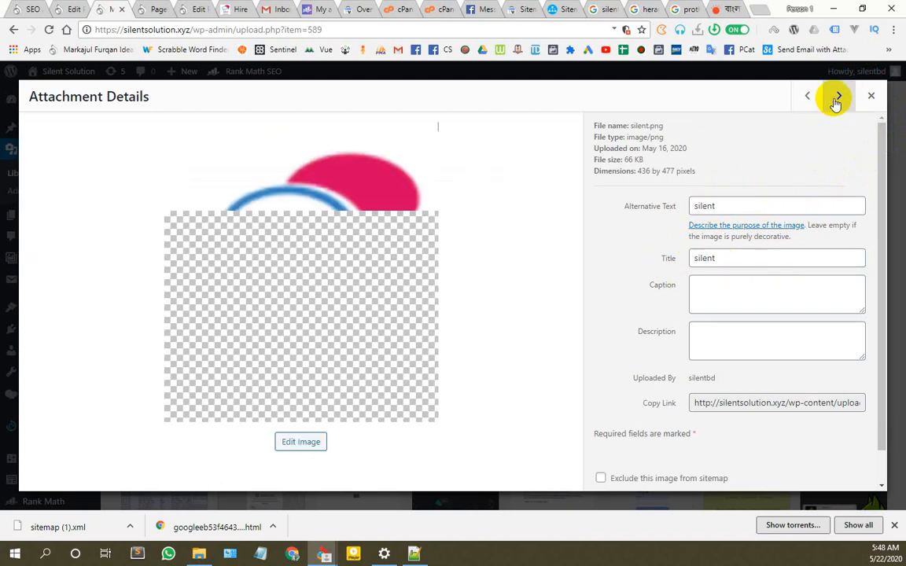
pyautogui.click(836, 98)
pyautogui.moveTo(732, 261); pyautogui.dragTo(651, 260)
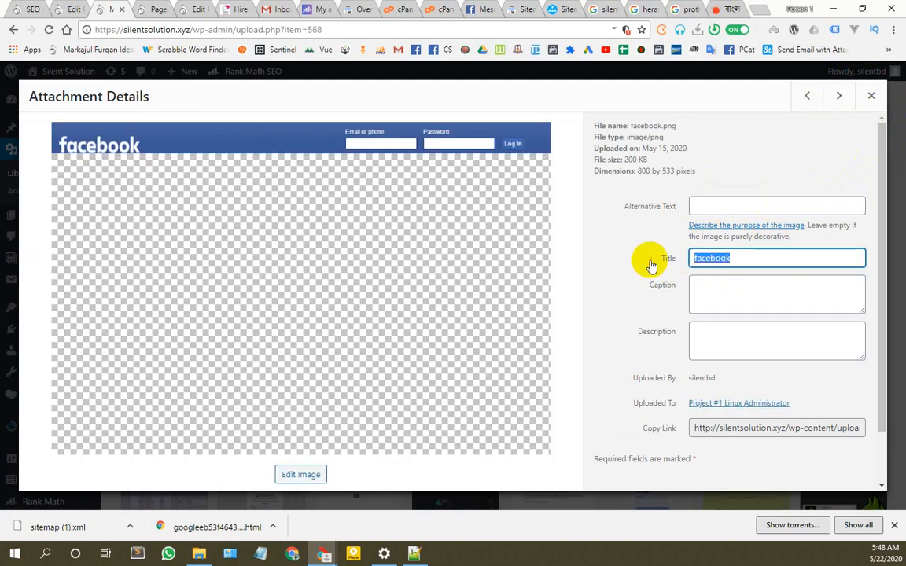
pyautogui.click(746, 205)
pyautogui.hotkey('ctrl', 'v')
pyautogui.click(838, 96)
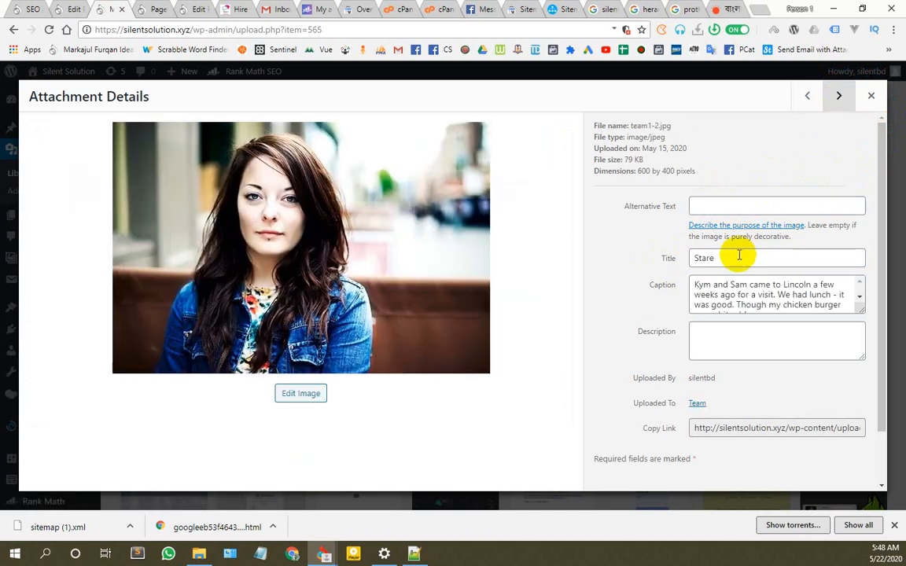
pyautogui.moveTo(738, 258); pyautogui.dragTo(672, 266)
pyautogui.hotkey('ctrl', 'c')
pyautogui.click(732, 203)
pyautogui.hotkey('ctrl', 'v')
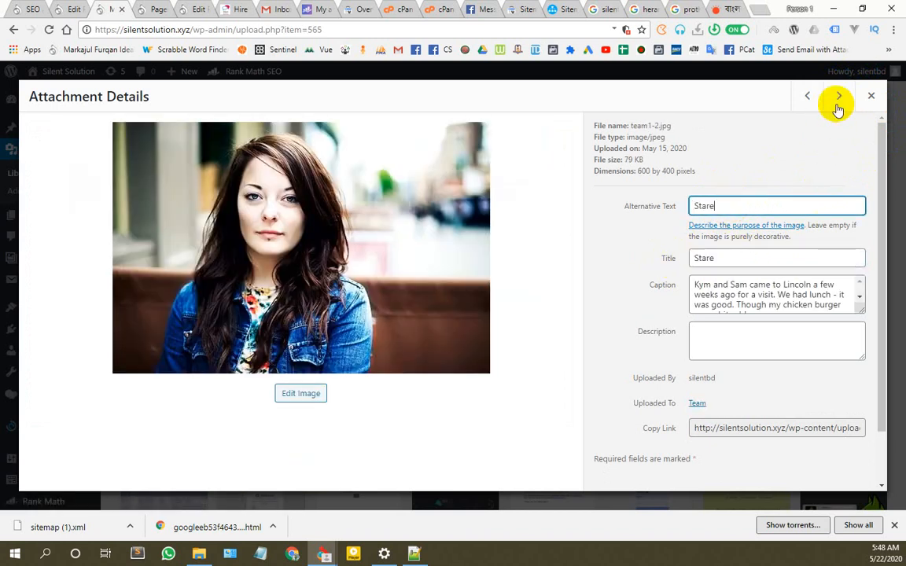
pyautogui.click(840, 98)
pyautogui.moveTo(737, 257); pyautogui.dragTo(657, 257)
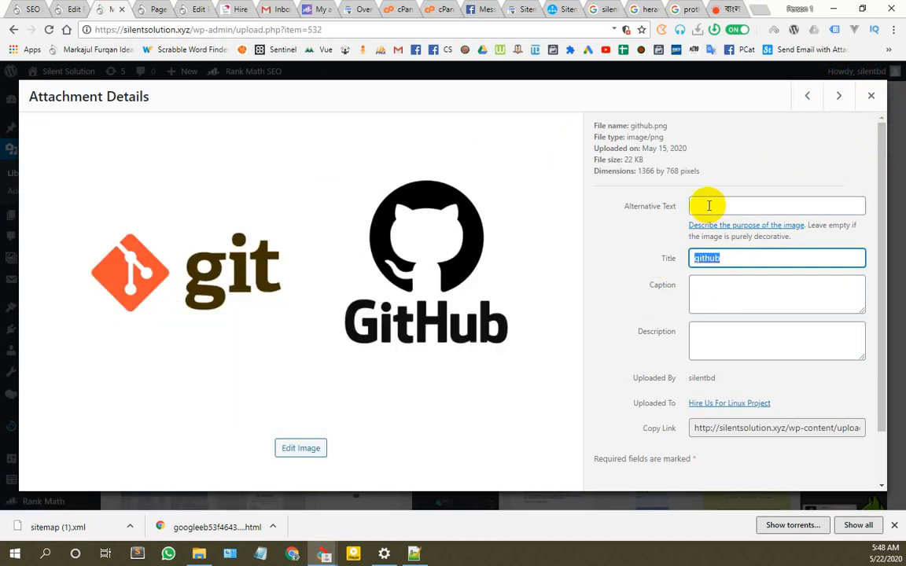
pyautogui.click(743, 205)
pyautogui.hotkey('ctrl', 'v')
# Step: Set the lamp 2 image's alt text to 'lamp 2', then move past vTiger
pyautogui.click(839, 95)
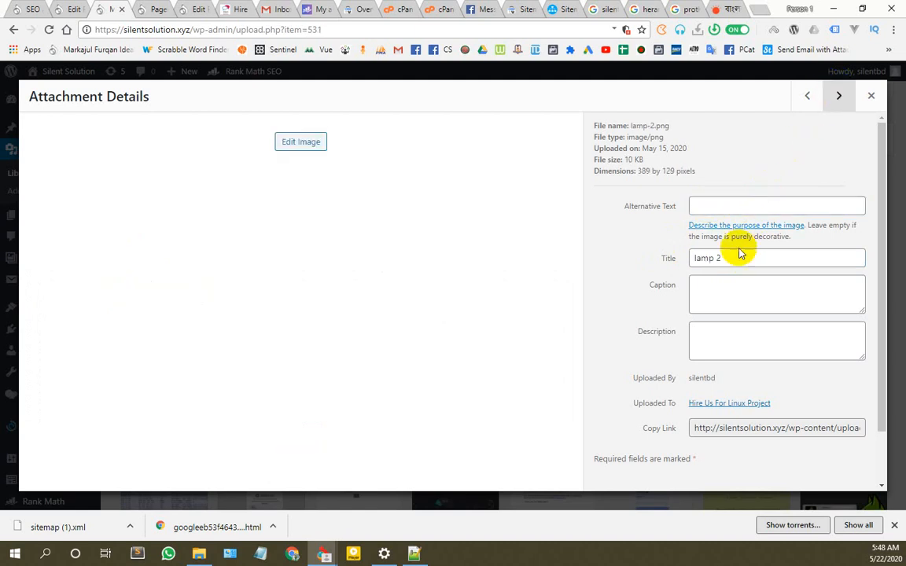
pyautogui.moveTo(739, 258); pyautogui.dragTo(676, 261)
pyautogui.hotkey('ctrl', 'c')
pyautogui.click(719, 204)
pyautogui.hotkey('ctrl', 'v')
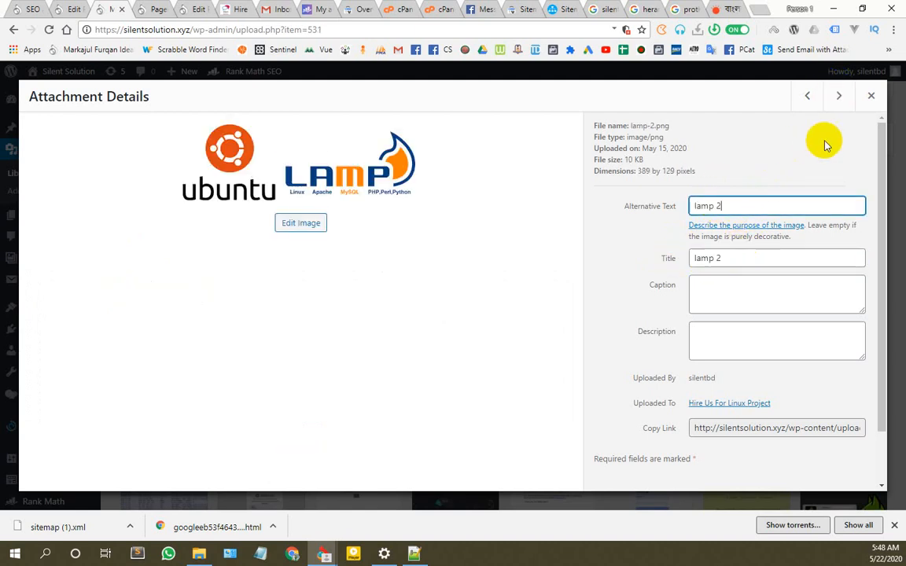
pyautogui.click(839, 96)
pyautogui.click(839, 96)
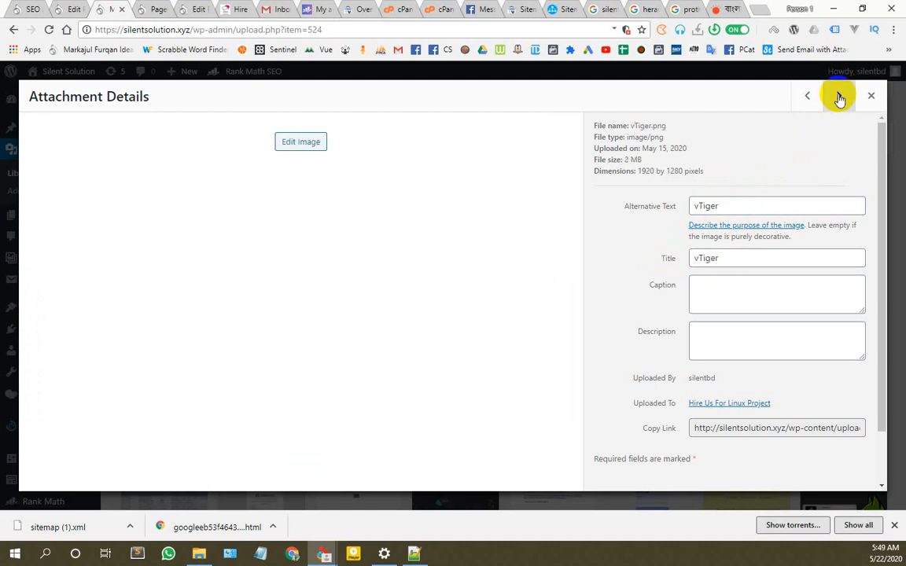
pyautogui.click(839, 96)
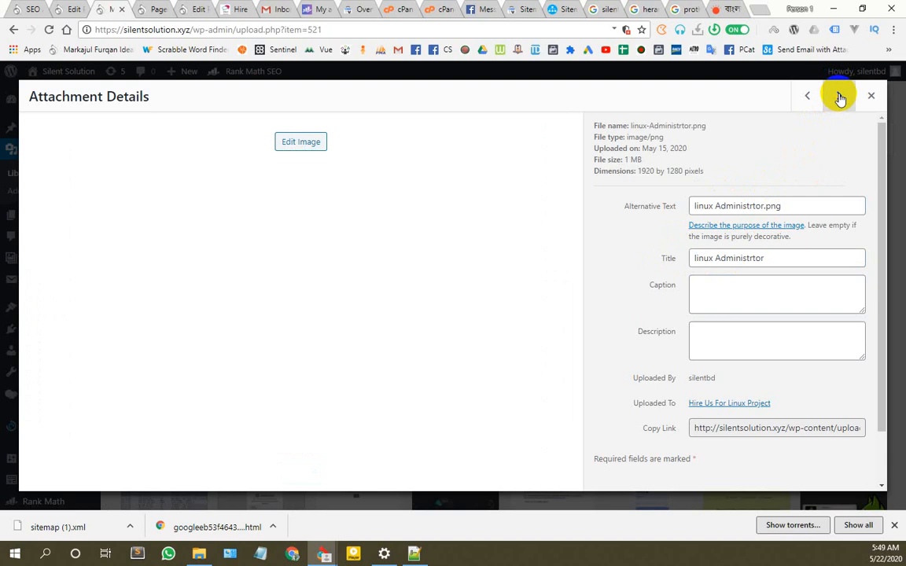
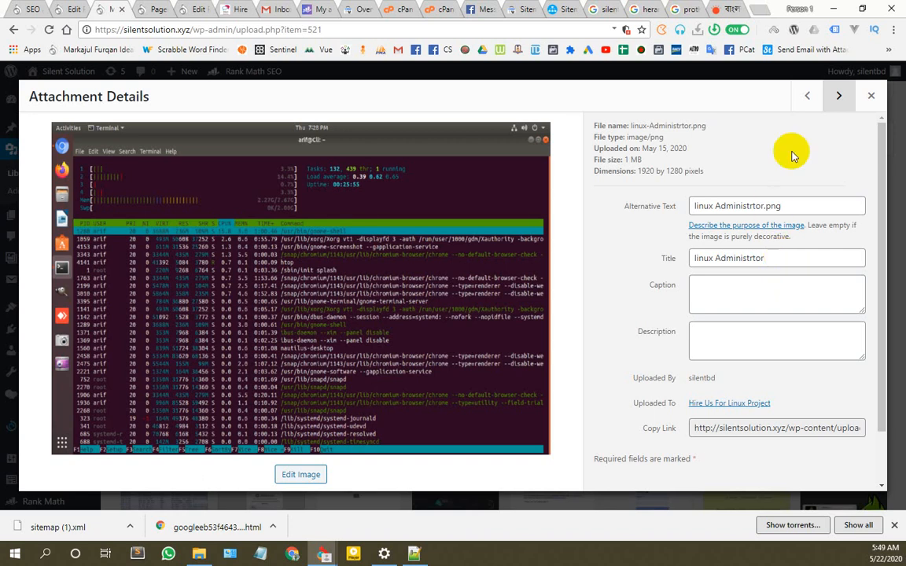
# Step: Page through five more attachments, then close the details viewer back to the Media Library grid
pyautogui.click(838, 97)
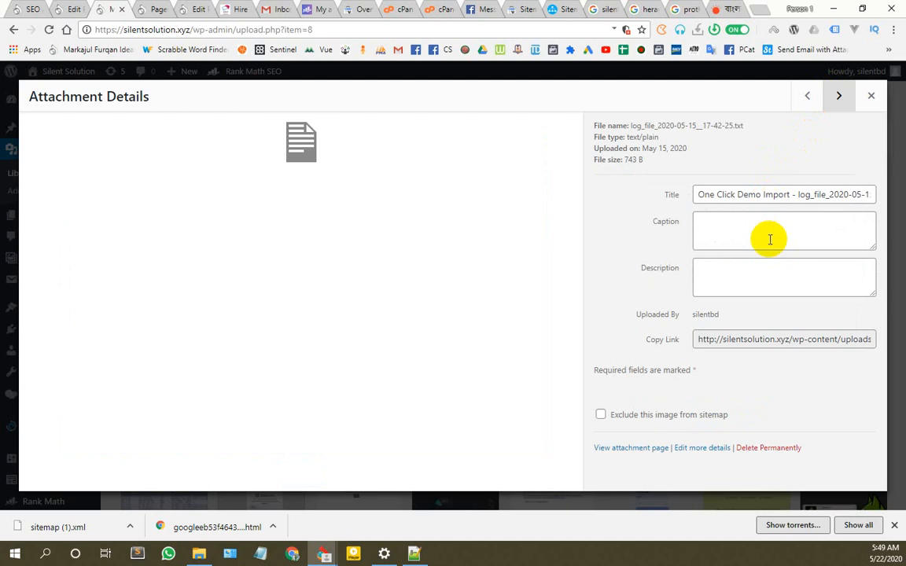
pyautogui.click(837, 99)
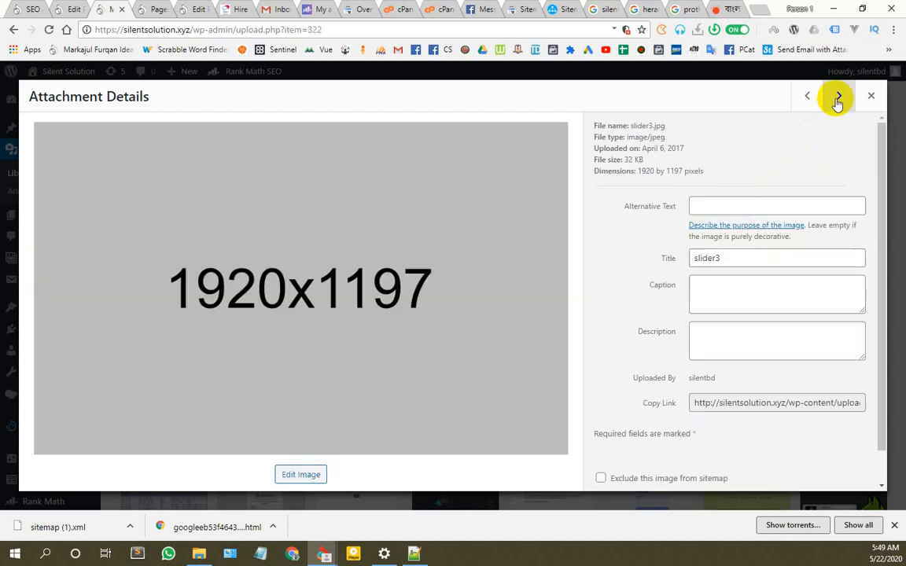
pyautogui.click(838, 97)
pyautogui.click(837, 99)
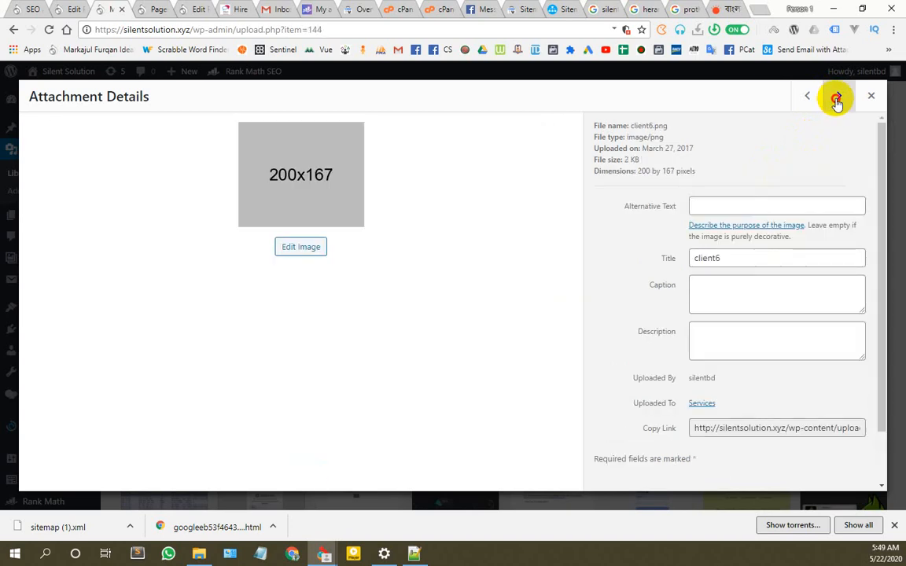
pyautogui.click(836, 98)
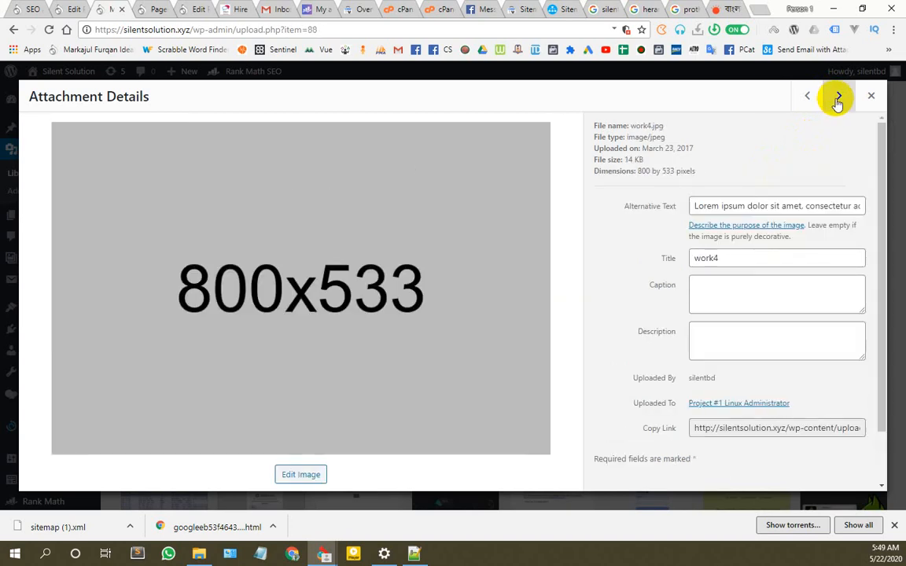
pyautogui.click(869, 96)
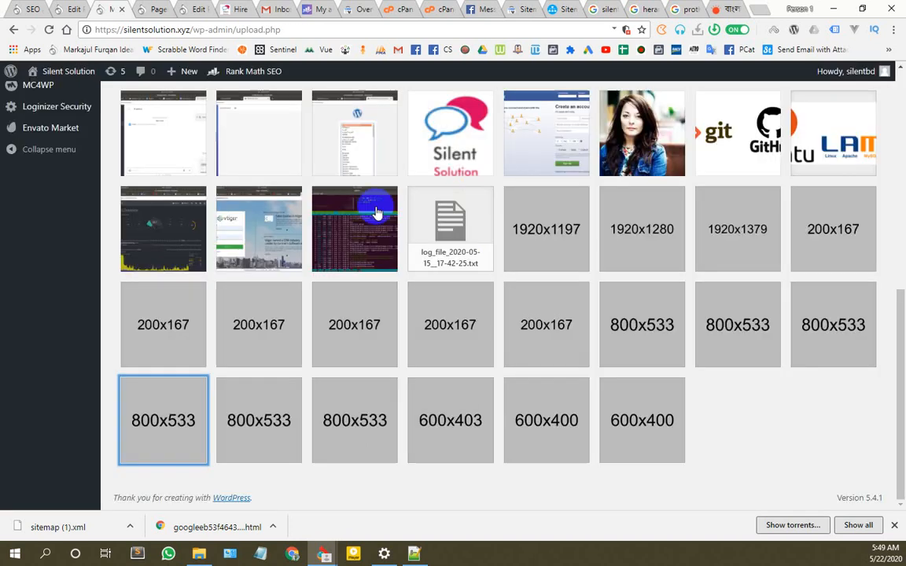
pyautogui.scroll(10, 582, 323)
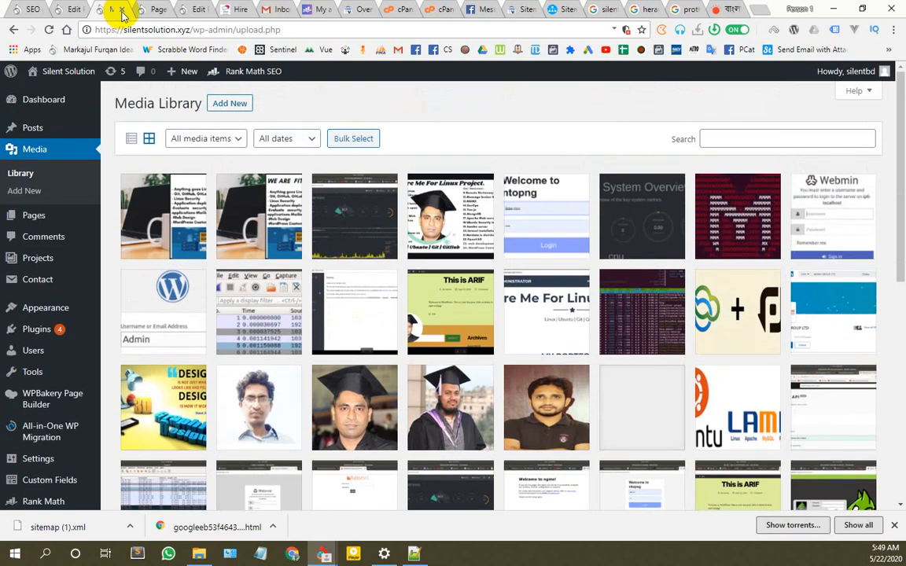
# Step: Run a fresh Rank Math site-wide analysis and find the failed alt check on the PayPal pixel.gif
pyautogui.click(25, 9)
pyautogui.scroll(10, 401, 259)
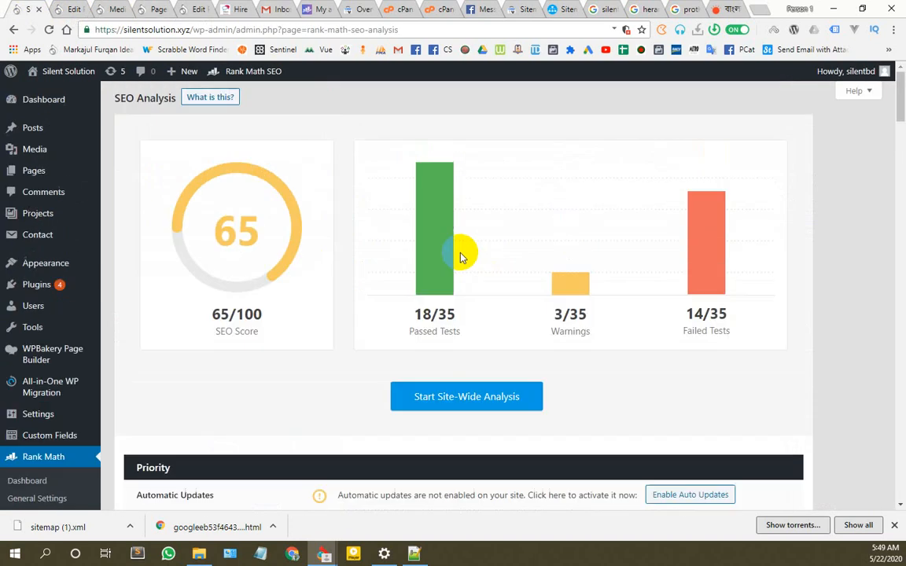
pyautogui.click(463, 398)
pyautogui.scroll(-15, 732, 339)
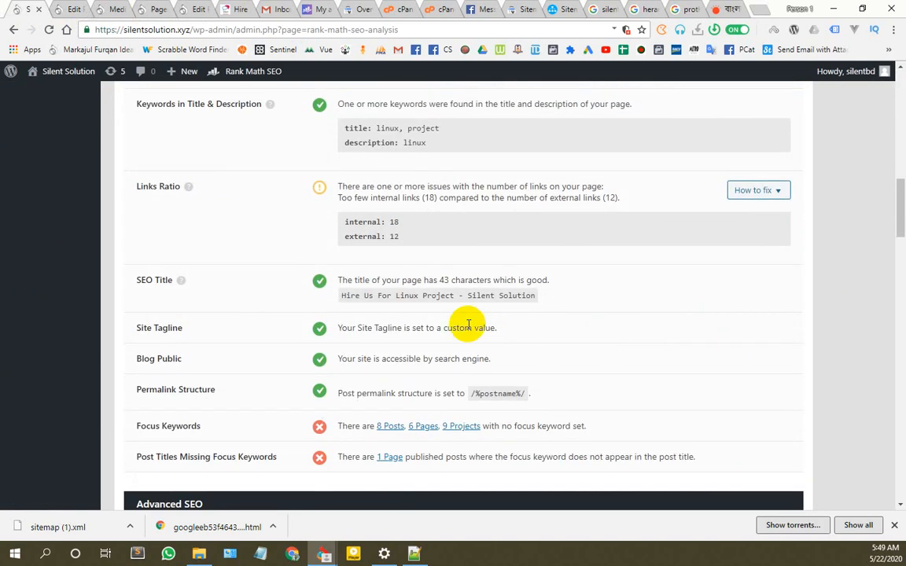
pyautogui.scroll(-5, 464, 324)
pyautogui.scroll(4, 471, 324)
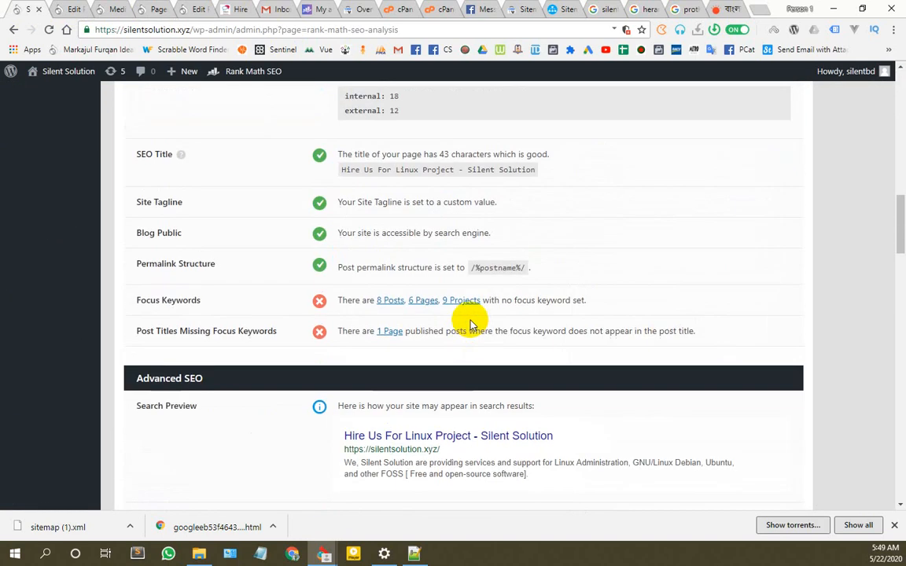
pyautogui.scroll(4, 468, 324)
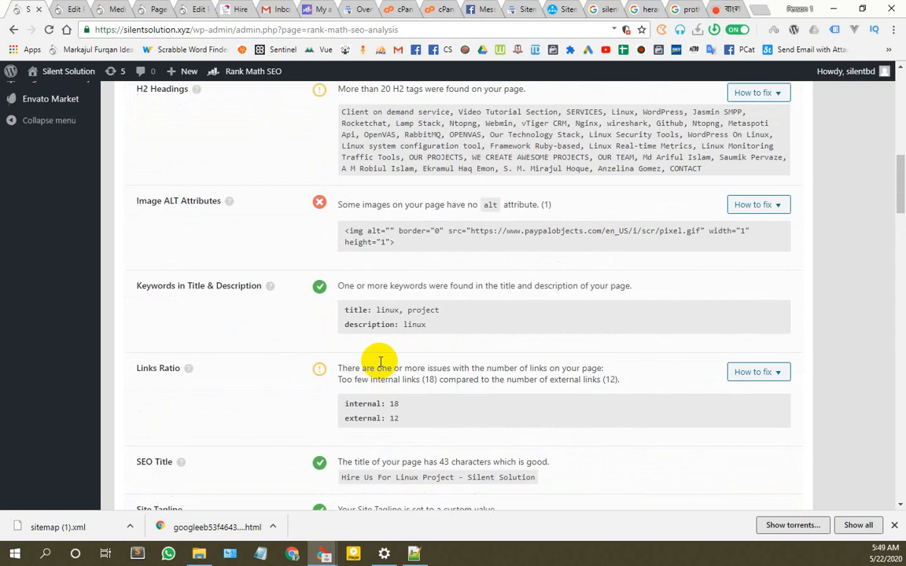
pyautogui.scroll(3, 354, 358)
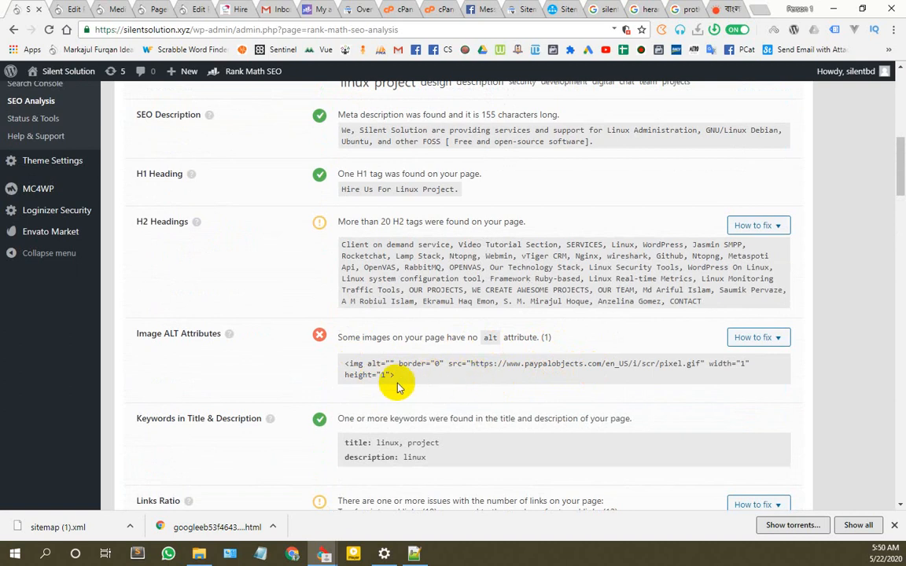
pyautogui.scroll(10, 382, 385)
pyautogui.scroll(-10, 584, 344)
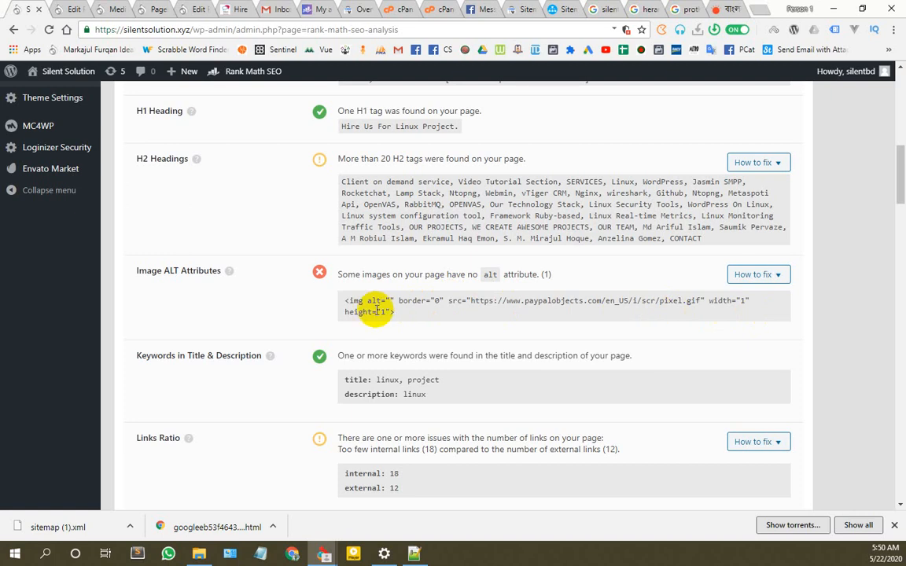
# Step: Look over the live site's front page
pyautogui.click(68, 8)
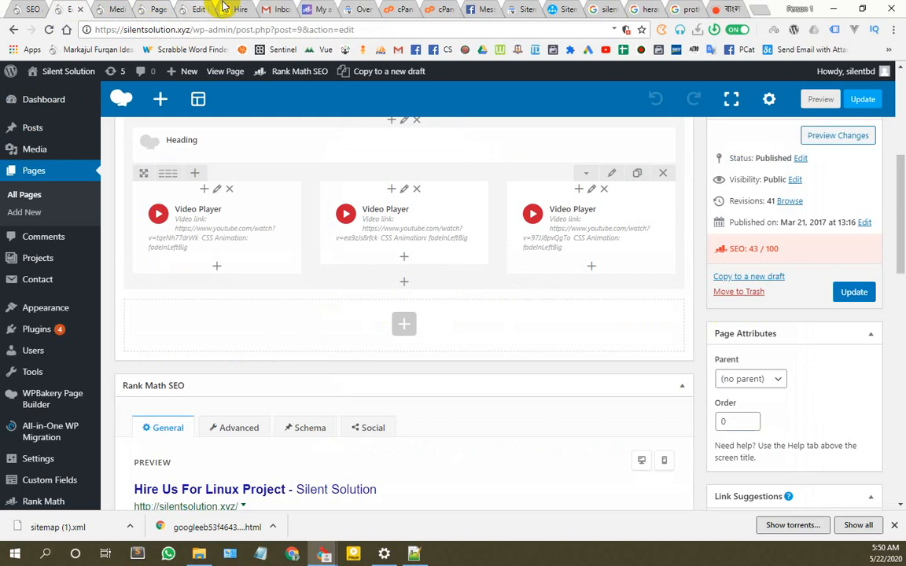
pyautogui.click(236, 9)
pyautogui.scroll(-15, 443, 267)
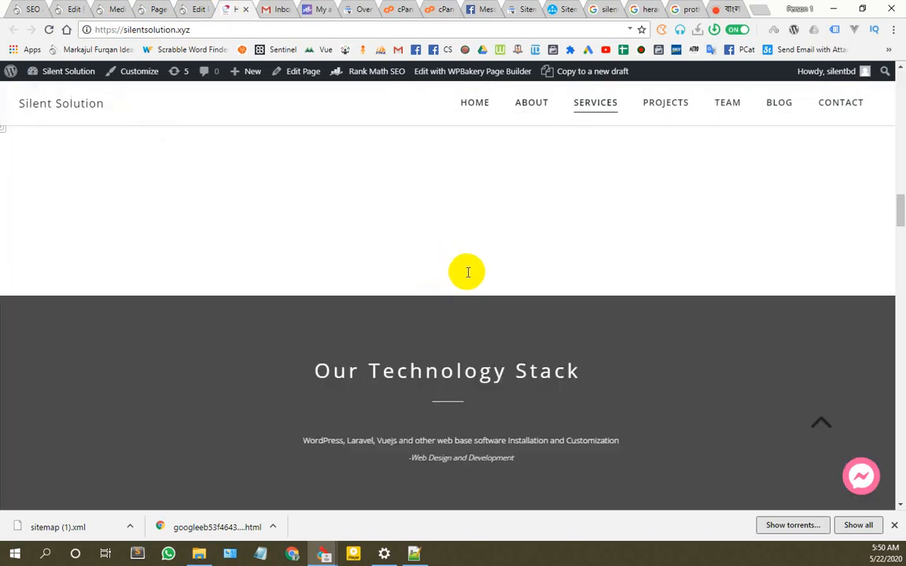
pyautogui.scroll(-10, 467, 272)
pyautogui.scroll(2, 467, 272)
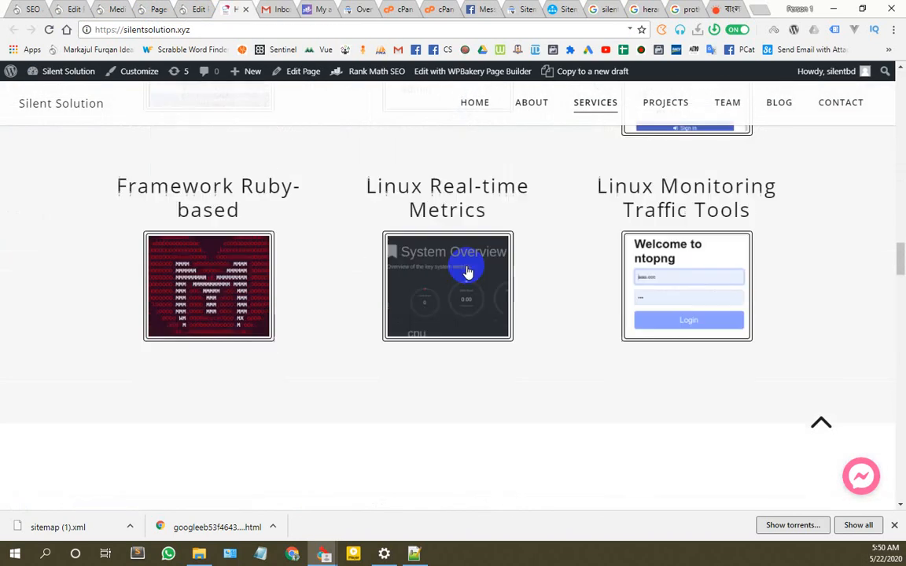
pyautogui.scroll(-10, 467, 272)
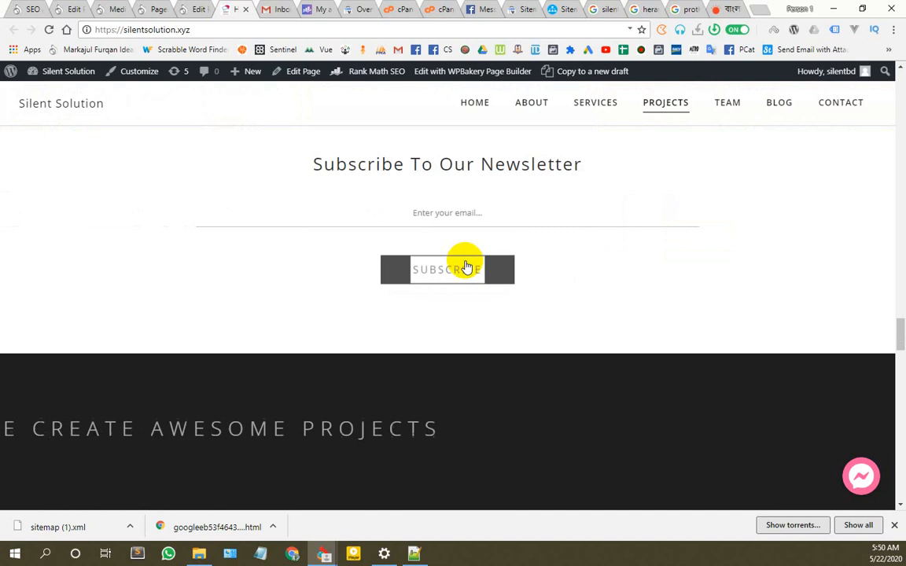
pyautogui.scroll(-6, 466, 267)
pyautogui.scroll(5, 465, 259)
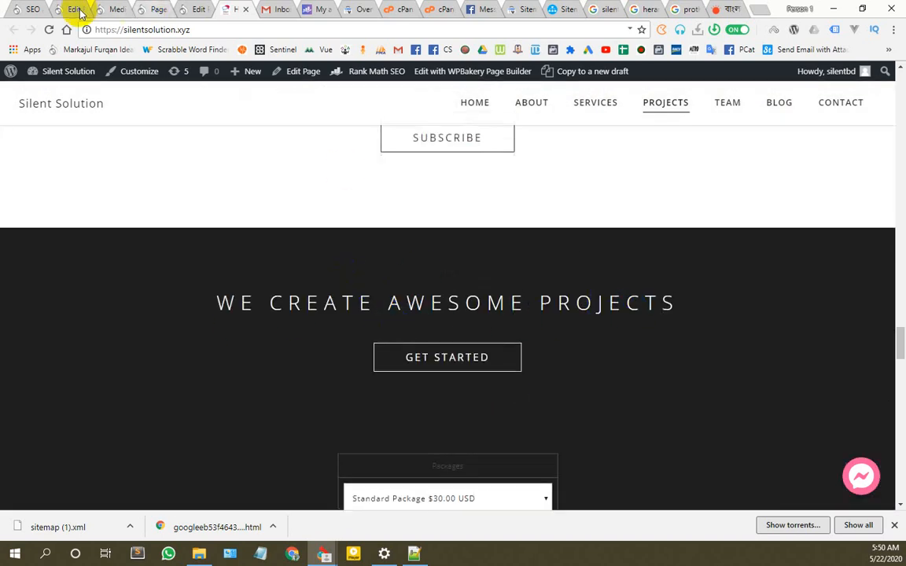
# Step: Go to the site's Pages list and open it in a separate tab
pyautogui.click(31, 9)
pyautogui.click(75, 9)
pyautogui.click(116, 8)
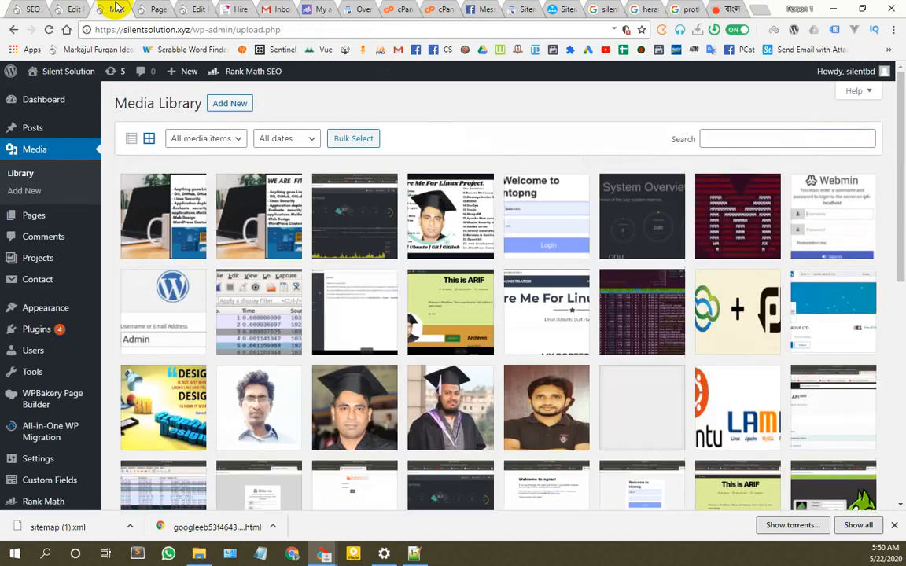
pyautogui.click(163, 9)
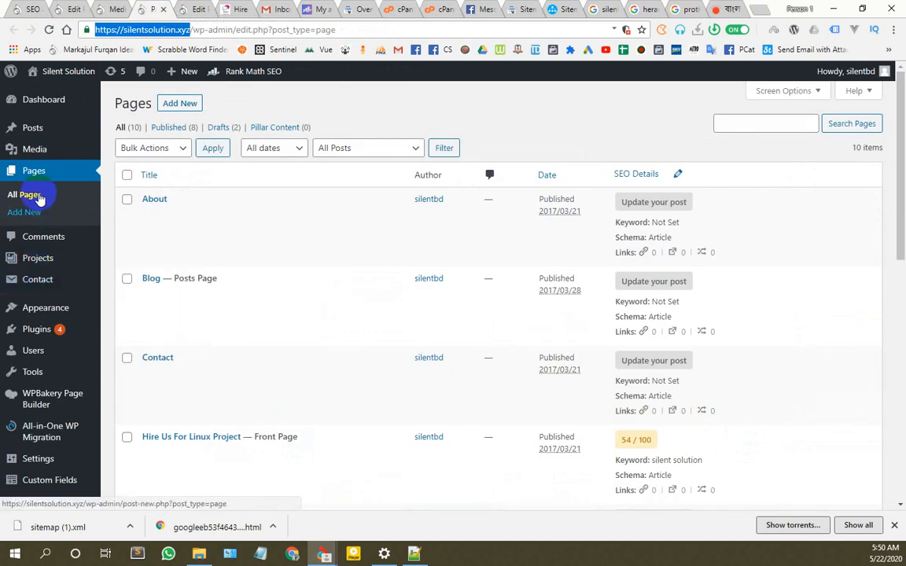
pyautogui.rightClick(112, 264)
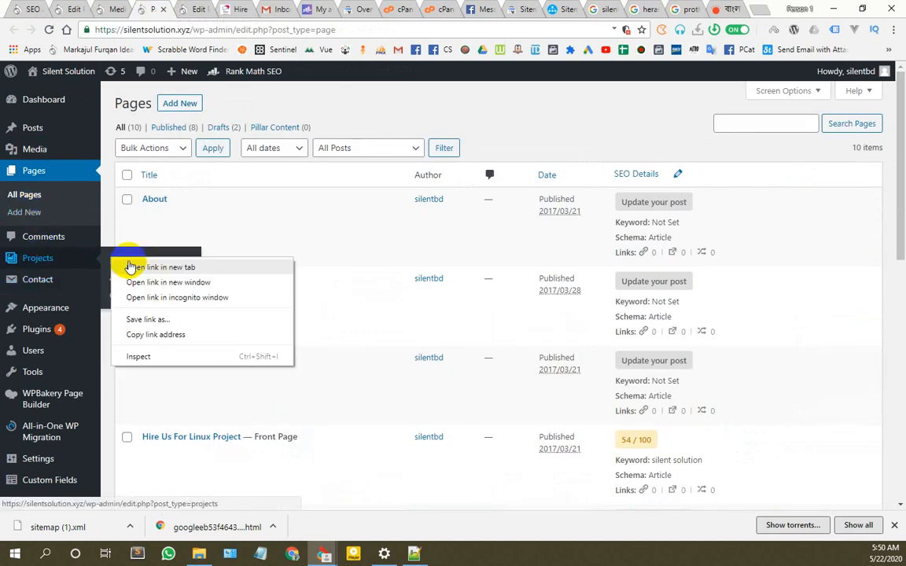
pyautogui.click(138, 264)
pyautogui.click(178, 9)
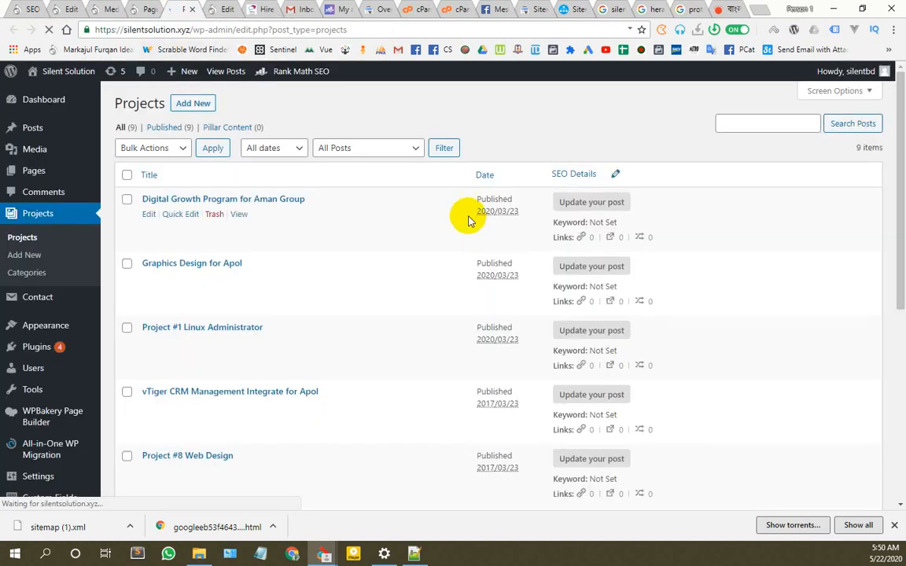
# Step: Open the Projects page in the page editor
pyautogui.scroll(-5, 236, 330)
pyautogui.scroll(5, 212, 331)
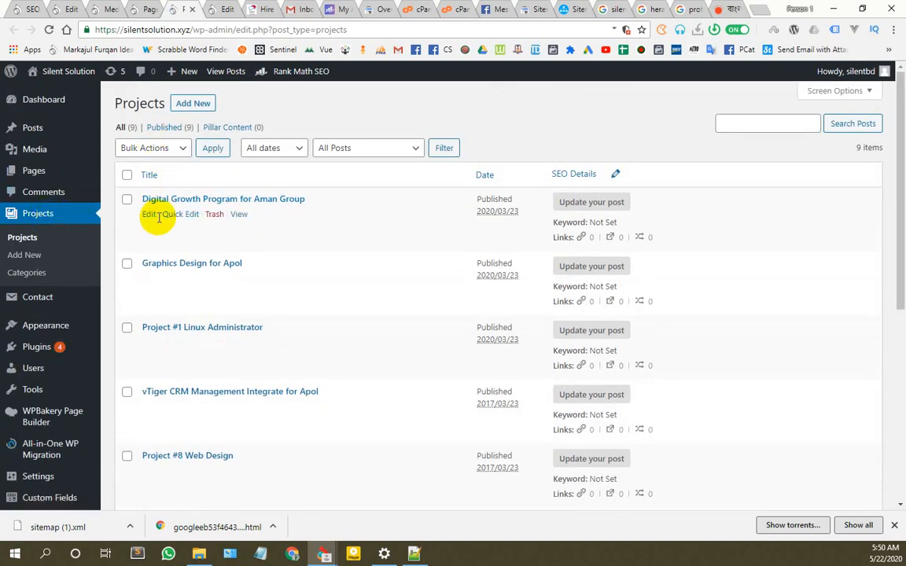
pyautogui.moveTo(44, 157)
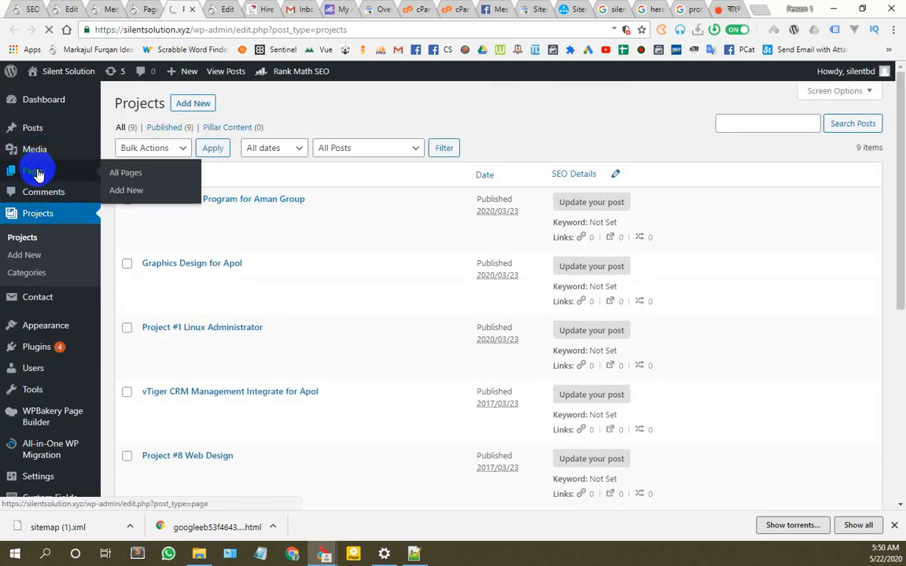
pyautogui.scroll(-7, 181, 330)
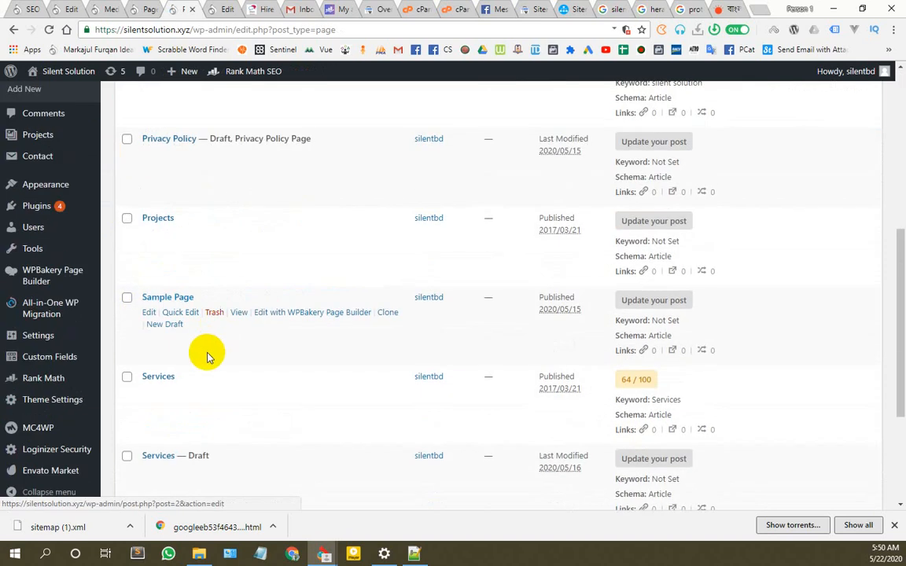
pyautogui.scroll(-4, 177, 385)
pyautogui.scroll(6, 180, 391)
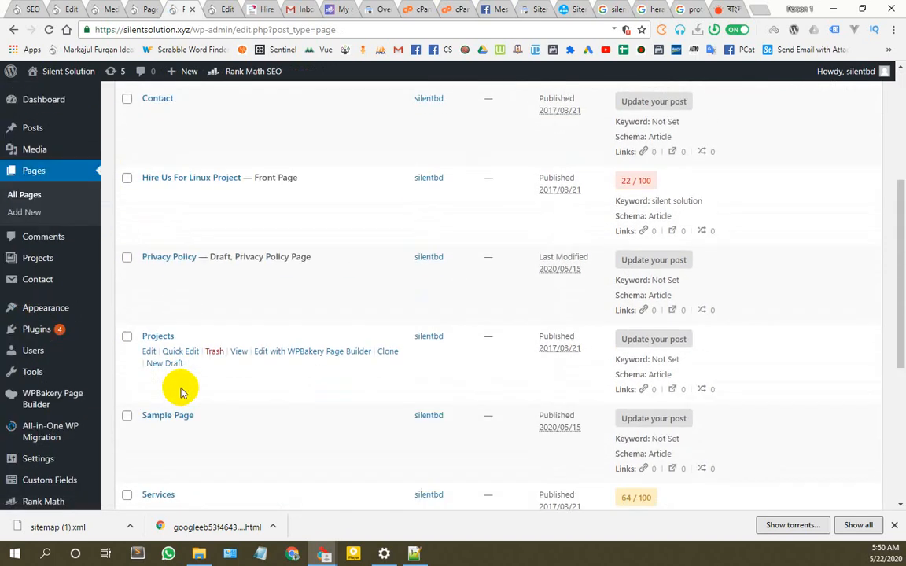
pyautogui.click(150, 352)
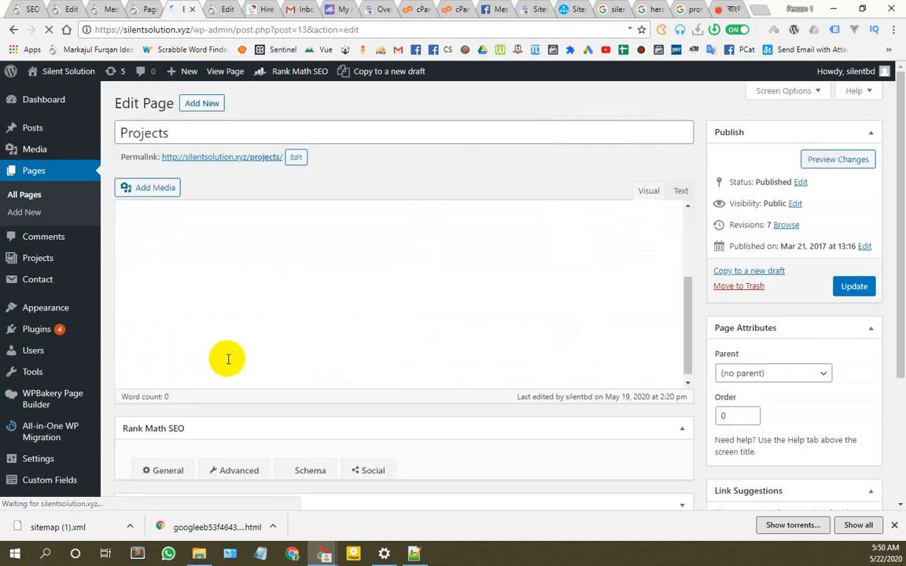
# Step: Move alt="Paypal Payment" from the PayPal button line to the pixel img line, then update the page
pyautogui.scroll(-10, 475, 444)
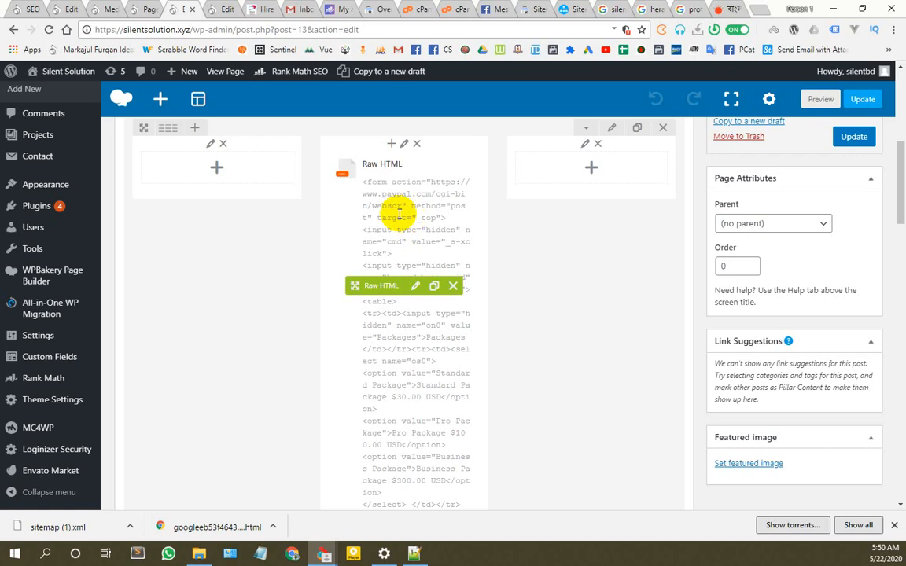
pyautogui.click(416, 286)
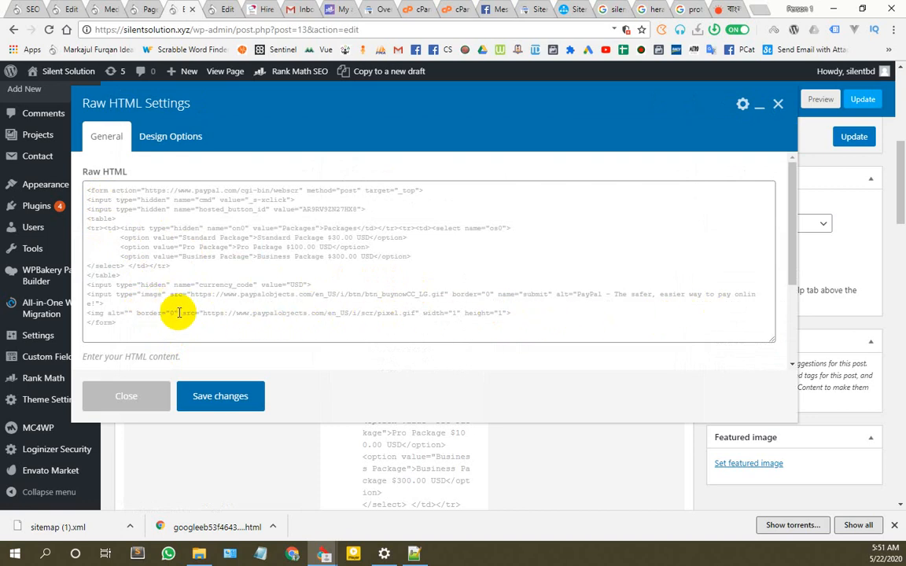
pyautogui.click(98, 302)
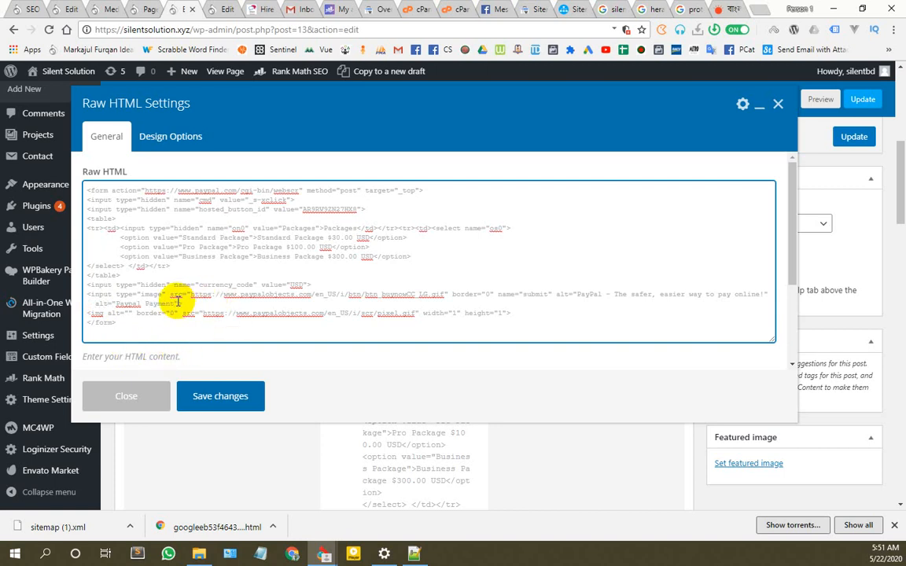
pyautogui.moveTo(178, 302); pyautogui.dragTo(103, 300)
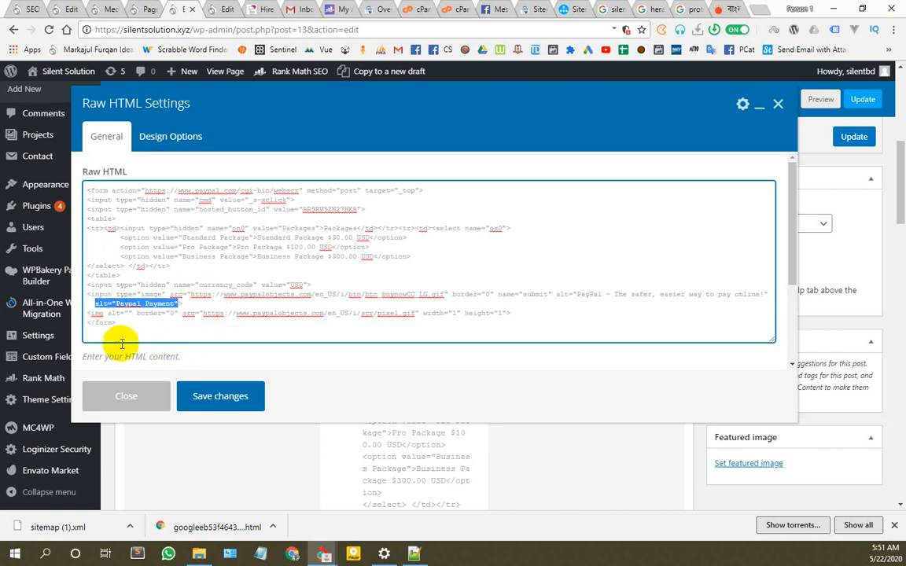
pyautogui.press('BackSpace')
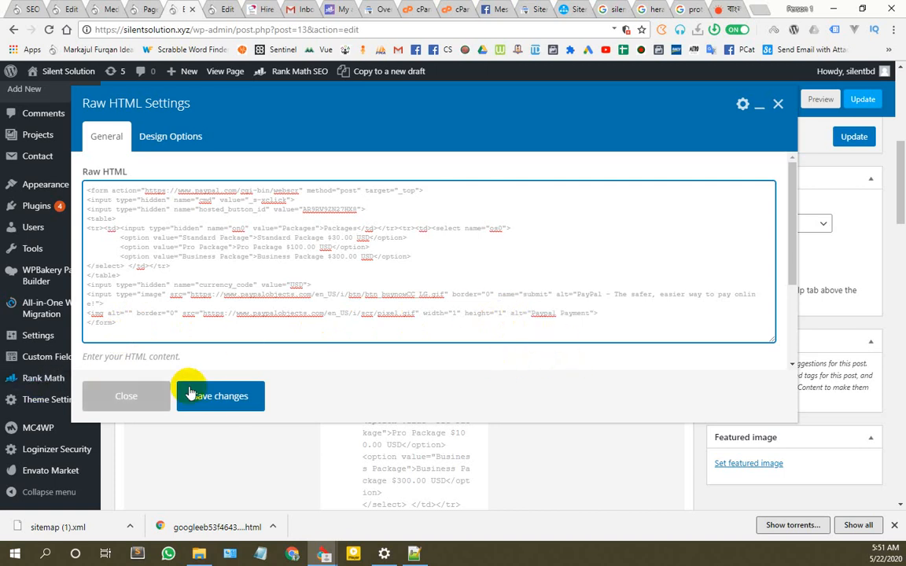
pyautogui.click(214, 400)
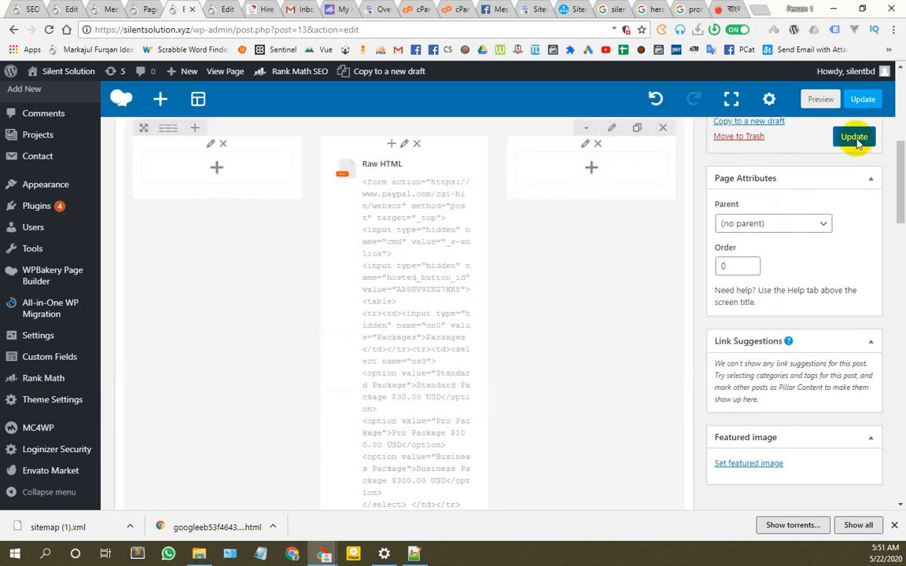
pyautogui.click(855, 138)
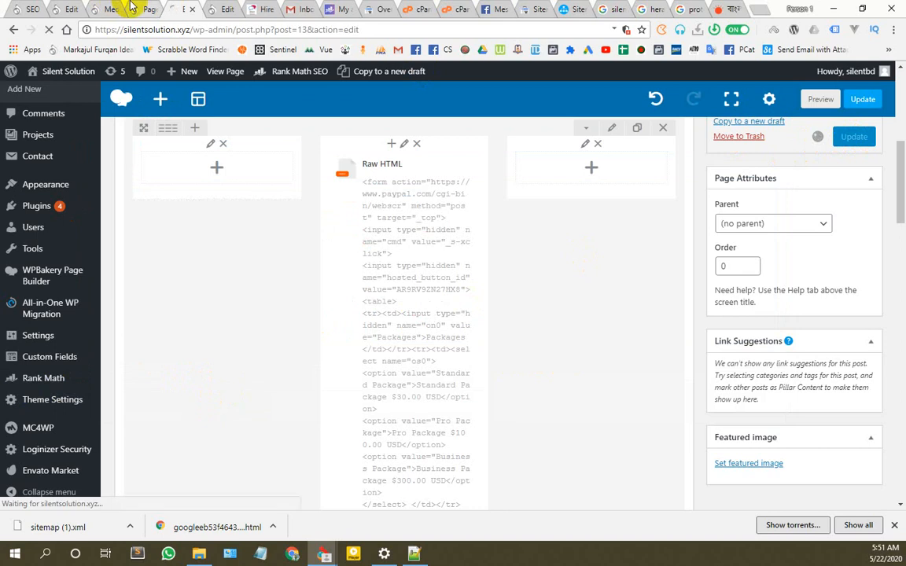
# Step: Rerun the Rank Math site-wide analysis, which still flags the PayPal pixel.gif for missing alt
pyautogui.click(24, 9)
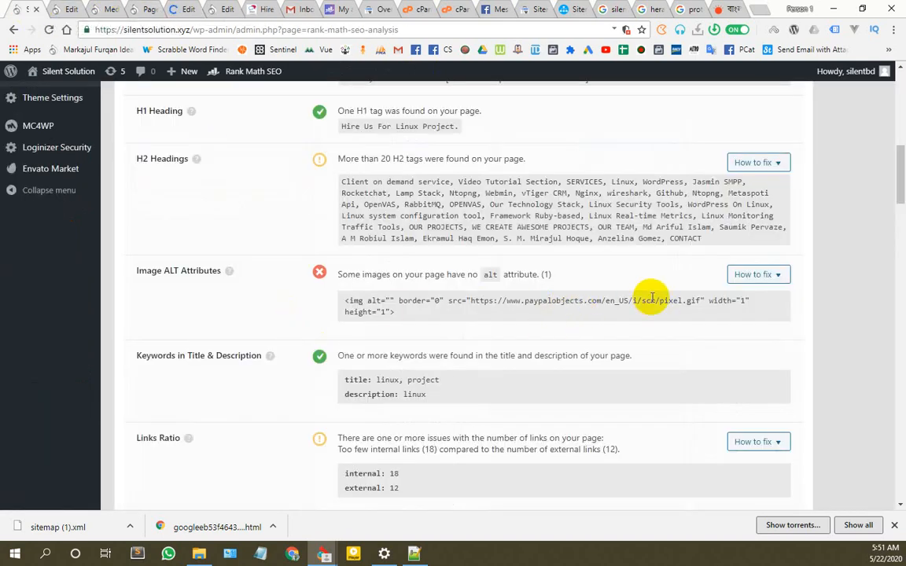
pyautogui.scroll(10, 380, 313)
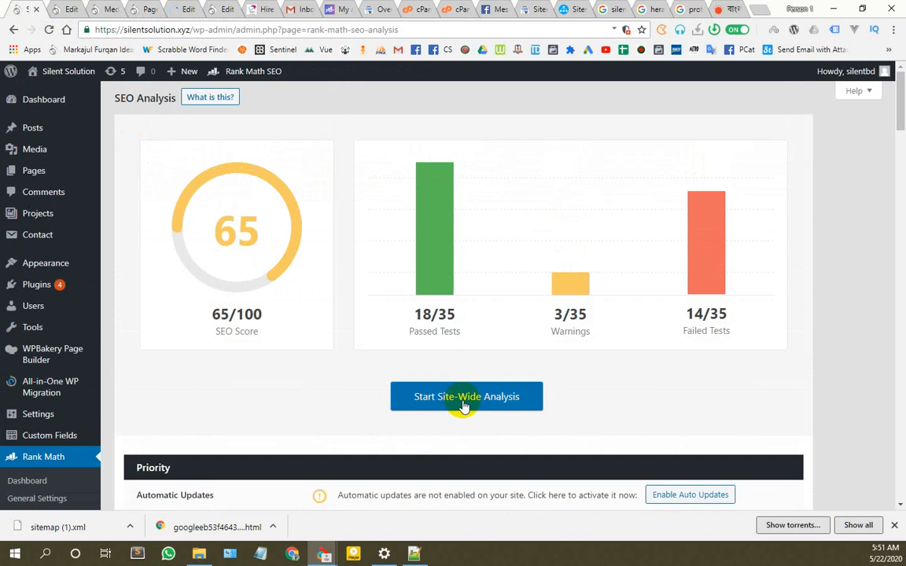
pyautogui.click(463, 403)
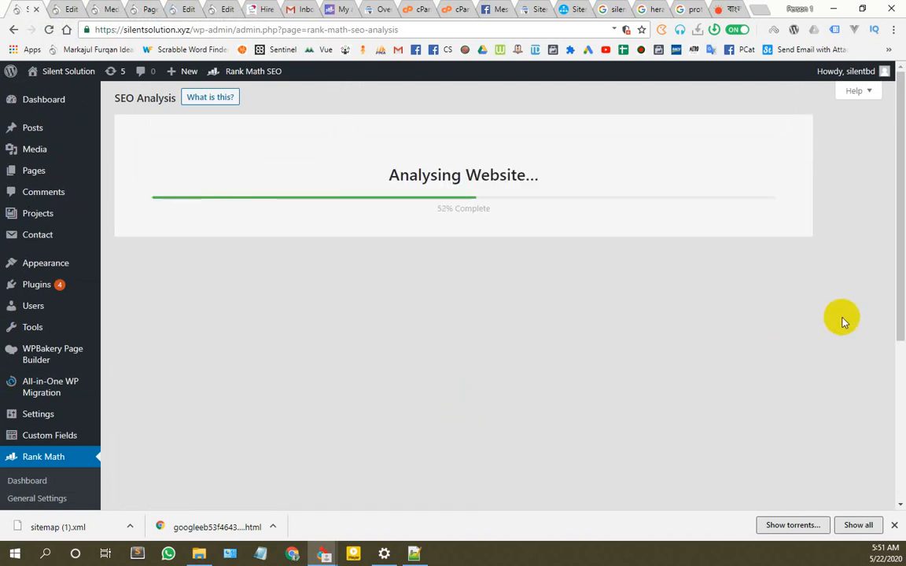
pyautogui.scroll(-1, 789, 307)
pyautogui.scroll(1, 789, 305)
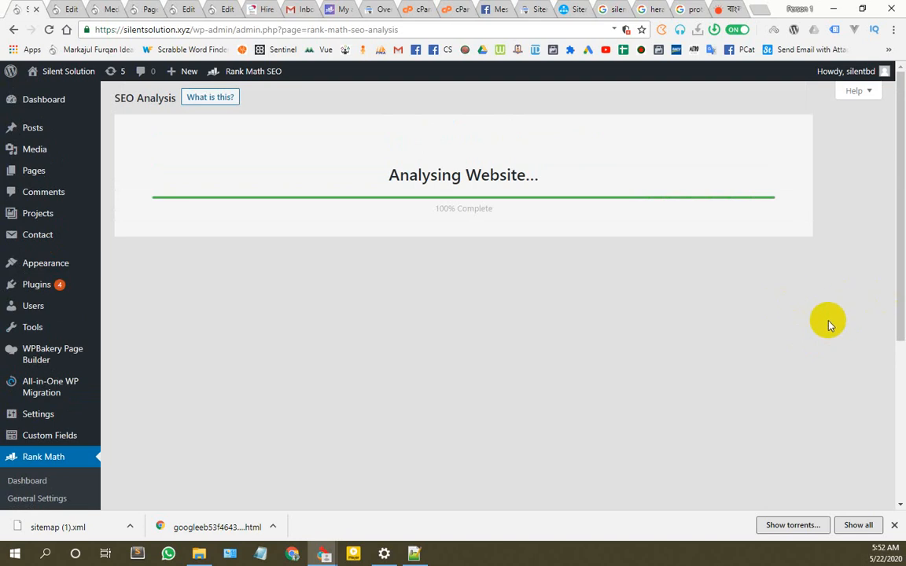
pyautogui.scroll(-4, 829, 325)
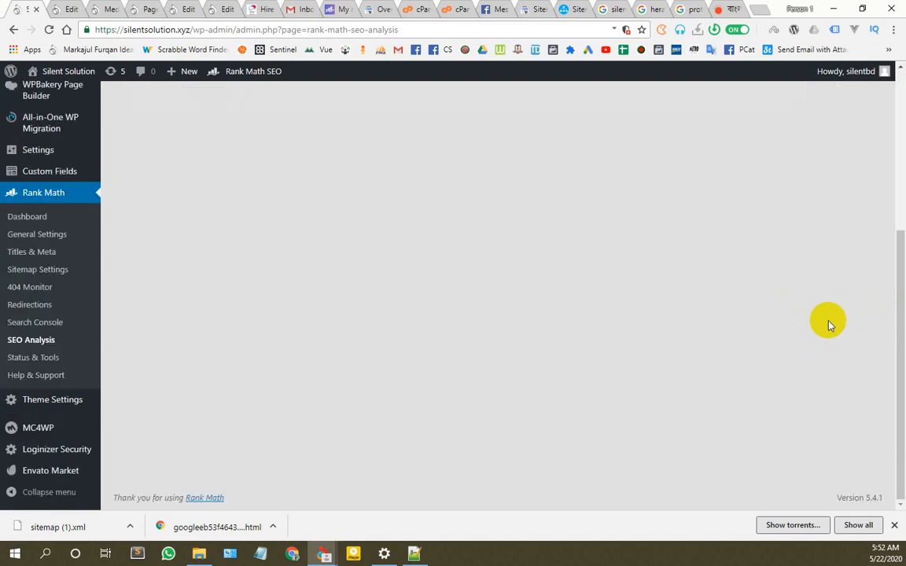
pyautogui.scroll(4, 828, 325)
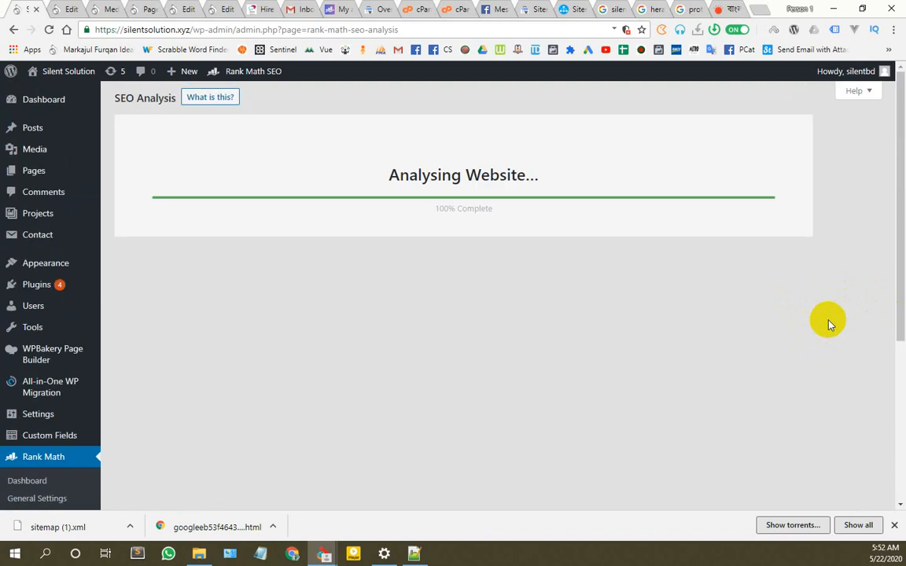
pyautogui.scroll(-4, 829, 326)
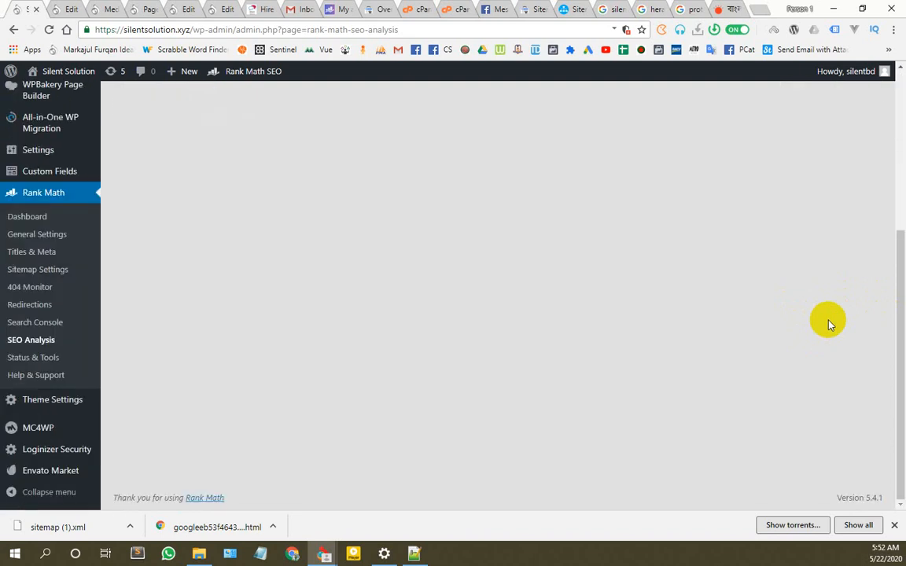
pyautogui.scroll(-4, 827, 322)
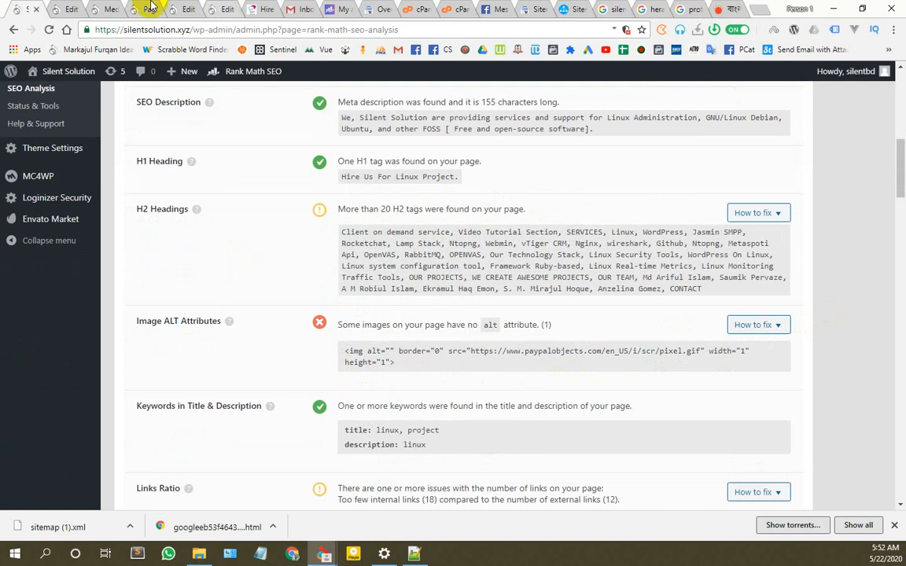
# Step: Return to the Projects page editor at its Raw HTML element
pyautogui.click(62, 9)
pyautogui.click(106, 8)
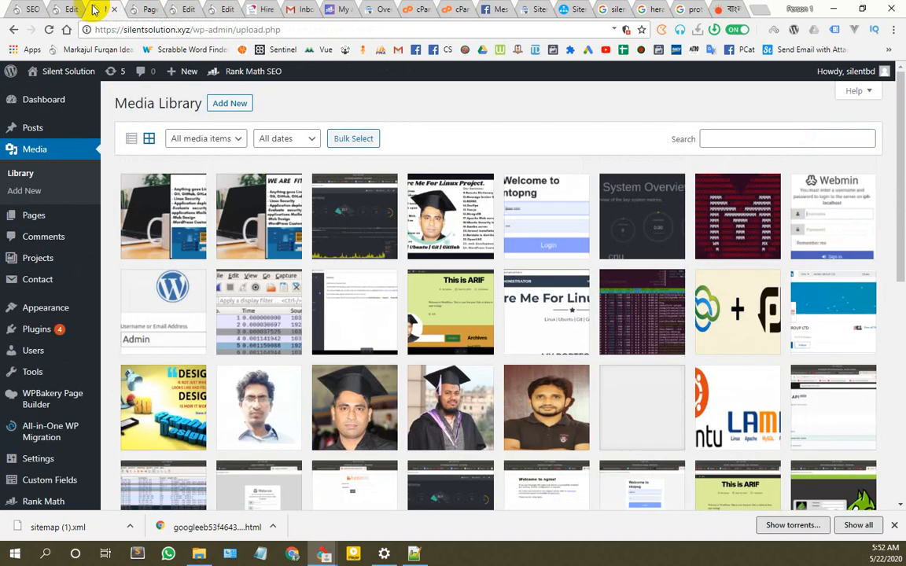
pyautogui.click(67, 8)
pyautogui.scroll(5, 204, 254)
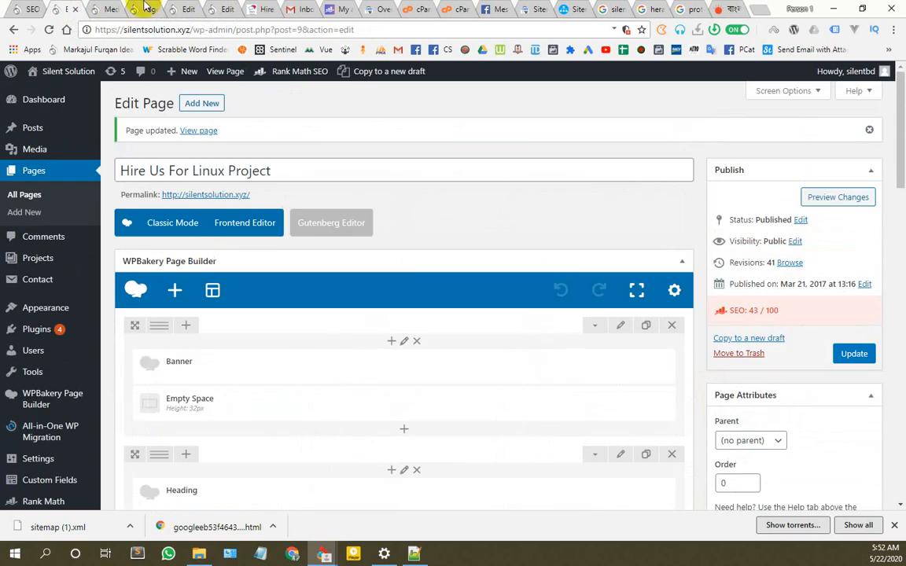
pyautogui.click(144, 9)
pyautogui.click(188, 8)
pyautogui.scroll(-10, 253, 289)
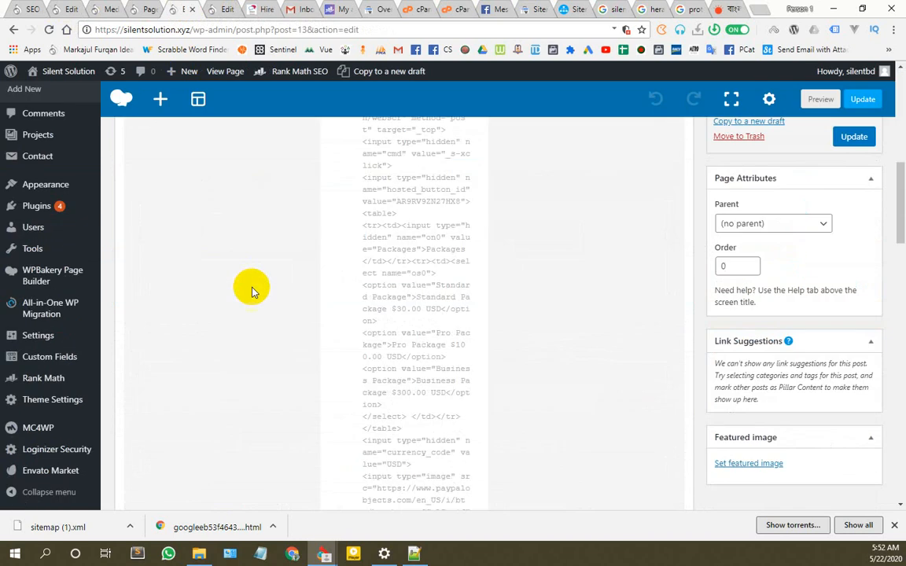
# Step: Put 'Paypal Payment' inside the pixel img's empty alt quotes, save the HTML and update the page
pyautogui.click(419, 287)
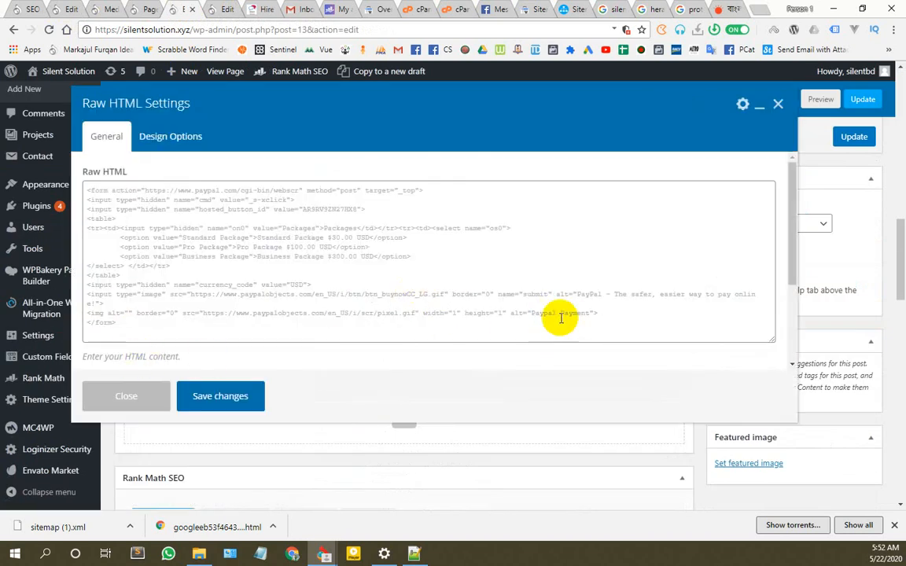
pyautogui.moveTo(532, 312); pyautogui.dragTo(586, 313)
pyautogui.hotkey('ctrl', 'c')
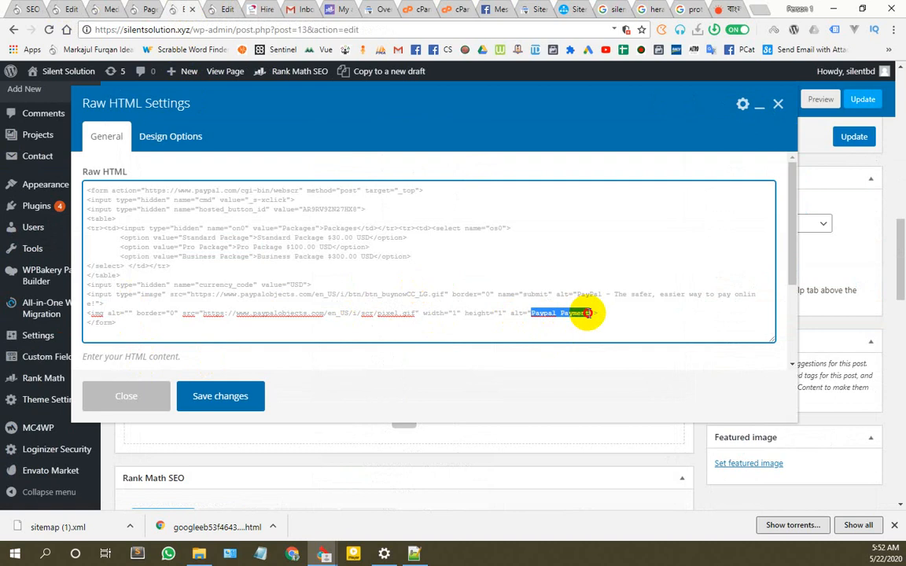
pyautogui.click(515, 313)
pyautogui.press('BackSpace')
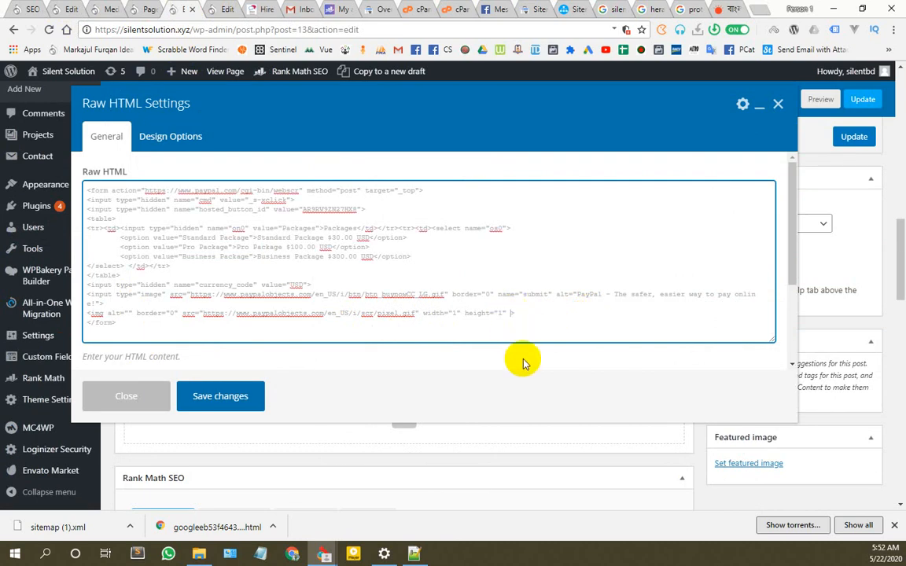
pyautogui.press('BackSpace')
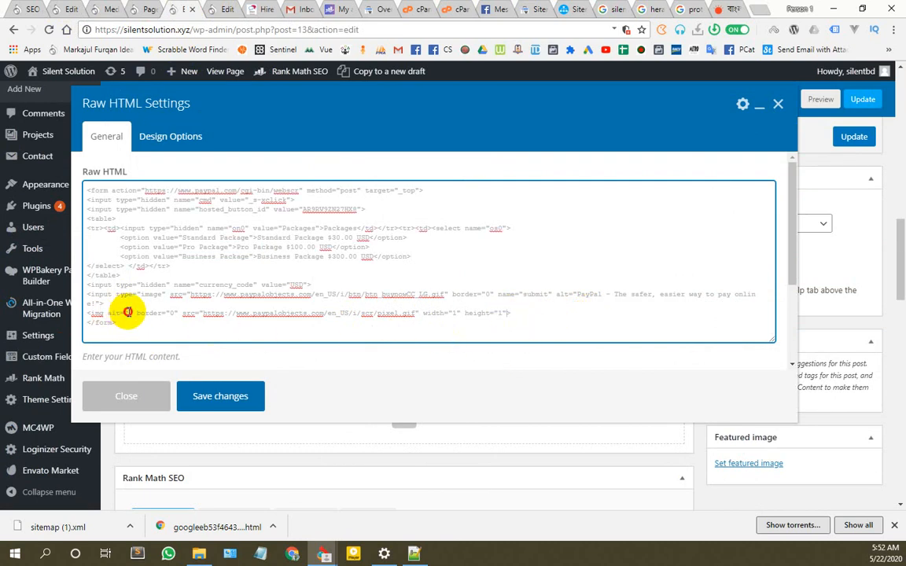
pyautogui.click(128, 312)
pyautogui.hotkey('ctrl', 'v')
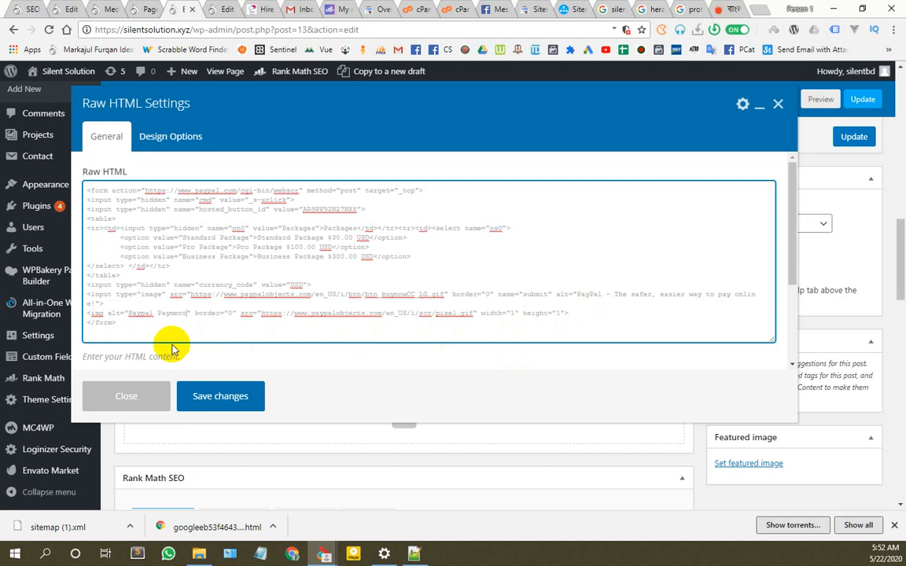
pyautogui.click(232, 403)
pyautogui.click(862, 139)
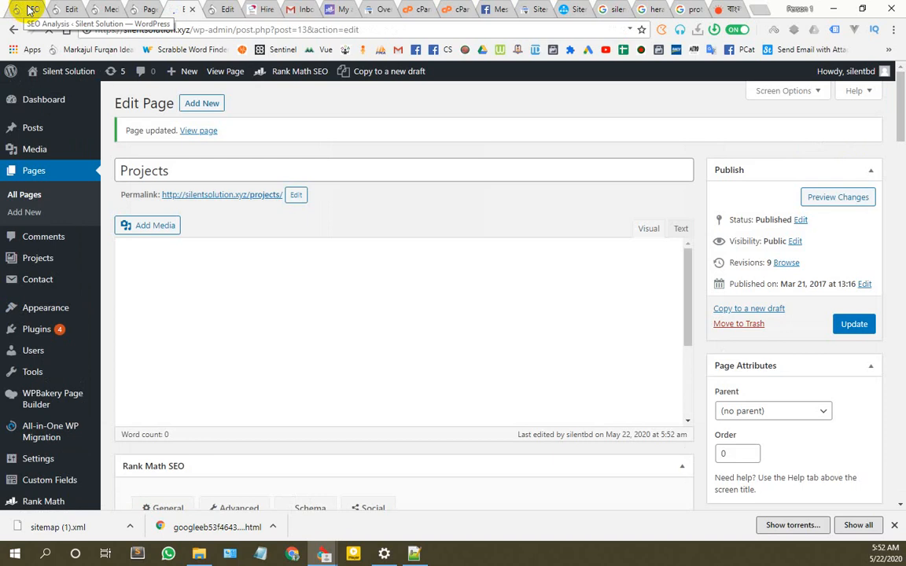
# Step: Rerun the site-wide analysis: 69/100, 19 tests passed, and the image alt check now passes
pyautogui.click(18, 9)
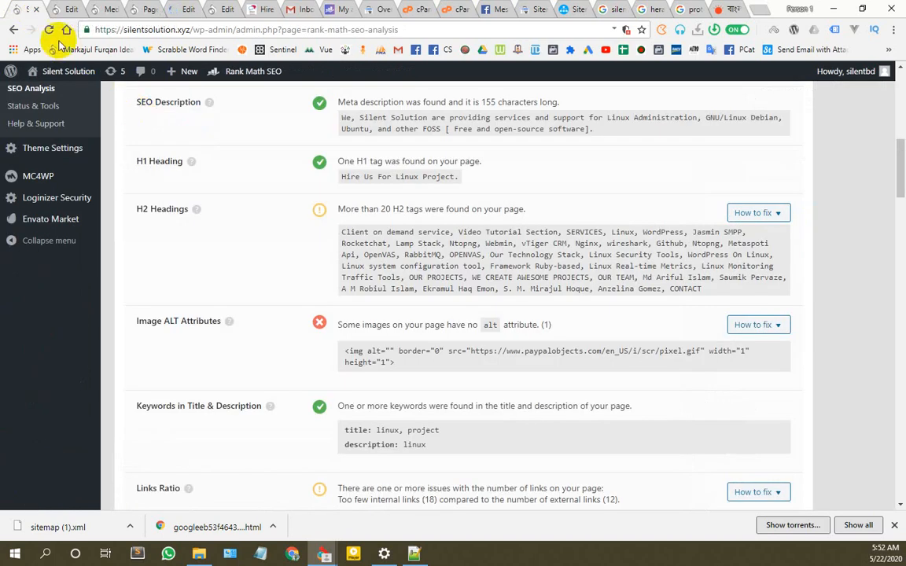
pyautogui.scroll(10, 596, 273)
pyautogui.click(464, 398)
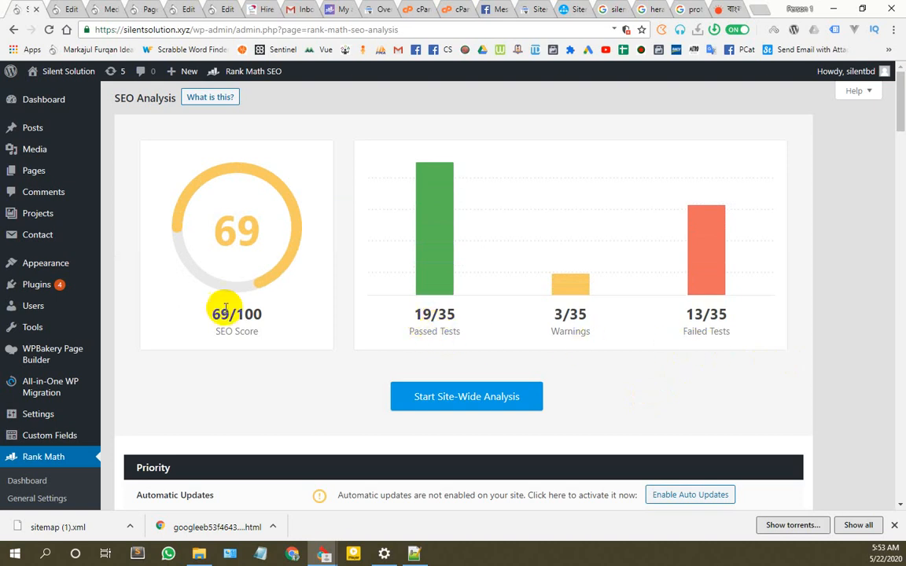
pyautogui.scroll(-10, 668, 322)
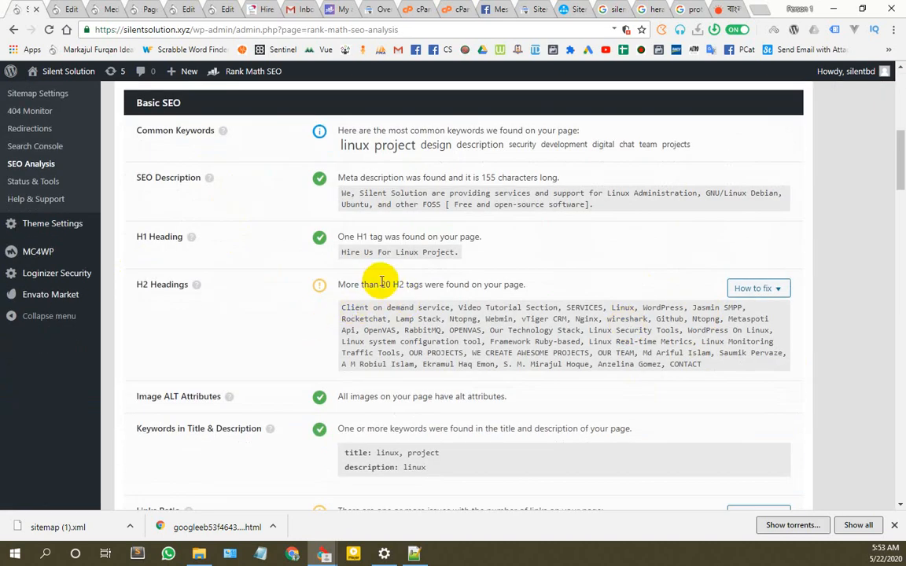
pyautogui.moveTo(381, 284); pyautogui.dragTo(523, 284)
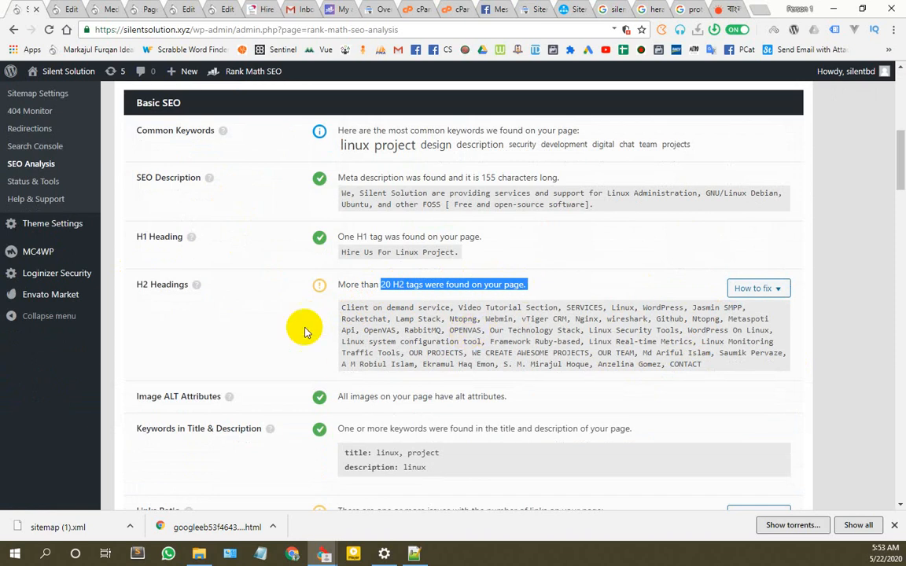
pyautogui.scroll(4, 307, 344)
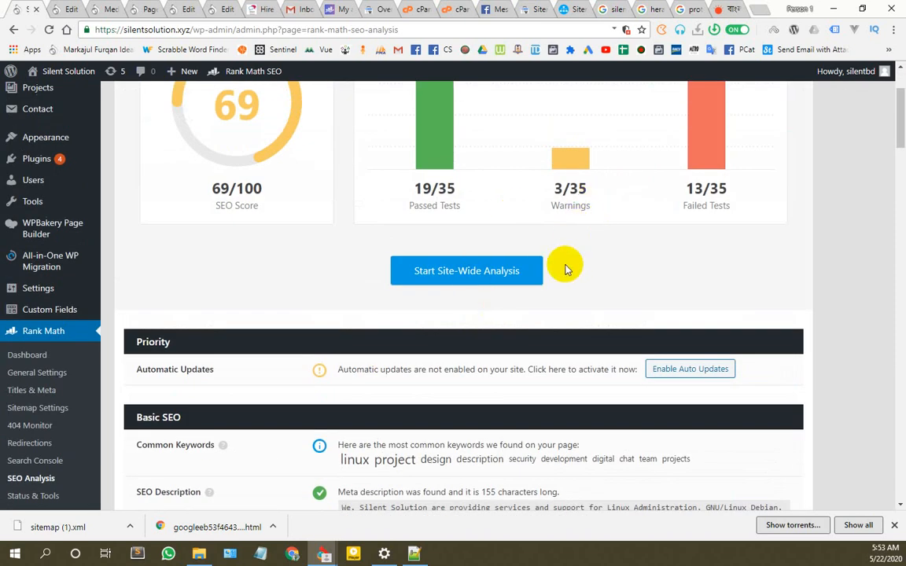
pyautogui.scroll(-9, 676, 181)
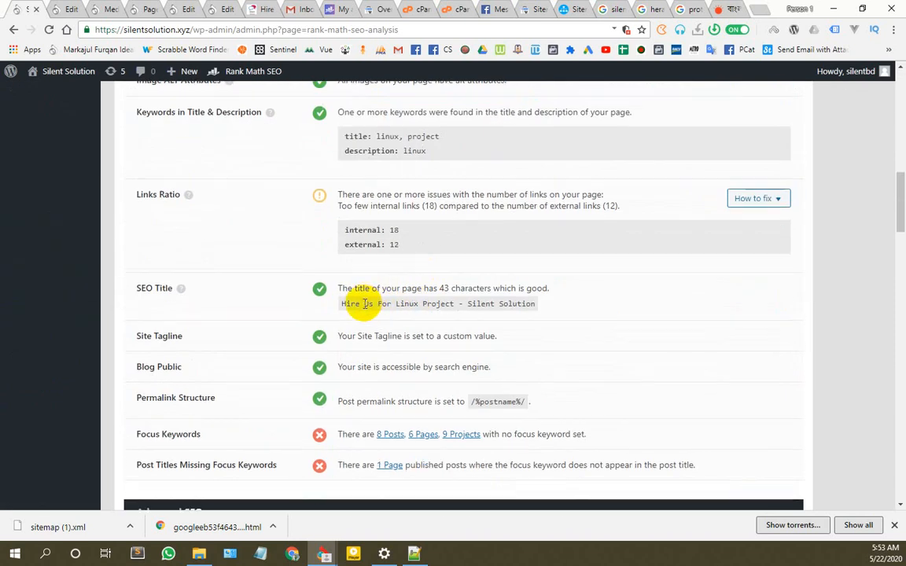
pyautogui.scroll(-3, 351, 304)
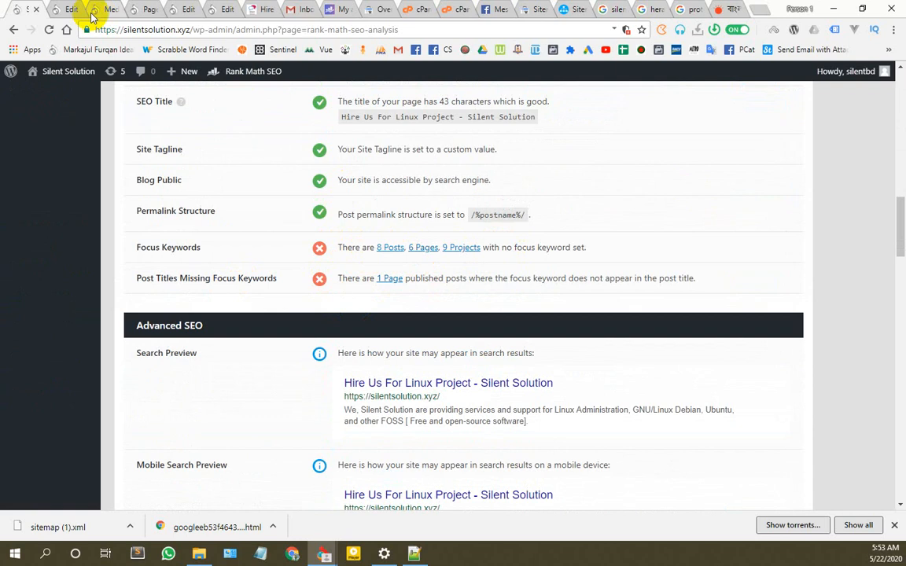
# Step: List the 8 posts missing a focus keyword and open the WordPress post's editor
pyautogui.click(389, 249)
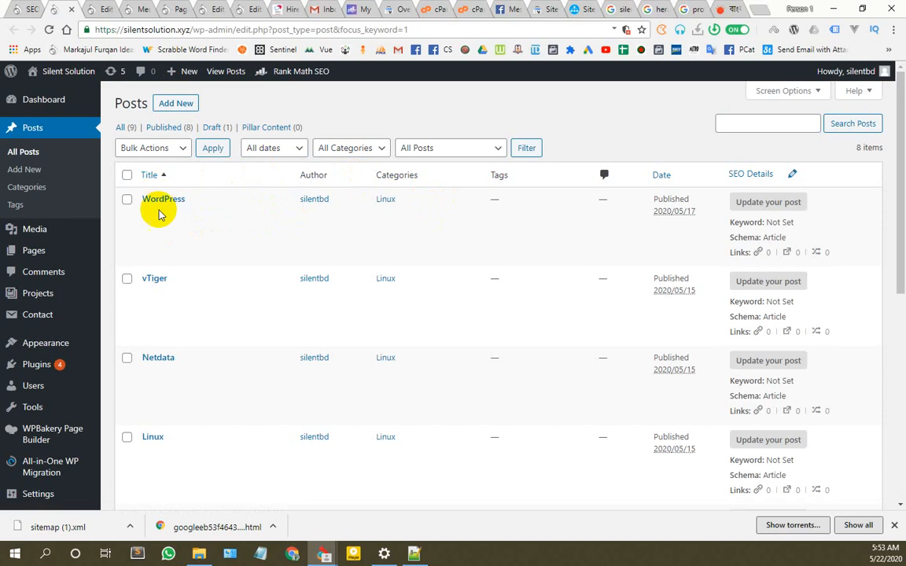
pyautogui.scroll(-2, 169, 228)
pyautogui.scroll(-4, 195, 315)
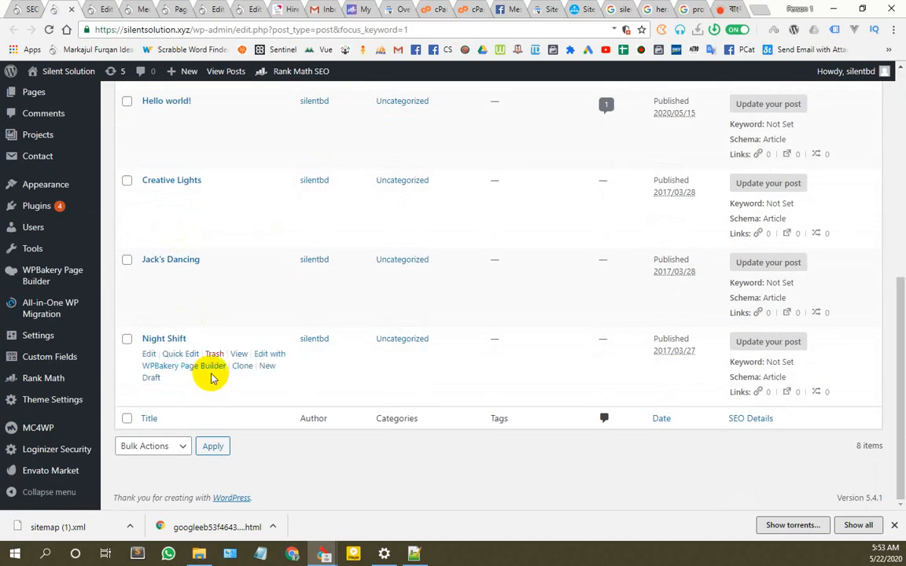
pyautogui.scroll(5, 212, 371)
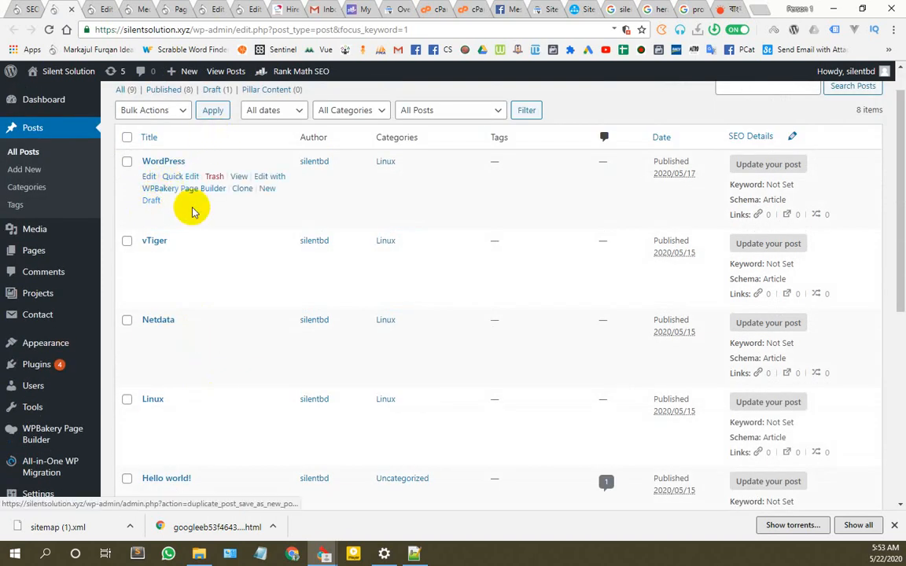
pyautogui.middleClick(149, 176)
pyautogui.click(92, 8)
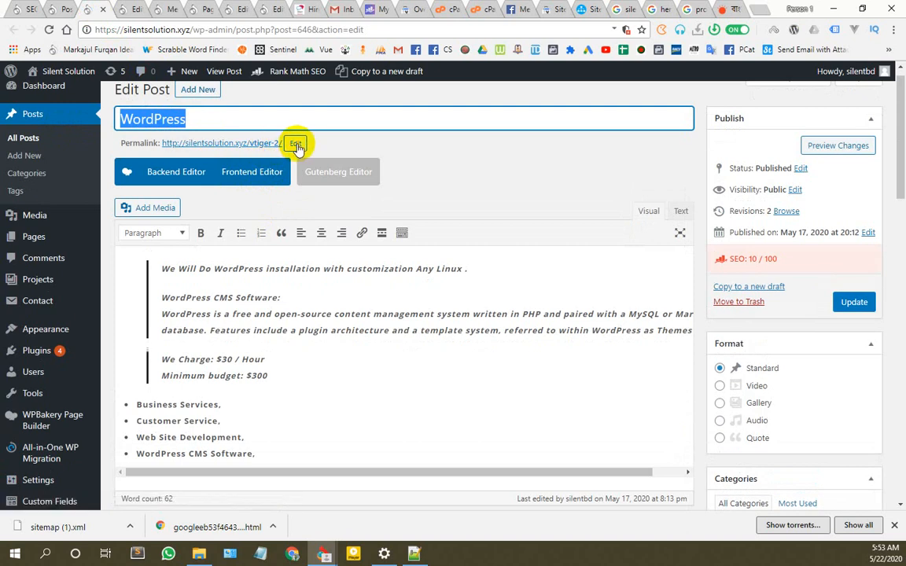
# Step: Change the WordPress post's permalink slug to 'wordpress'
pyautogui.click(296, 147)
pyautogui.moveTo(304, 142); pyautogui.dragTo(238, 142)
pyautogui.write('WordPress')
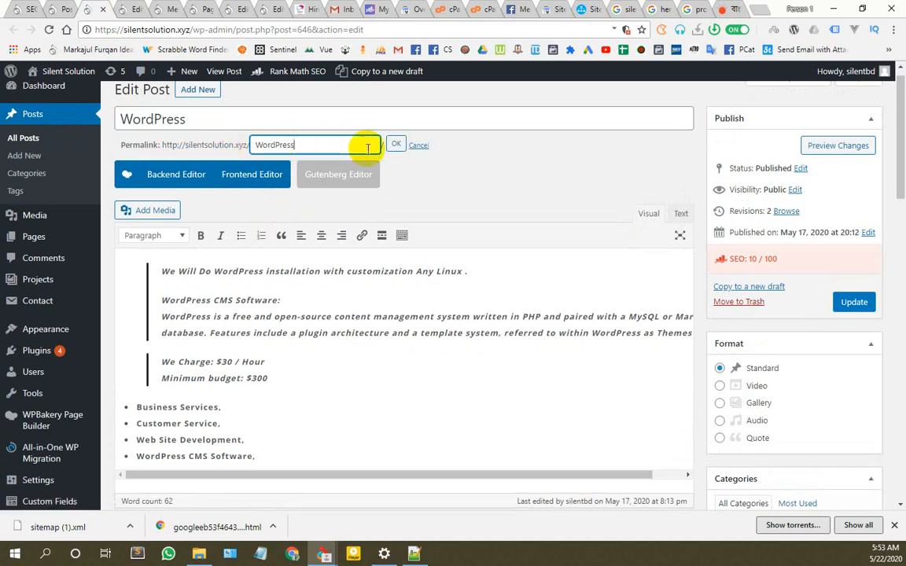
pyautogui.click(397, 146)
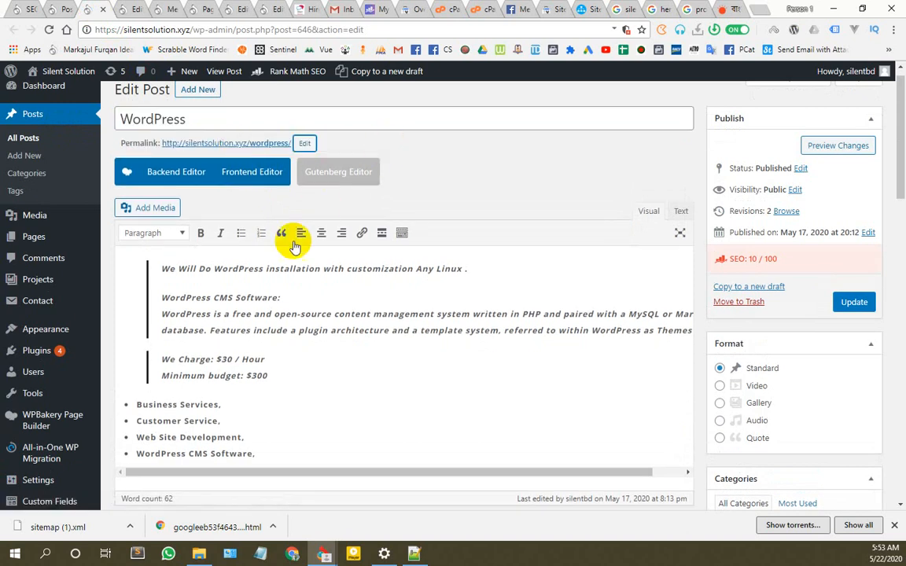
# Step: Add 'WordPress' as the post's Rank Math focus keyword
pyautogui.scroll(-6, 291, 240)
pyautogui.click(214, 333)
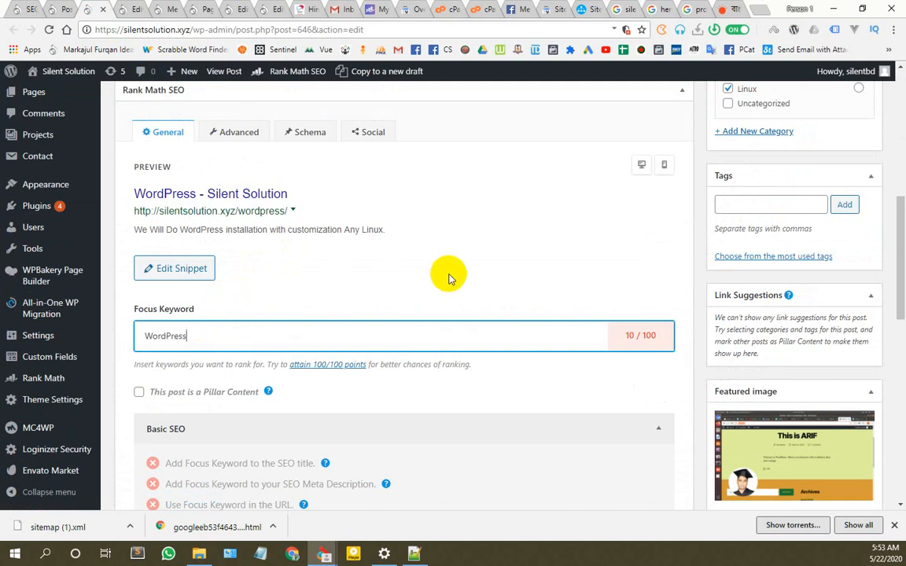
pyautogui.click(169, 363)
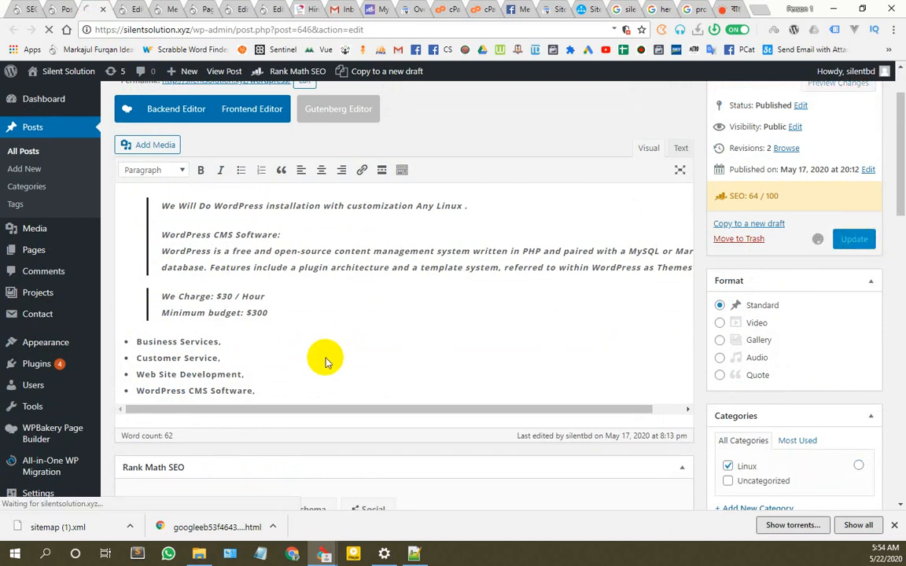
pyautogui.scroll(-10, 313, 417)
pyautogui.scroll(6, 313, 405)
pyautogui.scroll(5, 313, 398)
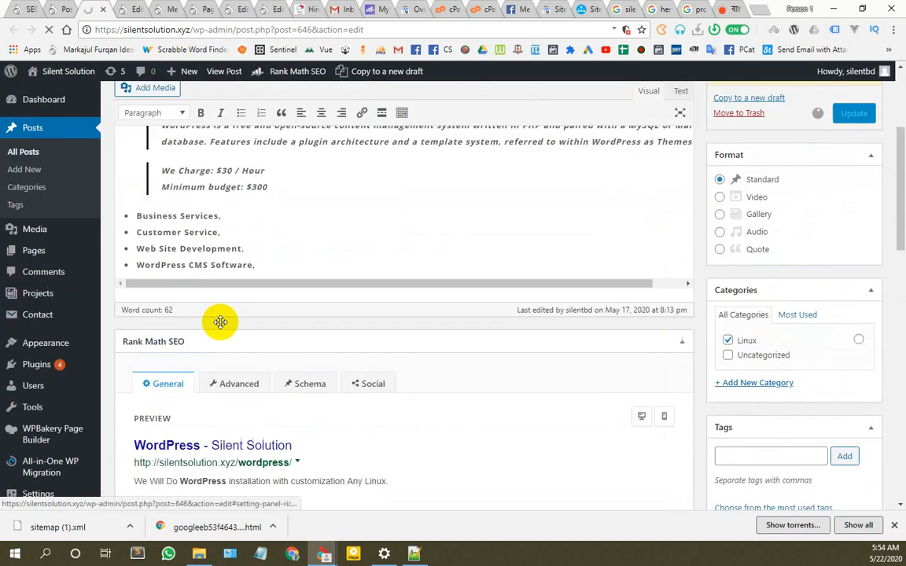
pyautogui.click(26, 9)
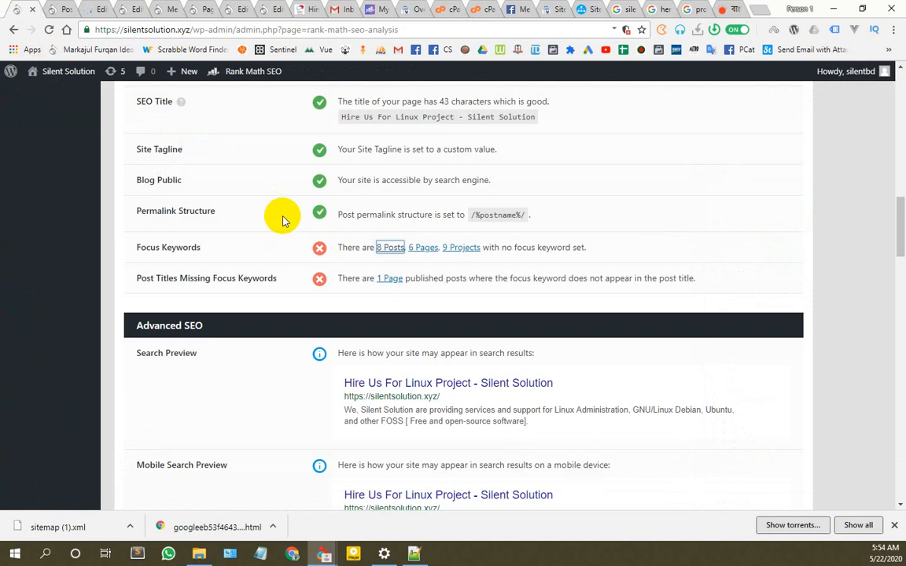
# Step: Refresh the SEO score to 69/100, then trash the Hello world and Jack's Dancing posts
pyautogui.click(49, 32)
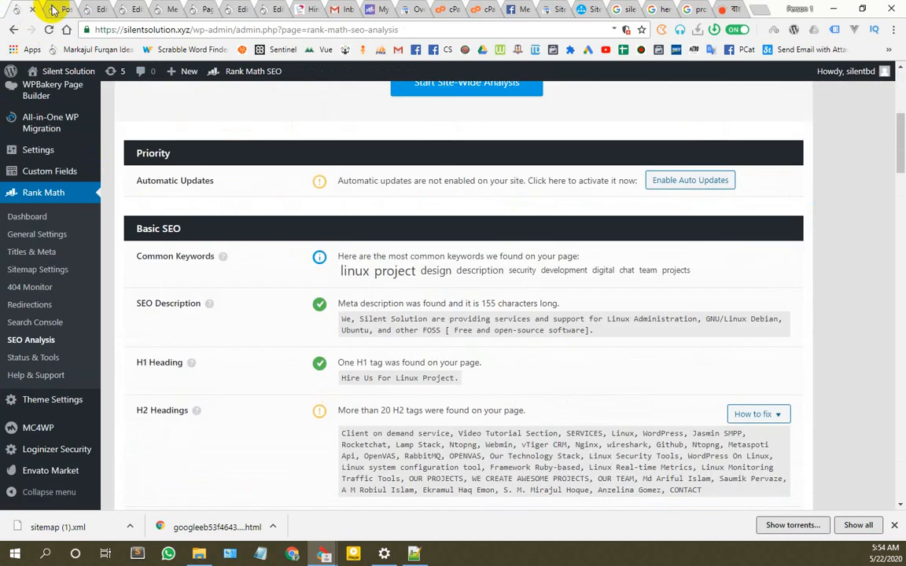
pyautogui.click(53, 9)
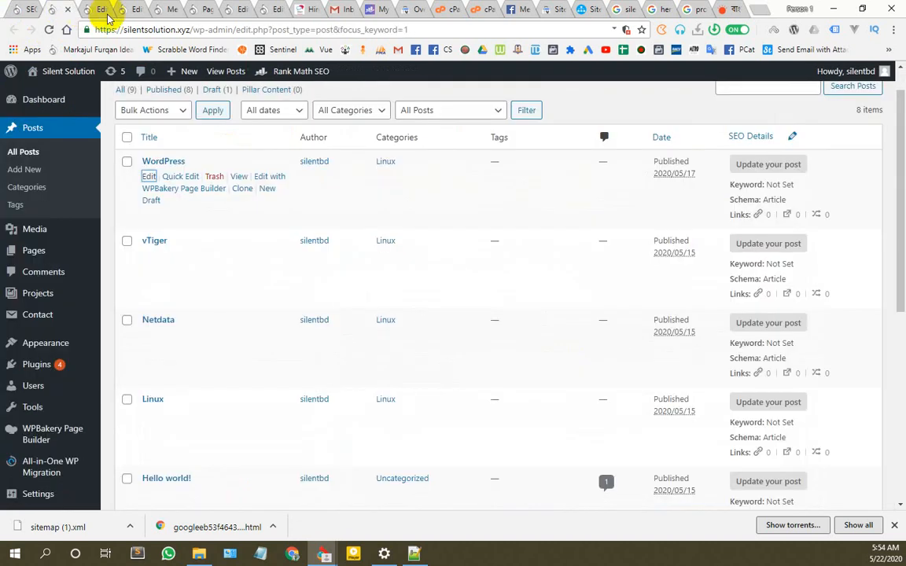
pyautogui.moveTo(148, 283)
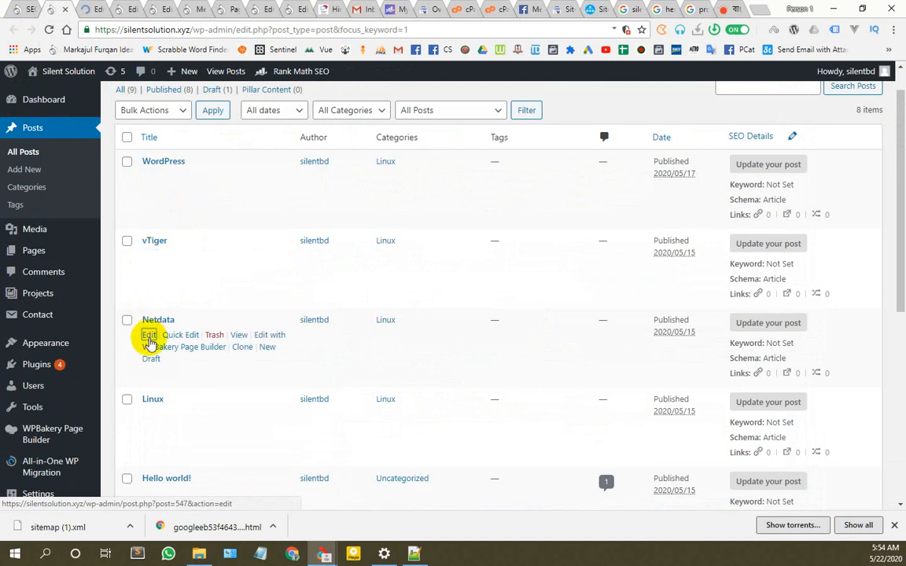
pyautogui.scroll(-2, 153, 346)
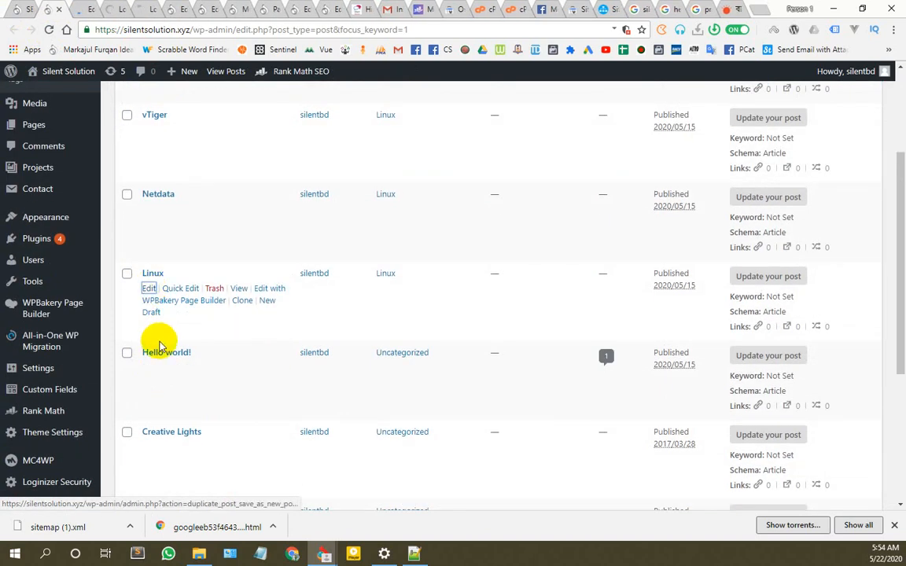
pyautogui.scroll(-2, 158, 346)
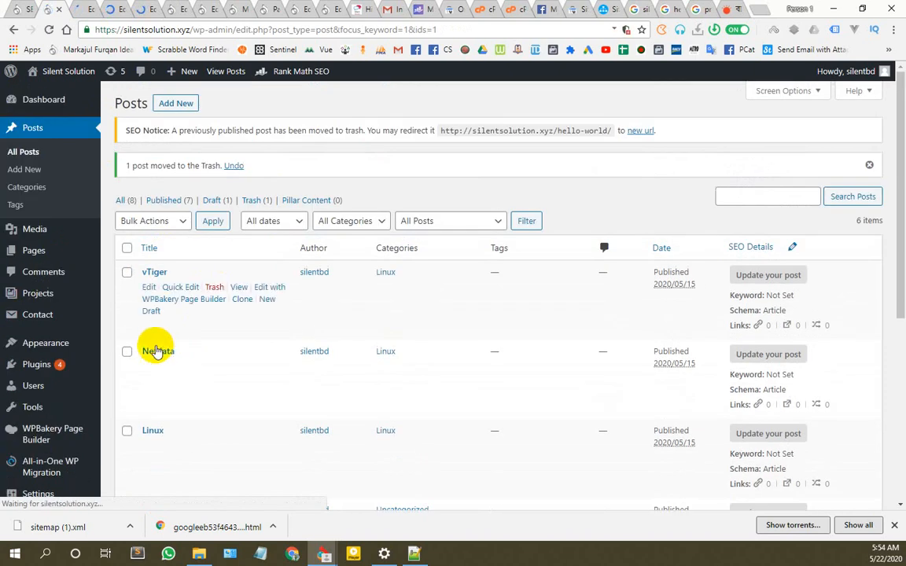
pyautogui.scroll(-3, 157, 344)
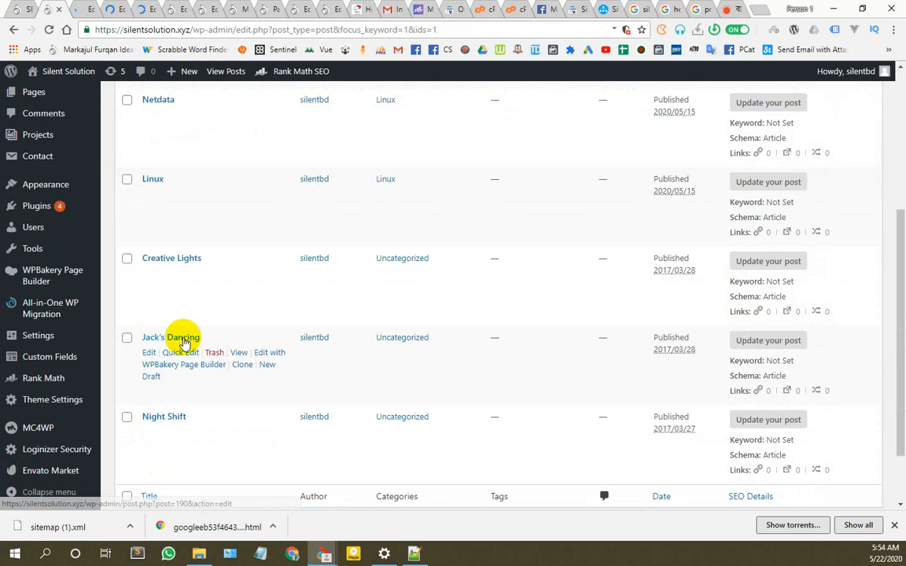
pyautogui.click(214, 352)
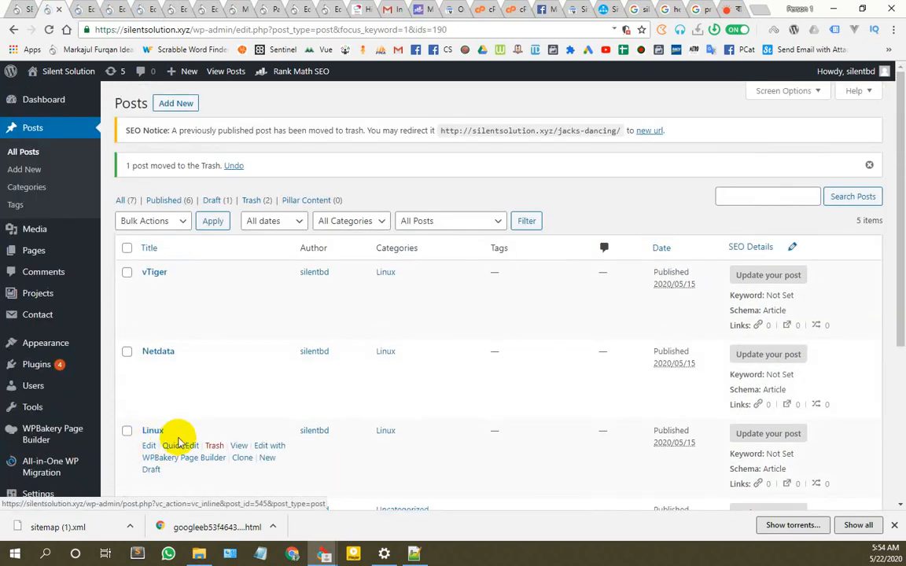
pyautogui.scroll(-4, 180, 442)
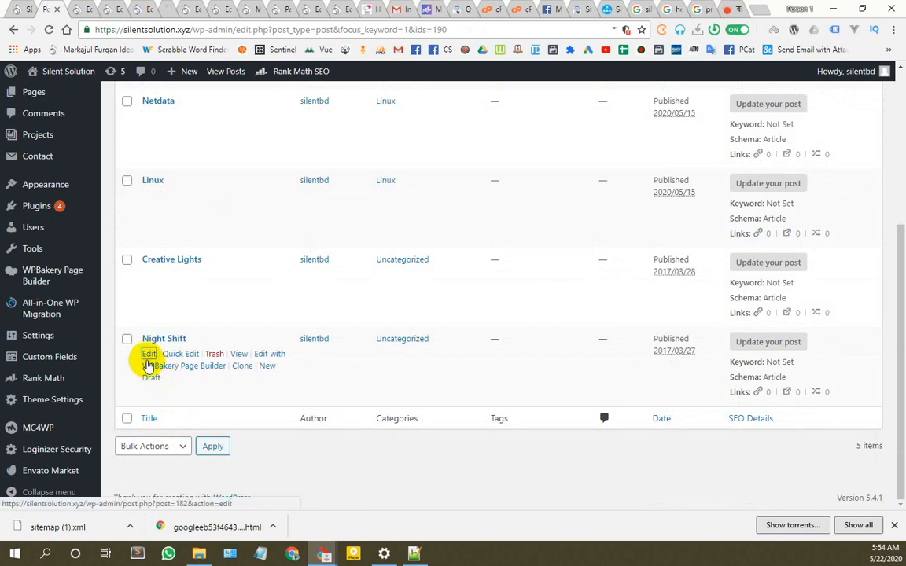
# Step: Give the vTiger post its title as focus keyword 'vtiger' and update it
pyautogui.click(74, 9)
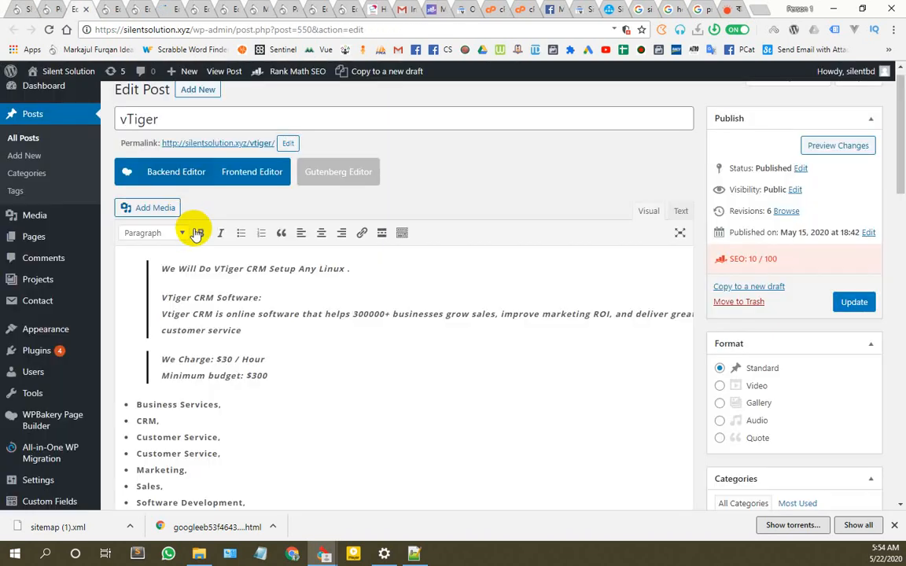
pyautogui.doubleClick(167, 119)
pyautogui.hotkey('ctrl', 'c')
pyautogui.scroll(-8, 188, 314)
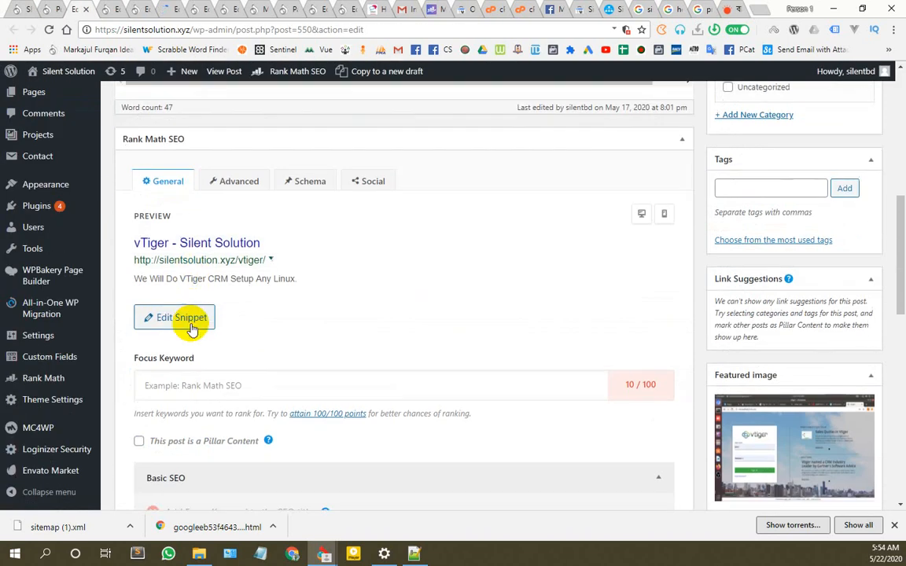
pyautogui.scroll(-2, 193, 329)
pyautogui.click(209, 265)
pyautogui.hotkey('ctrl', 'v')
pyautogui.click(360, 246)
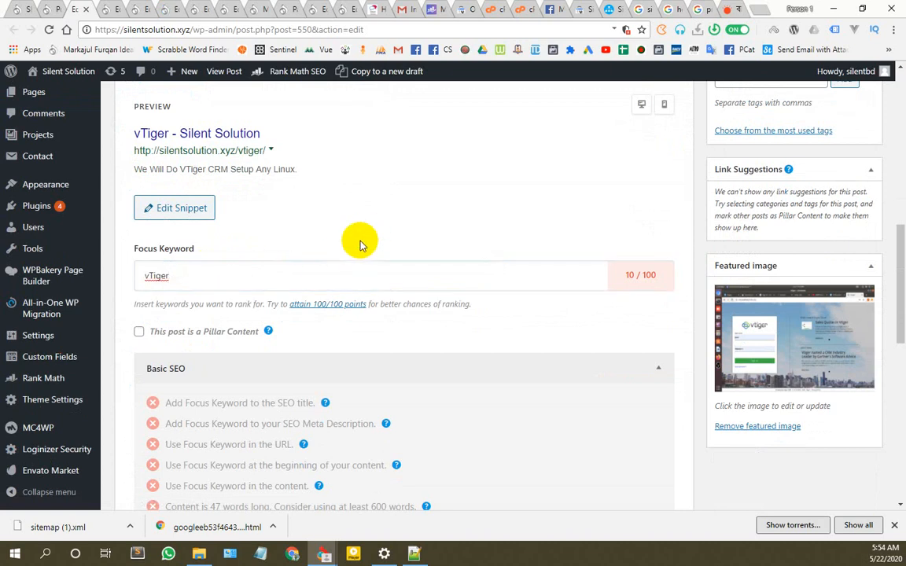
pyautogui.click(167, 301)
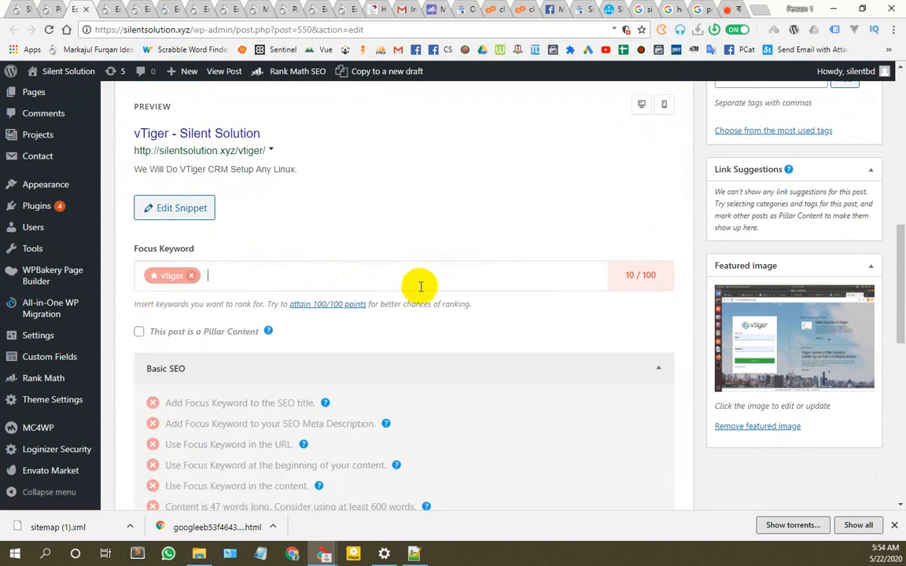
pyautogui.scroll(10, 825, 313)
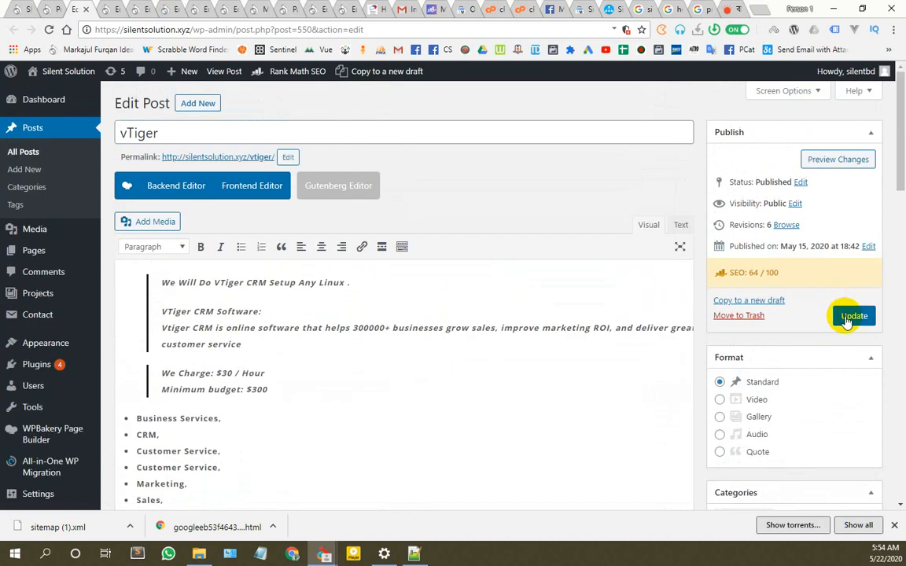
pyautogui.click(849, 316)
# Step: Paste the Netdata title into the Netdata post's focus keyword field
pyautogui.click(110, 10)
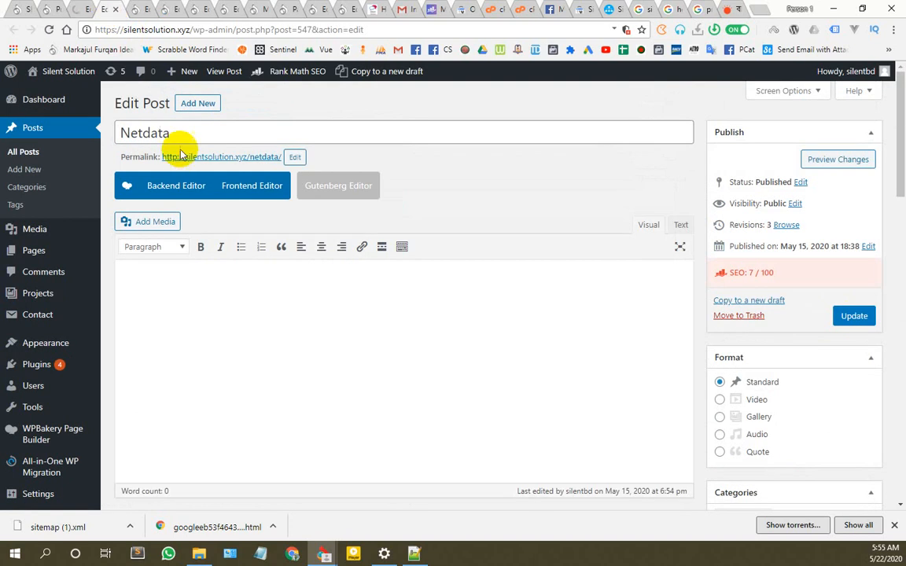
pyautogui.doubleClick(122, 132)
pyautogui.hotkey('ctrl', 'c')
pyautogui.scroll(-5, 223, 251)
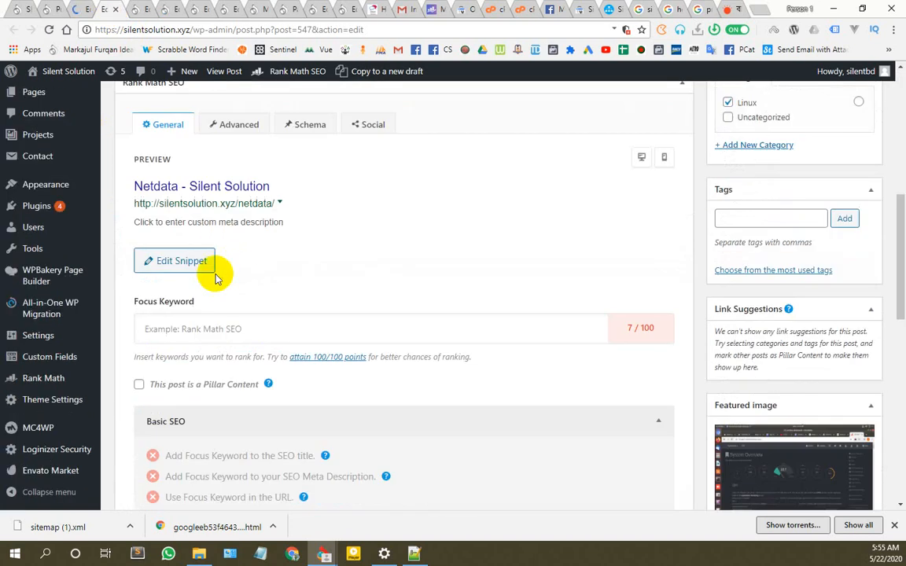
pyautogui.click(252, 334)
pyautogui.hotkey('ctrl', 'v')
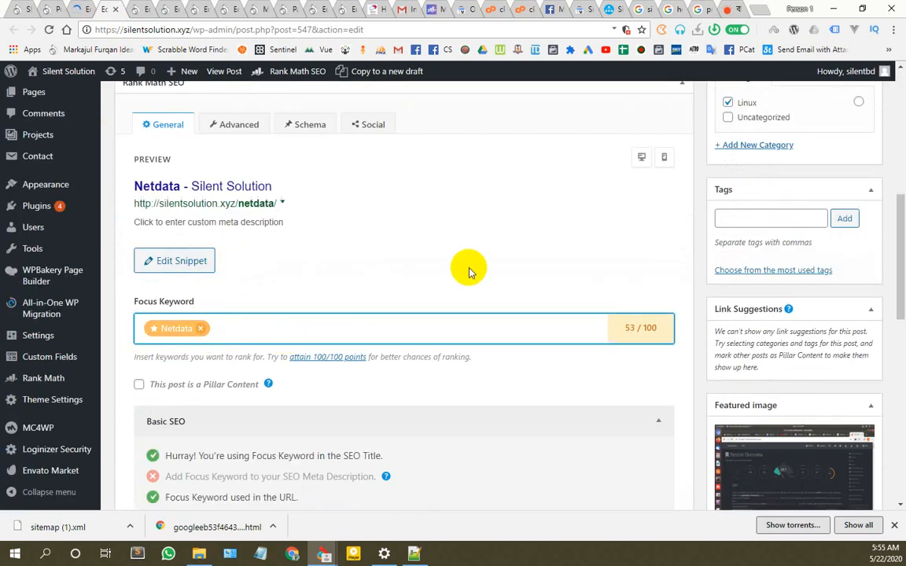
pyautogui.scroll(5, 832, 226)
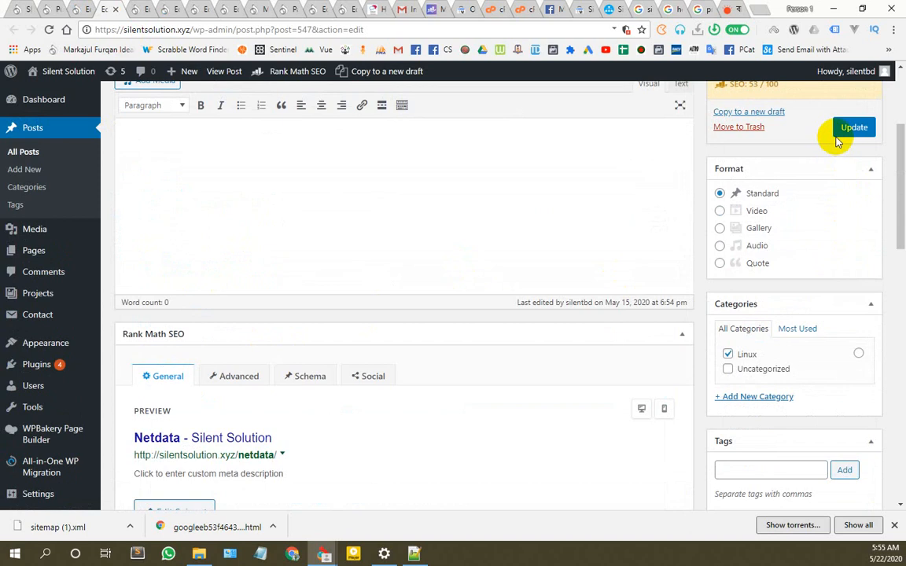
pyautogui.scroll(2, 277, 192)
pyautogui.scroll(-6, 213, 225)
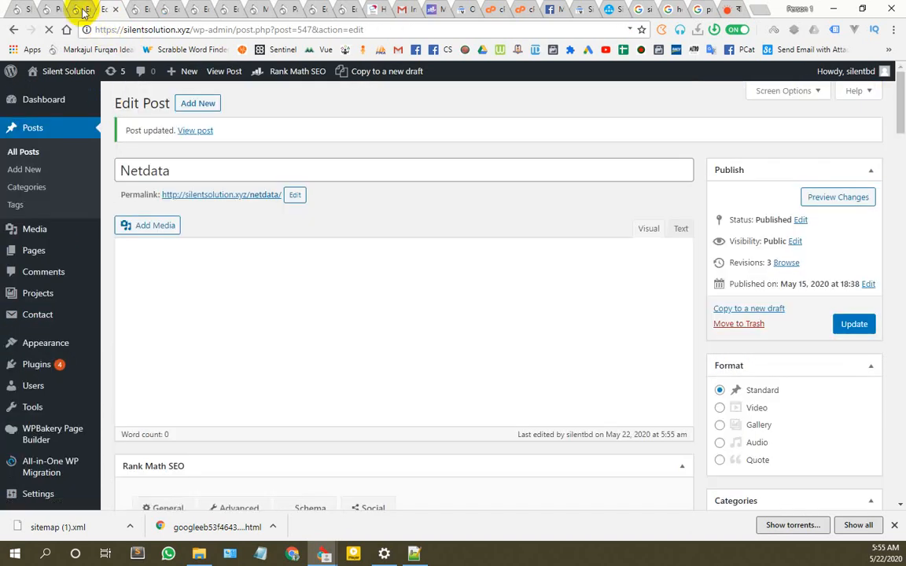
# Step: Close the vTiger editor, then set the Linux post's focus keyword to 'Linux' and update it
pyautogui.click(94, 11)
pyautogui.click(86, 10)
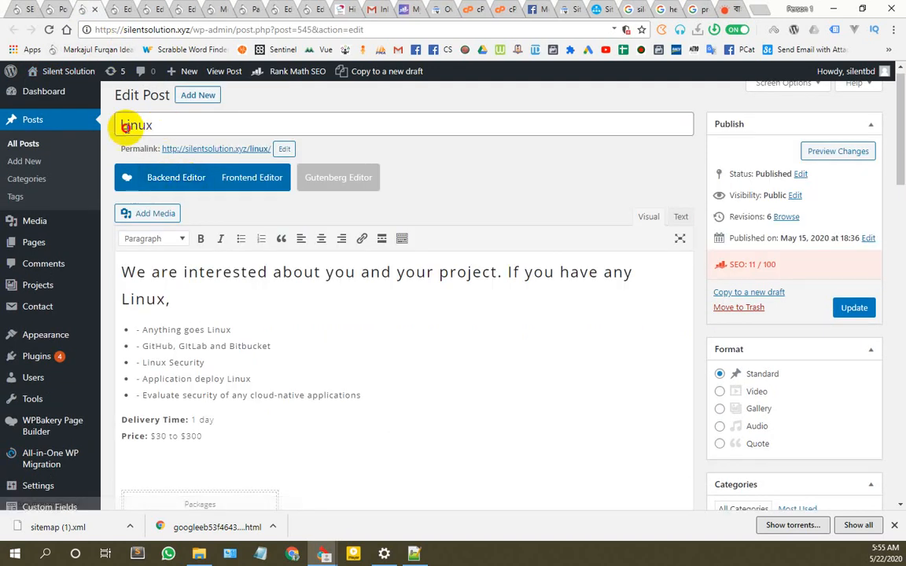
pyautogui.doubleClick(127, 124)
pyautogui.scroll(-8, 303, 243)
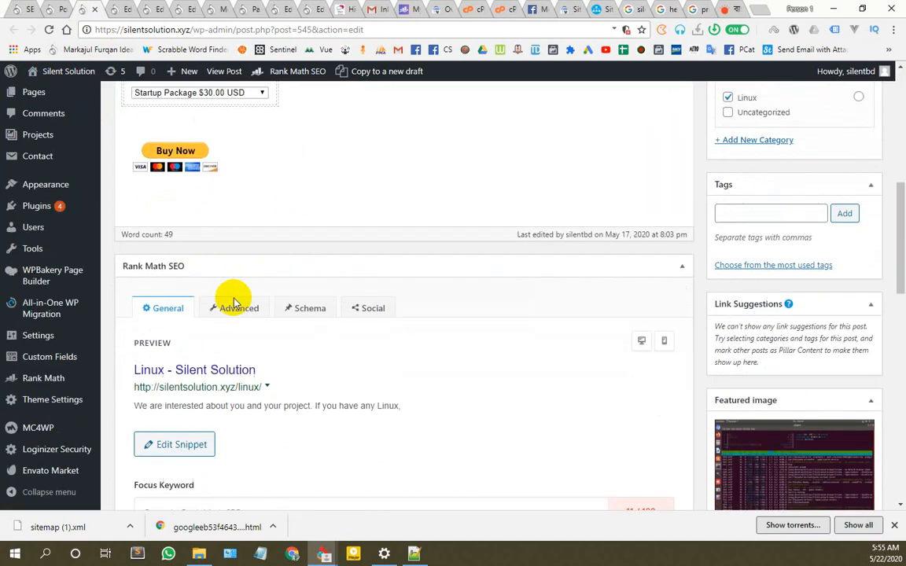
pyautogui.scroll(-3, 228, 338)
pyautogui.click(234, 320)
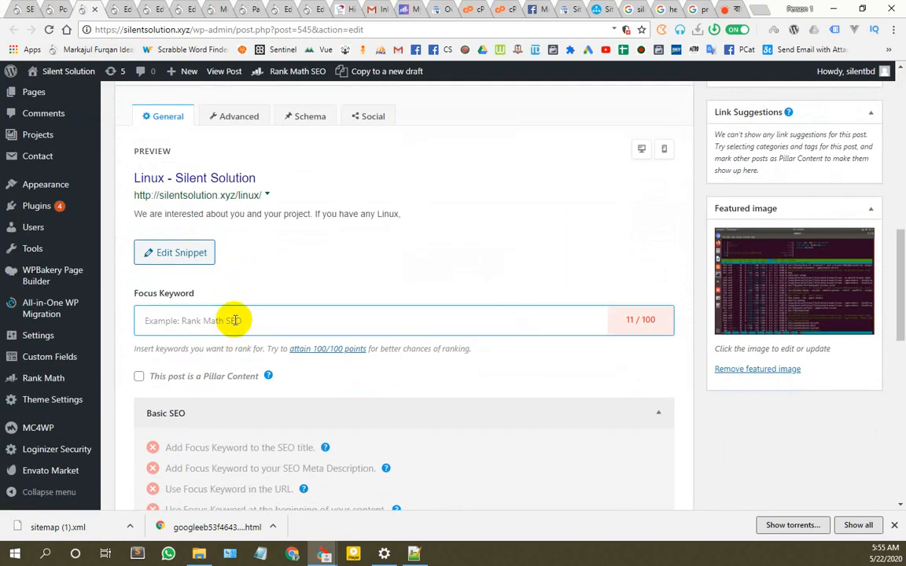
pyautogui.write('Linux')
pyautogui.press('Return')
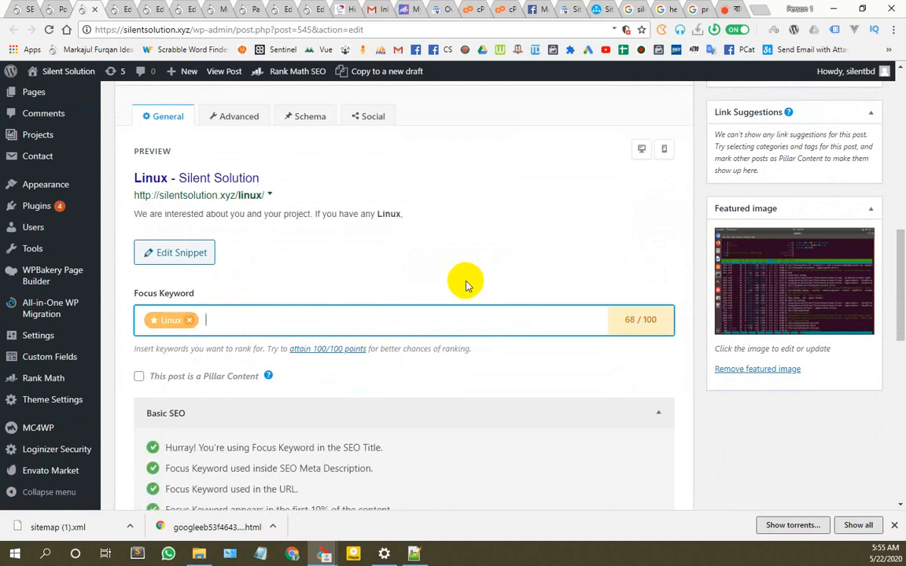
pyautogui.scroll(5, 687, 283)
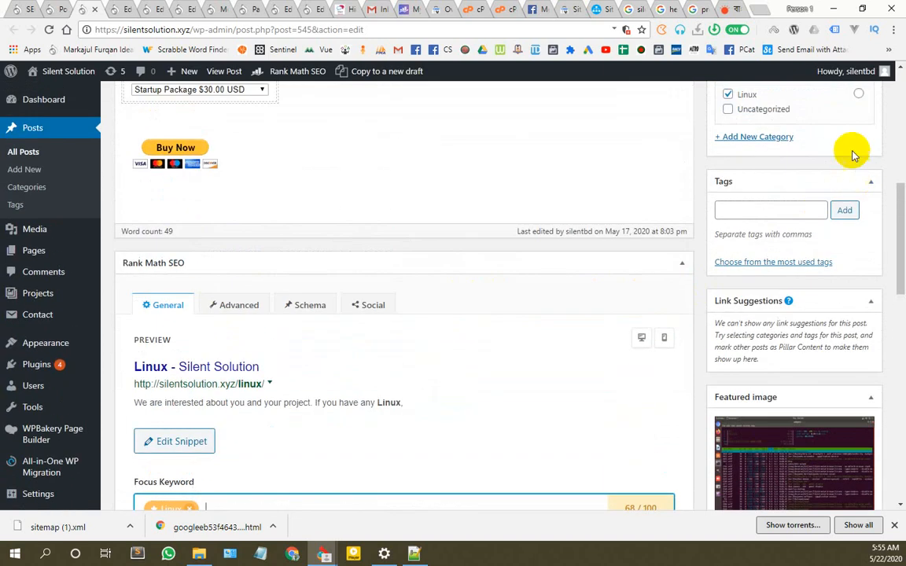
pyautogui.scroll(4, 847, 180)
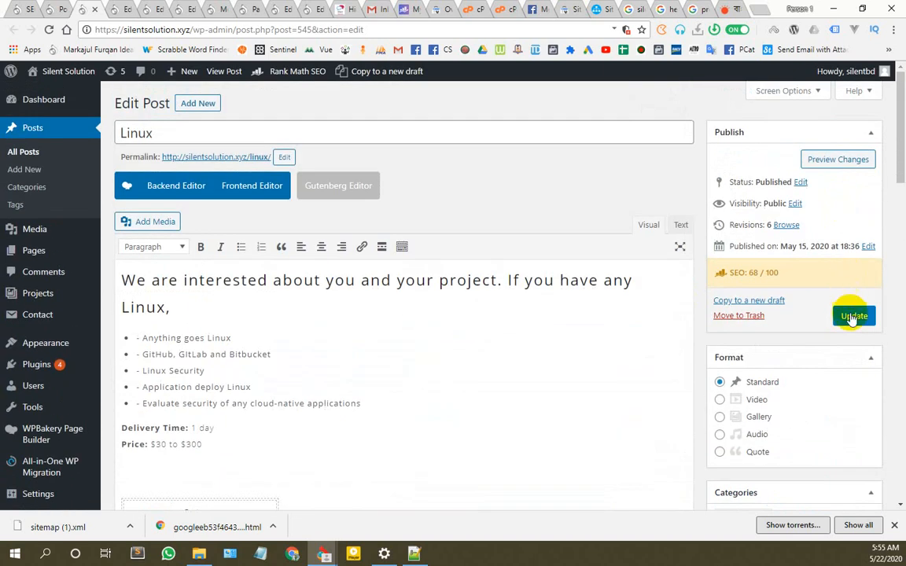
pyautogui.click(852, 316)
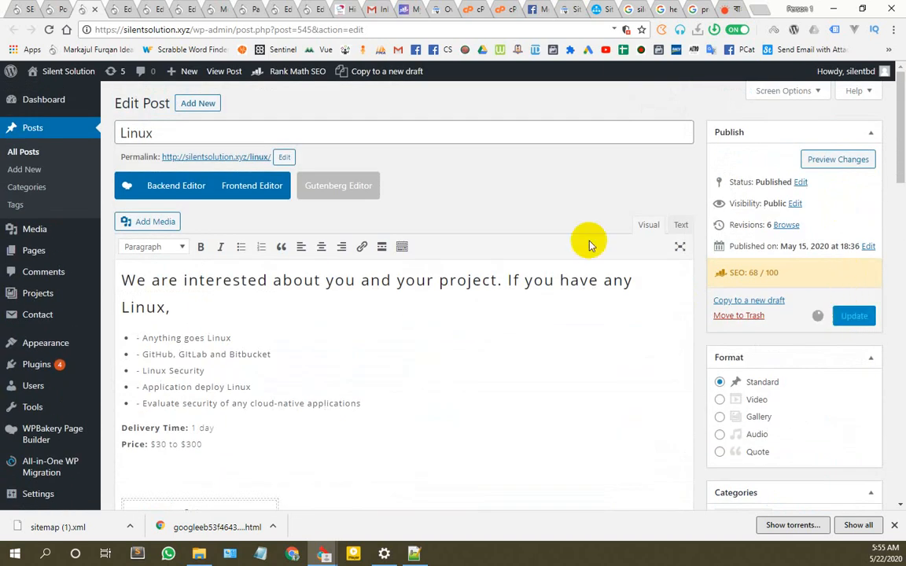
# Step: Select the Night Shift post's title, then close the Linux post editor
pyautogui.click(122, 8)
pyautogui.tripleClick(118, 129)
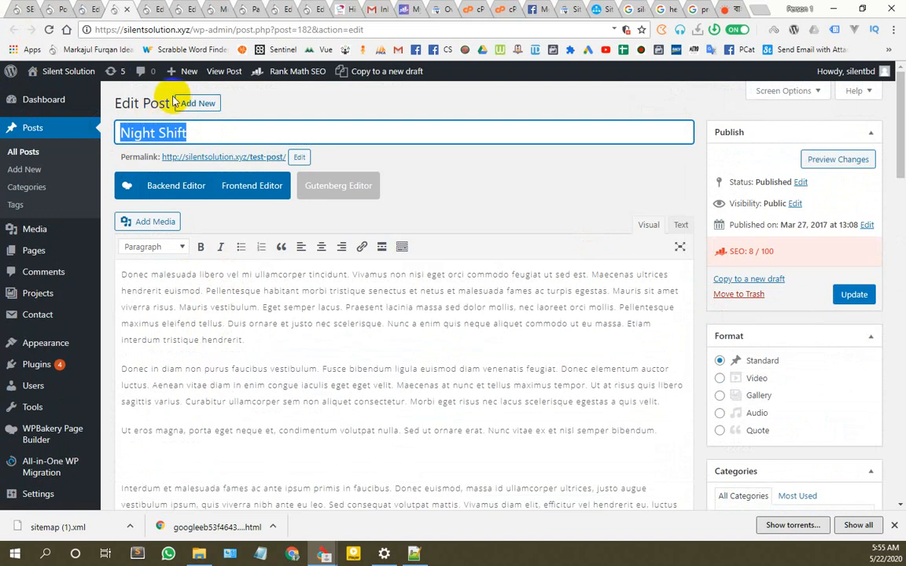
pyautogui.click(101, 12)
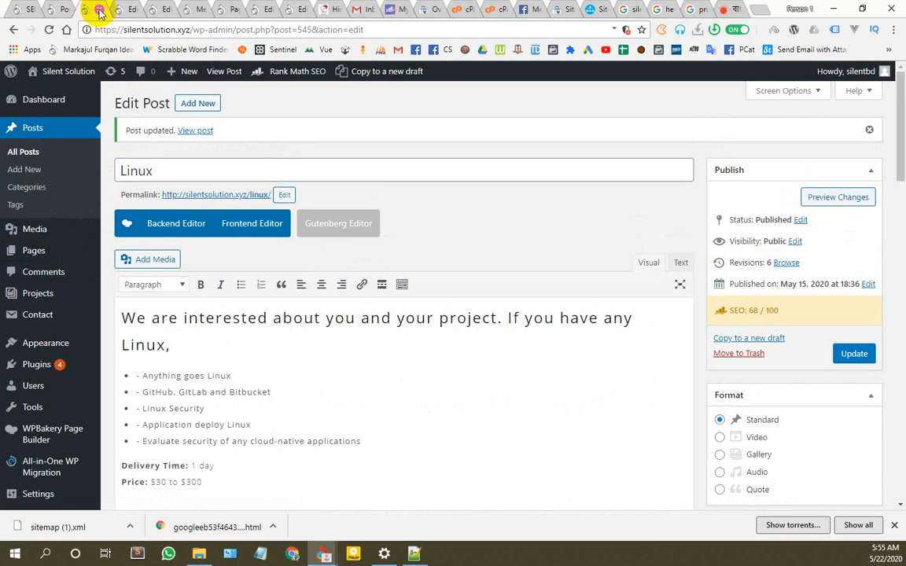
pyautogui.scroll(-6, 277, 267)
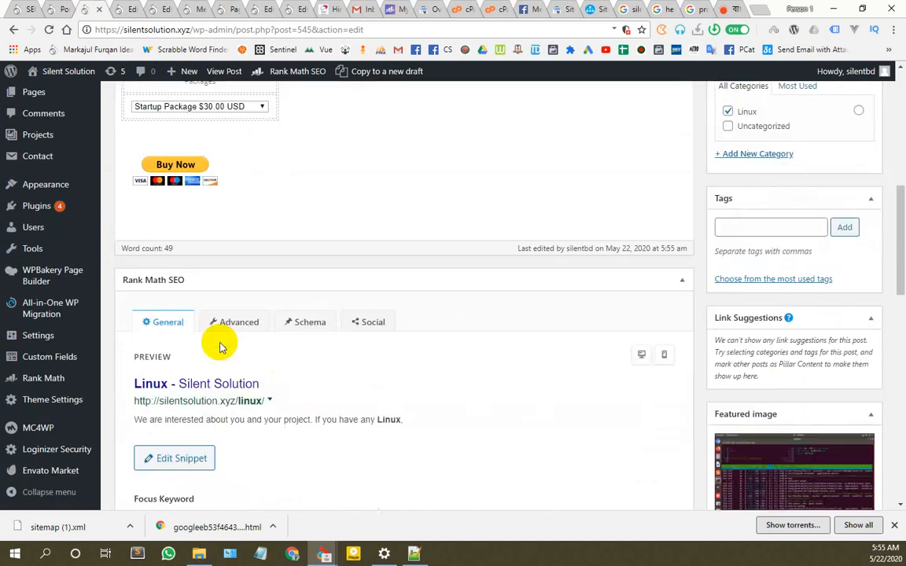
pyautogui.scroll(-2, 216, 354)
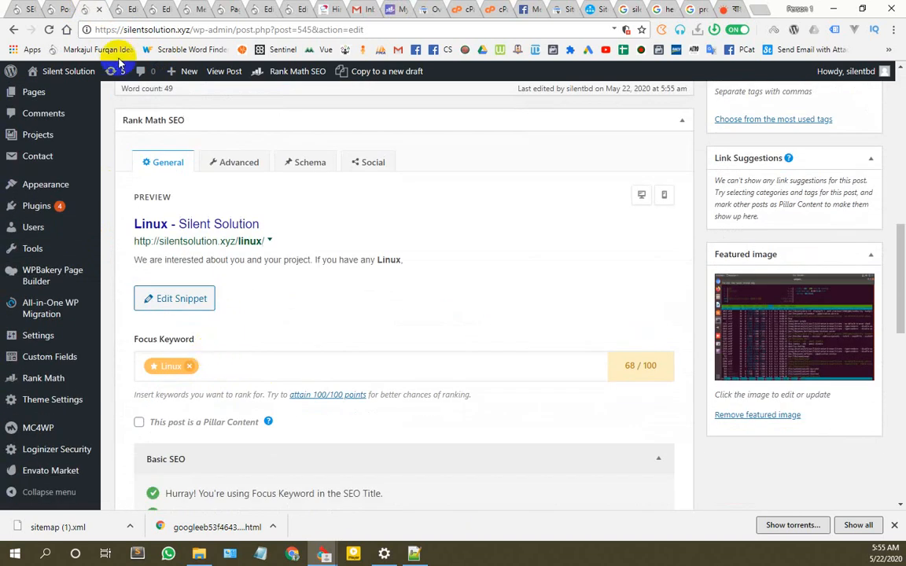
pyautogui.click(99, 10)
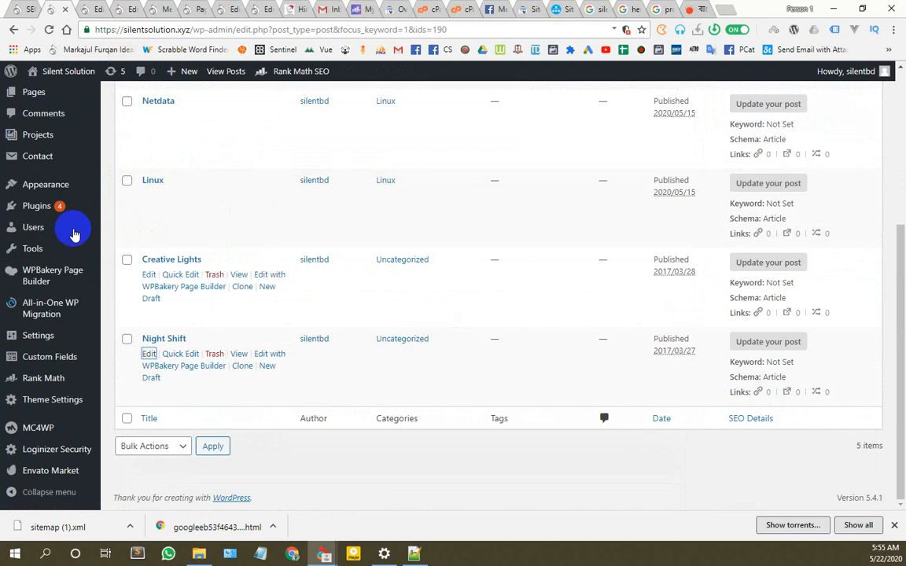
# Step: Move the Night Shift and Creative Lights posts to the trash with a bulk action
pyautogui.click(49, 32)
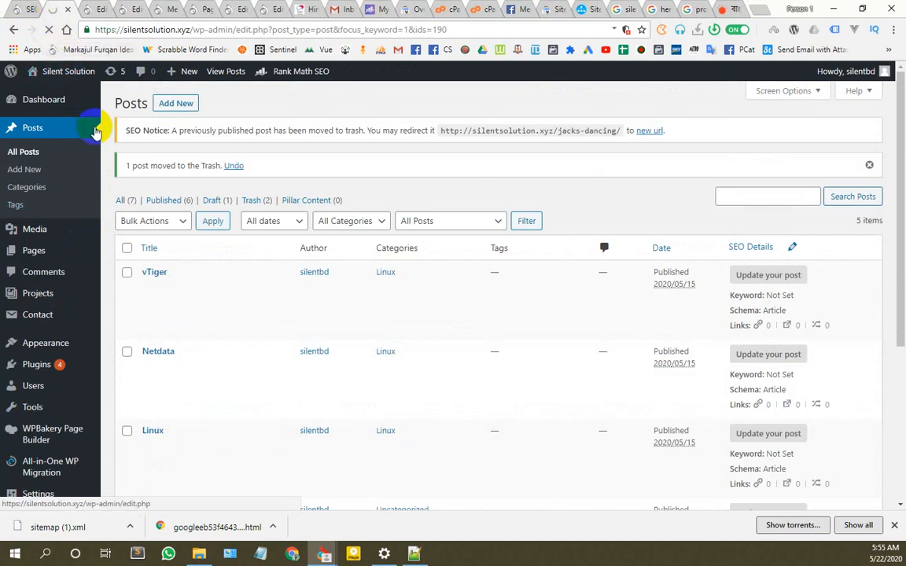
pyautogui.click(127, 279)
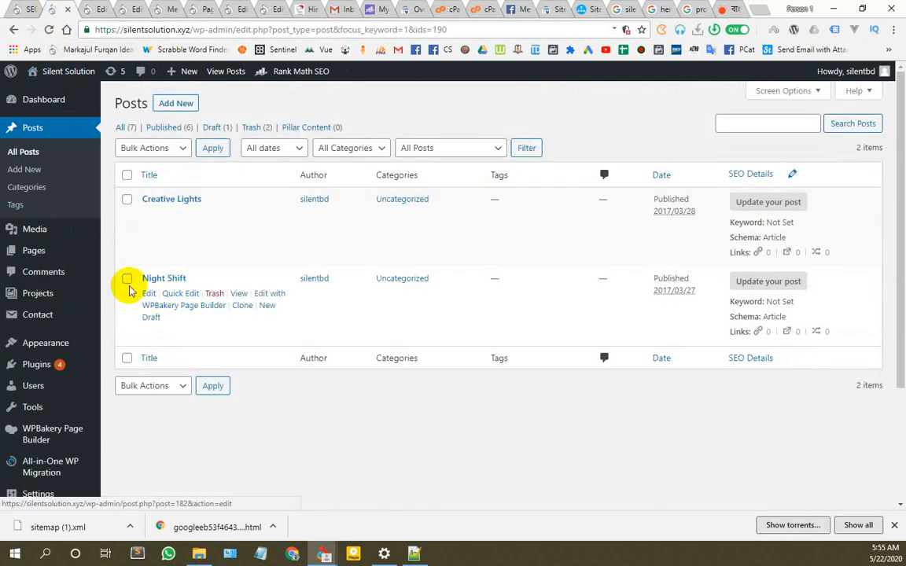
pyautogui.click(127, 201)
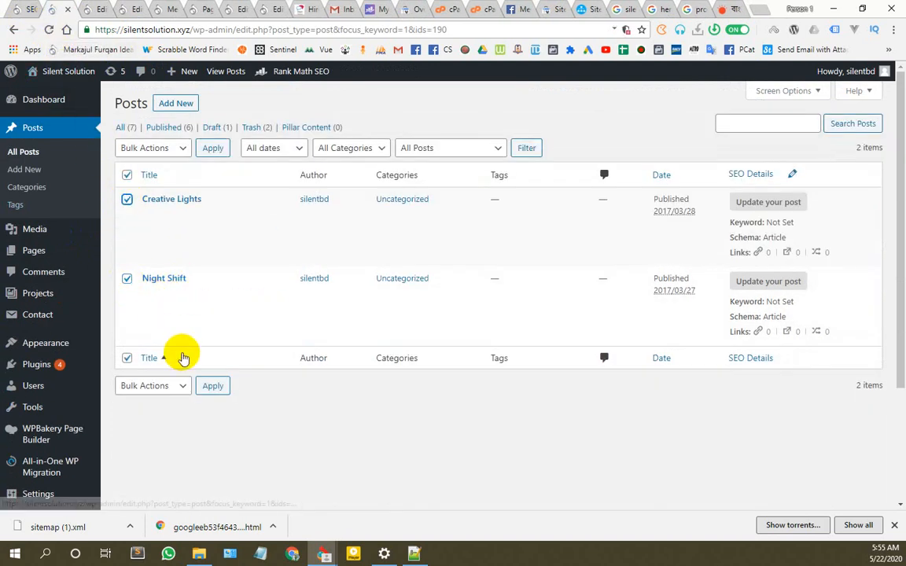
pyautogui.click(149, 385)
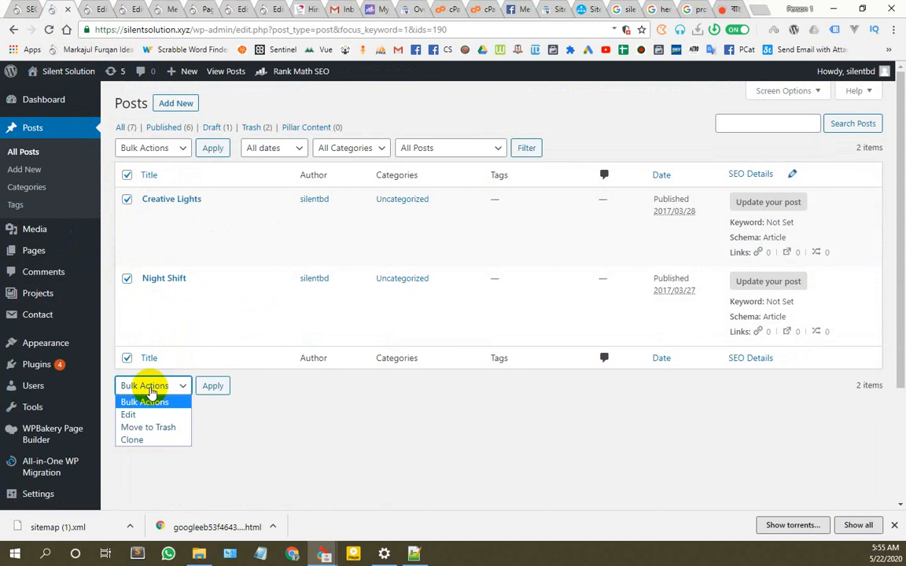
pyautogui.click(162, 429)
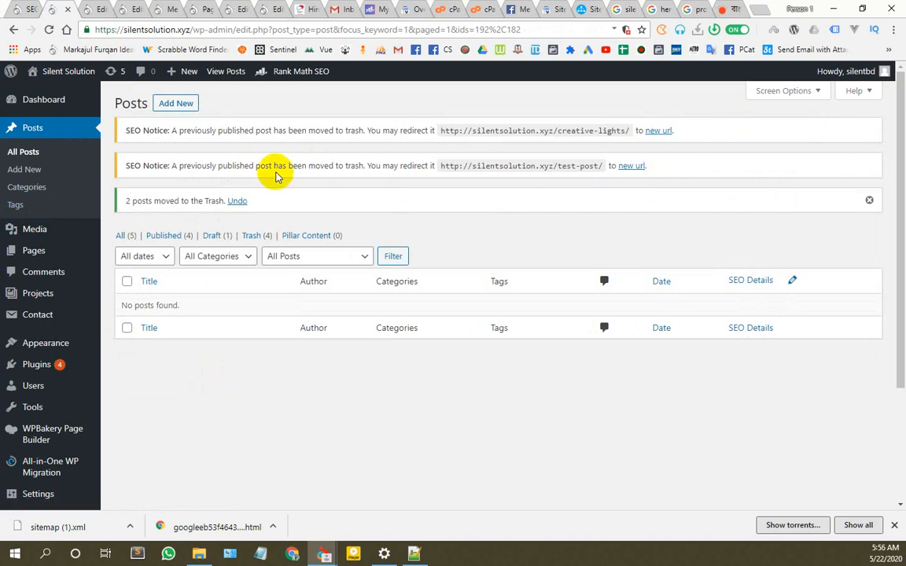
# Step: Permanently delete all four trashed posts, leaving the Trash empty
pyautogui.click(253, 238)
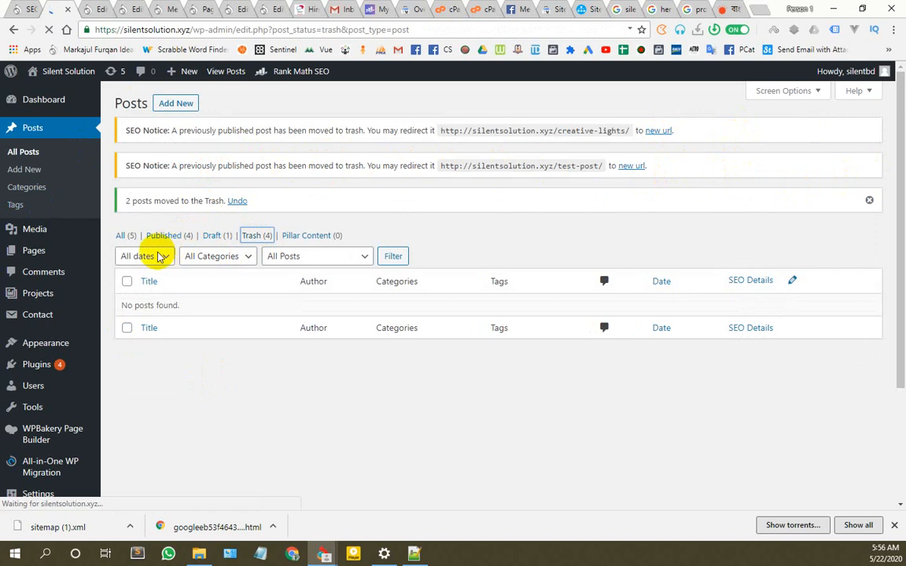
pyautogui.click(126, 174)
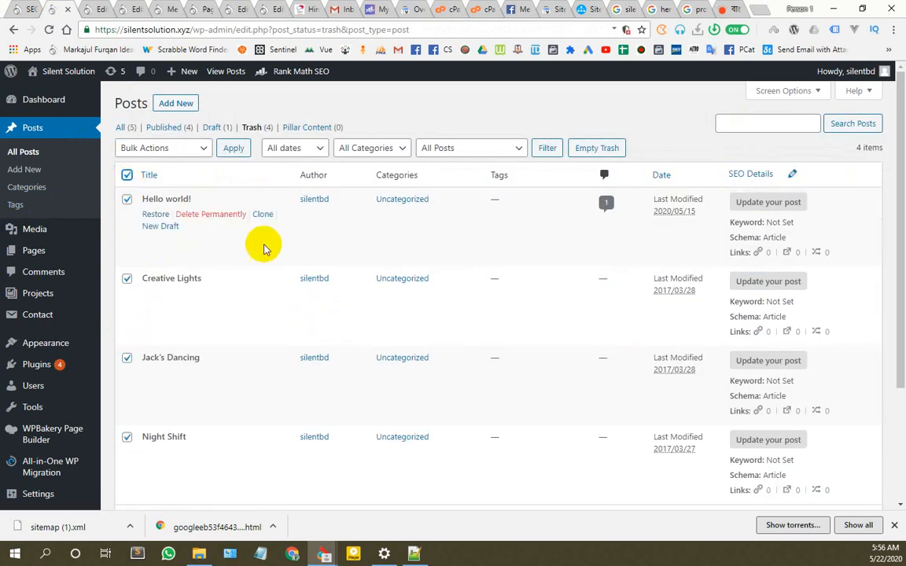
pyautogui.scroll(-3, 265, 248)
pyautogui.scroll(3, 262, 269)
pyautogui.click(185, 148)
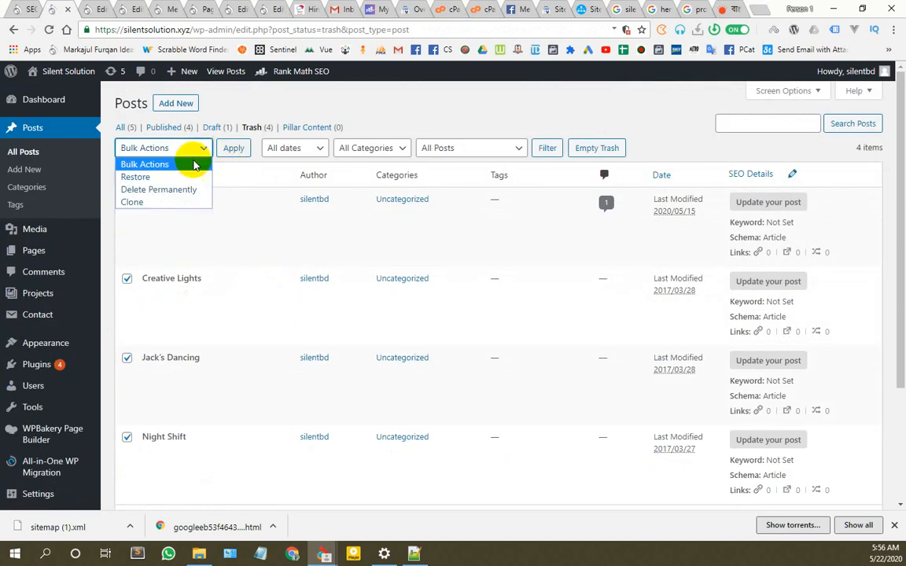
pyautogui.click(158, 189)
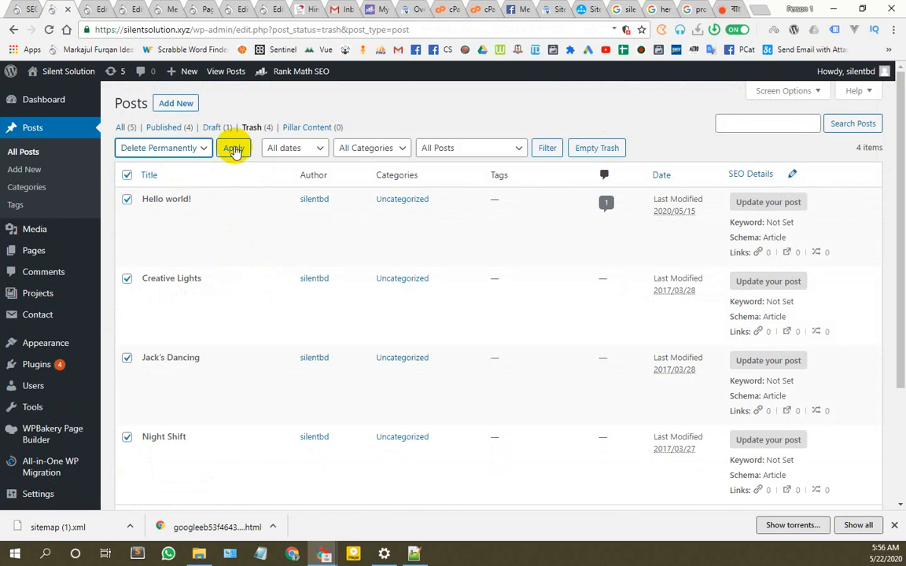
pyautogui.click(234, 149)
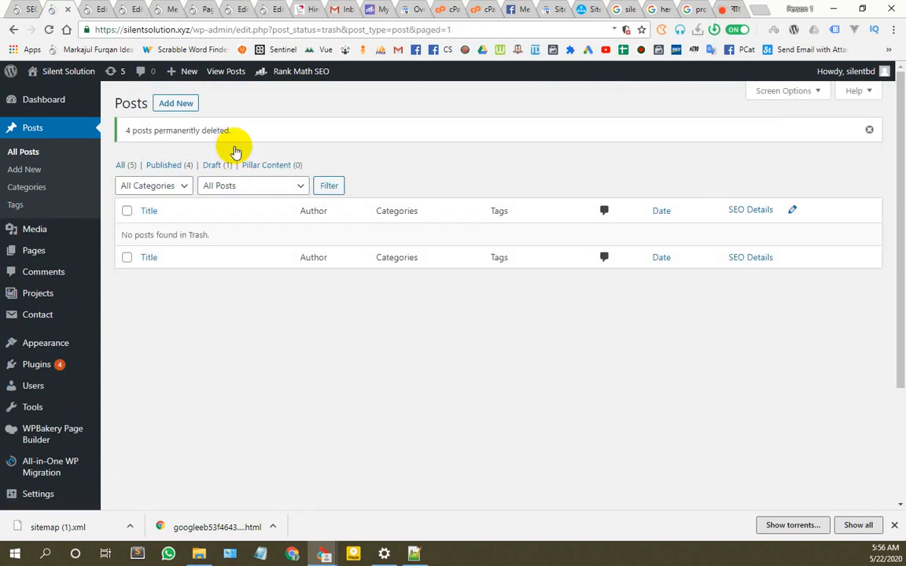
# Step: Close the post editor and start a fresh Rank Math site-wide SEO analysis
pyautogui.click(91, 8)
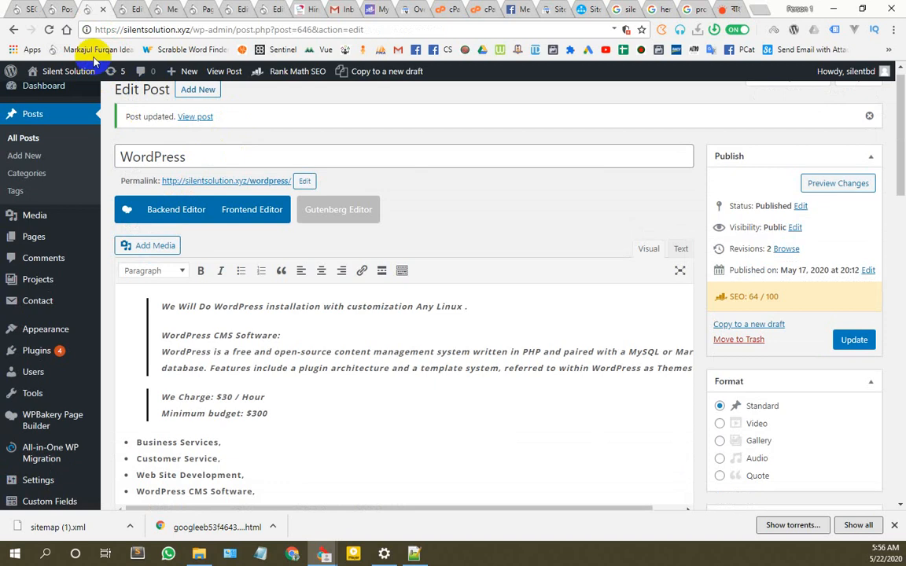
pyautogui.click(102, 9)
pyautogui.click(29, 8)
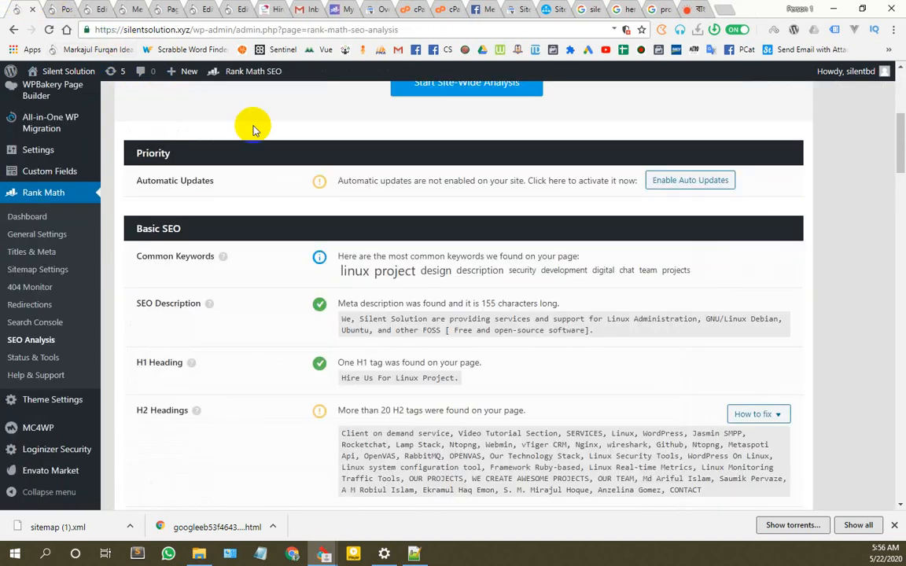
pyautogui.scroll(5, 346, 200)
pyautogui.click(470, 398)
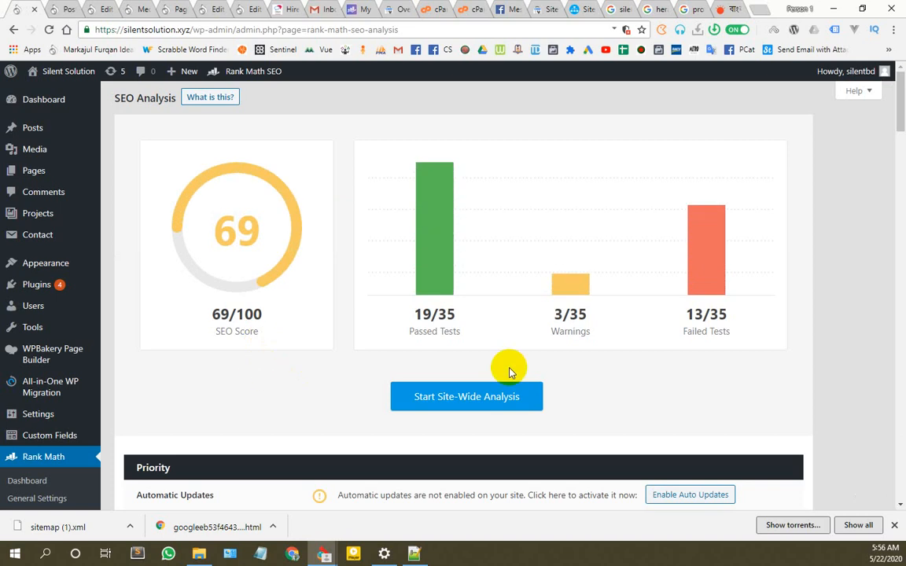
# Step: Review the 69/100 result (19 of 35 tests passed) and close extra browser tabs
pyautogui.scroll(-10, 406, 386)
pyautogui.scroll(-5, 290, 381)
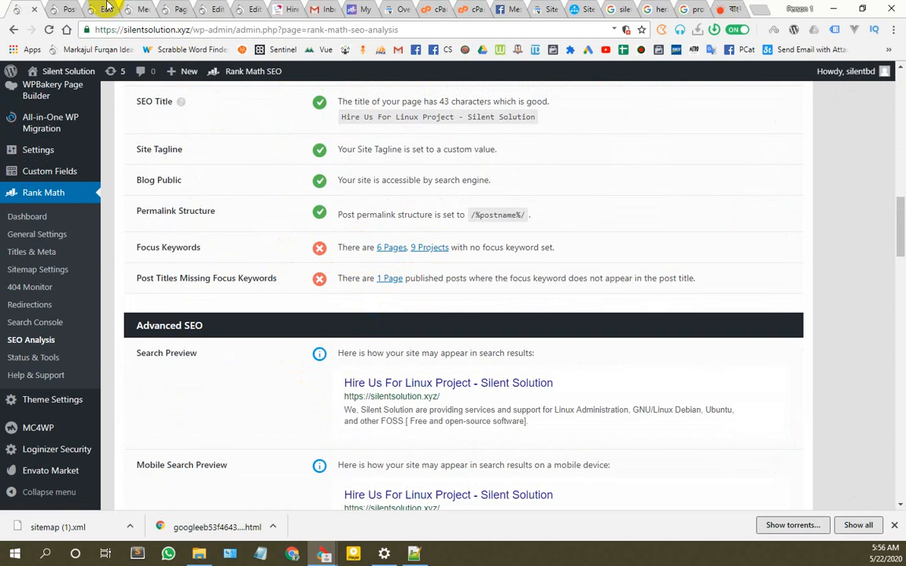
pyautogui.click(68, 7)
pyautogui.click(69, 7)
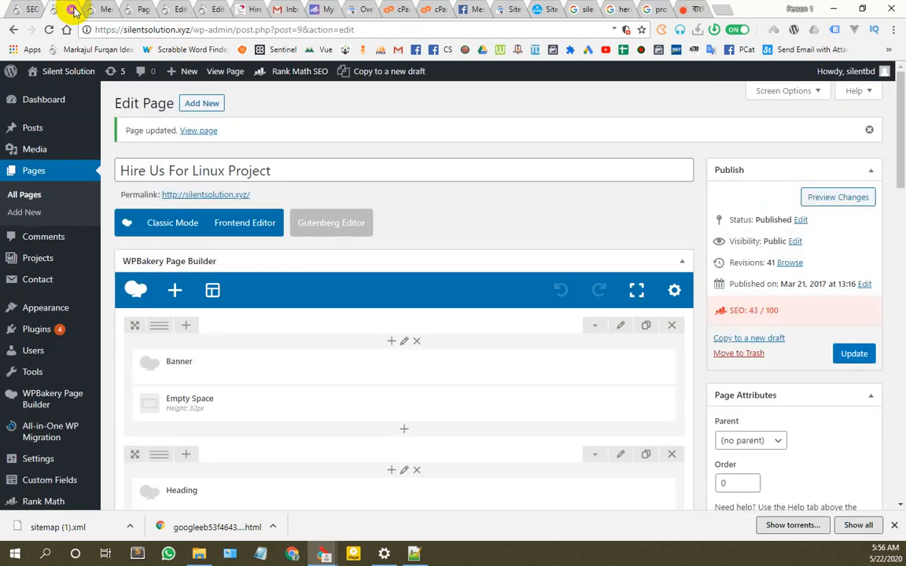
# Step: Close the leftover tabs and list the 6 pages missing a focus keyword
pyautogui.click(72, 8)
pyautogui.click(73, 9)
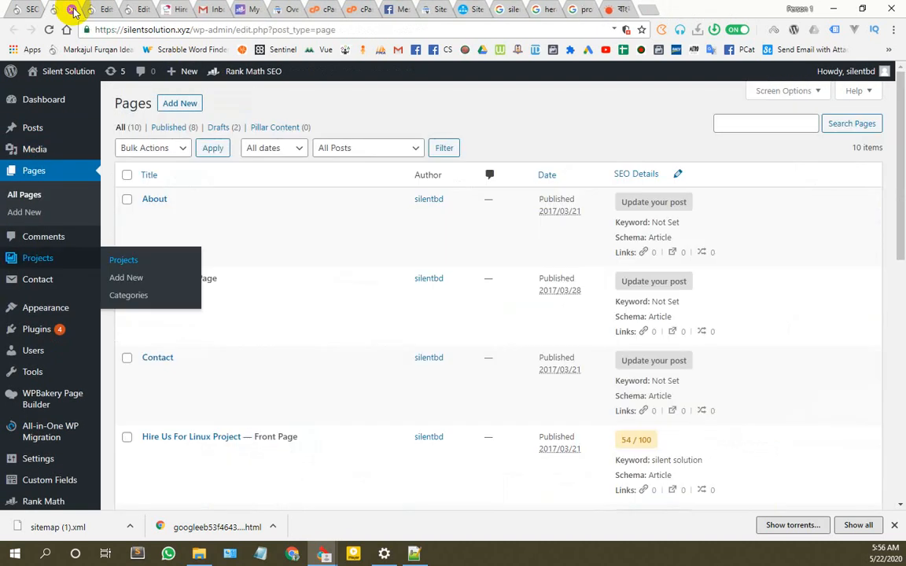
pyautogui.click(72, 9)
pyautogui.click(73, 9)
pyautogui.click(72, 9)
pyautogui.click(23, 10)
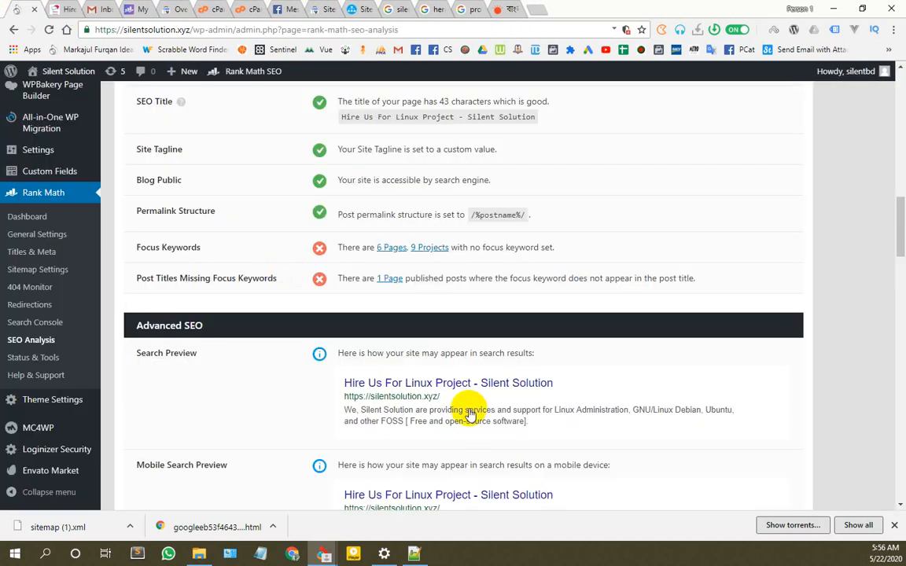
pyautogui.click(385, 248)
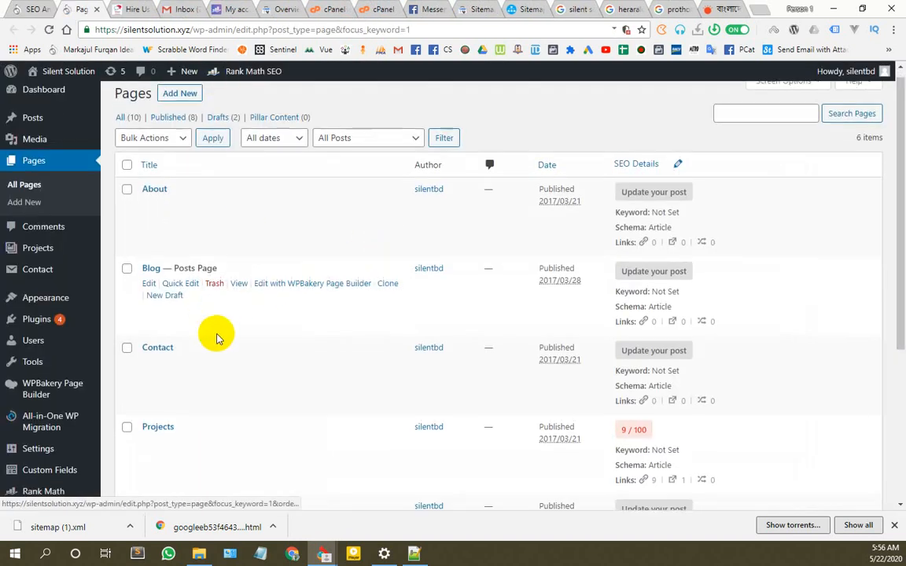
# Step: Move the Sample Page to the trash
pyautogui.scroll(-5, 228, 377)
pyautogui.moveTo(195, 288)
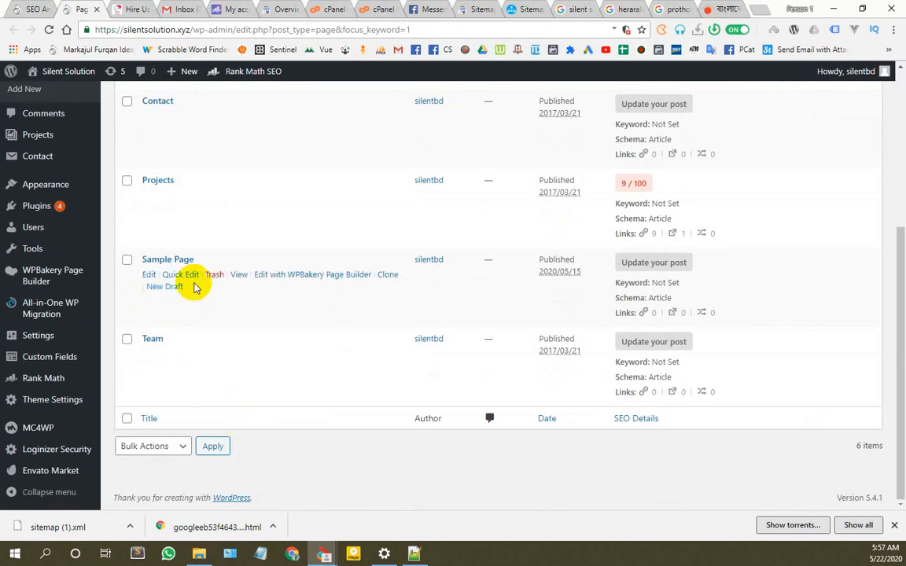
pyautogui.click(216, 275)
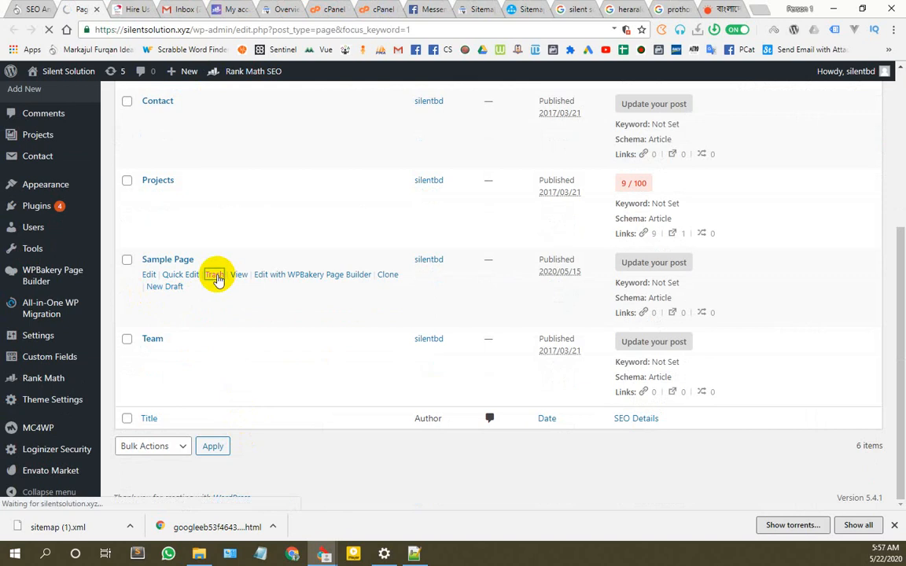
# Step: Open editors for the About, Blog, Contact, Projects and Team pages in new tabs
pyautogui.scroll(-5, 172, 354)
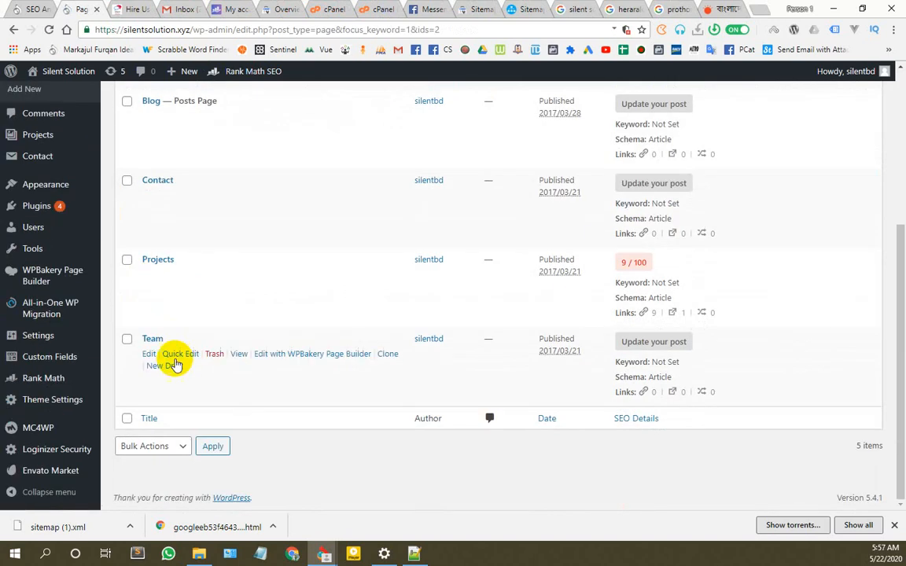
pyautogui.scroll(5, 212, 378)
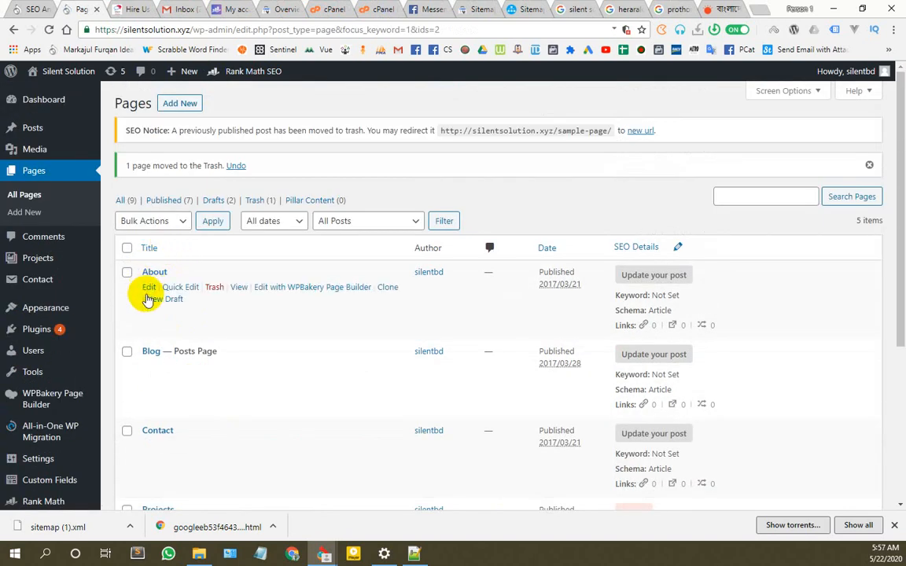
pyautogui.middleClick(149, 287)
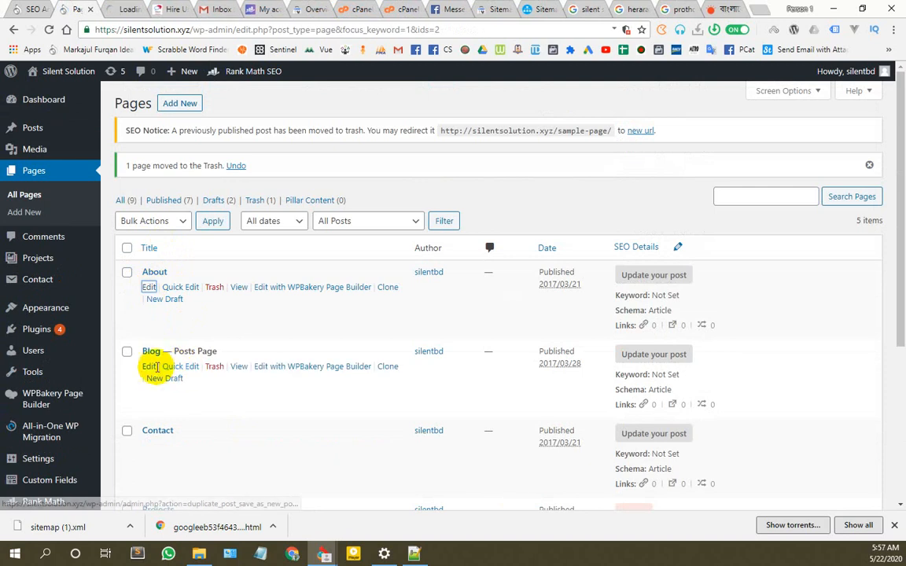
pyautogui.middleClick(148, 366)
pyautogui.scroll(-2, 153, 345)
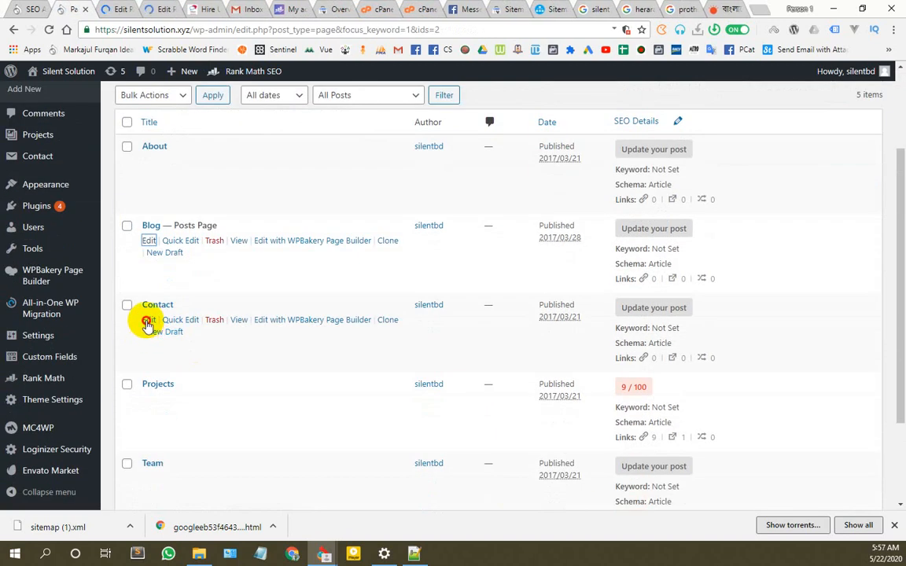
pyautogui.middleClick(148, 321)
pyautogui.middleClick(148, 399)
pyautogui.scroll(-2, 141, 370)
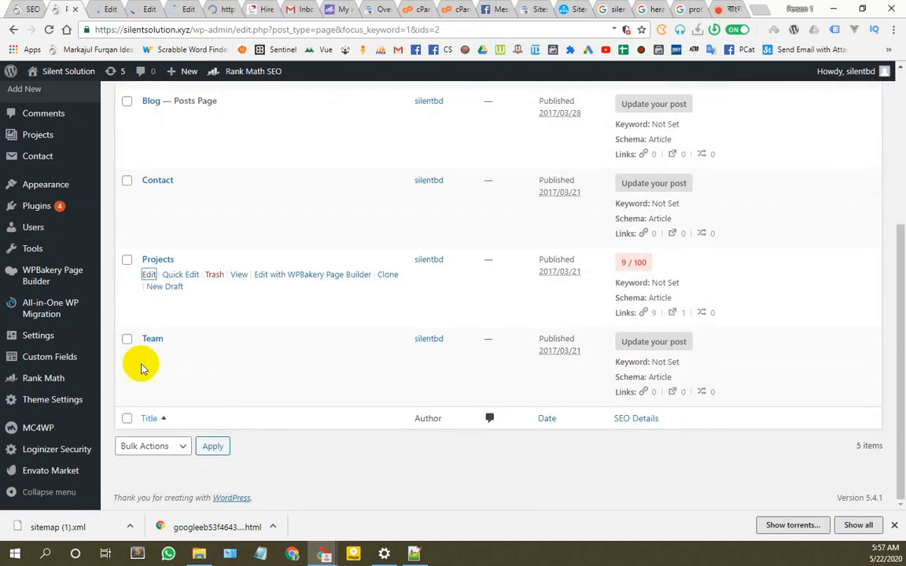
pyautogui.middleClick(149, 353)
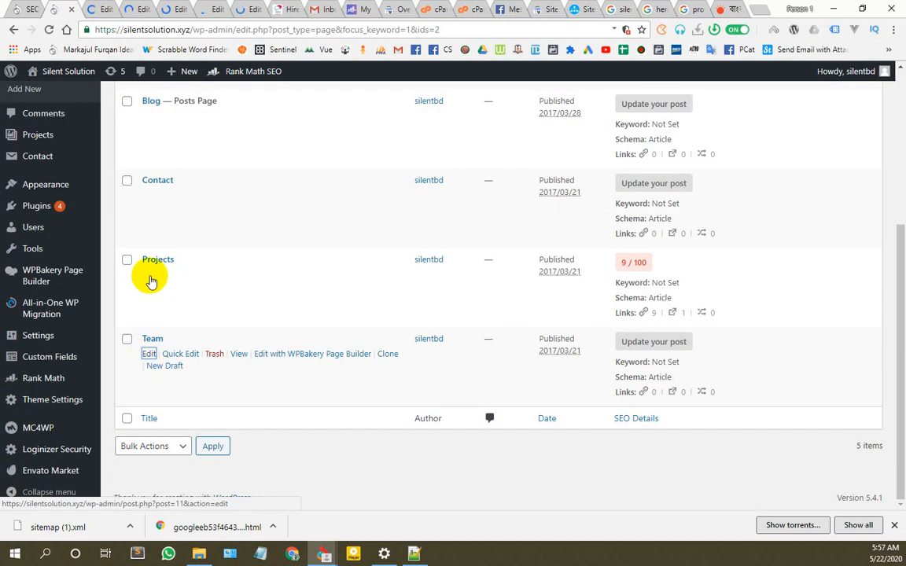
# Step: Give the About page the focus keyword 'About' and update it
pyautogui.click(106, 8)
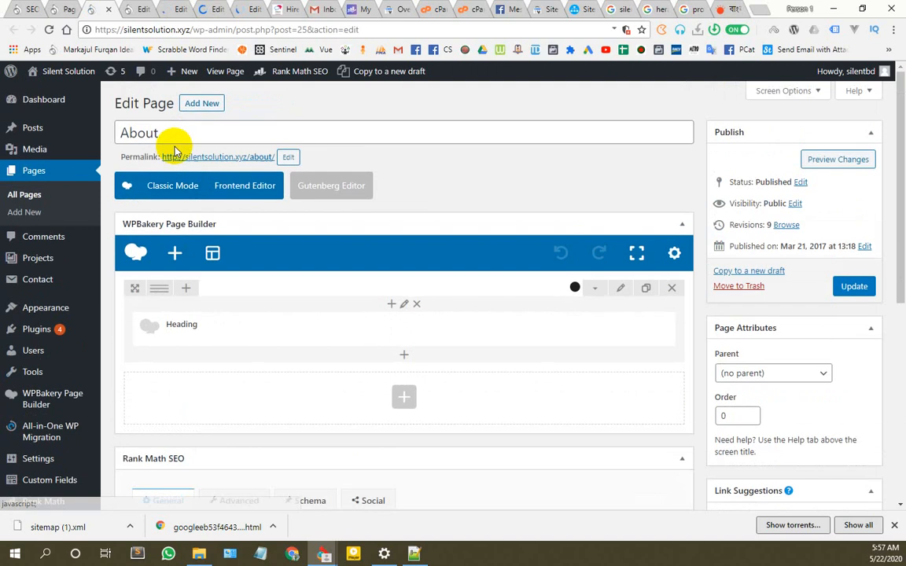
pyautogui.click(75, 140)
pyautogui.scroll(-5, 248, 291)
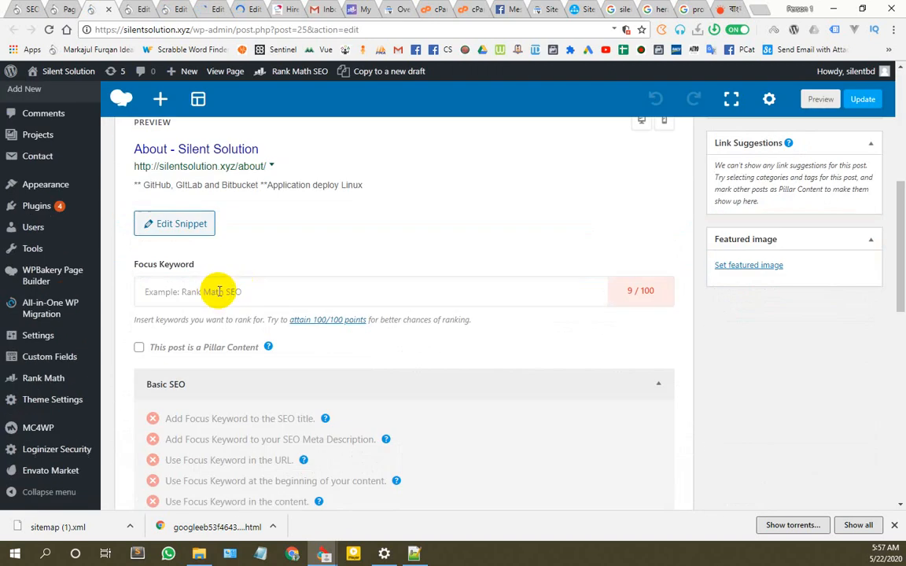
pyautogui.click(216, 291)
pyautogui.write('About')
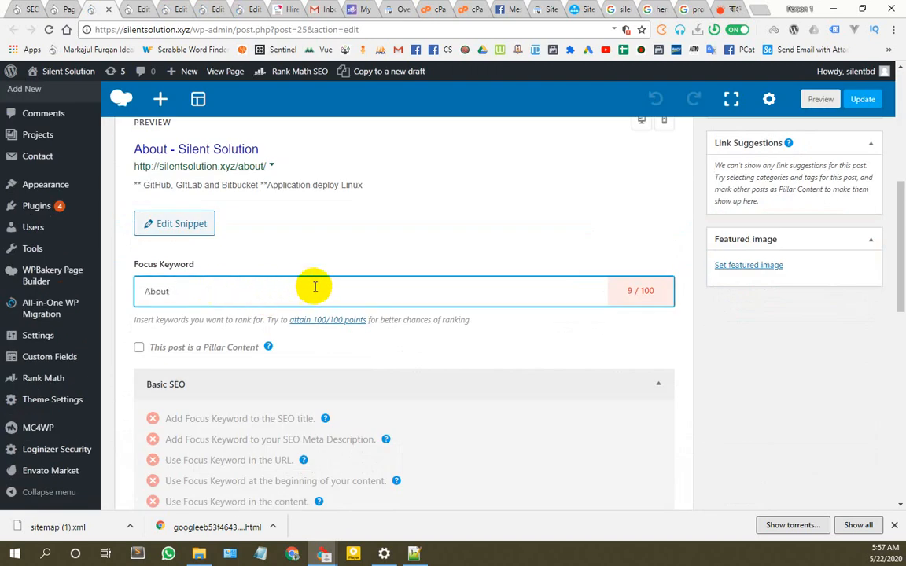
pyautogui.press('Return')
pyautogui.scroll(3, 661, 305)
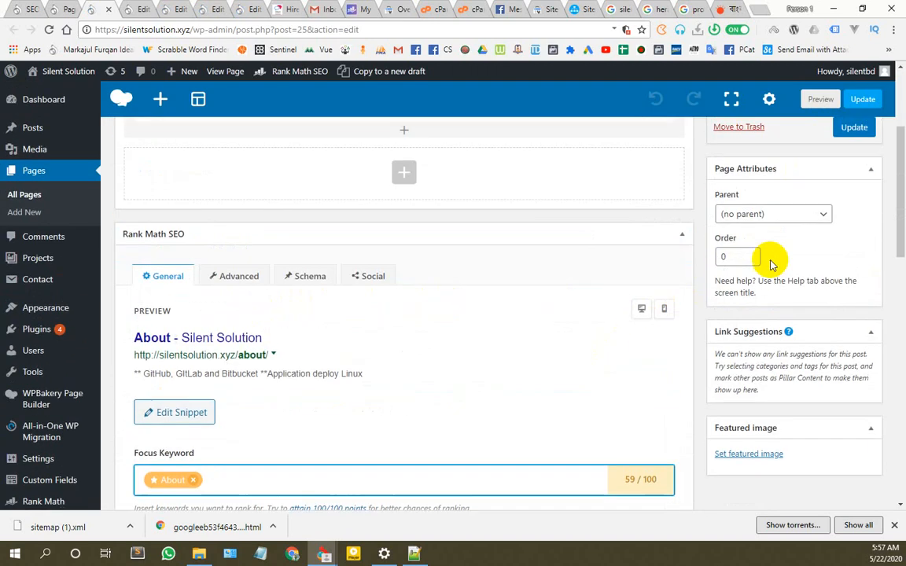
pyautogui.click(849, 129)
# Step: Give the Blog page the focus keyword 'Blog', copied from its title, and update it
pyautogui.click(137, 10)
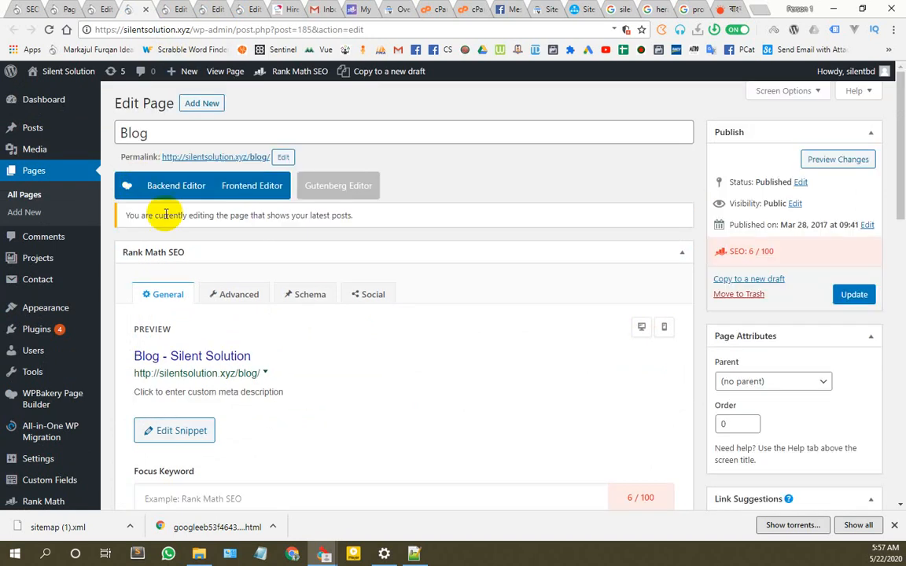
pyautogui.moveTo(218, 133); pyautogui.dragTo(25, 103)
pyautogui.hotkey('ctrl', 'c')
pyautogui.scroll(-4, 157, 272)
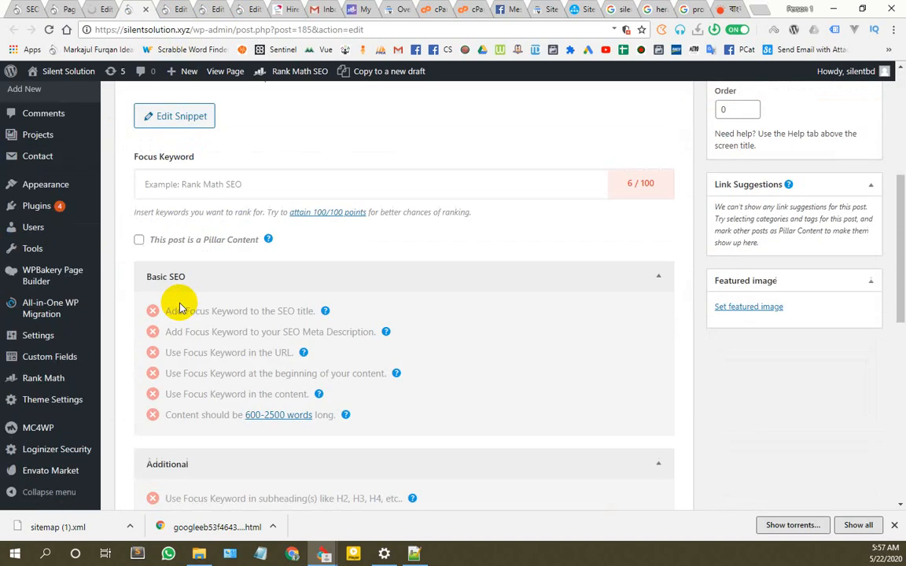
pyautogui.click(181, 183)
pyautogui.hotkey('ctrl', 'v')
pyautogui.press('Return')
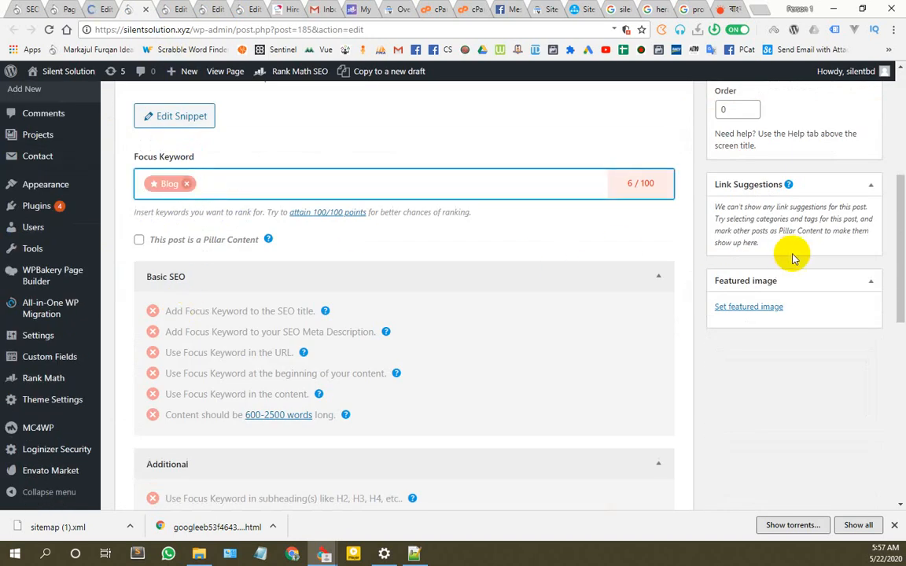
pyautogui.scroll(3, 794, 250)
pyautogui.click(859, 234)
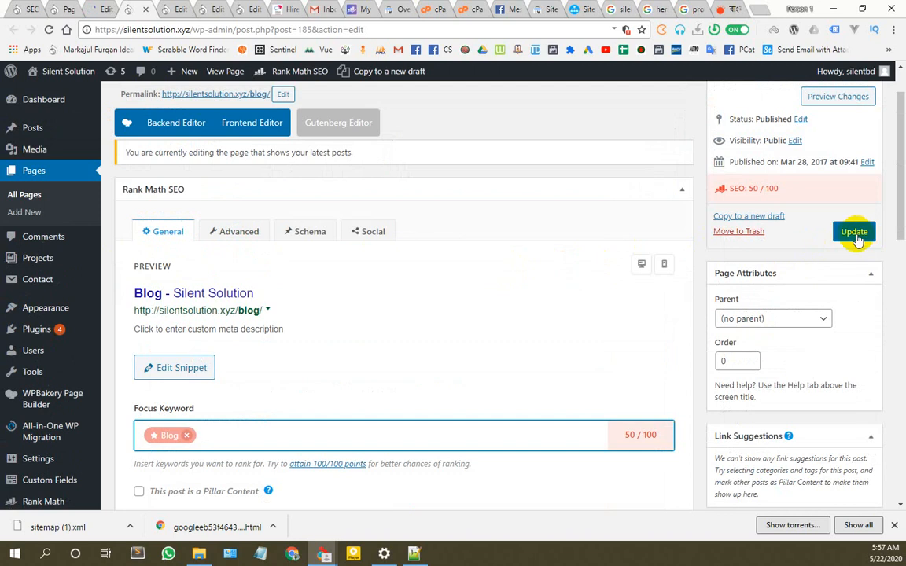
pyautogui.click(854, 242)
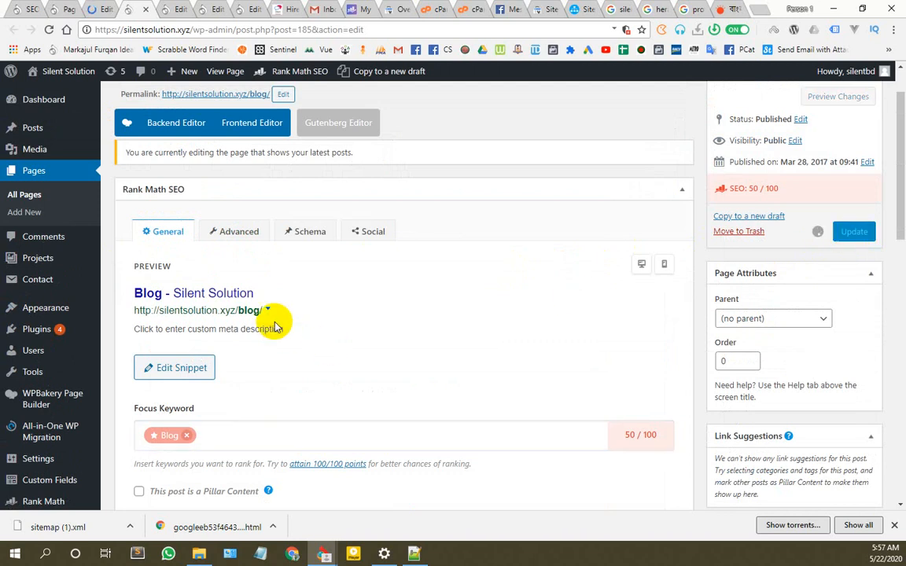
pyautogui.scroll(1, 275, 325)
# Step: Give the Contact page the focus keyword 'Contact' and update it
pyautogui.click(176, 8)
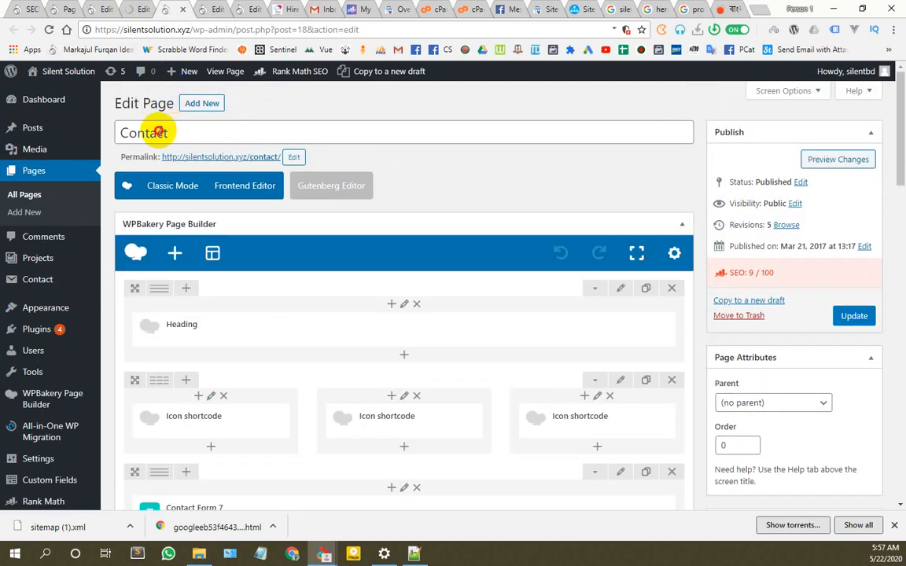
pyautogui.scroll(-3, 311, 267)
pyautogui.scroll(-3, 315, 277)
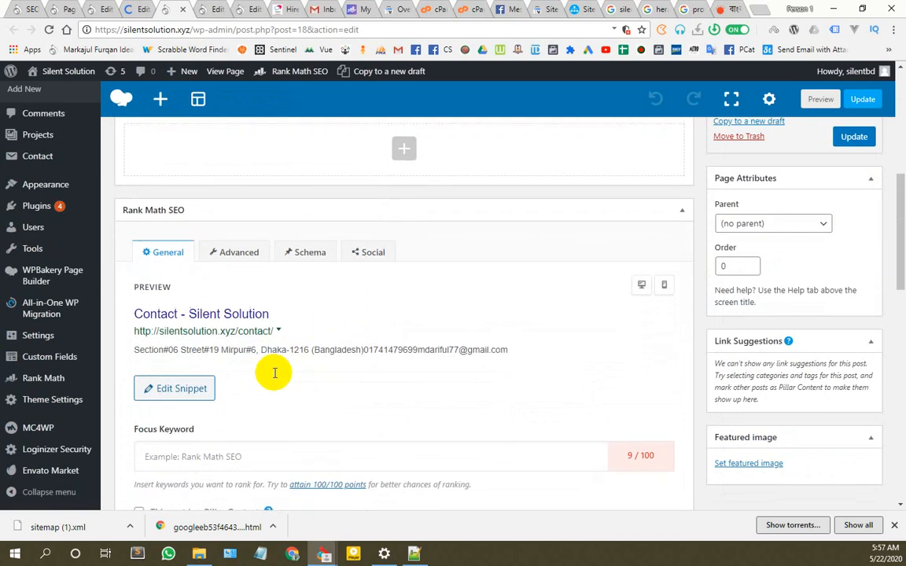
pyautogui.click(228, 348)
pyautogui.write('Contact')
pyautogui.press('Return')
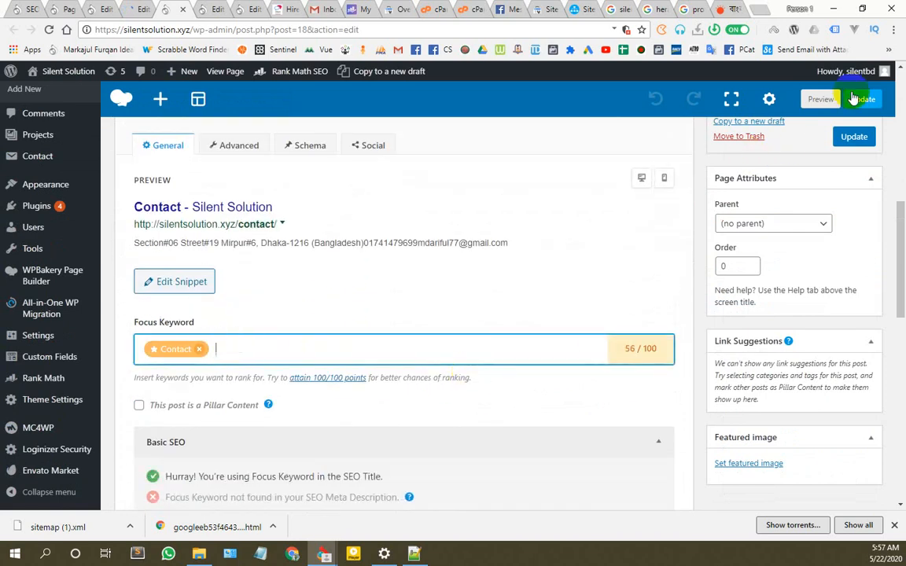
pyautogui.click(862, 99)
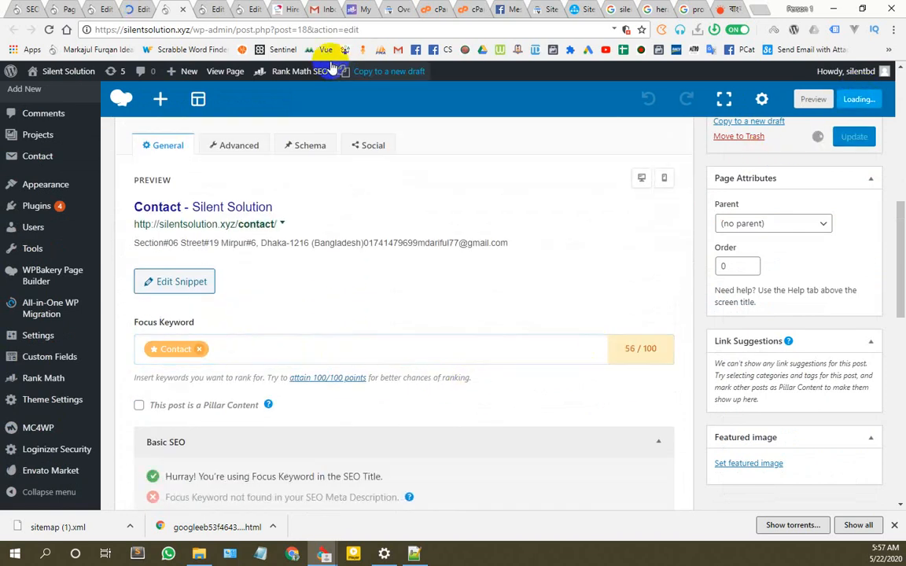
# Step: Give the Projects page the focus keyword 'Projects', copied from its title, and update it
pyautogui.click(208, 7)
pyautogui.doubleClick(171, 130)
pyautogui.hotkey('ctrl', 'c')
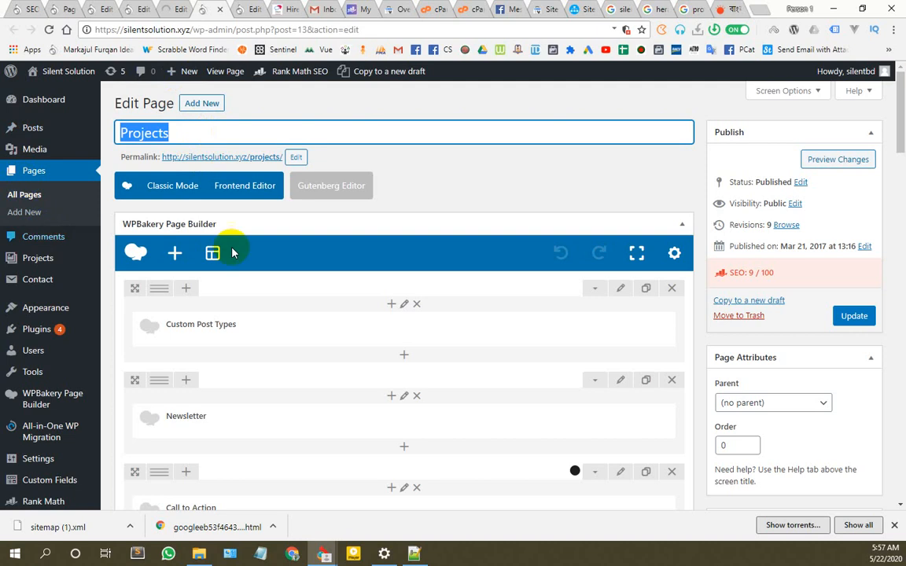
pyautogui.scroll(-15, 232, 253)
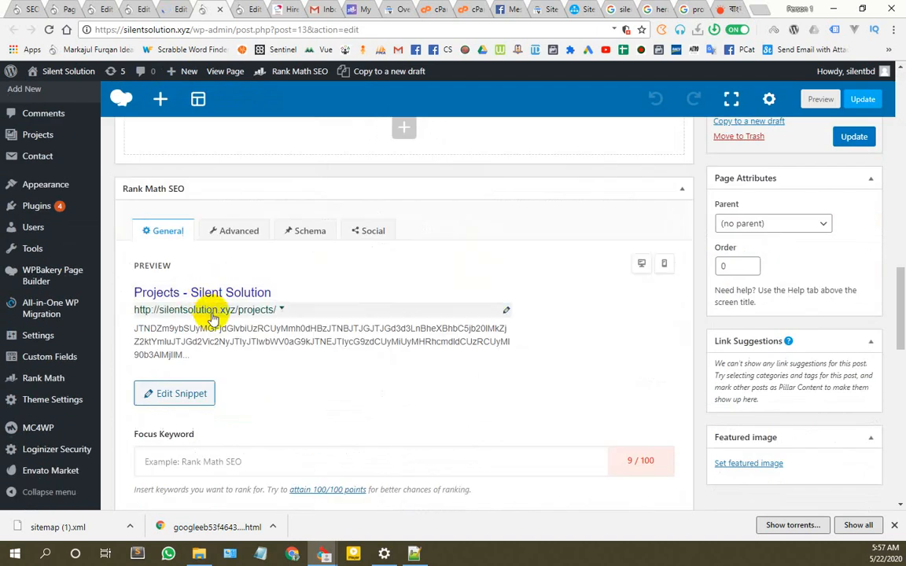
pyautogui.scroll(-2, 210, 317)
pyautogui.click(210, 318)
pyautogui.hotkey('ctrl', 'v')
pyautogui.press('Return')
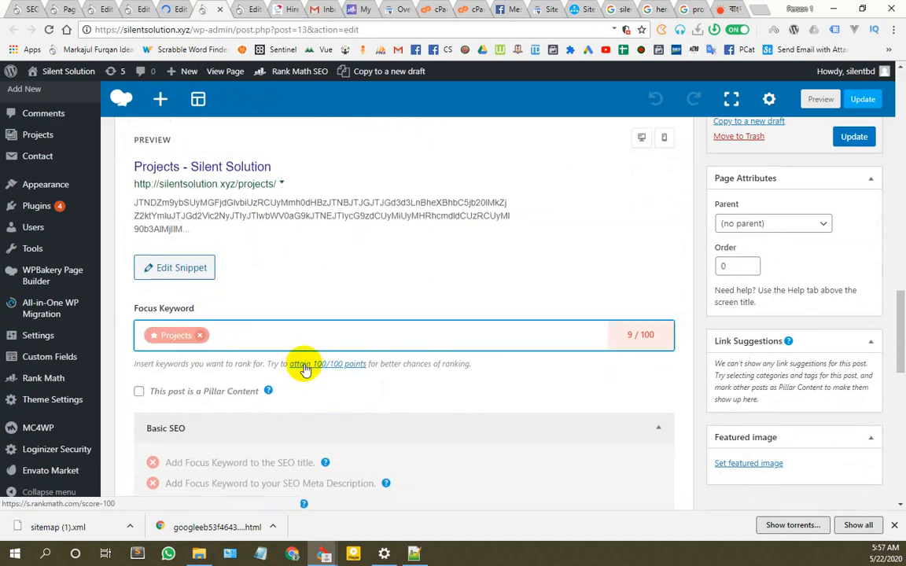
pyautogui.click(861, 99)
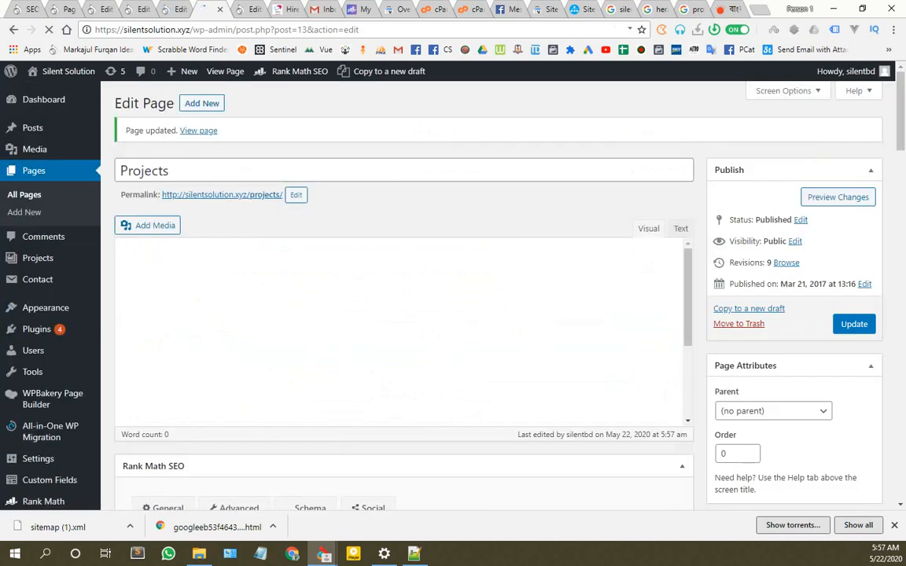
# Step: Give the Team page the focus keyword 'Team' and update it, scoring 56/100
pyautogui.click(251, 6)
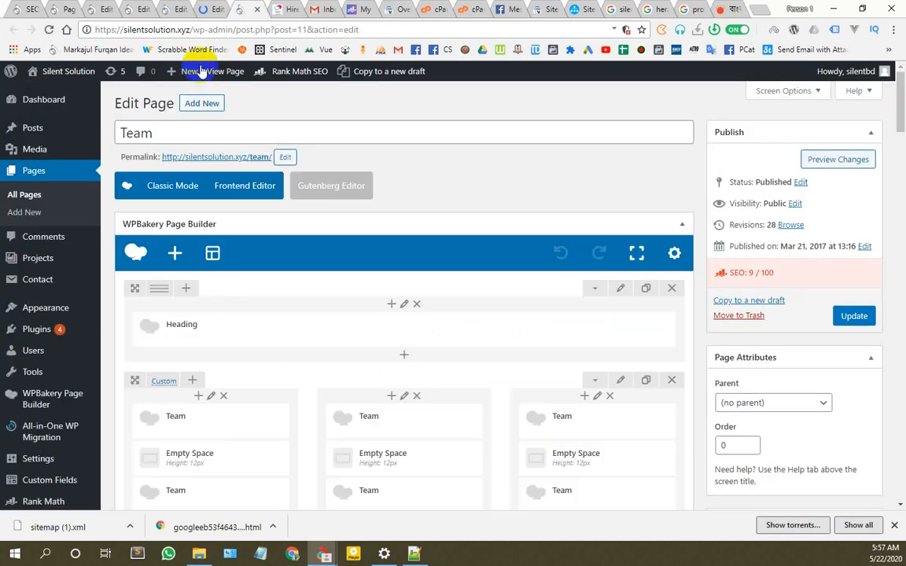
pyautogui.click(130, 132)
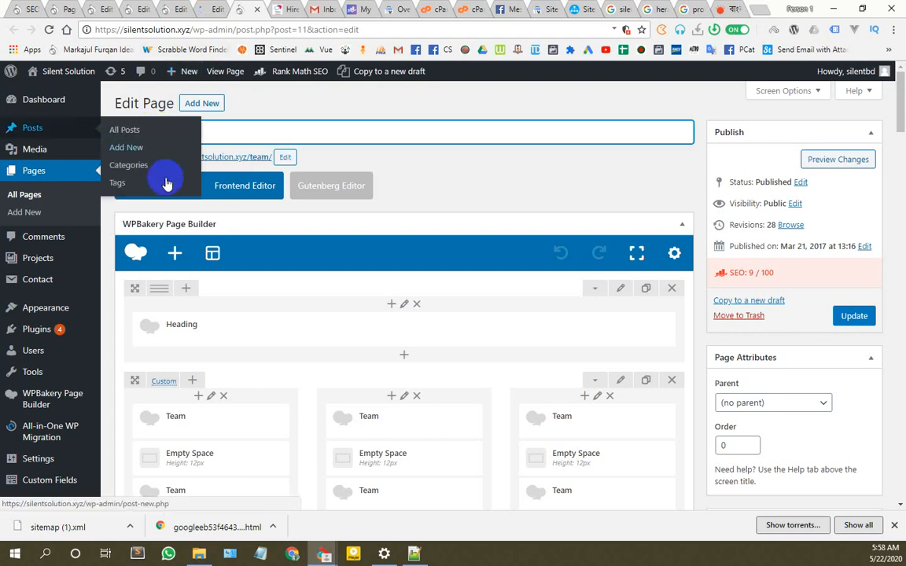
pyautogui.scroll(-10, 212, 283)
pyautogui.scroll(-3, 226, 281)
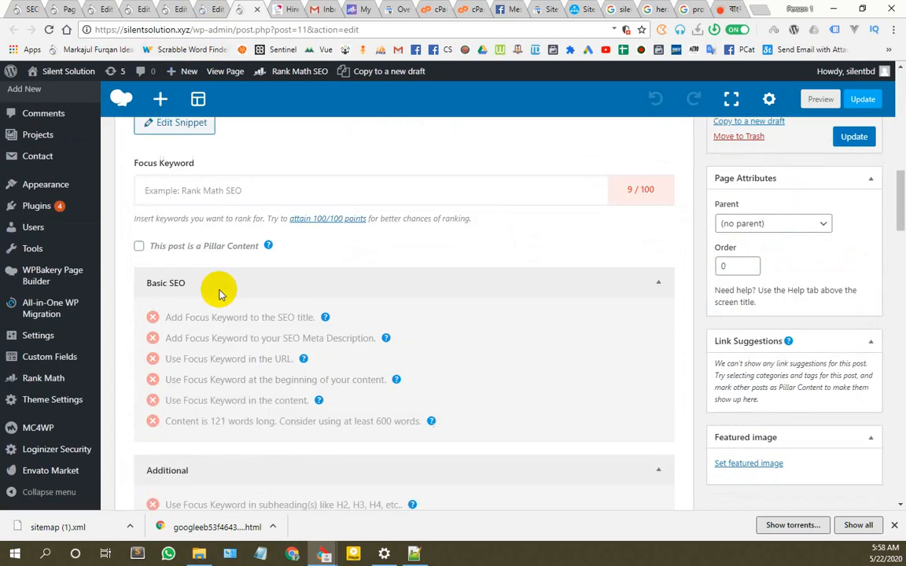
pyautogui.click(230, 172)
pyautogui.write('Team')
pyautogui.press('Return')
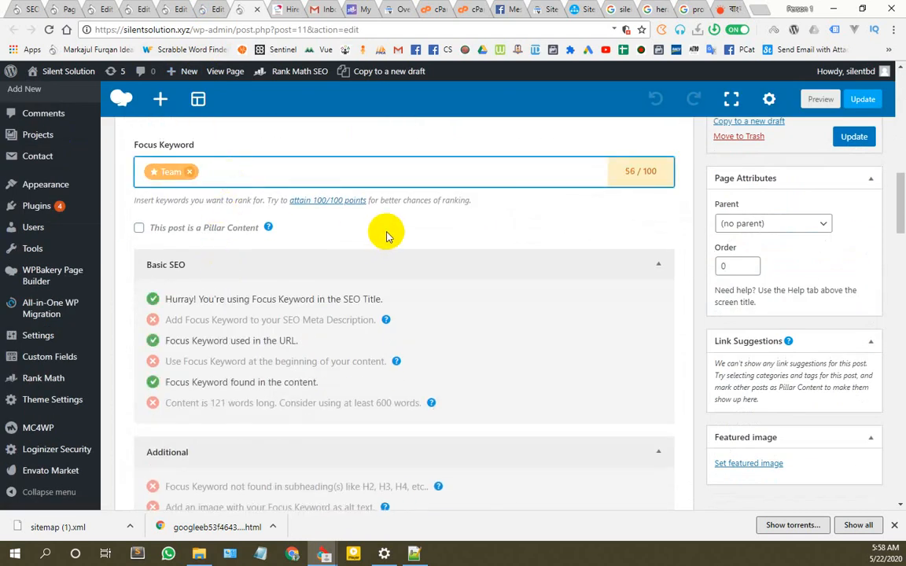
pyautogui.click(862, 100)
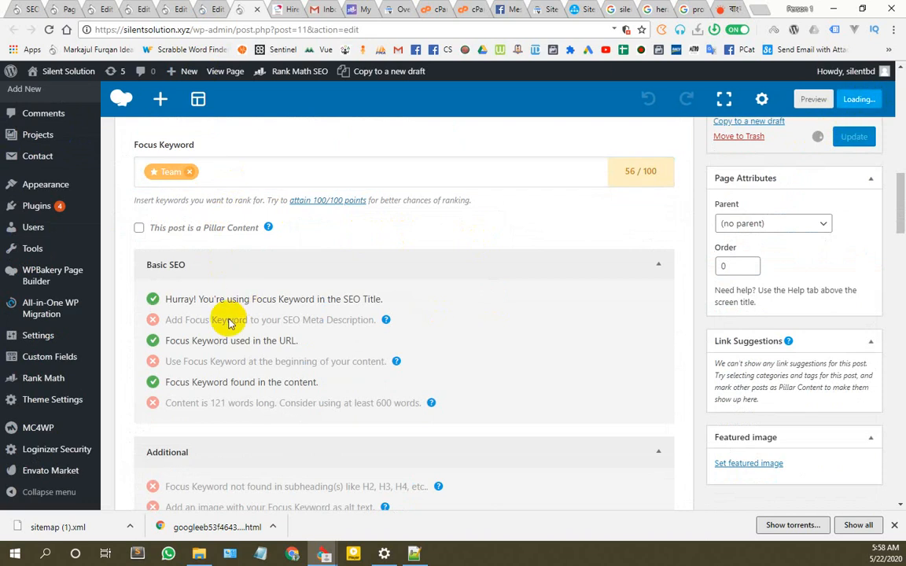
pyautogui.scroll(-2, 208, 393)
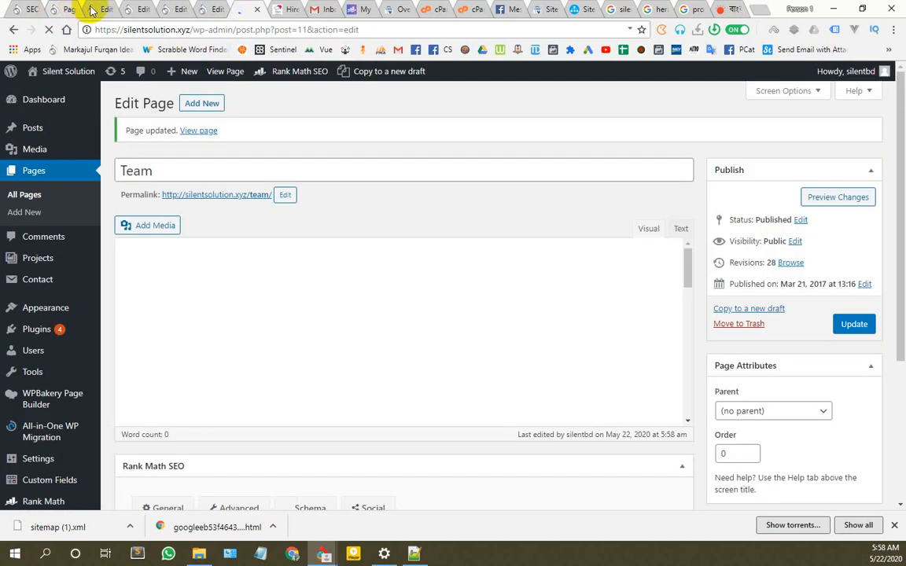
# Step: Close the remaining page editor tabs with Ctrl+W
pyautogui.click(101, 10)
pyautogui.hotkey('ctrl', 'w')
pyautogui.hotkey('ctrl', 'w')
pyautogui.hotkey('ctrl', 'w')
pyautogui.hotkey('ctrl', 'w')
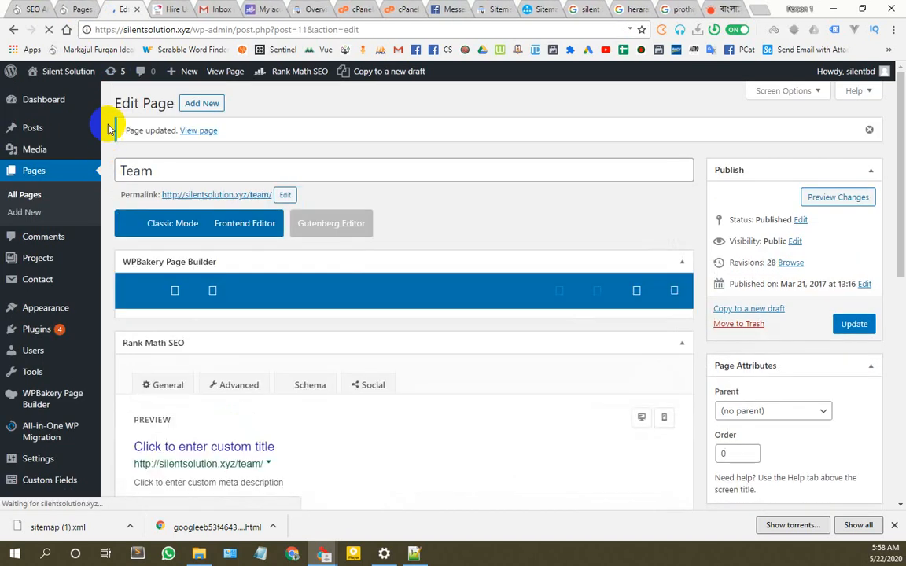
pyautogui.hotkey('ctrl', 'w')
pyautogui.hotkey('ctrl', 'w')
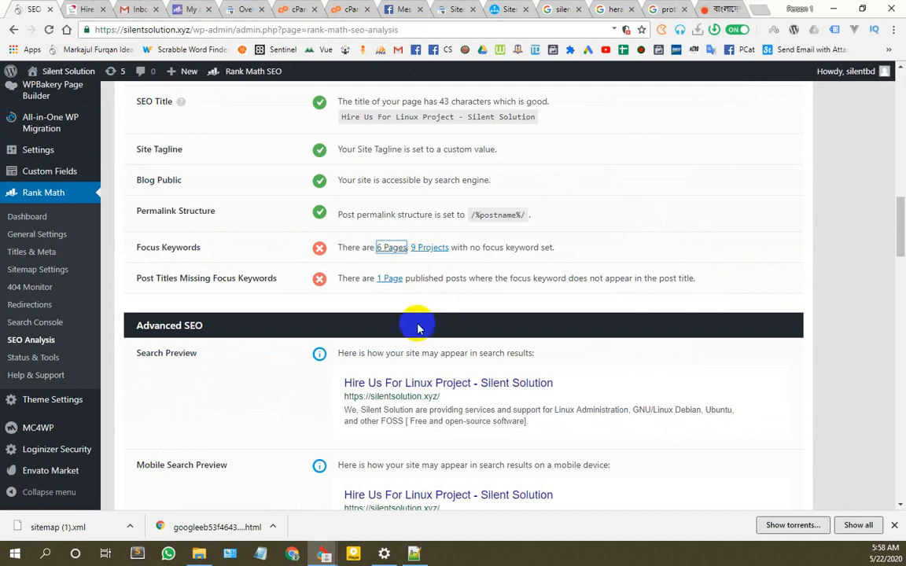
# Step: Rerun Rank Math's site-wide SEO analysis to 100% complete, then open a blank browser tab
pyautogui.scroll(15, 421, 424)
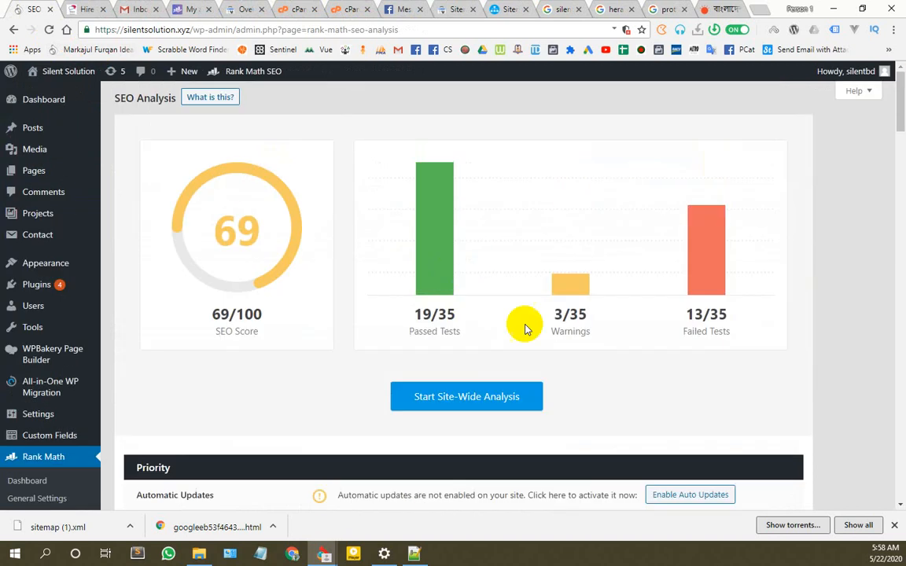
pyautogui.click(489, 396)
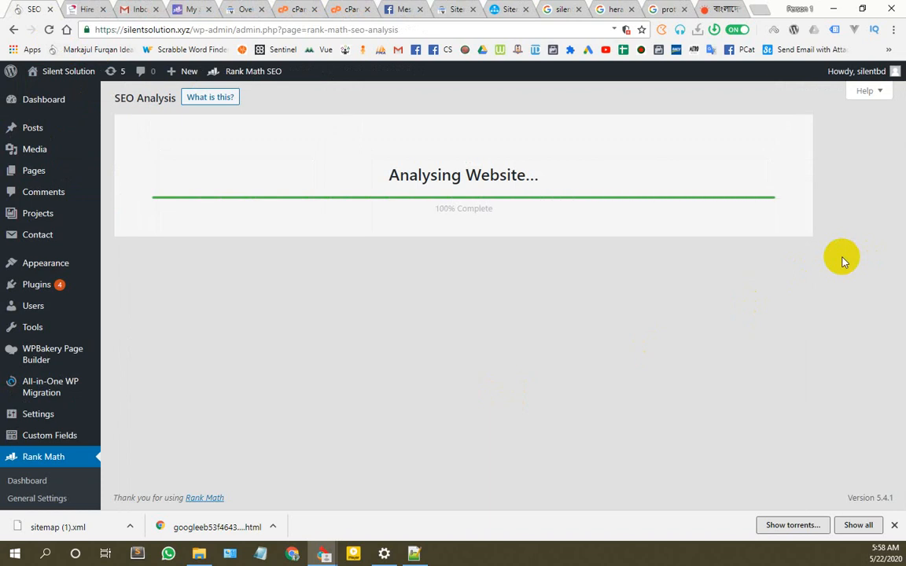
pyautogui.click(758, 10)
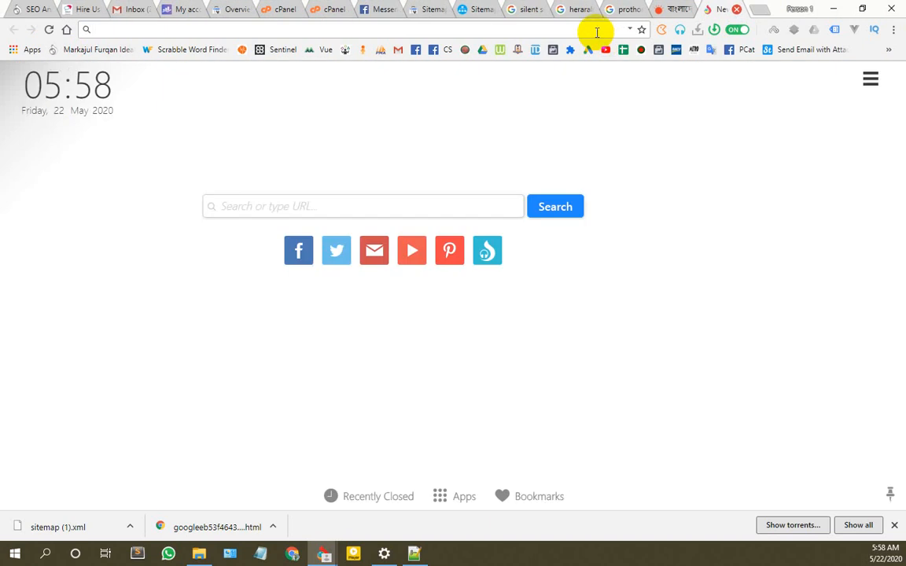
# Step: Search Google for 'webceo' and open the official WebCEO homepage
pyautogui.write('webceo')
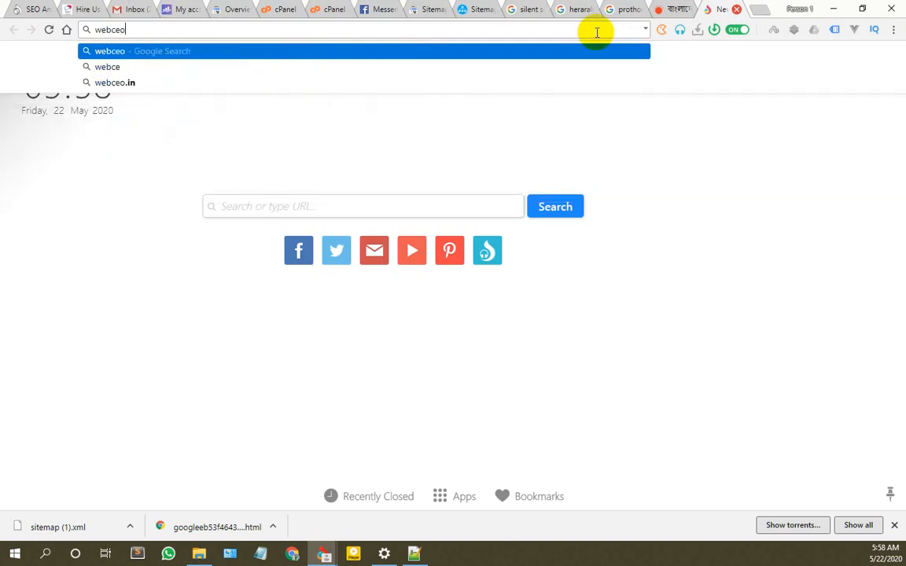
pyautogui.press('Return')
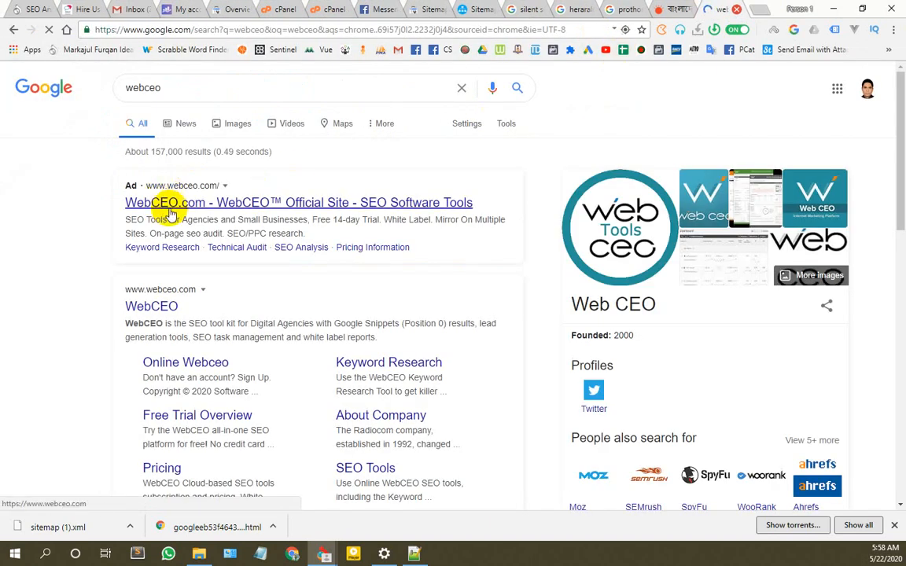
pyautogui.click(163, 309)
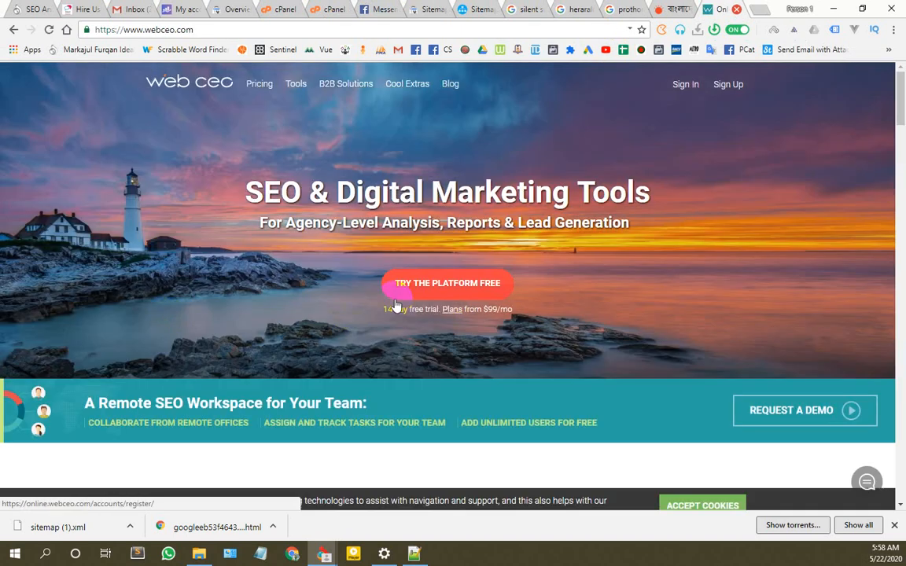
pyautogui.scroll(-1, 488, 315)
pyautogui.scroll(-5, 475, 308)
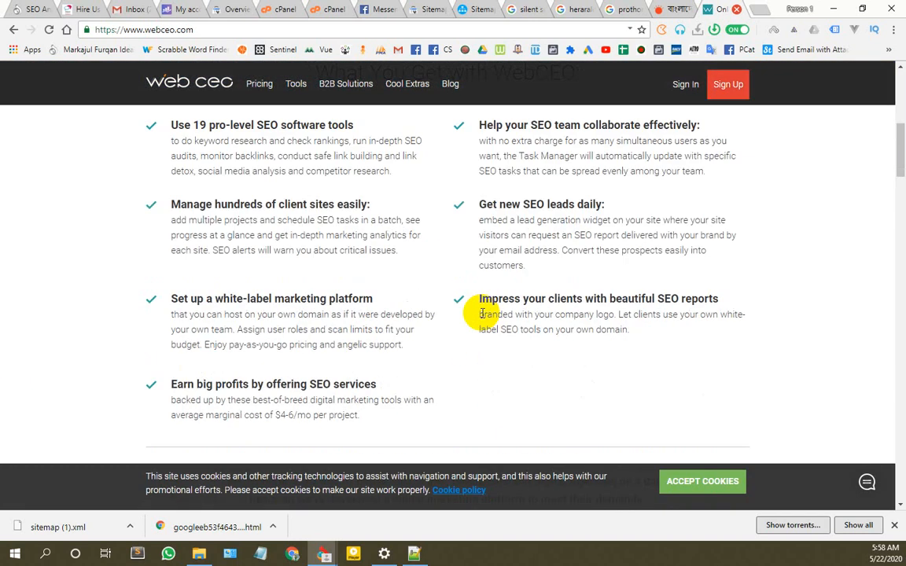
pyautogui.scroll(6, 454, 269)
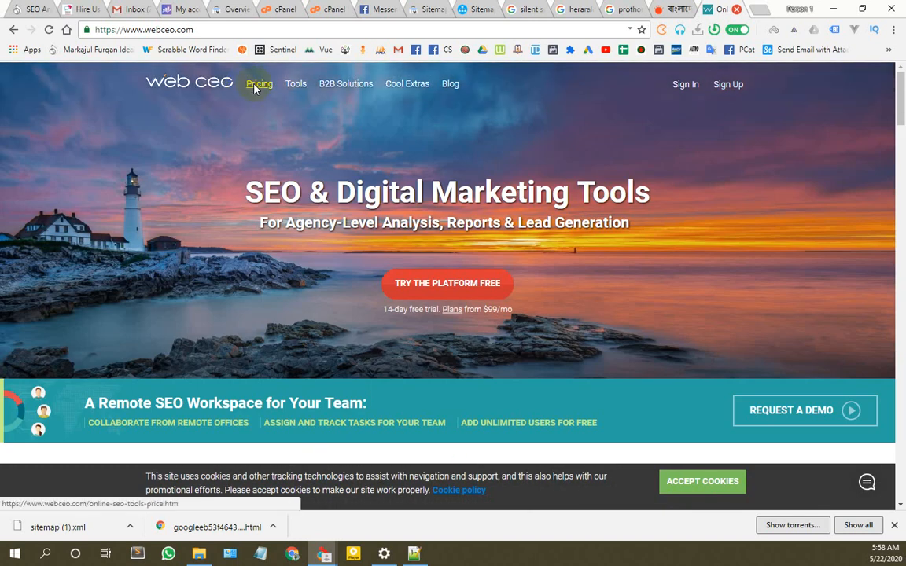
# Step: Review WebCEO's monthly plans: Solo $39, Startup $99, Corporate $299, Agency Unlimited $99
pyautogui.click(253, 86)
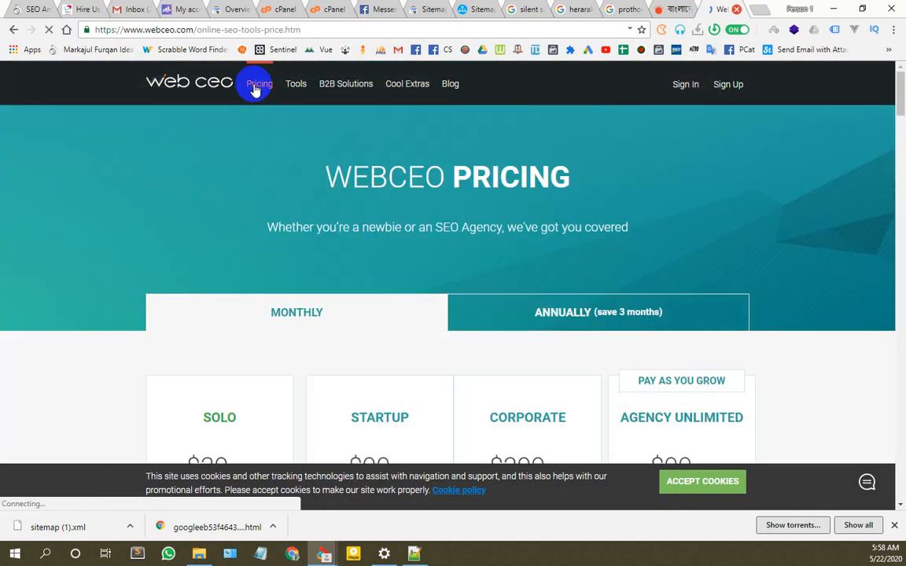
pyautogui.scroll(-2, 289, 236)
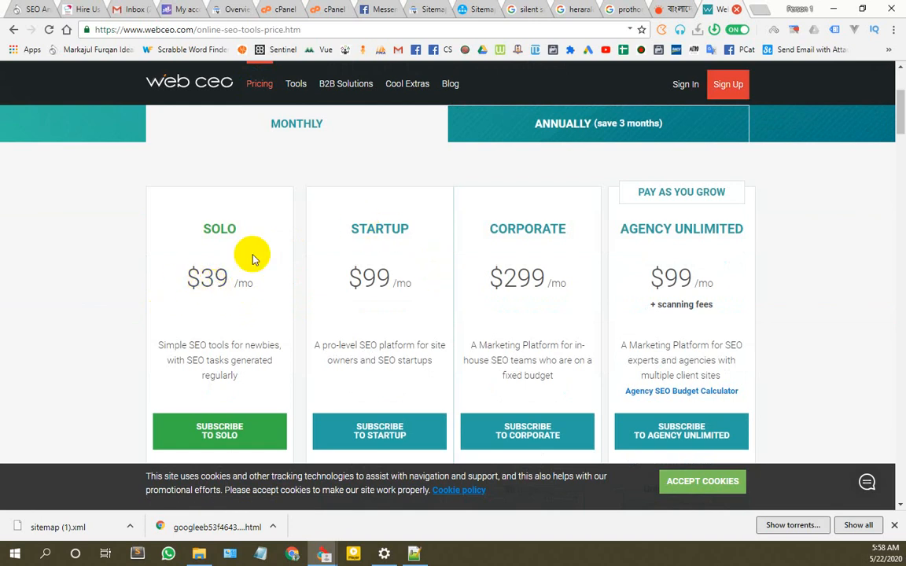
pyautogui.moveTo(244, 281); pyautogui.dragTo(178, 283)
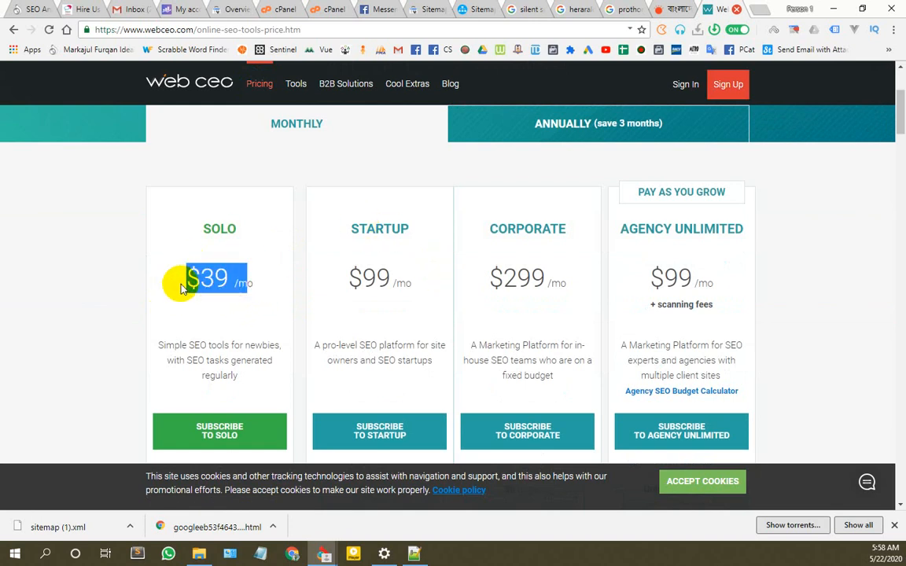
pyautogui.scroll(-5, 354, 354)
pyautogui.scroll(-4, 365, 374)
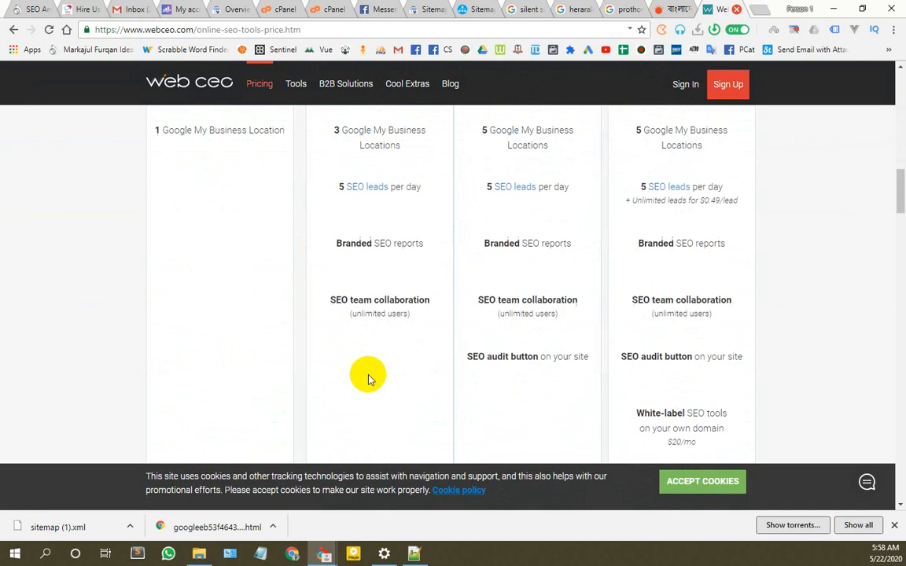
pyautogui.scroll(10, 384, 401)
pyautogui.scroll(-5, 390, 393)
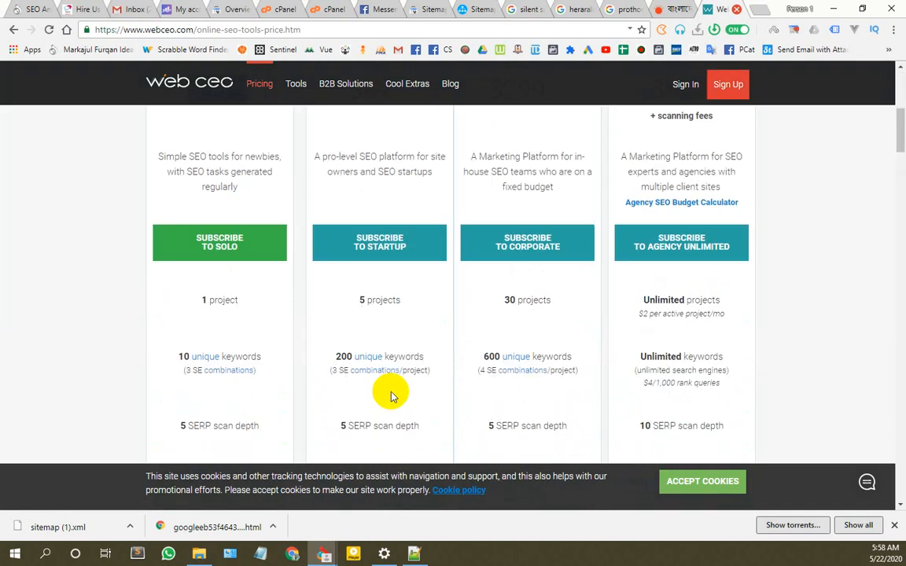
pyautogui.scroll(-3, 810, 393)
pyautogui.scroll(-4, 803, 380)
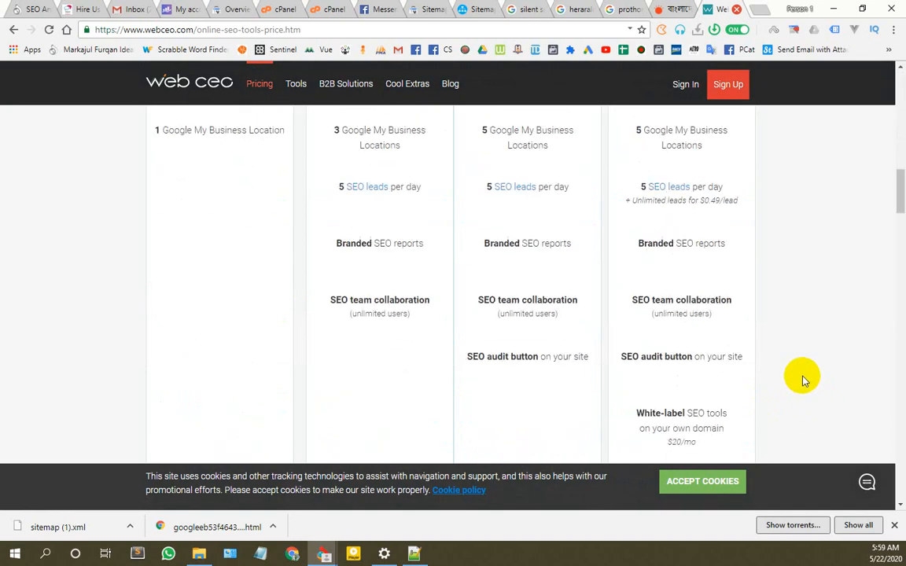
pyautogui.scroll(12, 804, 381)
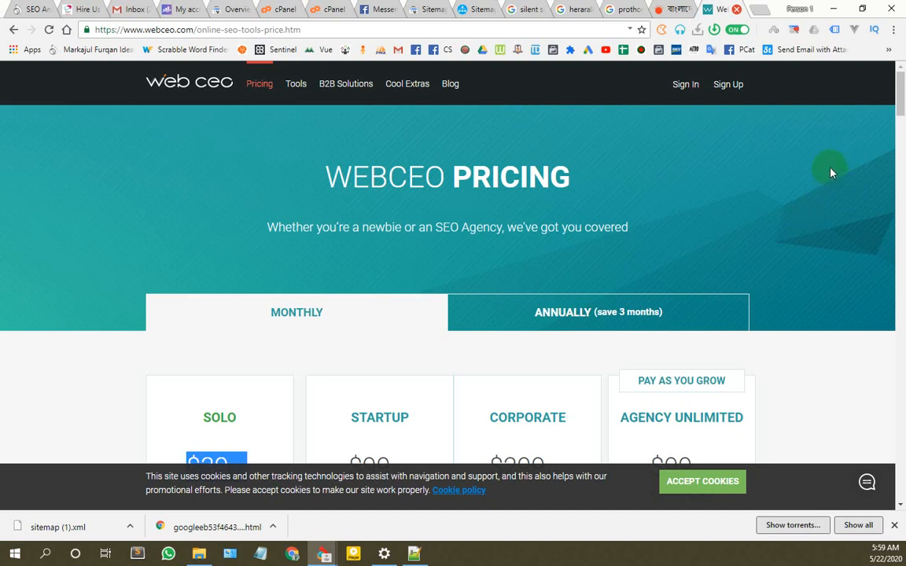
pyautogui.scroll(-3, 824, 165)
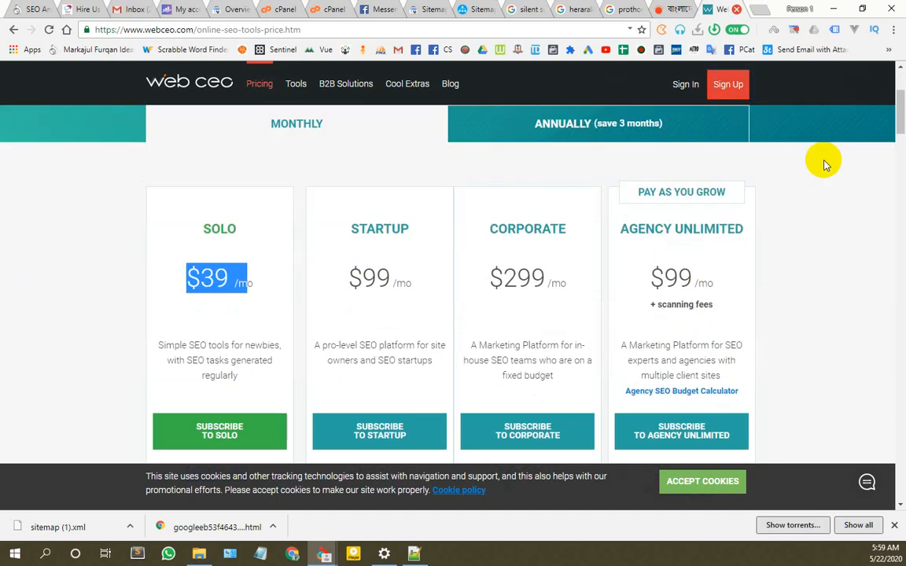
pyautogui.scroll(2, 823, 165)
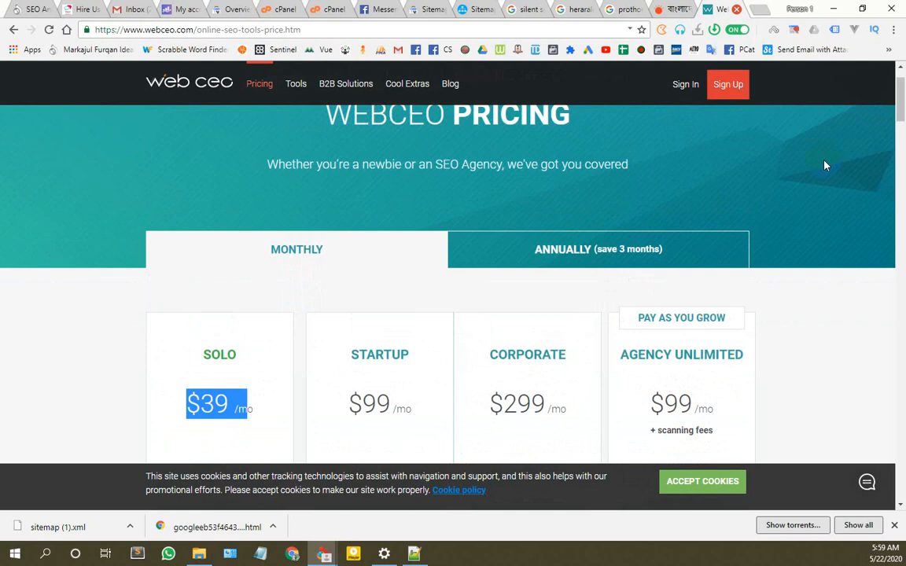
pyautogui.click(554, 259)
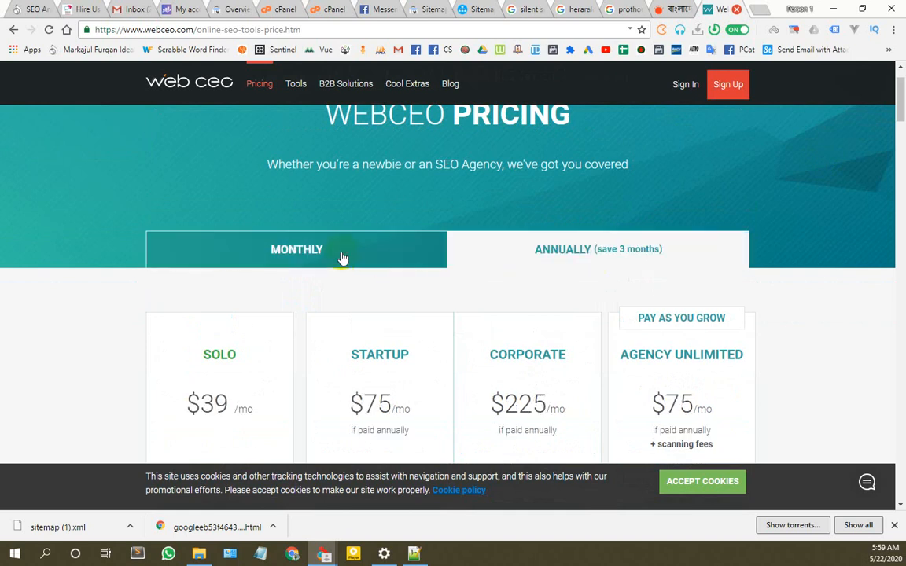
pyautogui.click(369, 255)
pyautogui.click(544, 261)
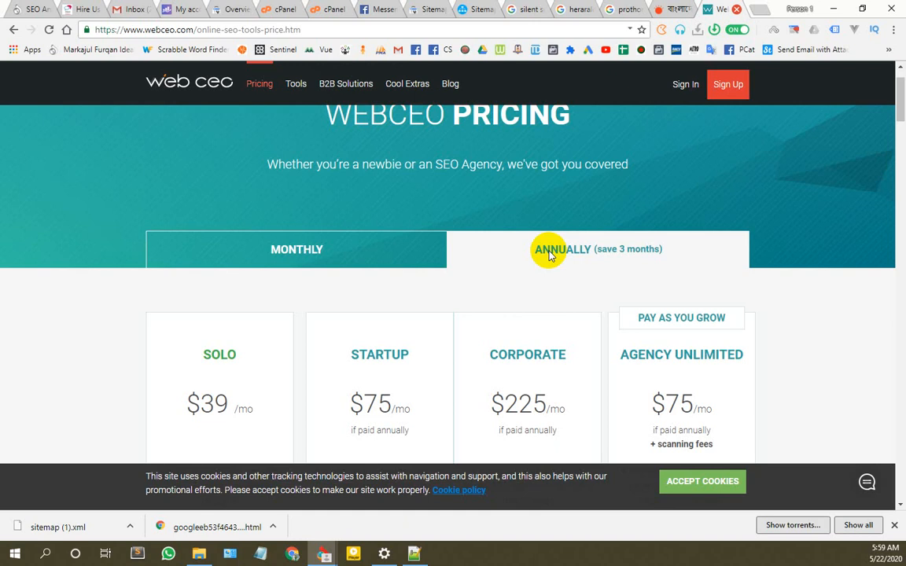
pyautogui.scroll(-4, 384, 360)
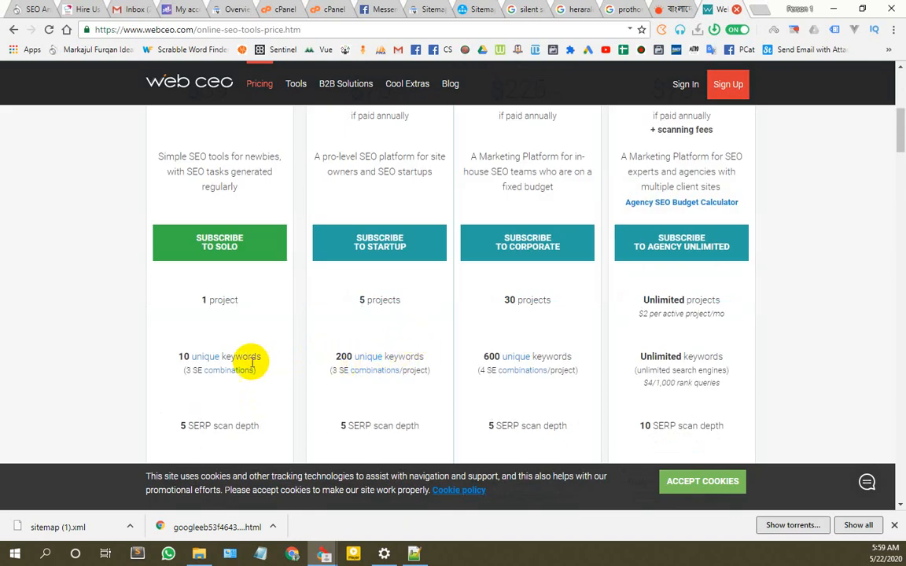
pyautogui.moveTo(269, 358); pyautogui.dragTo(175, 363)
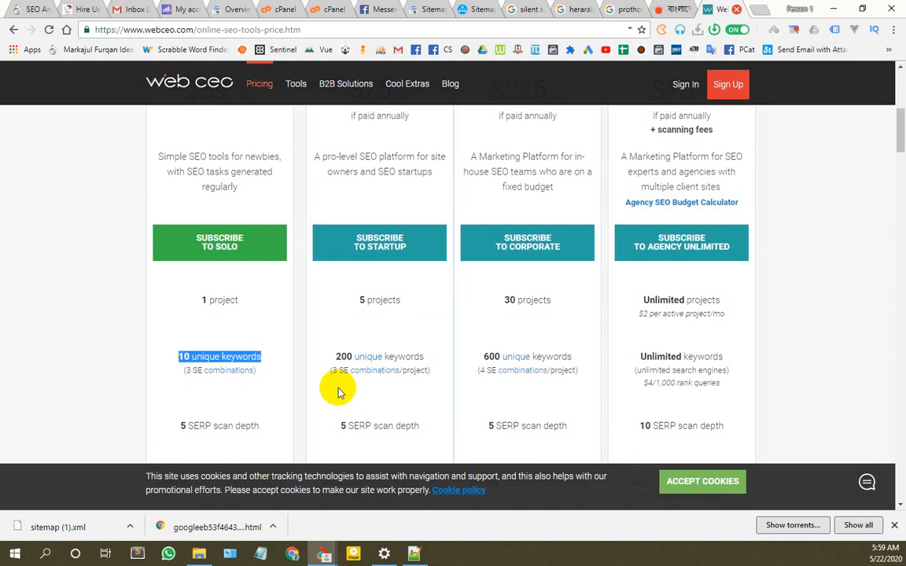
pyautogui.moveTo(327, 356); pyautogui.dragTo(439, 363)
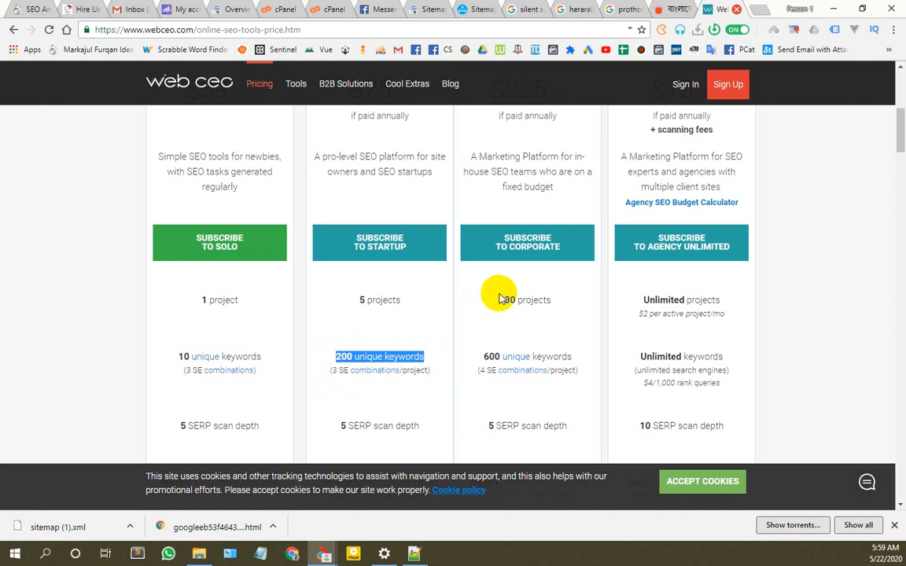
pyautogui.scroll(2, 239, 331)
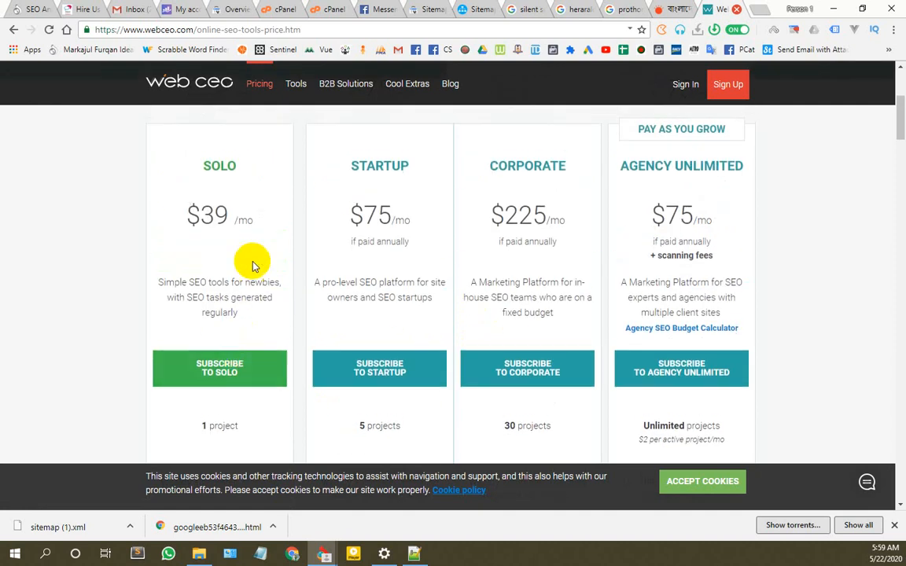
pyautogui.scroll(-2, 252, 262)
pyautogui.moveTo(181, 300); pyautogui.dragTo(350, 301)
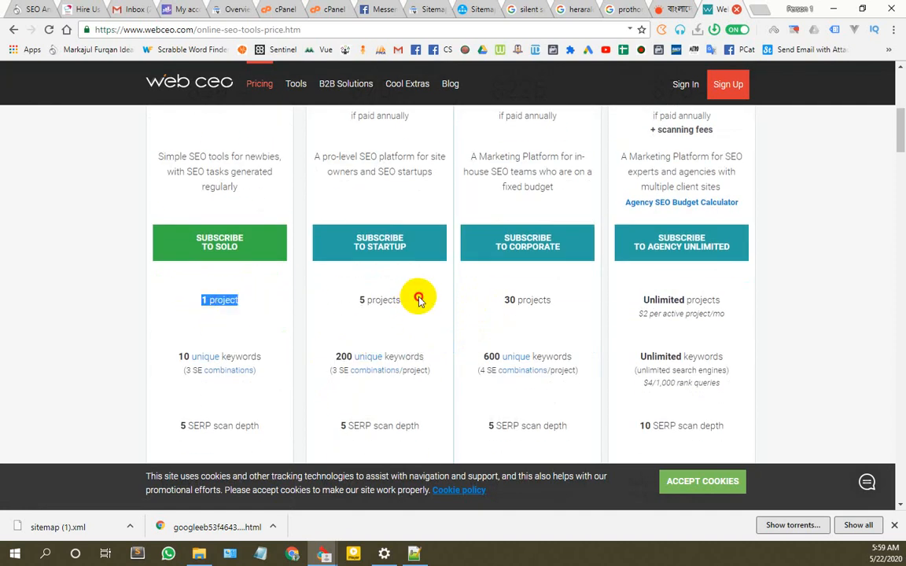
pyautogui.moveTo(418, 298); pyautogui.dragTo(339, 303)
pyautogui.scroll(4, 416, 306)
pyautogui.scroll(-5, 380, 348)
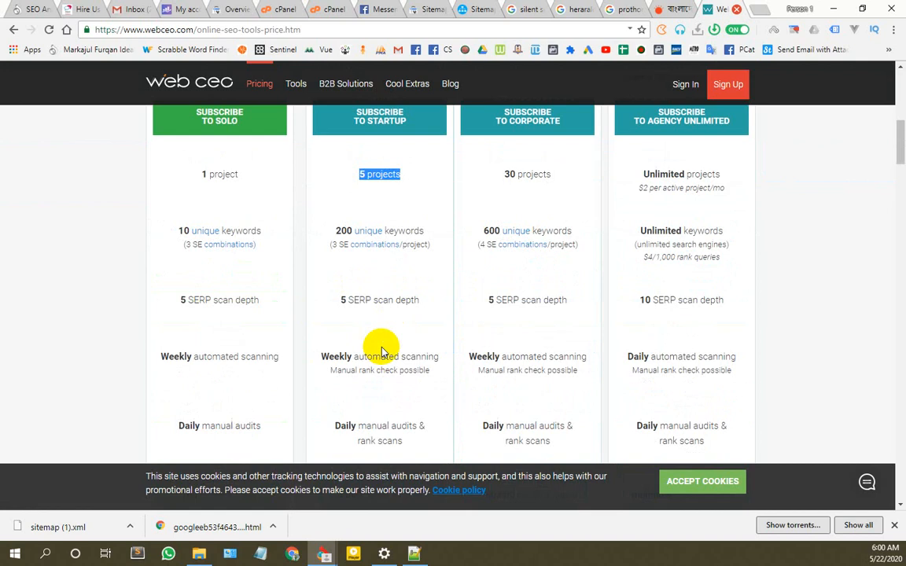
pyautogui.scroll(-3, 247, 269)
pyautogui.scroll(-4, 228, 299)
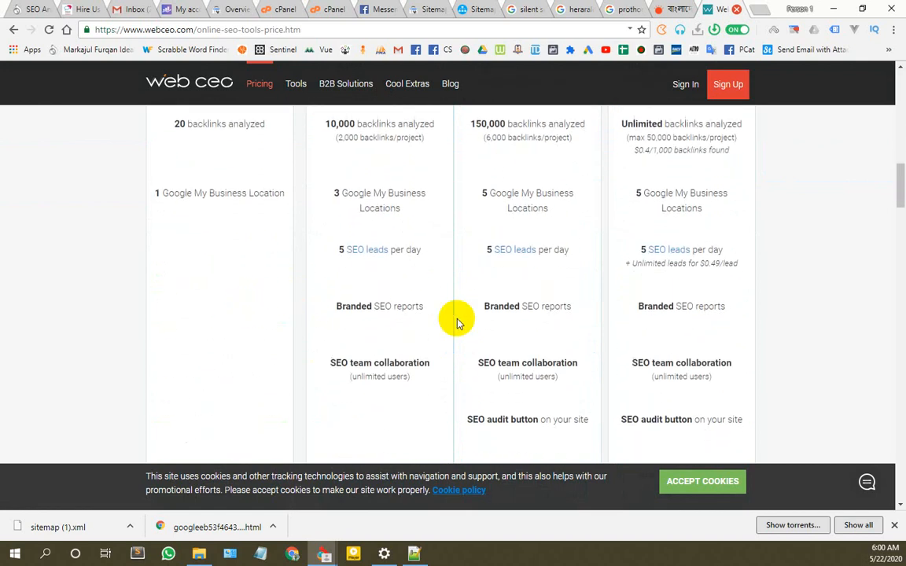
pyautogui.scroll(-5, 600, 390)
pyautogui.scroll(-6, 777, 389)
pyautogui.scroll(9, 558, 346)
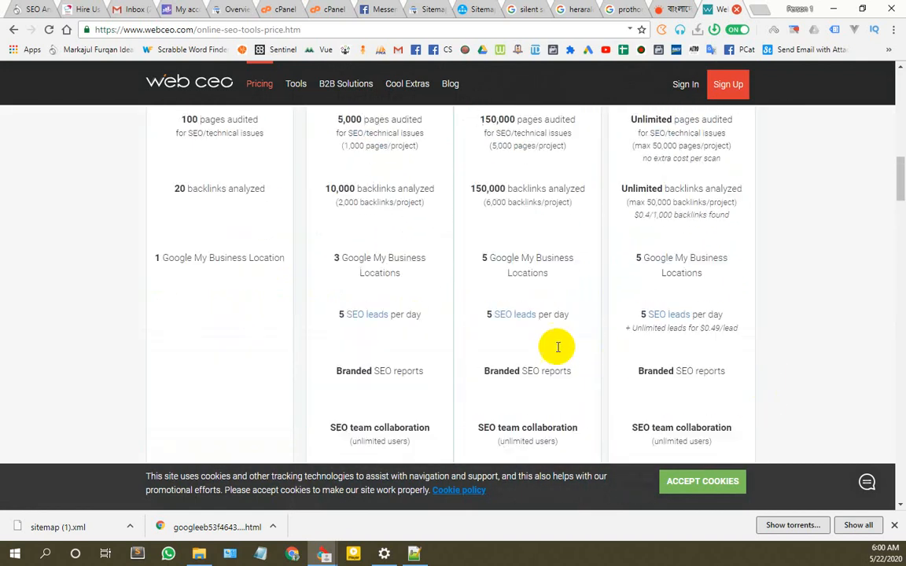
pyautogui.scroll(-12, 542, 356)
pyautogui.scroll(1, 408, 249)
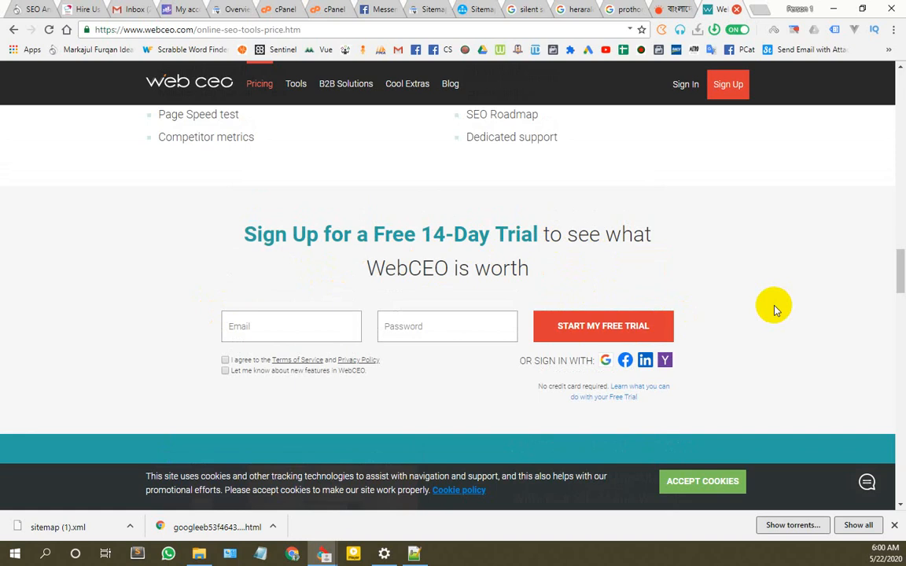
# Step: Scroll back to the top of the WebCEO pricing page
pyautogui.scroll(15, 776, 308)
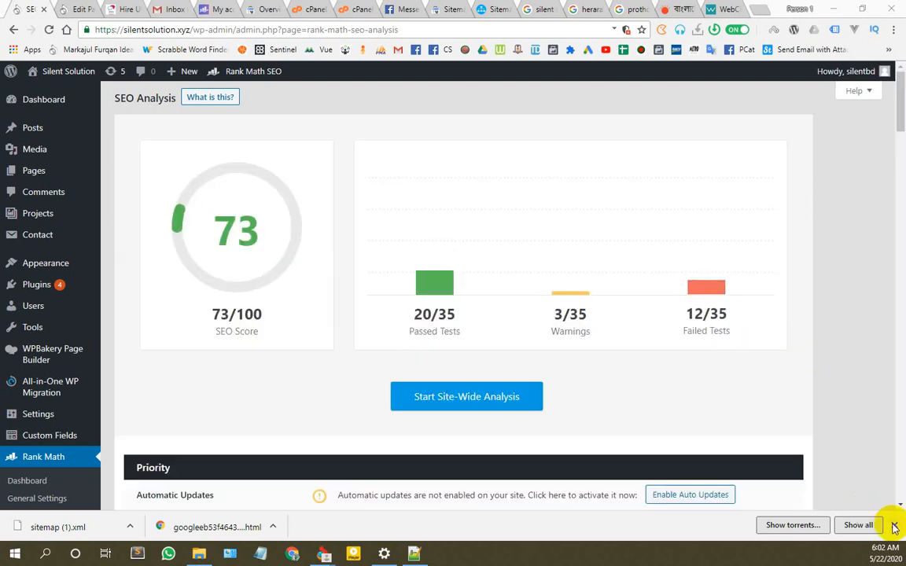
# Step: Dismiss the downloads bar and review the 73/100 results, including the missing OpenGraph tags failure
pyautogui.click(894, 525)
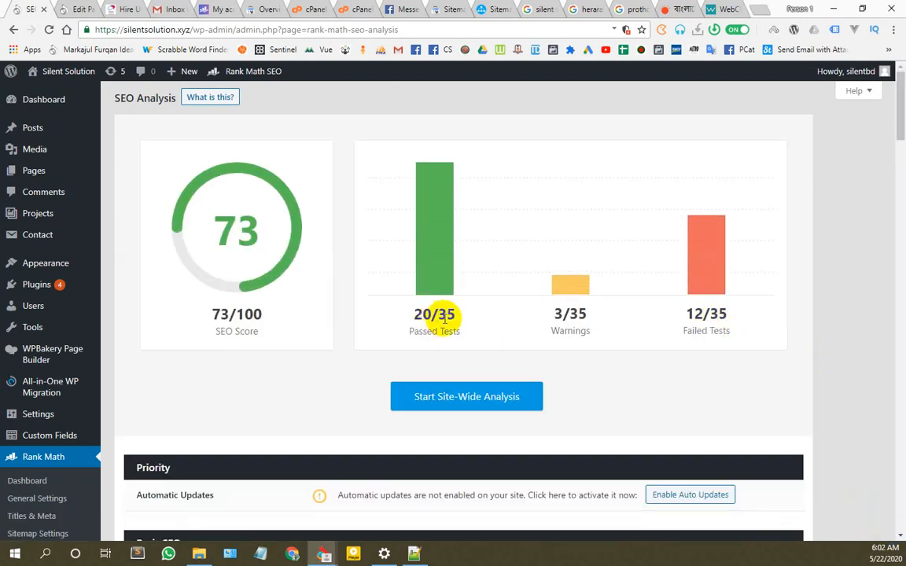
pyautogui.scroll(-5, 550, 265)
pyautogui.scroll(5, 506, 269)
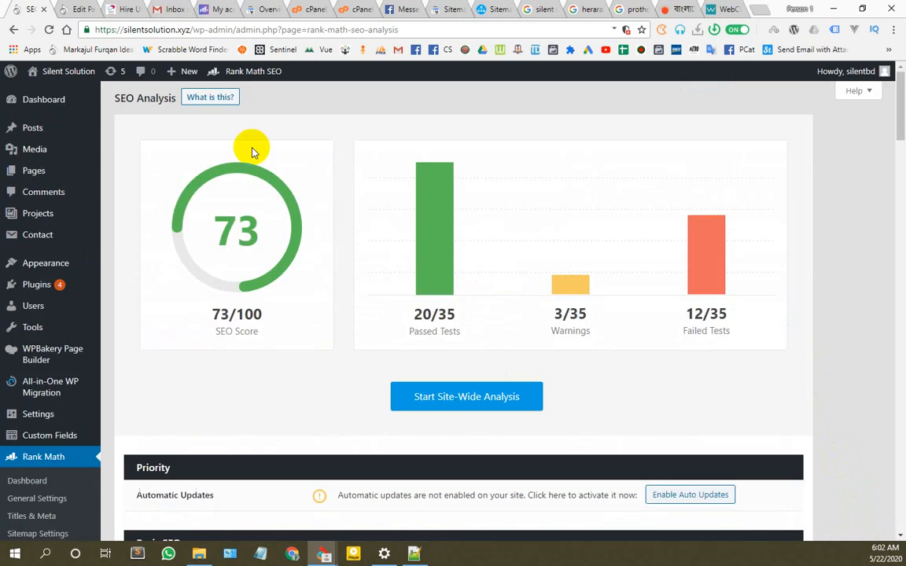
pyautogui.scroll(-12, 433, 331)
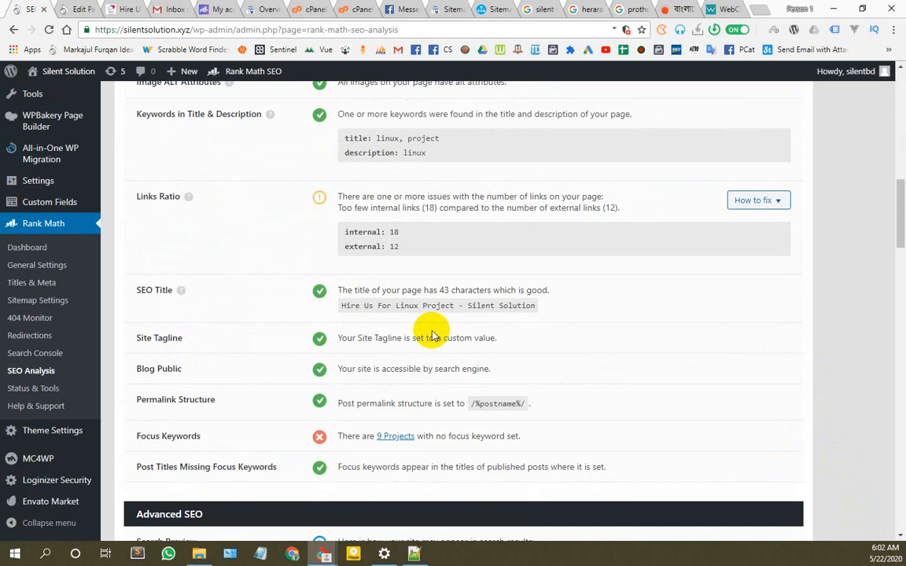
pyautogui.scroll(-2, 414, 360)
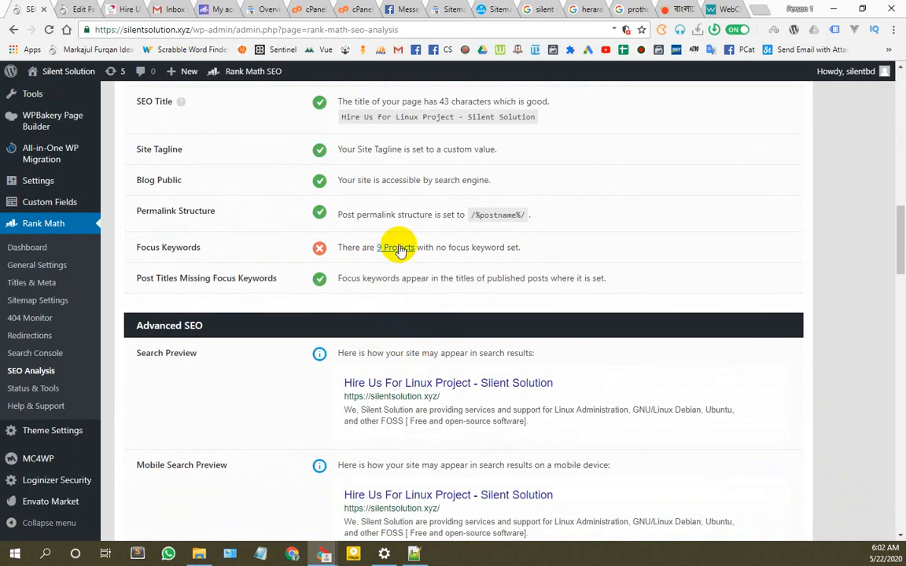
pyautogui.scroll(-8, 354, 247)
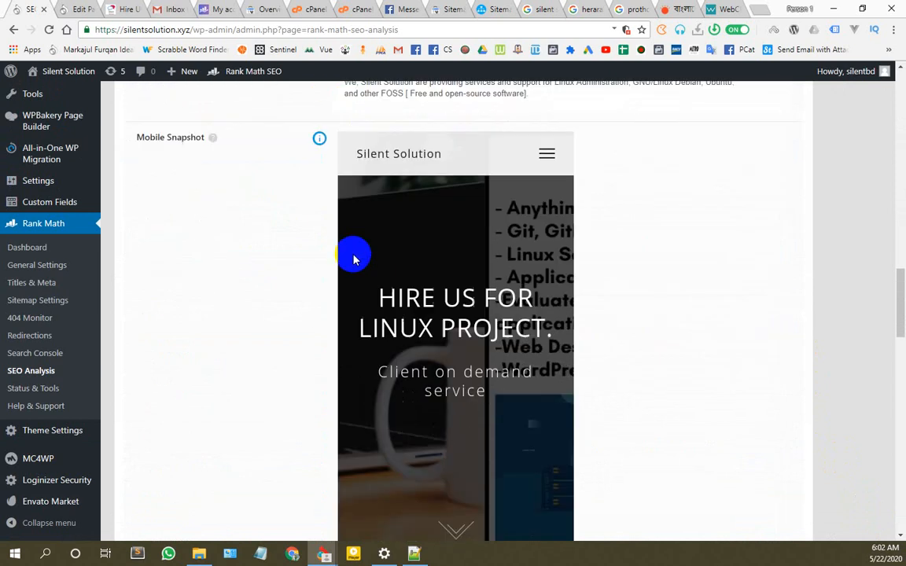
pyautogui.scroll(-2, 353, 265)
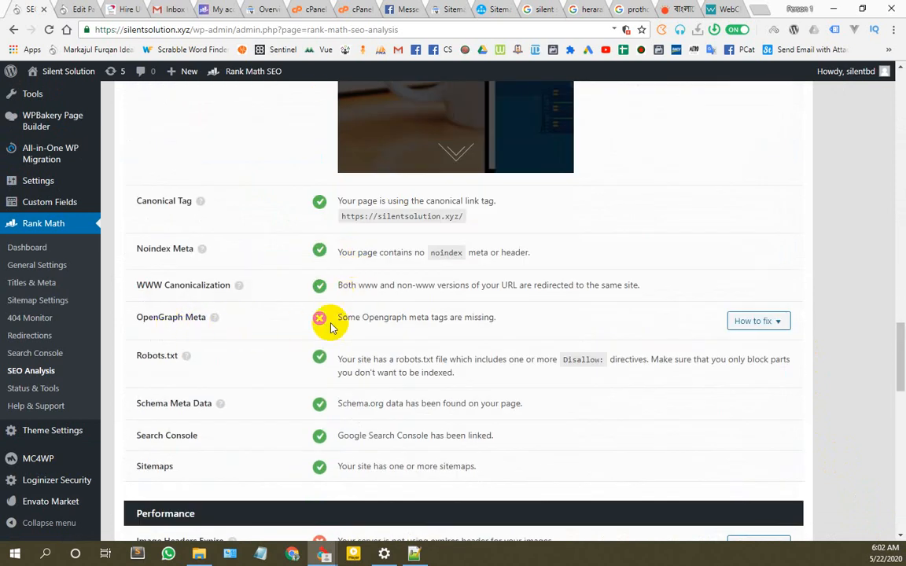
pyautogui.moveTo(347, 319)
pyautogui.mouseDown()
pyautogui.moveTo(478, 318)
pyautogui.moveTo(350, 318)
pyautogui.mouseUp()
pyautogui.click(497, 316)
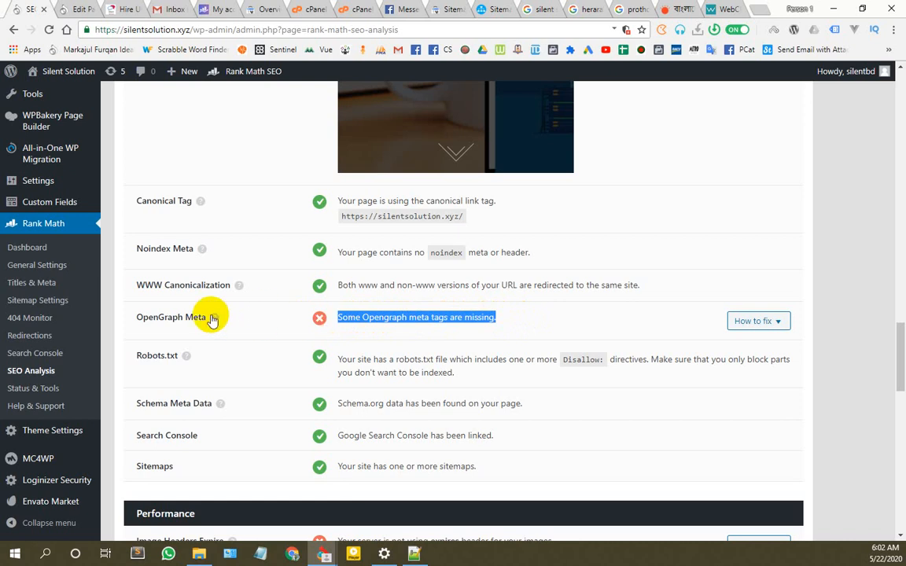
pyautogui.scroll(-3, 303, 330)
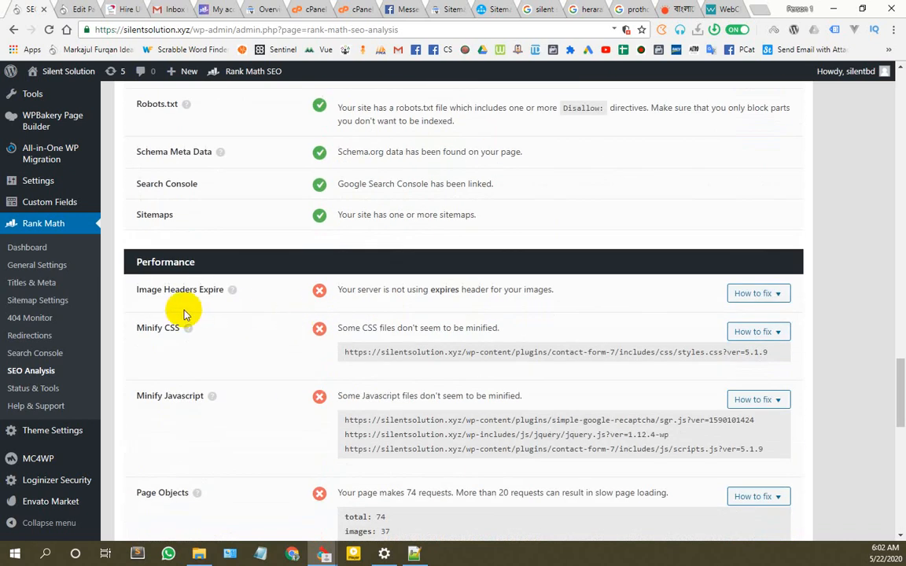
pyautogui.moveTo(229, 291)
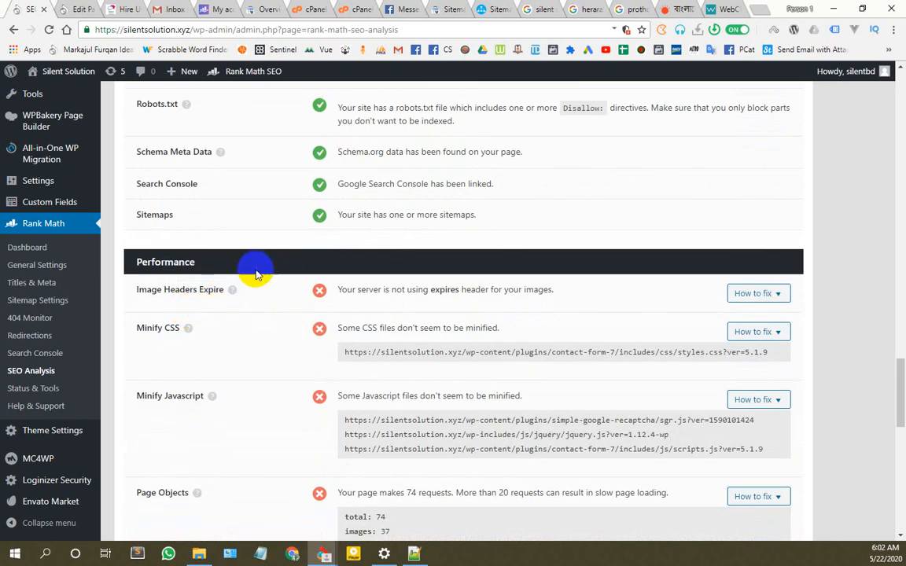
pyautogui.click(82, 9)
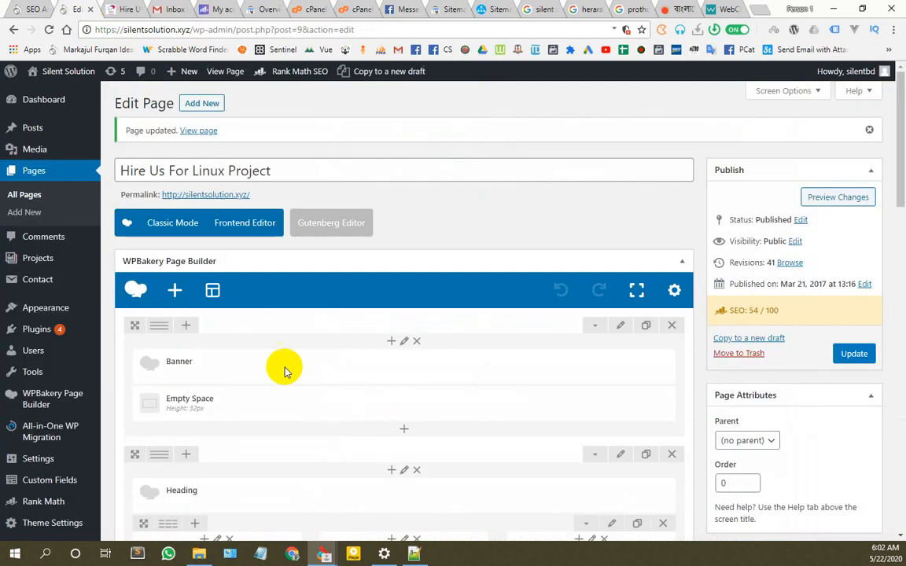
# Step: Scan the editor's Rank Math checklists, then return to the SEO Analysis Performance failures
pyautogui.scroll(-10, 283, 368)
pyautogui.scroll(2, 279, 364)
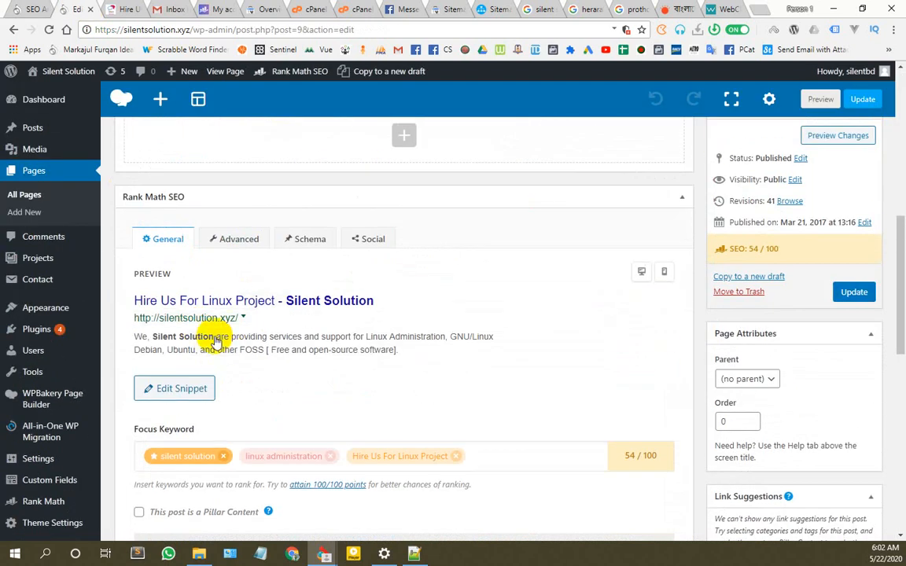
pyautogui.scroll(-3, 273, 344)
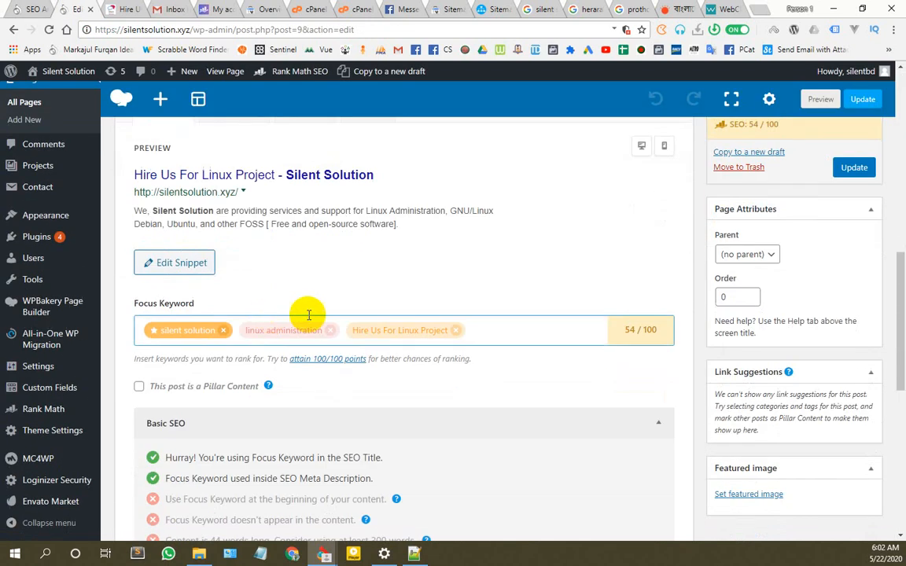
pyautogui.scroll(-3, 181, 377)
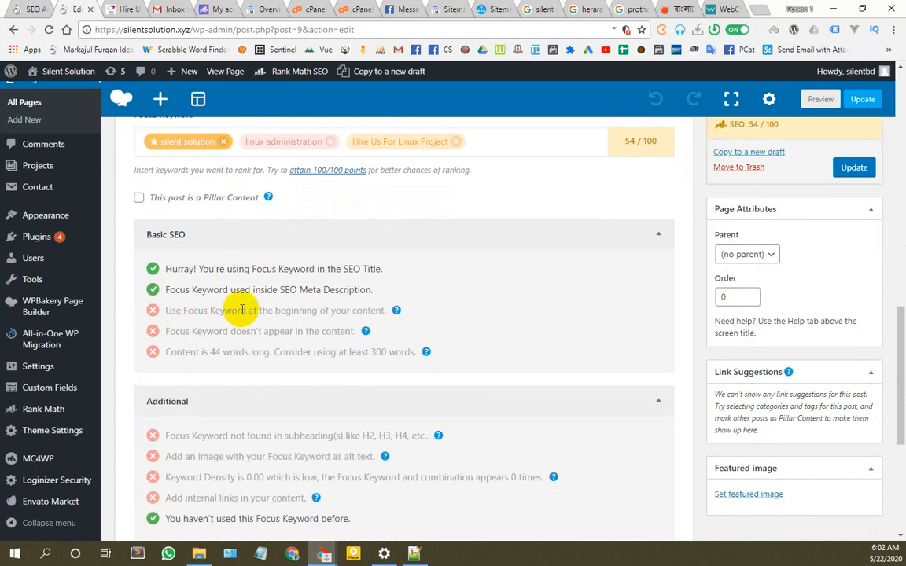
pyautogui.click(31, 8)
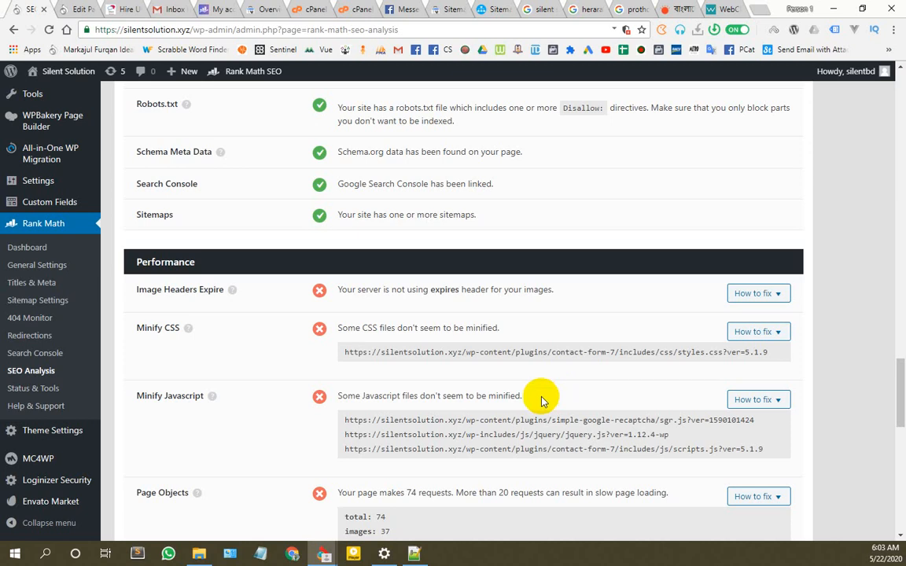
# Step: Open Contact Form 7's scripts.js URL from the Minify Javascript list in a new tab
pyautogui.scroll(-1, 458, 389)
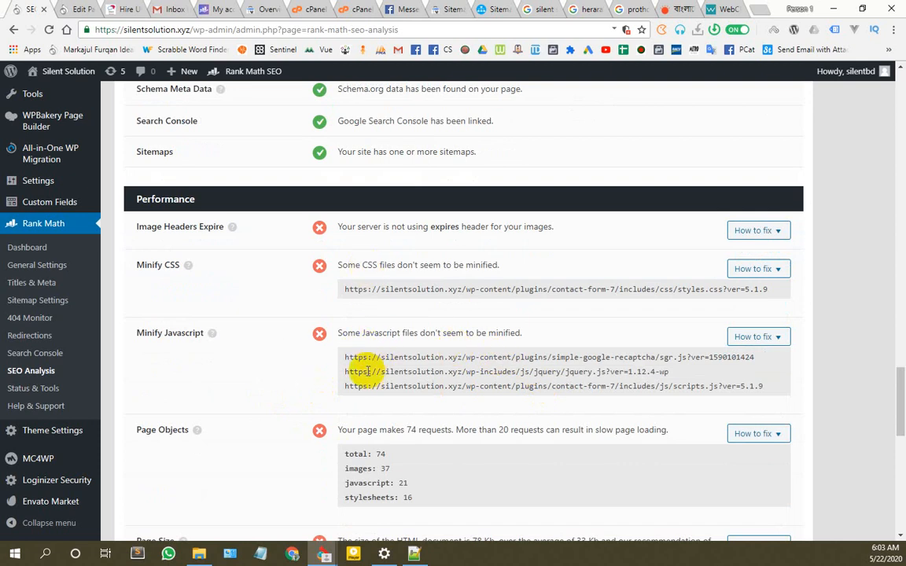
pyautogui.moveTo(342, 355); pyautogui.dragTo(417, 358)
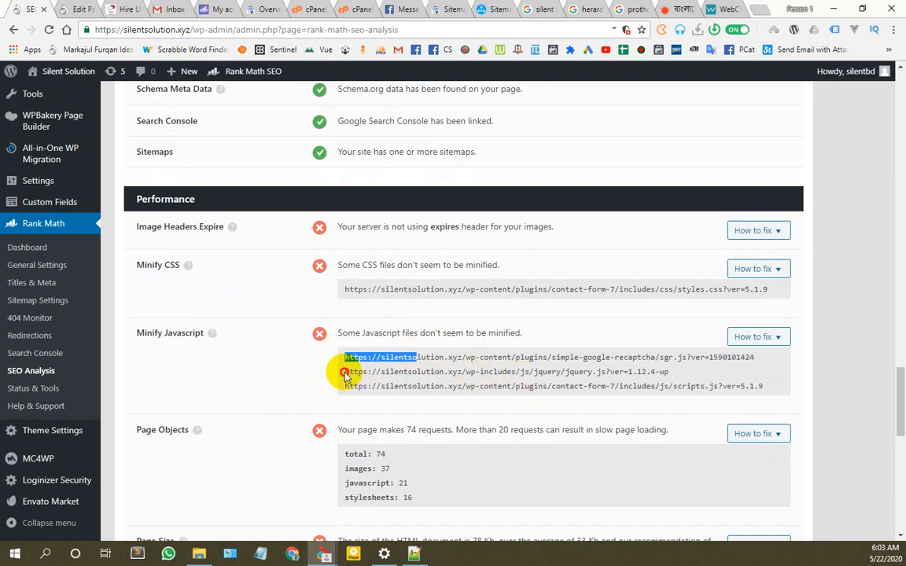
pyautogui.moveTo(344, 373); pyautogui.dragTo(584, 377)
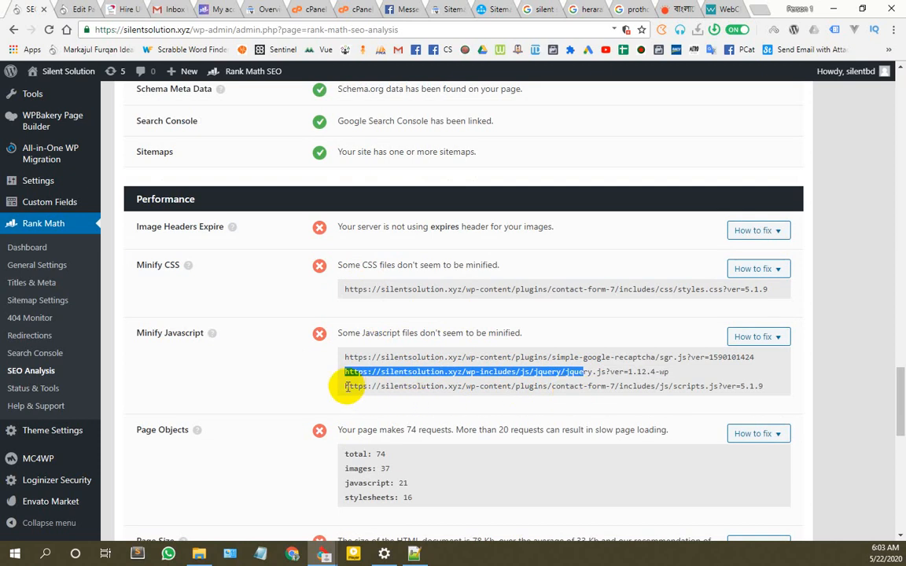
pyautogui.moveTo(347, 386); pyautogui.dragTo(707, 388)
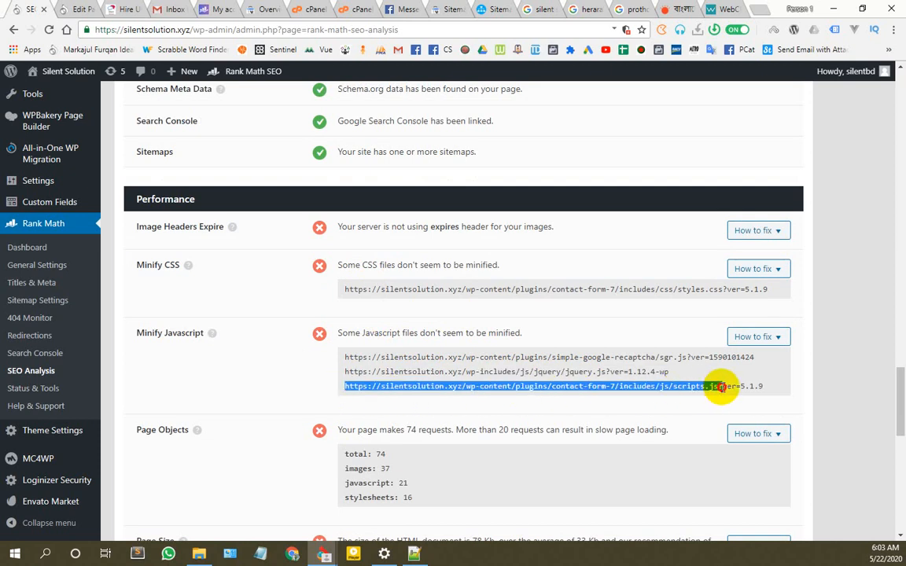
pyautogui.rightClick(649, 388)
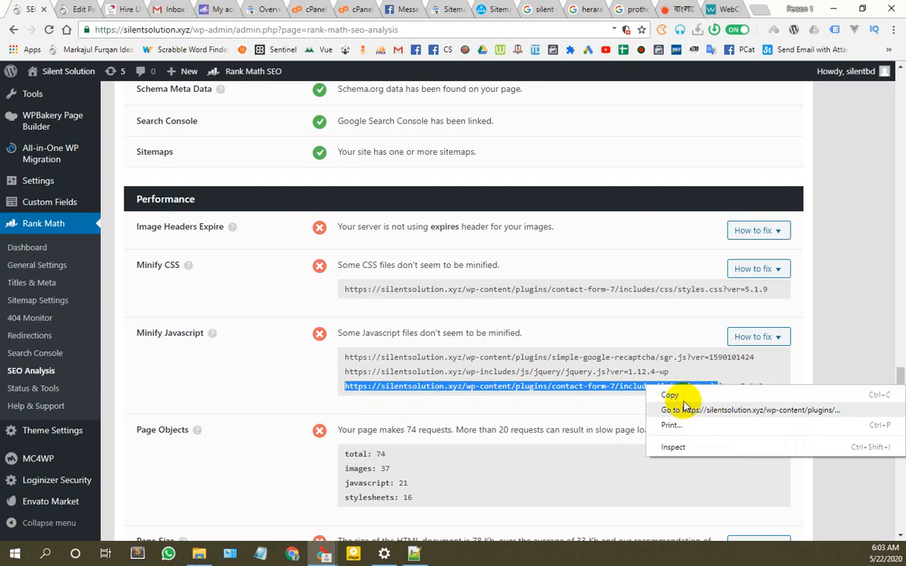
pyautogui.click(673, 406)
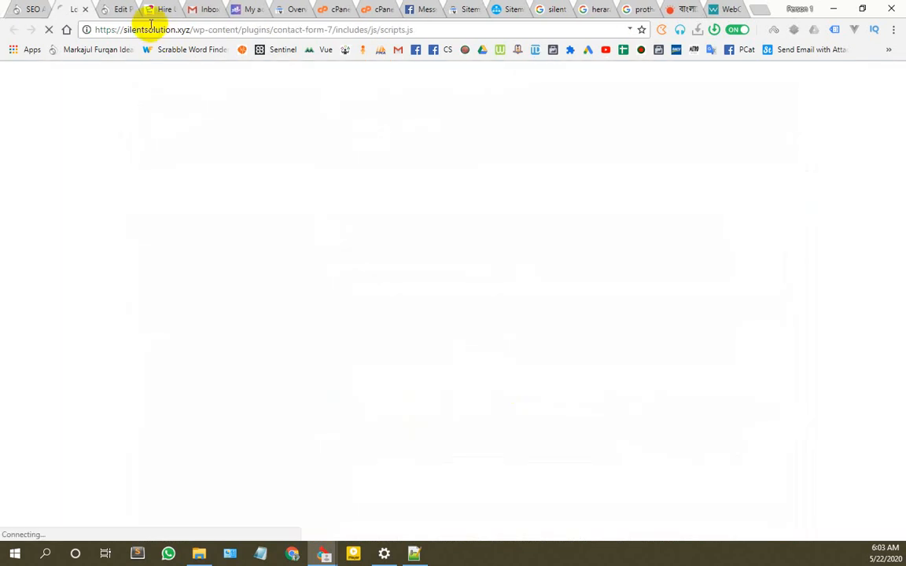
# Step: Copy the scripts.js address and reach the JavaScript Minifier site through a 'js minify' search
pyautogui.rightClick(234, 30)
pyautogui.click(254, 78)
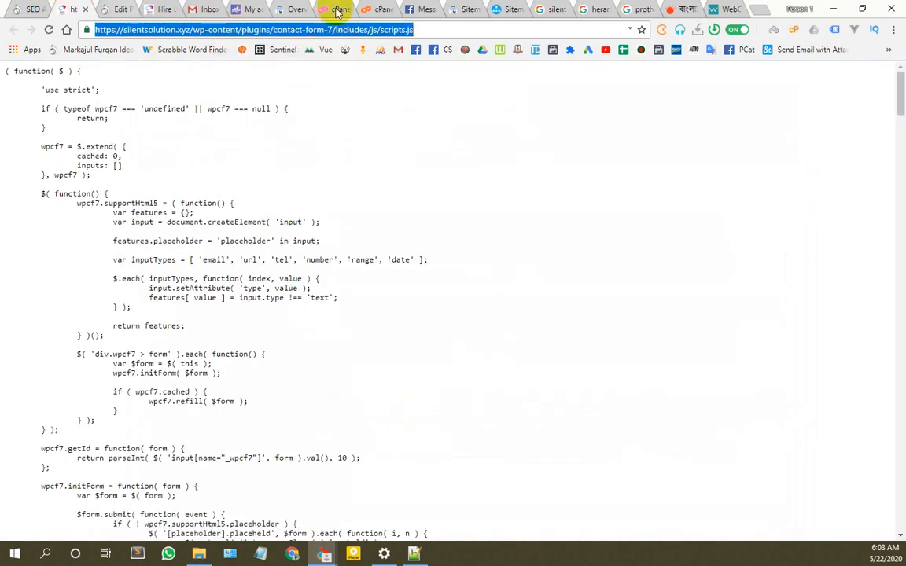
pyautogui.click(725, 11)
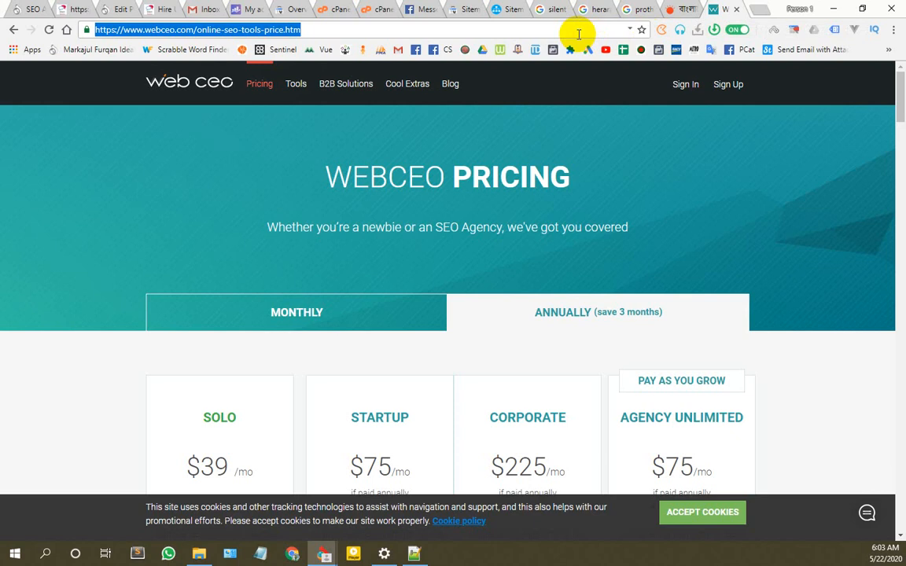
pyautogui.write('js minify')
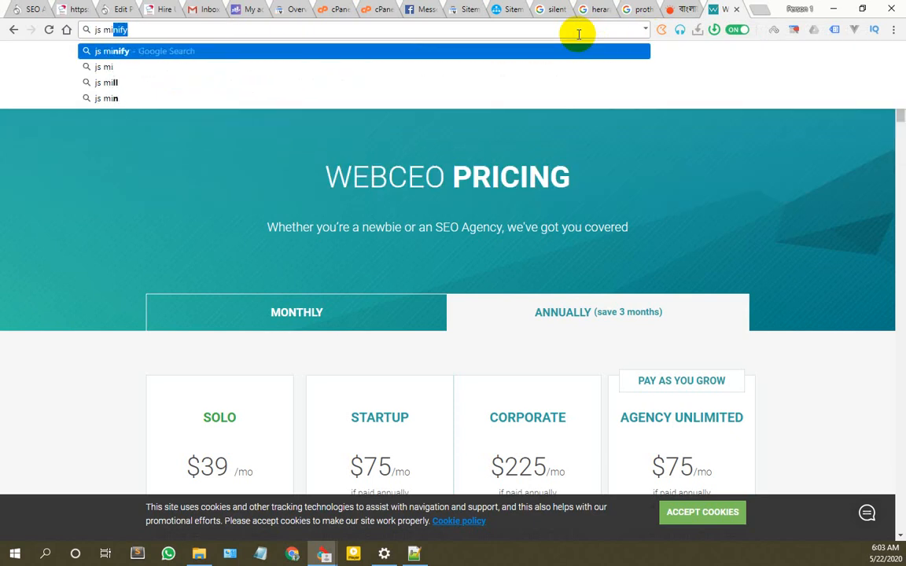
pyautogui.press('Return')
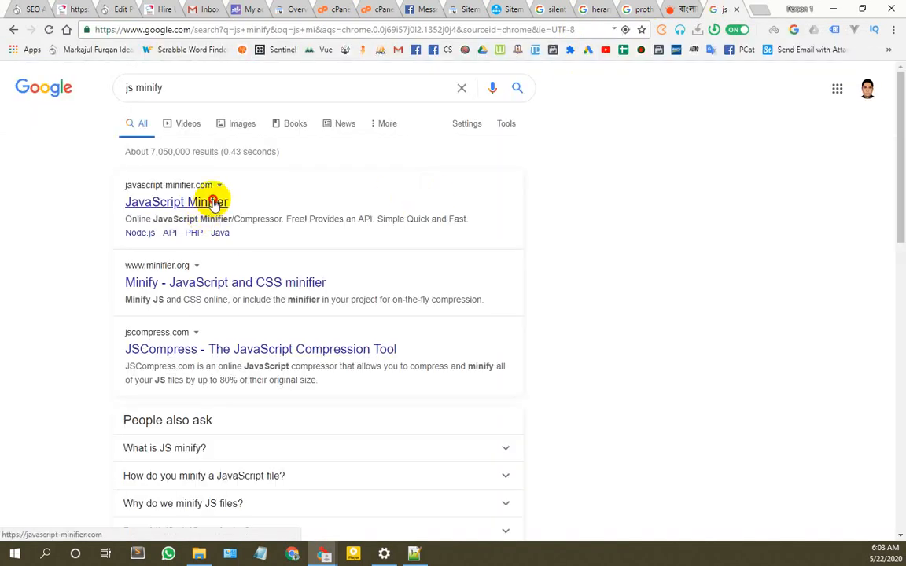
pyautogui.click(214, 201)
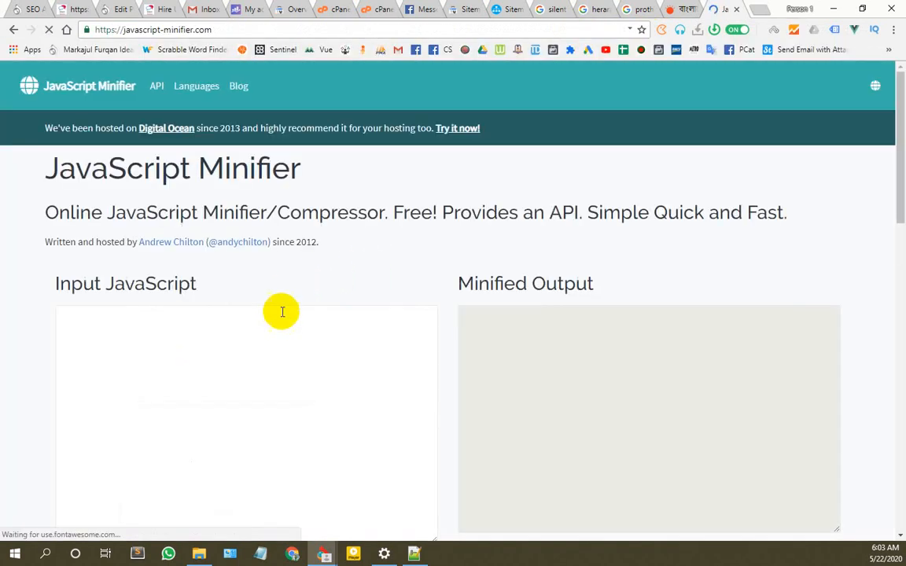
# Step: Replace the pasted address in Input JavaScript with the full scripts.js source code
pyautogui.click(223, 404)
pyautogui.hotkey('ctrl', 'v')
pyautogui.scroll(-3, 242, 360)
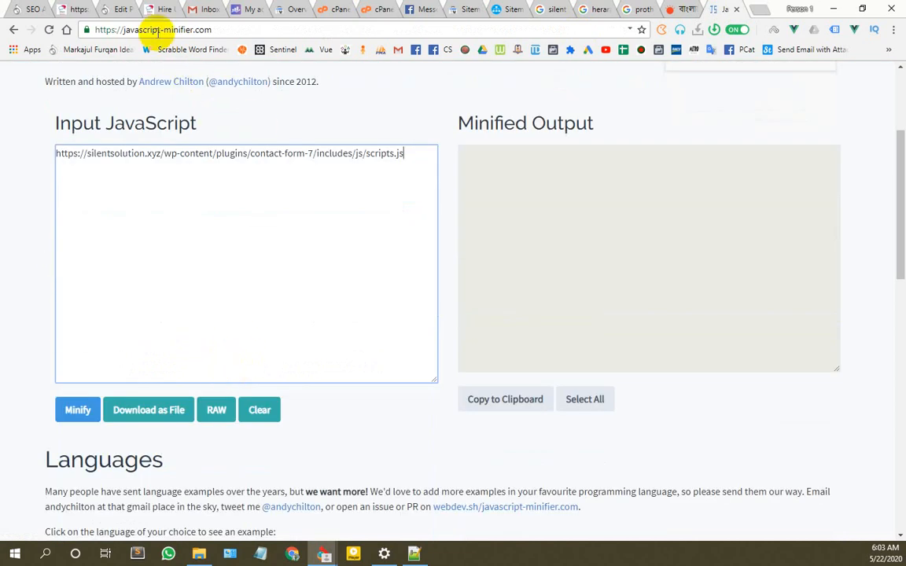
pyautogui.click(116, 9)
pyautogui.click(72, 9)
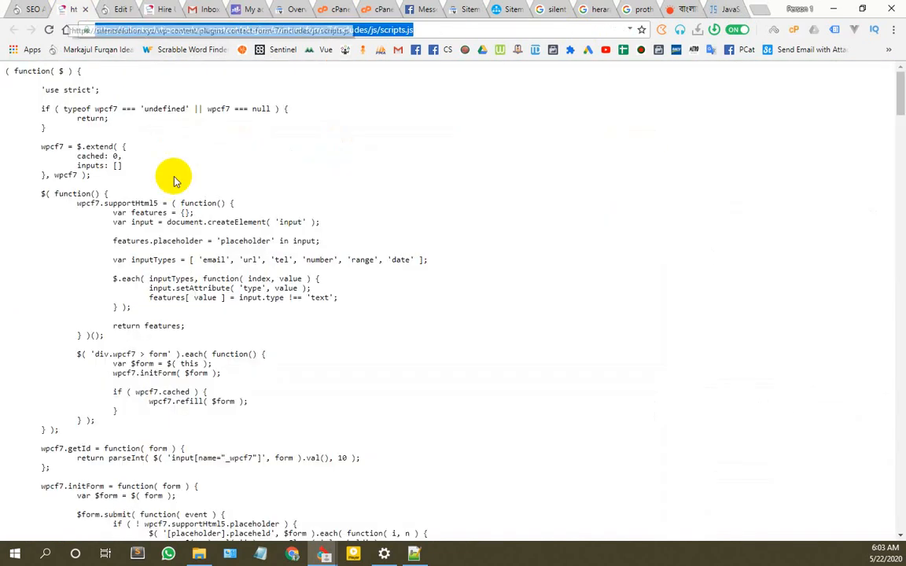
pyautogui.hotkey('ctrl', 'a')
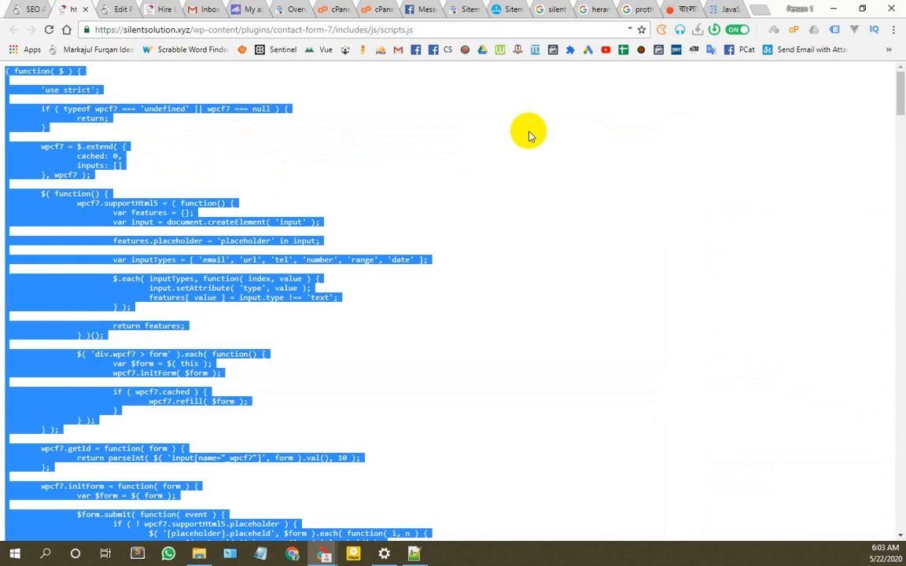
pyautogui.click(724, 7)
pyautogui.hotkey('ctrl', 'a')
pyautogui.hotkey('ctrl', 'v')
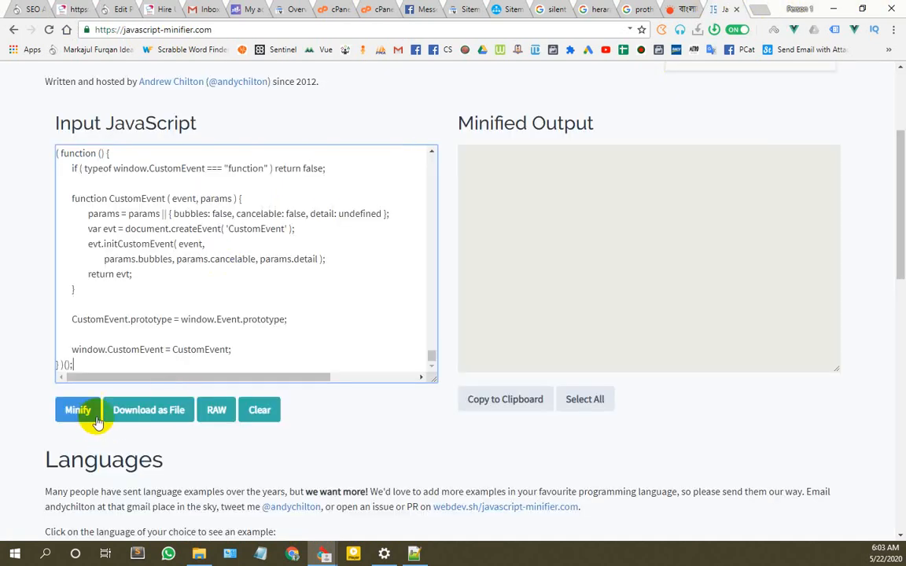
# Step: Minify the code and copy the minified output to the clipboard
pyautogui.click(80, 410)
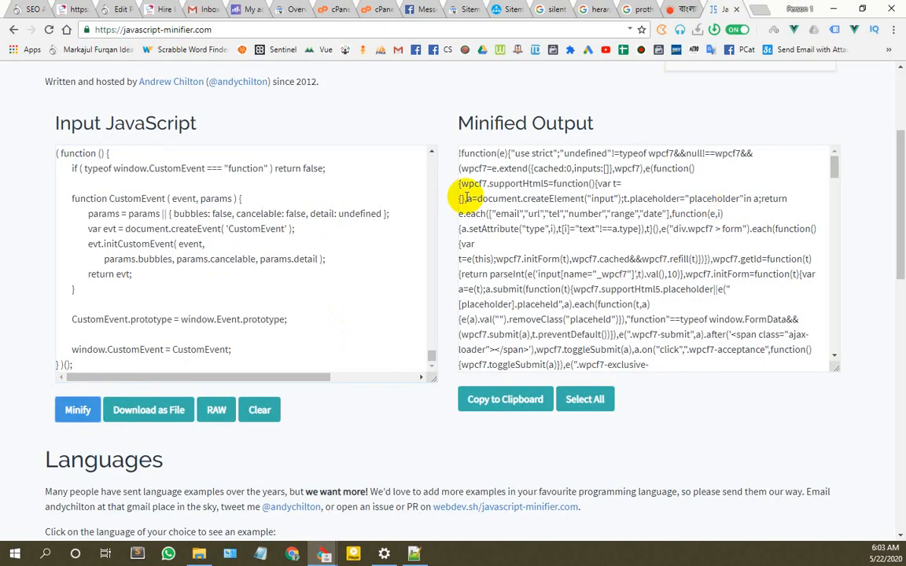
pyautogui.click(521, 402)
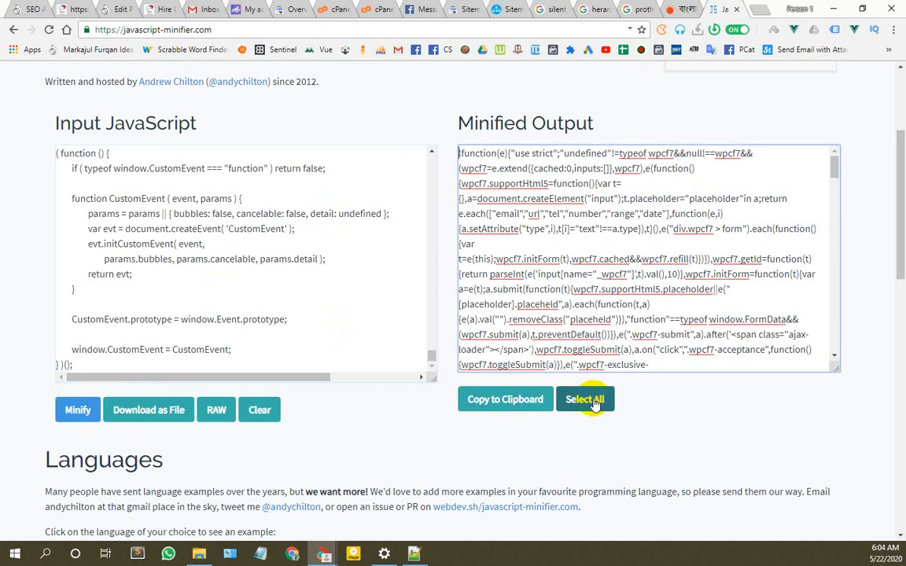
pyautogui.click(594, 401)
pyautogui.click(511, 404)
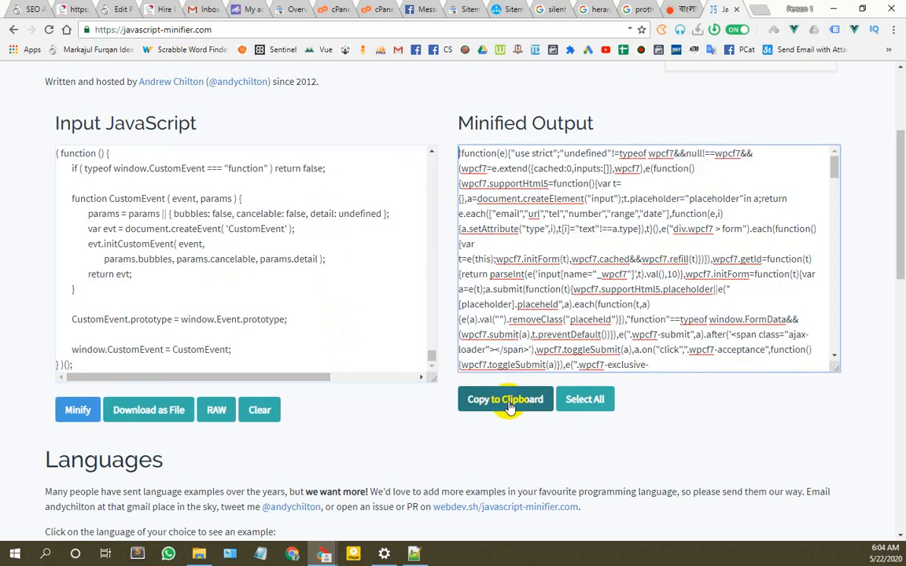
pyautogui.click(122, 10)
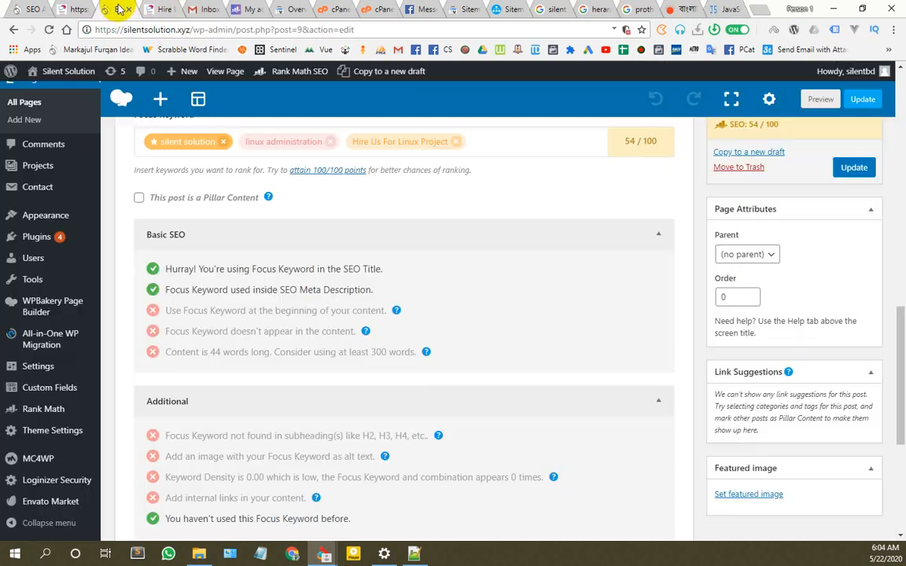
pyautogui.click(76, 8)
# Step: Browse cPanel File Manager to wp-content/plugins/contact-form-7 and move its tab to third place
pyautogui.click(31, 10)
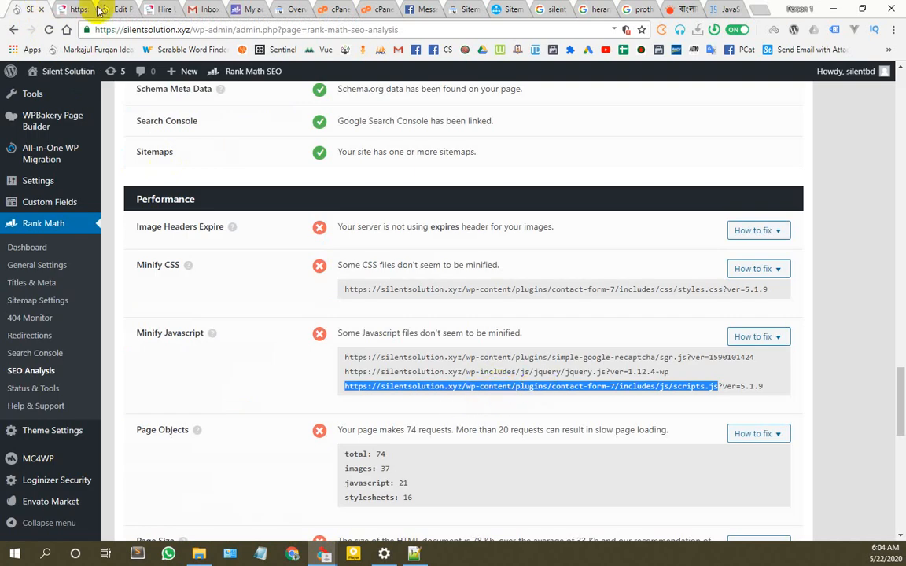
pyautogui.click(364, 9)
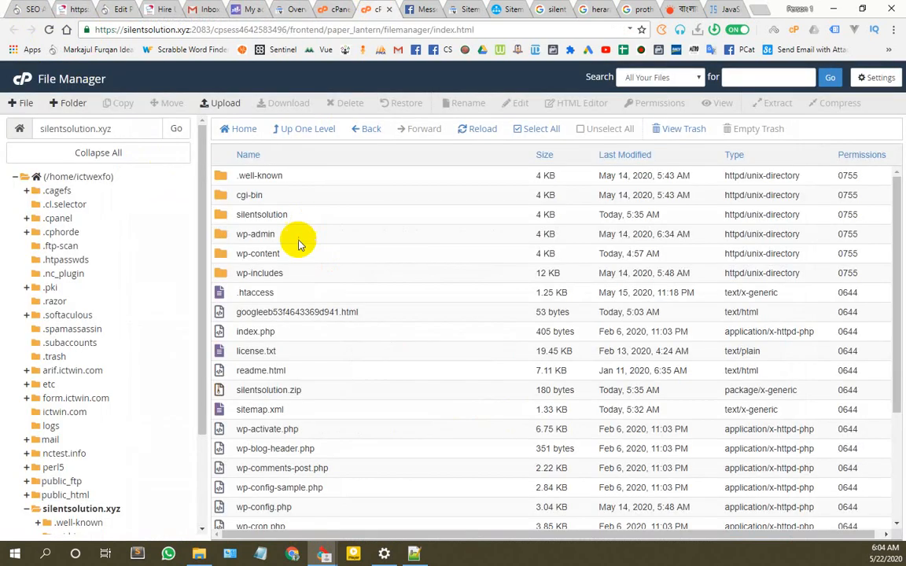
pyautogui.doubleClick(222, 234)
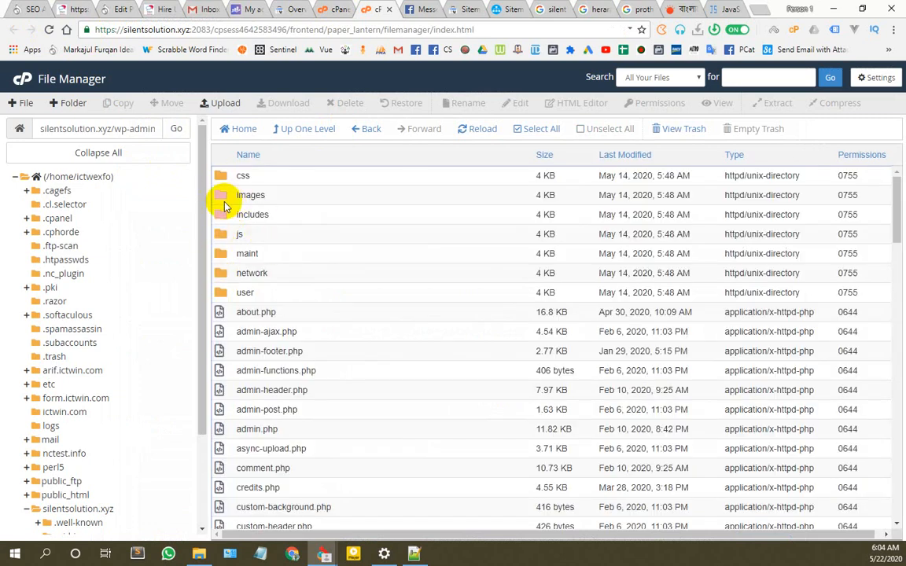
pyautogui.click(300, 132)
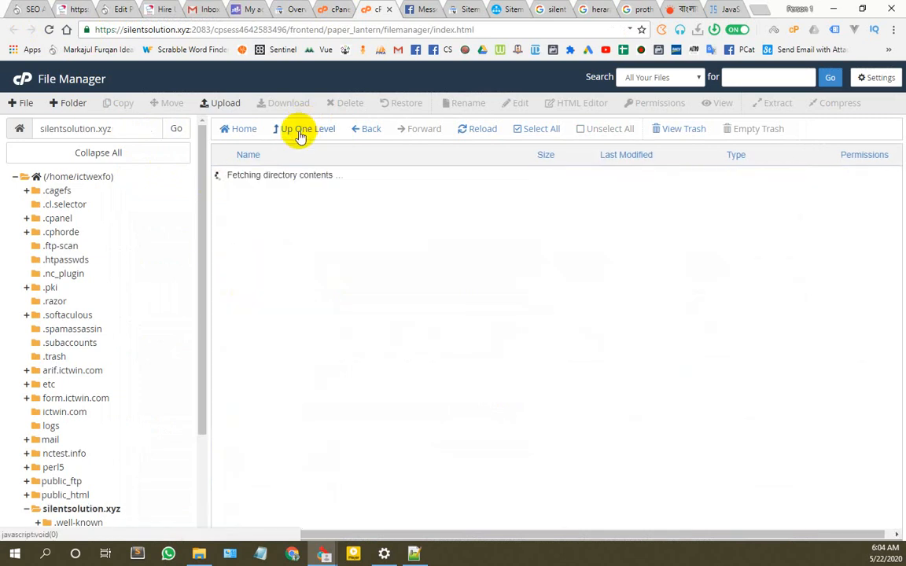
pyautogui.doubleClick(223, 252)
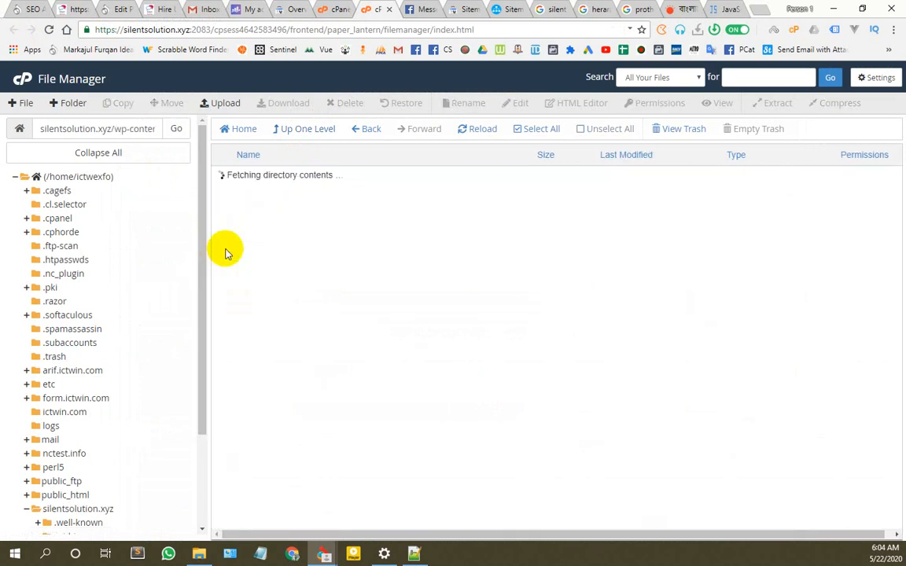
pyautogui.doubleClick(221, 197)
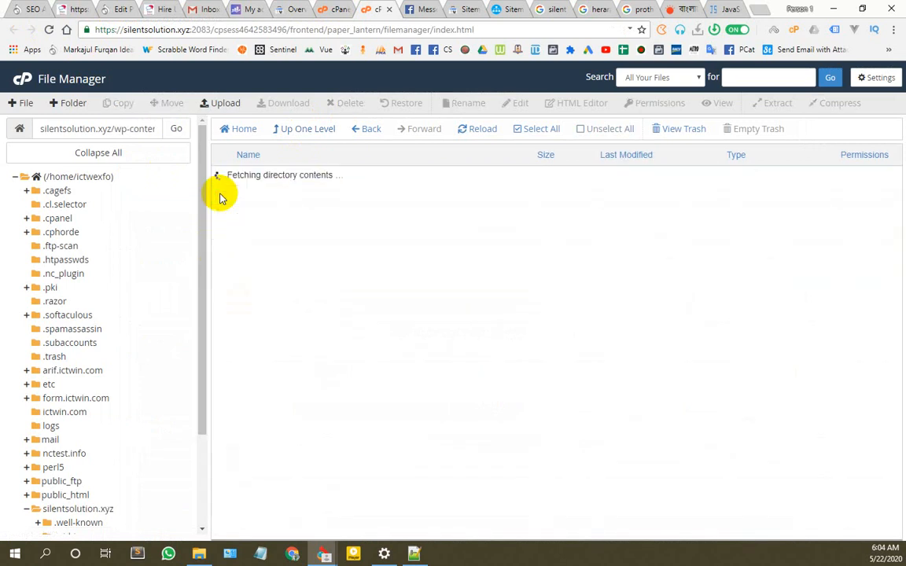
pyautogui.doubleClick(224, 253)
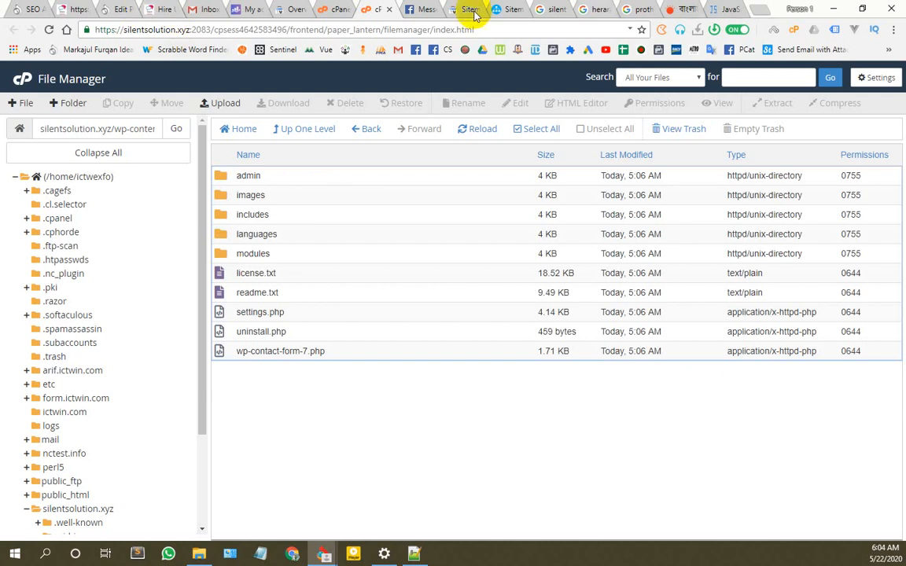
pyautogui.moveTo(372, 9); pyautogui.dragTo(157, 9)
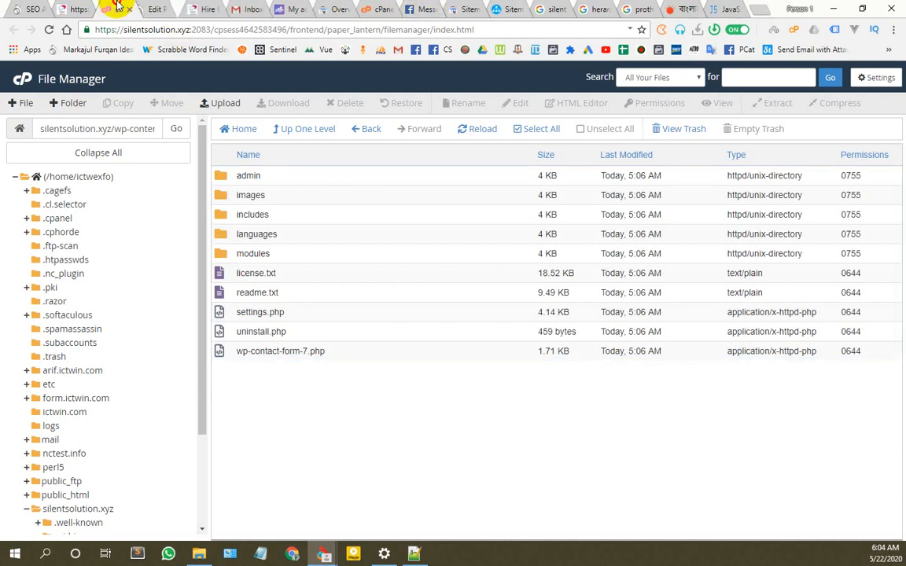
pyautogui.moveTo(87, 6); pyautogui.dragTo(78, 8)
# Step: Check the flagged file's path in Rank Math, then select scripts.js in includes/js
pyautogui.click(31, 8)
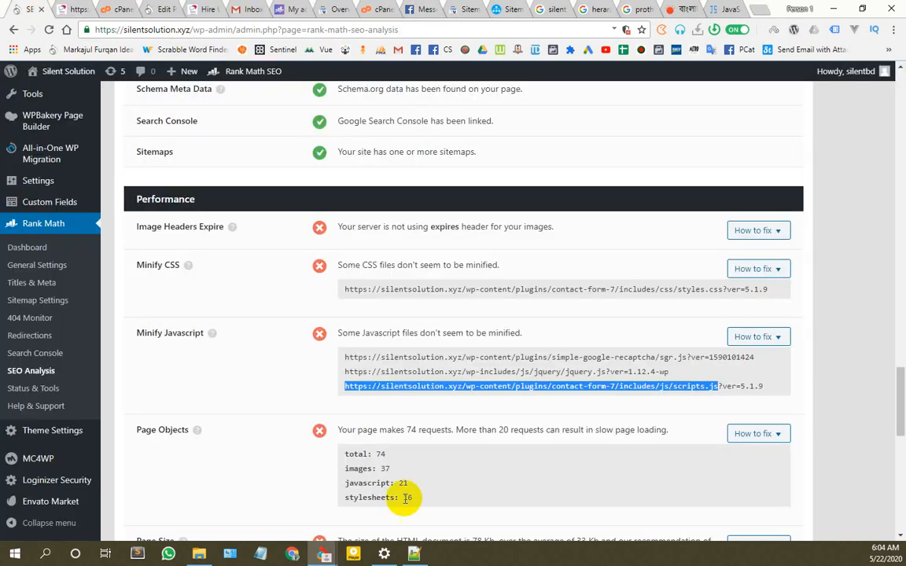
pyautogui.click(462, 387)
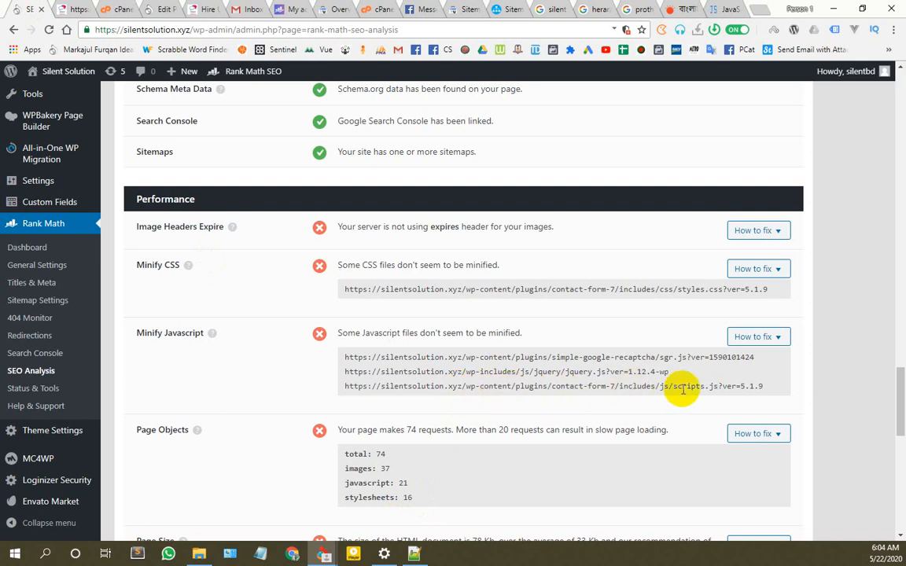
pyautogui.click(85, 8)
pyautogui.click(116, 8)
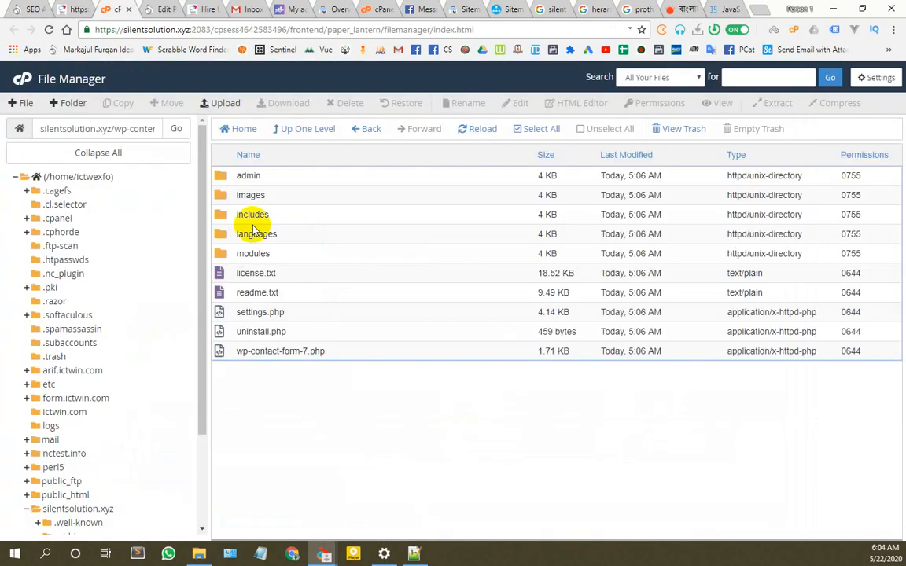
pyautogui.doubleClick(202, 211)
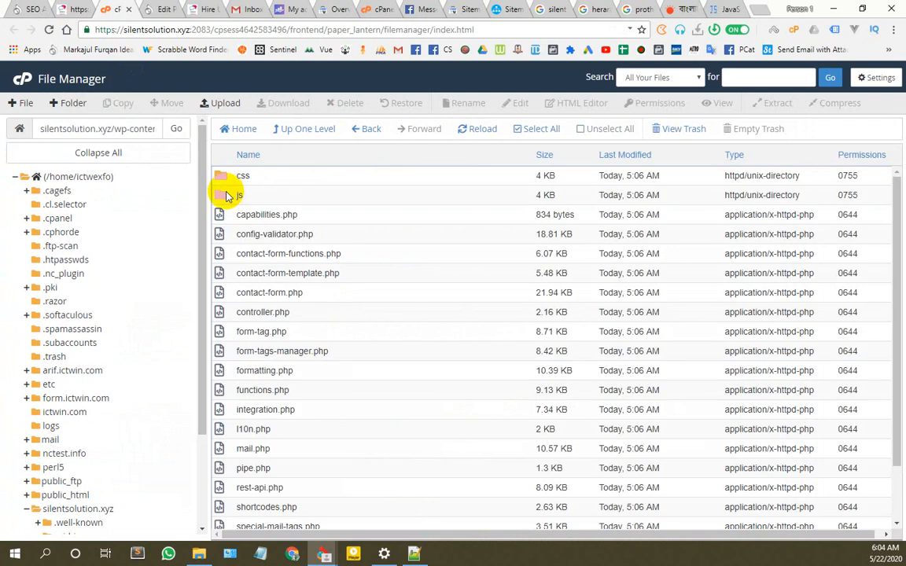
pyautogui.doubleClick(226, 194)
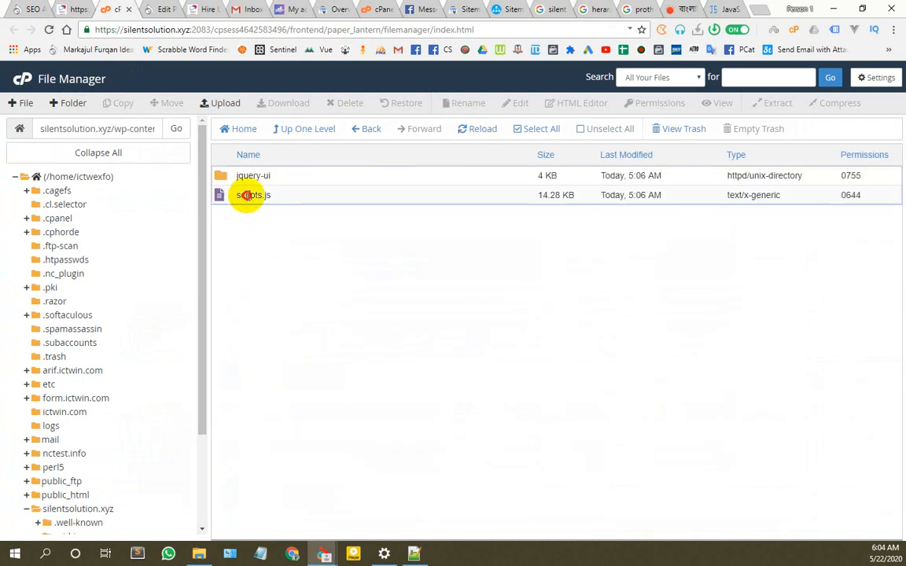
pyautogui.click(246, 195)
# Step: Open scripts.js in the code editor and bring up Save As for the raw scripts.js
pyautogui.click(51, 9)
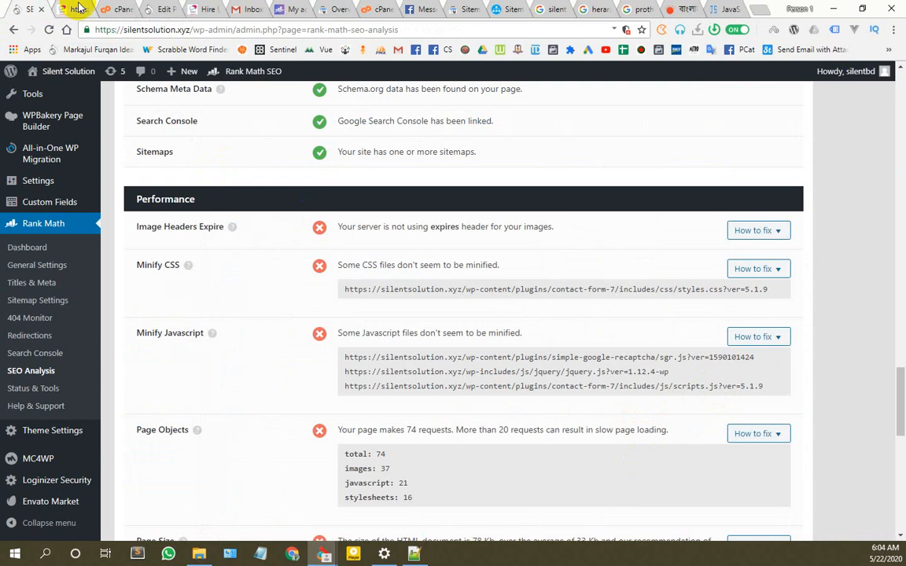
pyautogui.click(113, 10)
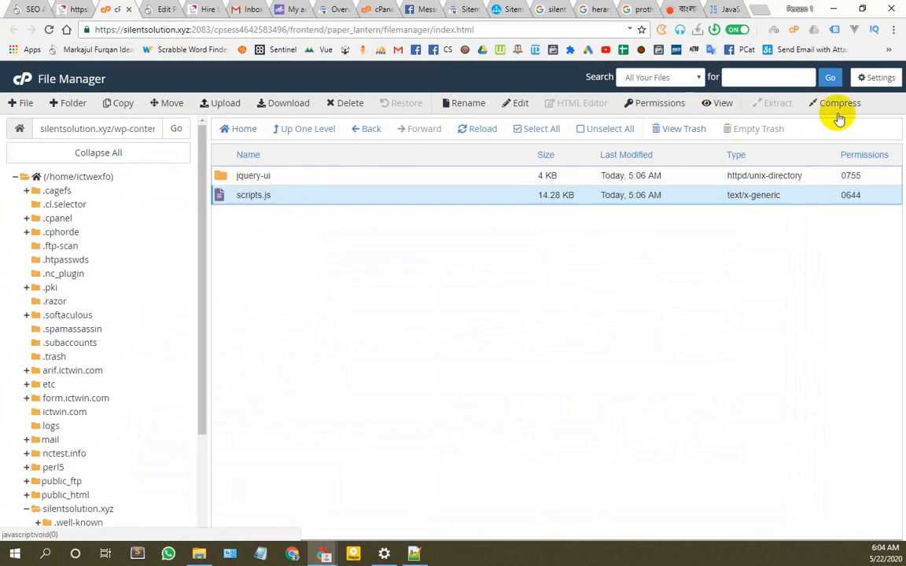
pyautogui.click(517, 103)
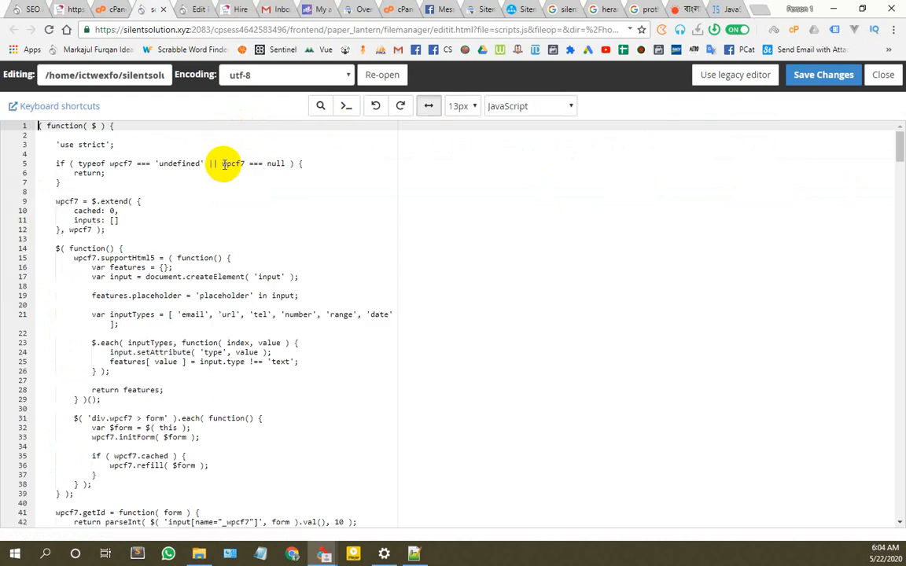
pyautogui.click(224, 188)
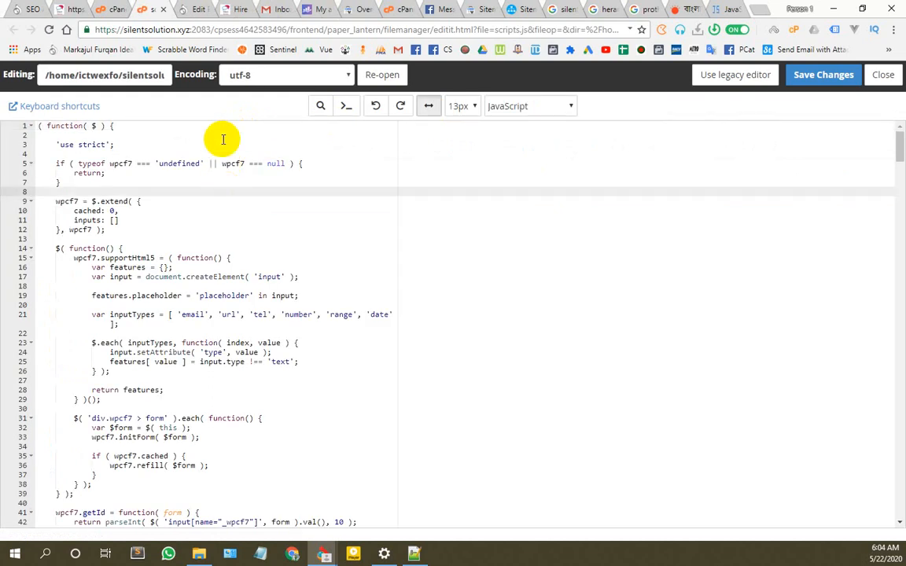
pyautogui.click(62, 8)
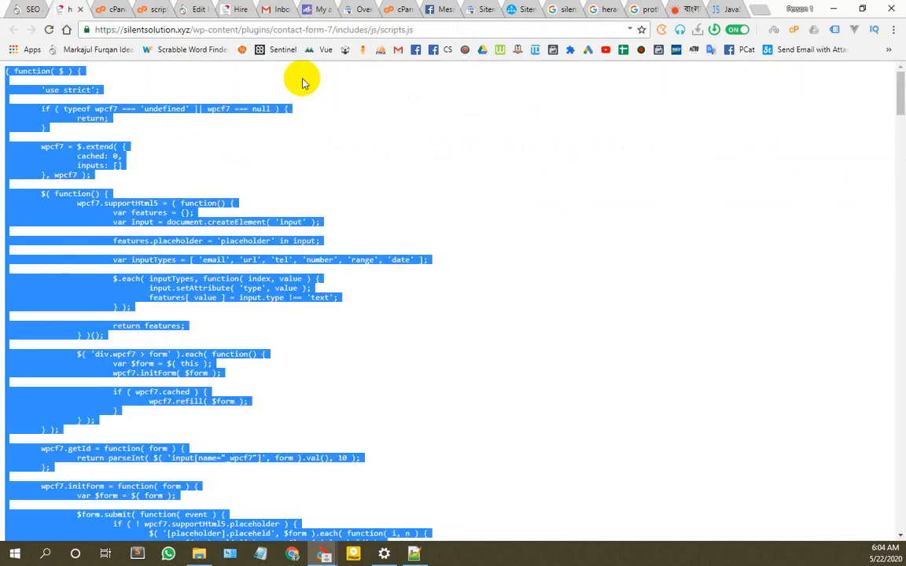
pyautogui.hotkey('ctrl', 's')
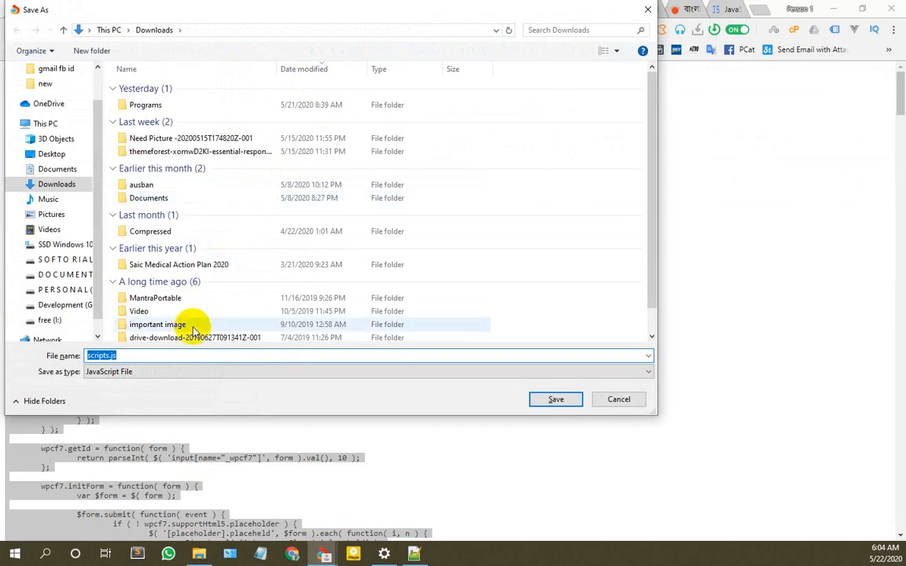
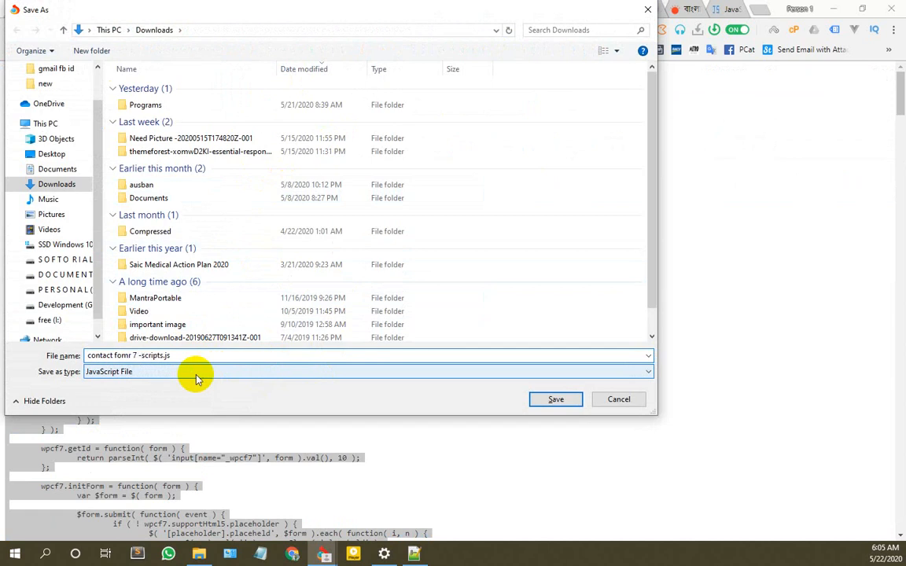
# Step: Save the original scripts.js to Downloads and copy the minifier's JavaScript output
pyautogui.press('Return')
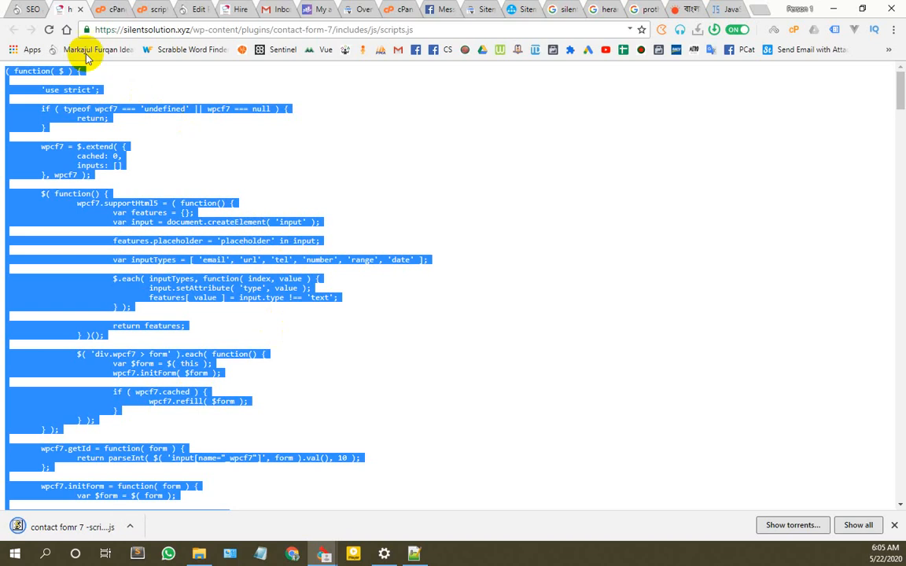
pyautogui.click(144, 8)
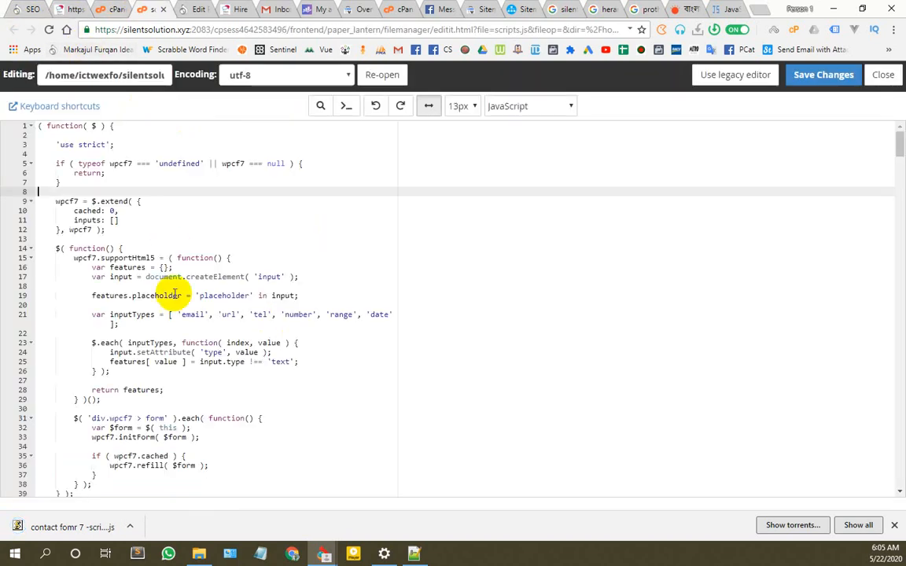
pyautogui.click(110, 9)
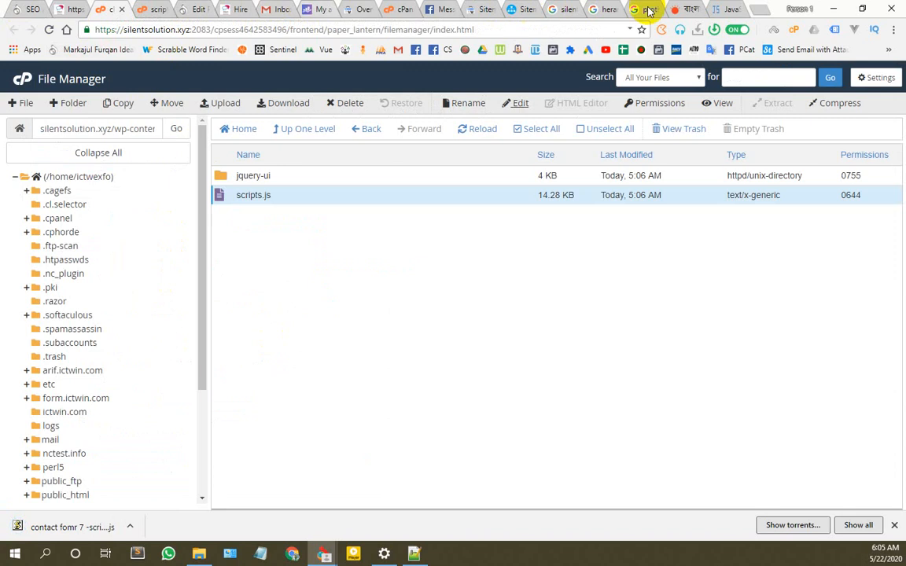
pyautogui.click(727, 9)
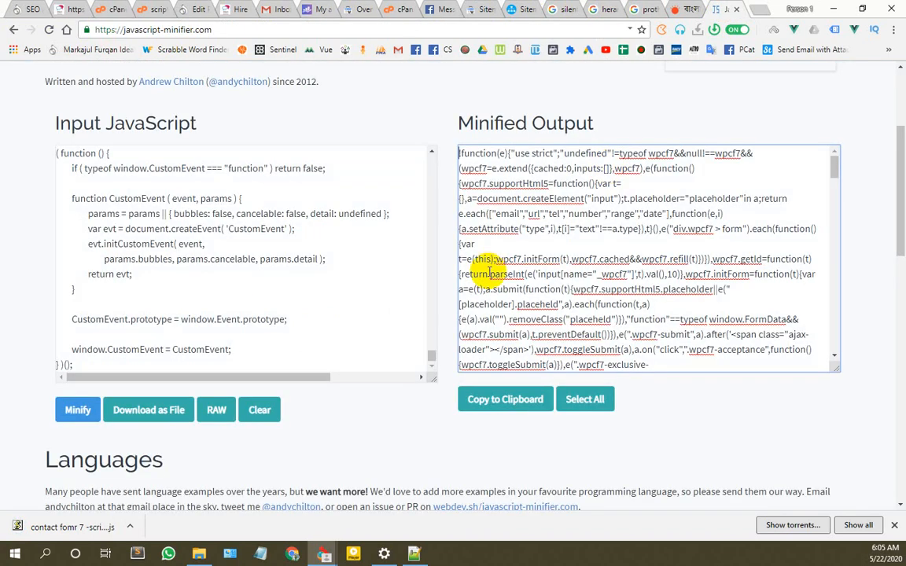
pyautogui.click(495, 399)
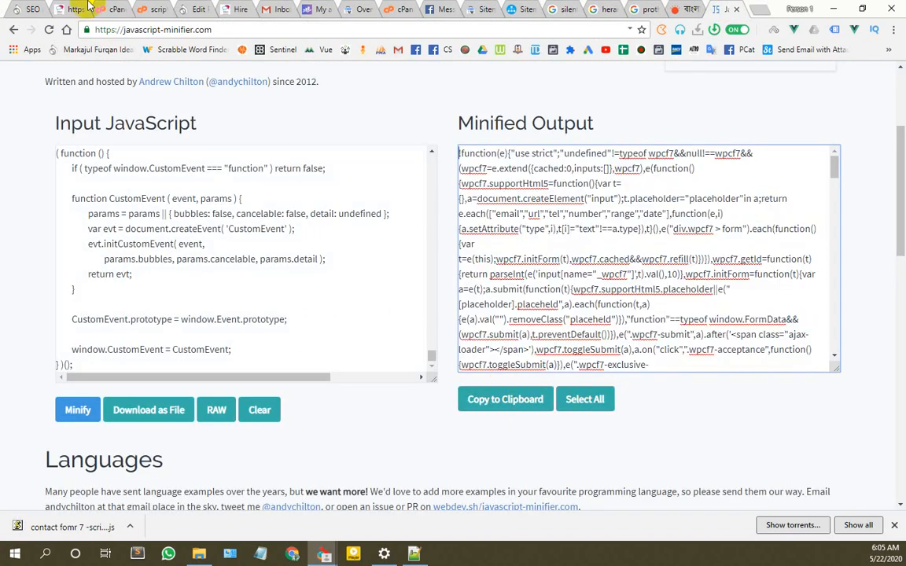
# Step: Replace the scripts.js code in the cPanel editor with the minified JavaScript and save it
pyautogui.click(67, 9)
pyautogui.click(118, 8)
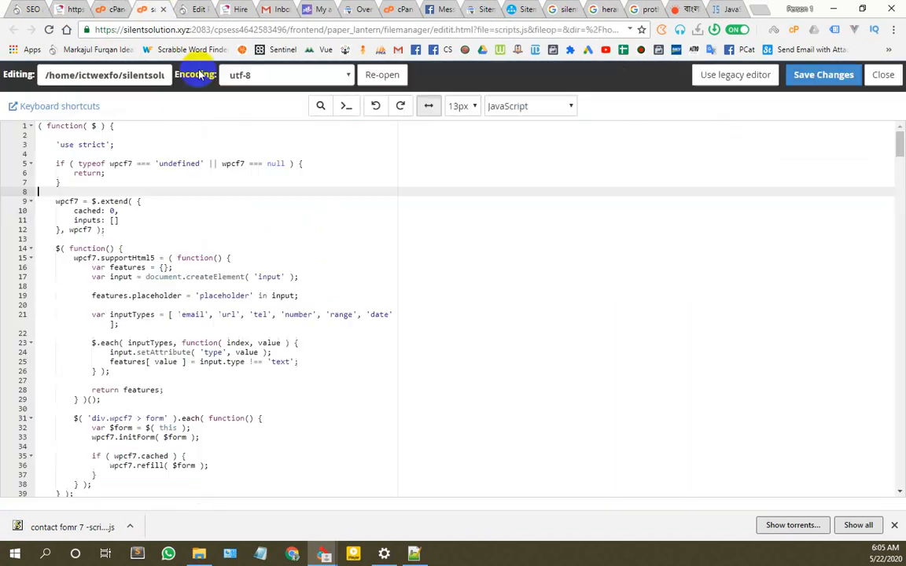
pyautogui.hotkey('ctrl', 'a')
pyautogui.press('BackSpace')
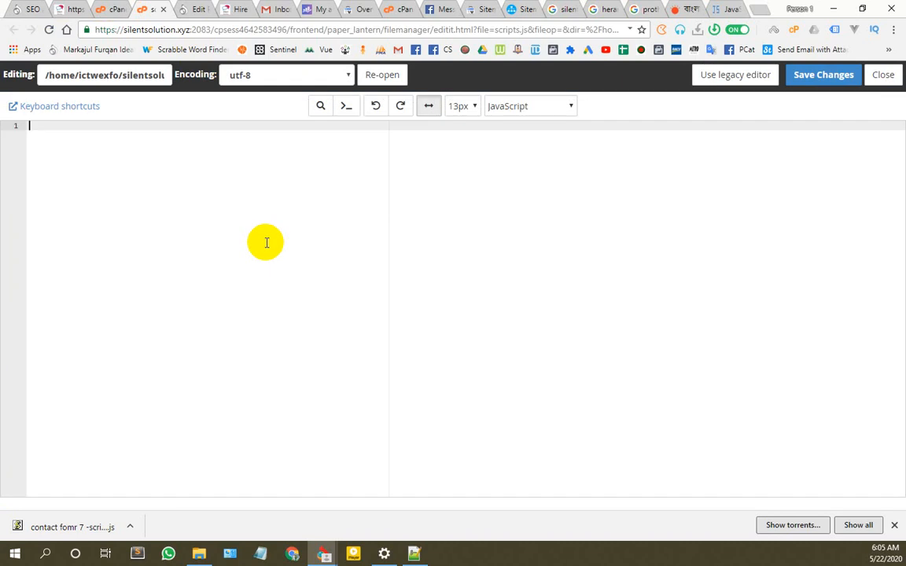
pyautogui.hotkey('ctrl', 'v')
pyautogui.scroll(10, 307, 307)
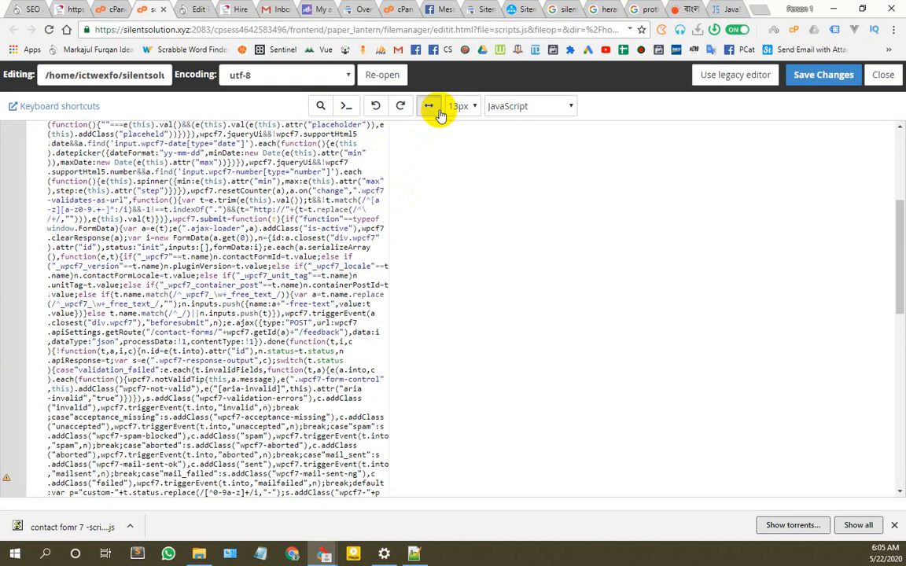
pyautogui.click(428, 106)
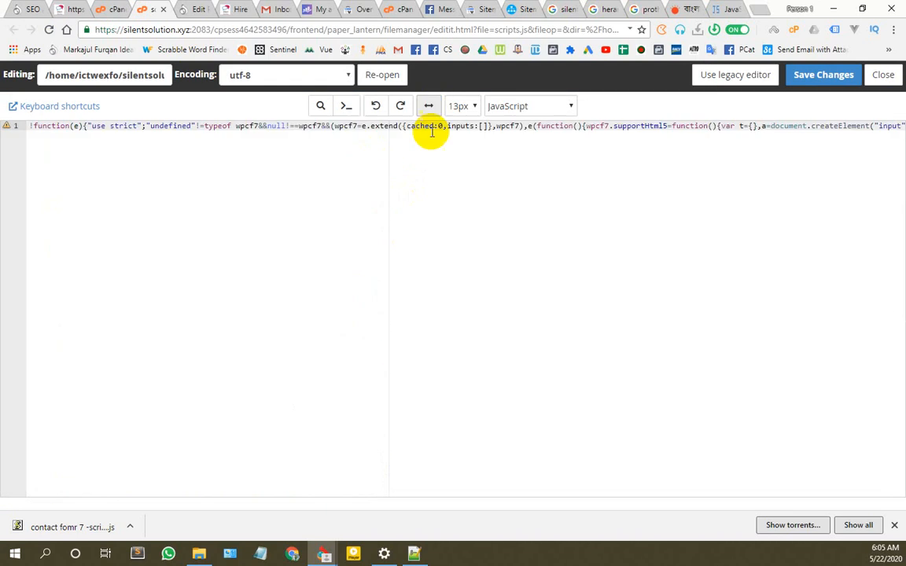
pyautogui.click(826, 75)
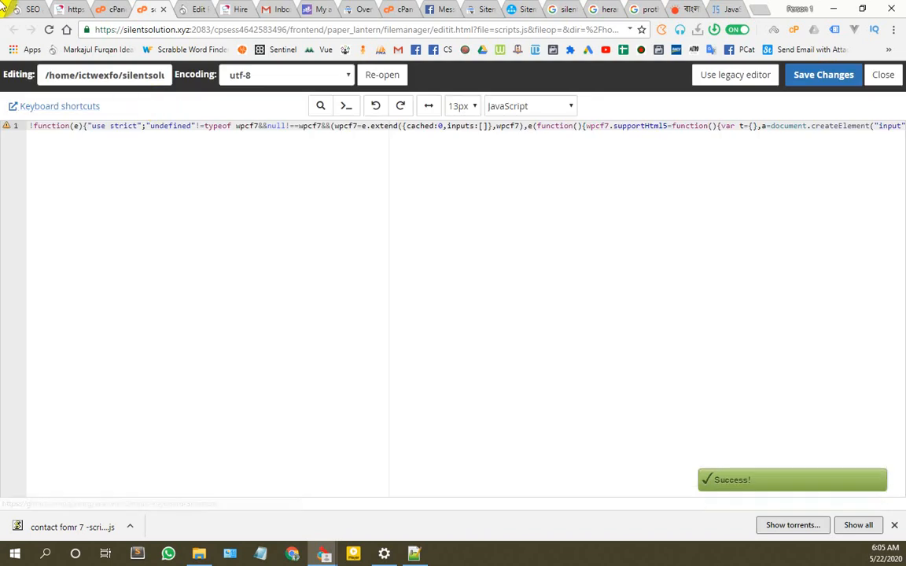
pyautogui.click(26, 8)
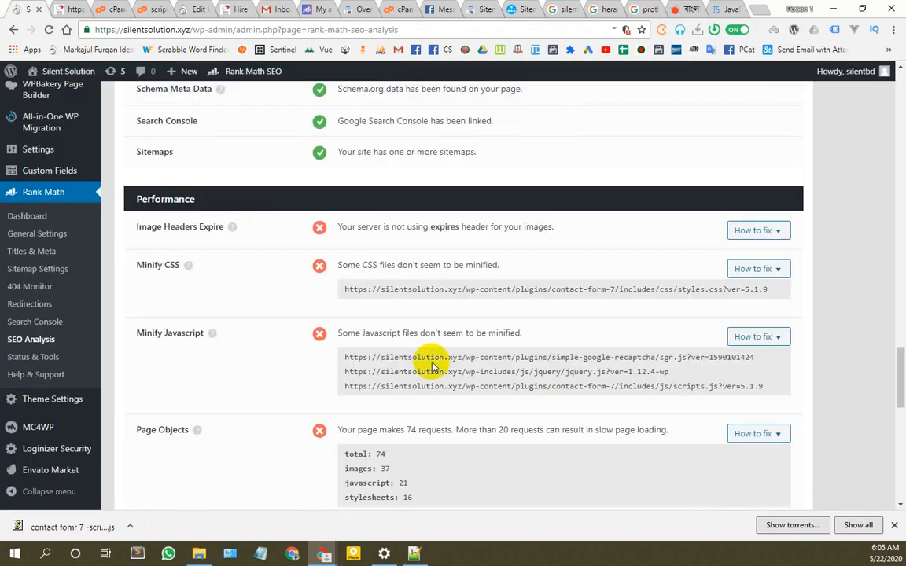
# Step: Re-run Rank Math's site-wide SEO analysis to 100%, then open a blank browser tab
pyautogui.scroll(3, 464, 370)
pyautogui.scroll(15, 488, 195)
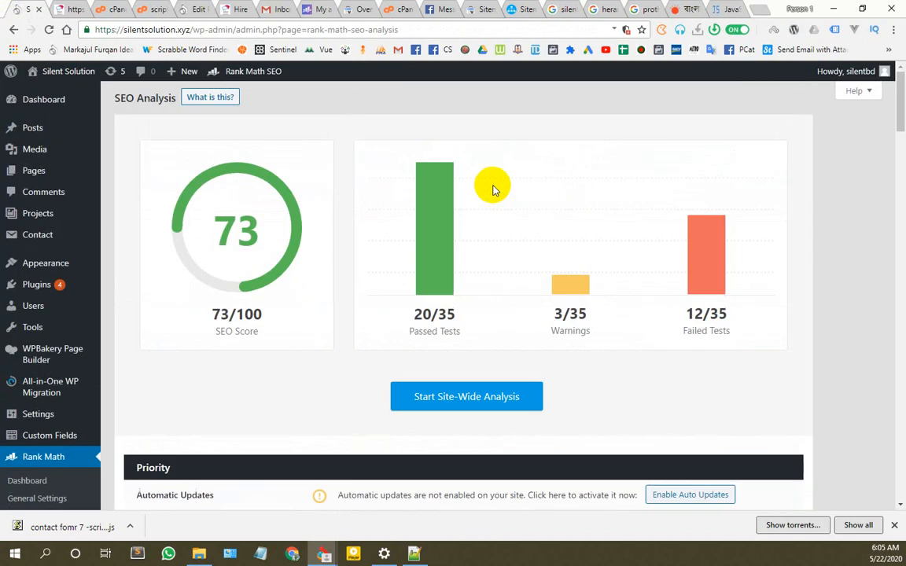
pyautogui.click(464, 405)
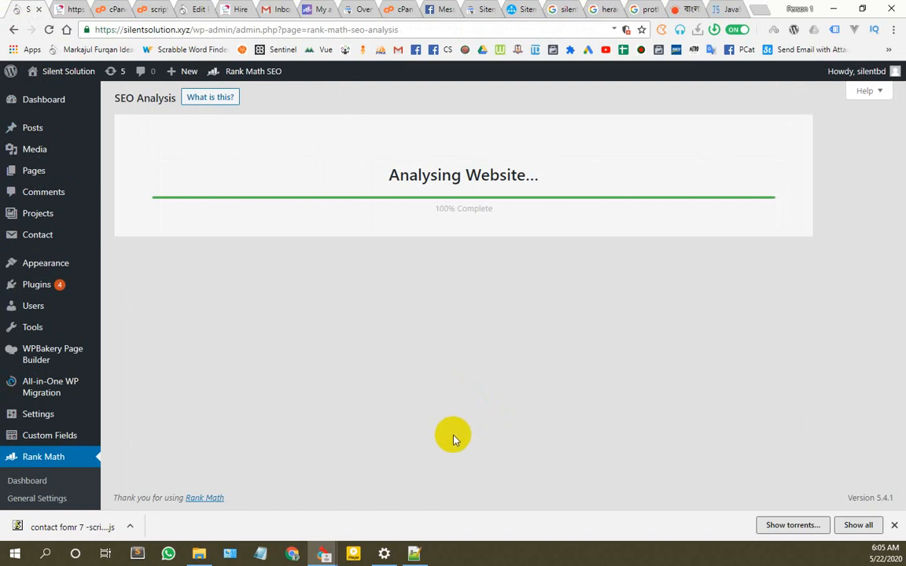
pyautogui.click(754, 9)
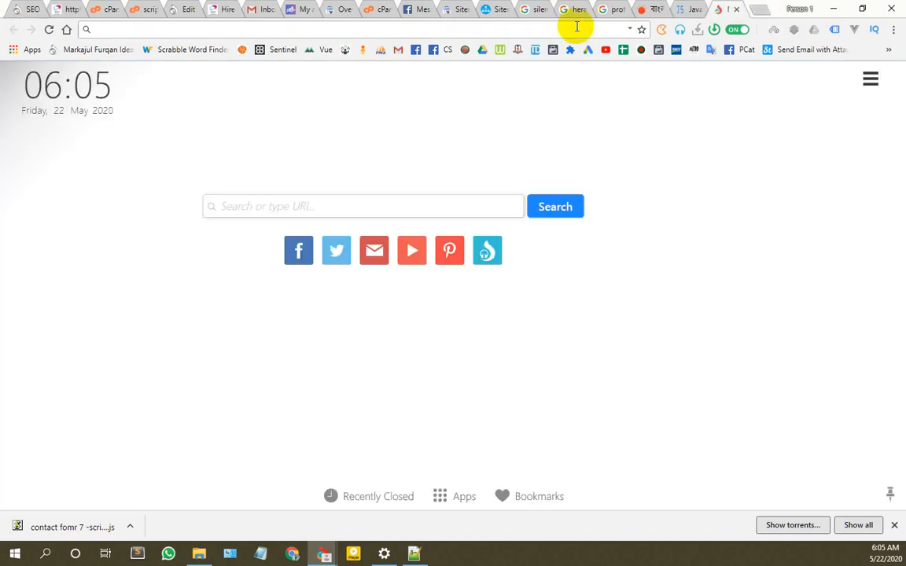
# Step: Search Google for 'wp total cache' and 'wp super cache' and open the WP Super Cache plugin page
pyautogui.write('wp total')
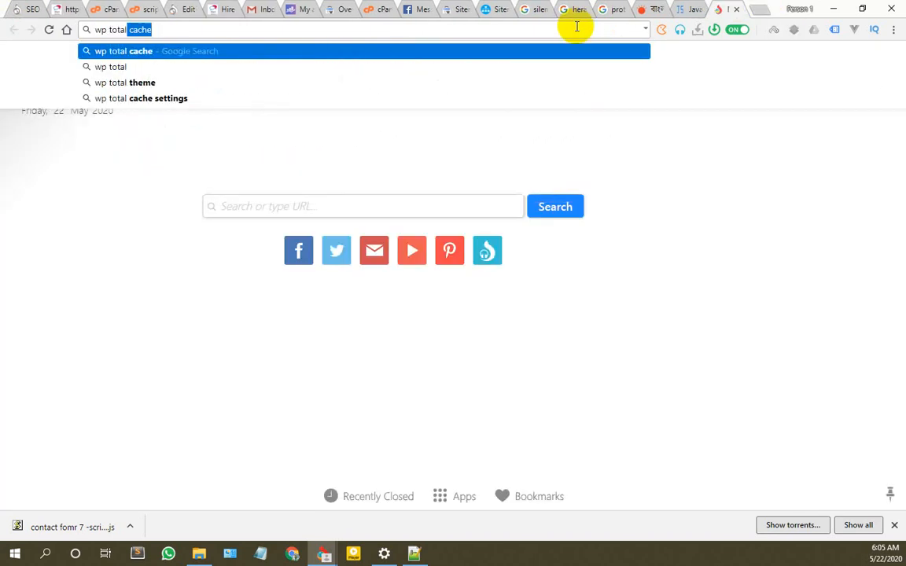
pyautogui.press('Return')
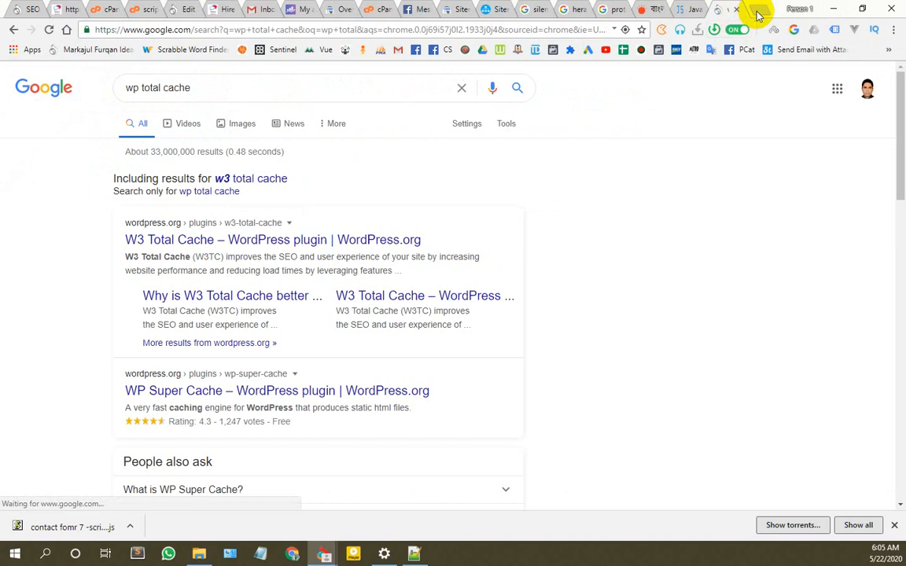
pyautogui.click(756, 10)
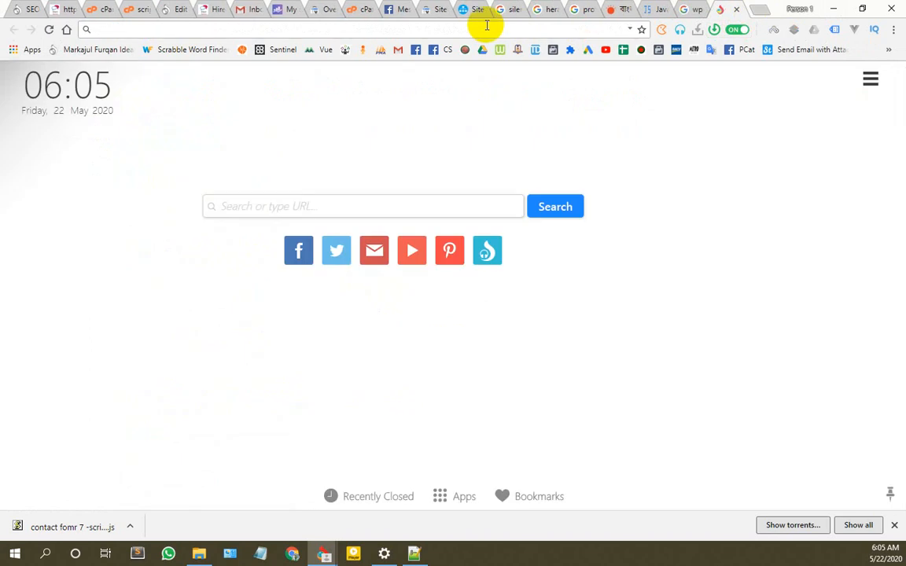
pyautogui.write('wp super cache')
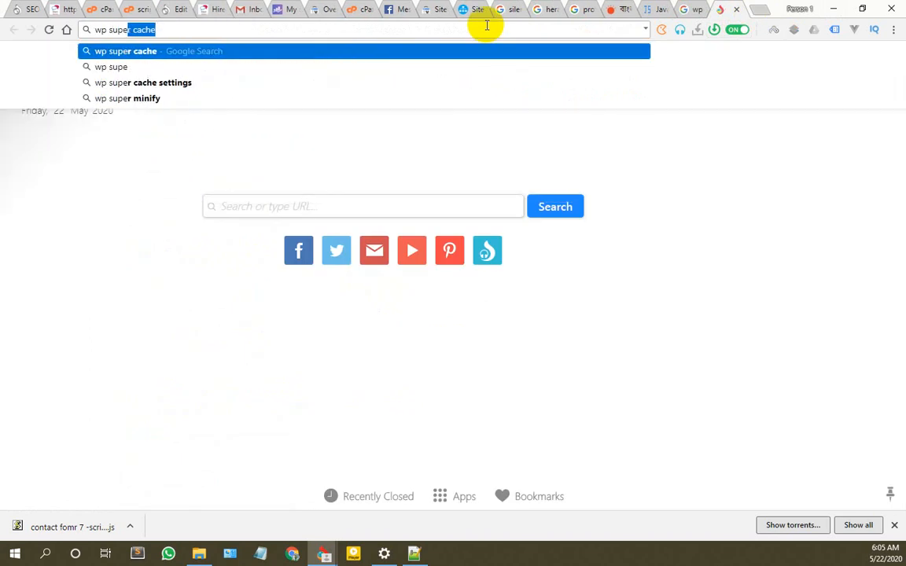
pyautogui.press('Return')
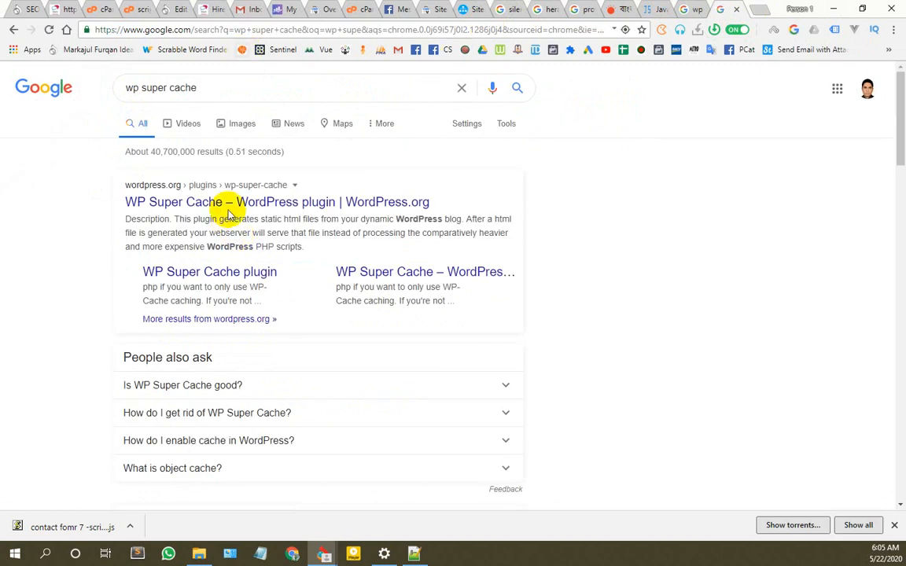
pyautogui.click(247, 203)
# Step: Read through the W3 Total Cache results and WP Super Cache page, then return to Rank Math
pyautogui.click(689, 8)
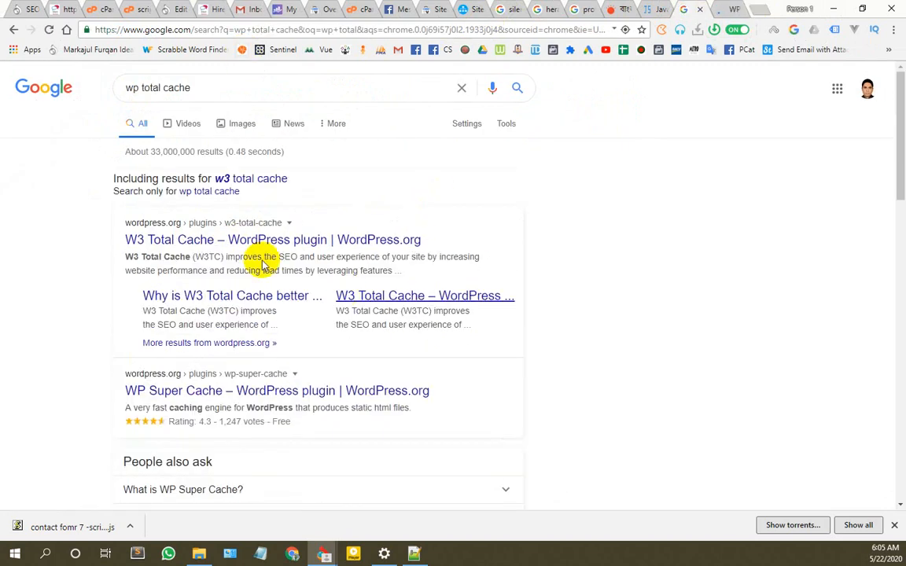
pyautogui.scroll(-1, 223, 242)
pyautogui.scroll(-9, 224, 245)
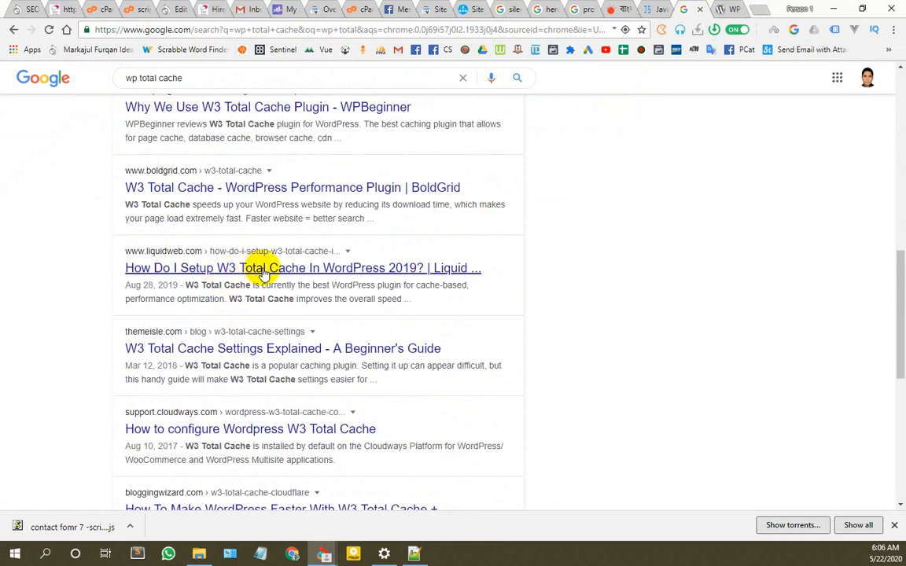
pyautogui.scroll(-3, 196, 346)
pyautogui.scroll(6, 194, 276)
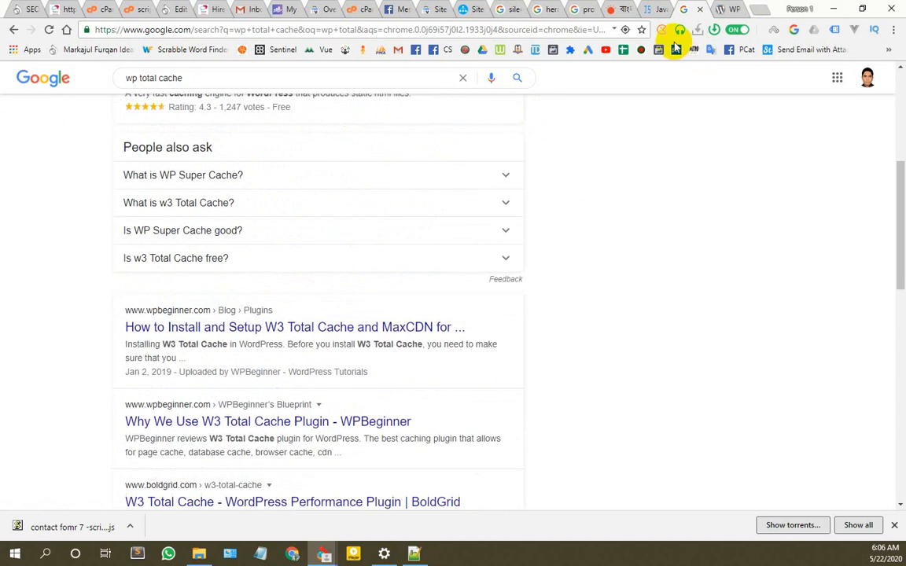
pyautogui.click(725, 9)
pyautogui.scroll(-2, 268, 242)
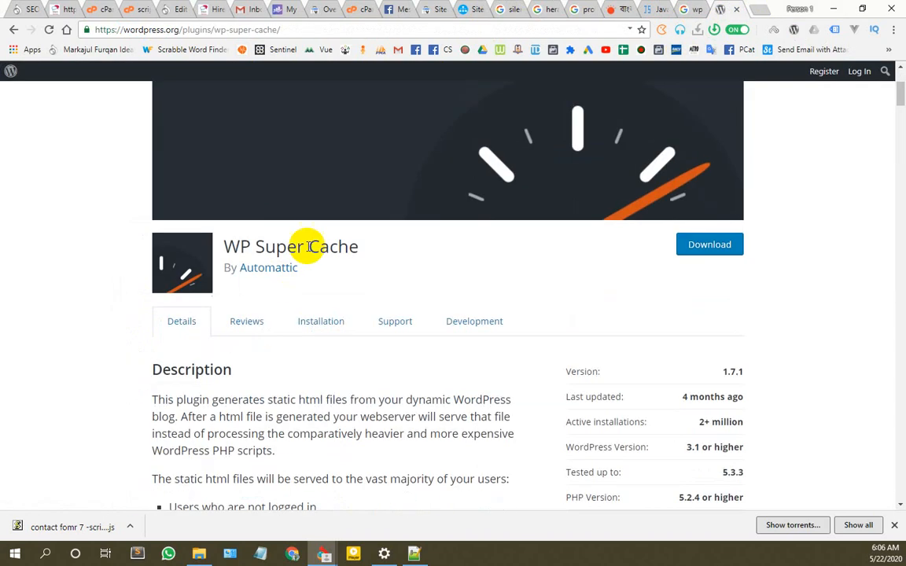
pyautogui.scroll(-4, 330, 330)
pyautogui.scroll(-7, 313, 329)
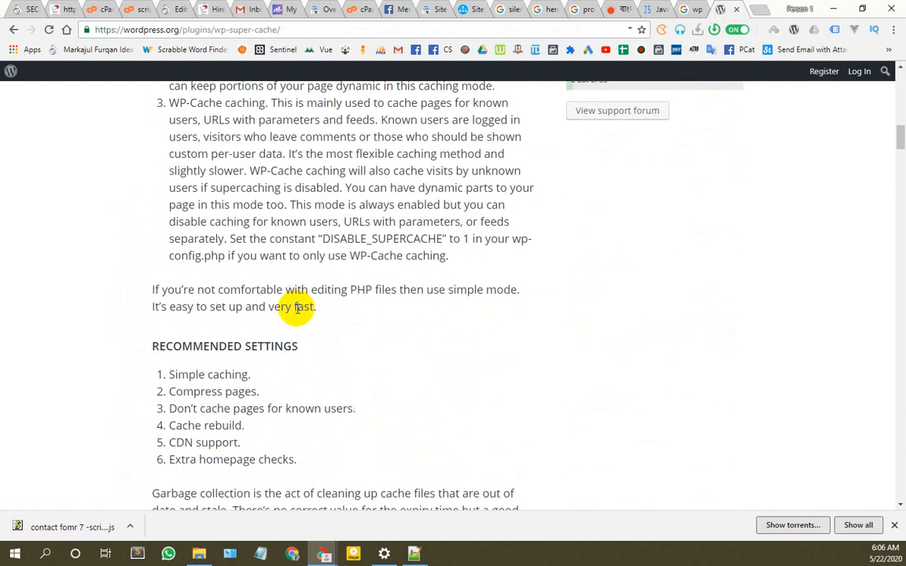
pyautogui.click(30, 8)
pyautogui.scroll(-15, 582, 358)
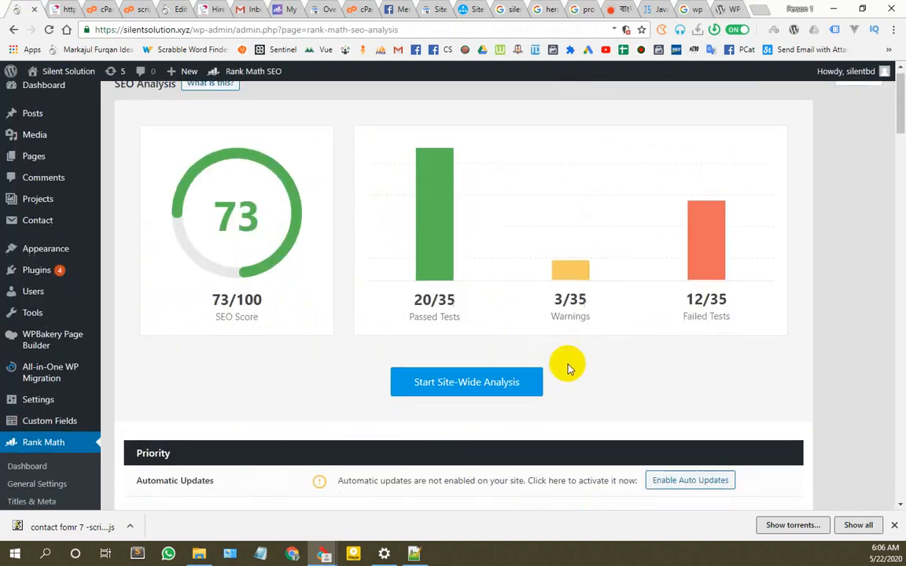
# Step: Review Rank Math's Performance results, highlighting the two unminified JavaScript URLs and the 78 Kb page size
pyautogui.scroll(-2, 588, 351)
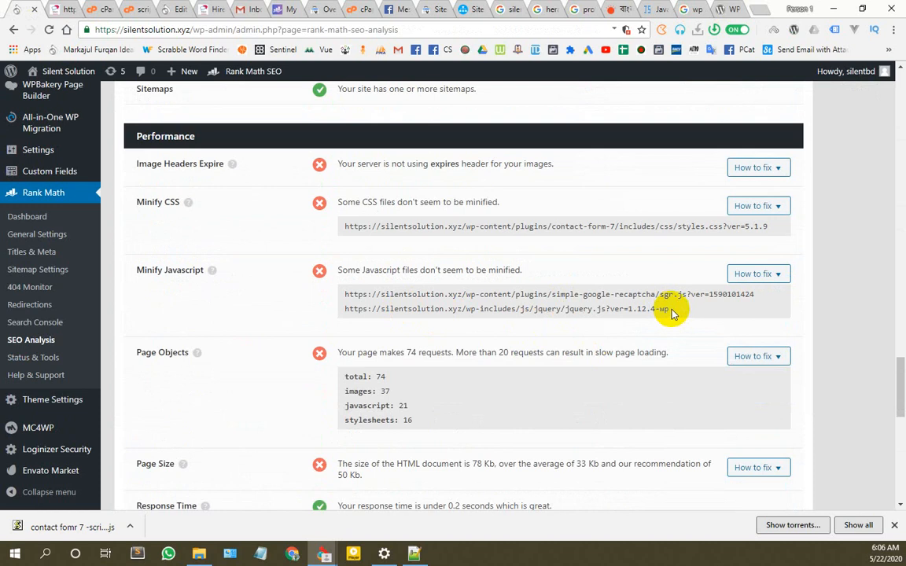
pyautogui.moveTo(672, 313); pyautogui.dragTo(355, 295)
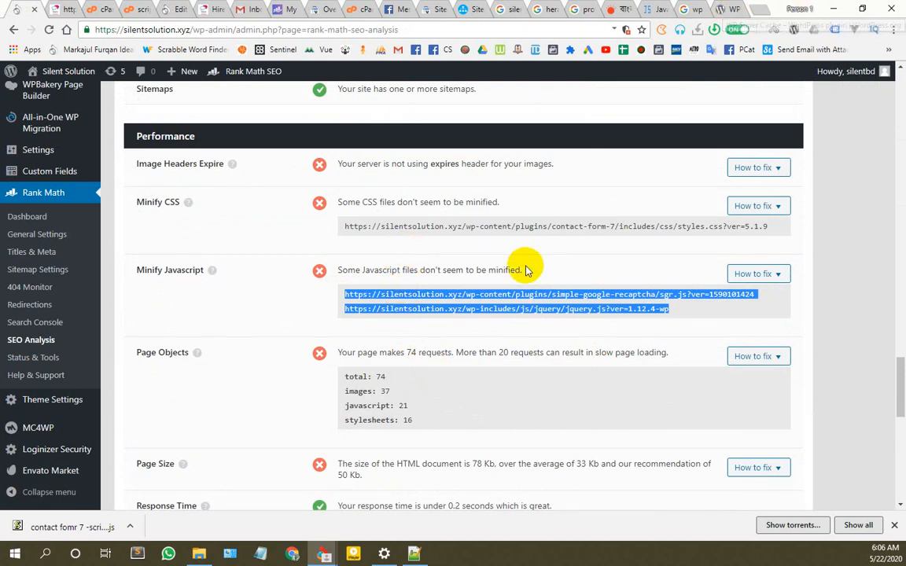
pyautogui.scroll(-4, 347, 272)
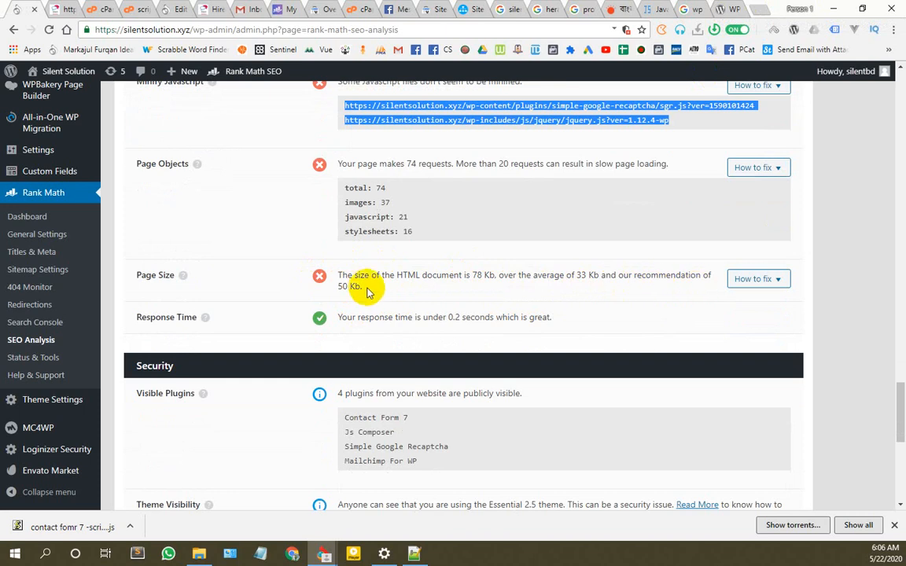
pyautogui.moveTo(365, 291); pyautogui.dragTo(342, 277)
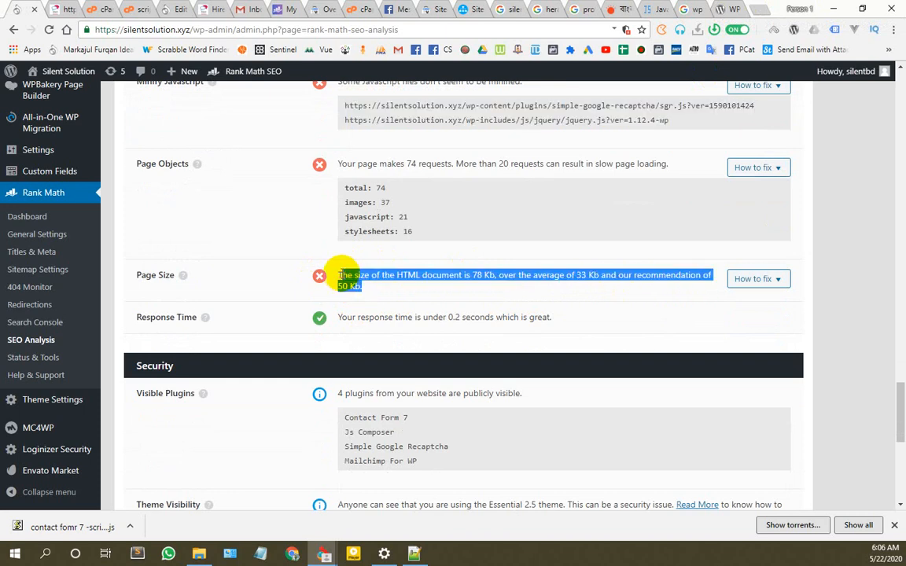
pyautogui.click(481, 276)
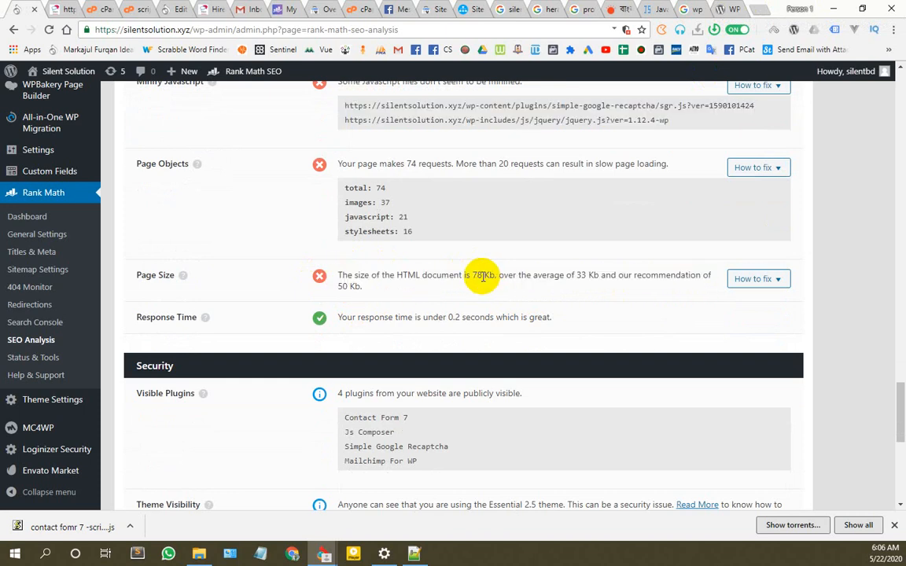
pyautogui.moveTo(478, 273); pyautogui.dragTo(343, 276)
pyautogui.click(63, 8)
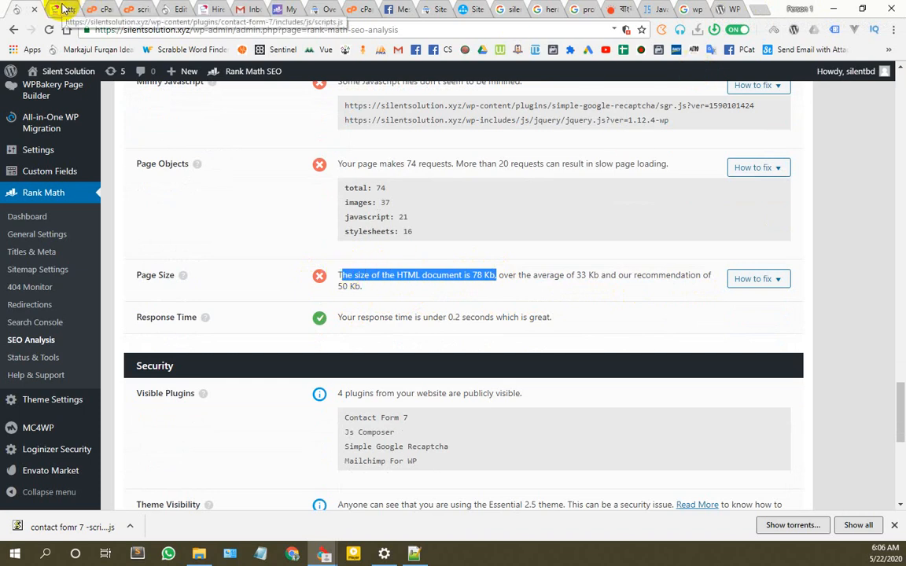
# Step: Look over the live silentsolution.xyz homepage, then open a blank browser tab
pyautogui.click(207, 9)
pyautogui.moveTo(900, 303); pyautogui.dragTo(900, 82)
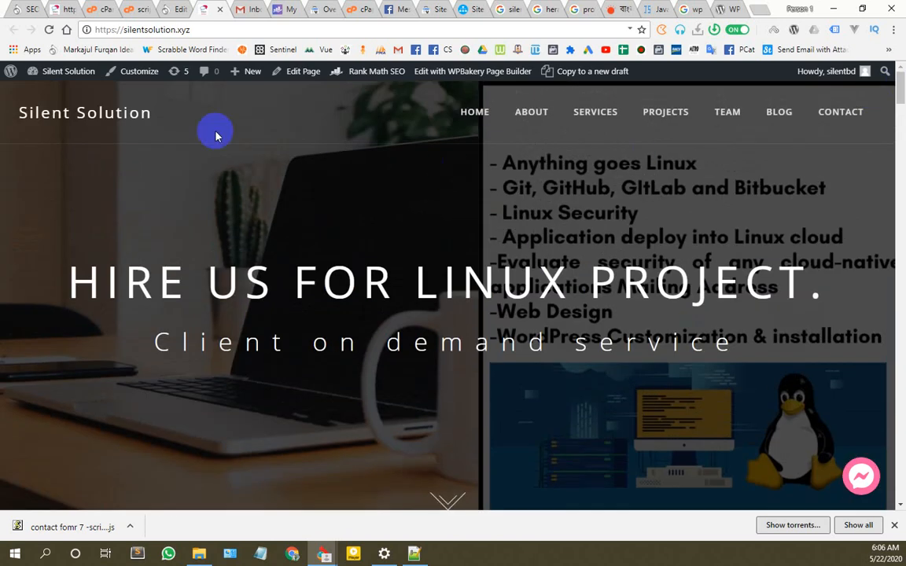
pyautogui.scroll(-7, 280, 422)
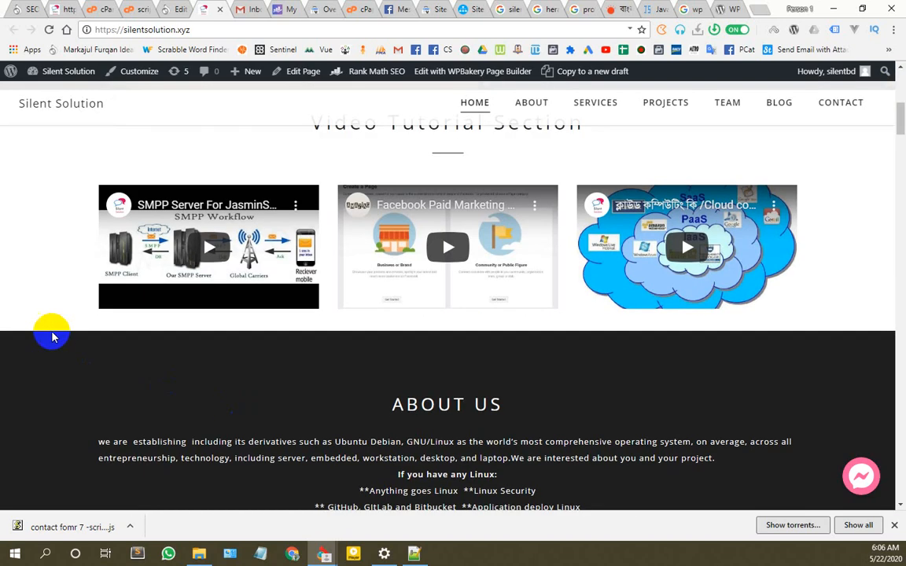
pyautogui.scroll(7, 794, 309)
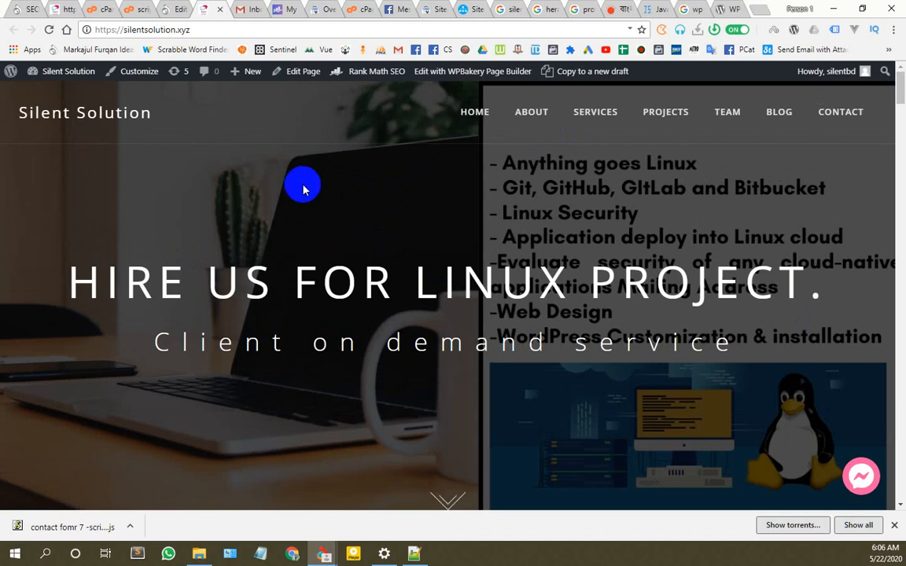
pyautogui.click(759, 9)
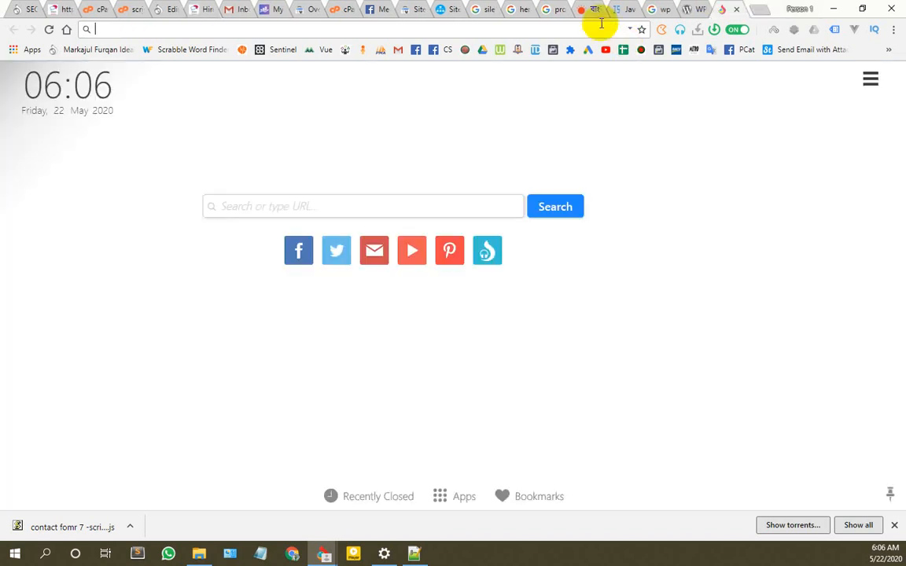
pyautogui.write('google page')
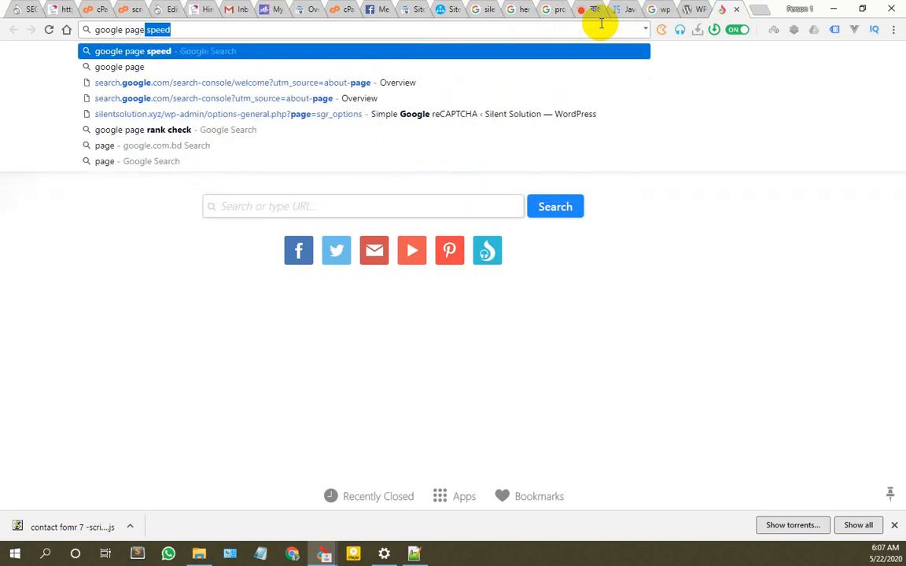
pyautogui.press('Return')
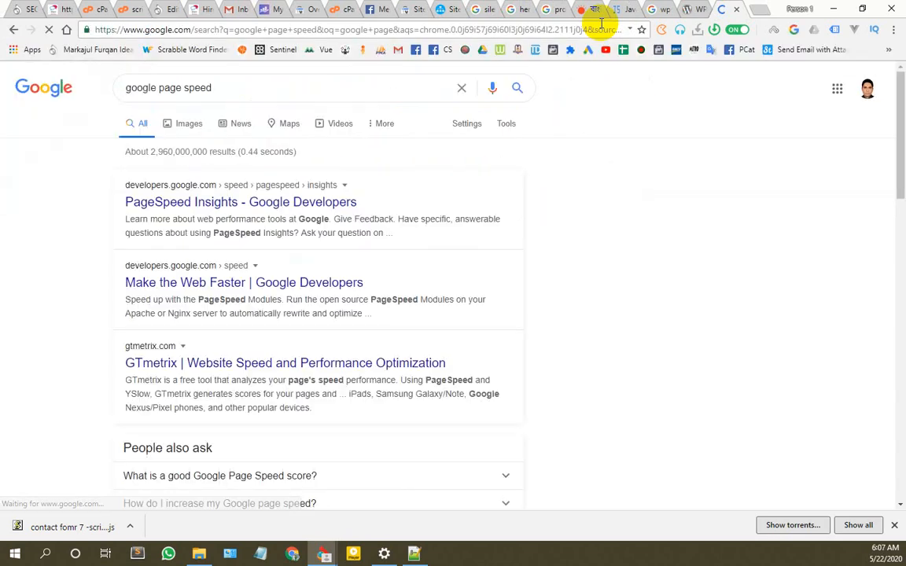
pyautogui.click(59, 8)
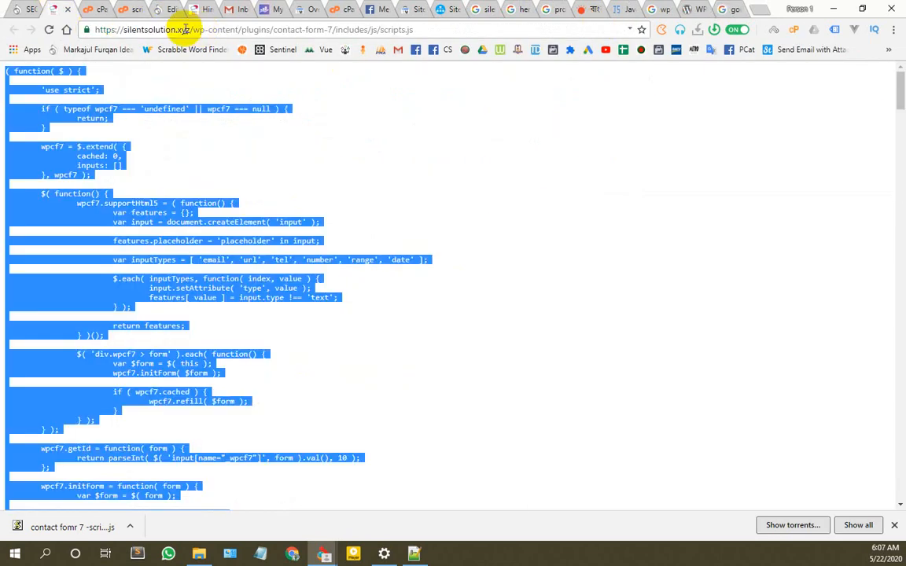
pyautogui.moveTo(93, 29); pyautogui.dragTo(190, 29)
pyautogui.hotkey('ctrl', 'c')
pyautogui.click(732, 9)
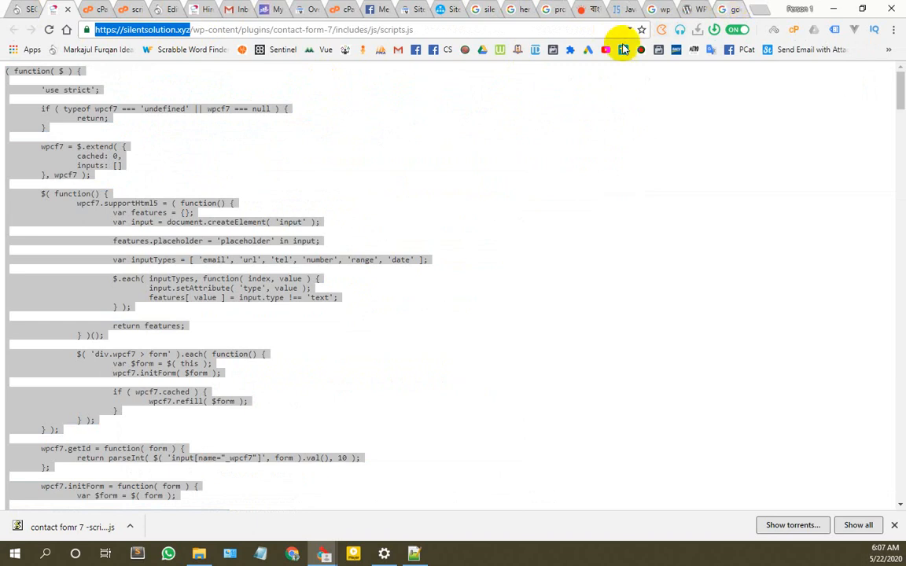
pyautogui.click(233, 203)
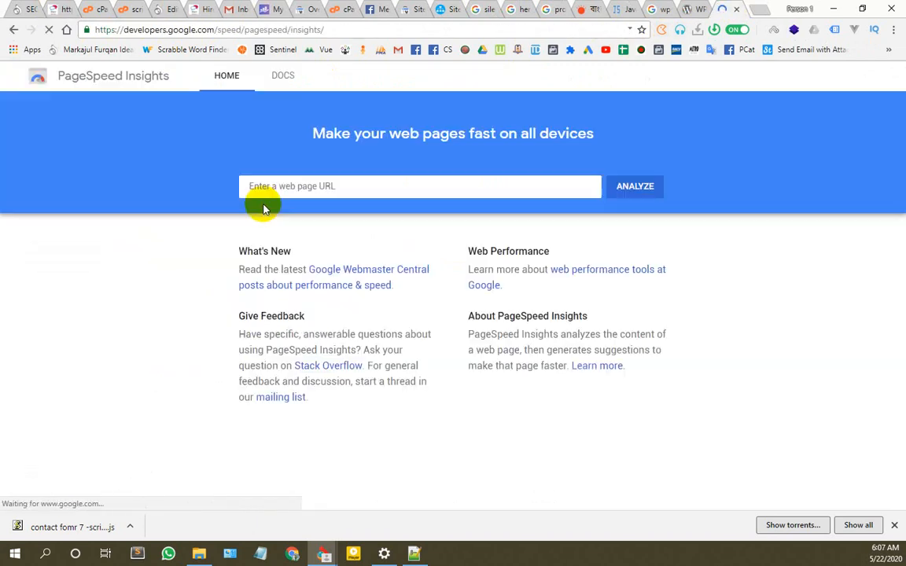
pyautogui.click(279, 186)
pyautogui.hotkey('ctrl', 'v')
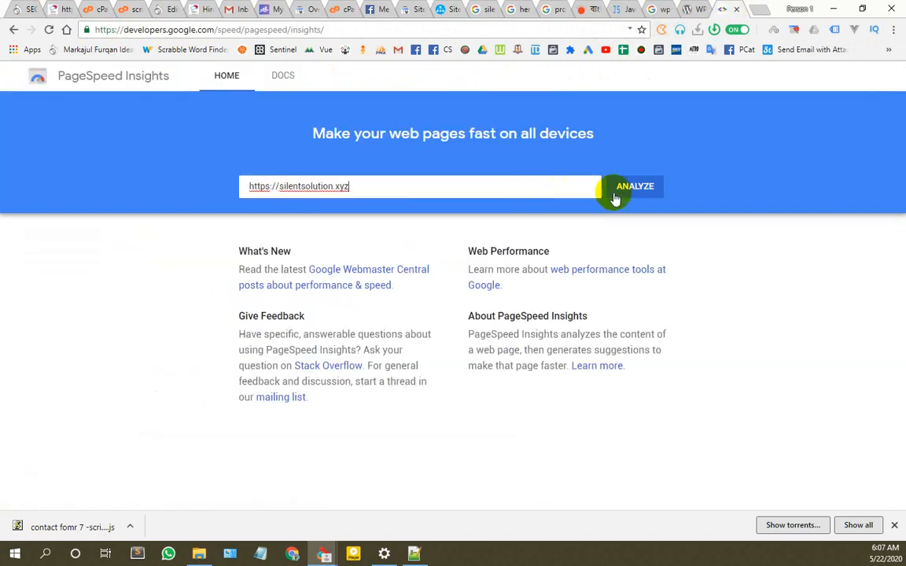
pyautogui.click(634, 189)
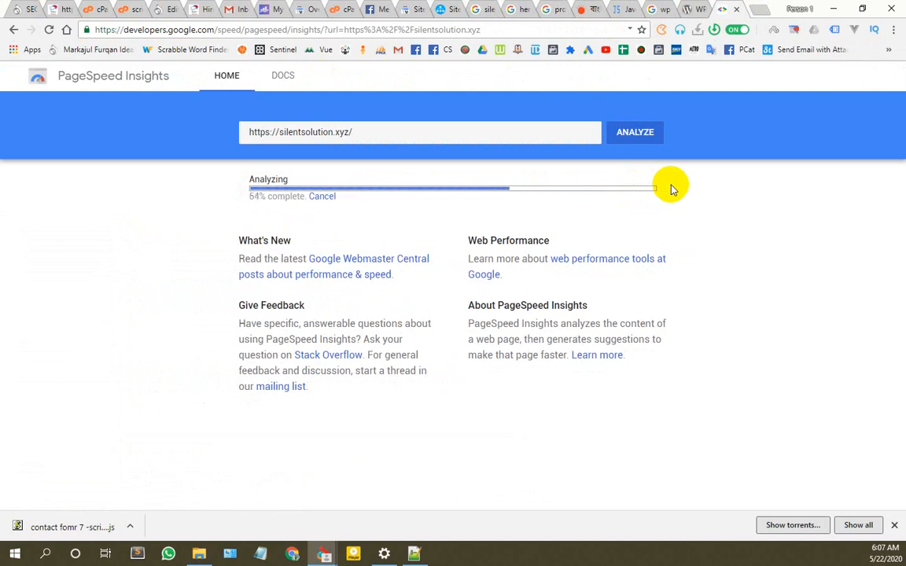
pyautogui.click(753, 13)
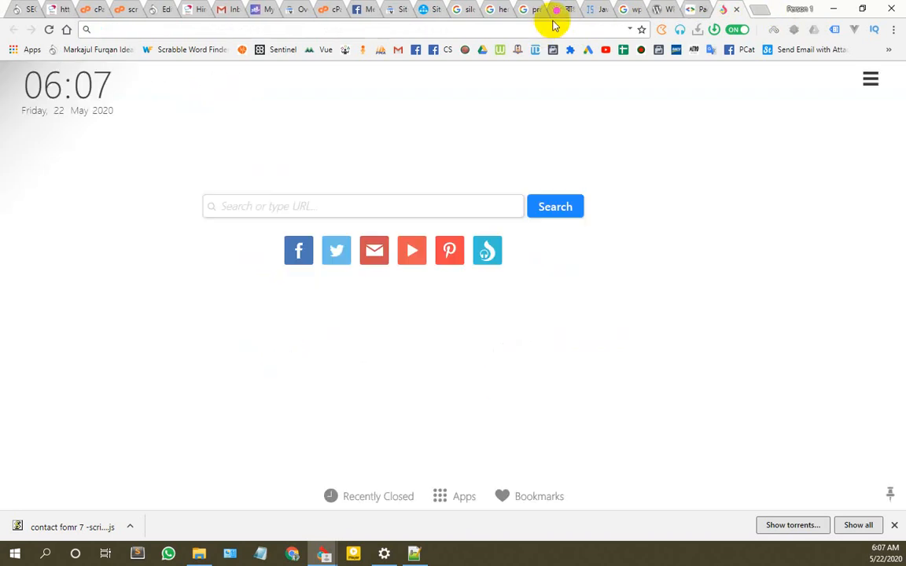
pyautogui.write('tools pin')
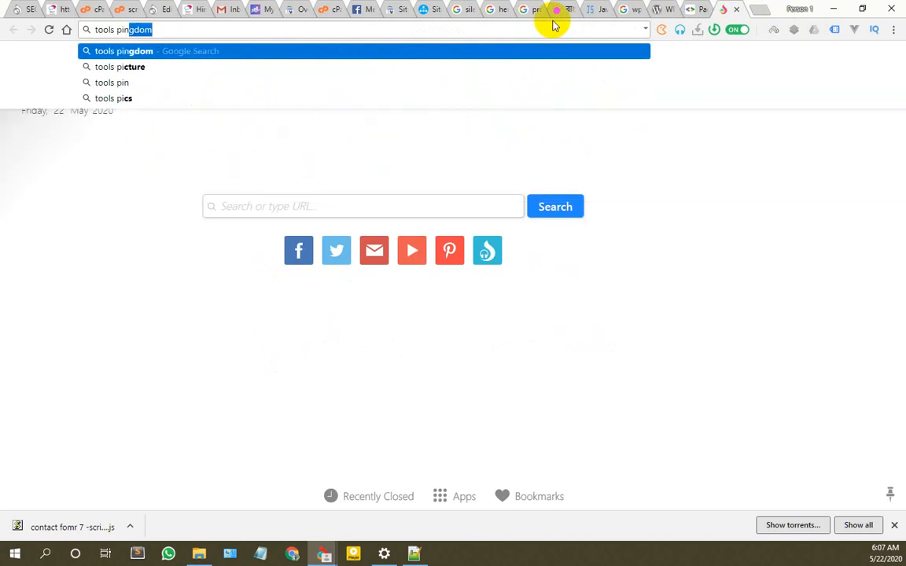
pyautogui.write('g')
pyautogui.press('Return')
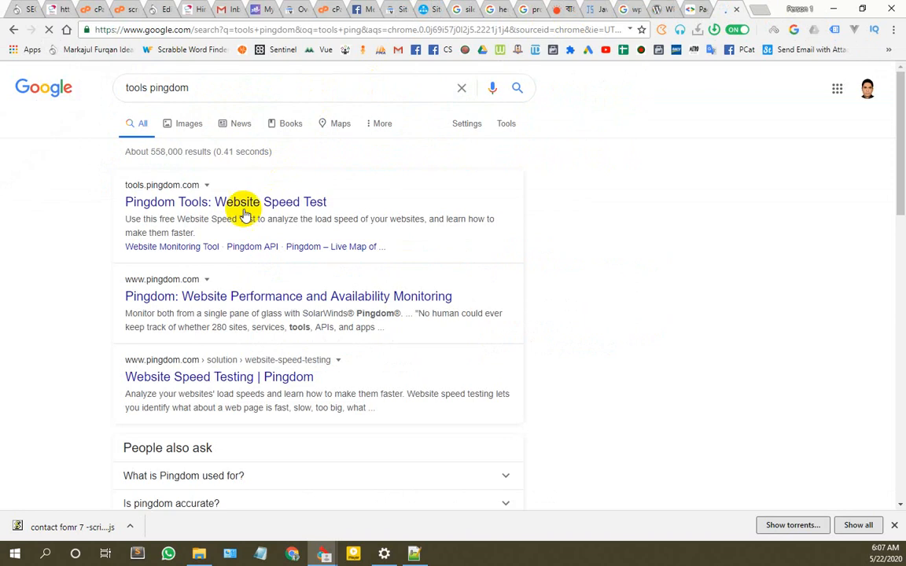
pyautogui.click(239, 202)
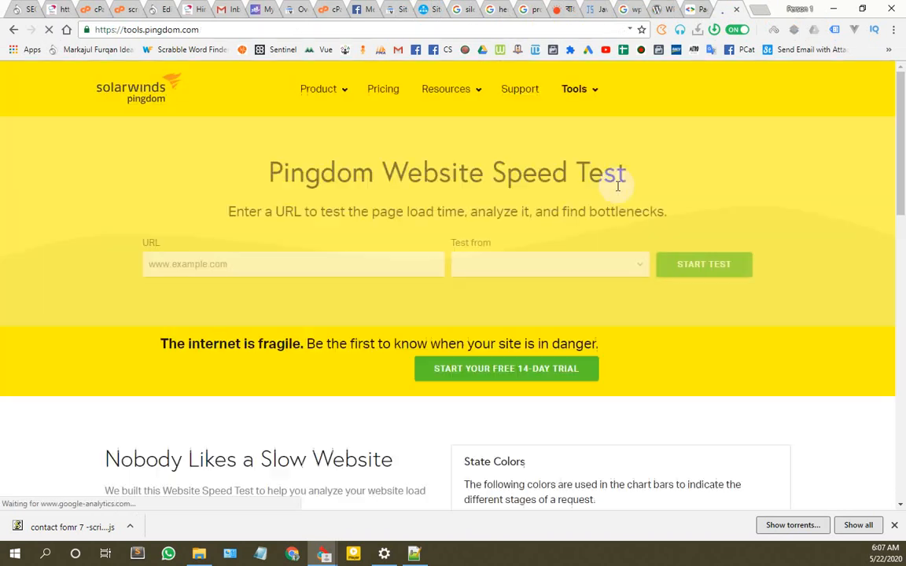
pyautogui.click(416, 253)
pyautogui.hotkey('ctrl', 'v')
pyautogui.click(688, 264)
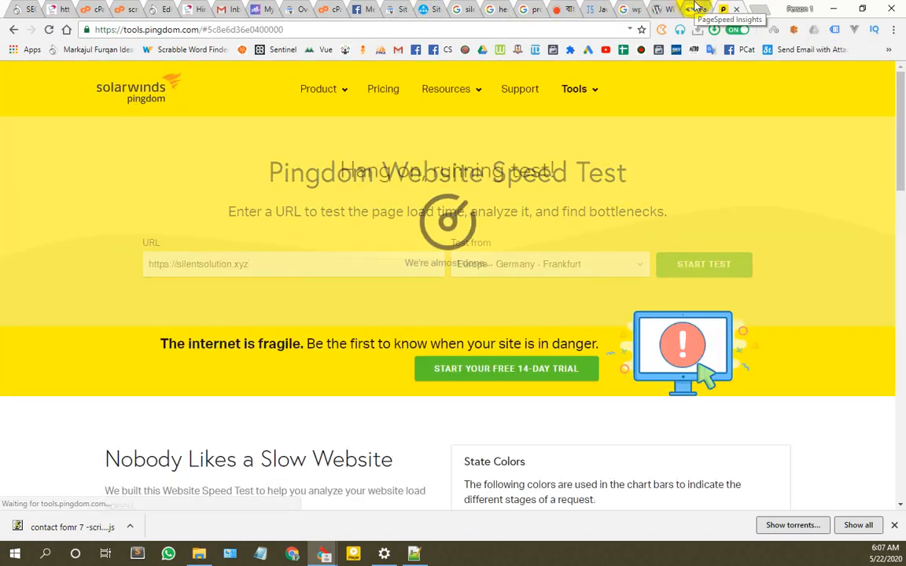
pyautogui.click(695, 8)
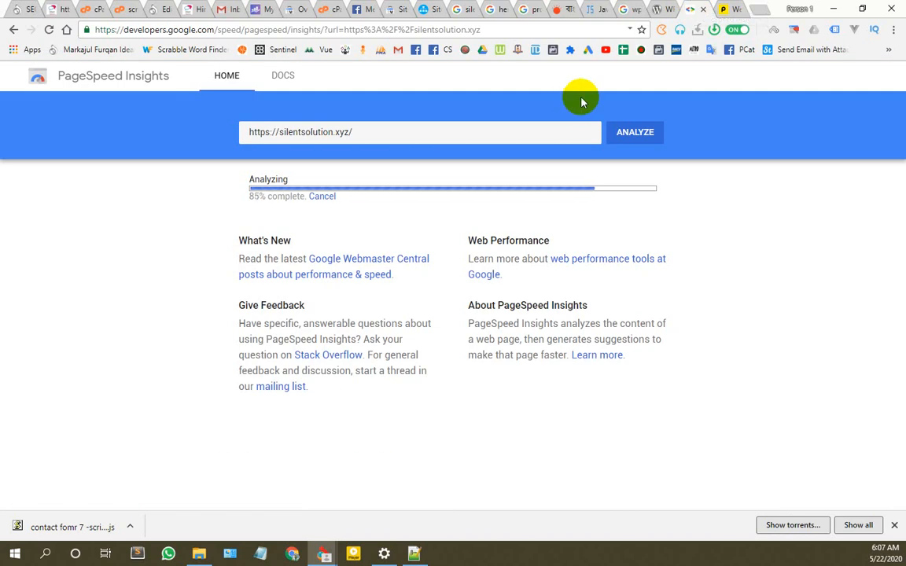
# Step: Switch PageSpeed Insights to the desktop report, scoring 42, and scroll to Opportunities
pyautogui.click(731, 9)
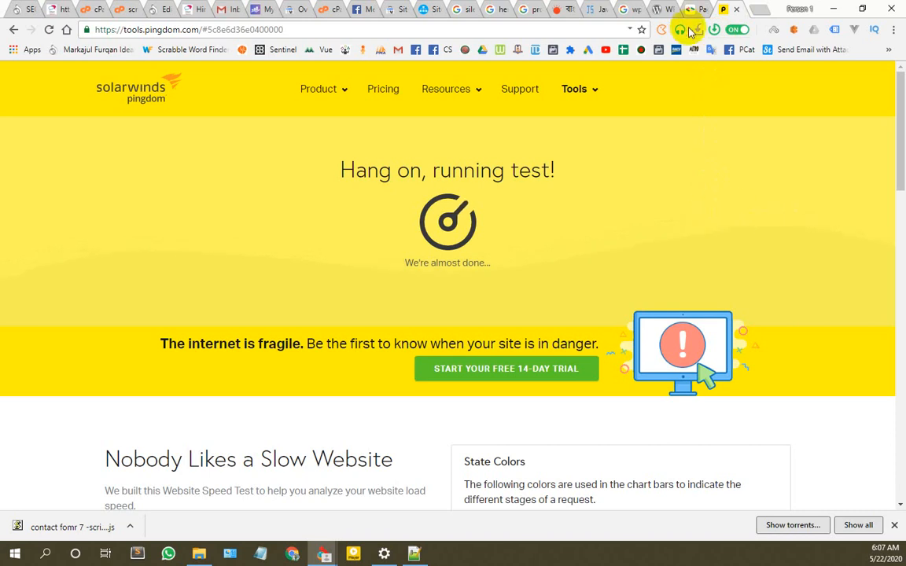
pyautogui.click(699, 12)
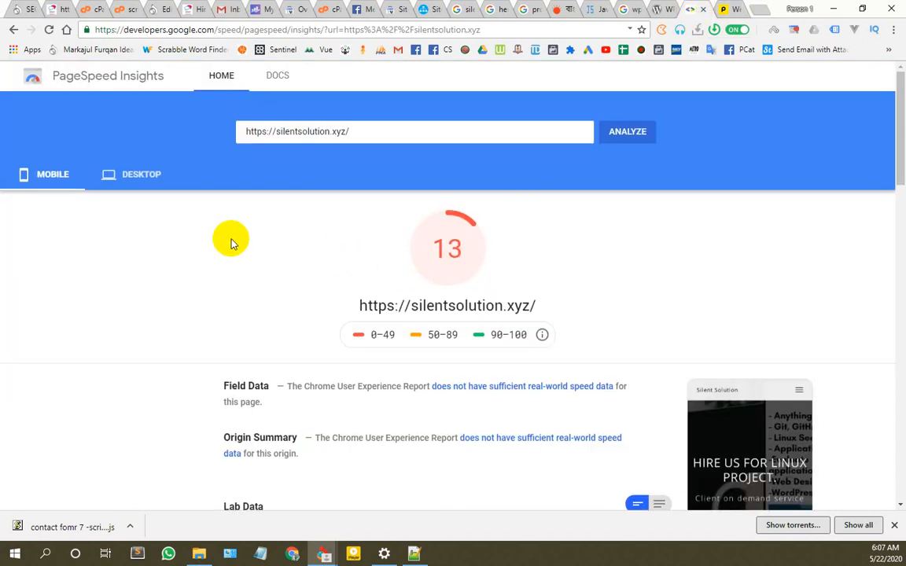
pyautogui.scroll(-1, 145, 143)
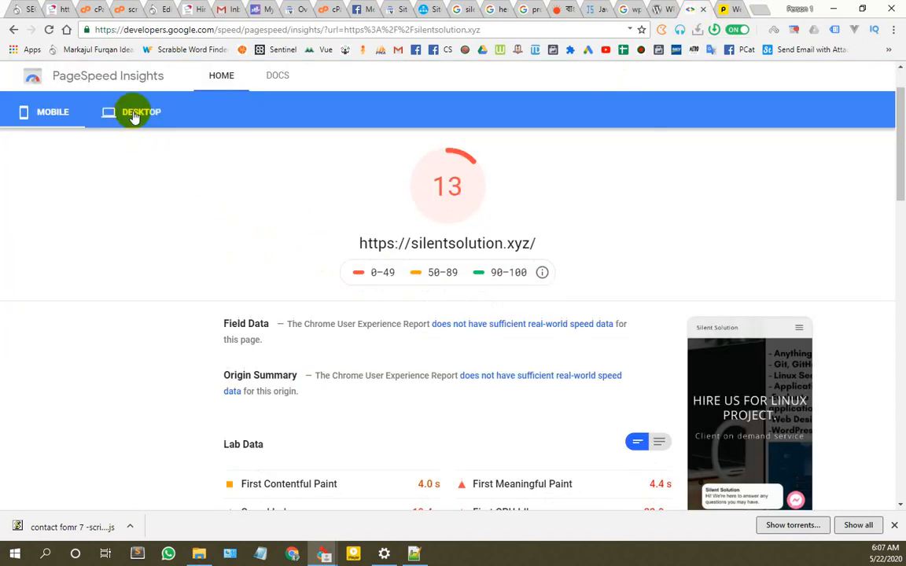
pyautogui.click(134, 115)
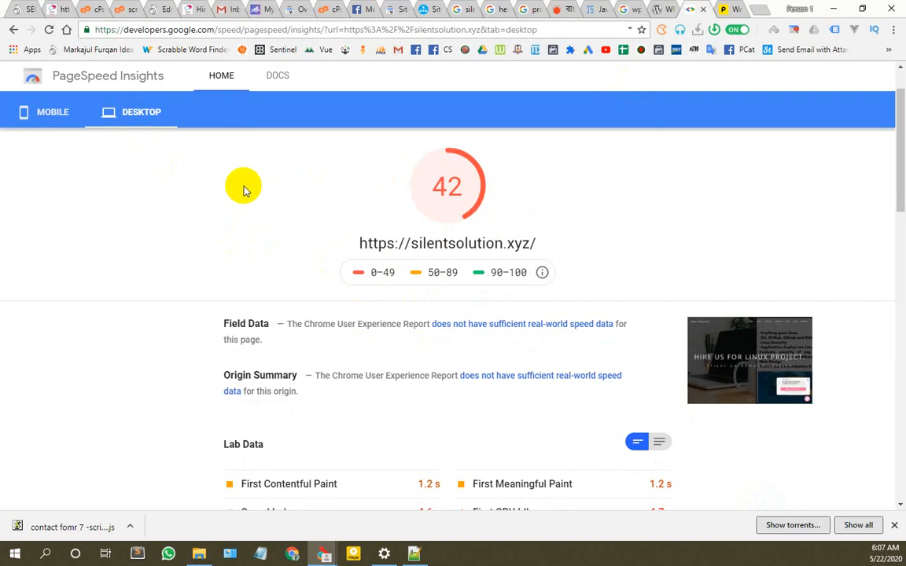
pyautogui.scroll(-5, 354, 283)
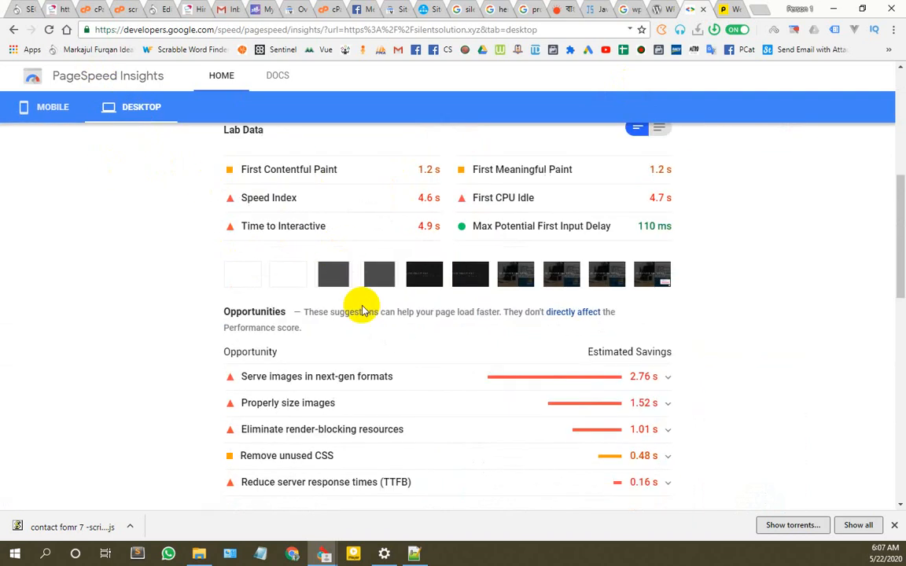
pyautogui.scroll(1, 362, 311)
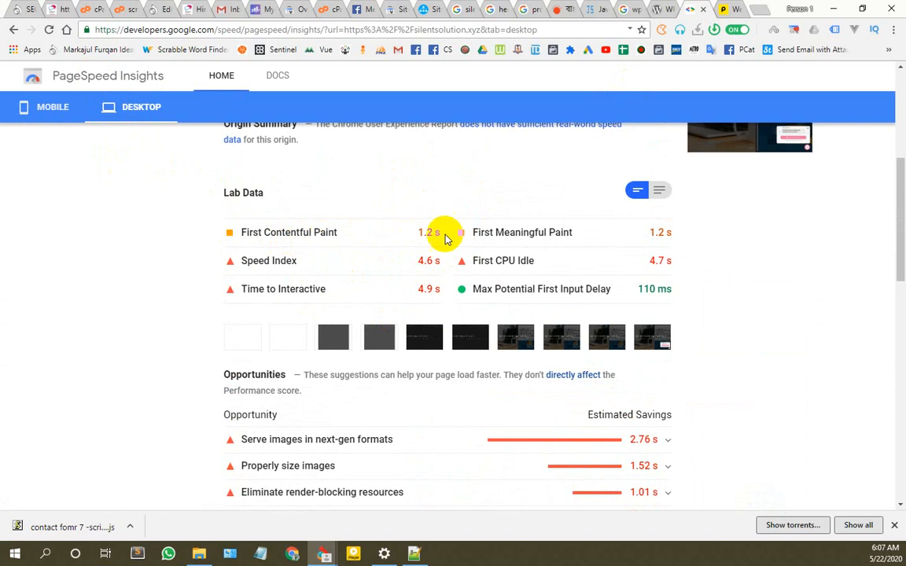
pyautogui.scroll(-3, 445, 238)
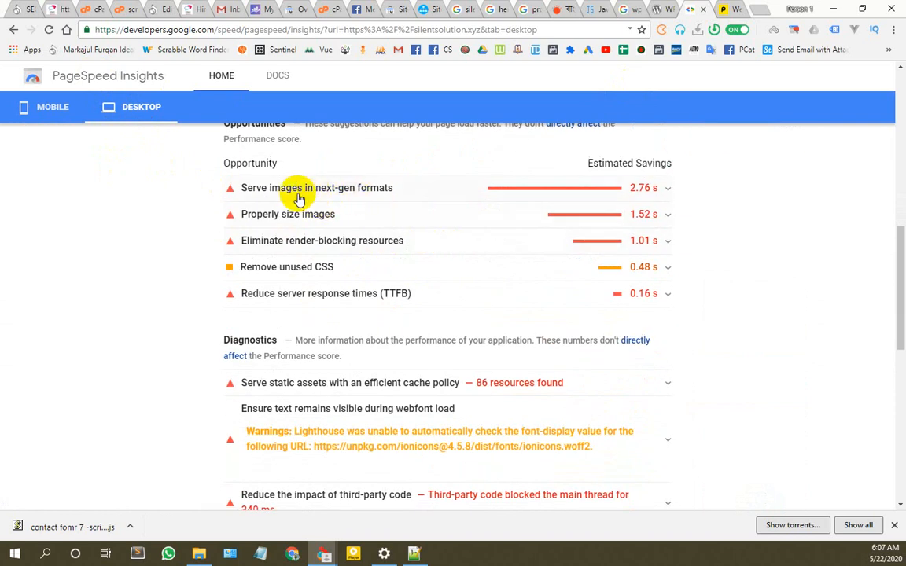
# Step: Expand 'Serve images in next-gen formats' and note the 660/601 KB and 559/536 KB image sizes and savings
pyautogui.click(631, 190)
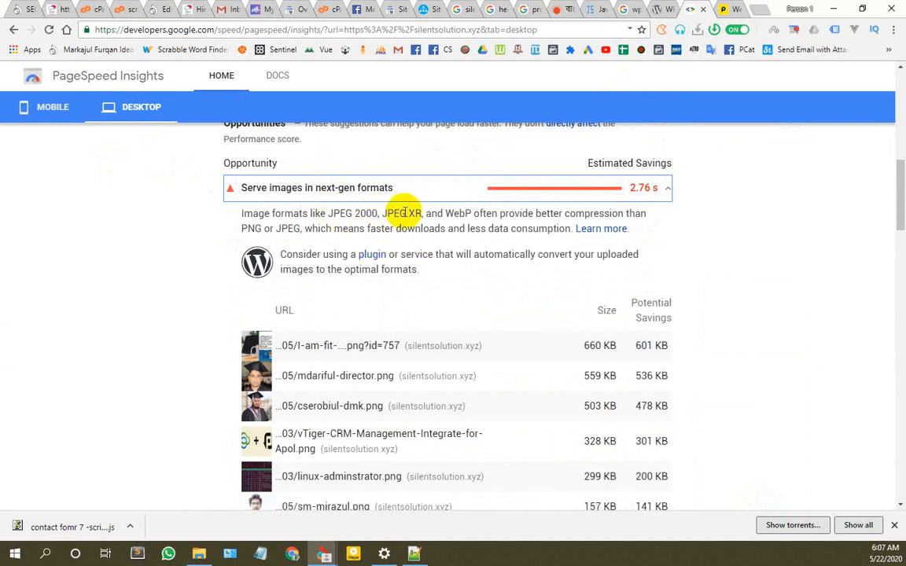
pyautogui.scroll(-2, 444, 293)
pyautogui.scroll(1, 448, 289)
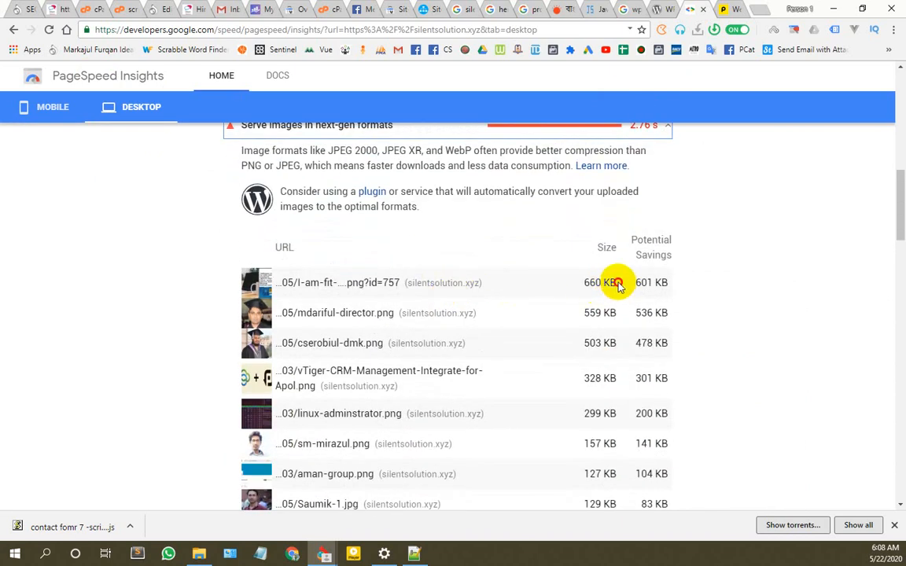
pyautogui.moveTo(616, 285); pyautogui.dragTo(583, 284)
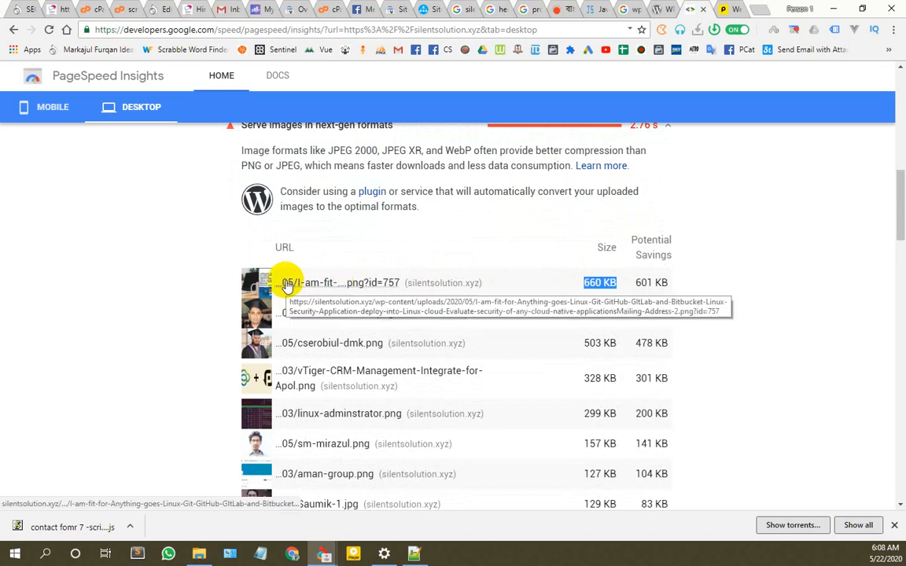
pyautogui.moveTo(668, 283); pyautogui.dragTo(641, 283)
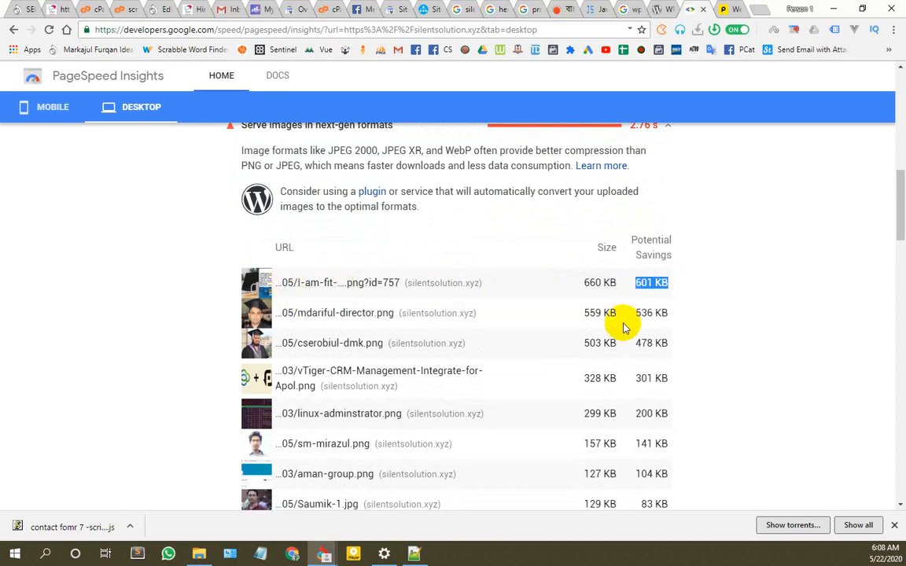
pyautogui.moveTo(618, 313); pyautogui.dragTo(579, 313)
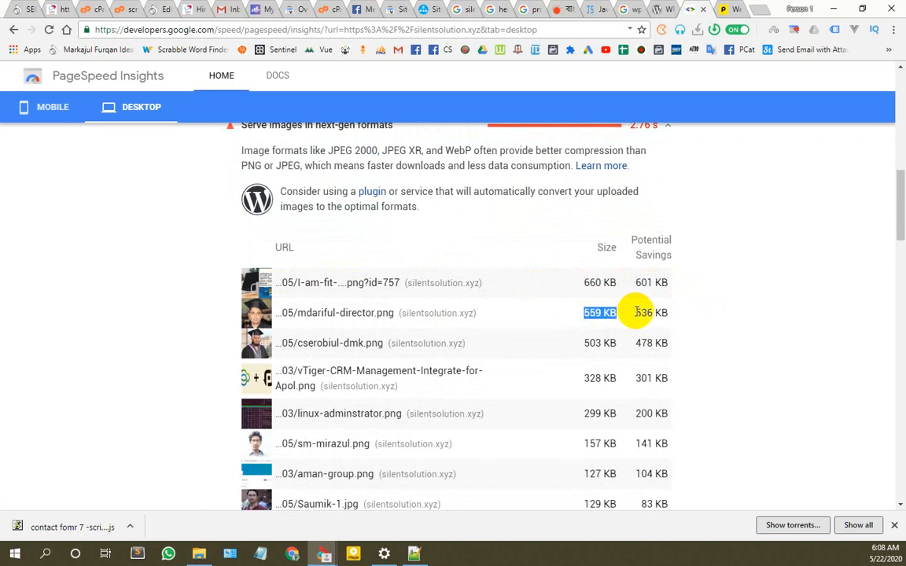
pyautogui.moveTo(665, 313); pyautogui.dragTo(669, 313)
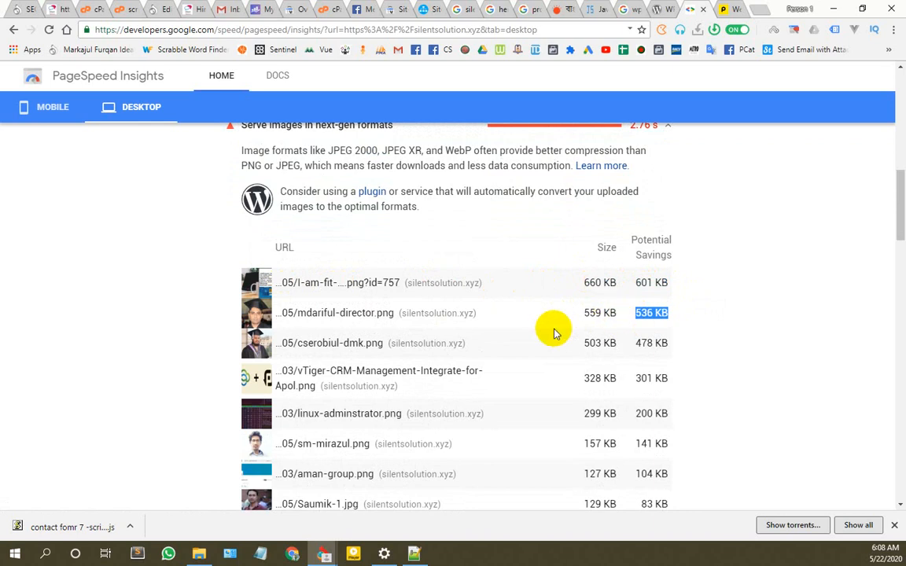
# Step: Open the second, 559 KB image in its own browser tab
pyautogui.rightClick(362, 313)
pyautogui.click(380, 323)
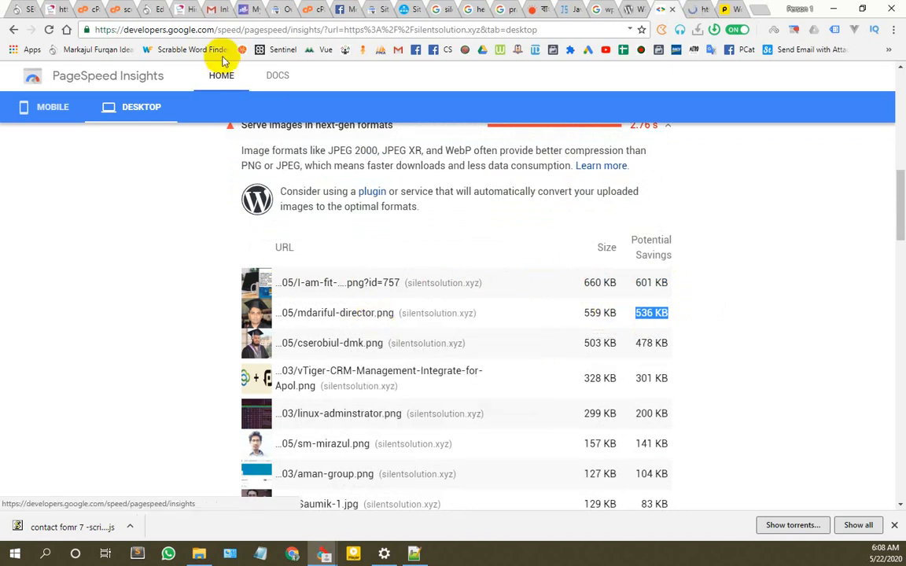
pyautogui.click(690, 10)
# Step: Save the director's 559 KB portrait PNG to Downloads and show it in File Explorer
pyautogui.rightClick(381, 224)
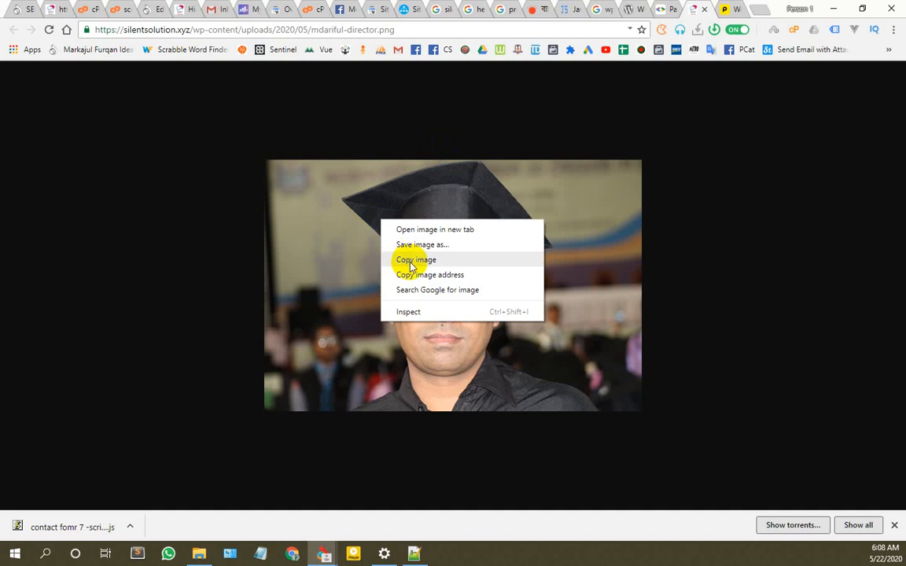
pyautogui.click(401, 243)
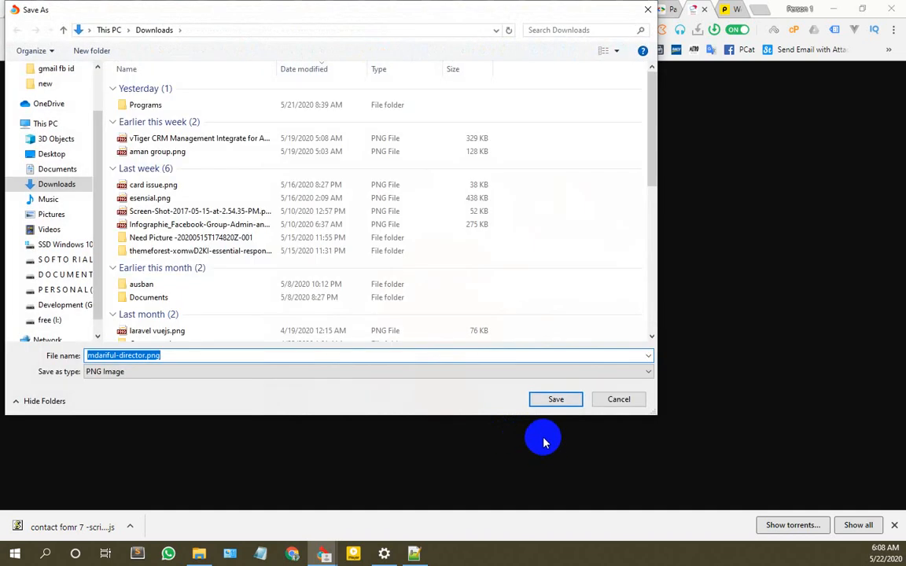
pyautogui.click(556, 399)
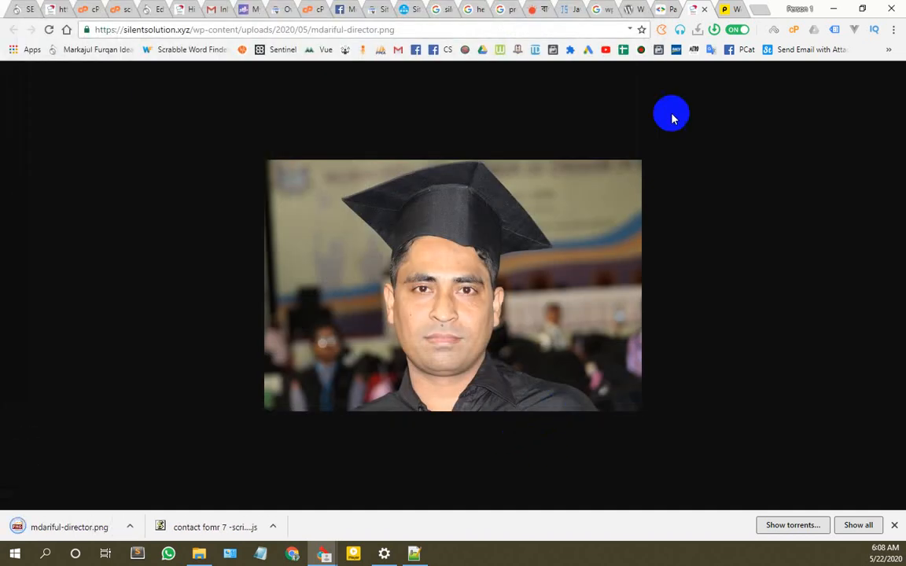
pyautogui.click(125, 524)
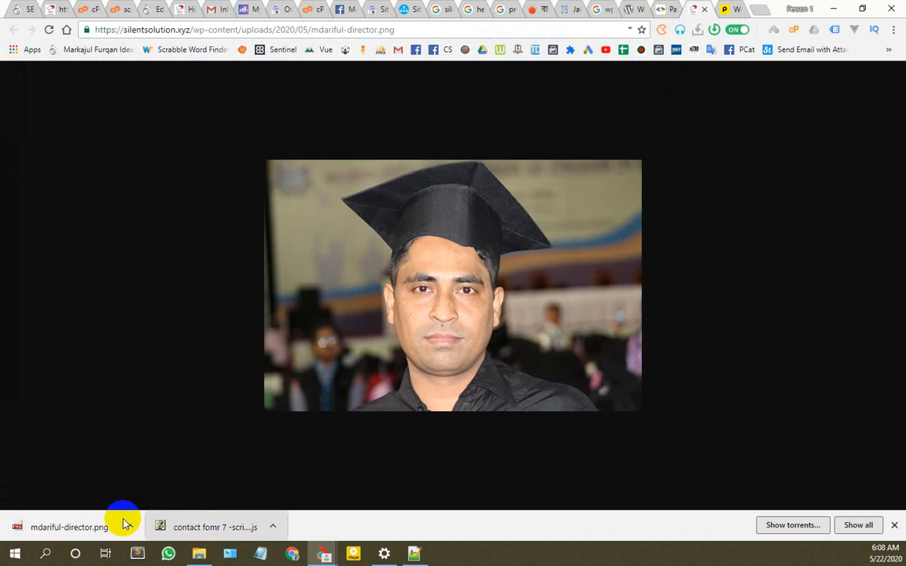
pyautogui.click(165, 481)
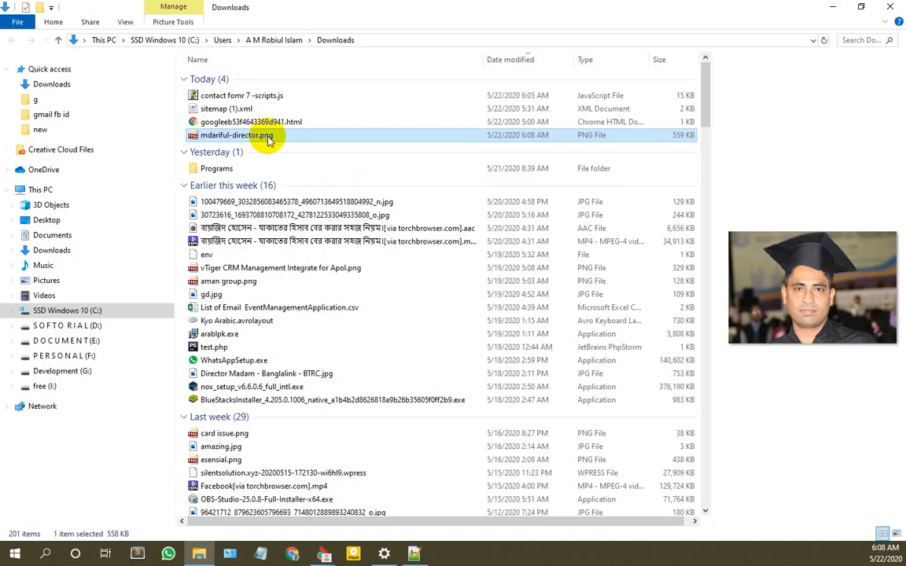
# Step: Re-save mdariful-director.png through Paint to shrink its file size
pyautogui.rightClick(244, 135)
pyautogui.click(297, 126)
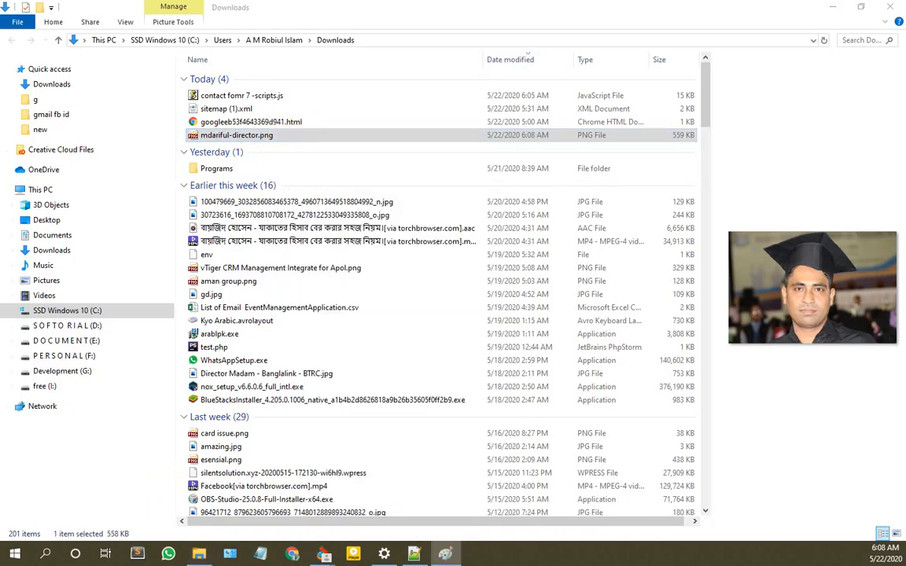
pyautogui.hotkey('ctrl', 's')
pyautogui.hotkey('alt', 'F4')
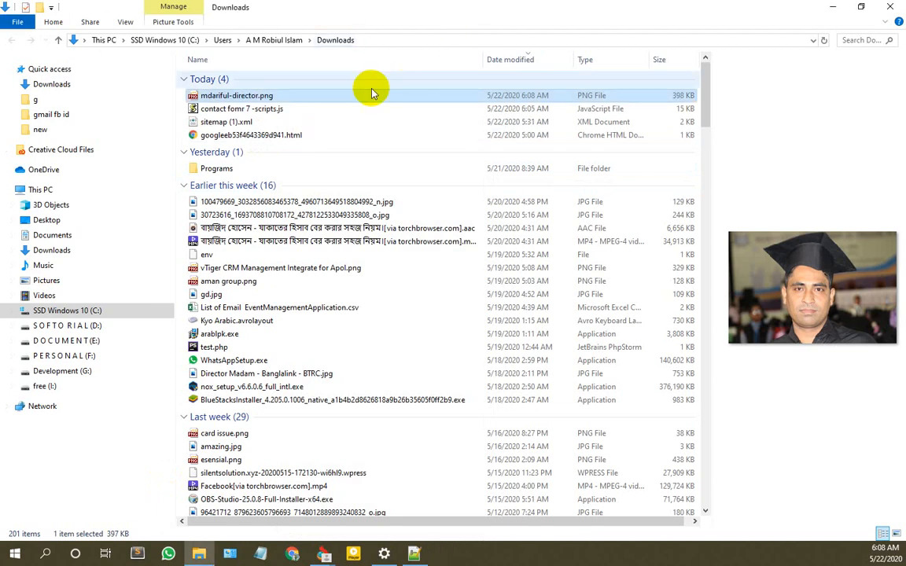
# Step: Confirm in Properties that the portrait now measures 397 KB, then close the window
pyautogui.rightClick(274, 97)
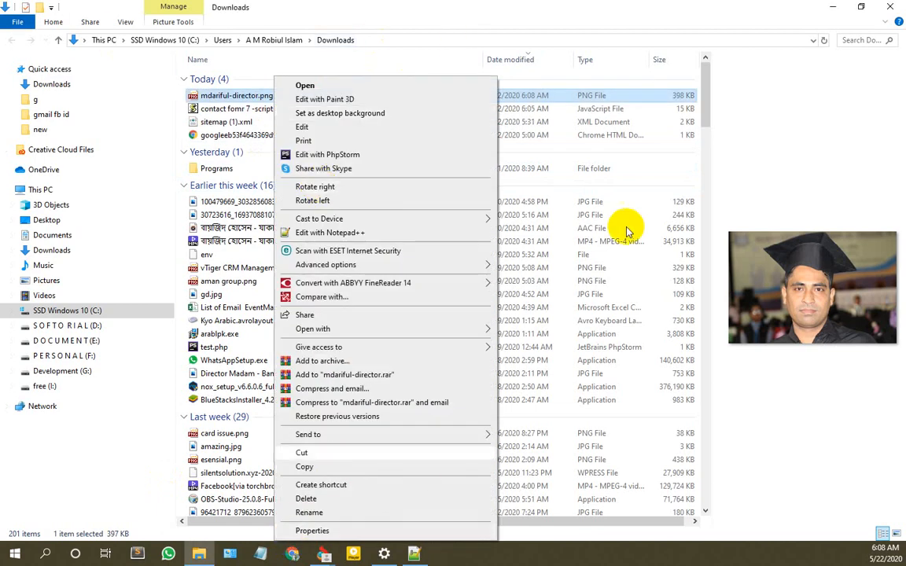
pyautogui.click(328, 530)
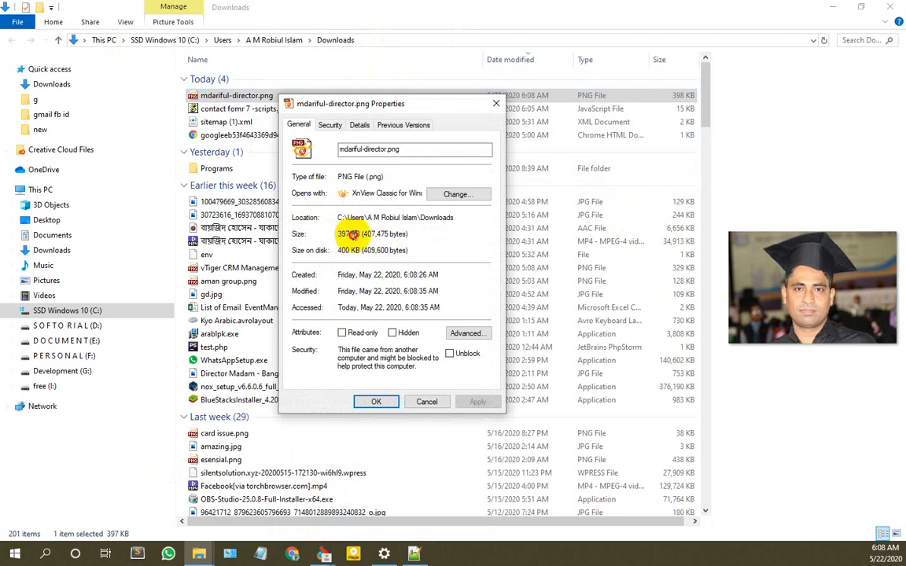
pyautogui.click(832, 6)
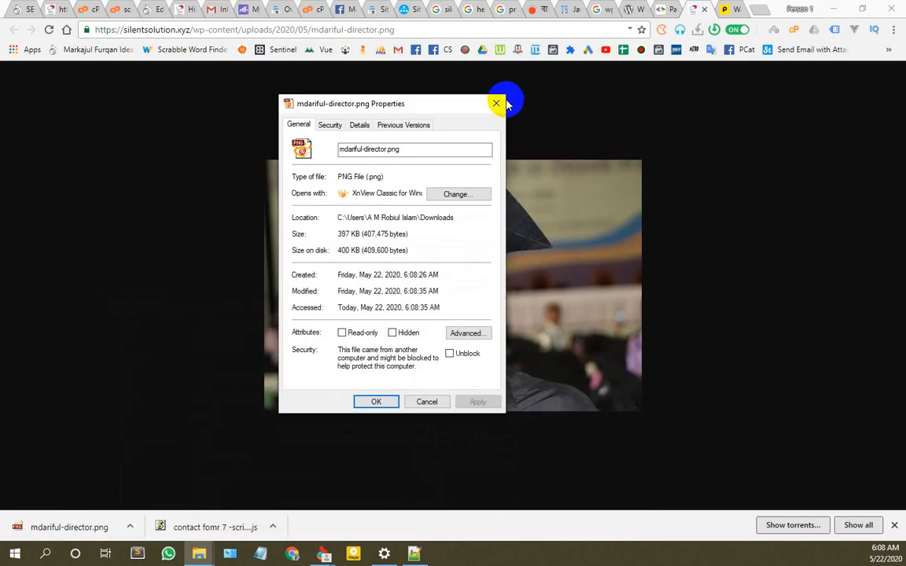
pyautogui.click(503, 103)
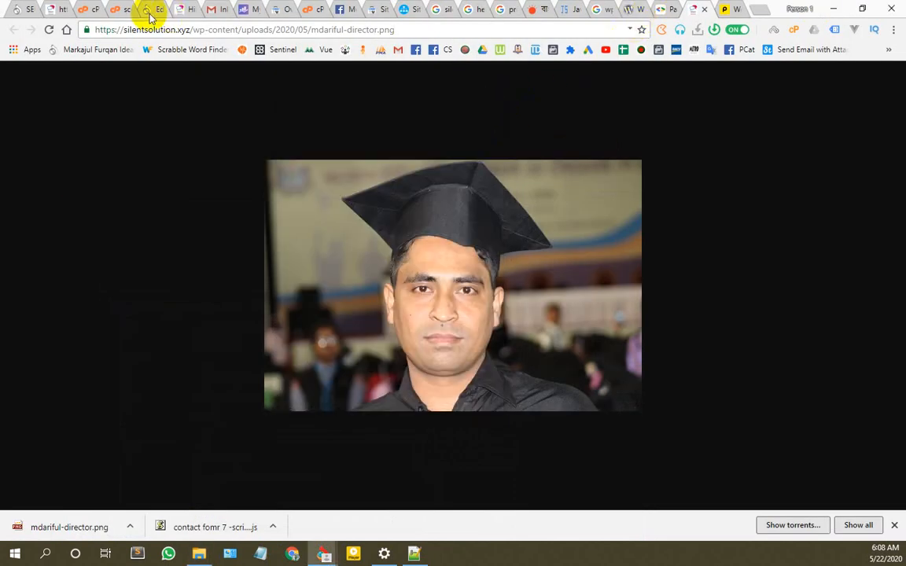
# Step: Point out the 536 KB image size and savings figures in the PageSpeed Insights report
pyautogui.click(666, 9)
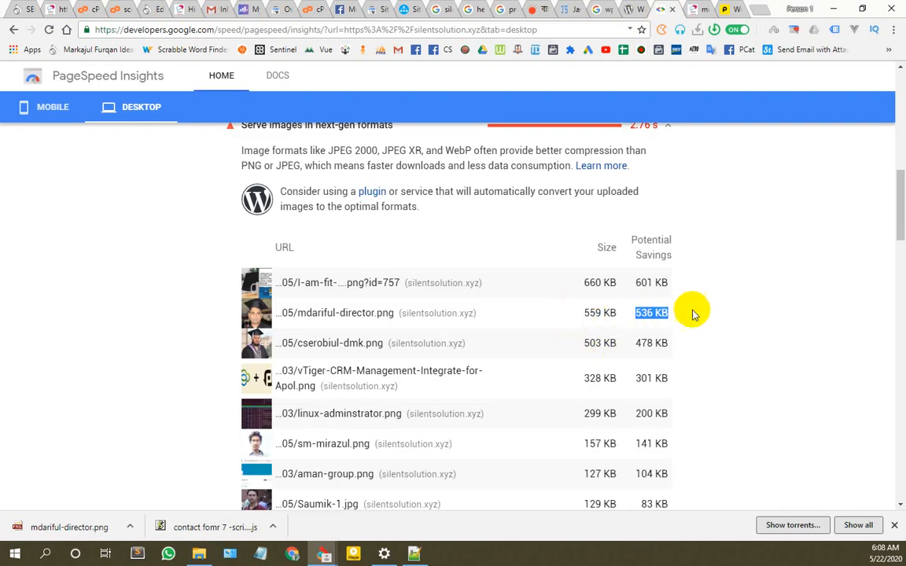
pyautogui.click(665, 313)
pyautogui.moveTo(656, 311); pyautogui.dragTo(602, 313)
pyautogui.click(712, 312)
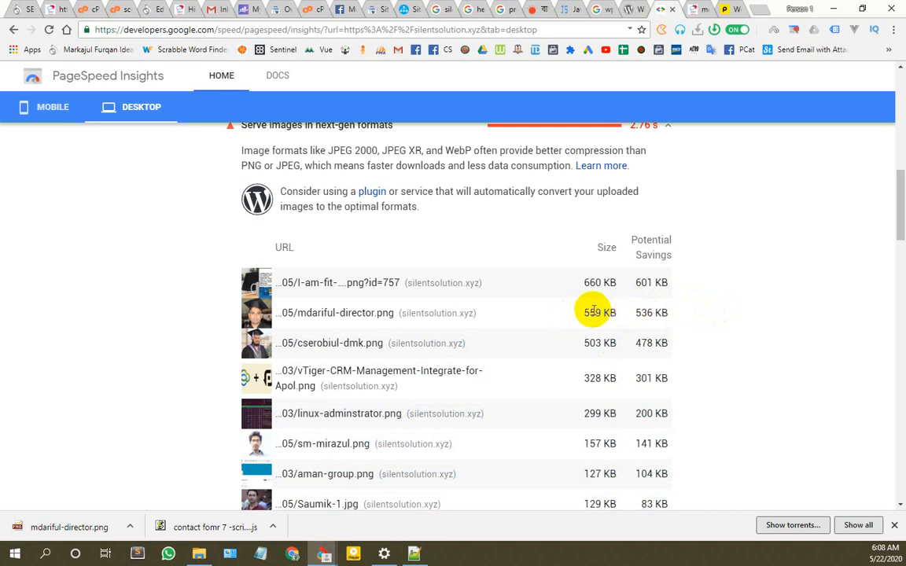
pyautogui.scroll(-7, 550, 283)
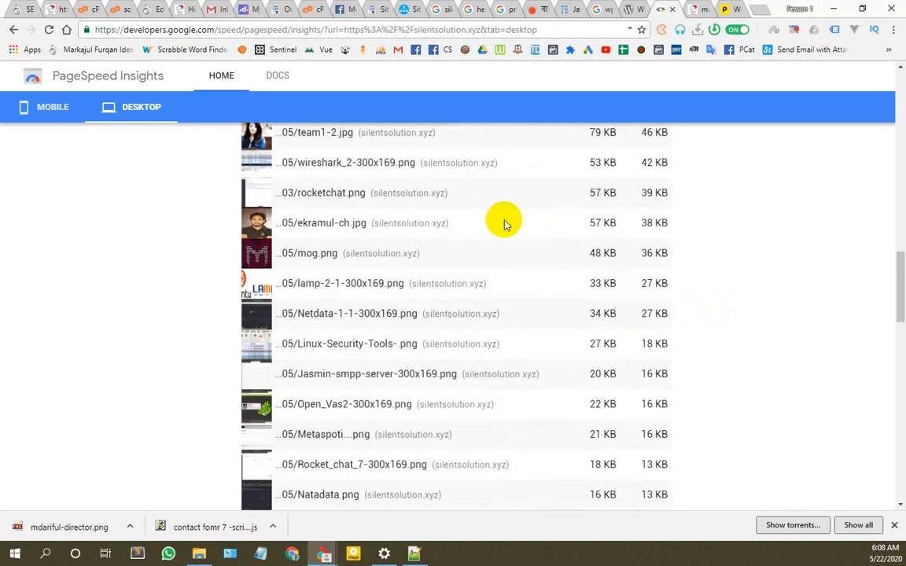
pyautogui.scroll(-8, 503, 220)
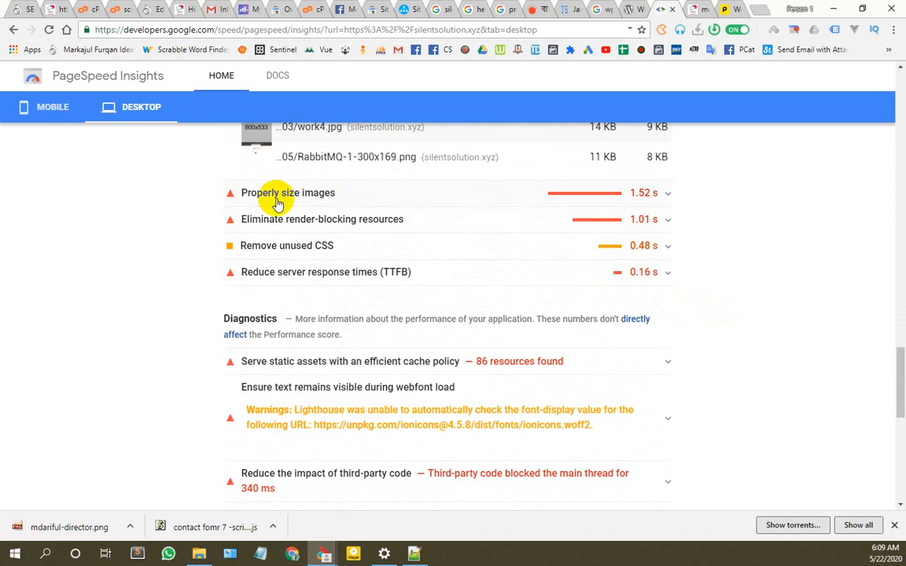
# Step: Expand the Properly size images audit to list the oversized images
pyautogui.click(349, 193)
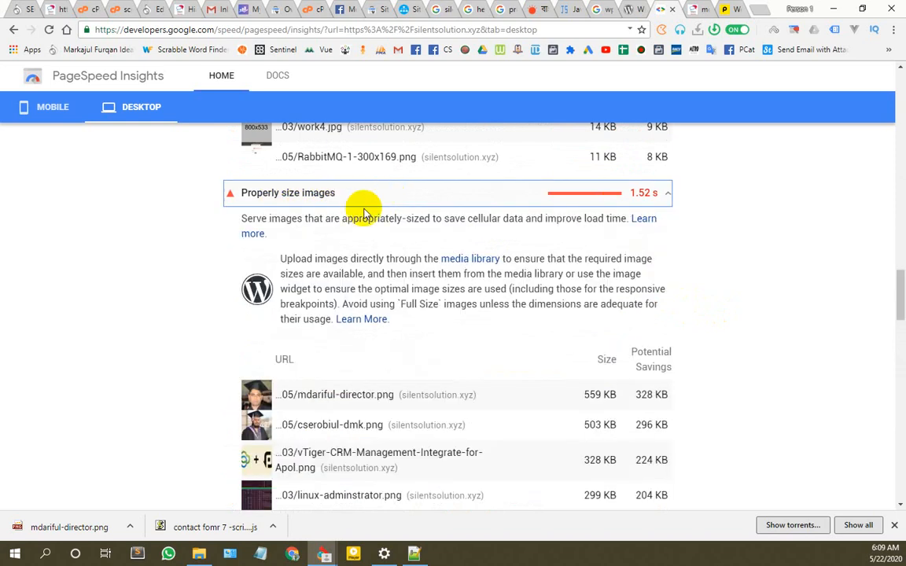
pyautogui.scroll(-3, 384, 283)
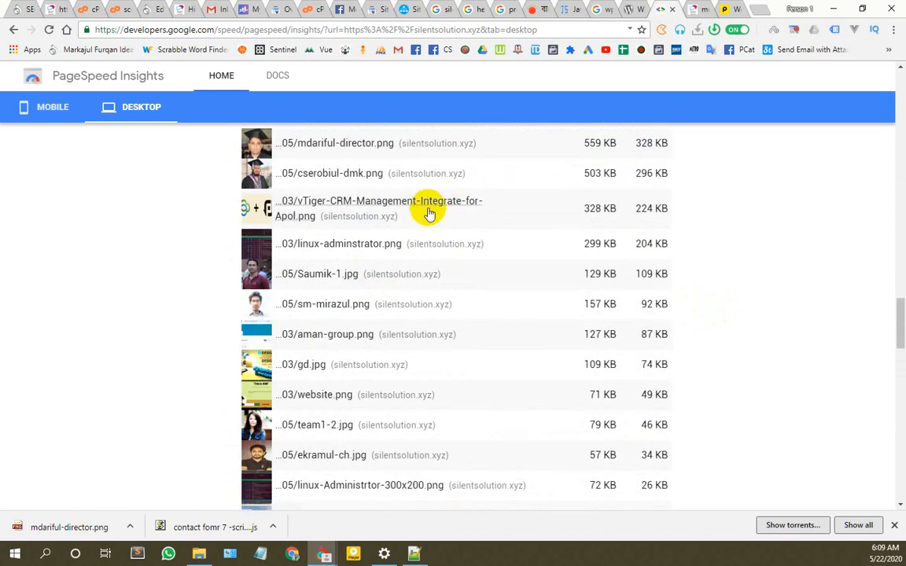
pyautogui.scroll(-5, 424, 197)
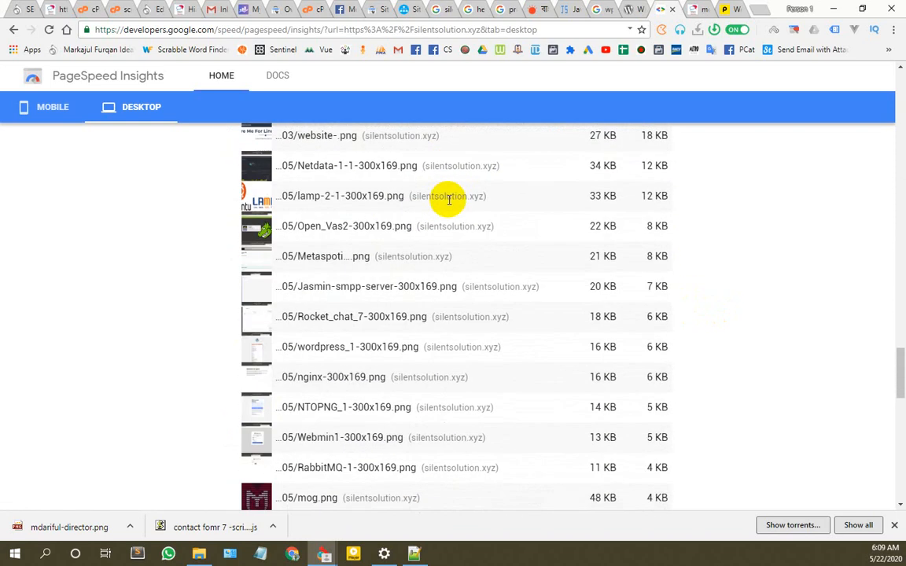
pyautogui.scroll(-4, 449, 199)
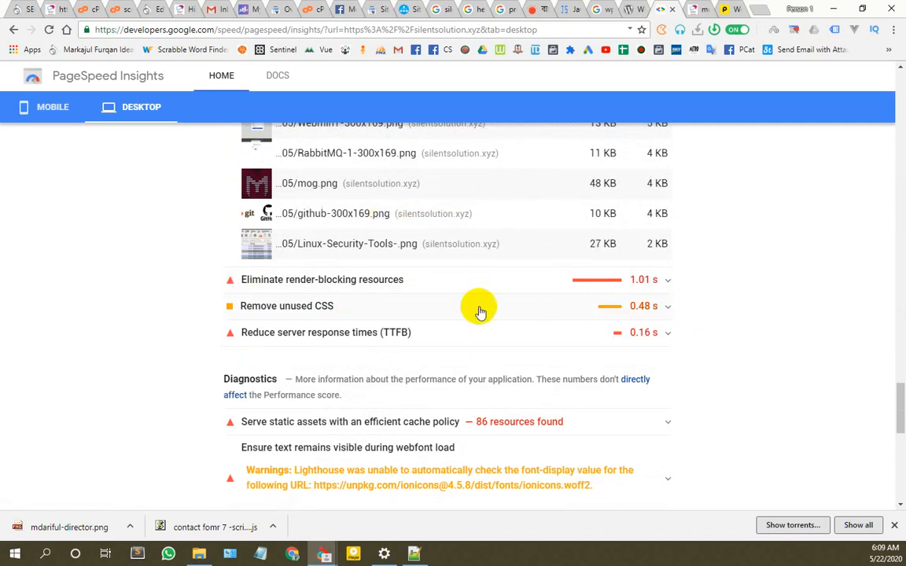
# Step: Expand Eliminate render-blocking resources and review the blocking CSS files
pyautogui.click(442, 279)
pyautogui.scroll(-1, 377, 295)
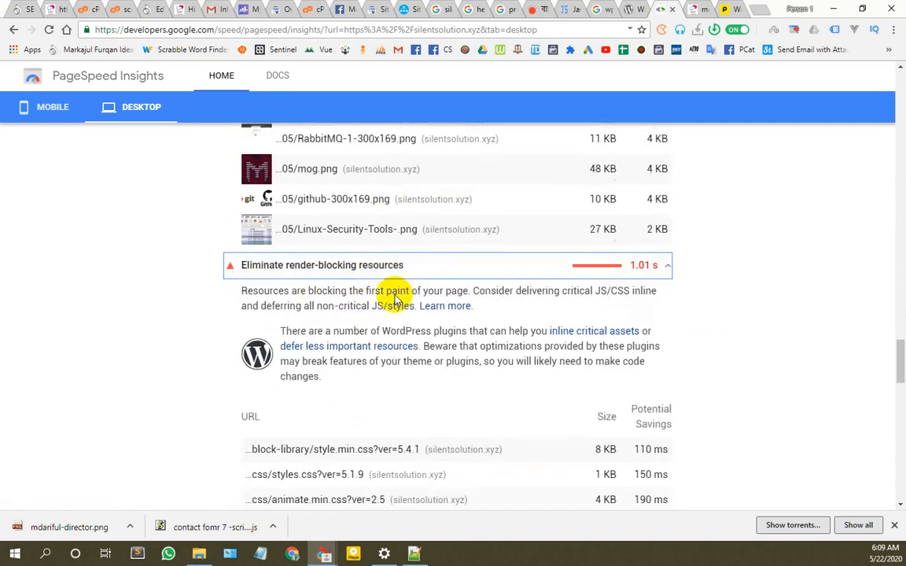
pyautogui.scroll(-2, 389, 297)
pyautogui.scroll(-2, 321, 322)
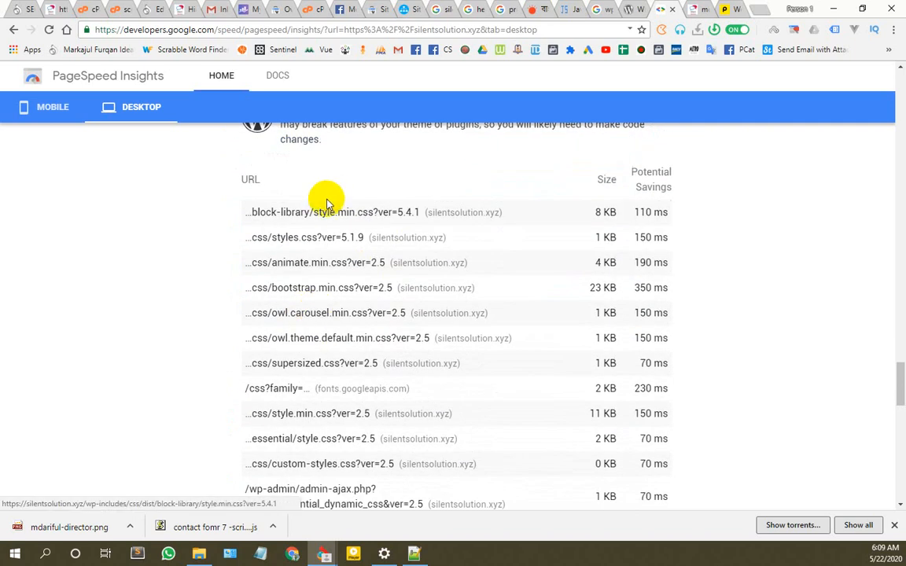
pyautogui.scroll(-3, 327, 279)
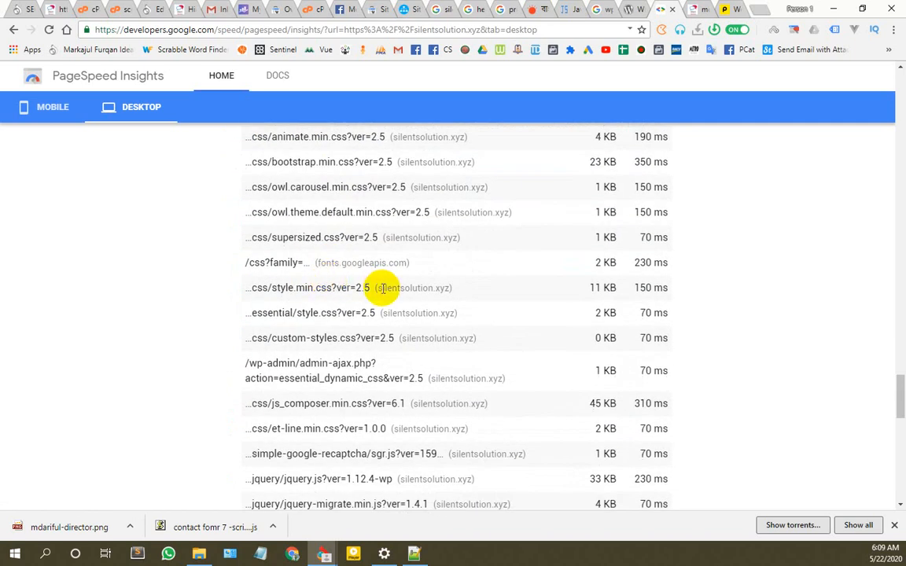
pyautogui.scroll(-3, 383, 288)
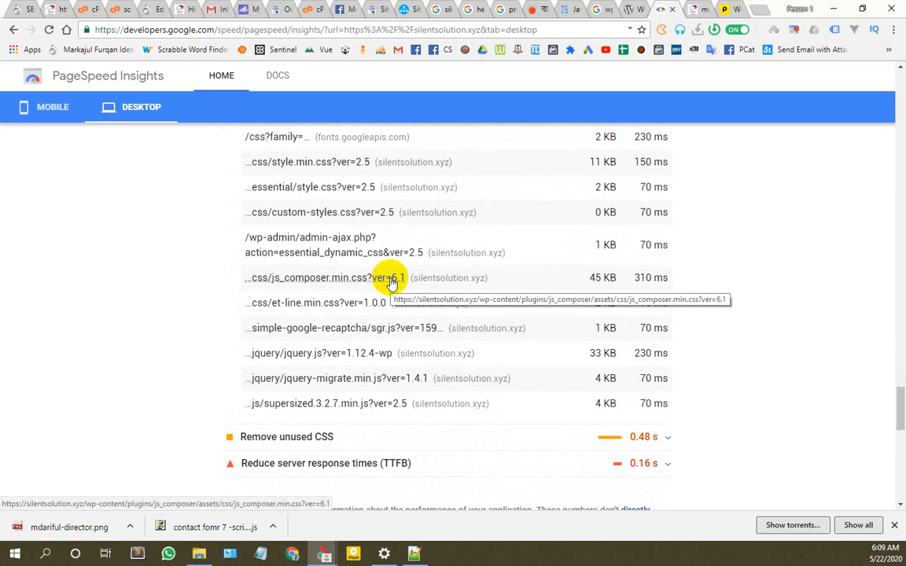
pyautogui.scroll(8, 391, 283)
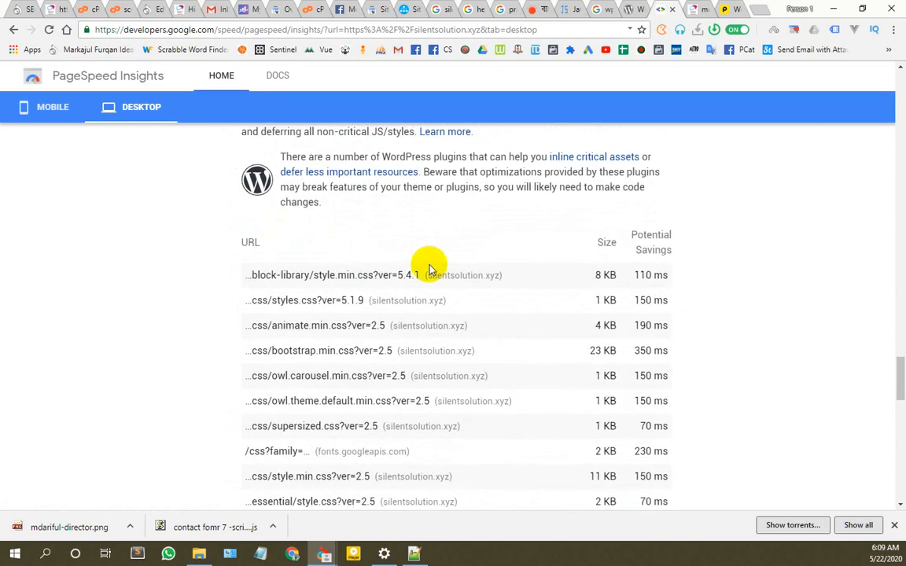
pyautogui.scroll(2, 430, 283)
pyautogui.scroll(-2, 472, 385)
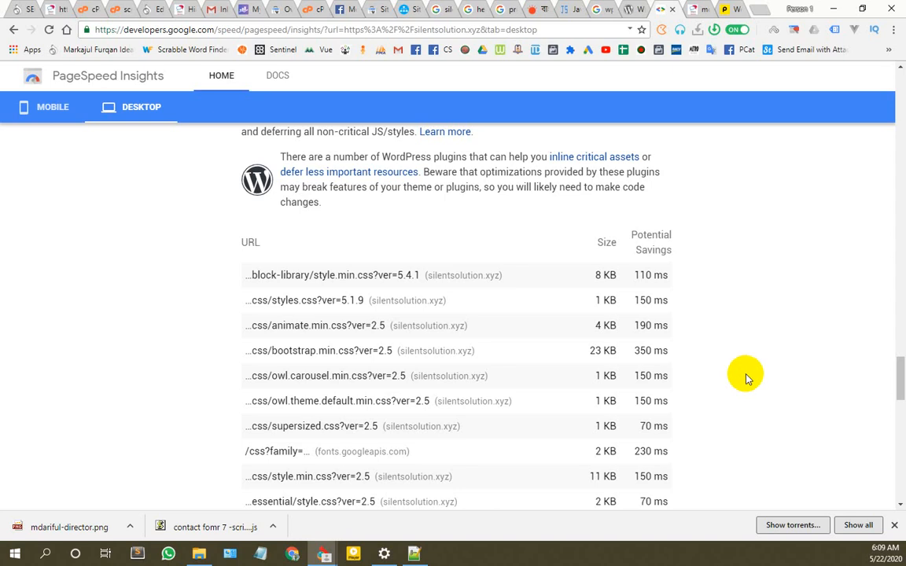
pyautogui.scroll(-1, 519, 318)
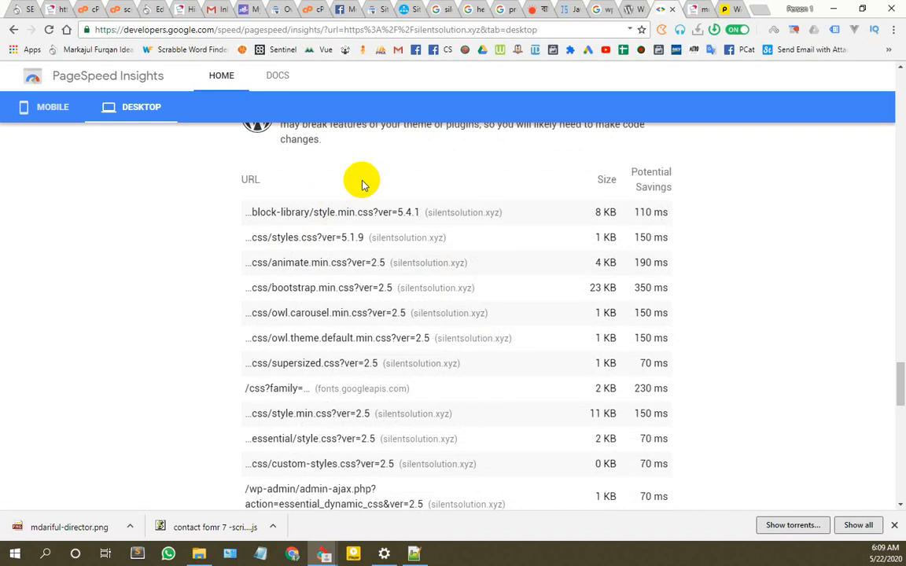
pyautogui.scroll(-8, 435, 390)
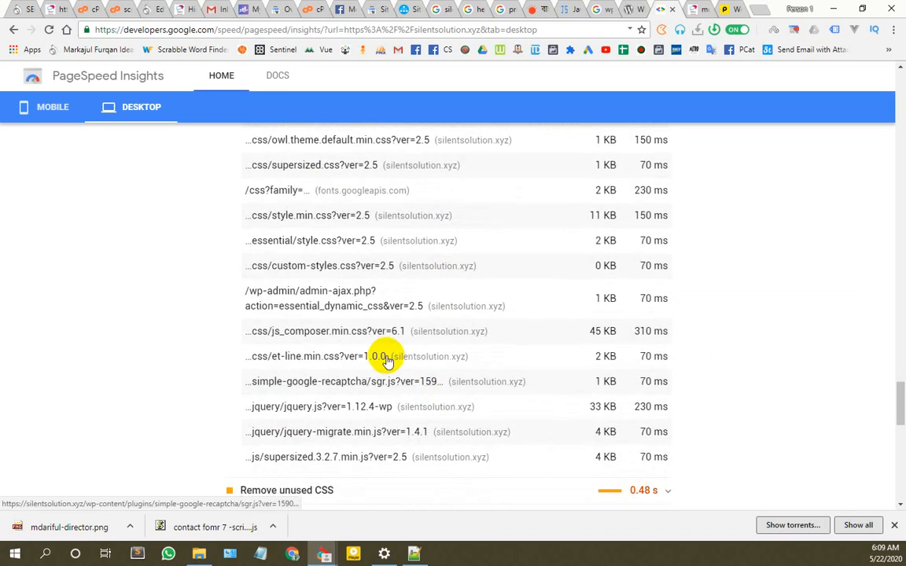
pyautogui.scroll(-4, 410, 323)
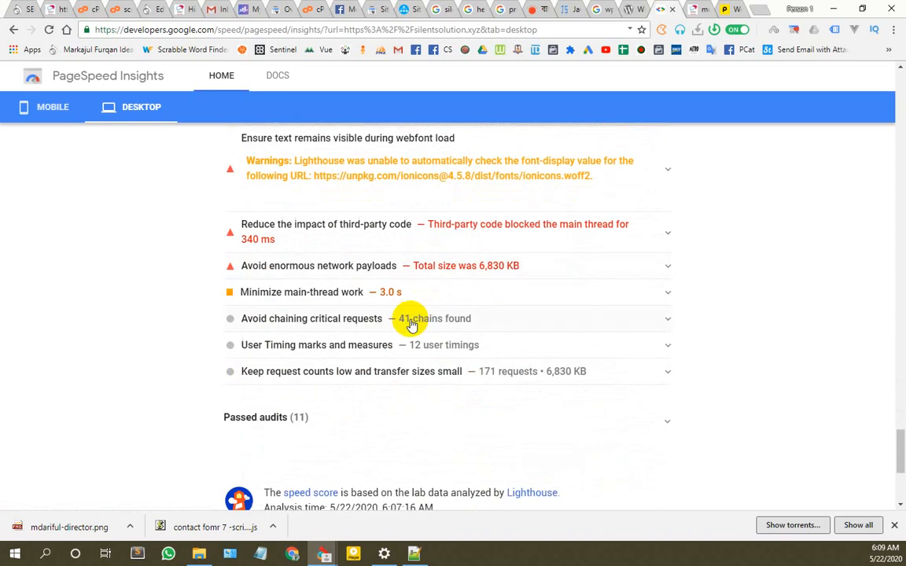
pyautogui.scroll(-1, 394, 360)
pyautogui.scroll(12, 414, 385)
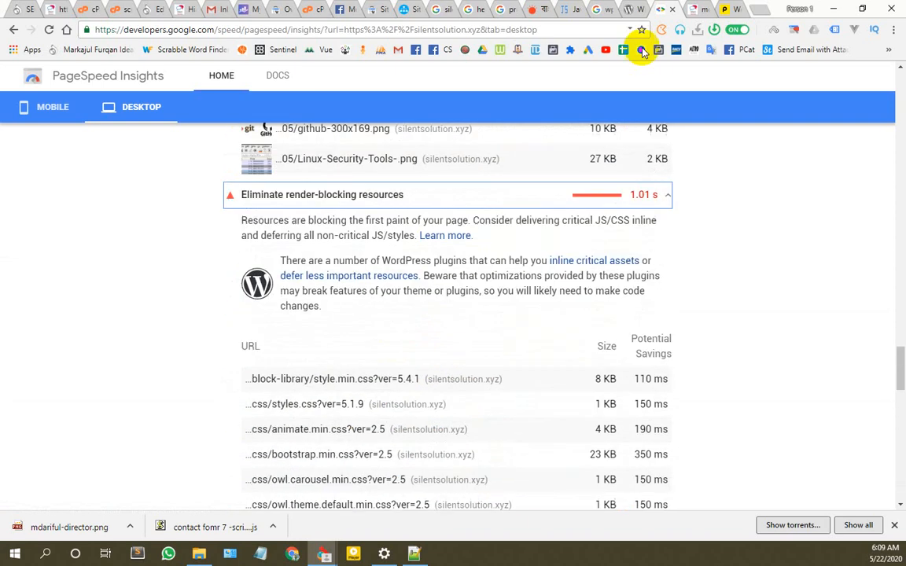
pyautogui.click(724, 8)
# Step: Highlight the 6.81 s load time and 7.0 MB page size in the Pingdom results
pyautogui.scroll(-3, 390, 328)
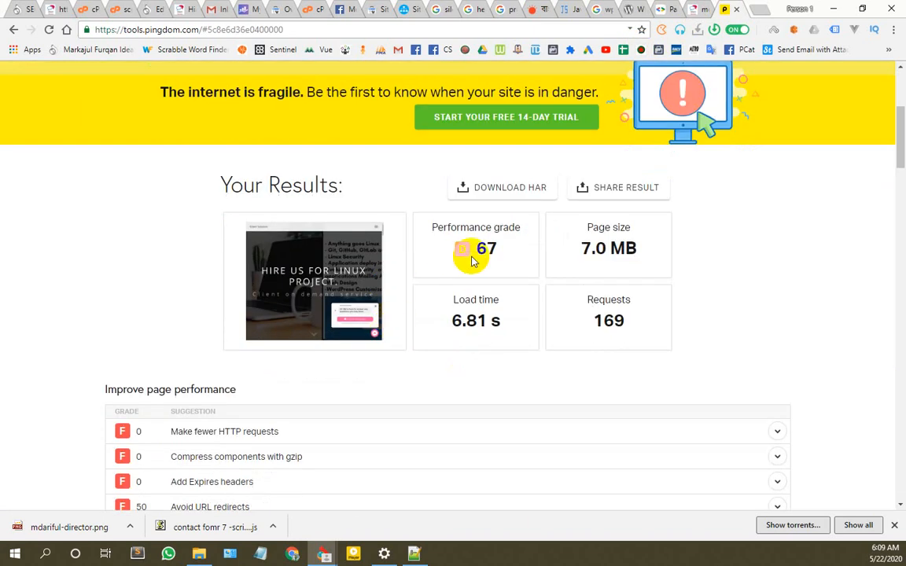
pyautogui.moveTo(475, 323); pyautogui.dragTo(486, 331)
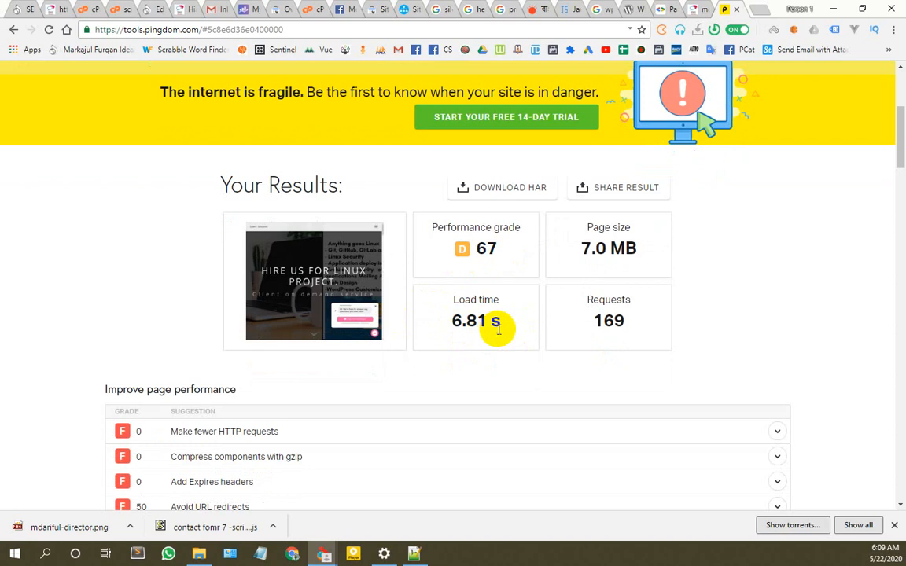
pyautogui.moveTo(646, 246); pyautogui.dragTo(588, 247)
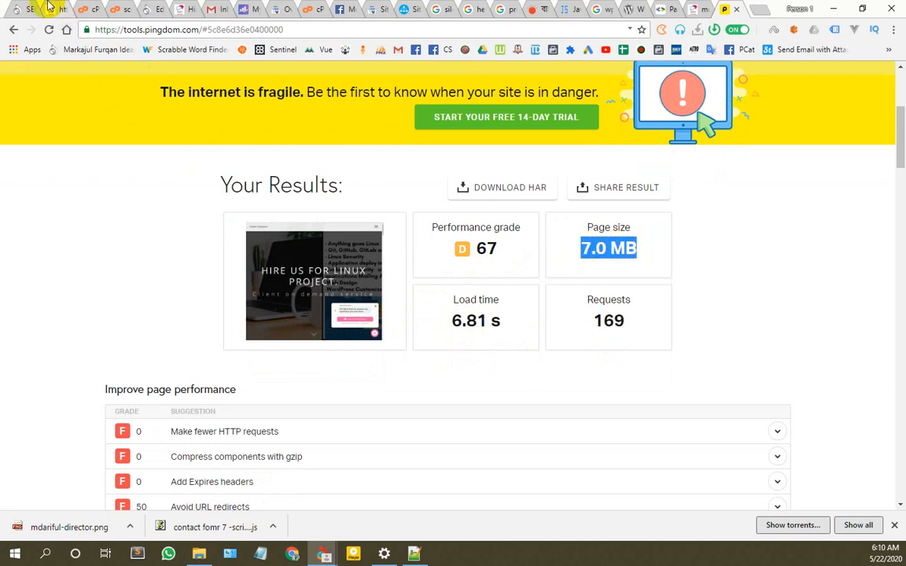
pyautogui.click(19, 8)
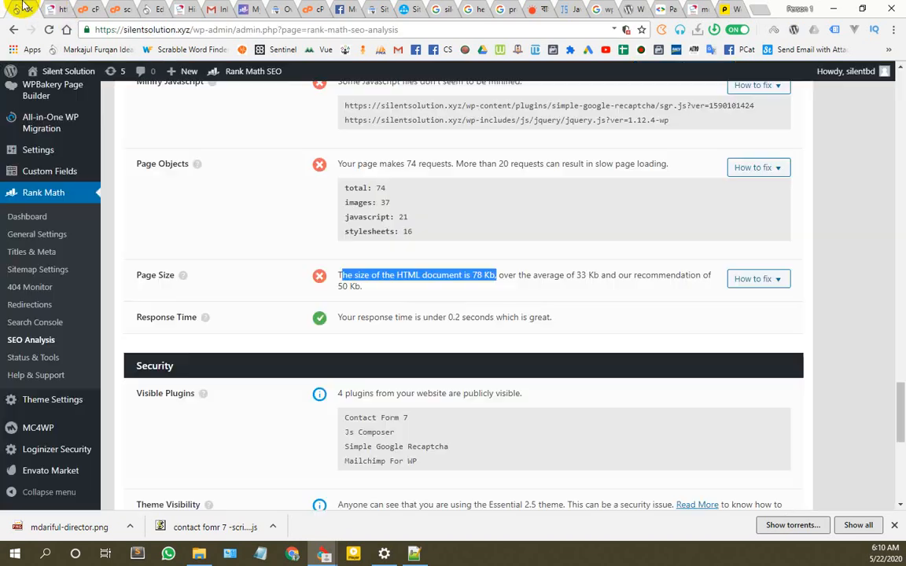
pyautogui.click(586, 275)
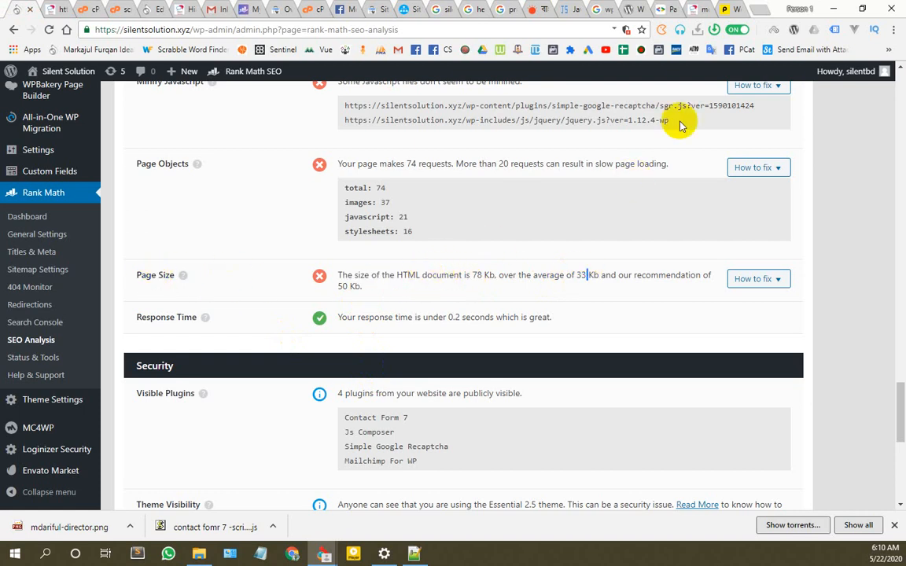
pyautogui.click(730, 8)
# Step: Review the results tables, highlighting the 3.9 MB of images and 7.0 MB total page size
pyautogui.scroll(-5, 178, 289)
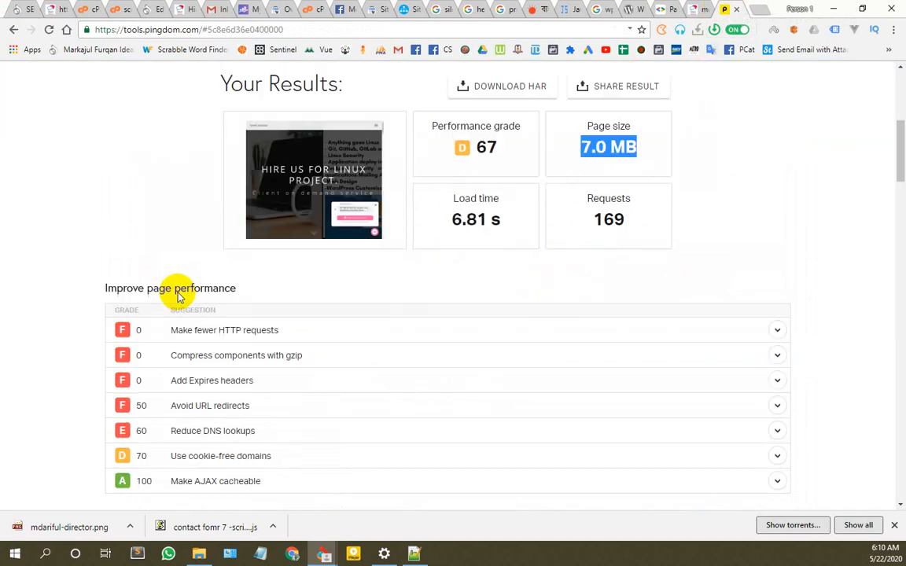
pyautogui.scroll(-2, 298, 324)
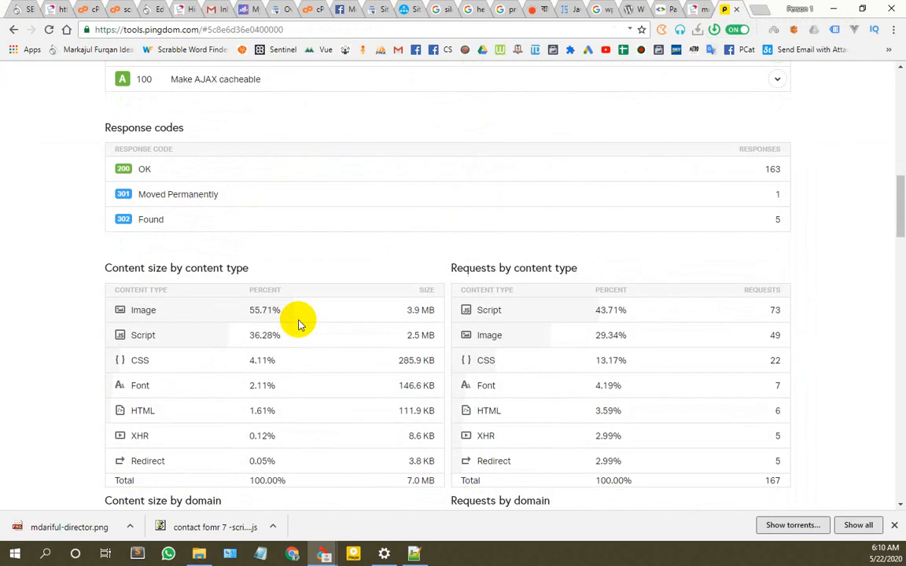
pyautogui.scroll(-5, 298, 324)
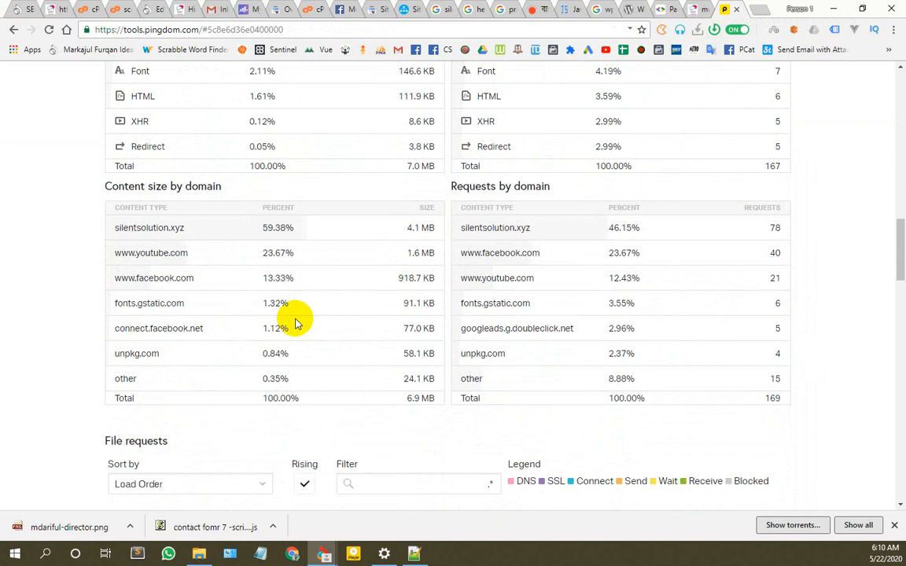
pyautogui.scroll(5, 296, 318)
pyautogui.scroll(-8, 291, 315)
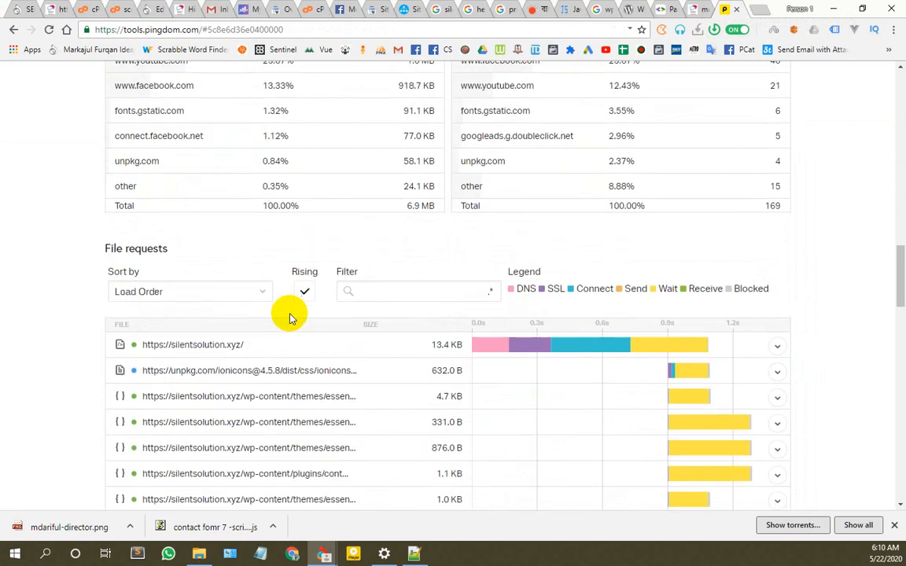
pyautogui.scroll(-3, 289, 316)
pyautogui.moveTo(661, 218)
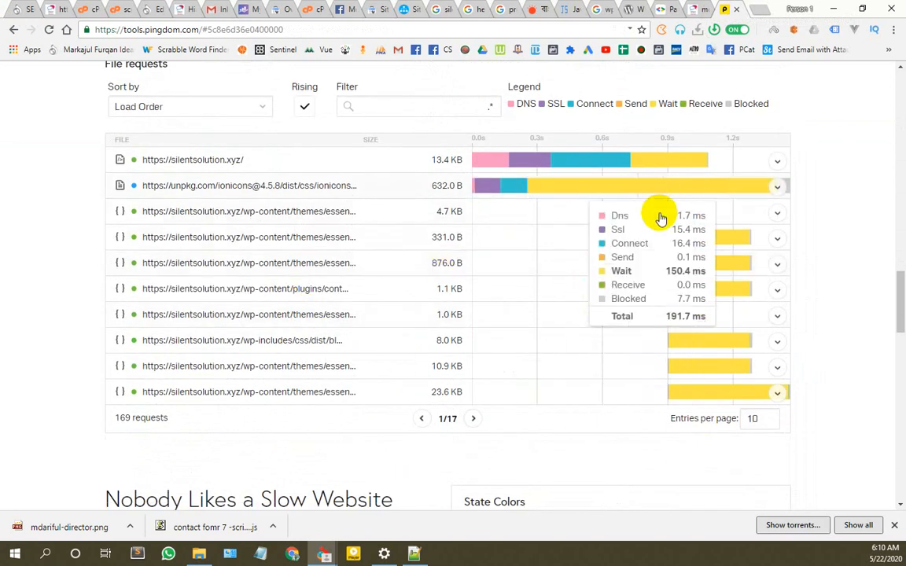
pyautogui.scroll(-12, 243, 251)
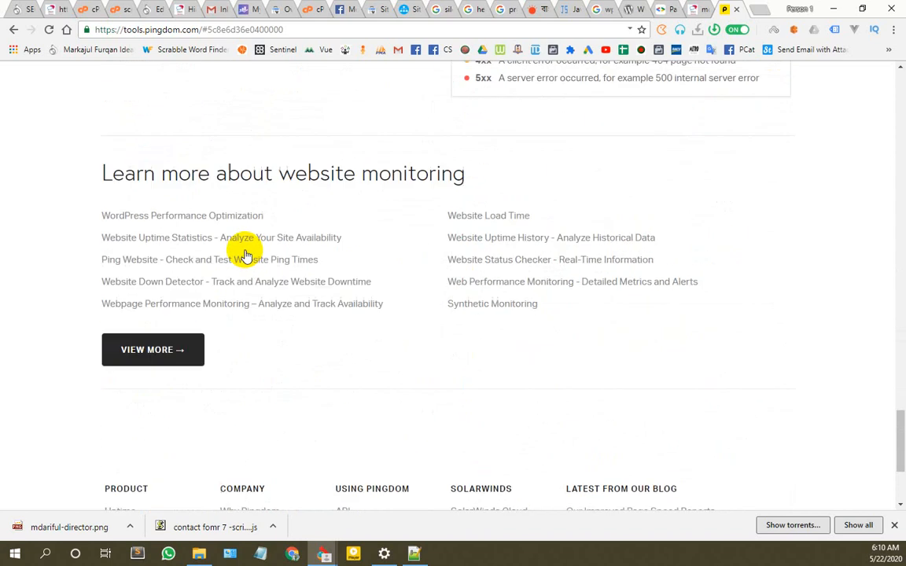
pyautogui.scroll(15, 244, 255)
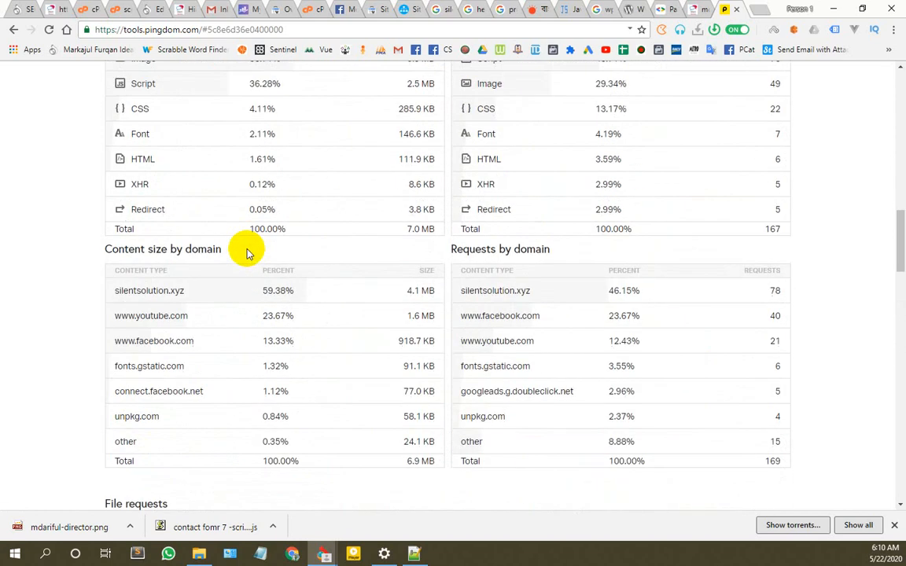
pyautogui.scroll(3, 276, 295)
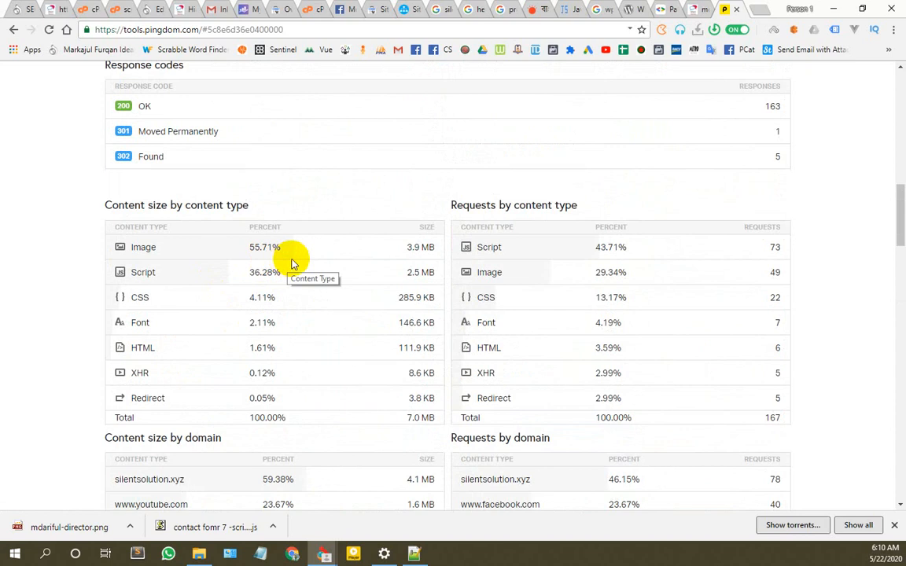
pyautogui.moveTo(437, 250); pyautogui.dragTo(407, 246)
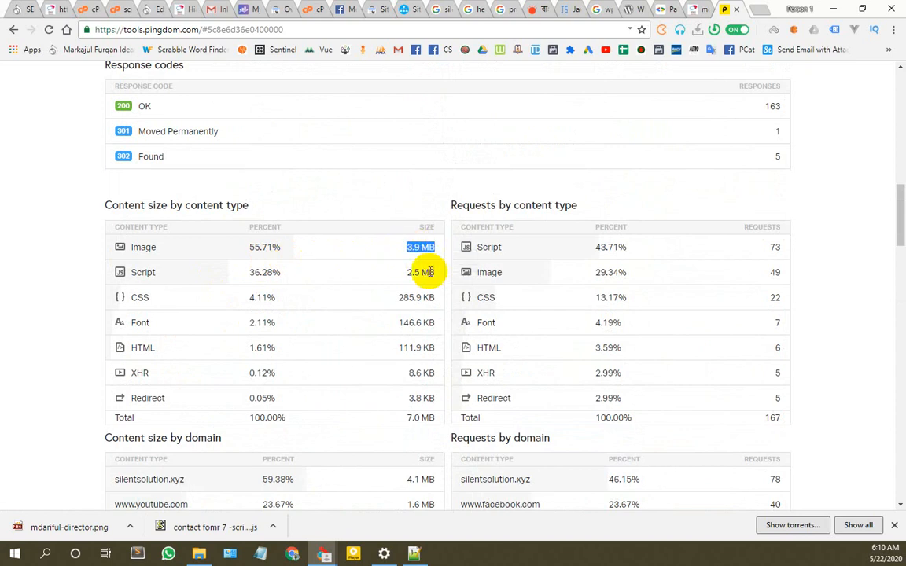
pyautogui.scroll(10, 432, 273)
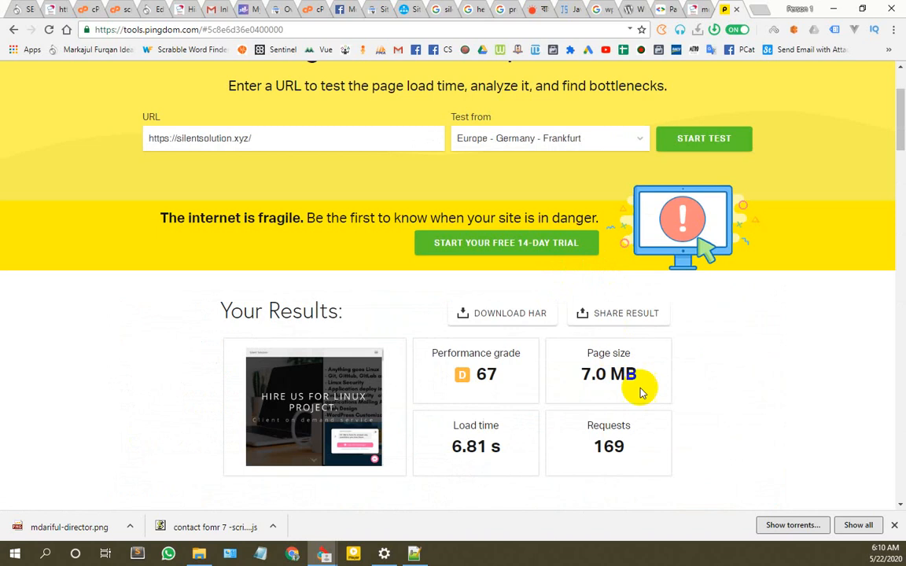
pyautogui.moveTo(640, 378); pyautogui.dragTo(580, 374)
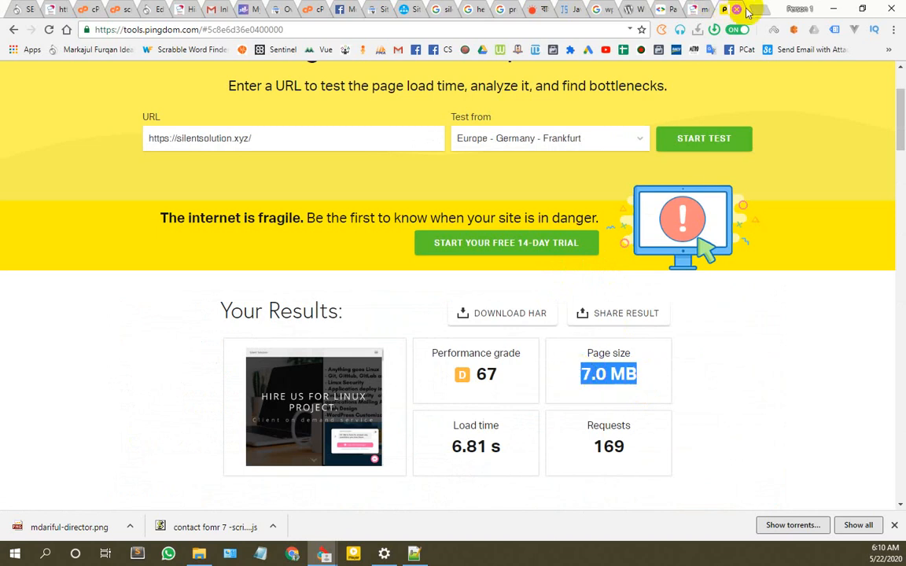
pyautogui.moveTo(285, 137); pyautogui.dragTo(147, 138)
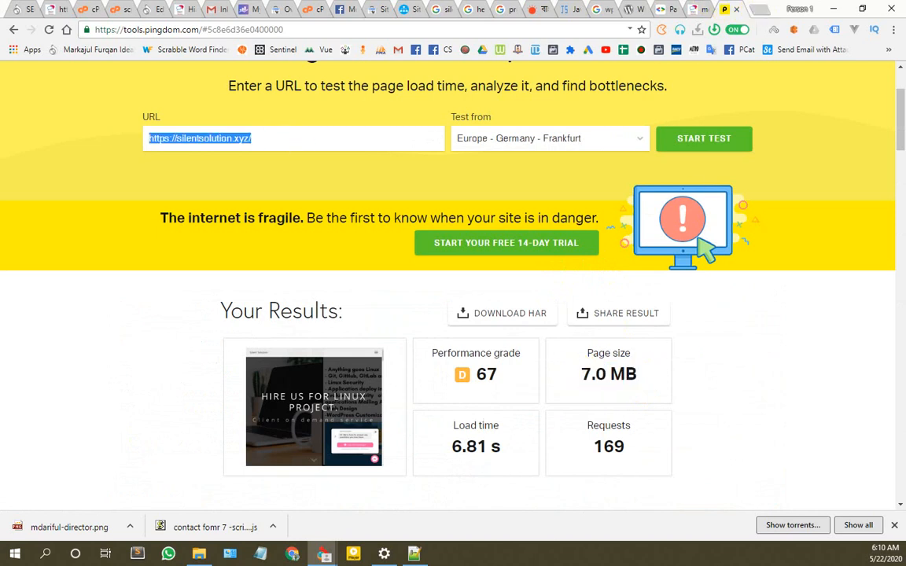
# Step: Start a Pingdom speed test for facebook.com
pyautogui.write('facebook.com')
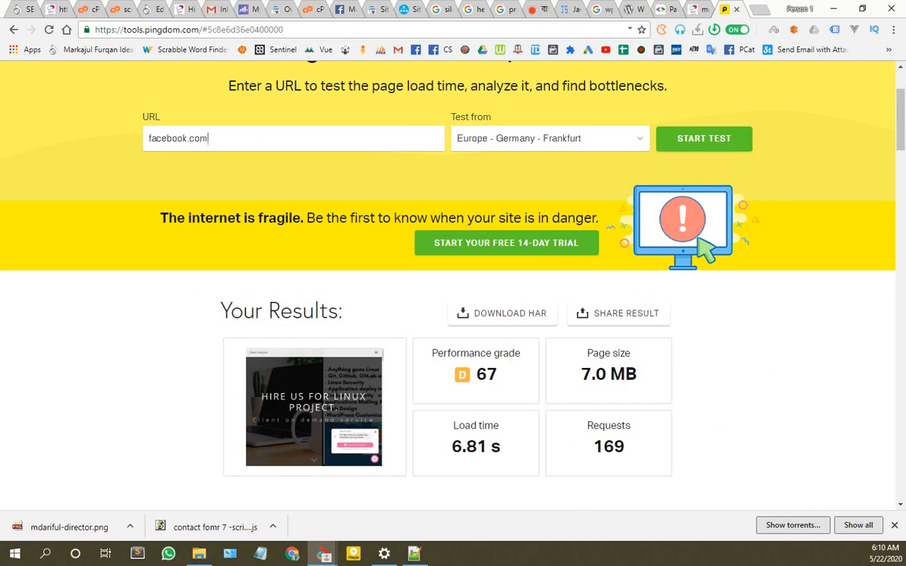
pyautogui.press('Return')
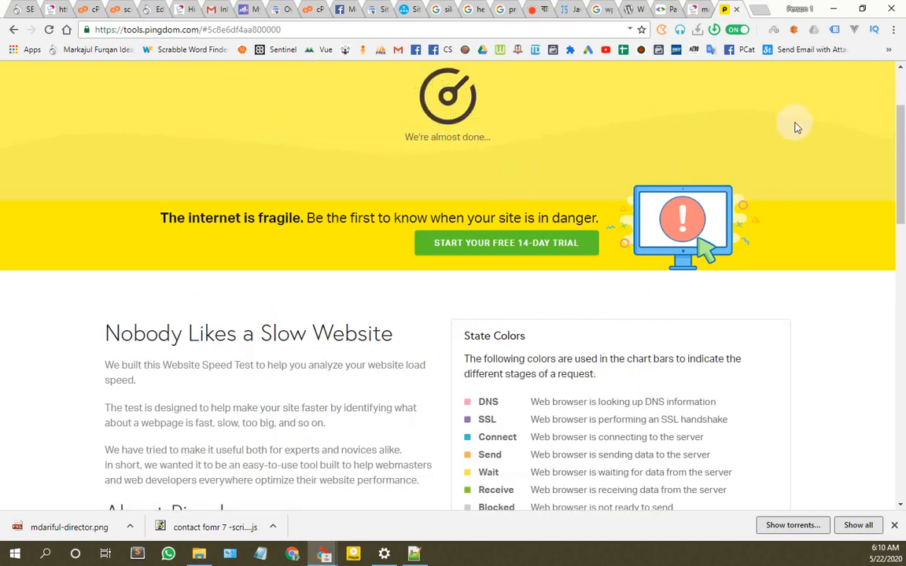
pyautogui.click(759, 10)
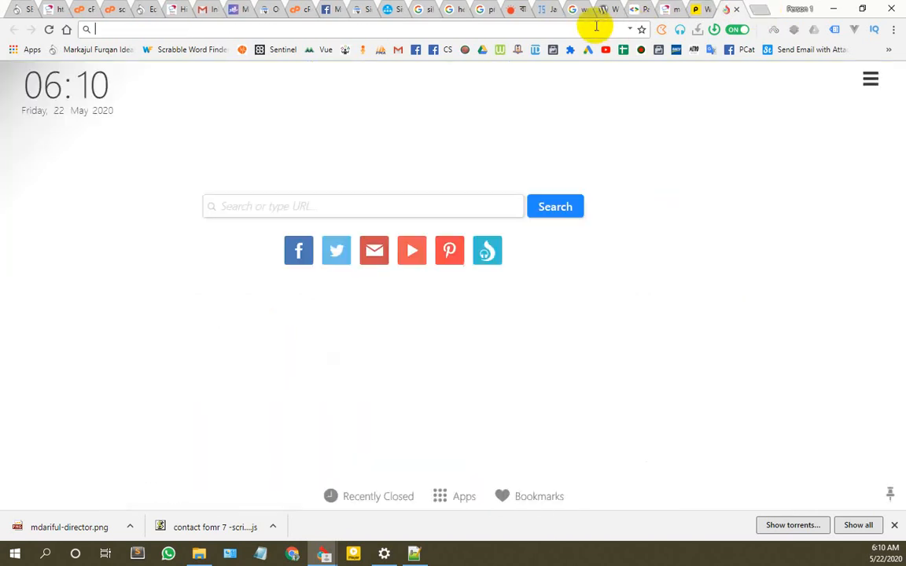
pyautogui.write('prothomalo.com')
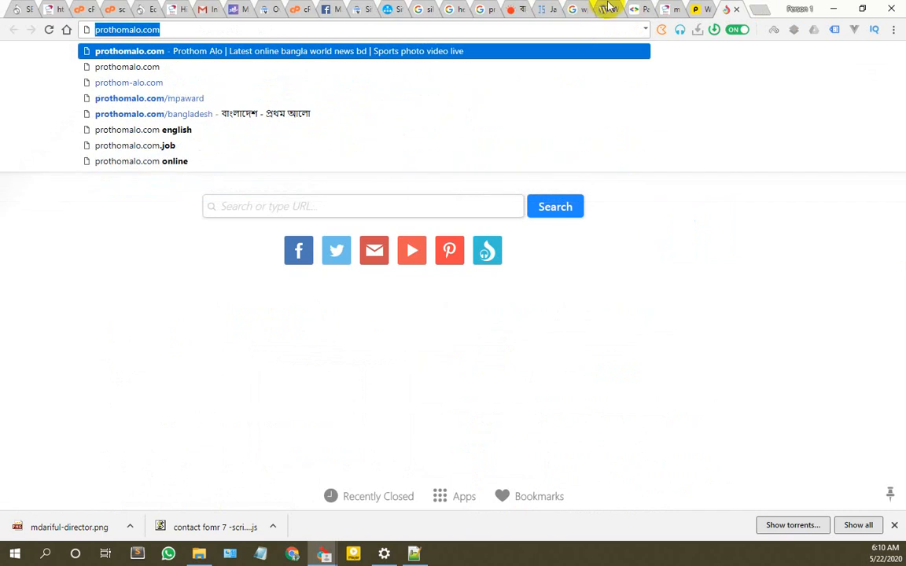
pyautogui.click(695, 10)
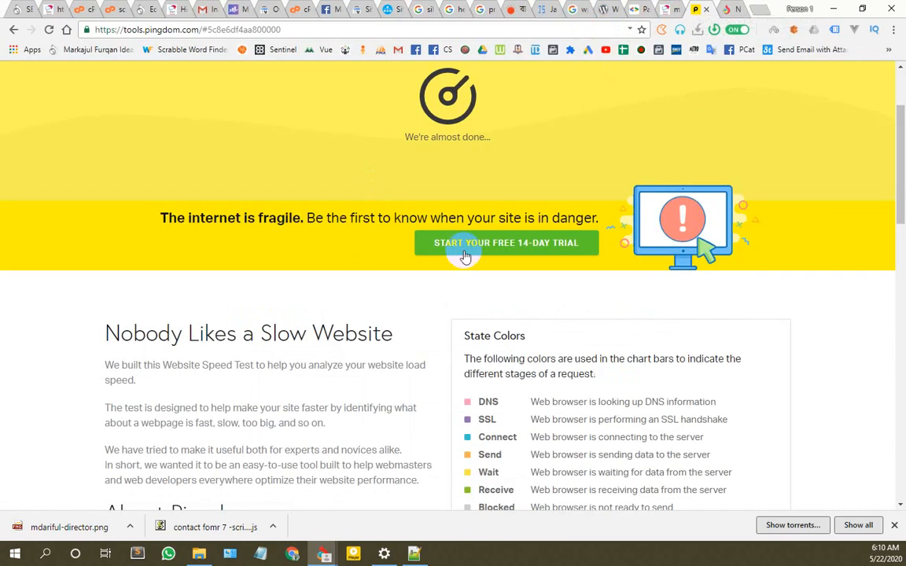
# Step: Review the facebook.com results, highlighting the 2.3 MB page size and 1.7 MB script size
pyautogui.scroll(3, 465, 250)
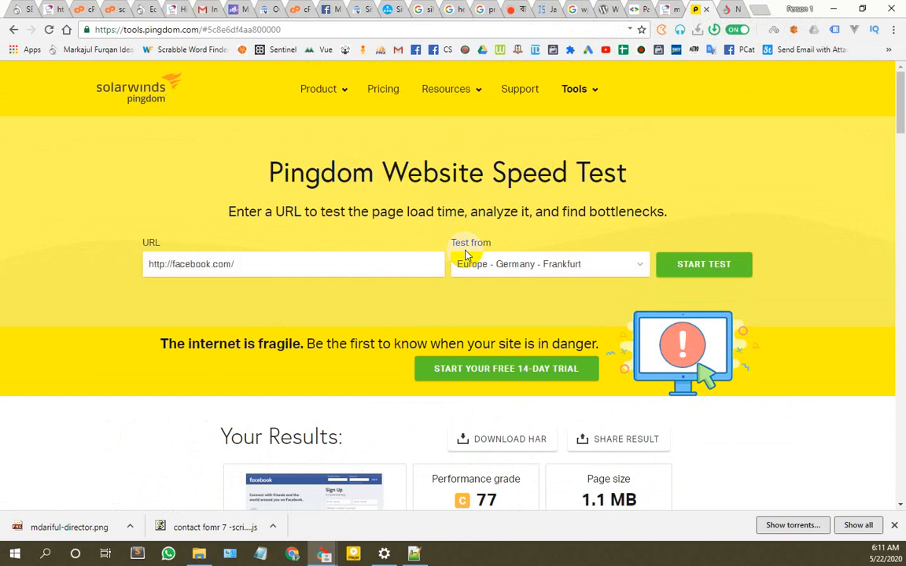
pyautogui.scroll(-4, 459, 263)
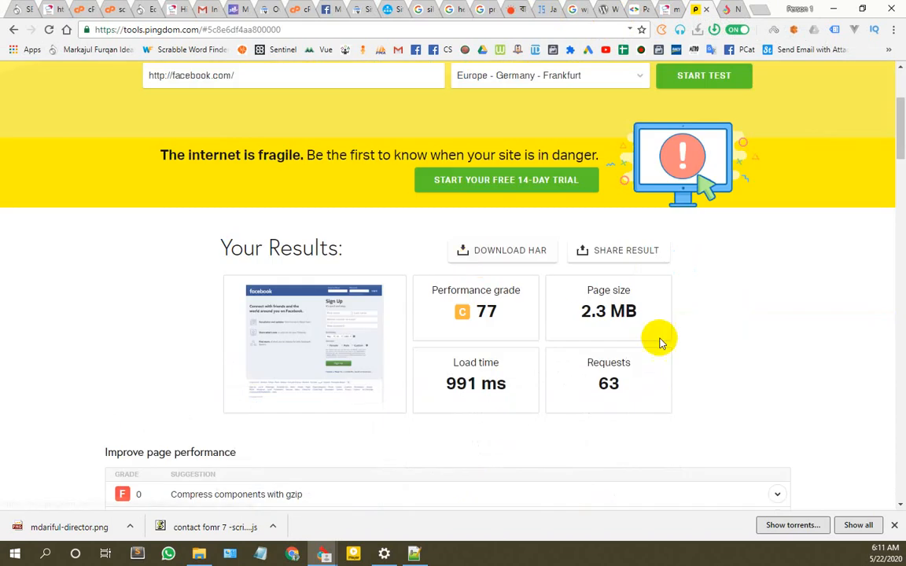
pyautogui.tripleClick(582, 312)
pyautogui.scroll(-10, 319, 343)
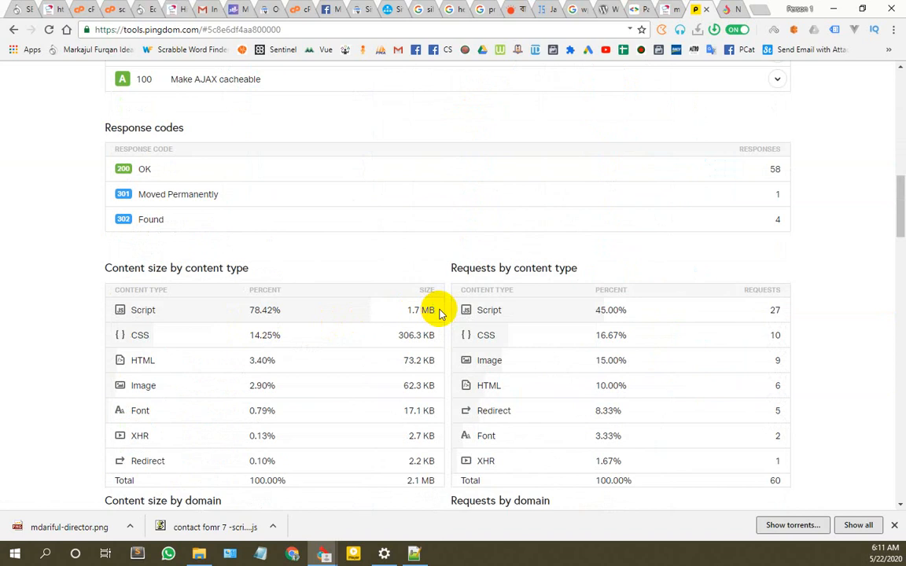
pyautogui.moveTo(438, 309); pyautogui.dragTo(401, 312)
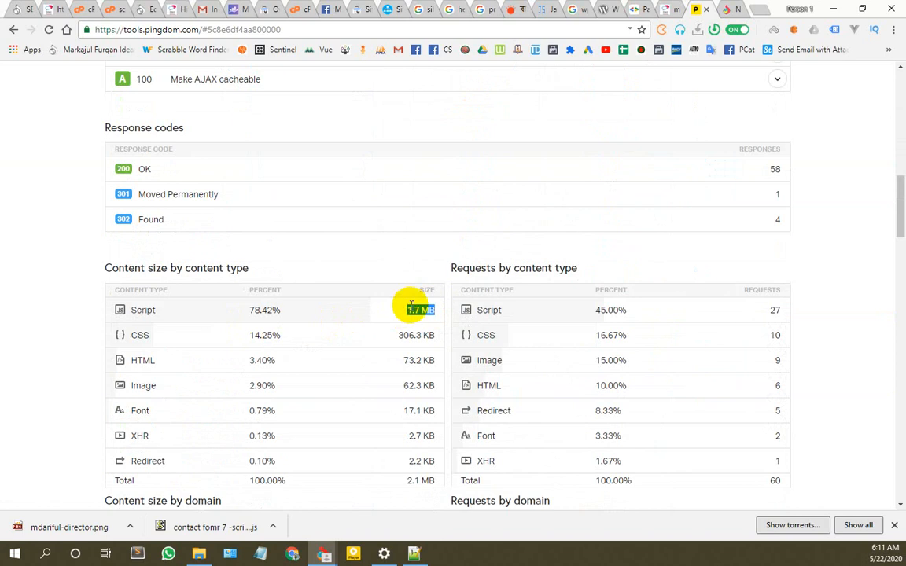
pyautogui.scroll(10, 410, 305)
pyautogui.moveTo(250, 272); pyautogui.dragTo(40, 265)
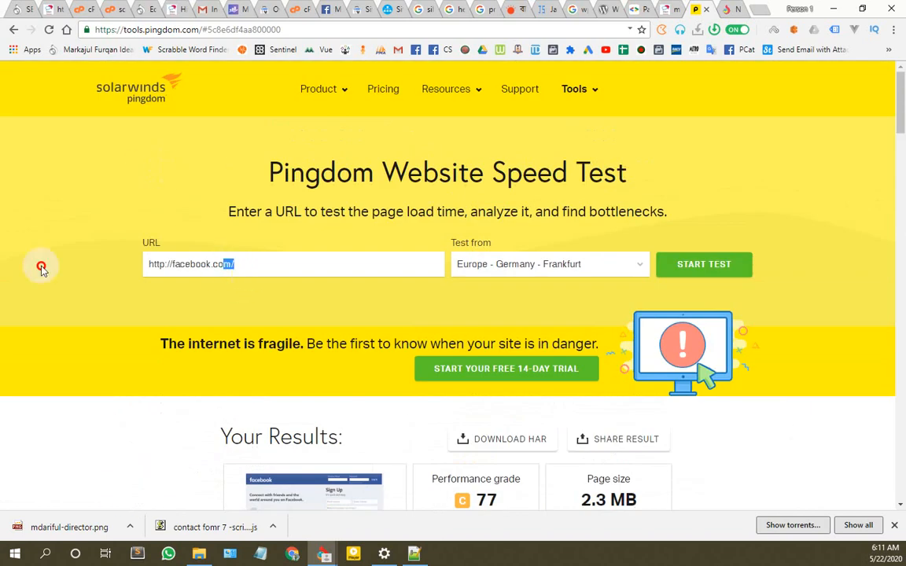
pyautogui.write('https://prothomalo.com')
# Step: Run the Pingdom test for prothomalo.com and compare with the Rank Math SEO score
pyautogui.click(703, 265)
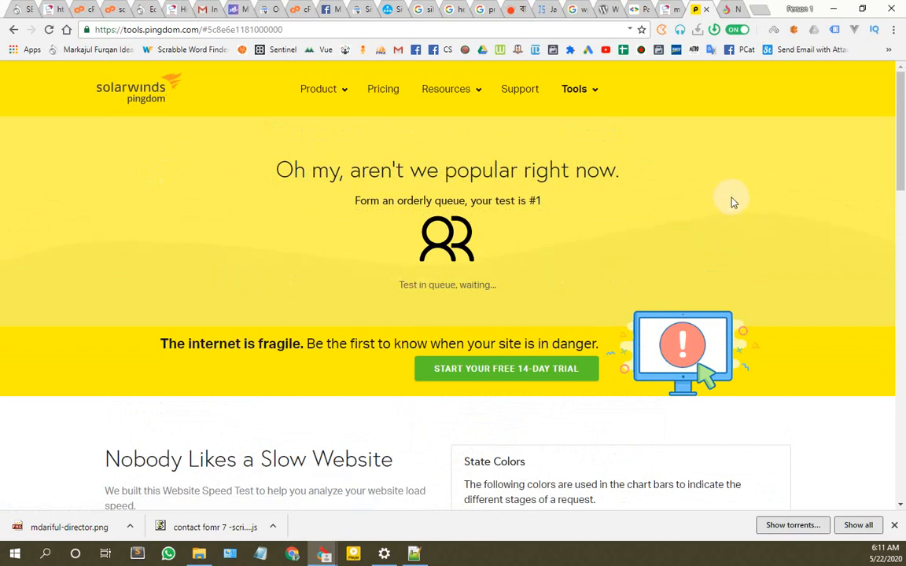
pyautogui.scroll(-4, 731, 202)
pyautogui.scroll(3, 731, 202)
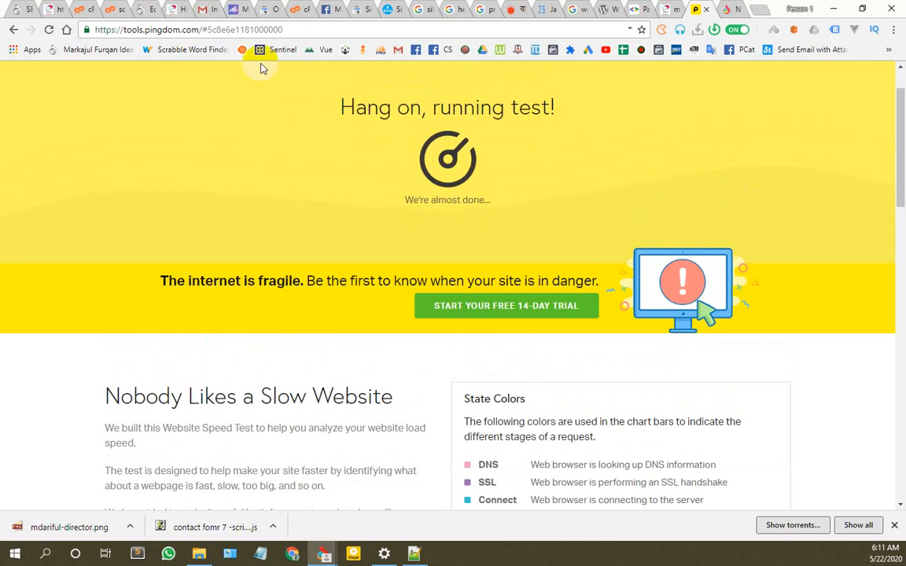
pyautogui.click(16, 7)
pyautogui.scroll(20, 284, 259)
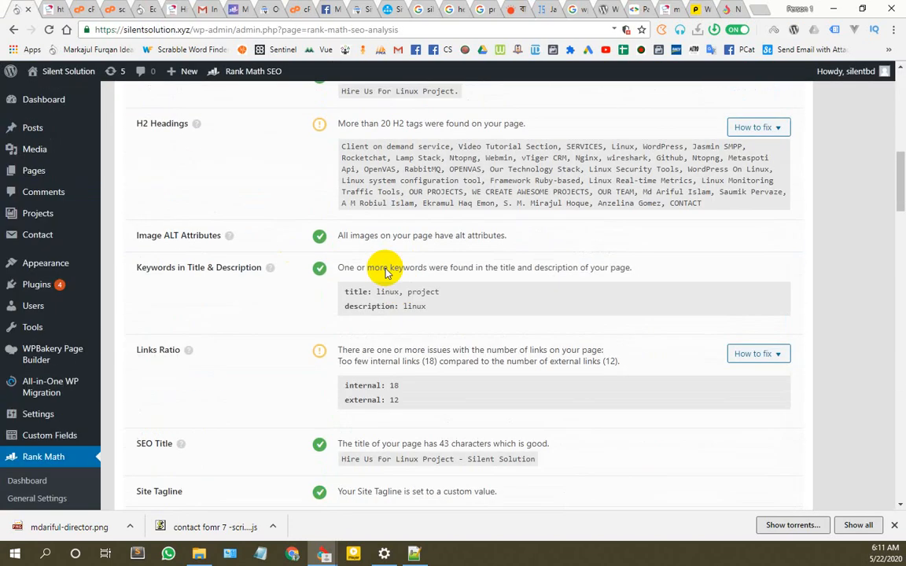
pyautogui.scroll(10, 385, 271)
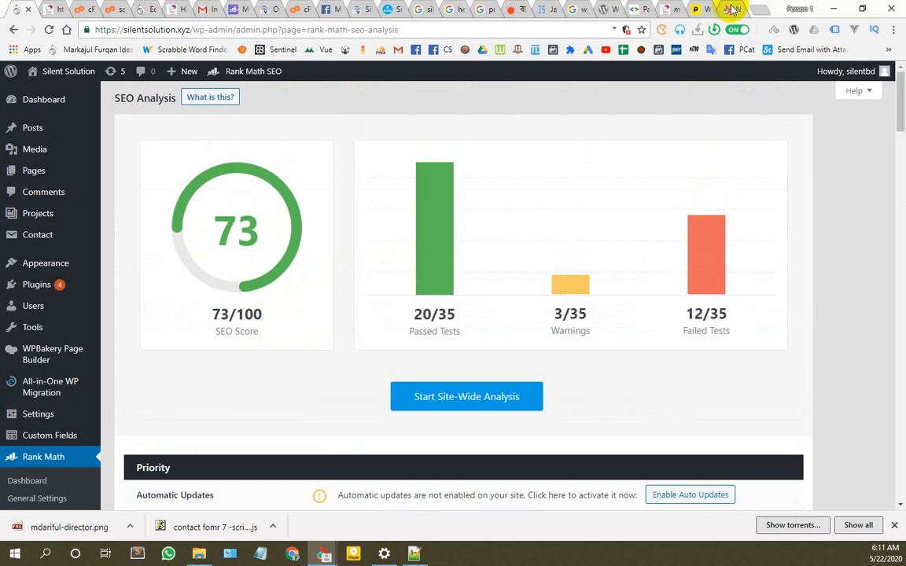
pyautogui.click(705, 9)
pyautogui.click(702, 11)
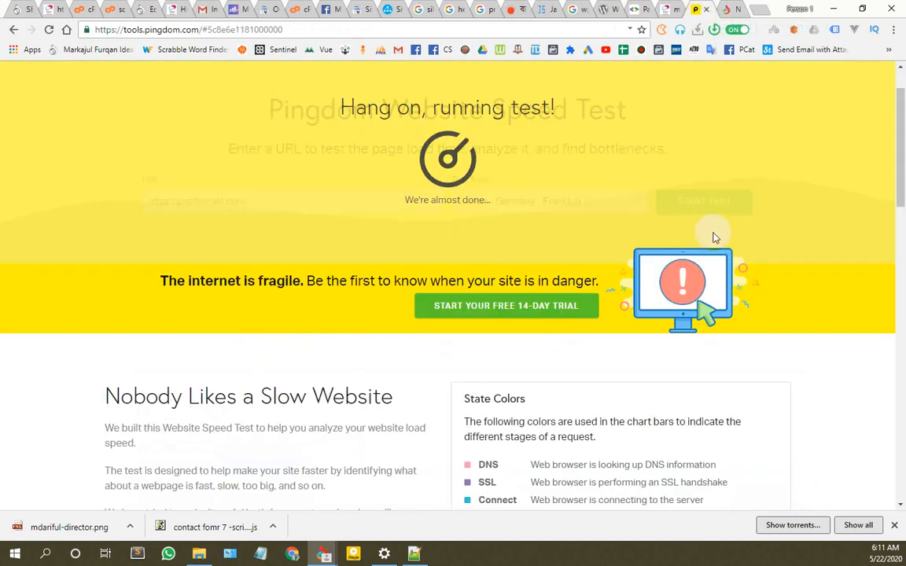
# Step: Highlight the 313 requests and 2.50 s load time in the prothomalo.com results
pyautogui.scroll(-5, 374, 217)
pyautogui.scroll(-4, 374, 217)
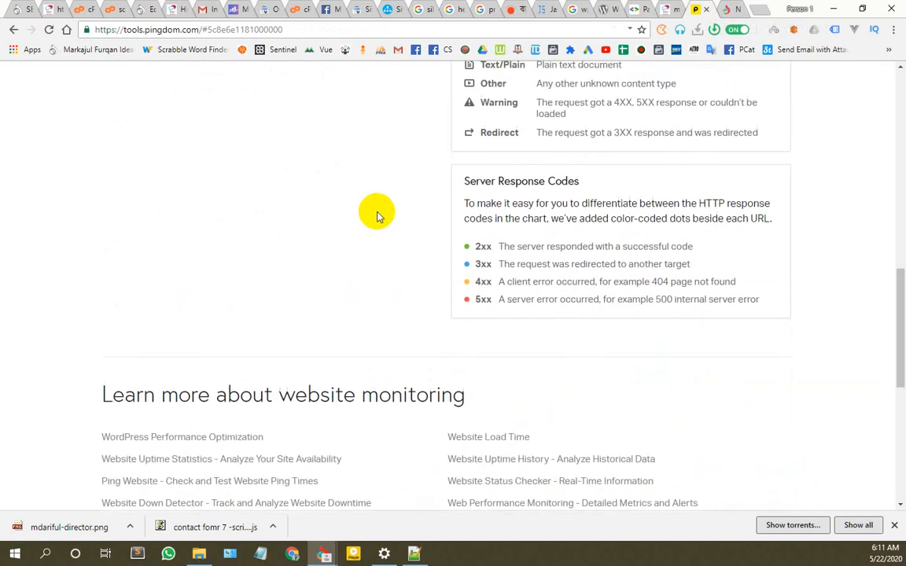
pyautogui.scroll(1, 340, 250)
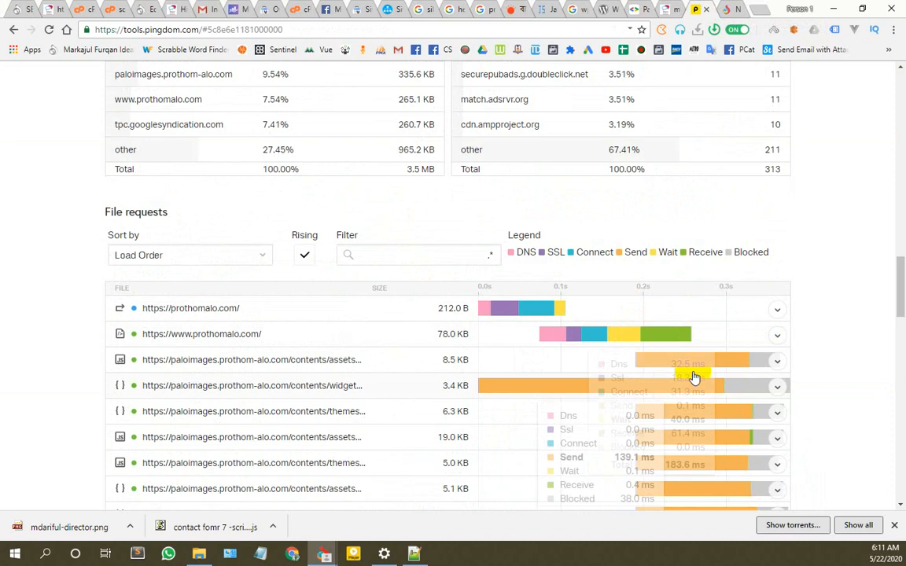
pyautogui.moveTo(688, 367)
pyautogui.scroll(-1, 690, 370)
pyautogui.scroll(-1, 690, 370)
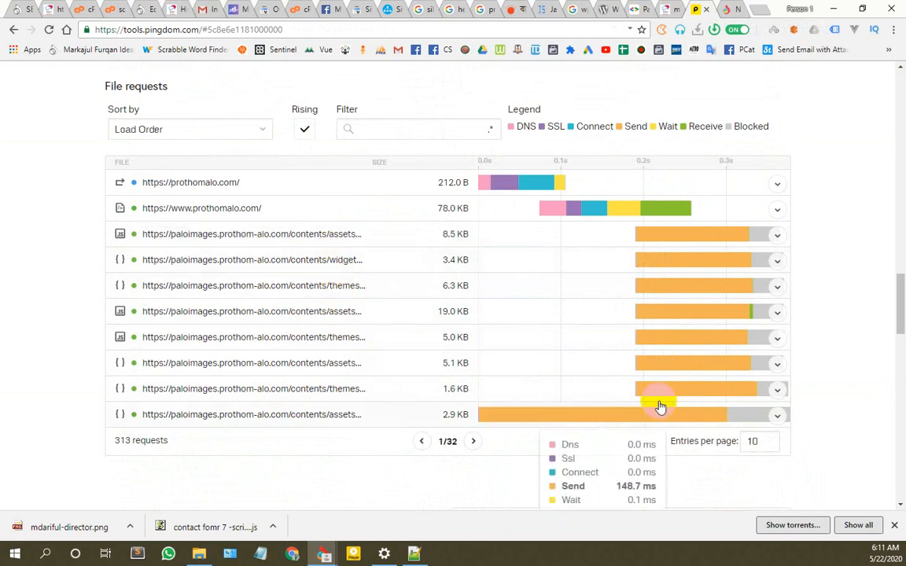
pyautogui.scroll(3, 638, 398)
pyautogui.scroll(15, 638, 397)
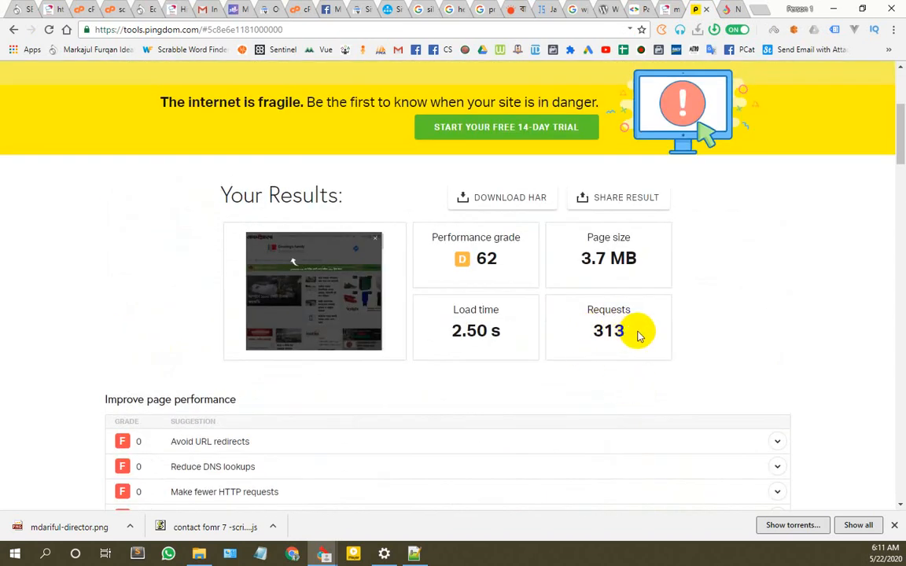
pyautogui.moveTo(632, 333); pyautogui.dragTo(589, 341)
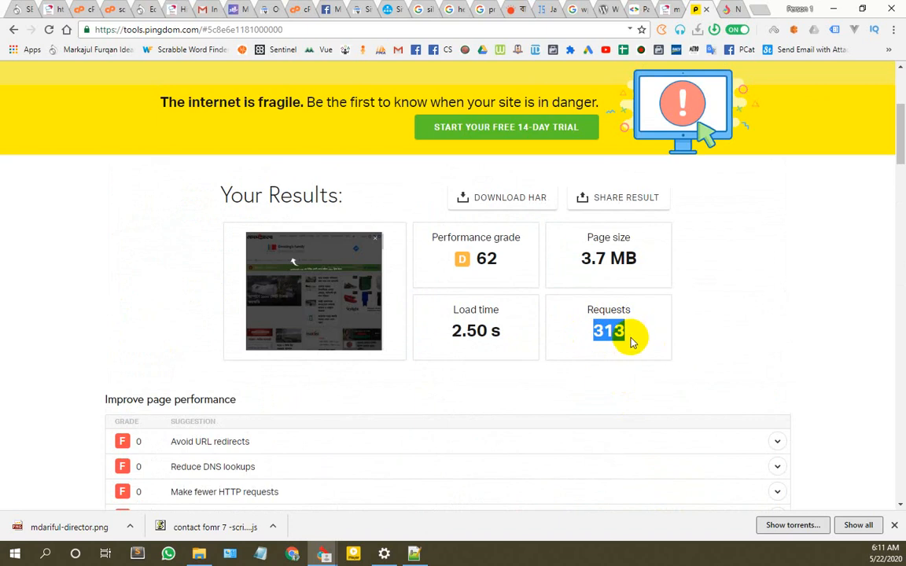
pyautogui.moveTo(504, 333); pyautogui.dragTo(450, 334)
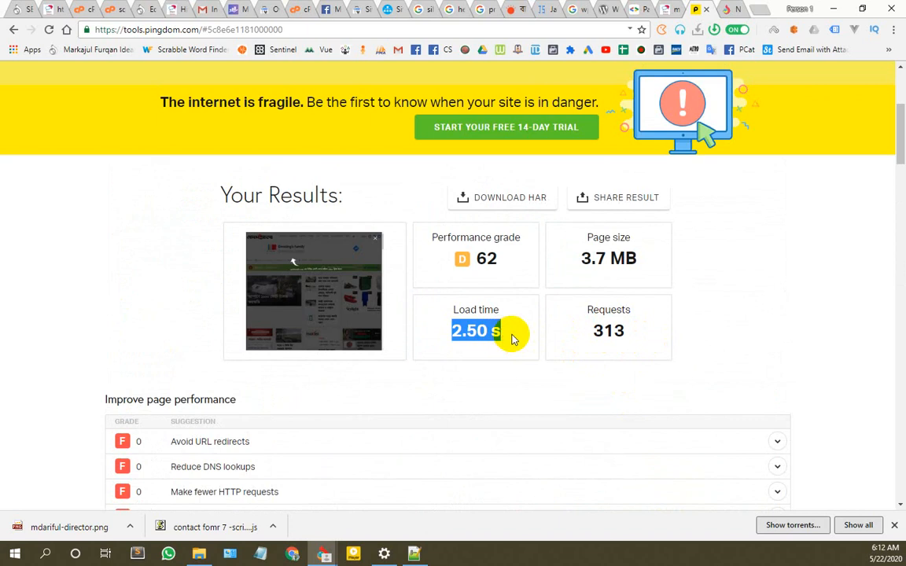
pyautogui.click(511, 338)
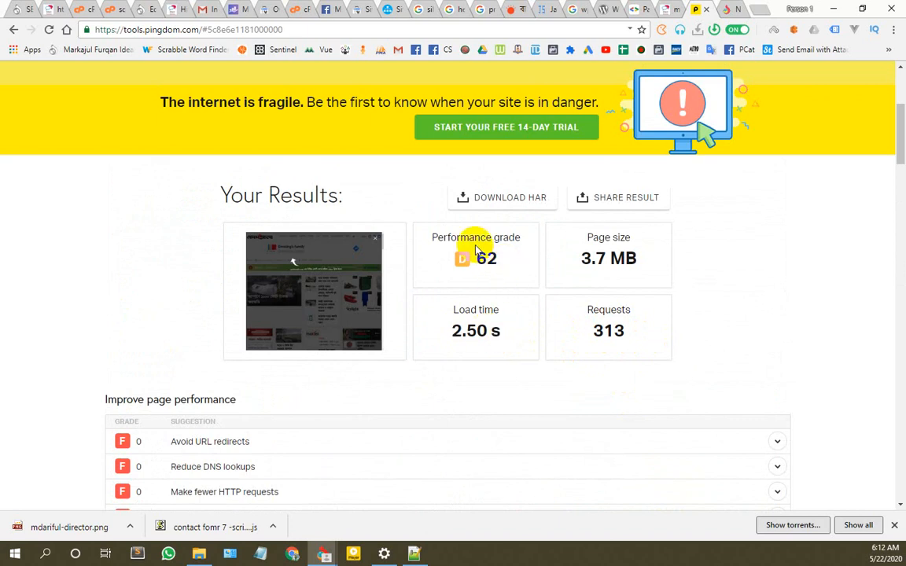
pyautogui.click(757, 13)
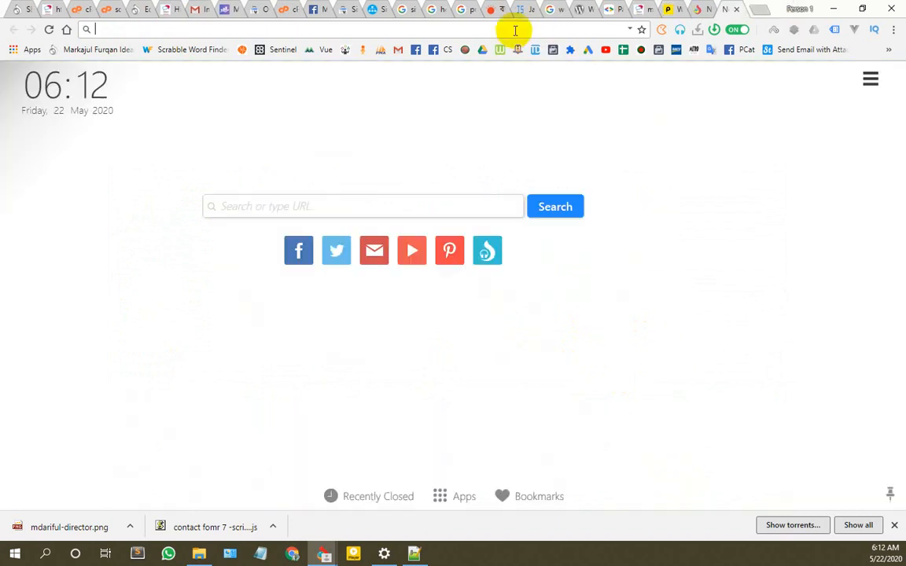
# Step: Go to who.is and look up the WHOIS record for prothomalo.com
pyautogui.write('q=')
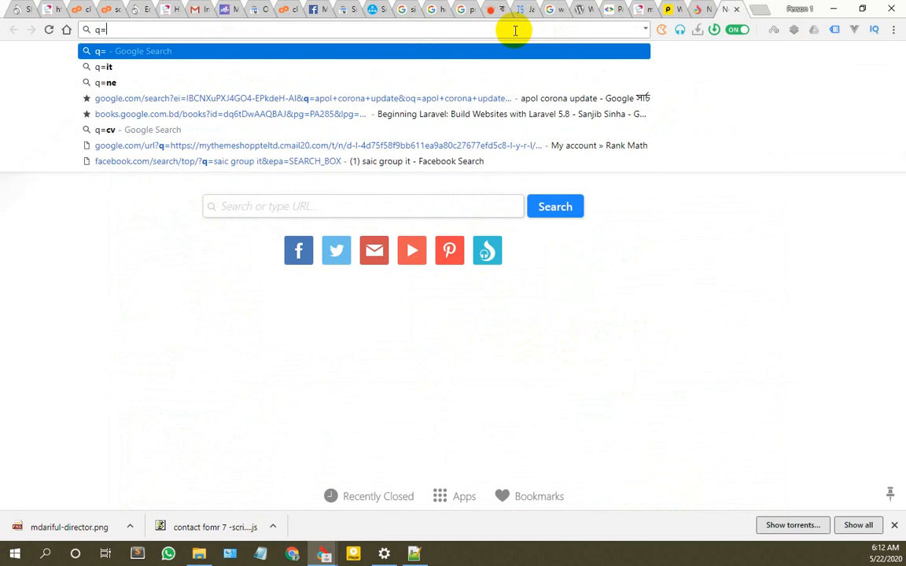
pyautogui.press('BackSpace')
pyautogui.write('who.is')
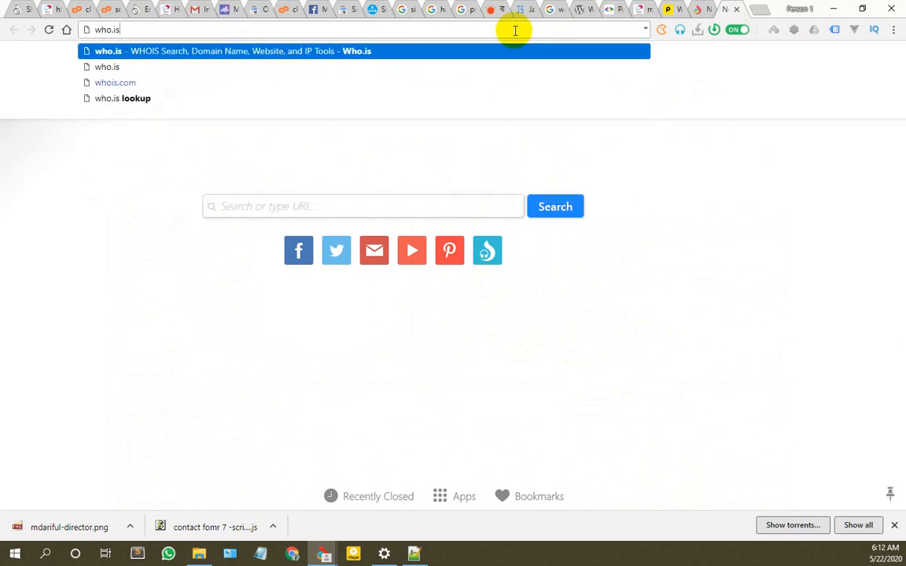
pyautogui.press('Return')
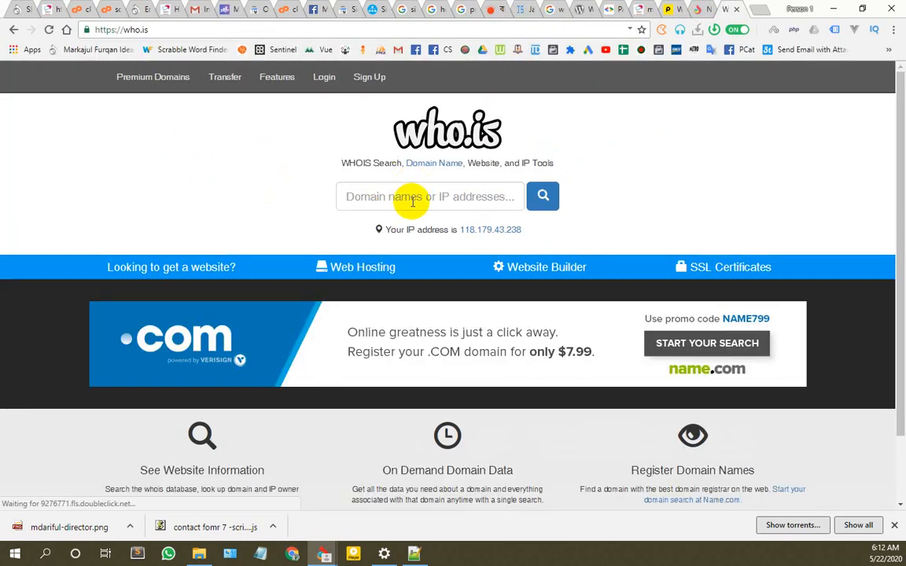
pyautogui.click(477, 201)
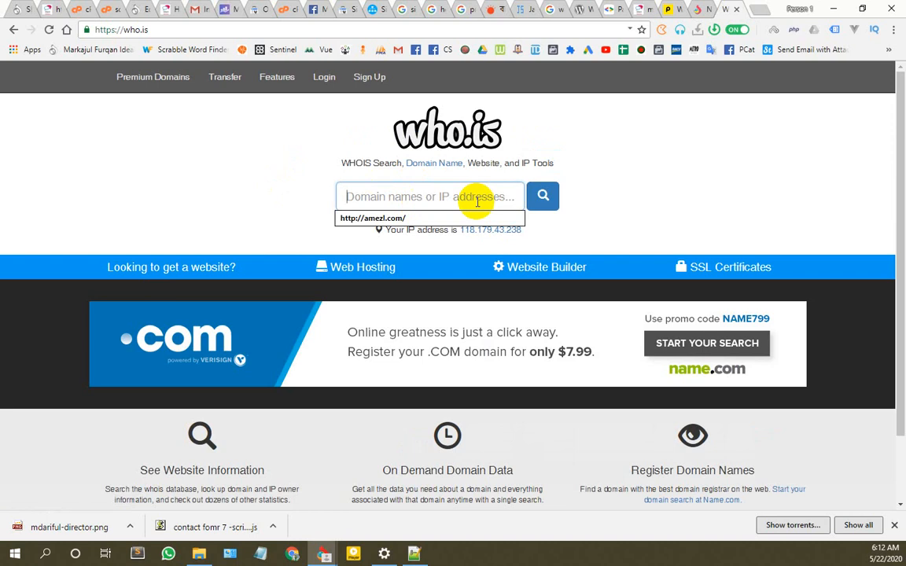
pyautogui.write('https://prothomalo.com')
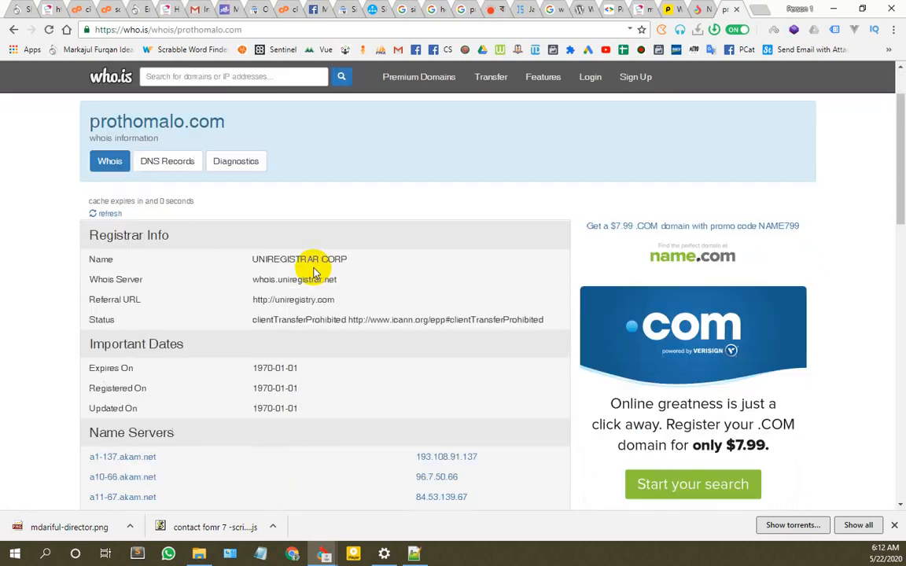
# Step: Review the prothomalo.com record, marking its Expires, Registered and Updated dates
pyautogui.scroll(-1, 315, 259)
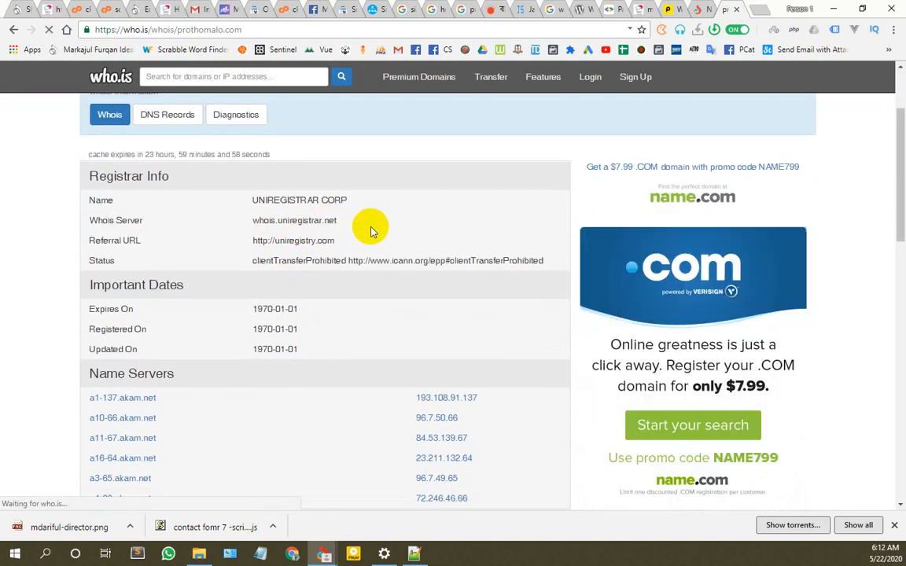
pyautogui.scroll(-1, 306, 298)
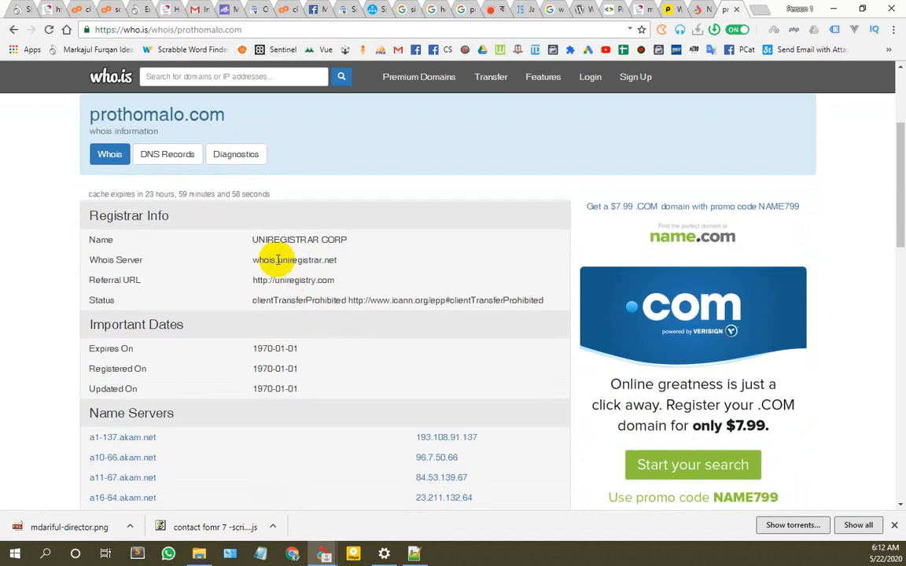
pyautogui.scroll(-2, 441, 253)
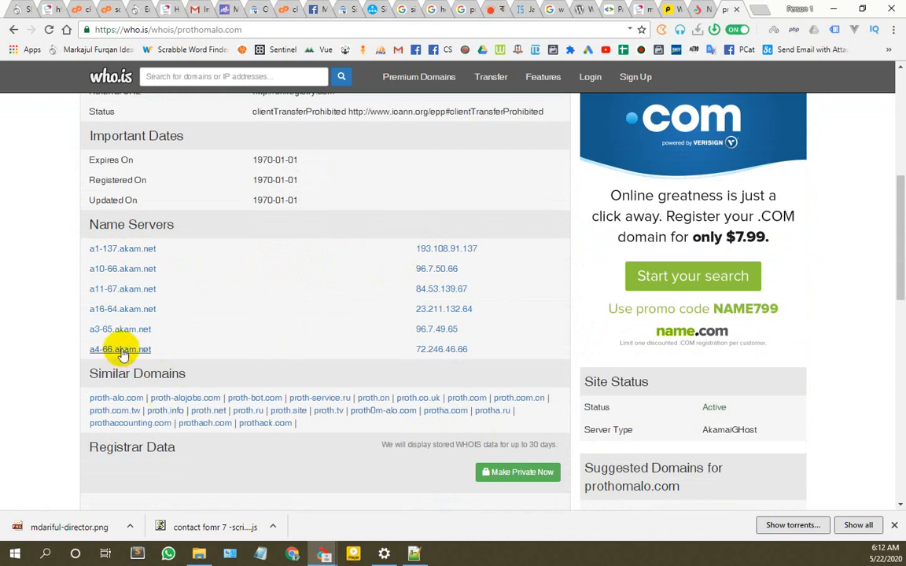
pyautogui.scroll(-4, 141, 268)
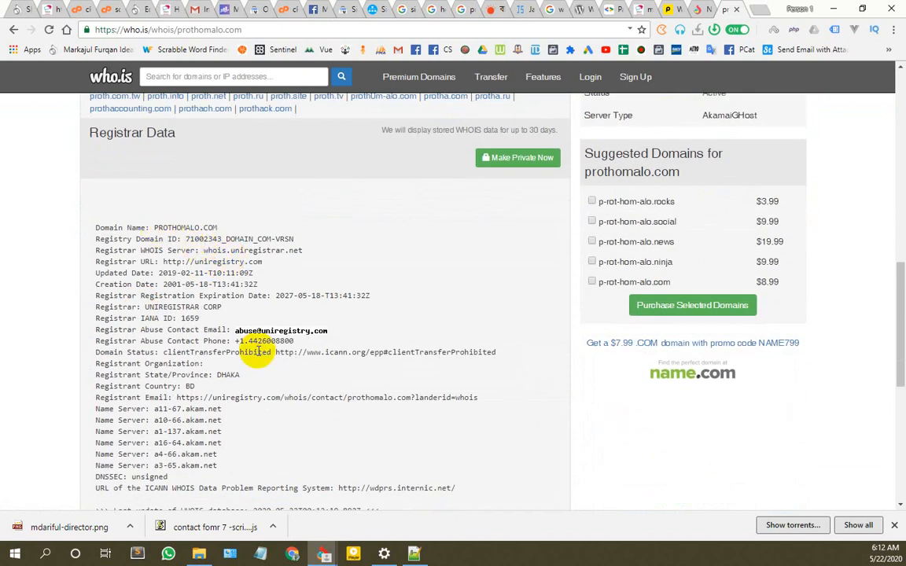
pyautogui.scroll(-4, 347, 347)
pyautogui.scroll(11, 390, 370)
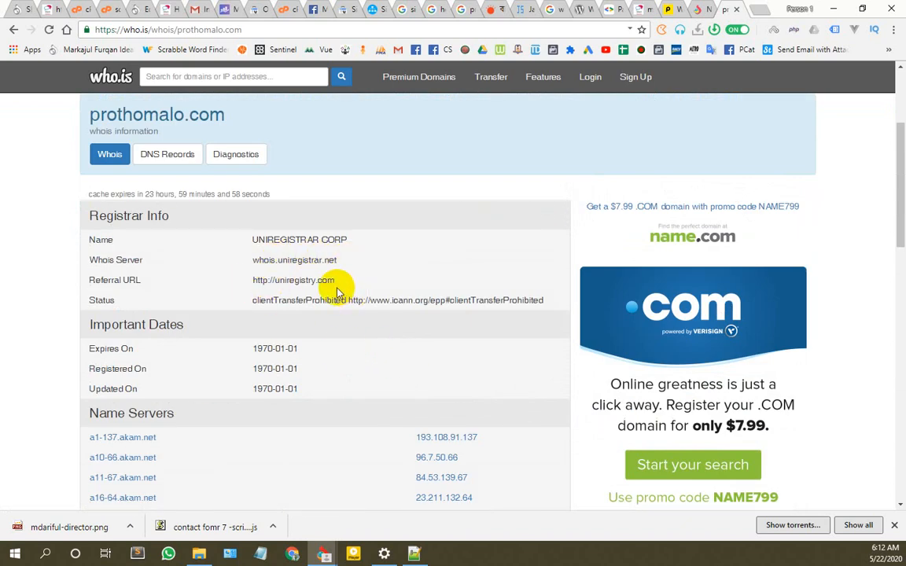
pyautogui.scroll(-1, 296, 334)
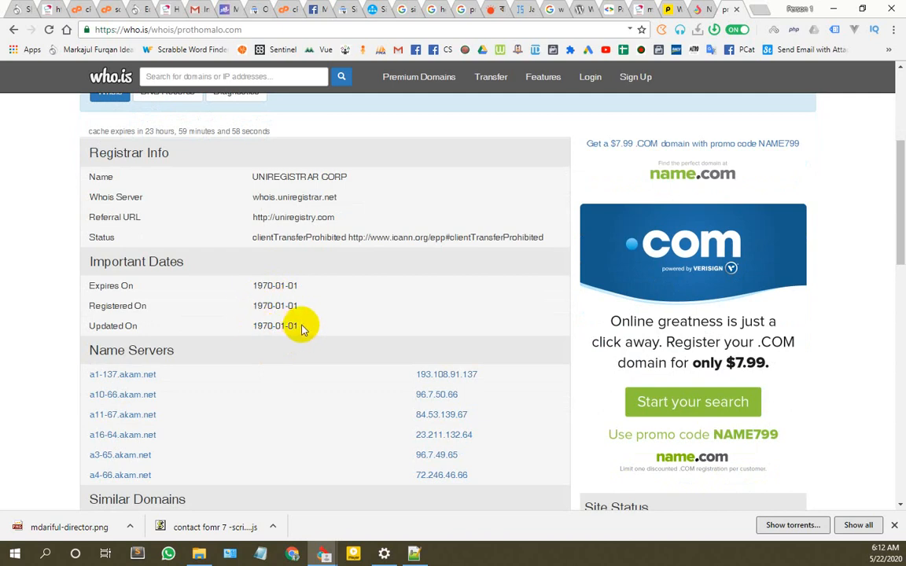
pyautogui.moveTo(301, 328); pyautogui.dragTo(243, 287)
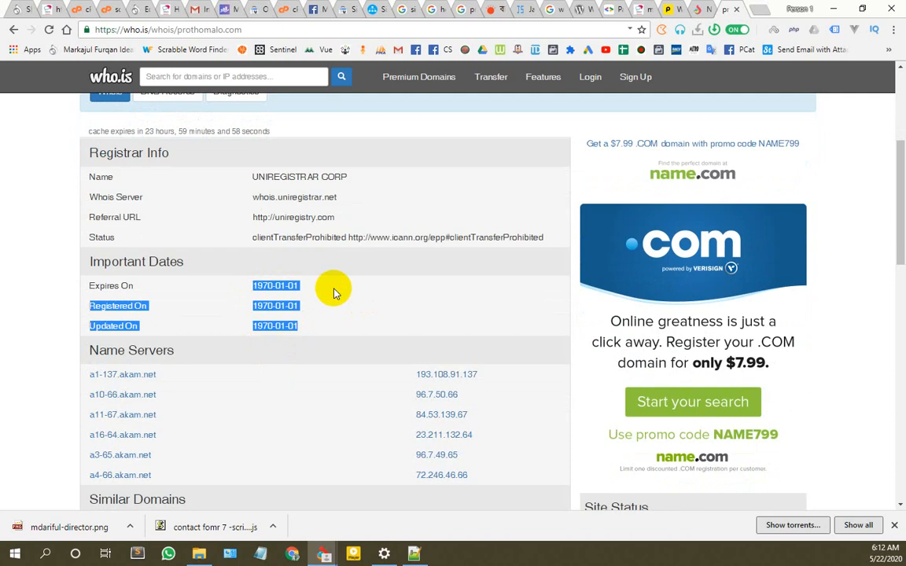
pyautogui.scroll(-5, 371, 279)
pyautogui.scroll(4, 705, 316)
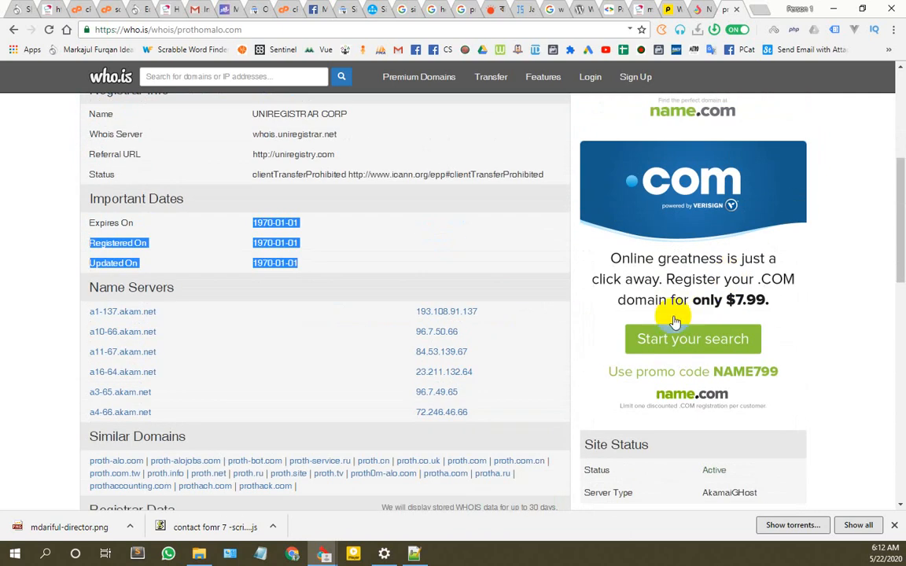
pyautogui.scroll(-5, 692, 338)
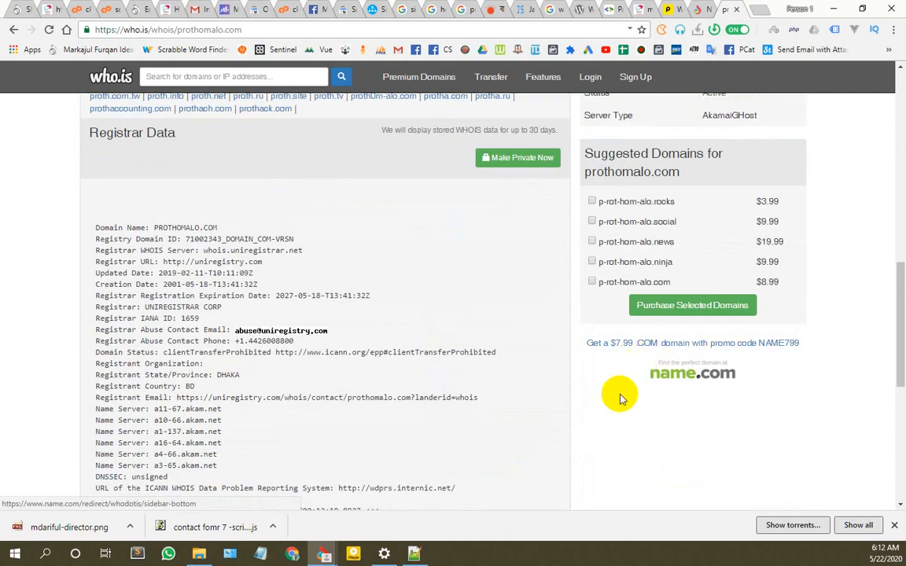
pyautogui.scroll(6, 617, 403)
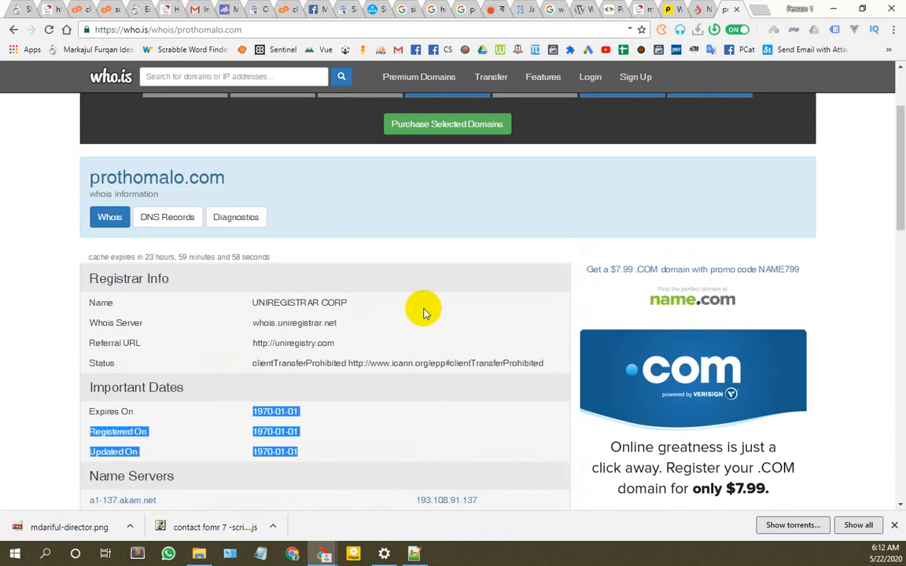
pyautogui.click(281, 307)
pyautogui.scroll(-3, 377, 306)
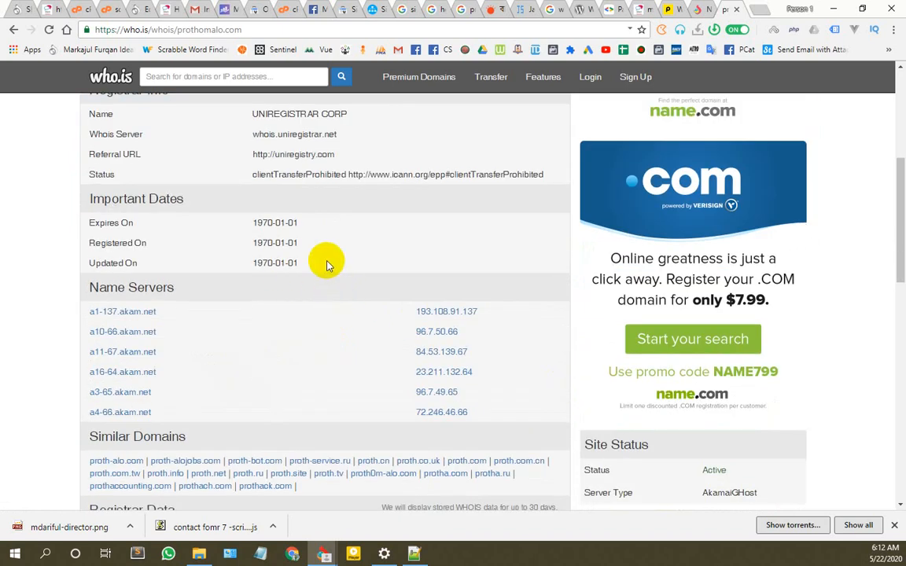
pyautogui.scroll(5, 405, 307)
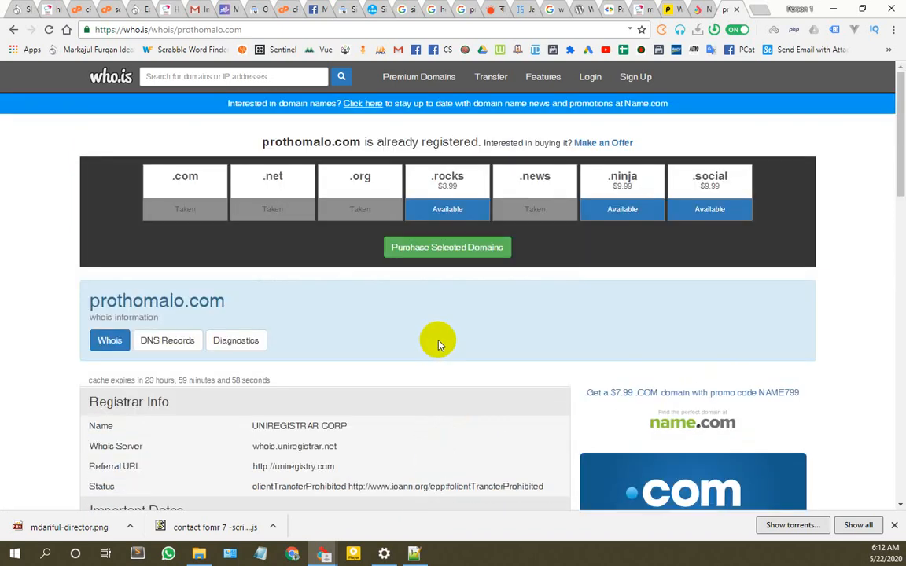
pyautogui.scroll(-5, 438, 343)
# Step: Open the 193.108.91.137 IP profile in a new tab and review it
pyautogui.rightClick(477, 253)
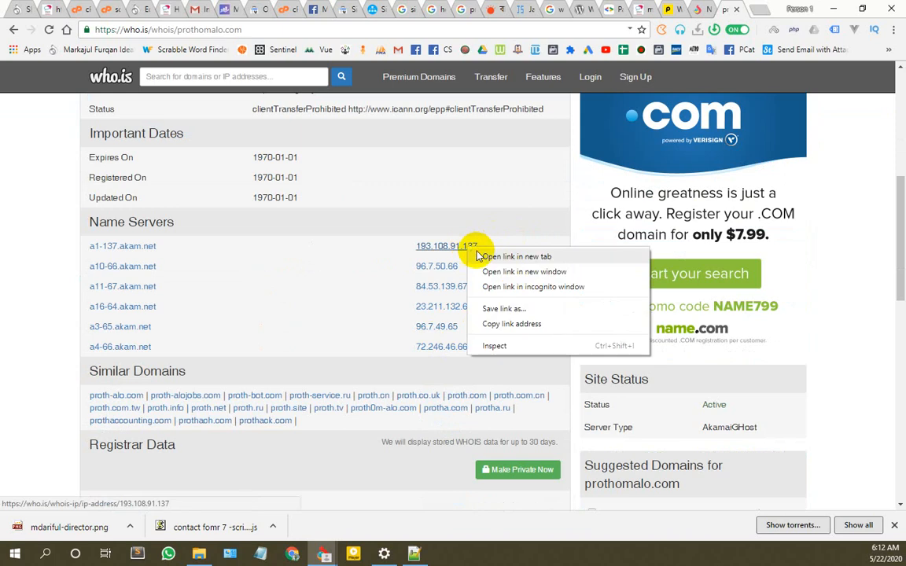
pyautogui.click(479, 256)
pyautogui.click(731, 9)
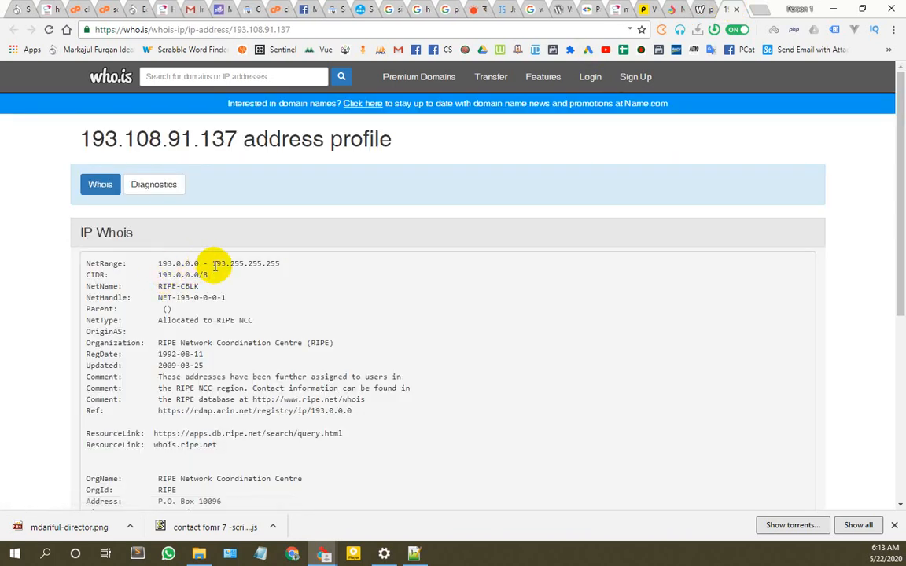
pyautogui.scroll(-5, 283, 238)
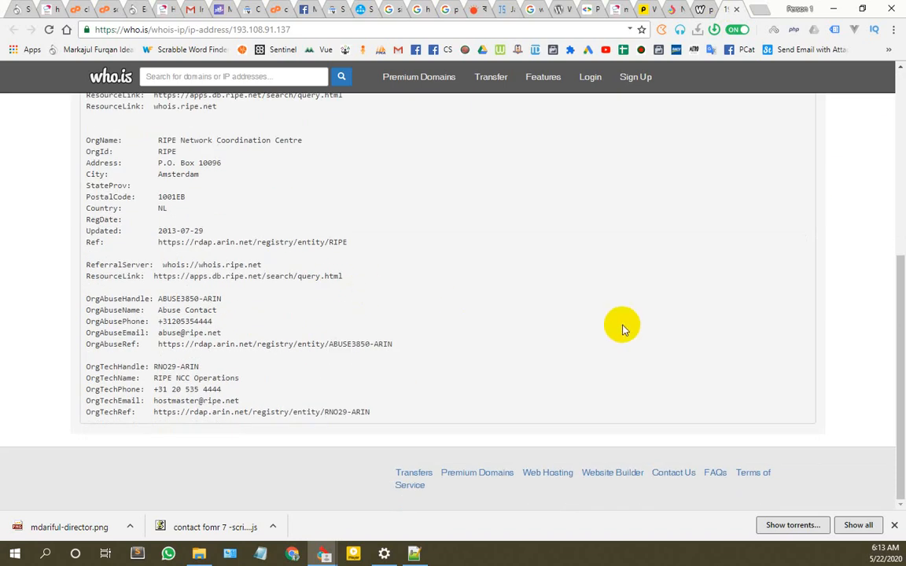
pyautogui.scroll(6, 620, 326)
pyautogui.click(702, 8)
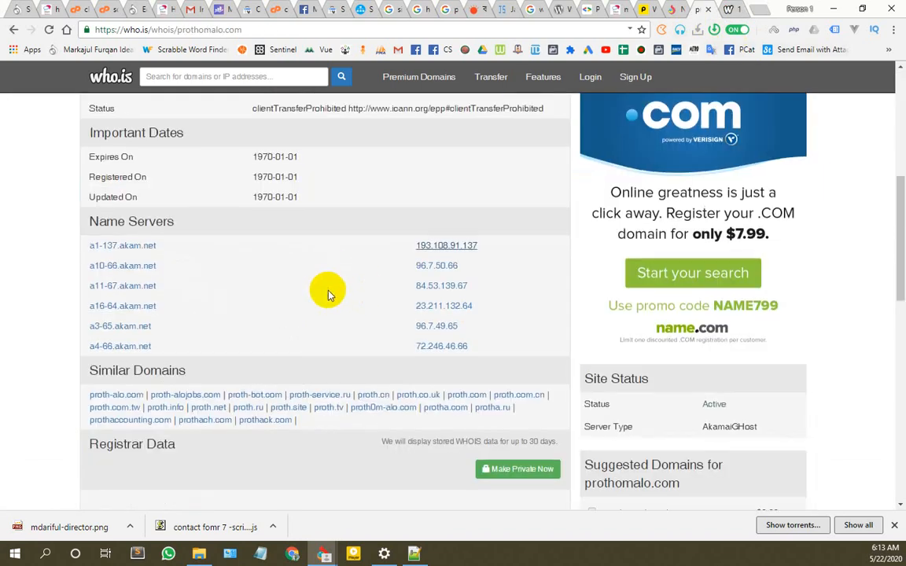
pyautogui.scroll(-7, 323, 294)
pyautogui.scroll(2, 259, 295)
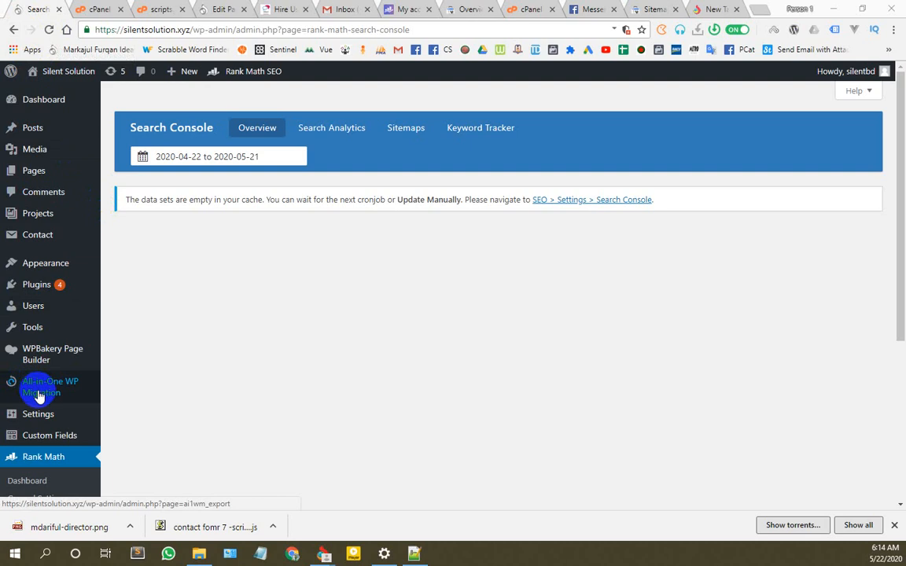
# Step: Check the Silent Solution front page footer, then return to Rank Math's Links settings
pyautogui.scroll(-3, 40, 395)
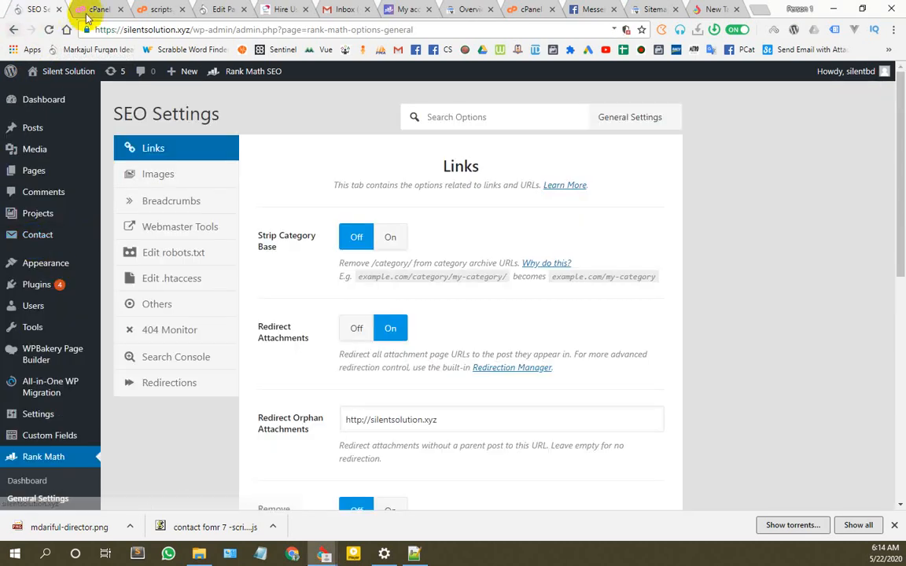
pyautogui.click(277, 8)
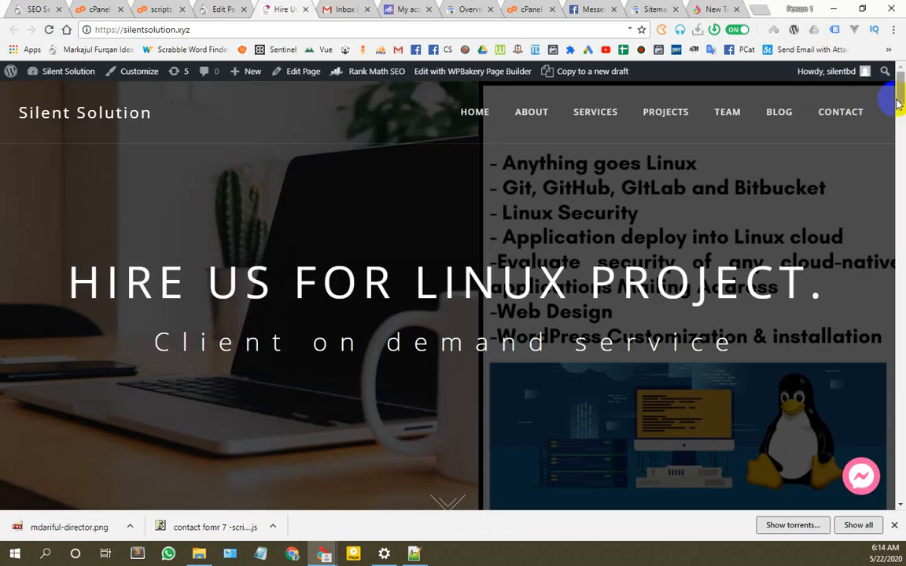
pyautogui.moveTo(898, 104); pyautogui.dragTo(898, 511)
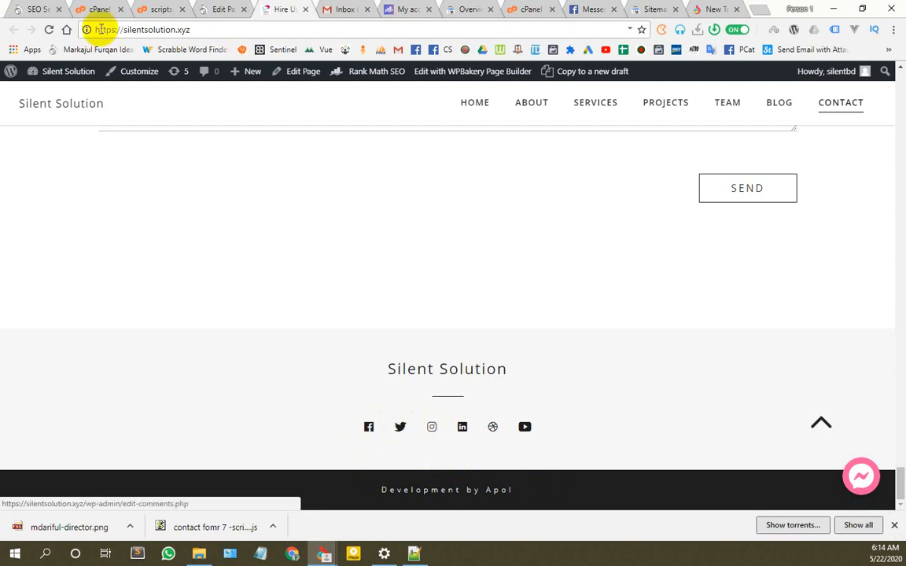
pyautogui.click(28, 8)
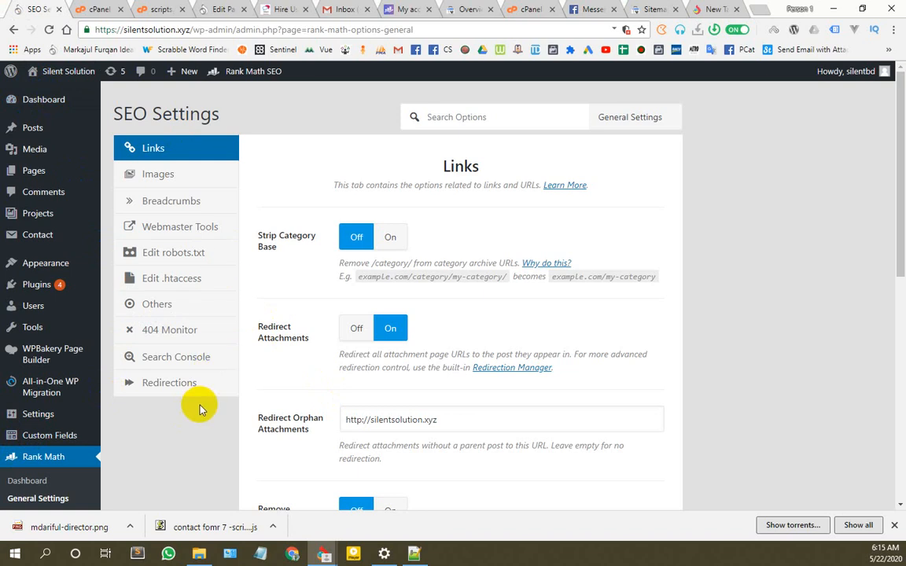
# Step: Browse the Images, Breadcrumbs, Webmaster Tools, robots.txt, .htaccess and Others settings
pyautogui.scroll(-6, 303, 328)
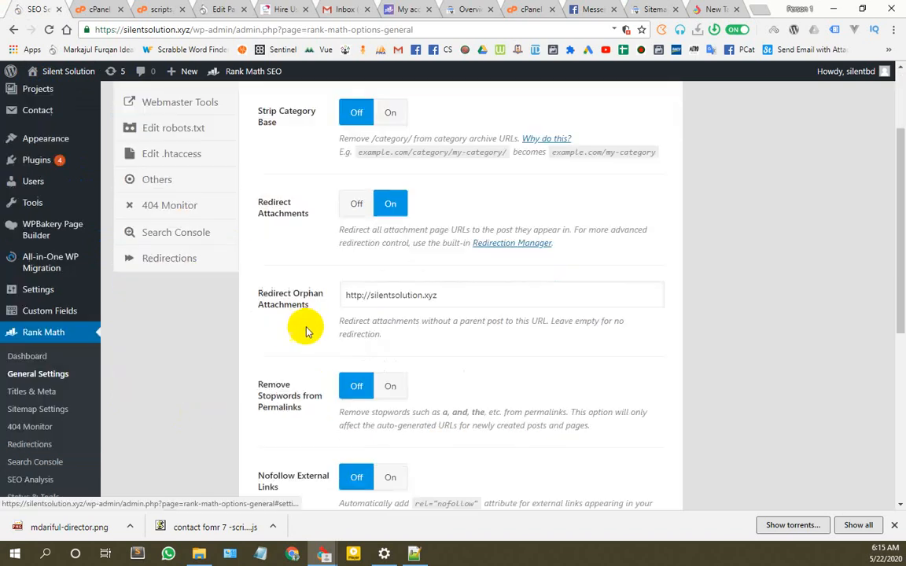
pyautogui.scroll(6, 364, 394)
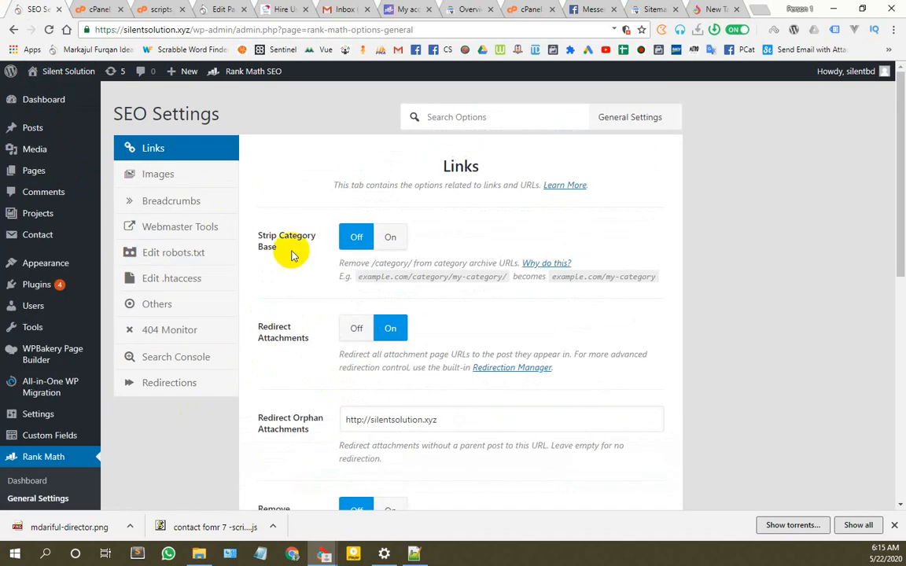
pyautogui.click(161, 175)
pyautogui.click(175, 203)
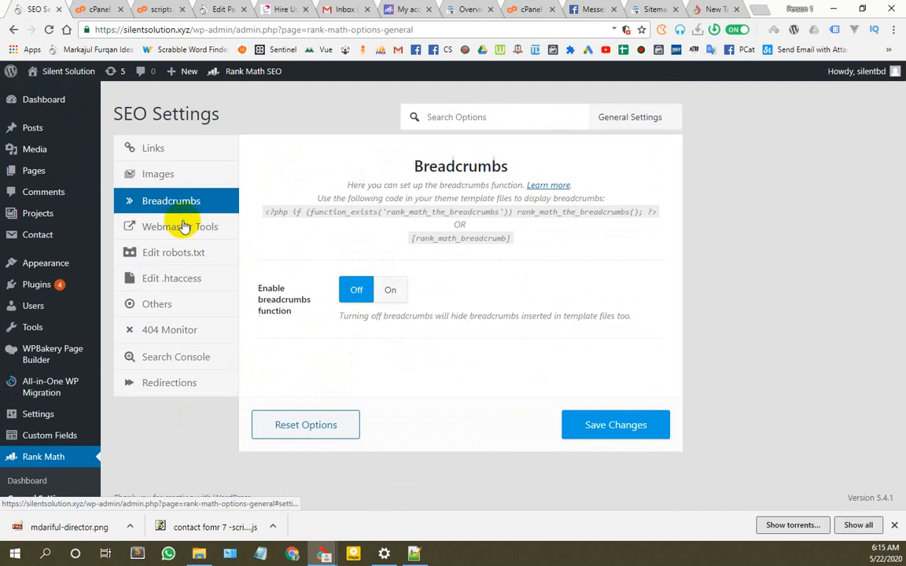
pyautogui.click(178, 228)
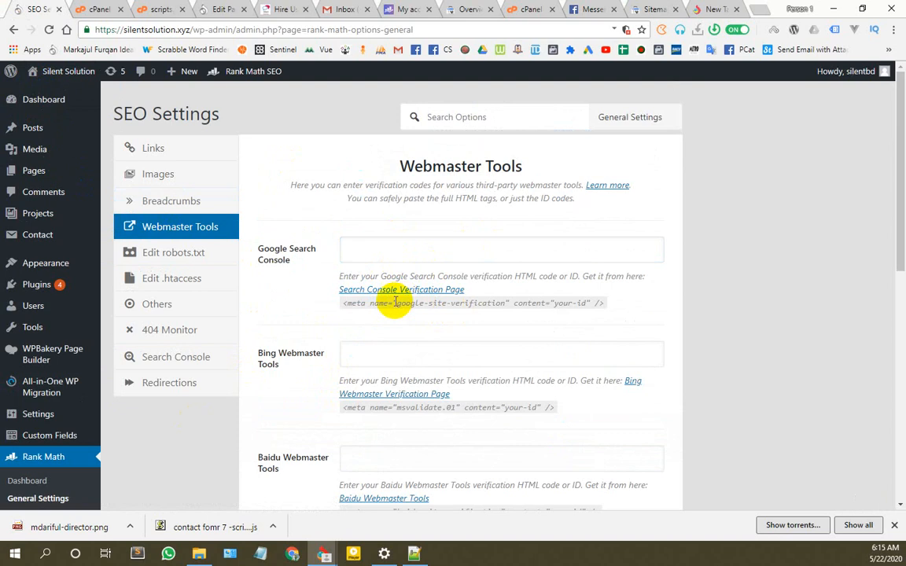
pyautogui.click(167, 254)
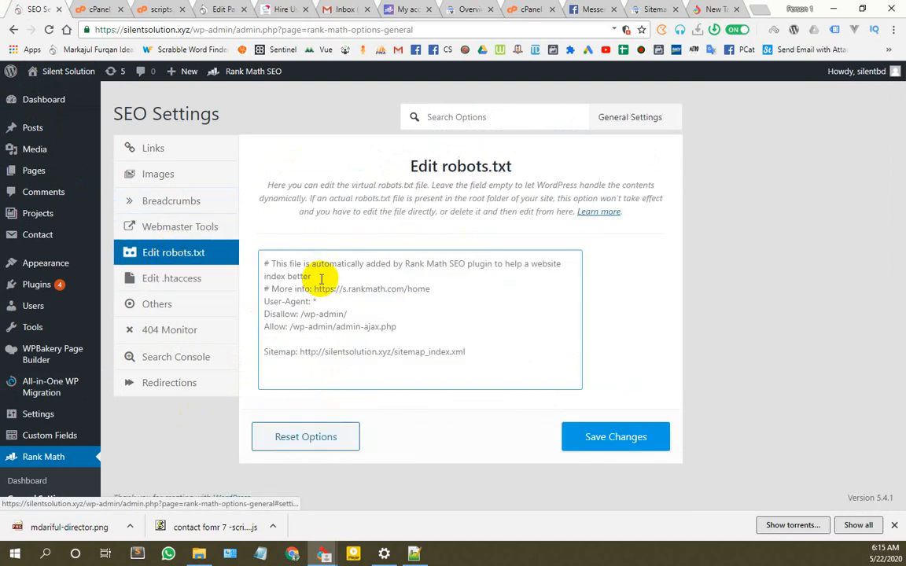
pyautogui.click(191, 281)
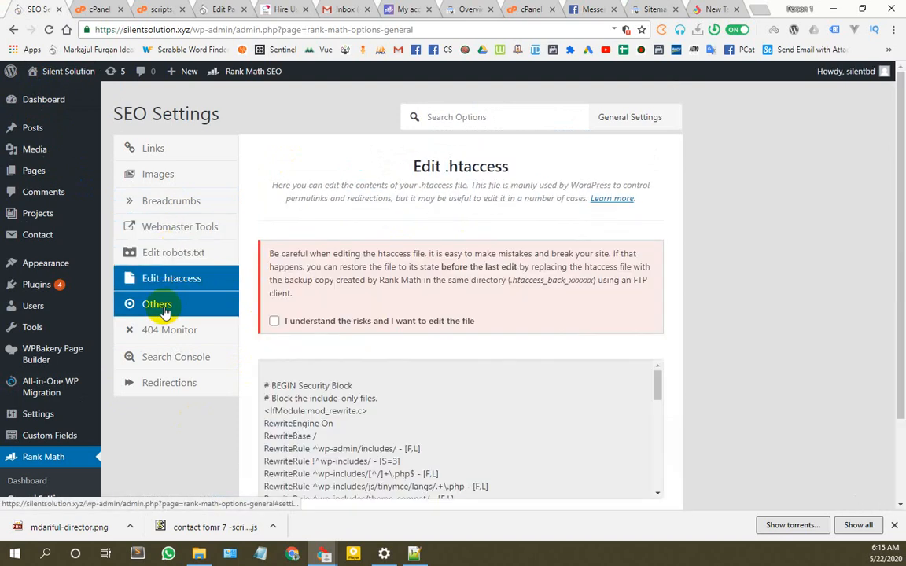
pyautogui.scroll(-2, 347, 378)
pyautogui.scroll(2, 354, 317)
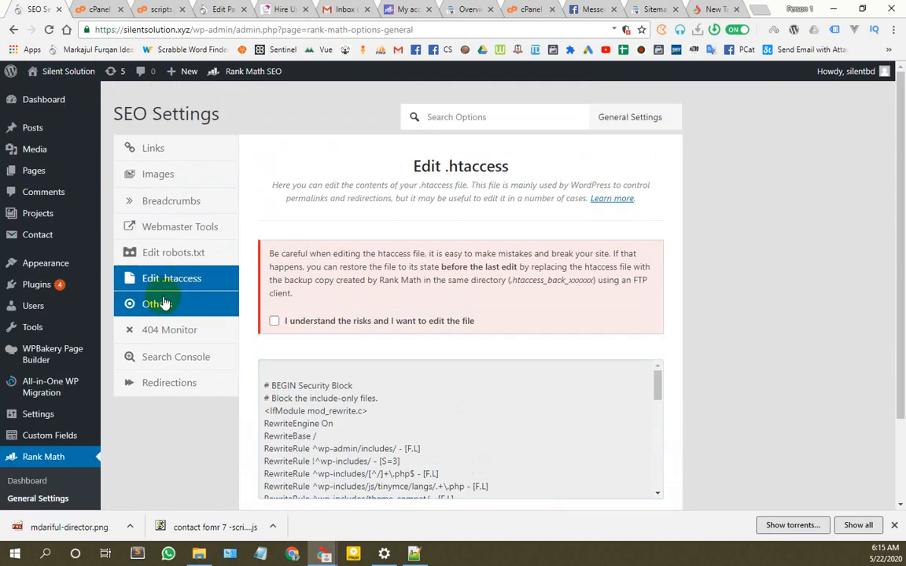
pyautogui.click(163, 304)
pyautogui.scroll(-6, 323, 323)
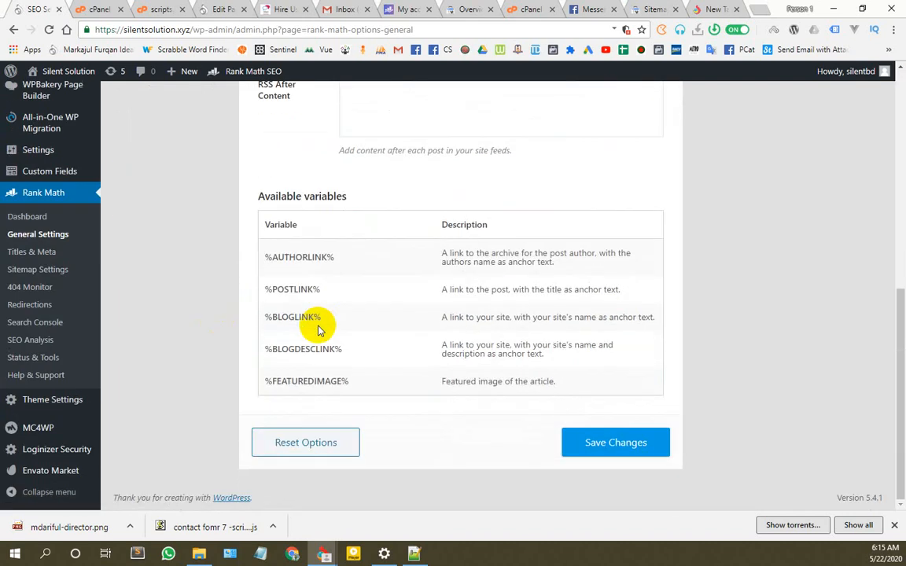
pyautogui.scroll(5, 318, 330)
pyautogui.scroll(-3, 202, 309)
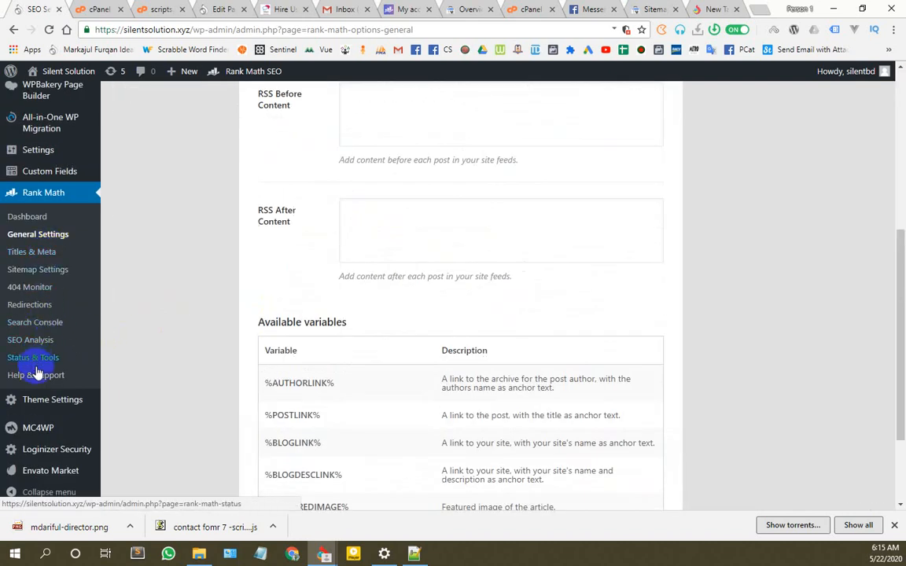
# Step: Review the 404 Monitor and Links settings
pyautogui.moveTo(39, 401)
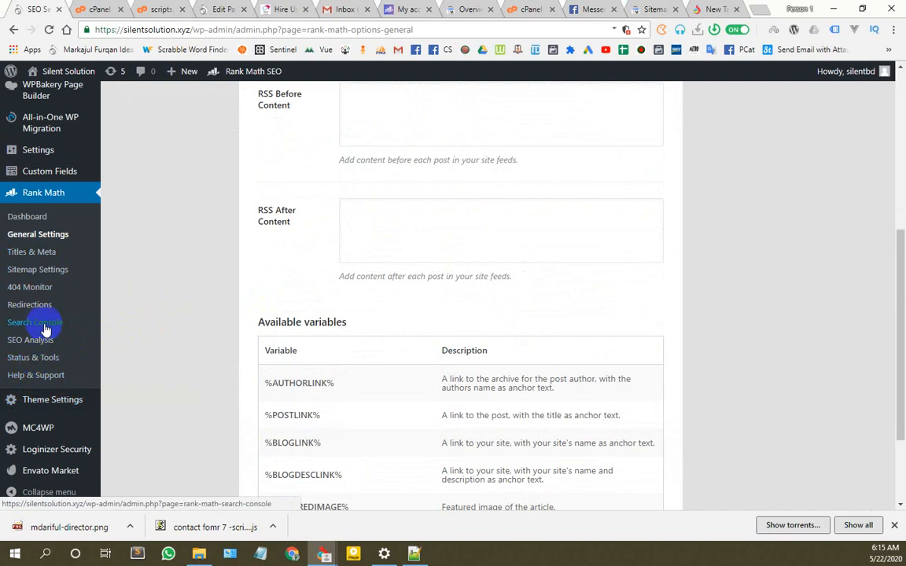
pyautogui.scroll(3, 283, 334)
pyautogui.click(173, 183)
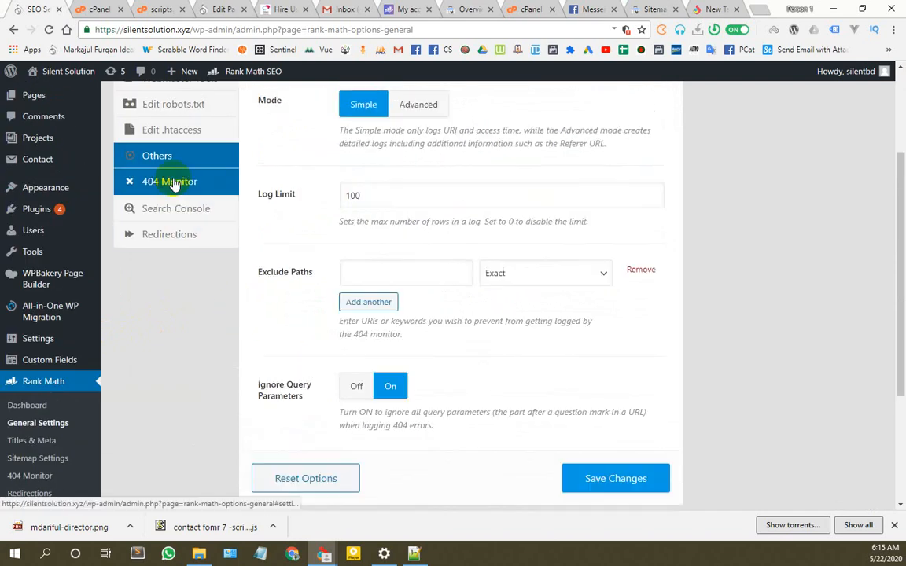
pyautogui.scroll(4, 344, 339)
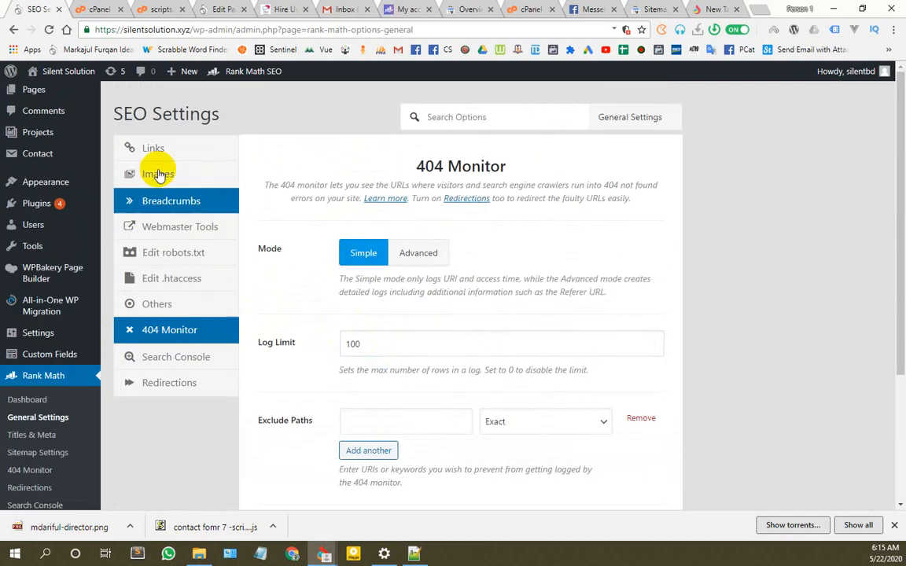
pyautogui.click(154, 148)
pyautogui.scroll(-10, 428, 240)
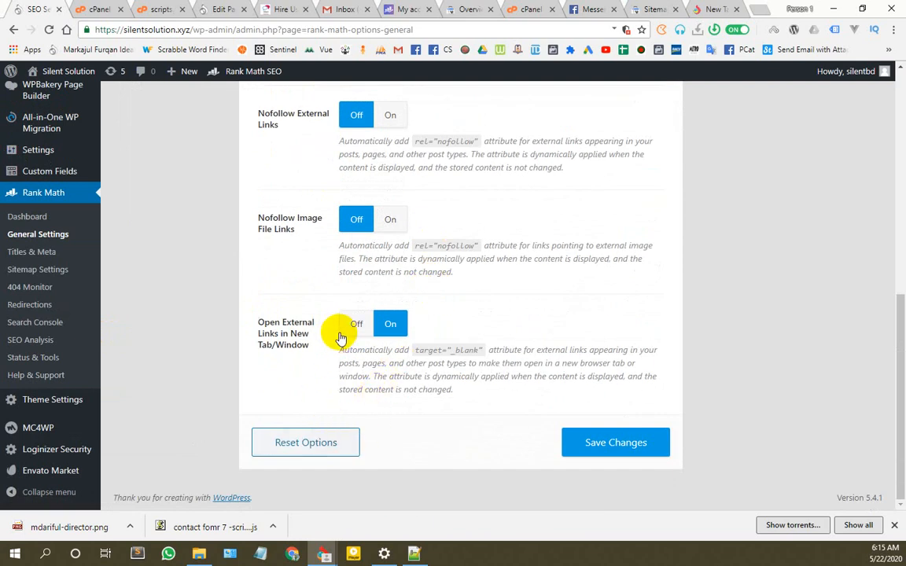
pyautogui.scroll(10, 338, 238)
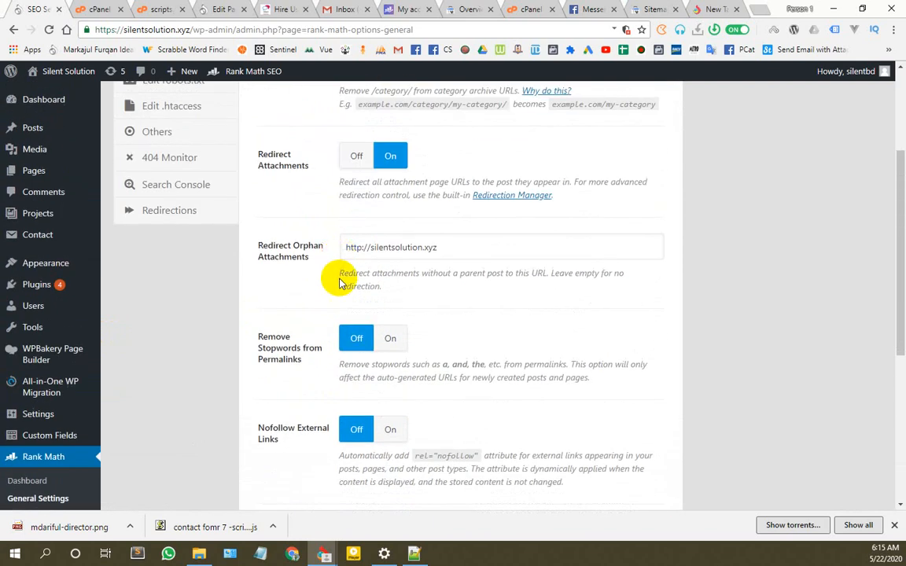
pyautogui.scroll(-10, 345, 354)
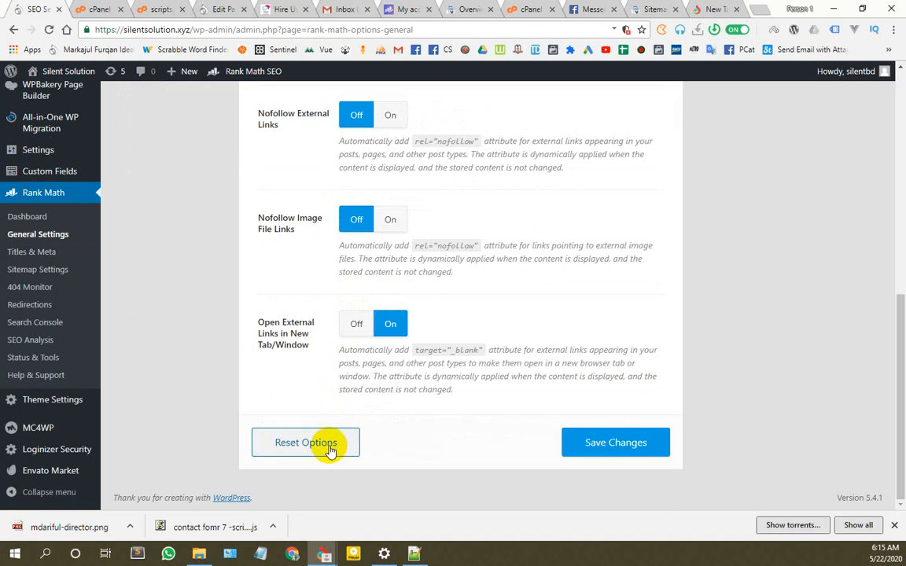
pyautogui.scroll(9, 323, 425)
# Step: Revisit the Images, Breadcrumbs, Webmaster Tools, robots.txt, .htaccess and Others settings
pyautogui.click(135, 129)
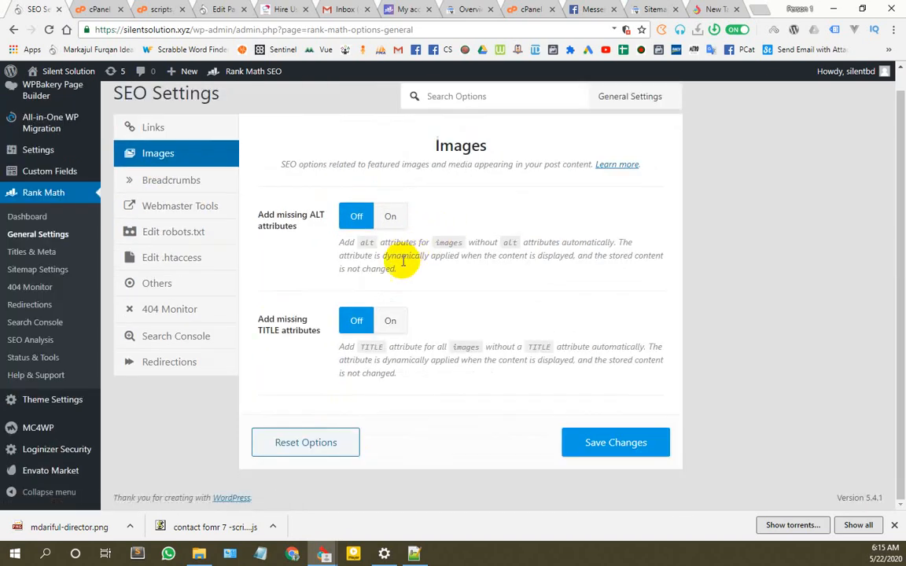
pyautogui.scroll(2, 233, 283)
pyautogui.click(225, 208)
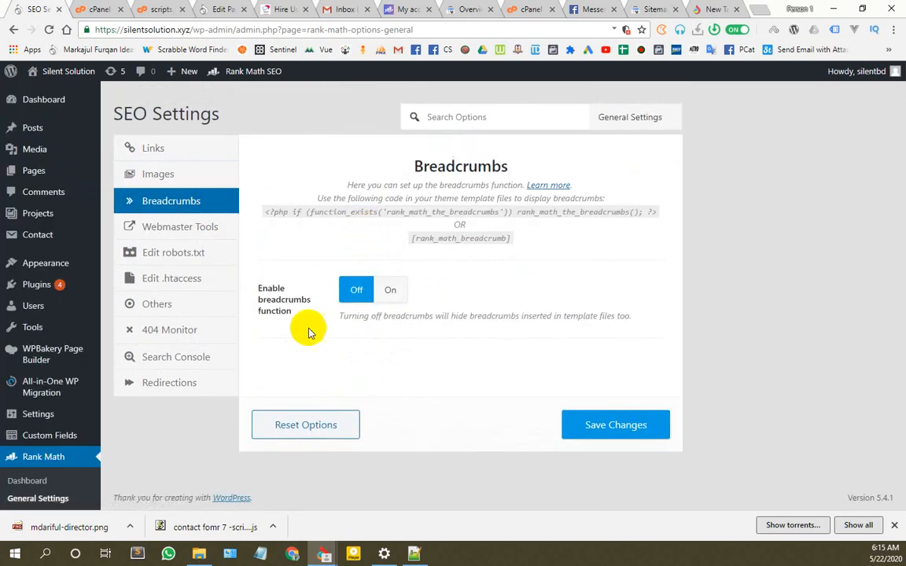
pyautogui.click(179, 226)
pyautogui.scroll(-7, 357, 253)
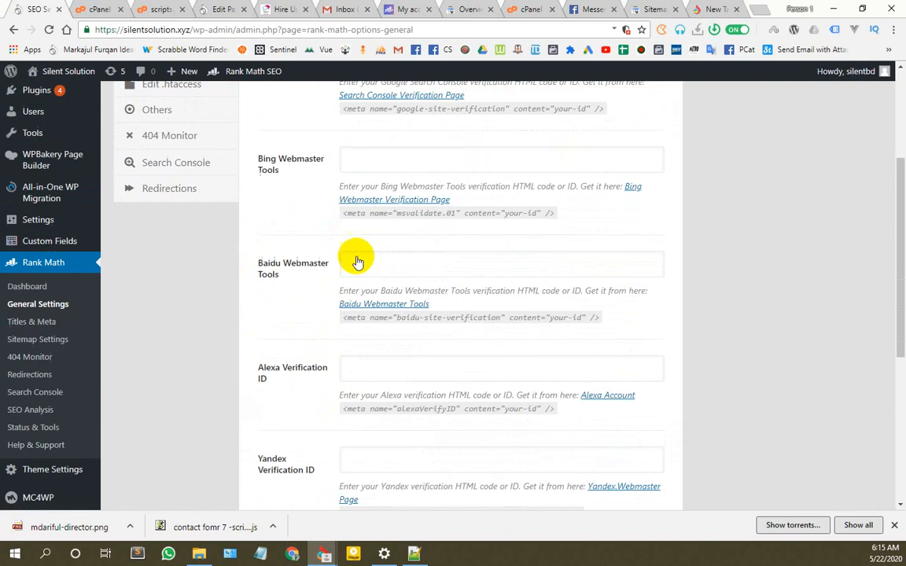
pyautogui.scroll(7, 386, 291)
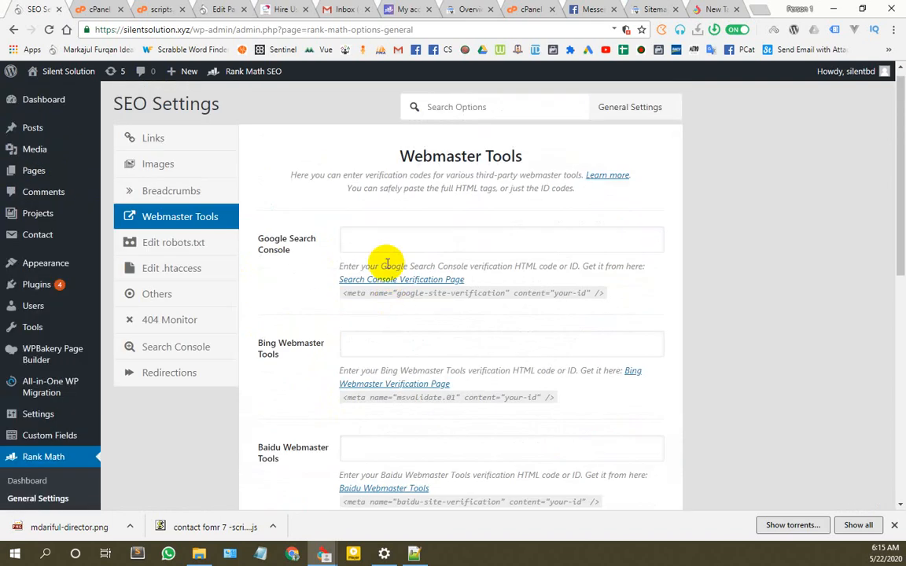
pyautogui.click(415, 245)
pyautogui.click(168, 244)
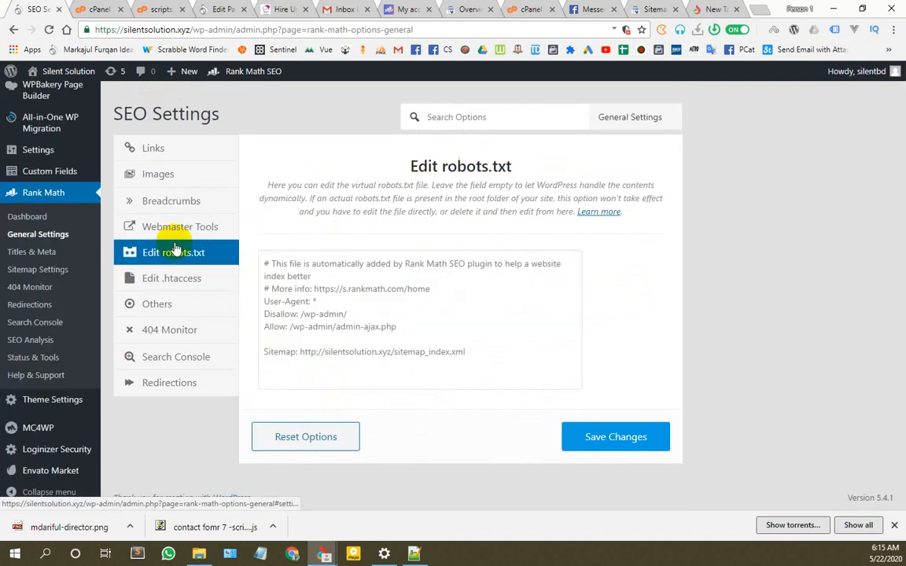
pyautogui.click(165, 277)
pyautogui.scroll(-2, 197, 314)
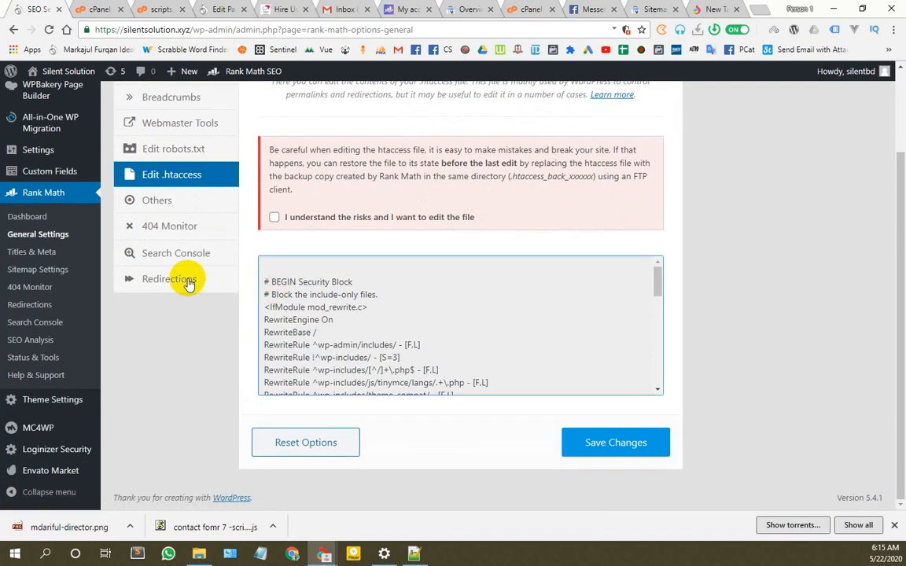
pyautogui.click(167, 201)
pyautogui.scroll(-5, 364, 220)
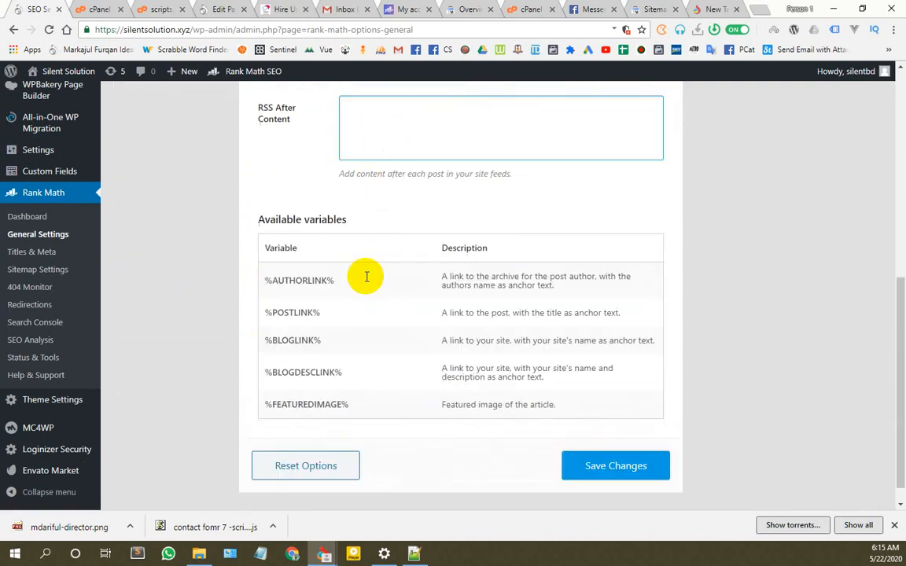
pyautogui.scroll(5, 366, 279)
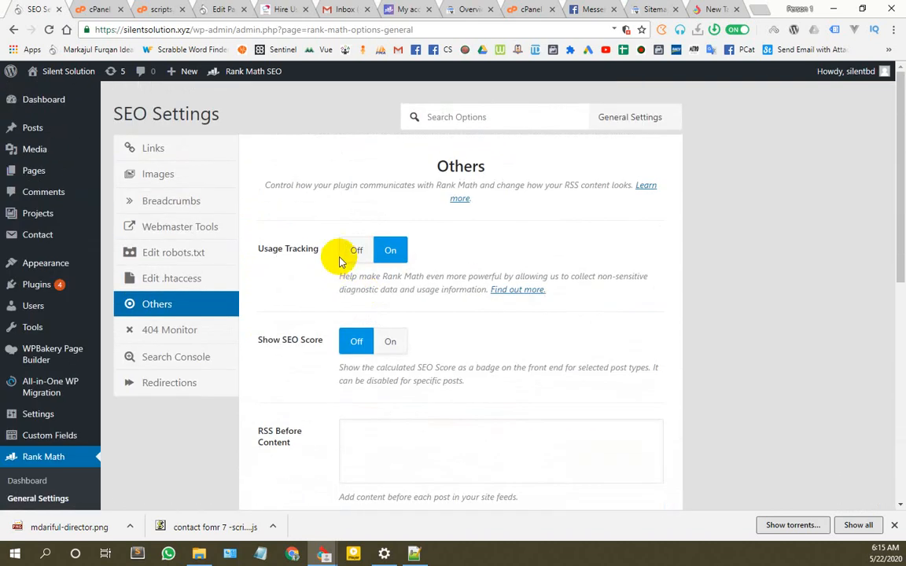
# Step: Check 404 Monitor, Search Console and Redirections (Default 404 fallback, 301 redirects), then list the settings groups
pyautogui.click(171, 334)
pyautogui.scroll(-3, 362, 299)
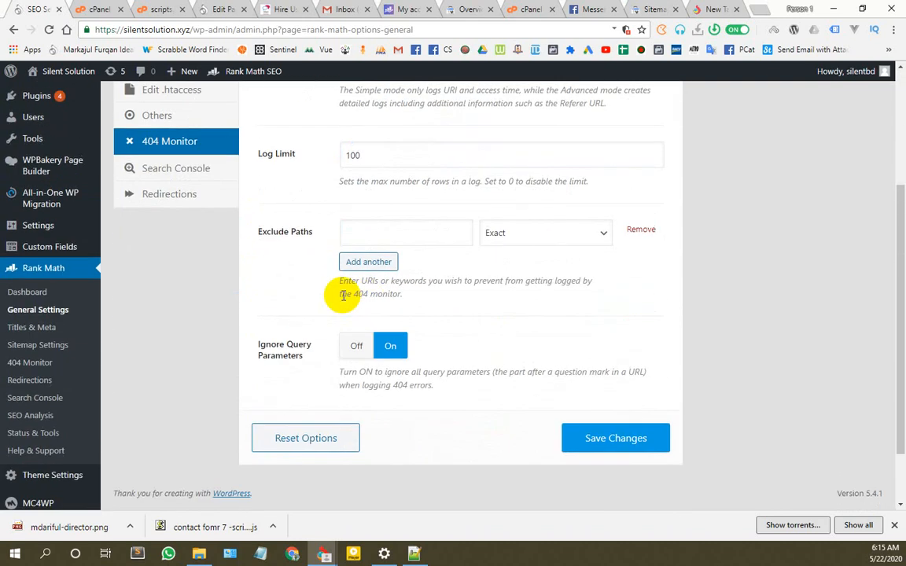
pyautogui.scroll(3, 309, 304)
pyautogui.click(179, 357)
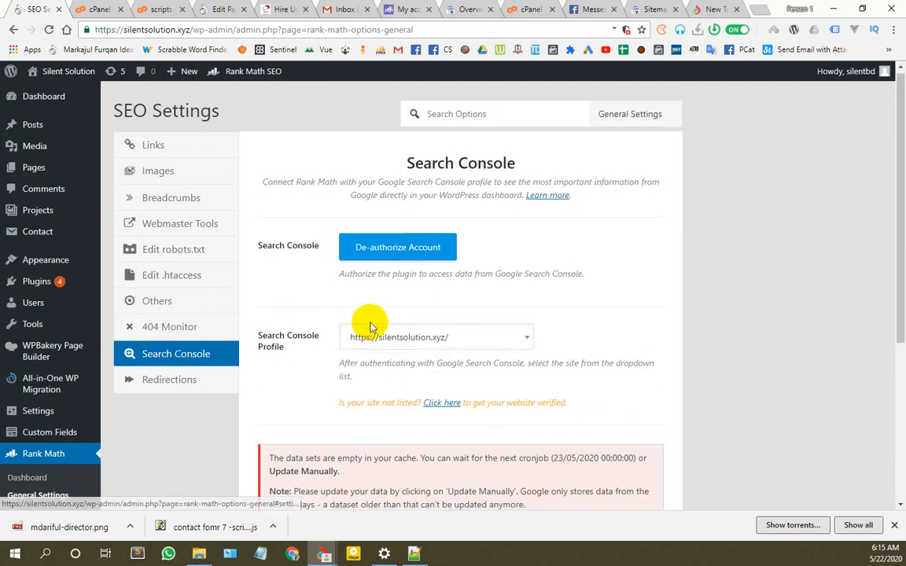
pyautogui.scroll(-4, 372, 320)
pyautogui.scroll(1, 371, 320)
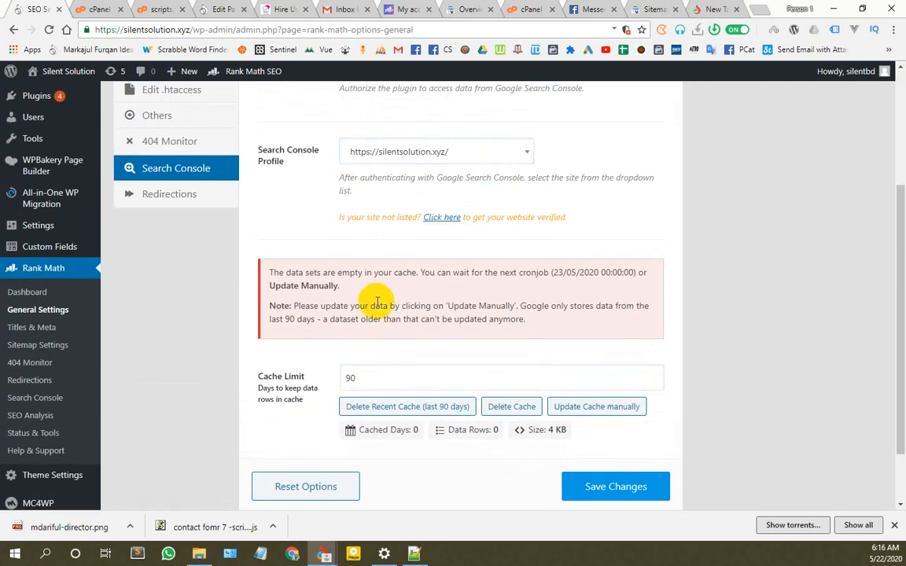
pyautogui.scroll(-1, 376, 299)
pyautogui.click(188, 156)
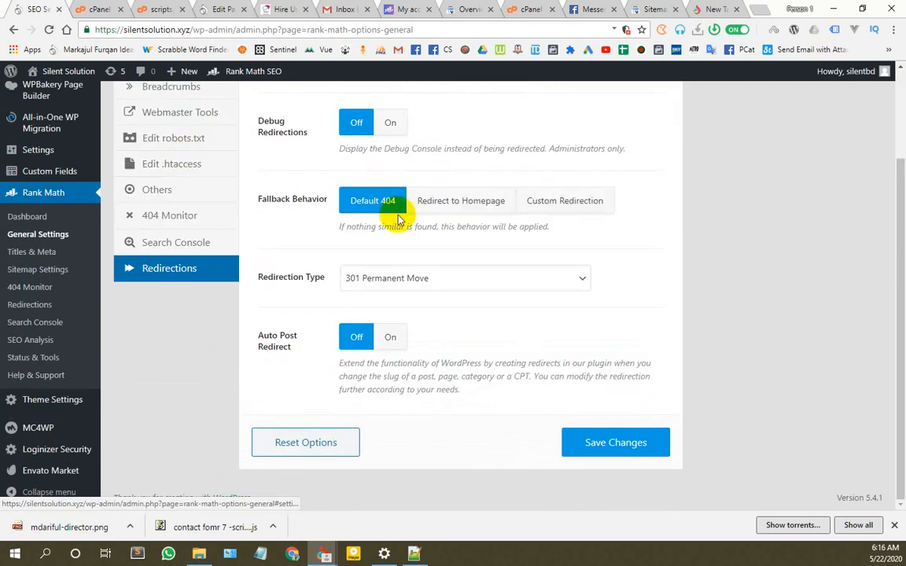
pyautogui.scroll(2, 332, 314)
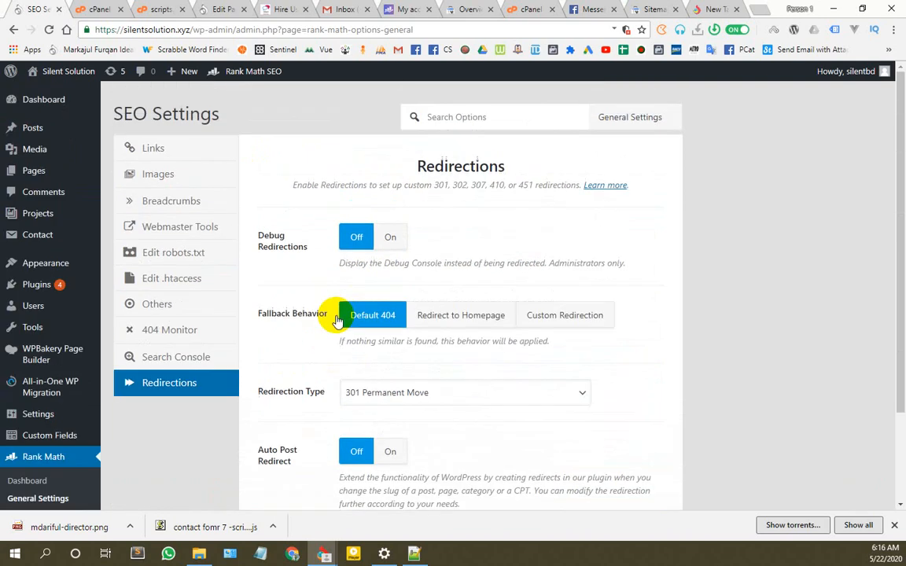
pyautogui.click(628, 118)
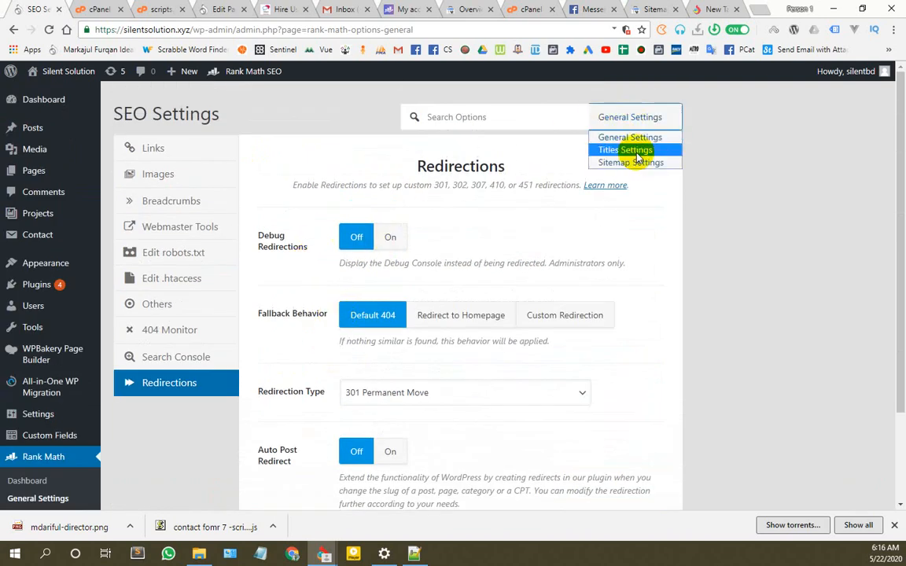
# Step: Open the Titles group's Social Meta tab, then view the live site's footer social icons
pyautogui.click(635, 150)
pyautogui.click(160, 147)
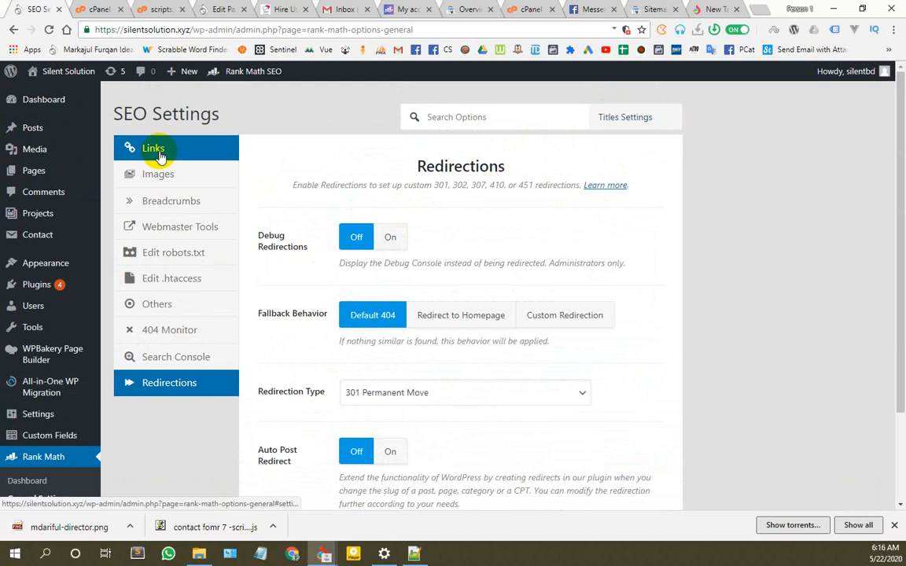
pyautogui.scroll(-4, 323, 267)
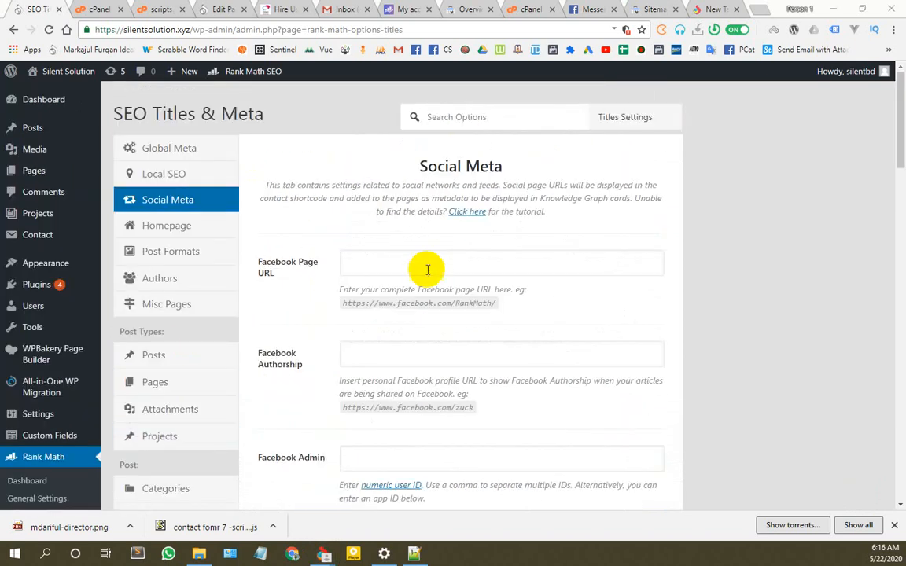
pyautogui.click(416, 265)
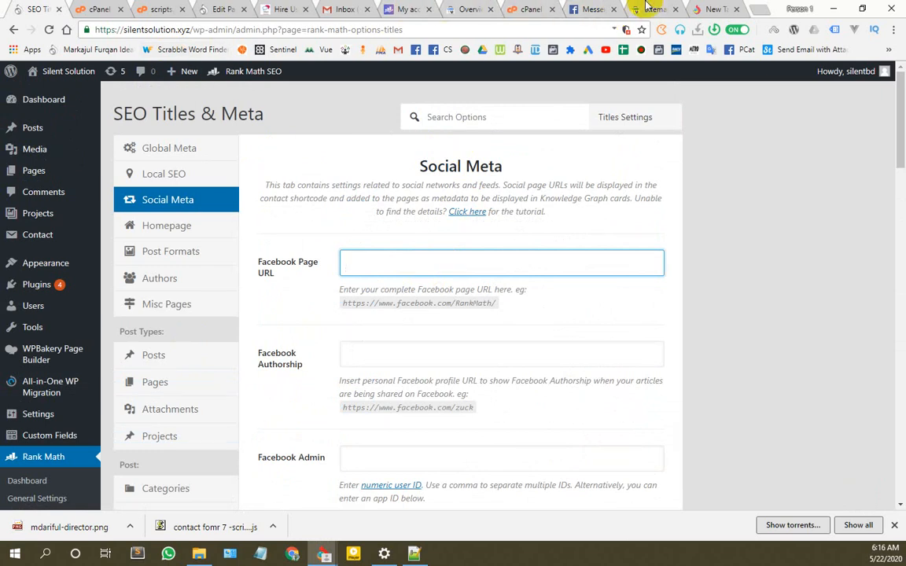
pyautogui.click(710, 11)
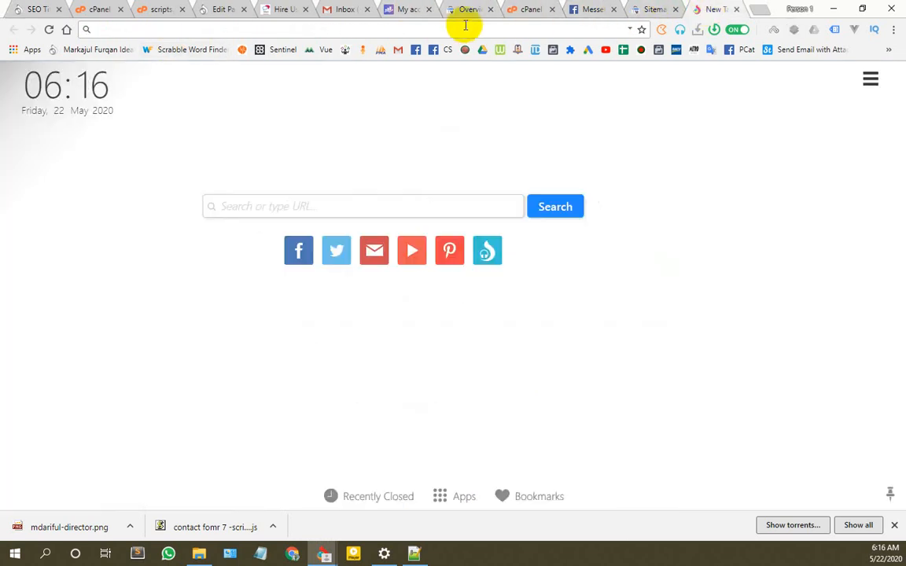
pyautogui.click(266, 12)
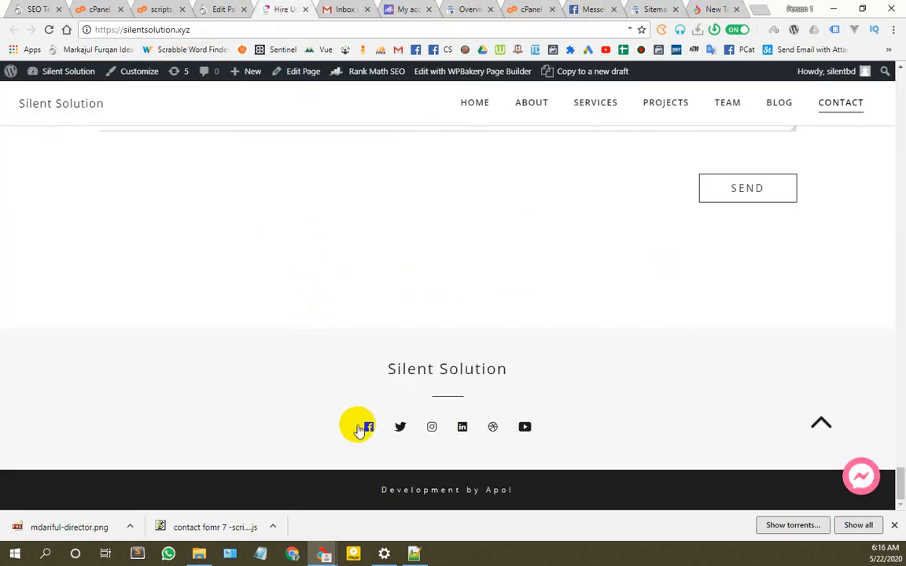
# Step: Open the footer's Twitter, Instagram, LinkedIn, Dribbble and YouTube links in new tabs
pyautogui.click(401, 427)
pyautogui.click(429, 429)
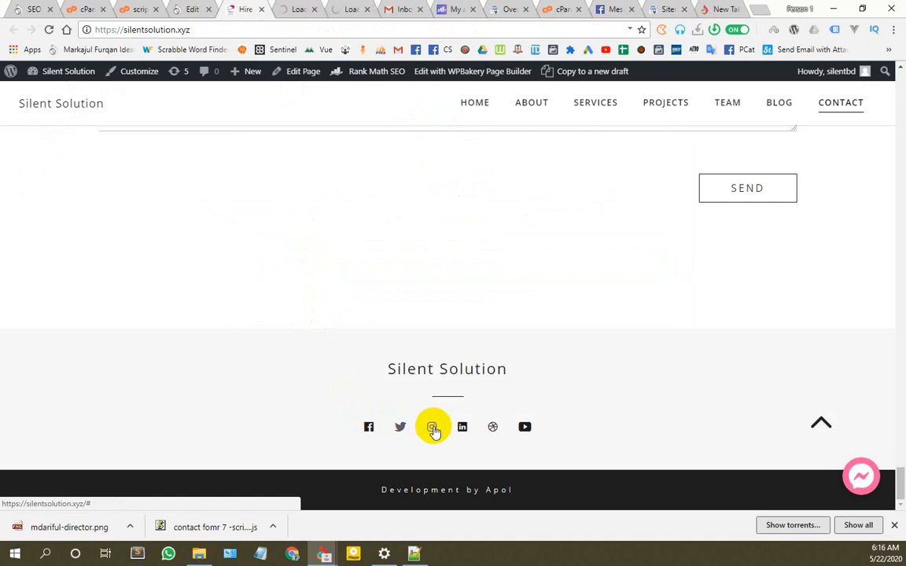
pyautogui.middleClick(434, 428)
pyautogui.middleClick(462, 428)
pyautogui.middleClick(493, 429)
pyautogui.middleClick(524, 429)
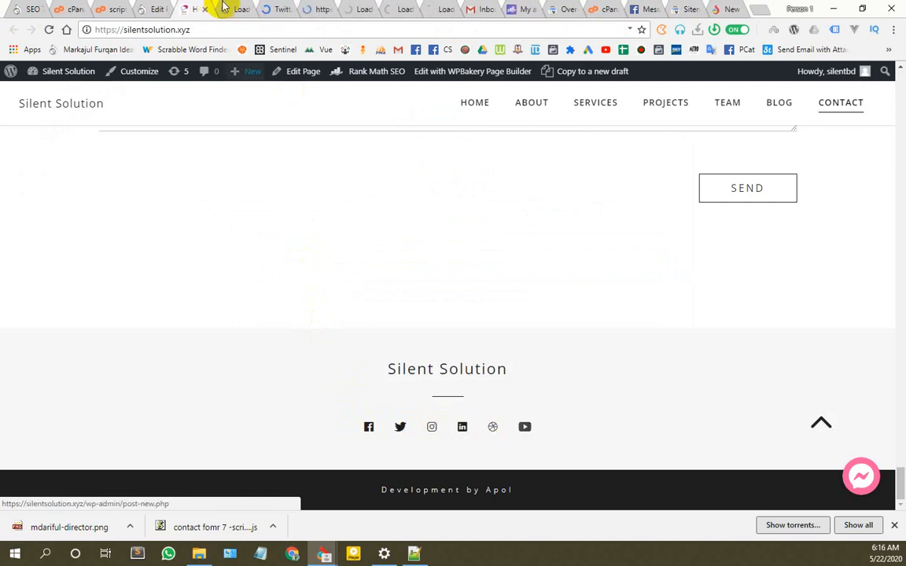
# Step: Change the Facebook profile address to 'silentsolution' and open the suggested page
pyautogui.click(224, 6)
pyautogui.click(268, 30)
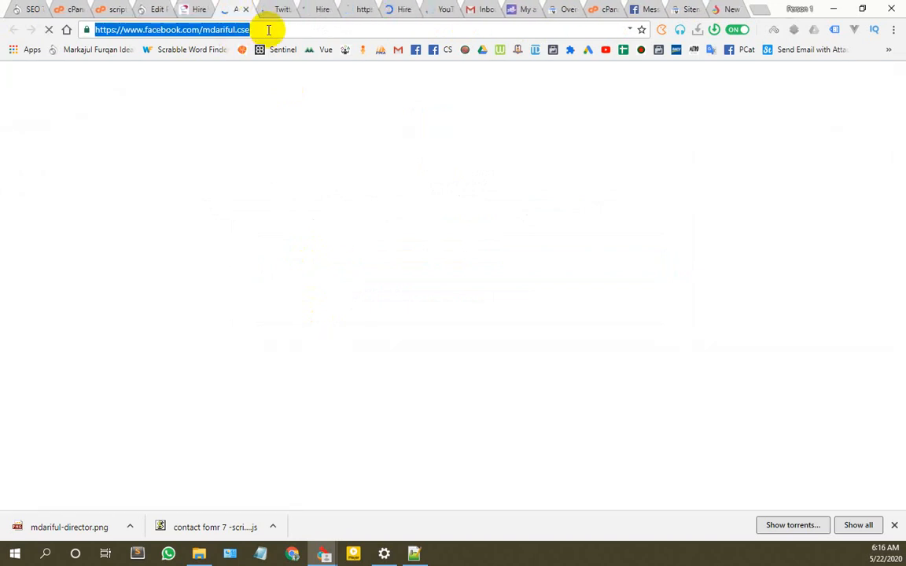
pyautogui.click(212, 32)
pyautogui.moveTo(203, 30); pyautogui.dragTo(263, 32)
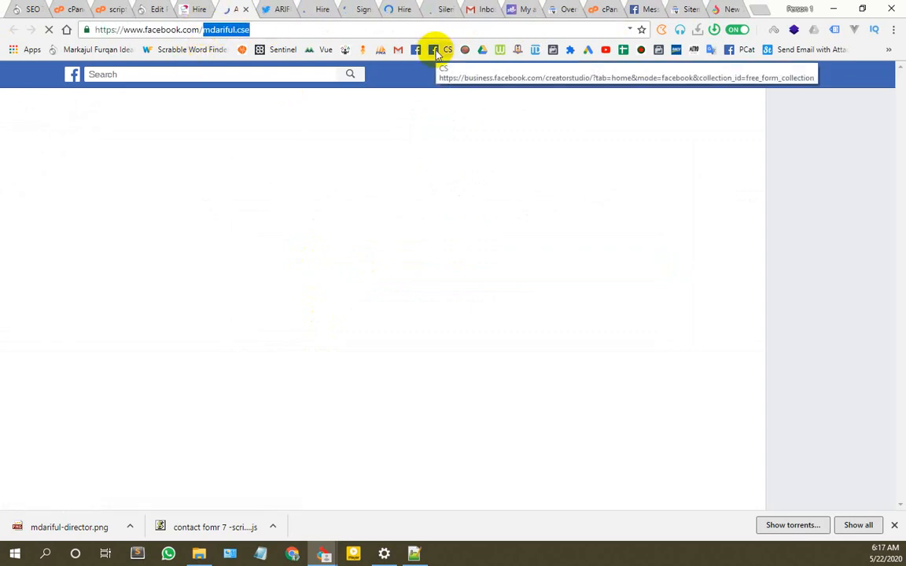
pyautogui.write('silents')
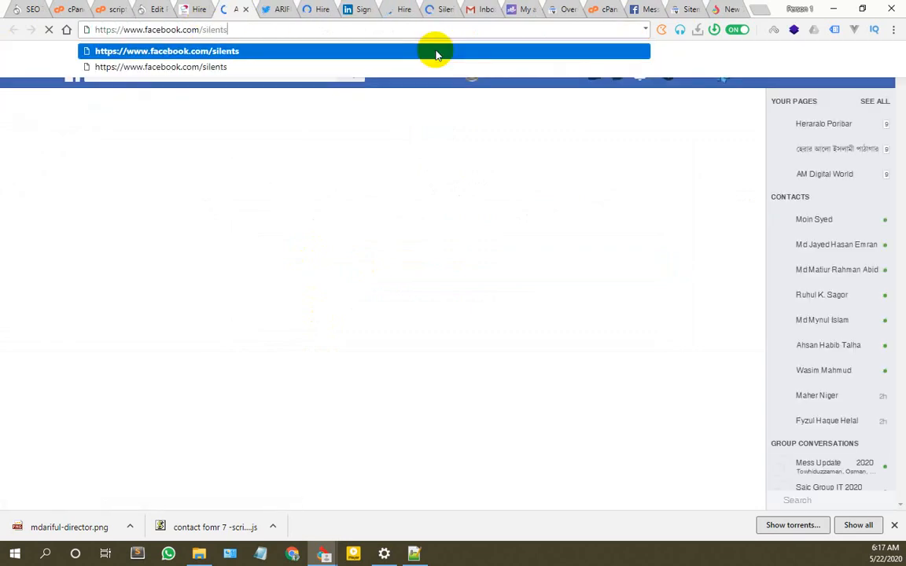
pyautogui.write('olution')
pyautogui.click(436, 52)
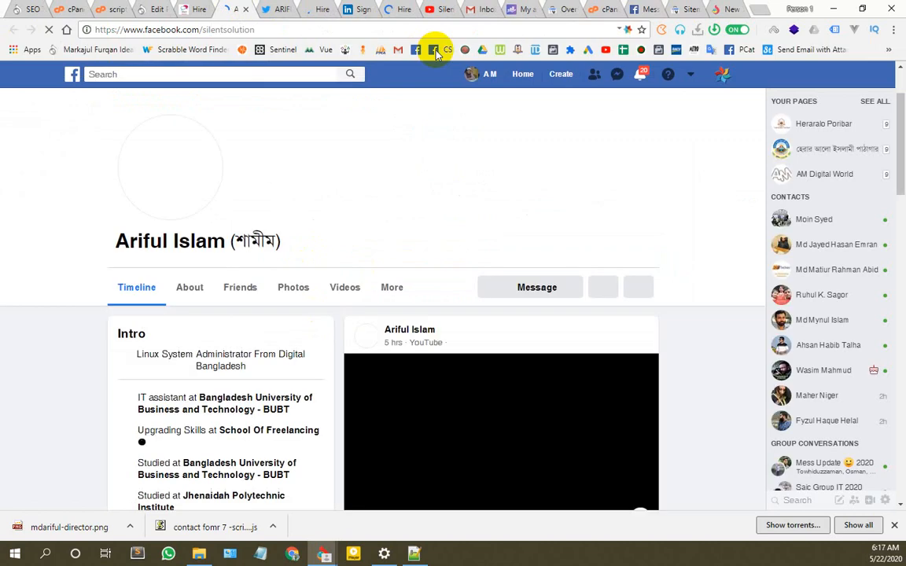
# Step: Load facebook.com/SilentSolutionbd/ and copy the page address
pyautogui.click(277, 29)
pyautogui.click(283, 29)
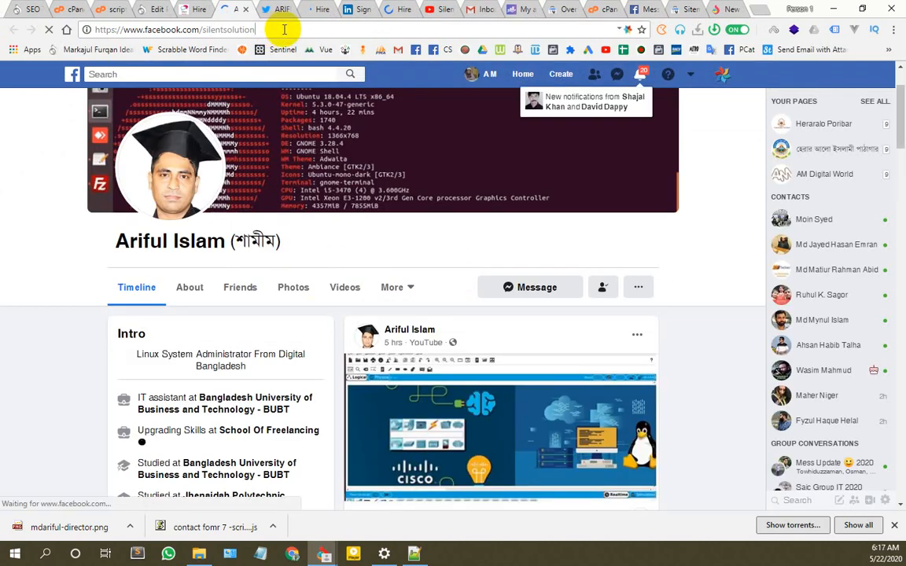
pyautogui.write('bd')
pyautogui.press('Return')
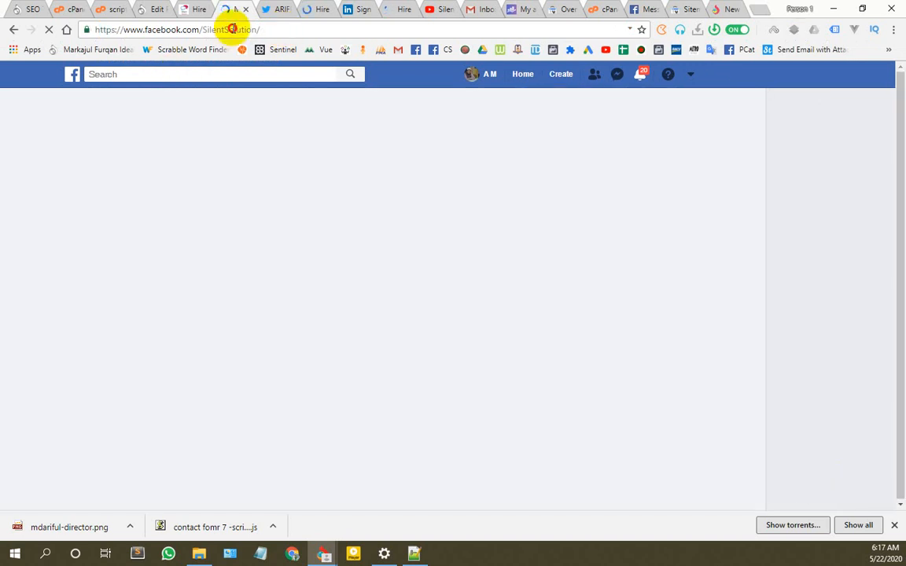
pyautogui.doubleClick(232, 29)
pyautogui.write('bd')
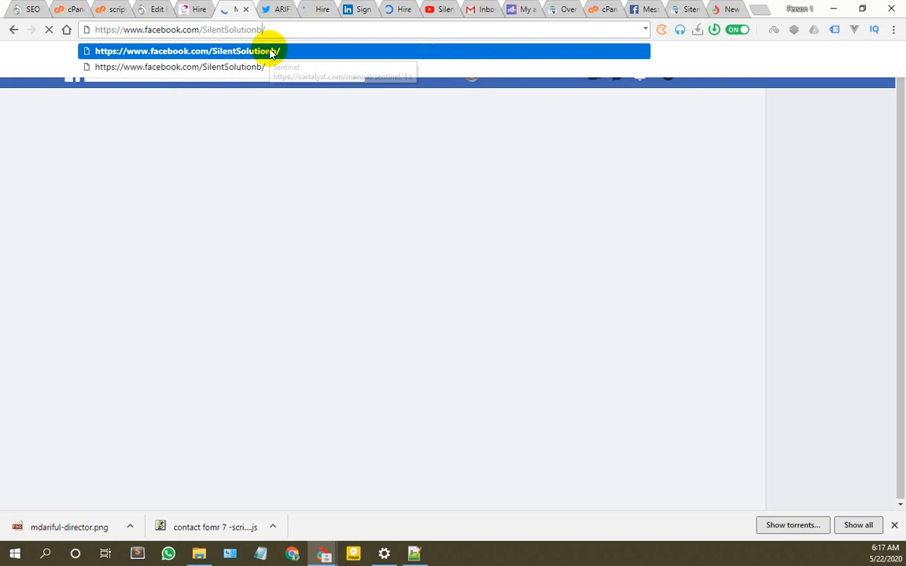
pyautogui.press('Return')
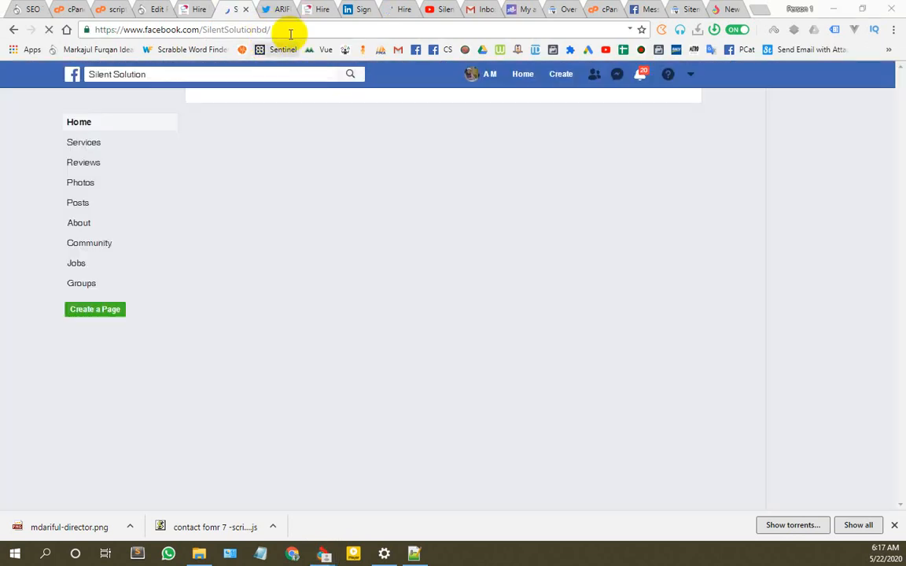
pyautogui.click(280, 31)
pyautogui.click(33, 9)
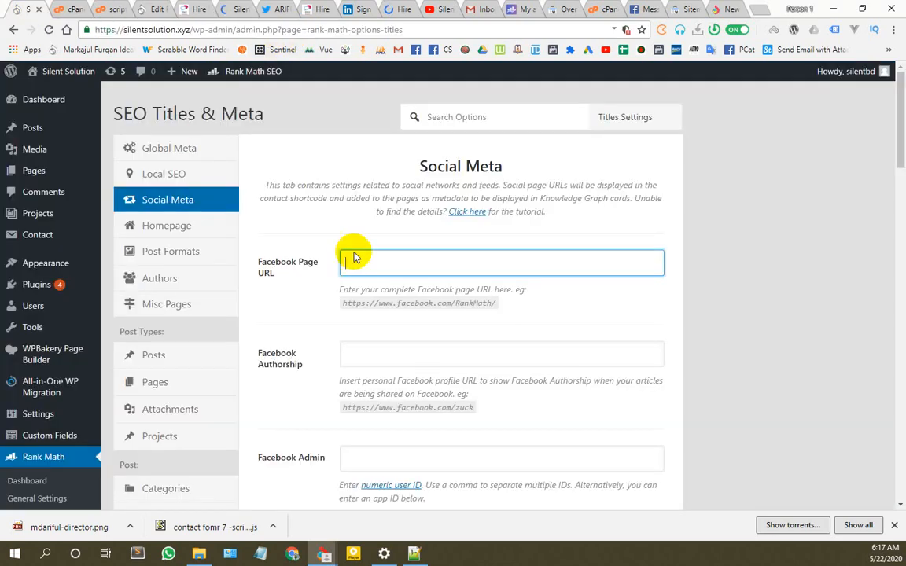
# Step: Fill Facebook Authorship with the personal Facebook profile address copied from the Facebook tab
pyautogui.click(369, 355)
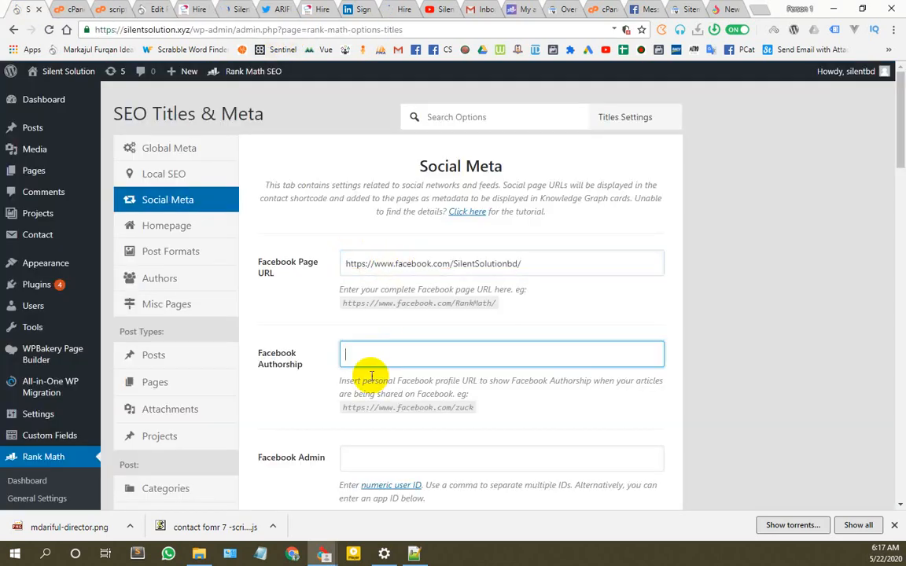
pyautogui.scroll(-1, 315, 346)
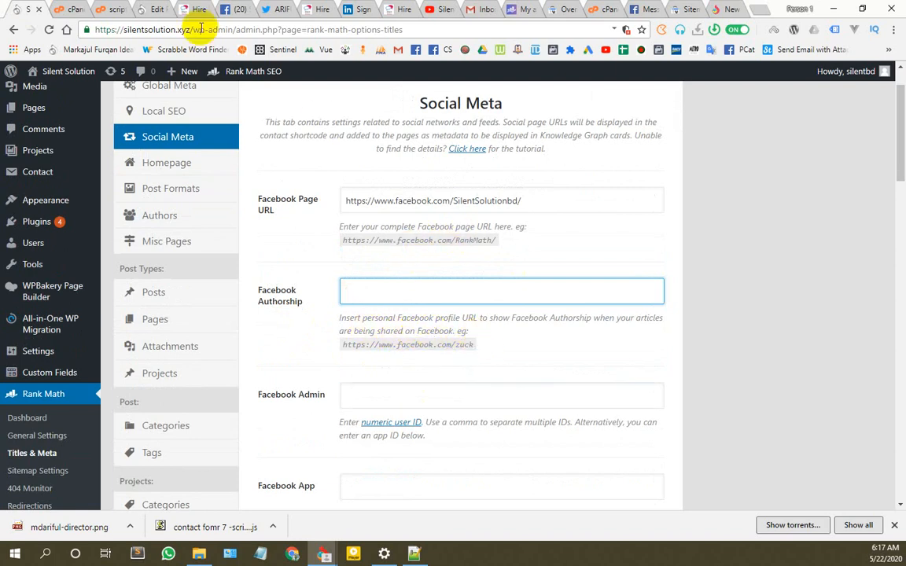
pyautogui.click(234, 8)
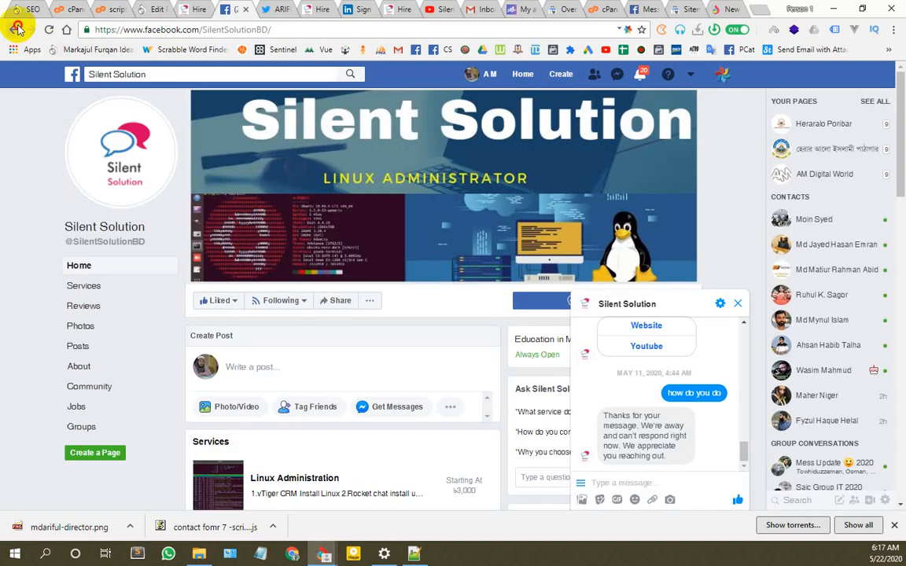
pyautogui.click(17, 30)
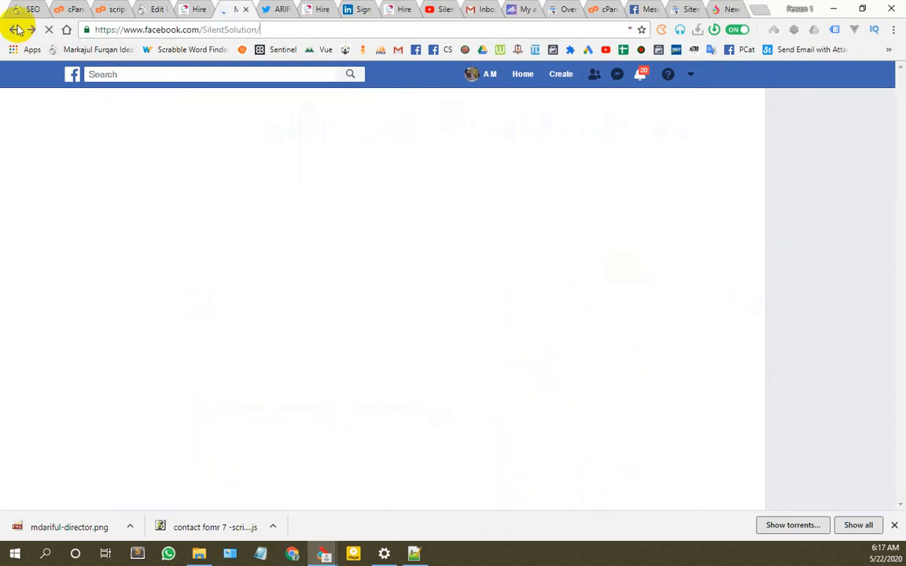
pyautogui.click(16, 30)
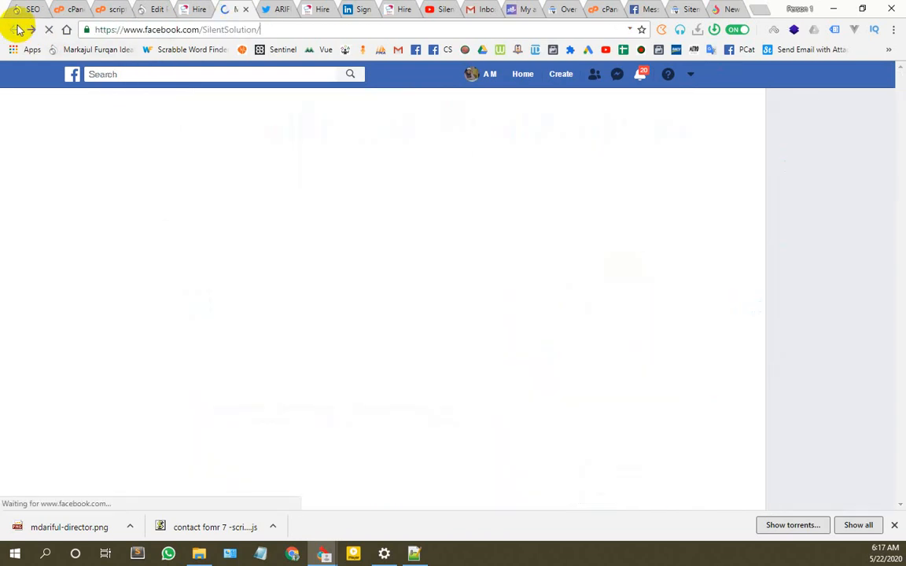
pyautogui.click(275, 29)
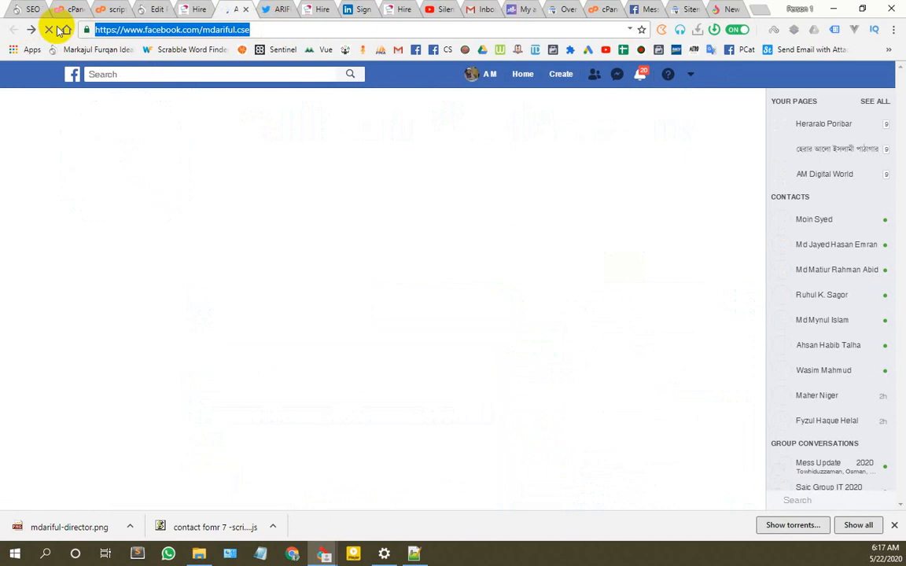
pyautogui.click(34, 6)
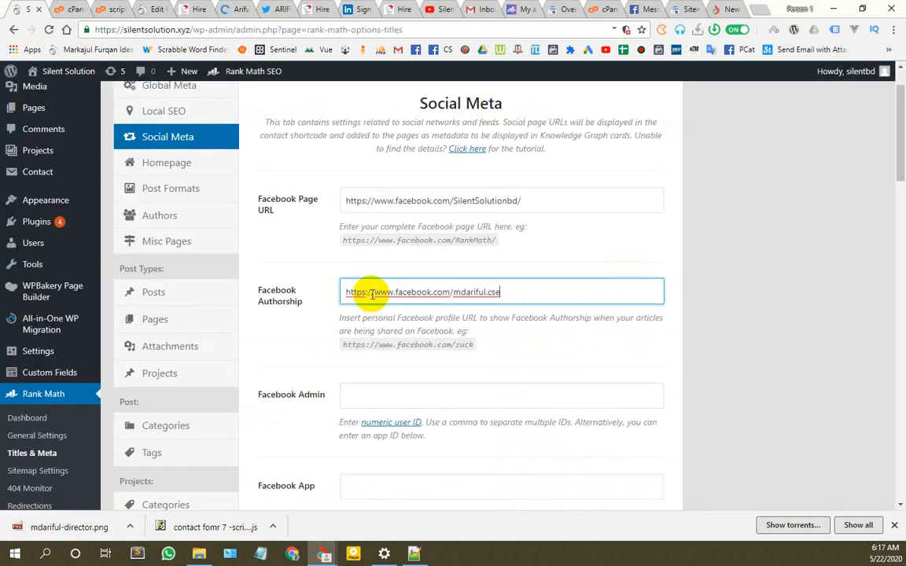
pyautogui.click(393, 387)
# Step: Paste the copied Twitter profile address into the Twitter Profile URL field
pyautogui.scroll(-3, 430, 383)
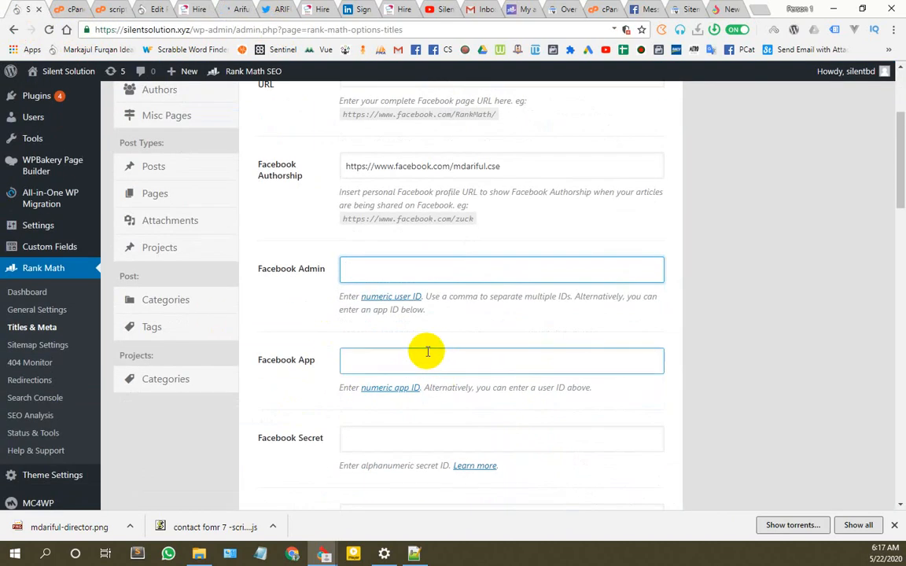
pyautogui.scroll(-3, 349, 234)
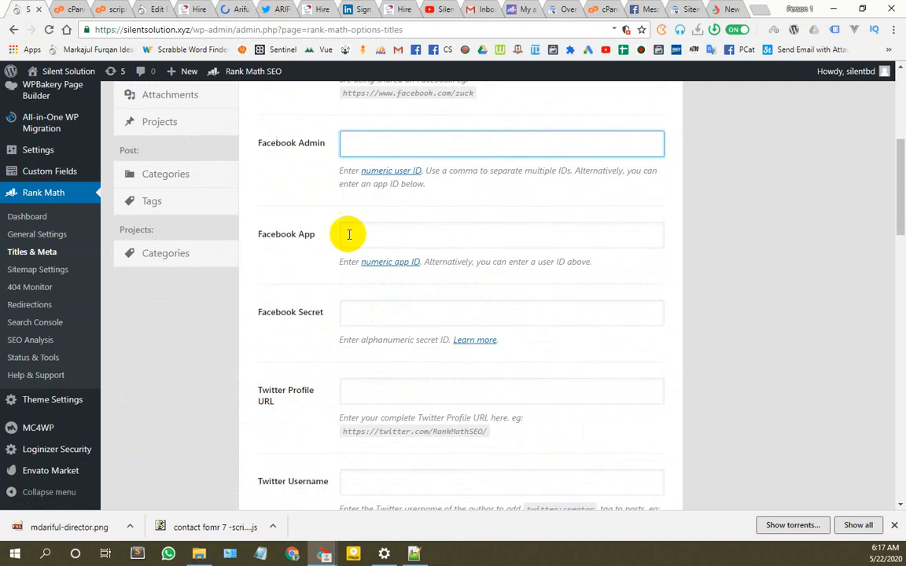
pyautogui.click(395, 310)
pyautogui.scroll(-3, 370, 275)
pyautogui.click(350, 271)
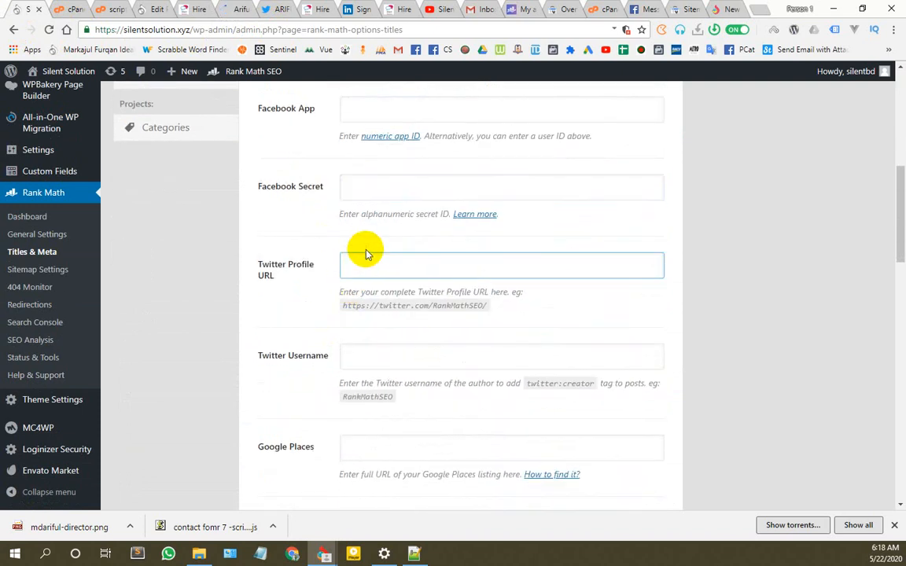
pyautogui.click(279, 9)
pyautogui.click(252, 30)
pyautogui.hotkey('ctrl', 'c')
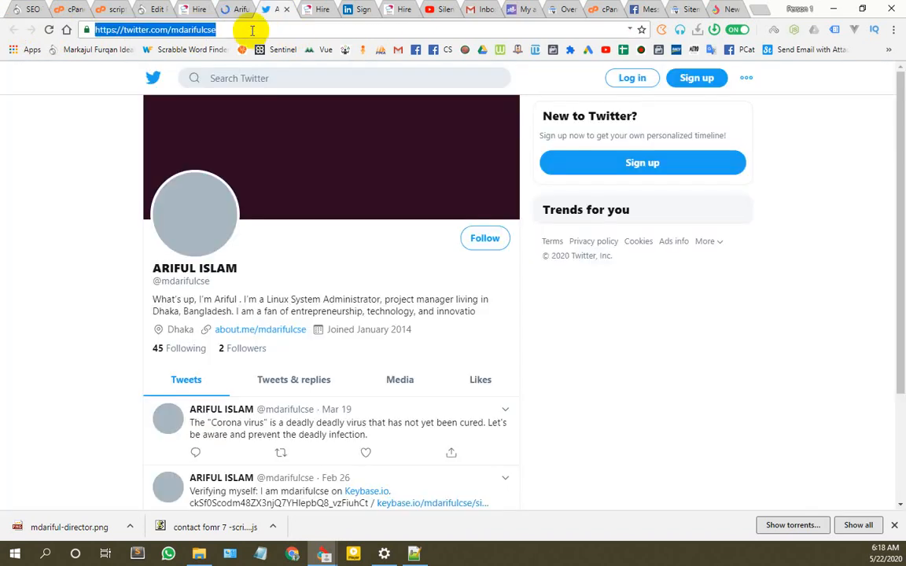
pyautogui.click(24, 10)
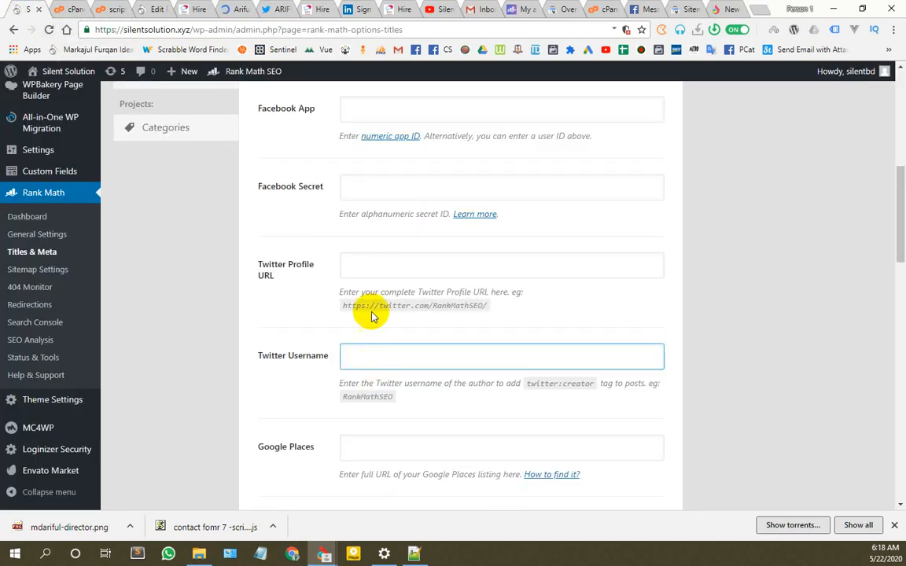
pyautogui.click(382, 264)
pyautogui.hotkey('ctrl', 'v')
pyautogui.press('Tab')
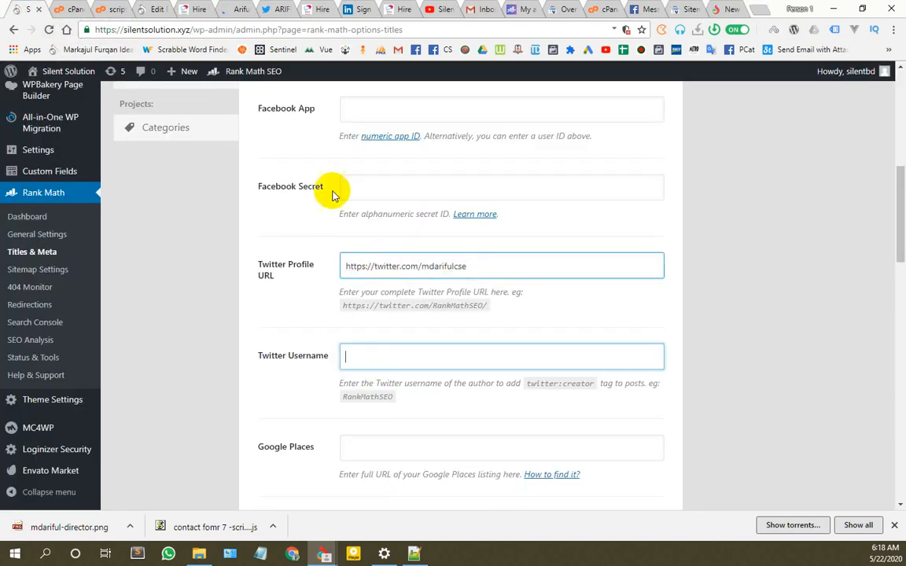
# Step: Close the homepage and LinkedIn tabs and copy the Silent Solution YouTube channel address
pyautogui.click(279, 8)
pyautogui.click(313, 7)
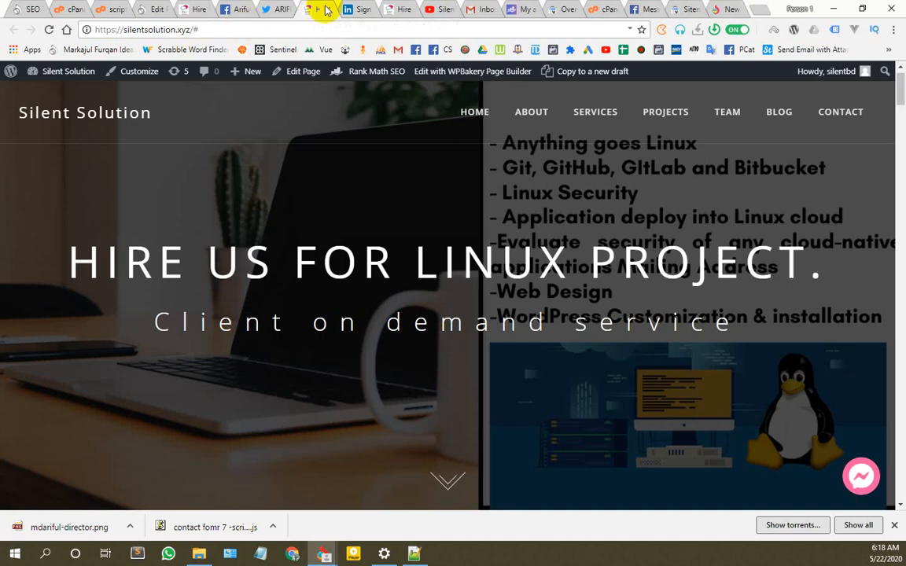
pyautogui.click(328, 10)
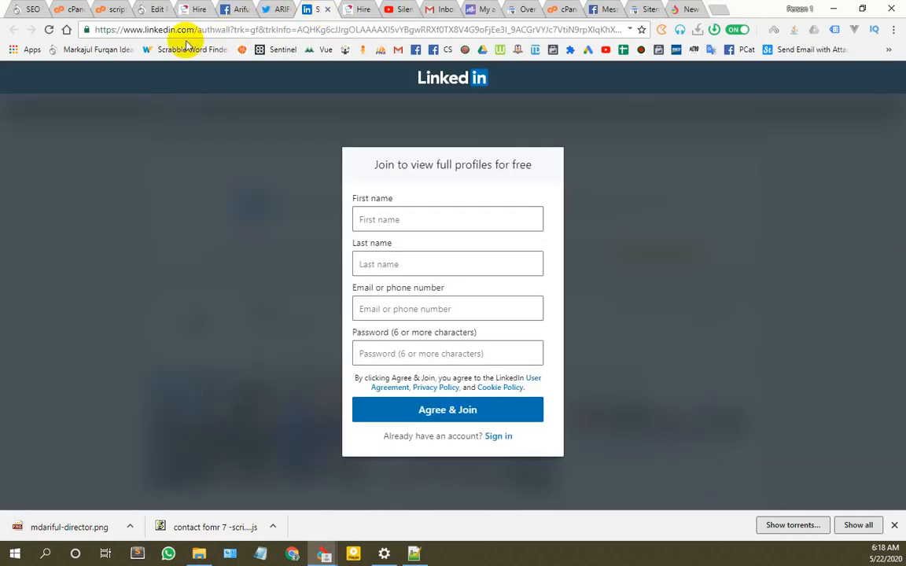
pyautogui.click(327, 9)
pyautogui.click(358, 10)
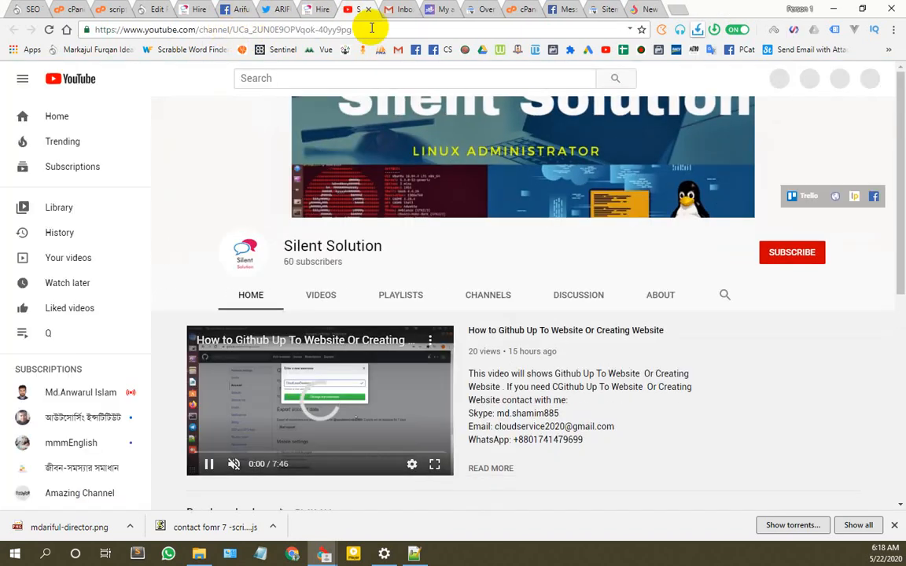
pyautogui.moveTo(371, 28); pyautogui.dragTo(4, 8)
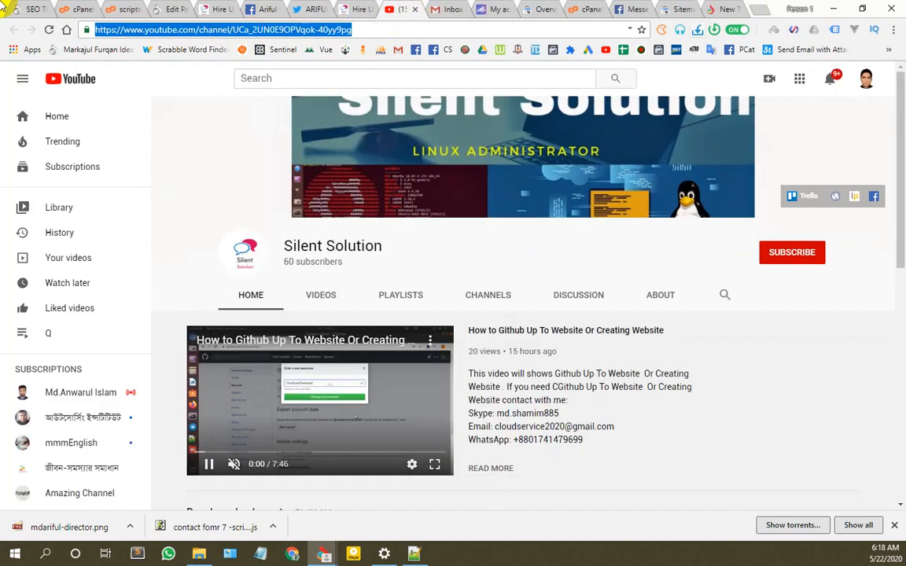
pyautogui.click(33, 10)
# Step: Paste the YouTube channel address into Youtube Channel URL and save the Social Meta settings
pyautogui.scroll(-5, 379, 366)
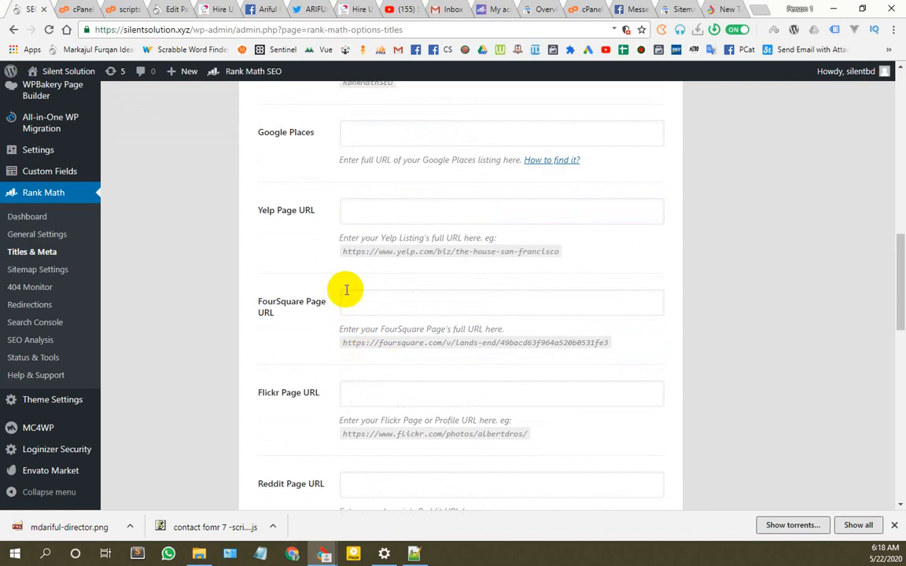
pyautogui.scroll(-4, 354, 283)
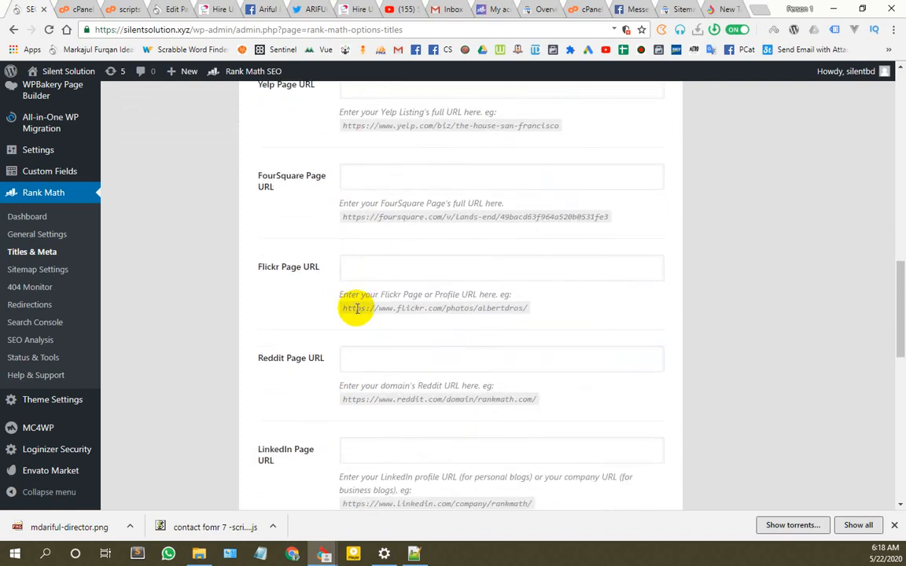
pyautogui.scroll(-3, 346, 362)
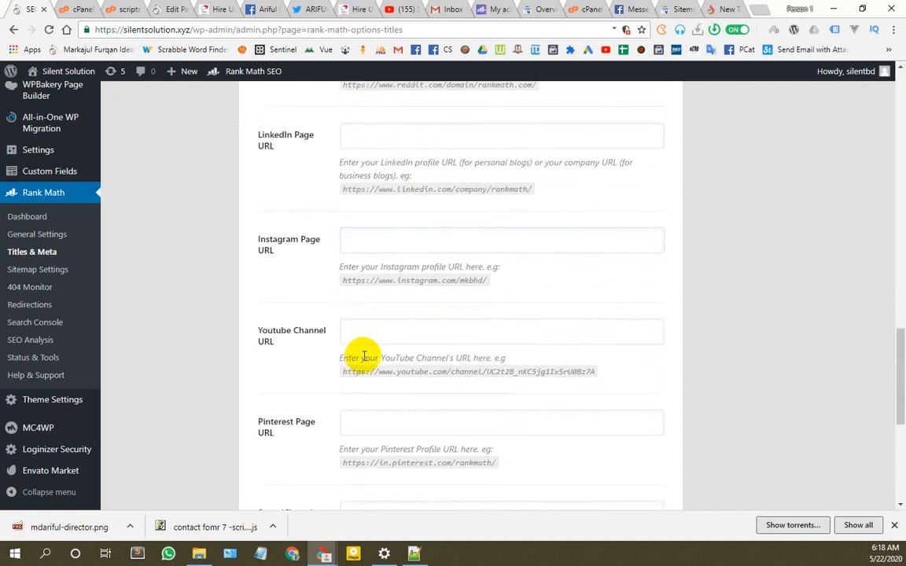
pyautogui.write('https://www.youtube.com/channel/UCa_0JN0EKSPVqsk-4Byy9eg')
pyautogui.scroll(-4, 676, 358)
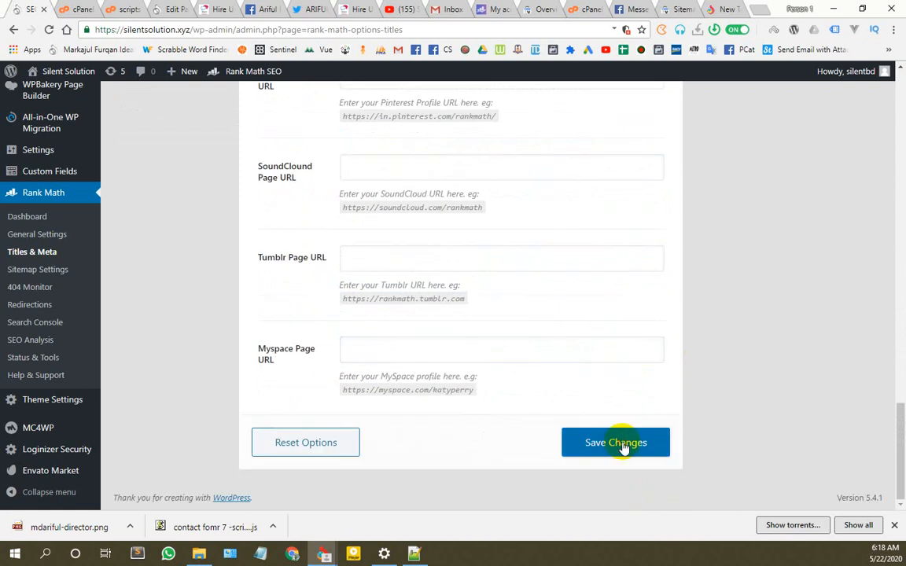
pyautogui.click(621, 445)
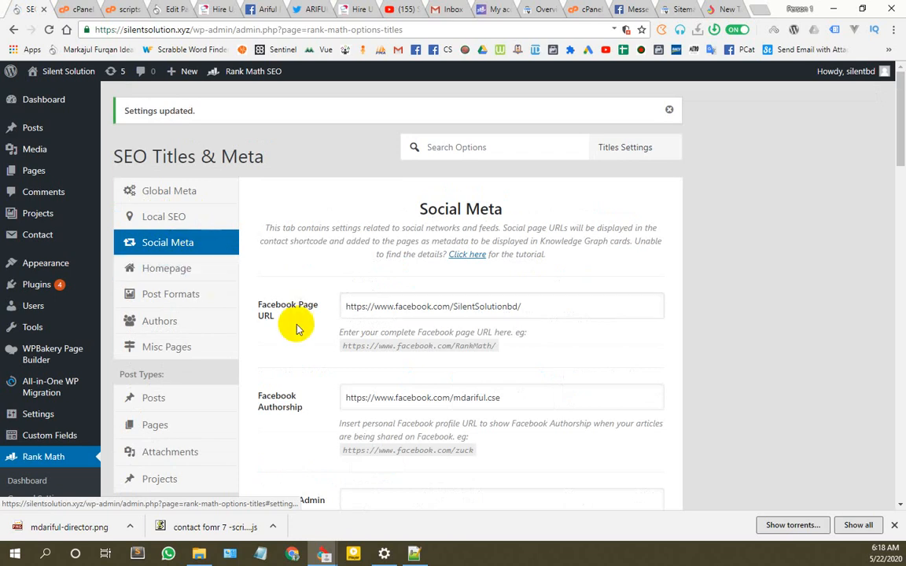
pyautogui.scroll(-5, 314, 362)
pyautogui.click(32, 258)
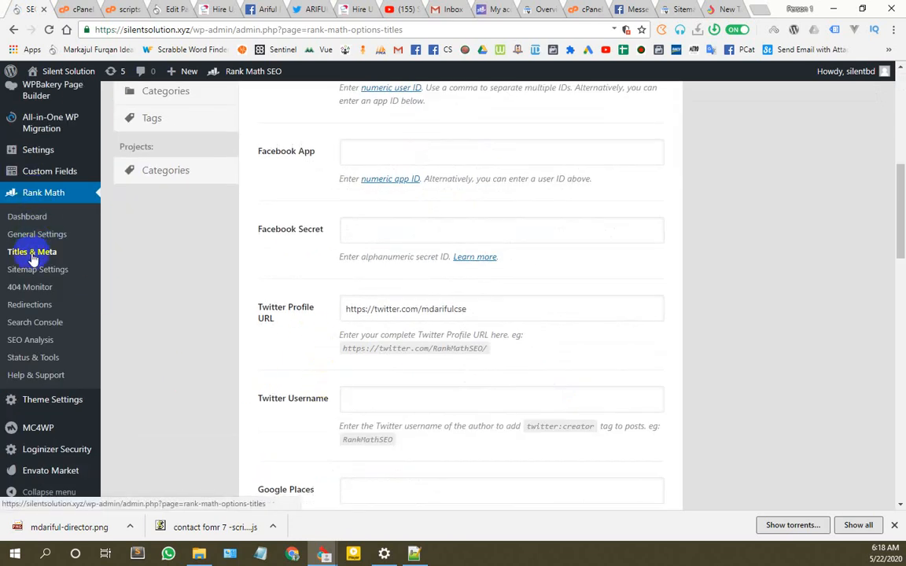
pyautogui.scroll(7, 170, 216)
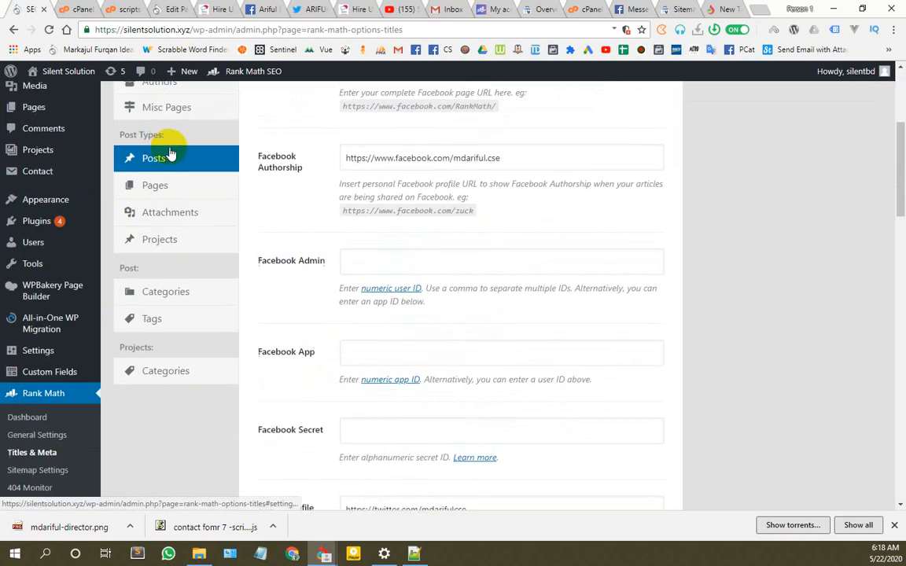
pyautogui.scroll(-2, 51, 385)
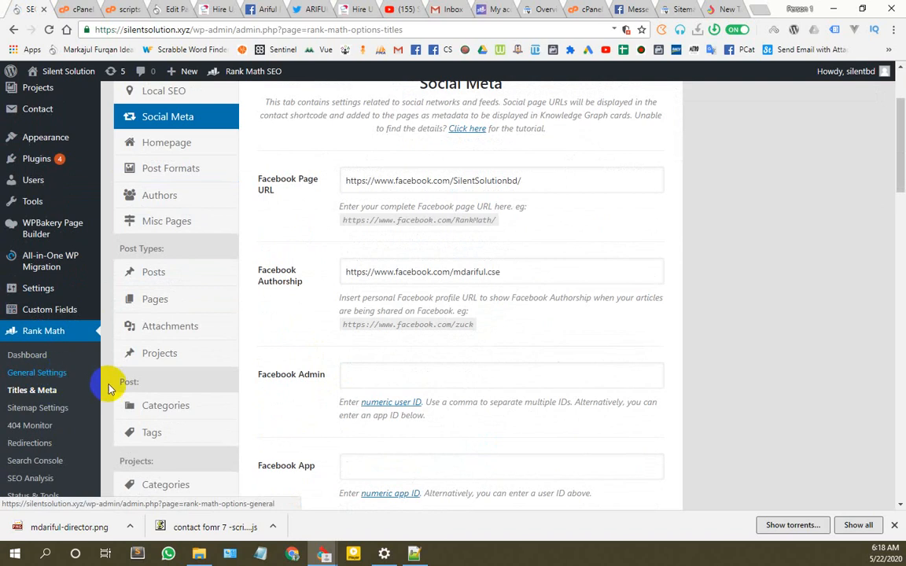
pyautogui.scroll(2, 109, 388)
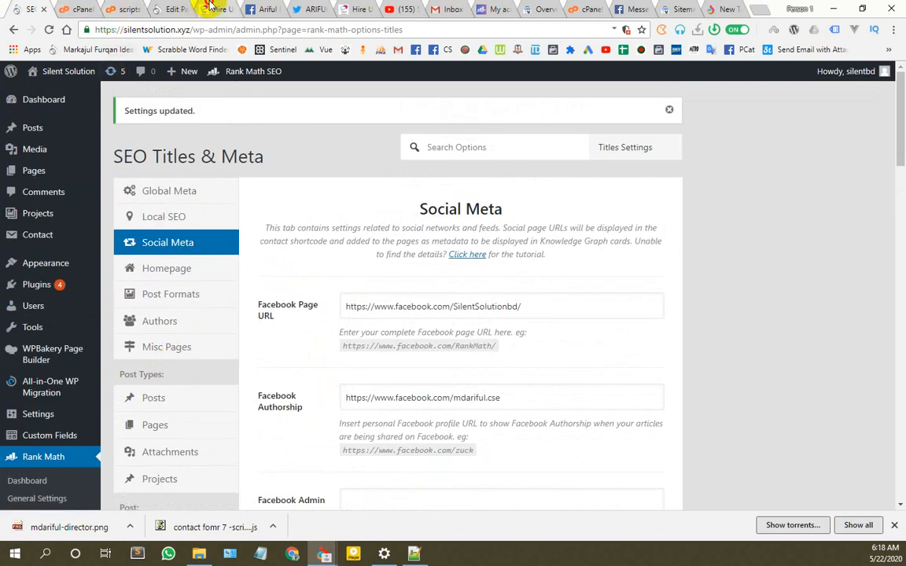
pyautogui.click(208, 6)
pyautogui.moveTo(49, 93)
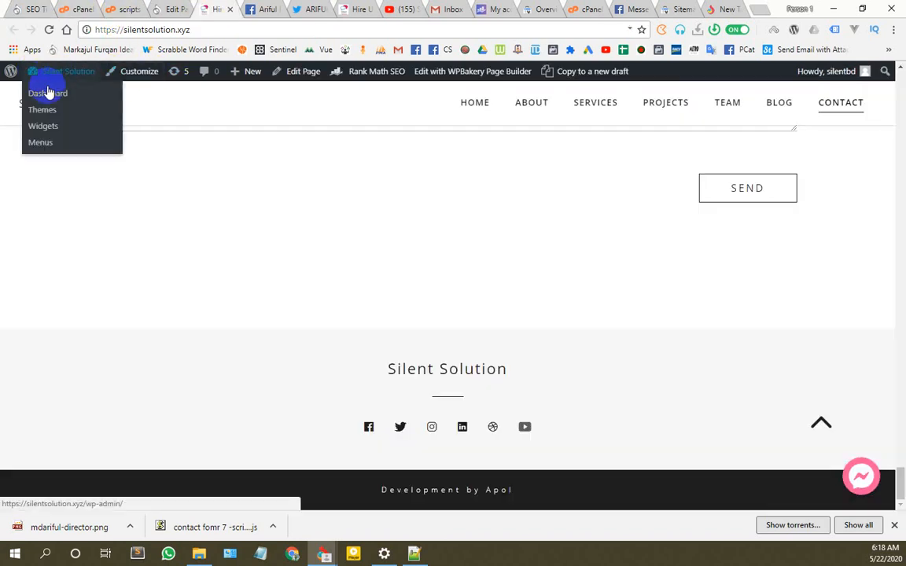
pyautogui.click(31, 10)
pyautogui.scroll(-4, 45, 330)
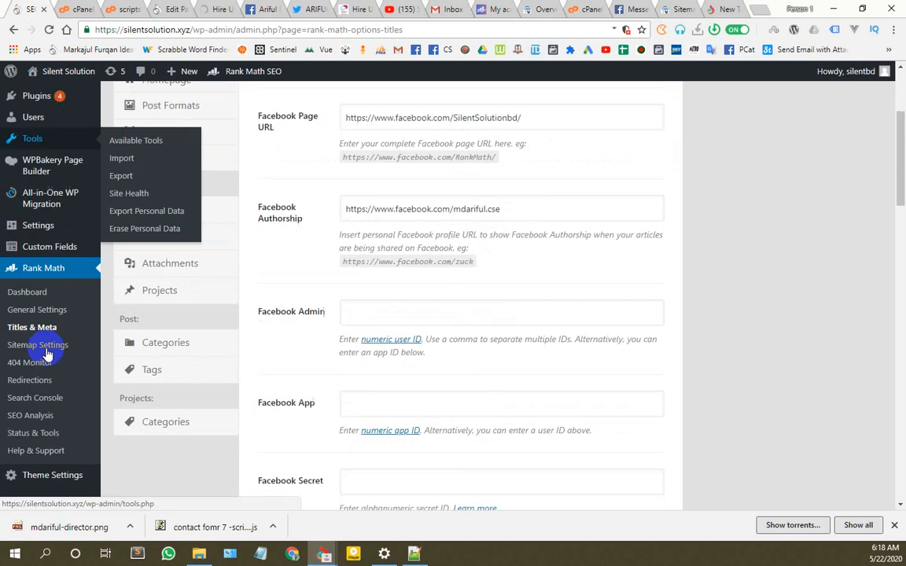
# Step: Open Rank Math SEO Analysis in a new tab and reload the page
pyautogui.middleClick(49, 398)
pyautogui.click(82, 6)
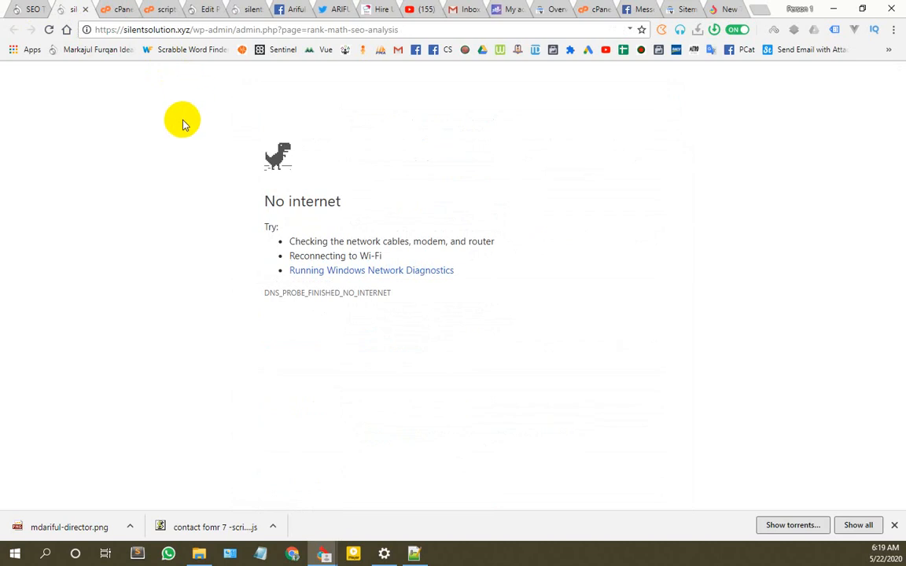
pyautogui.click(50, 31)
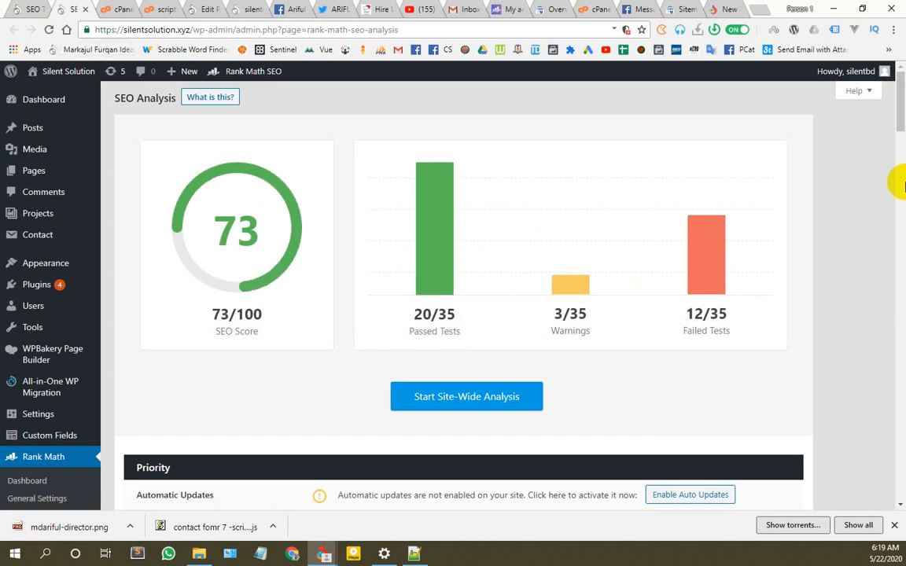
# Step: Review the Youtube, Twitter, Linkedin and Instagram Connected checks, then restart the site-wide analysis
pyautogui.moveTo(902, 174); pyautogui.dragTo(900, 500)
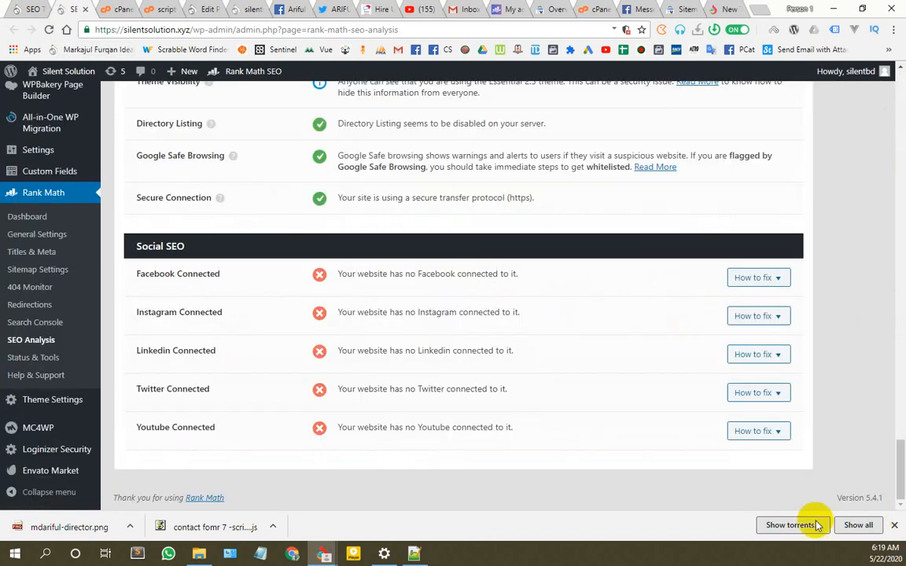
pyautogui.moveTo(224, 430); pyautogui.dragTo(154, 429)
pyautogui.moveTo(214, 389); pyautogui.dragTo(184, 389)
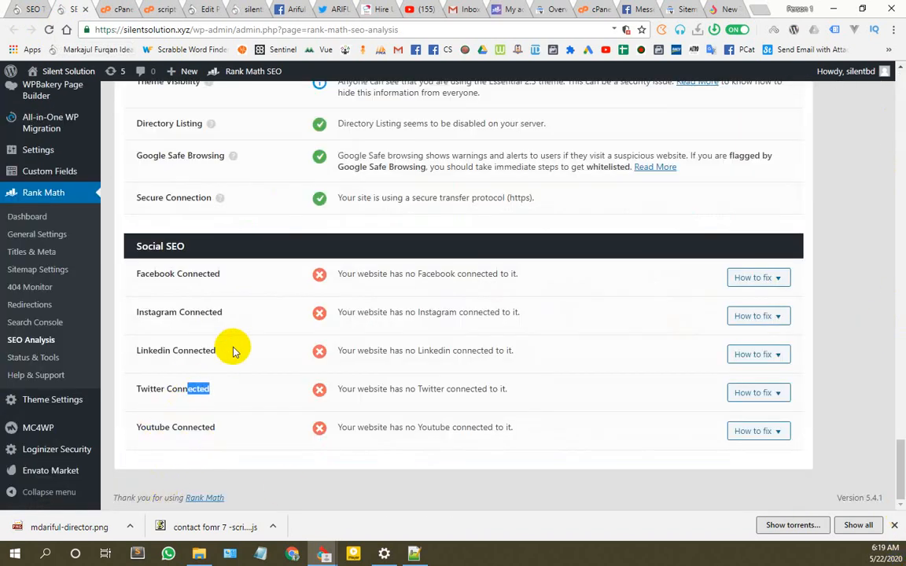
pyautogui.moveTo(231, 351); pyautogui.dragTo(172, 346)
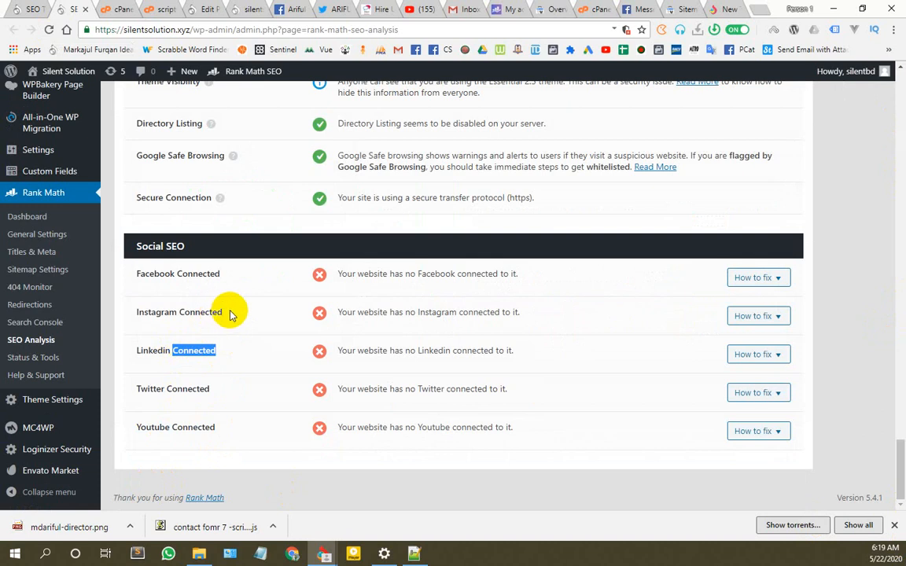
pyautogui.moveTo(233, 315); pyautogui.dragTo(148, 315)
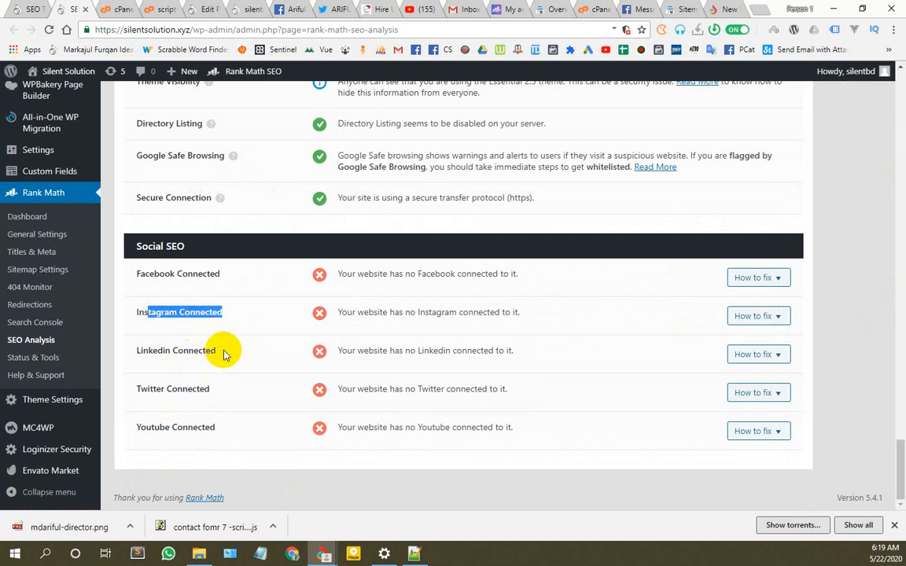
pyautogui.scroll(15, 303, 421)
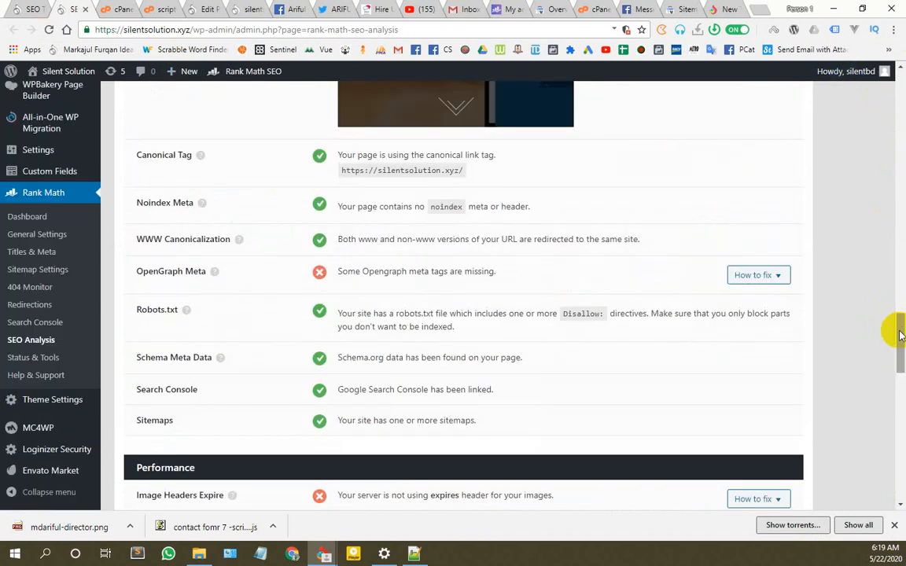
pyautogui.moveTo(896, 378); pyautogui.dragTo(901, 85)
pyautogui.click(449, 389)
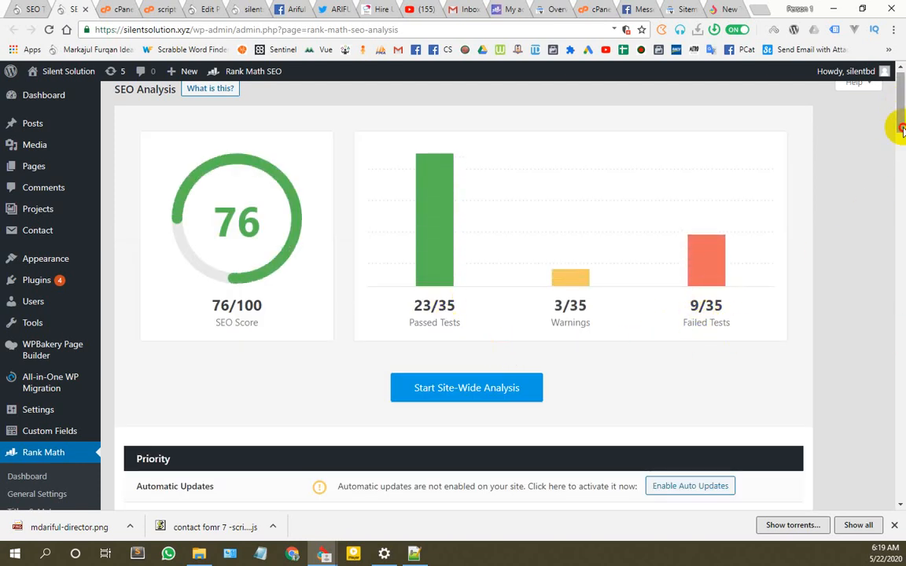
pyautogui.moveTo(902, 129); pyautogui.dragTo(902, 472)
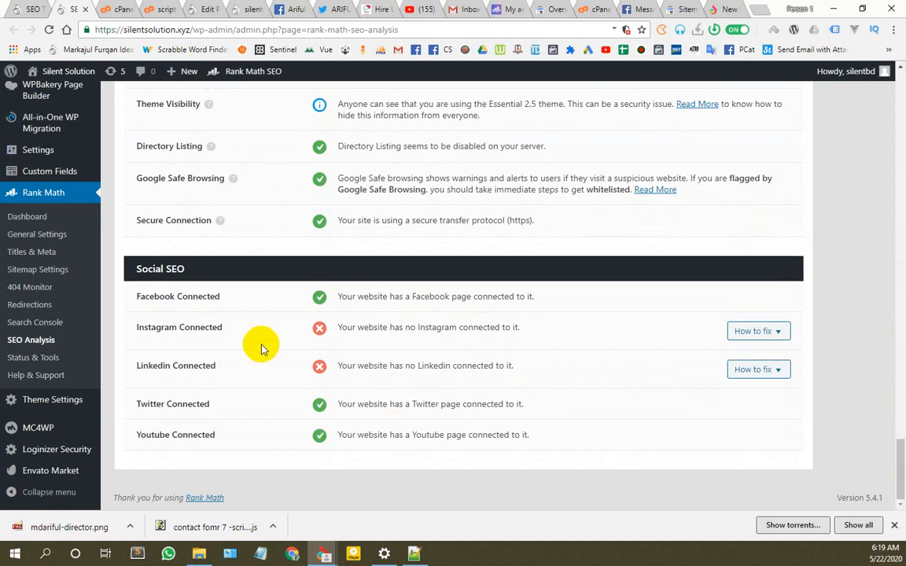
pyautogui.scroll(4, 511, 369)
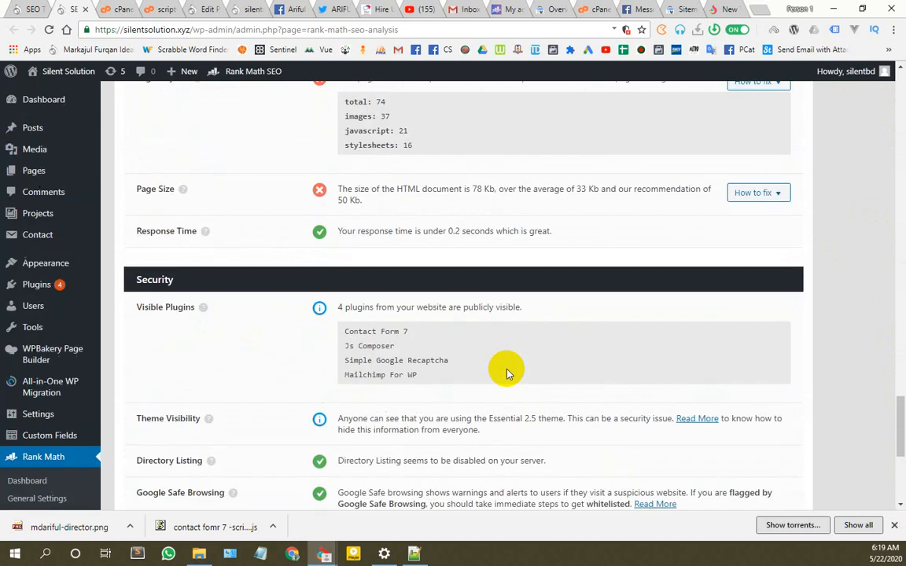
pyautogui.scroll(2, 507, 373)
pyautogui.scroll(1, 369, 390)
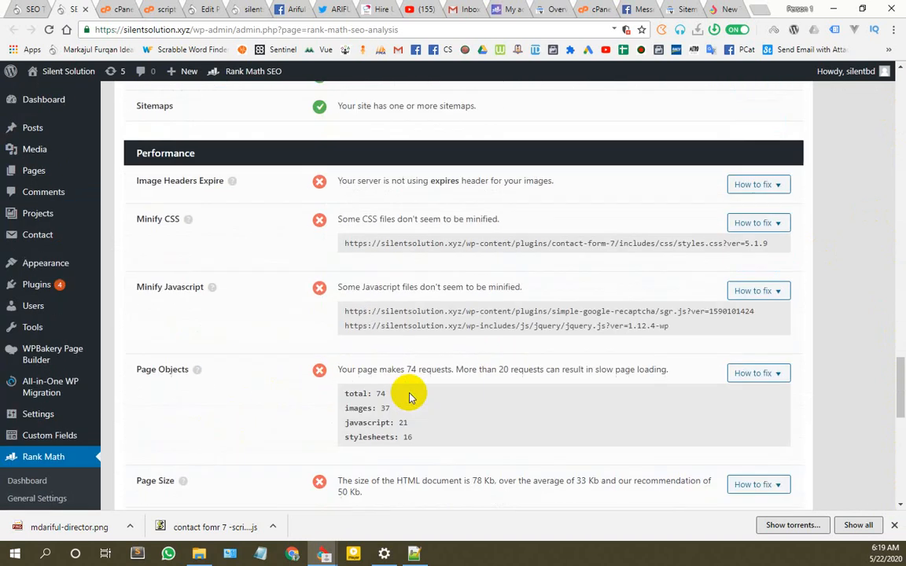
pyautogui.scroll(20, 408, 393)
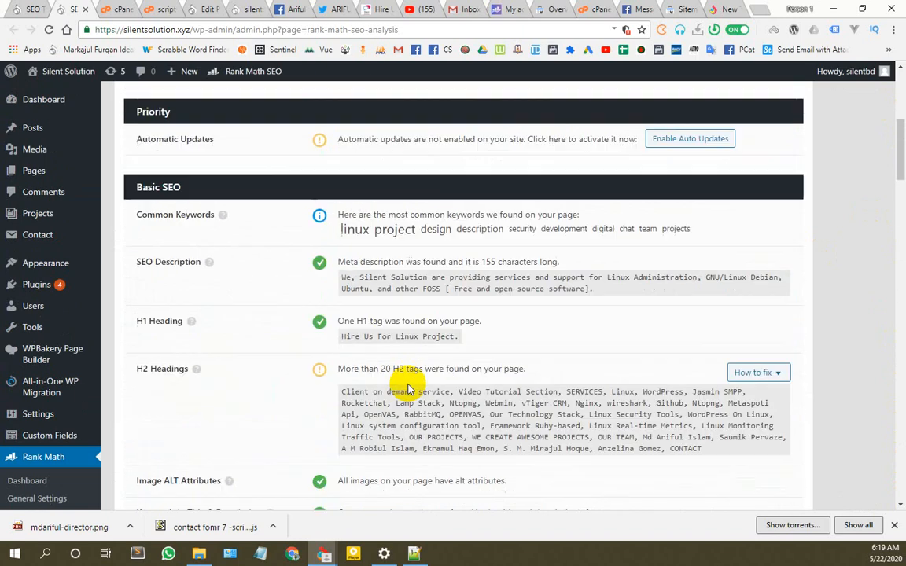
pyautogui.scroll(1, 408, 389)
pyautogui.scroll(3, 409, 378)
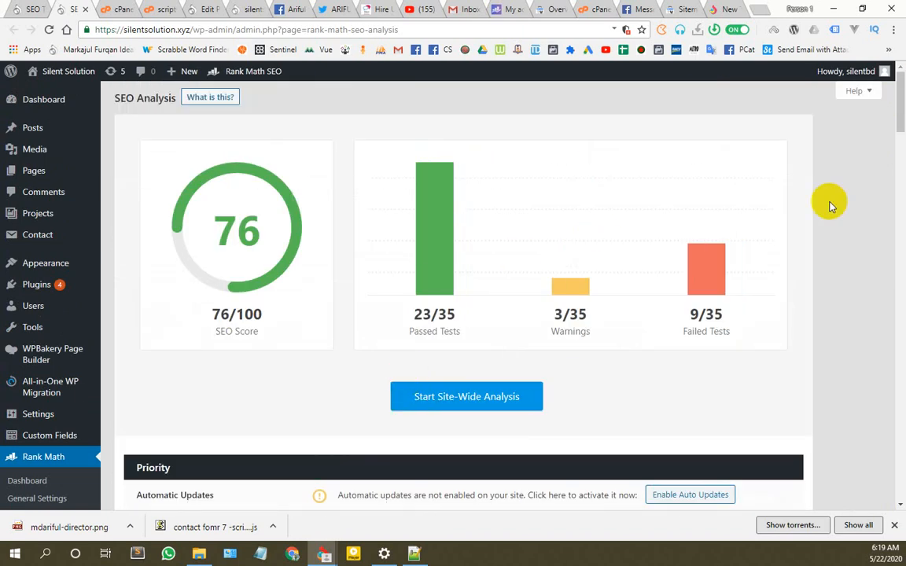
# Step: Review the Global Meta and Local SEO settings in Rank Math
pyautogui.click(33, 6)
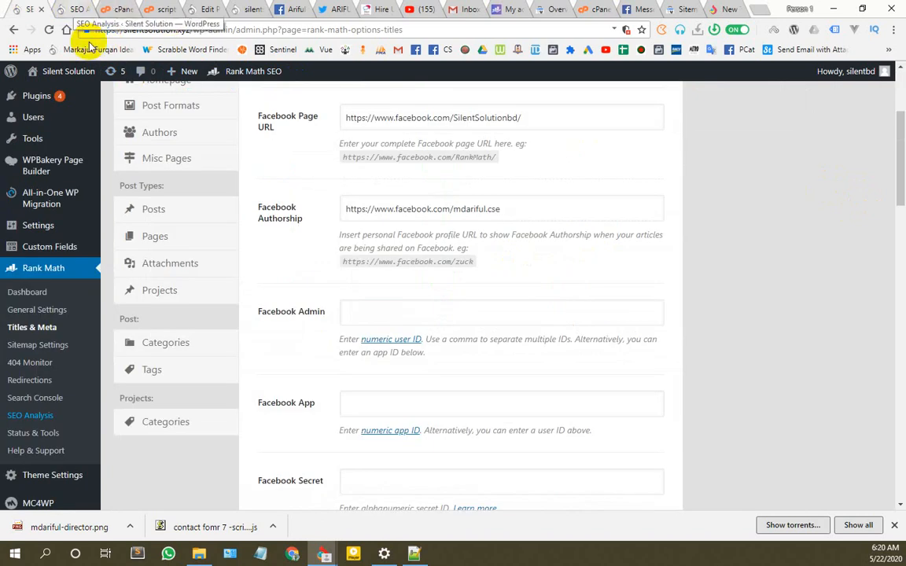
pyautogui.scroll(3, 293, 313)
pyautogui.scroll(-3, 182, 307)
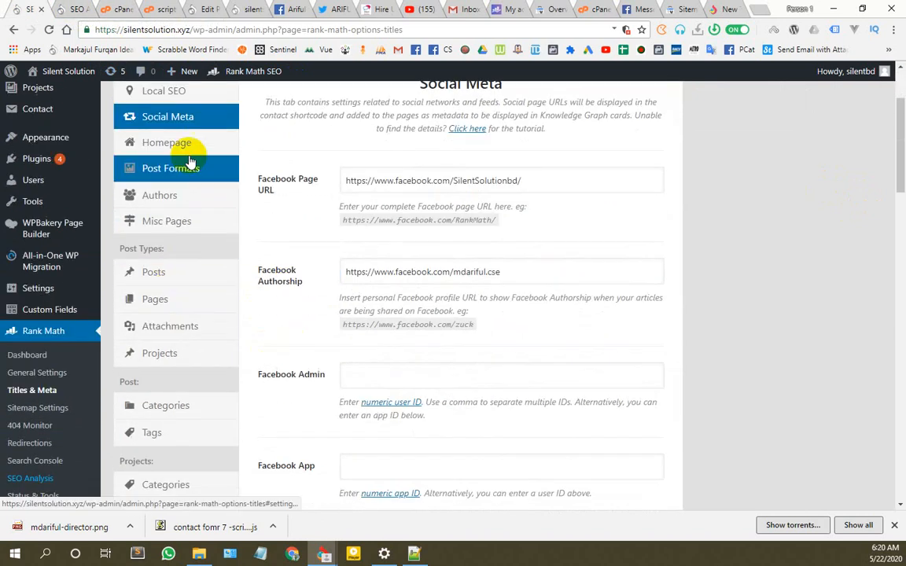
pyautogui.scroll(-3, 117, 389)
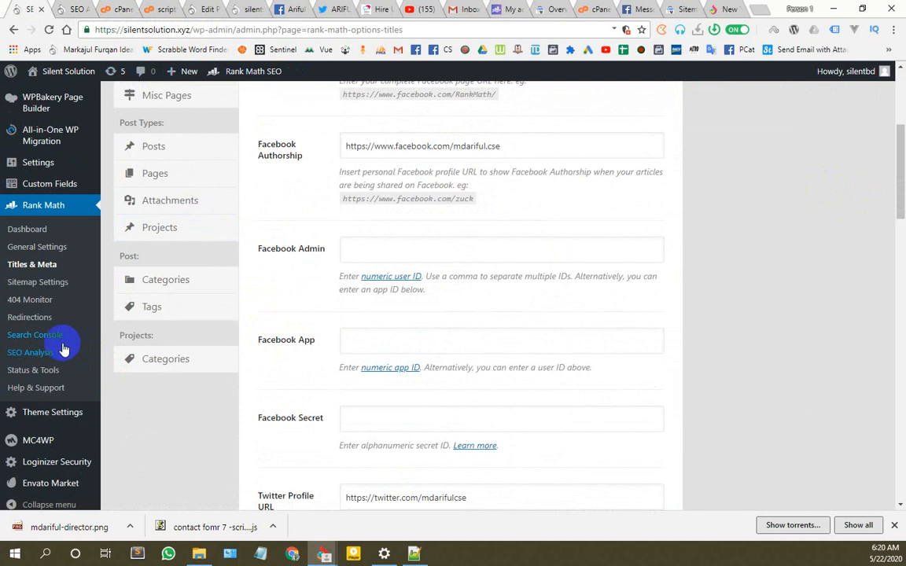
pyautogui.scroll(2, 64, 348)
pyautogui.scroll(5, 453, 370)
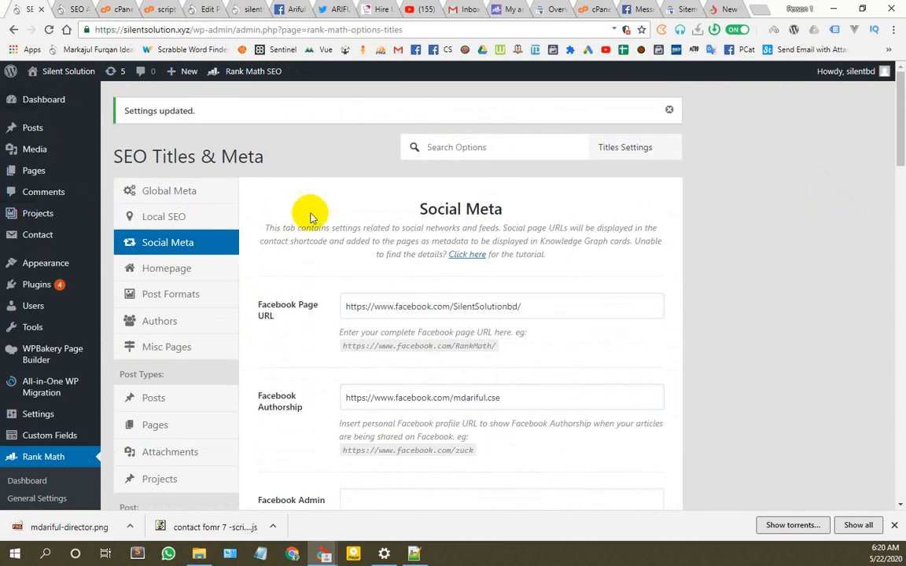
pyautogui.click(164, 190)
pyautogui.click(162, 220)
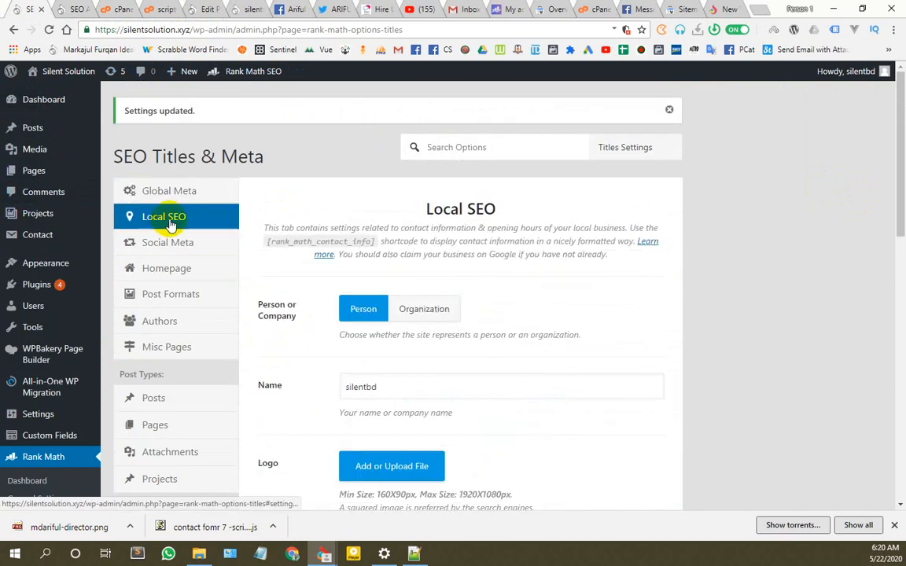
pyautogui.scroll(-4, 353, 249)
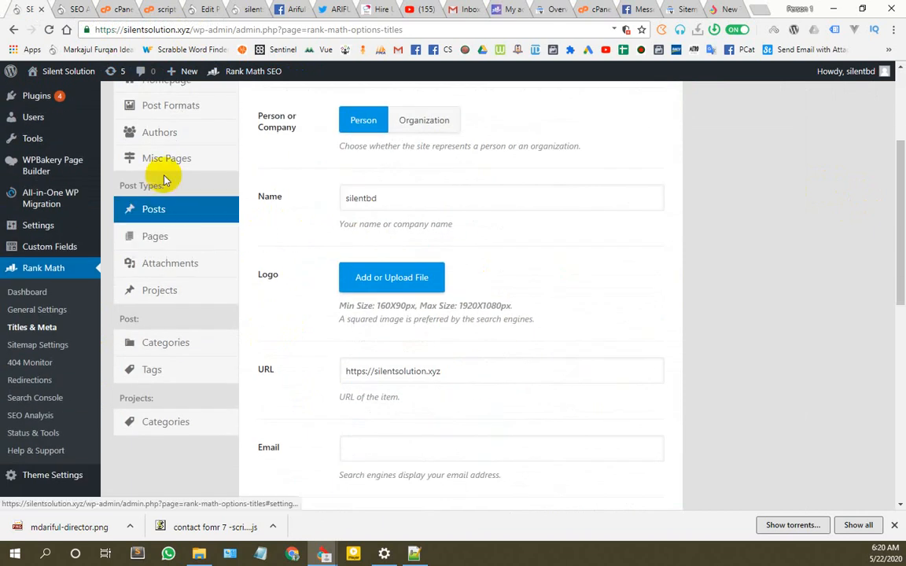
pyautogui.scroll(3, 213, 247)
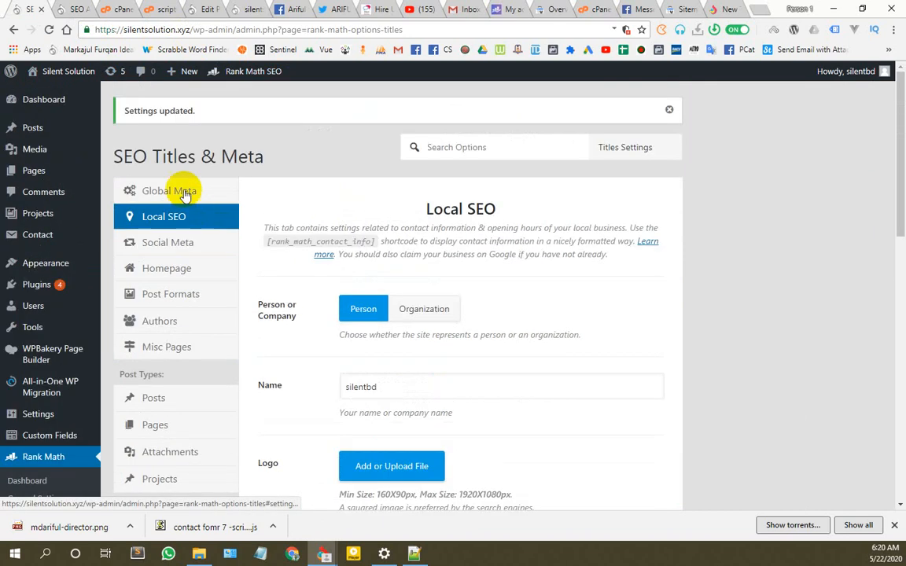
pyautogui.scroll(-5, 87, 375)
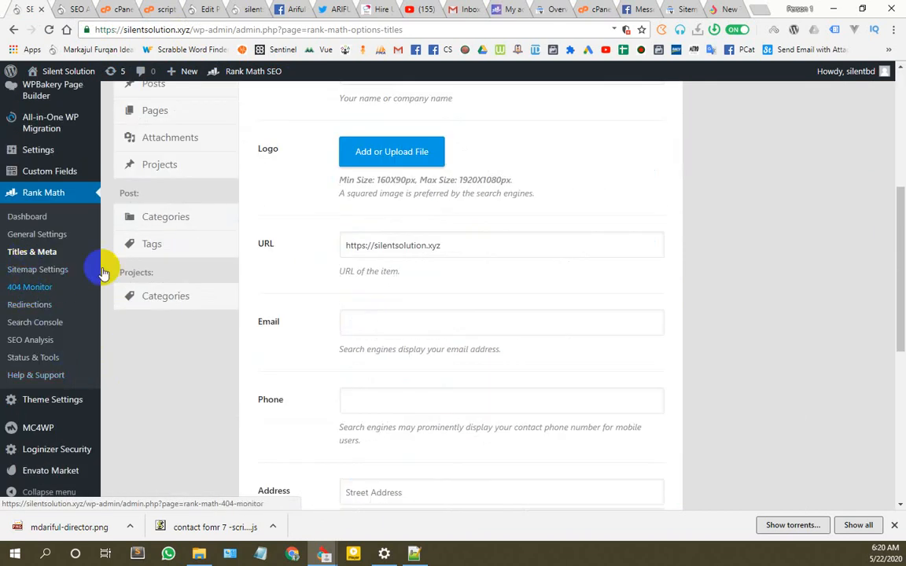
pyautogui.scroll(5, 77, 376)
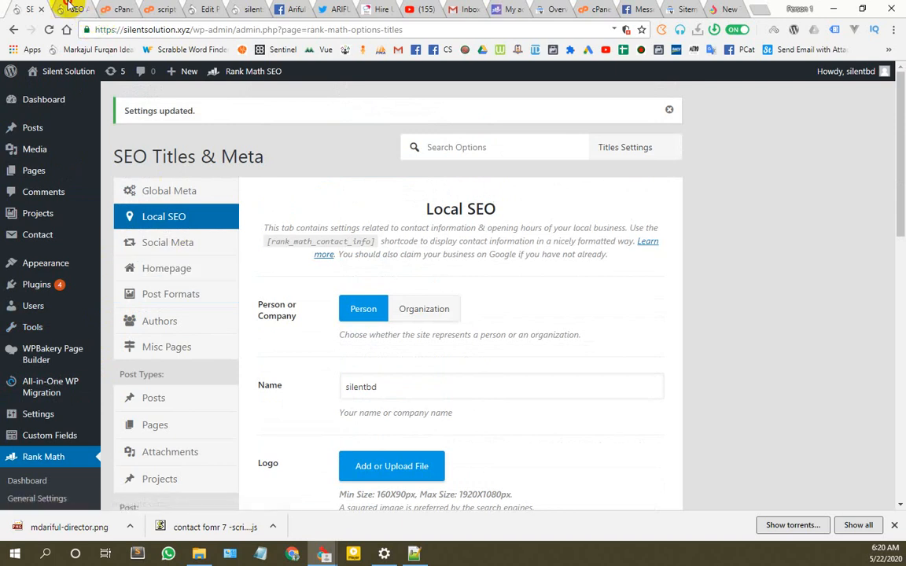
# Step: Glance at the SEO Analysis results, then close the cPanel scripts.js editor
pyautogui.click(66, 8)
pyautogui.scroll(-8, 165, 126)
pyautogui.scroll(8, 133, 78)
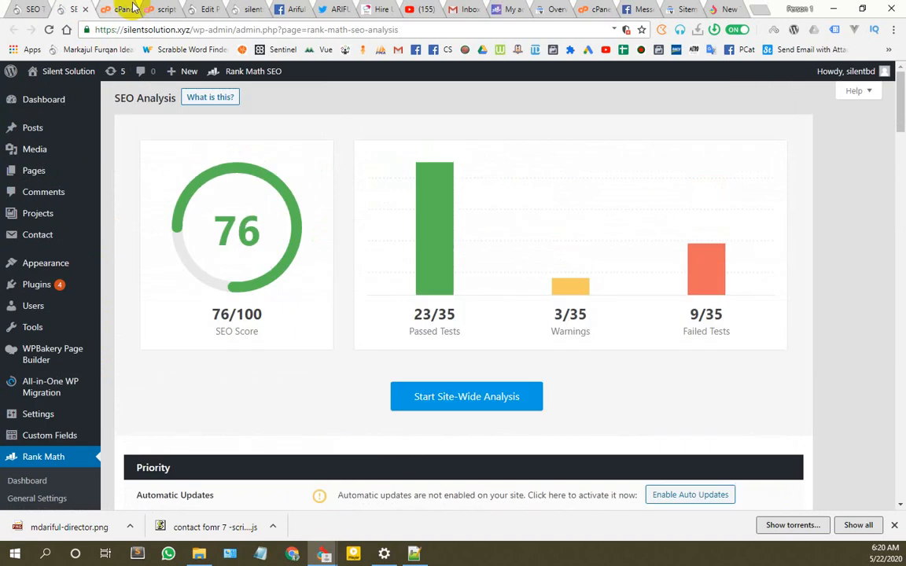
pyautogui.click(171, 10)
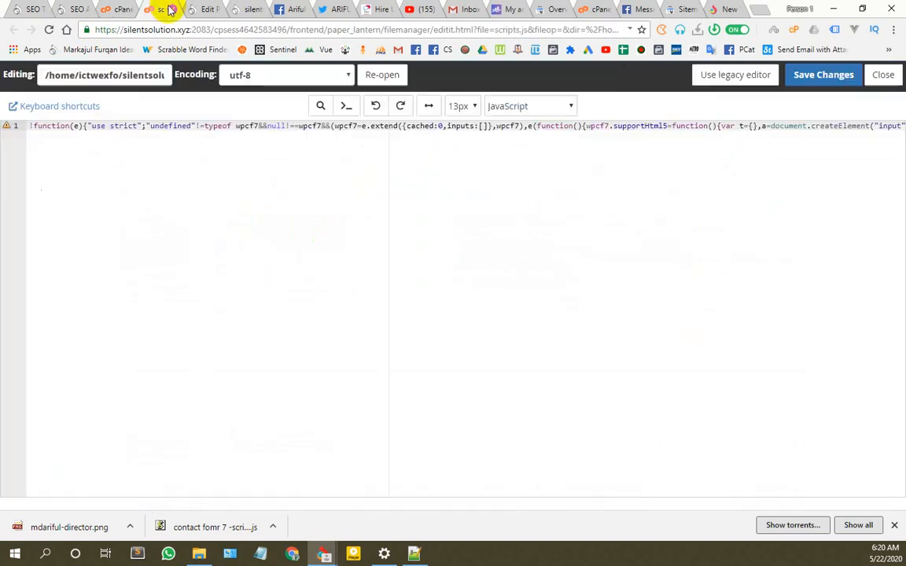
pyautogui.click(883, 75)
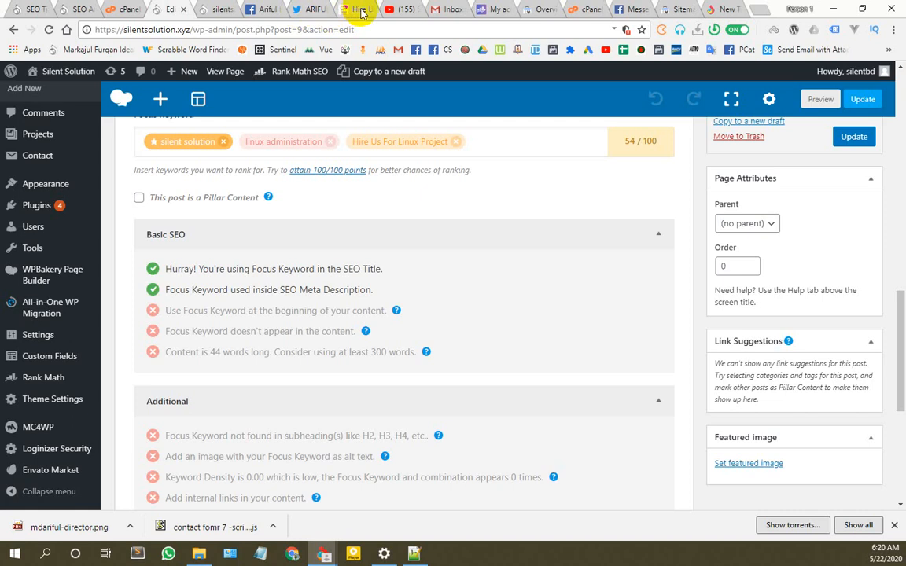